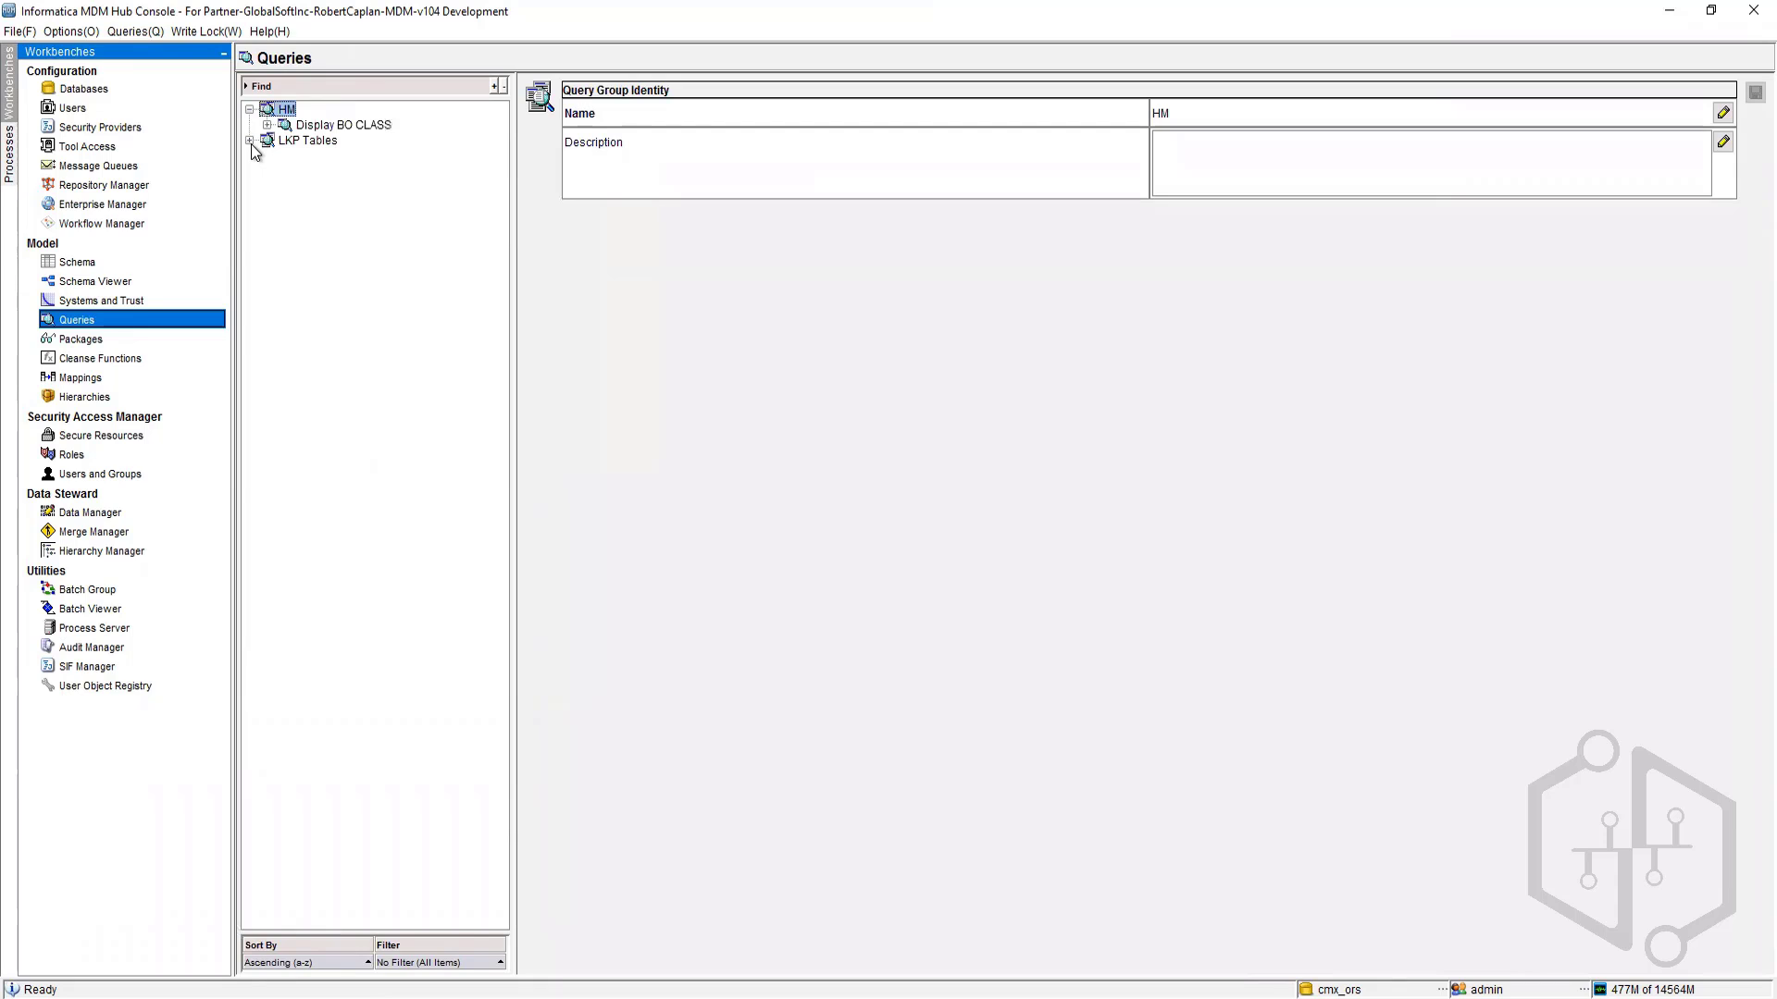
Step: Create a new query group named MainBO
left_click(250, 140)
right_click(281, 105)
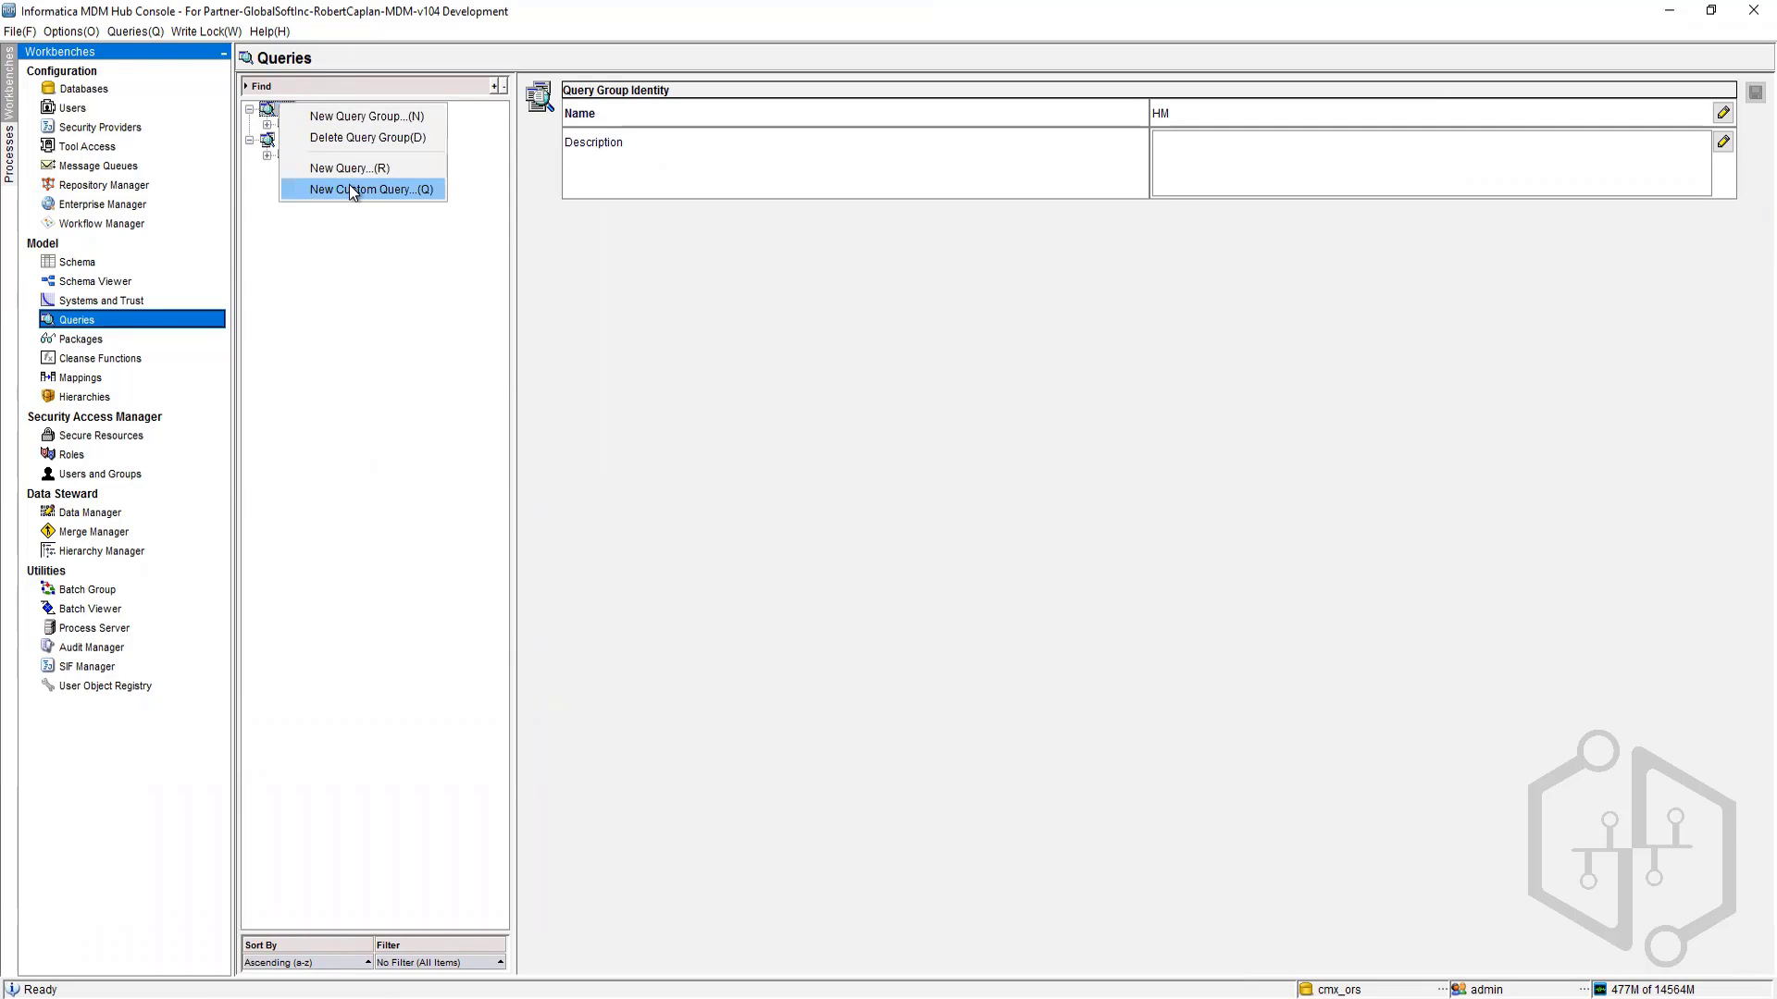
left_click(345, 265)
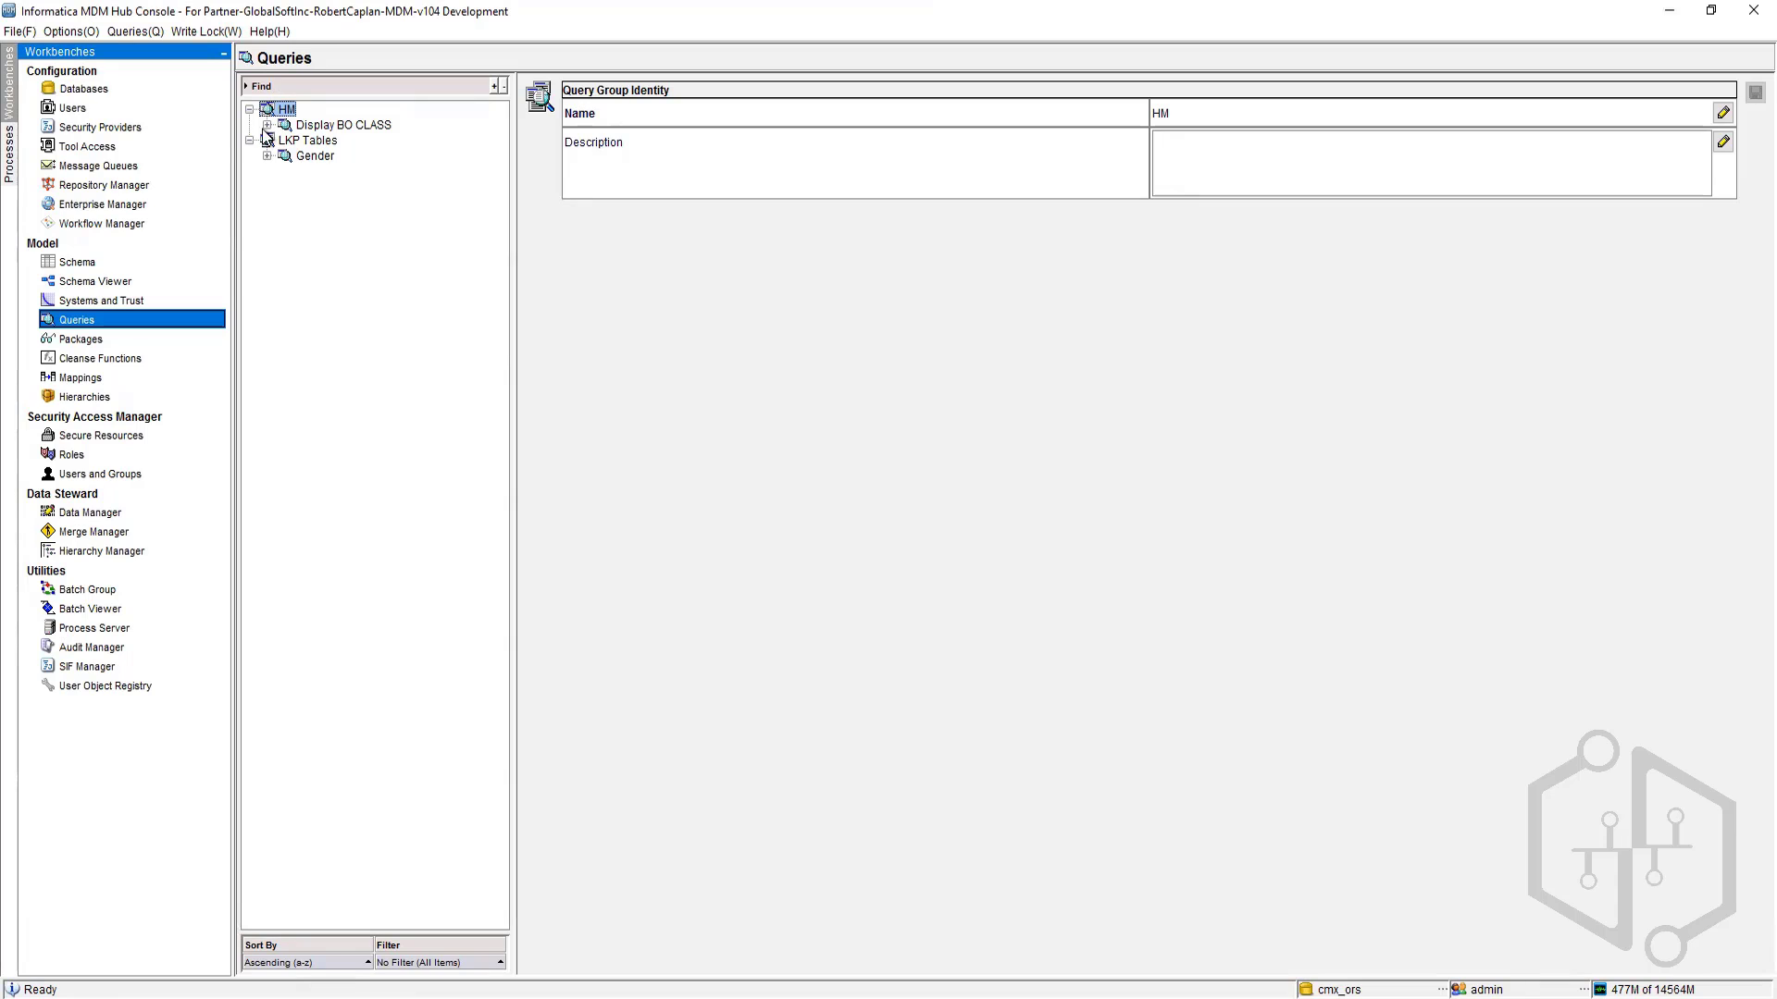
right_click(310, 261)
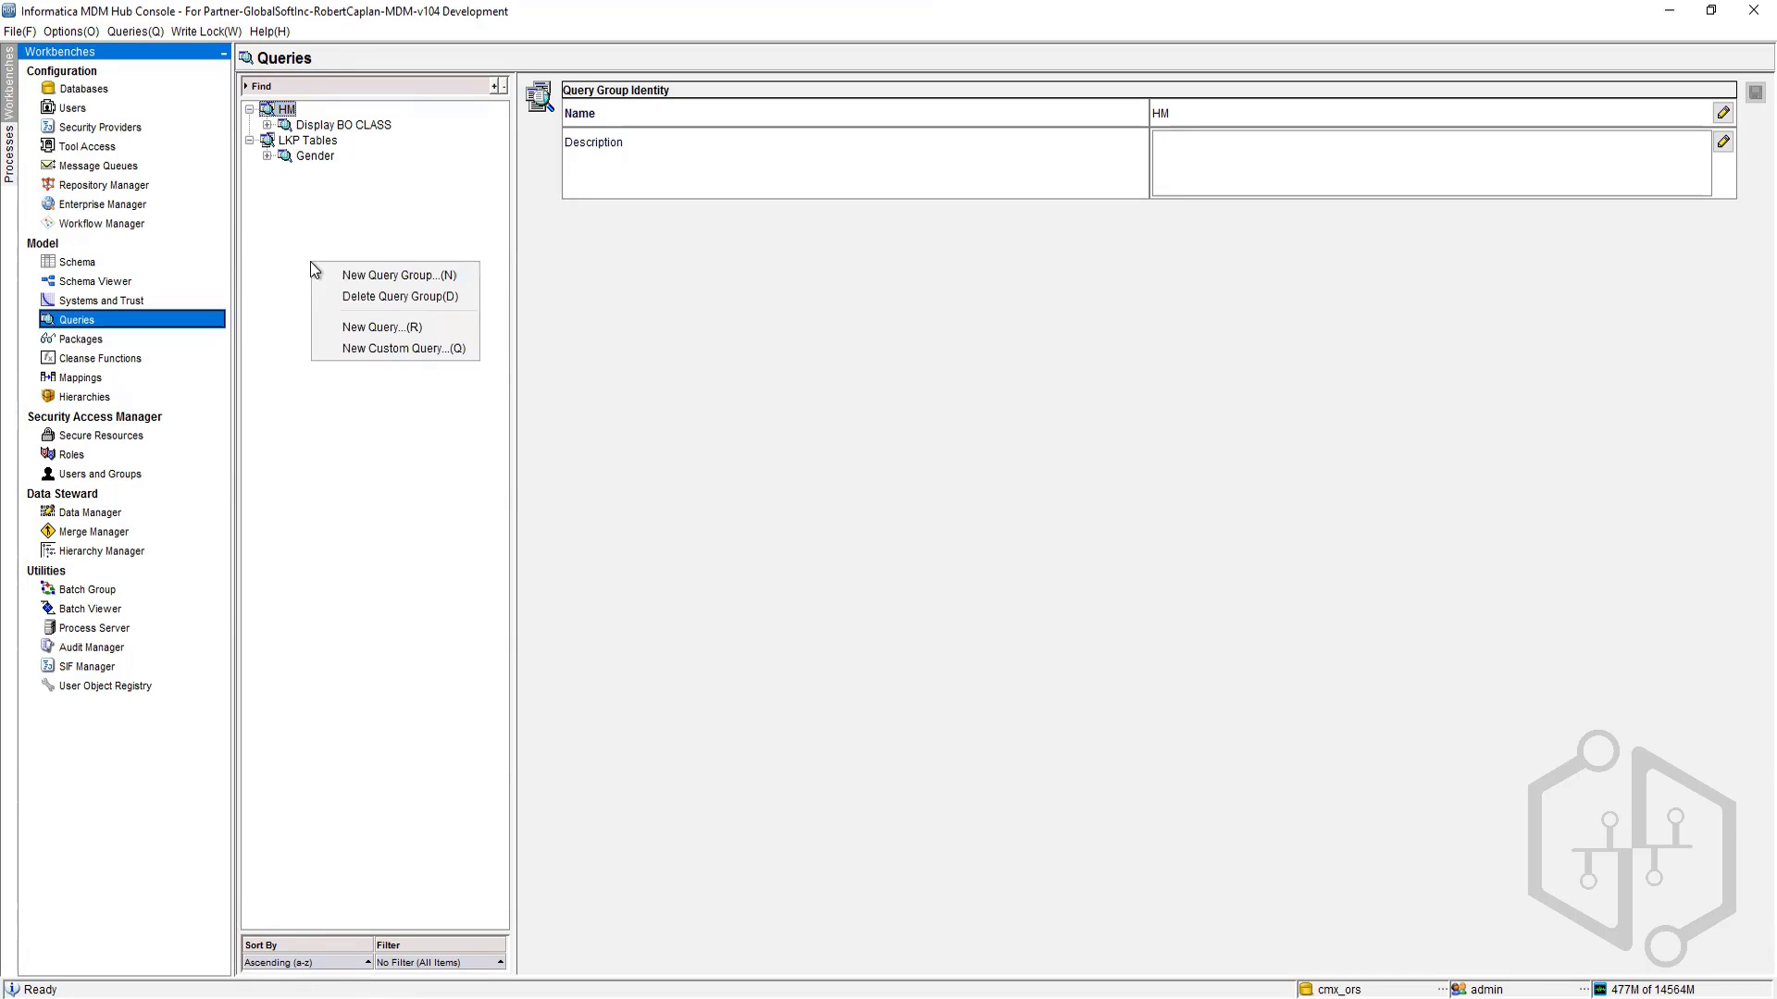
left_click(396, 278)
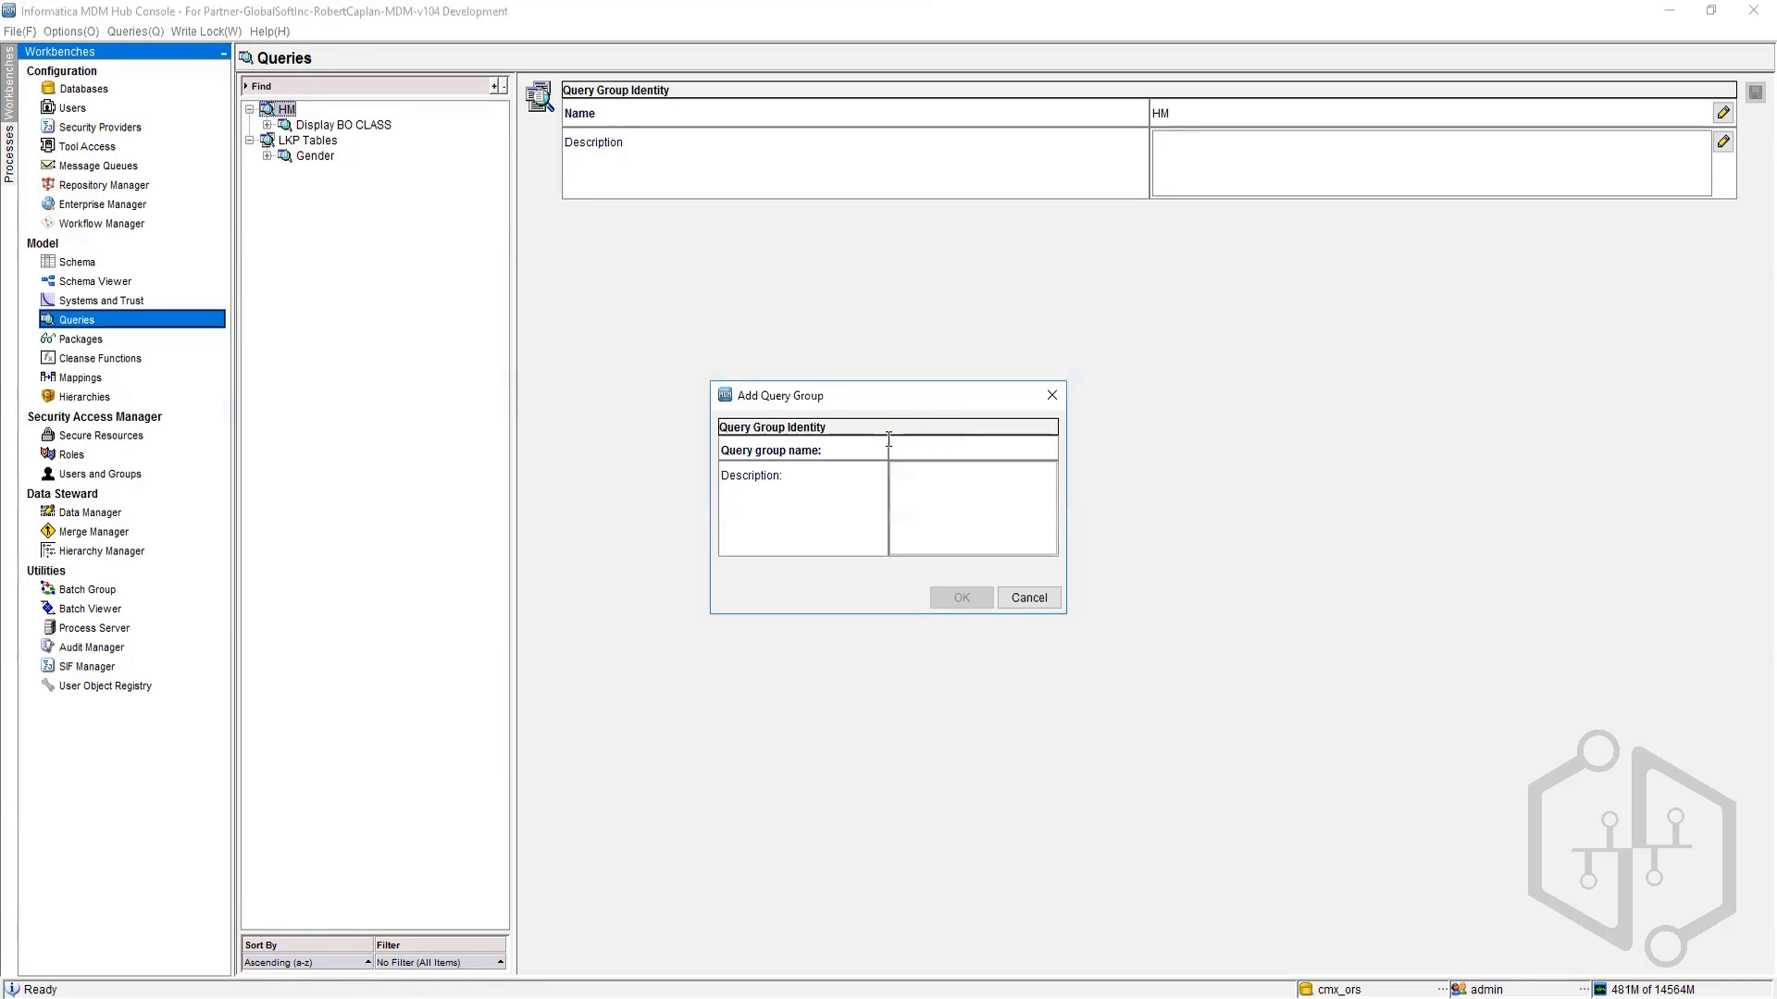
left_click(945, 447)
type("Main")
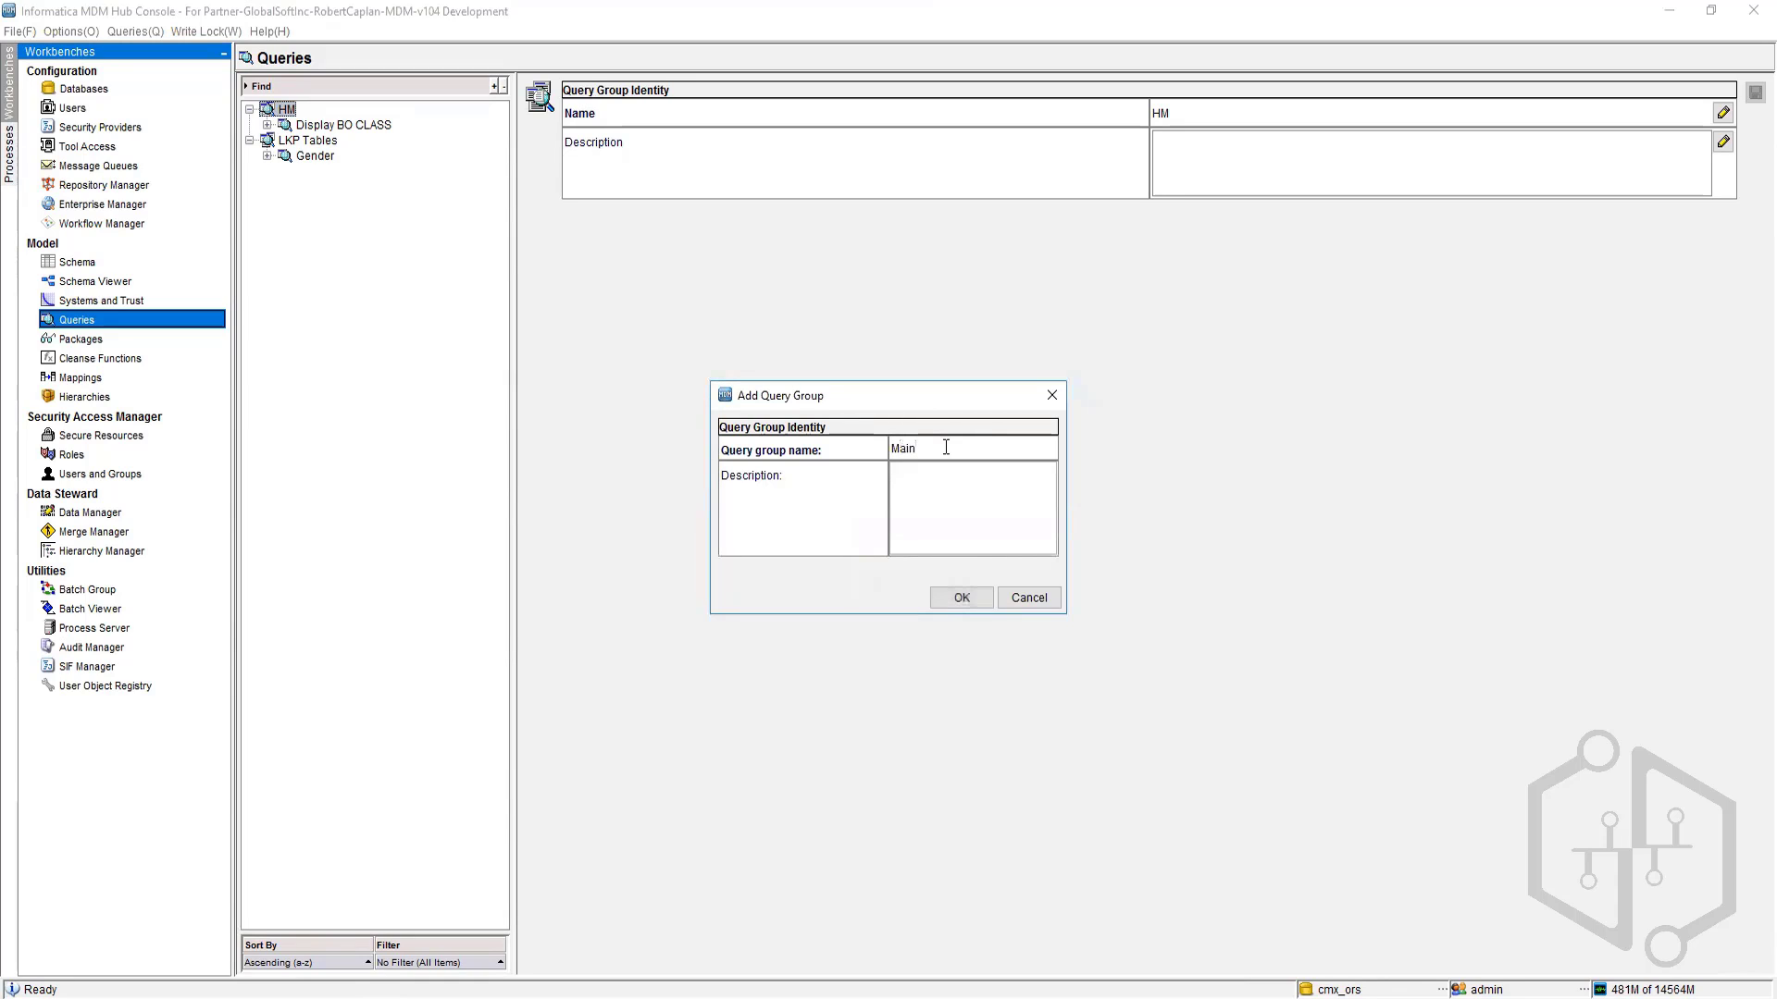
type("BO")
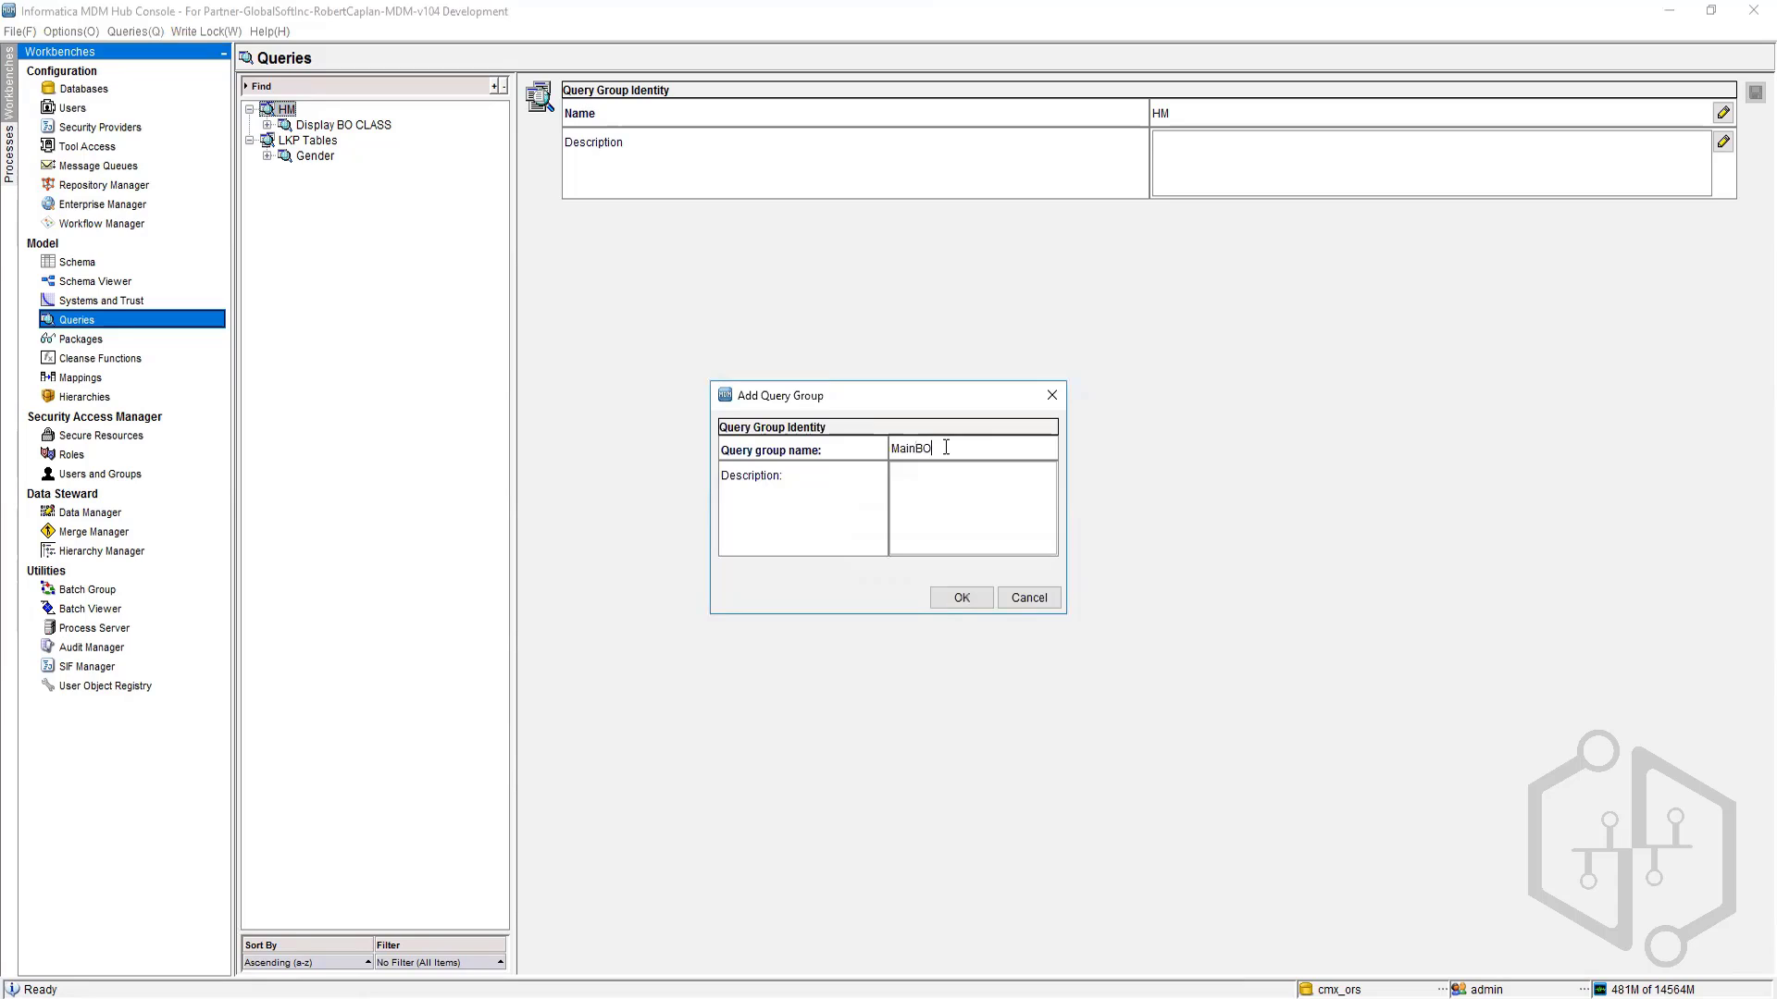
left_click(962, 598)
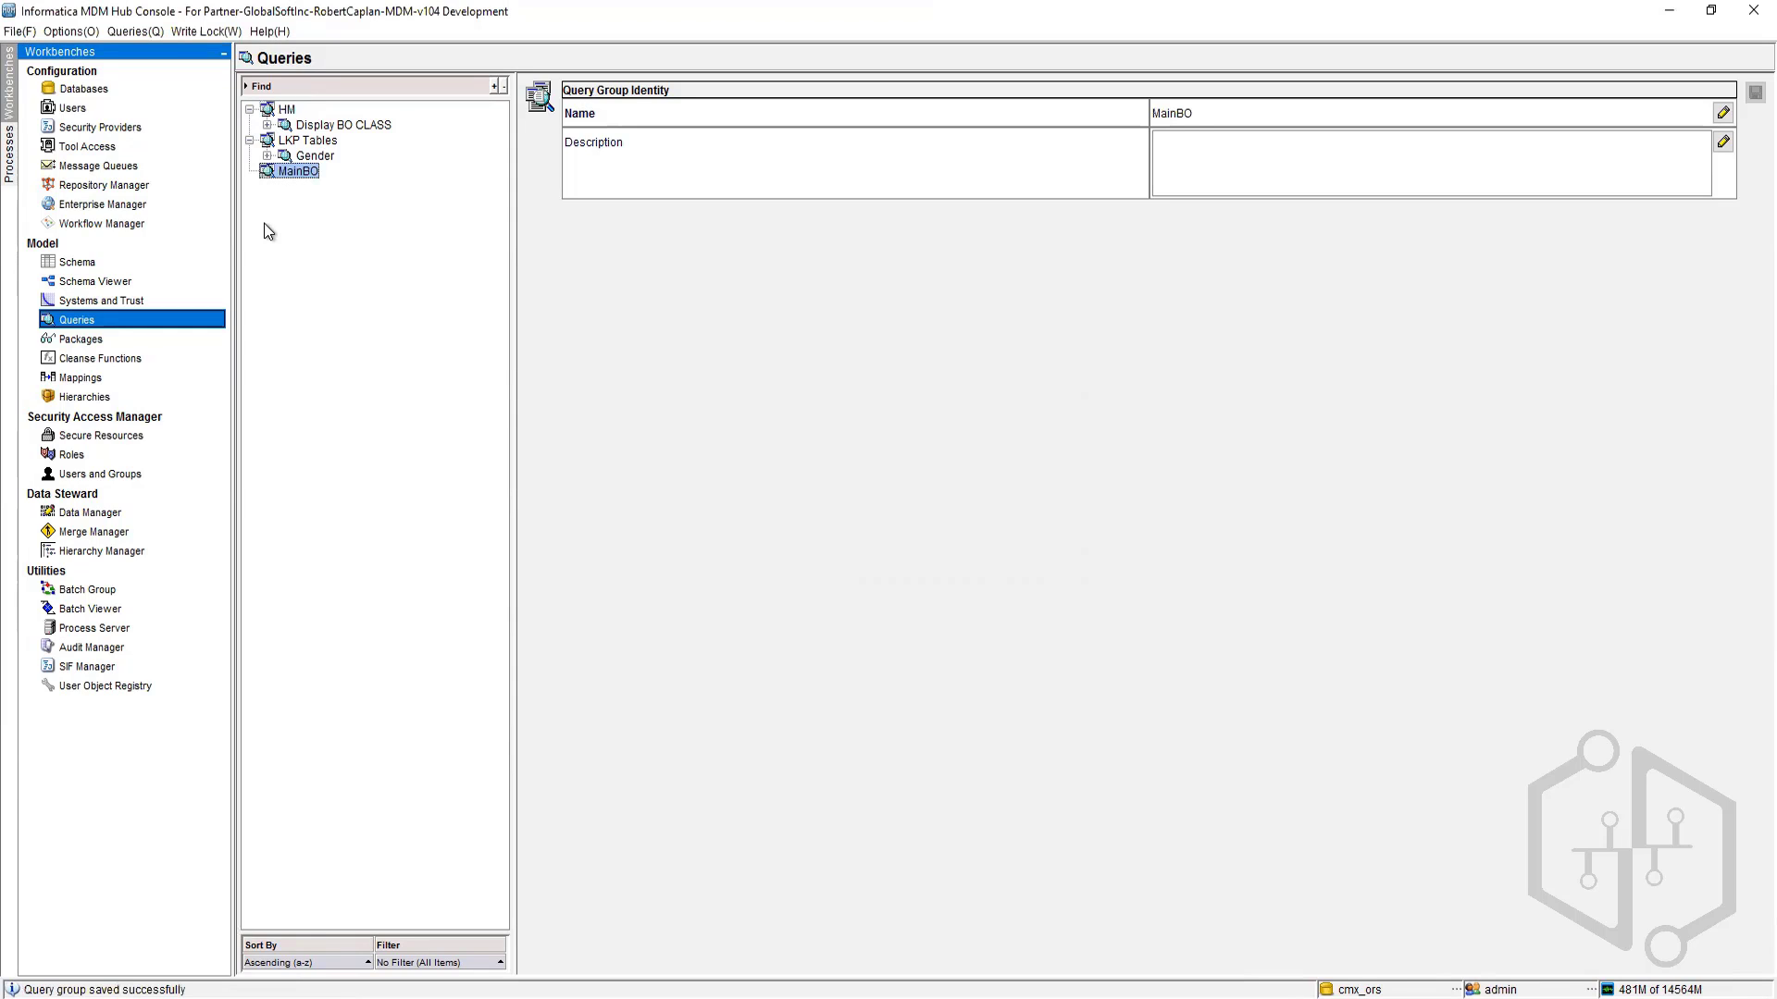
right_click(291, 174)
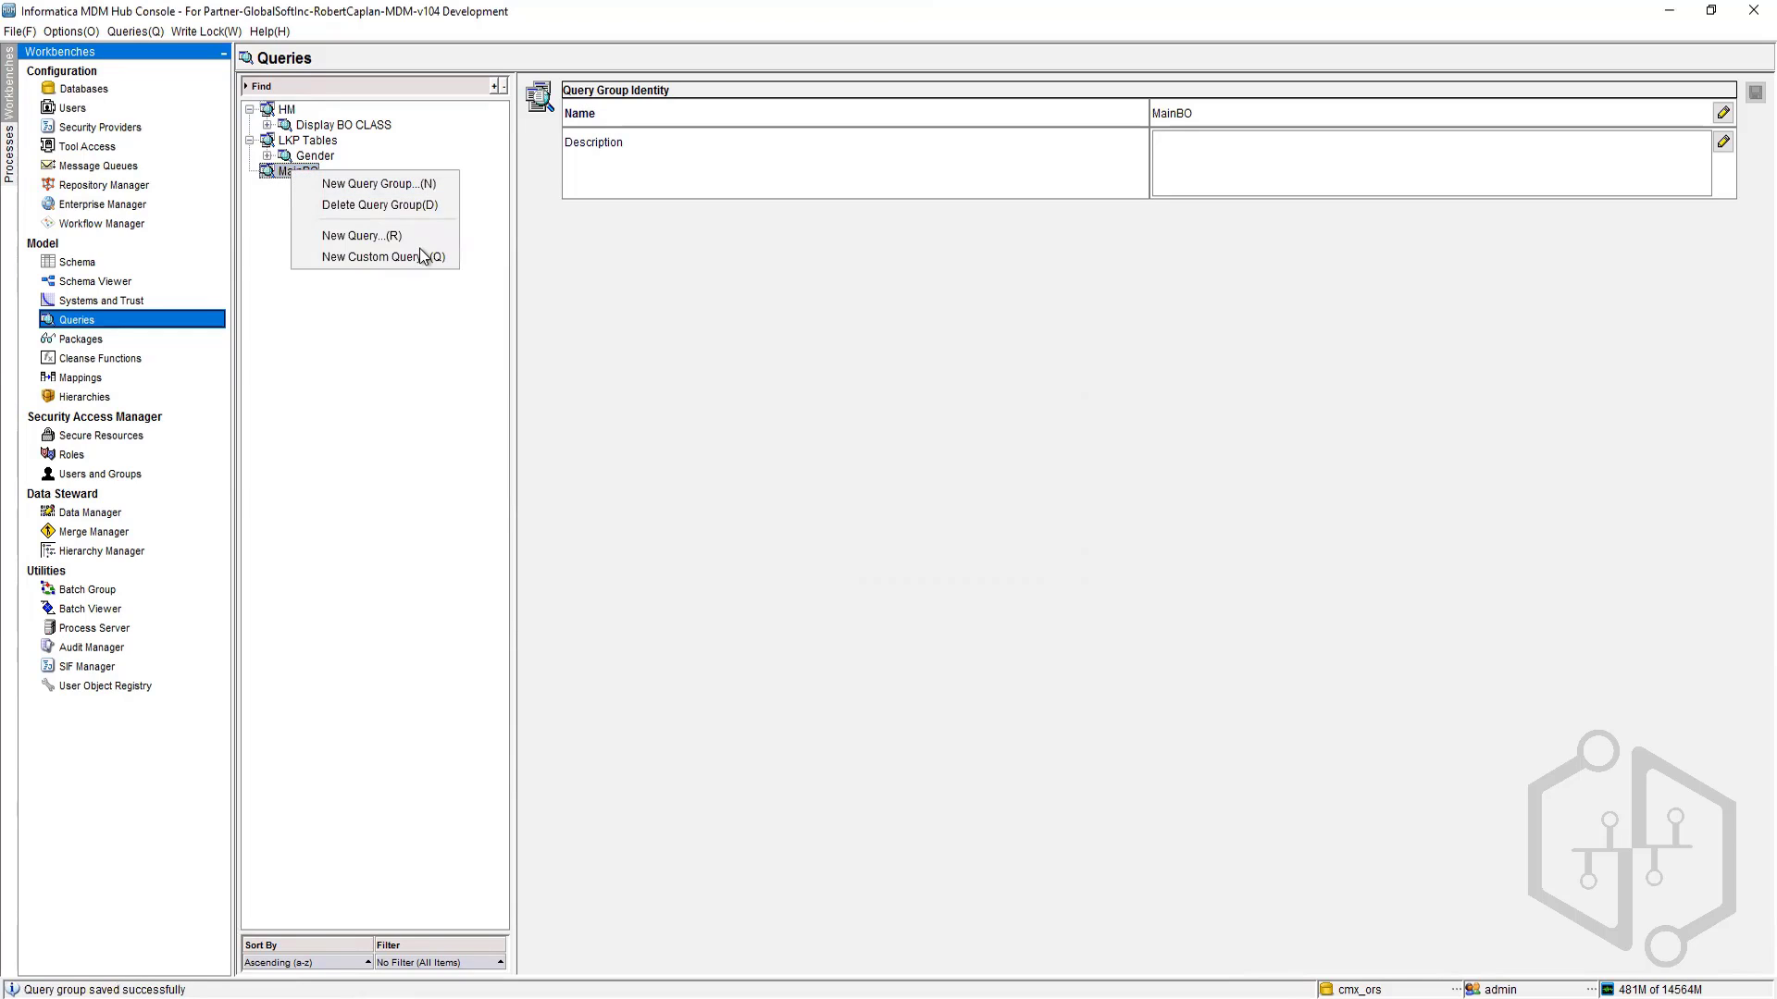
left_click(396, 236)
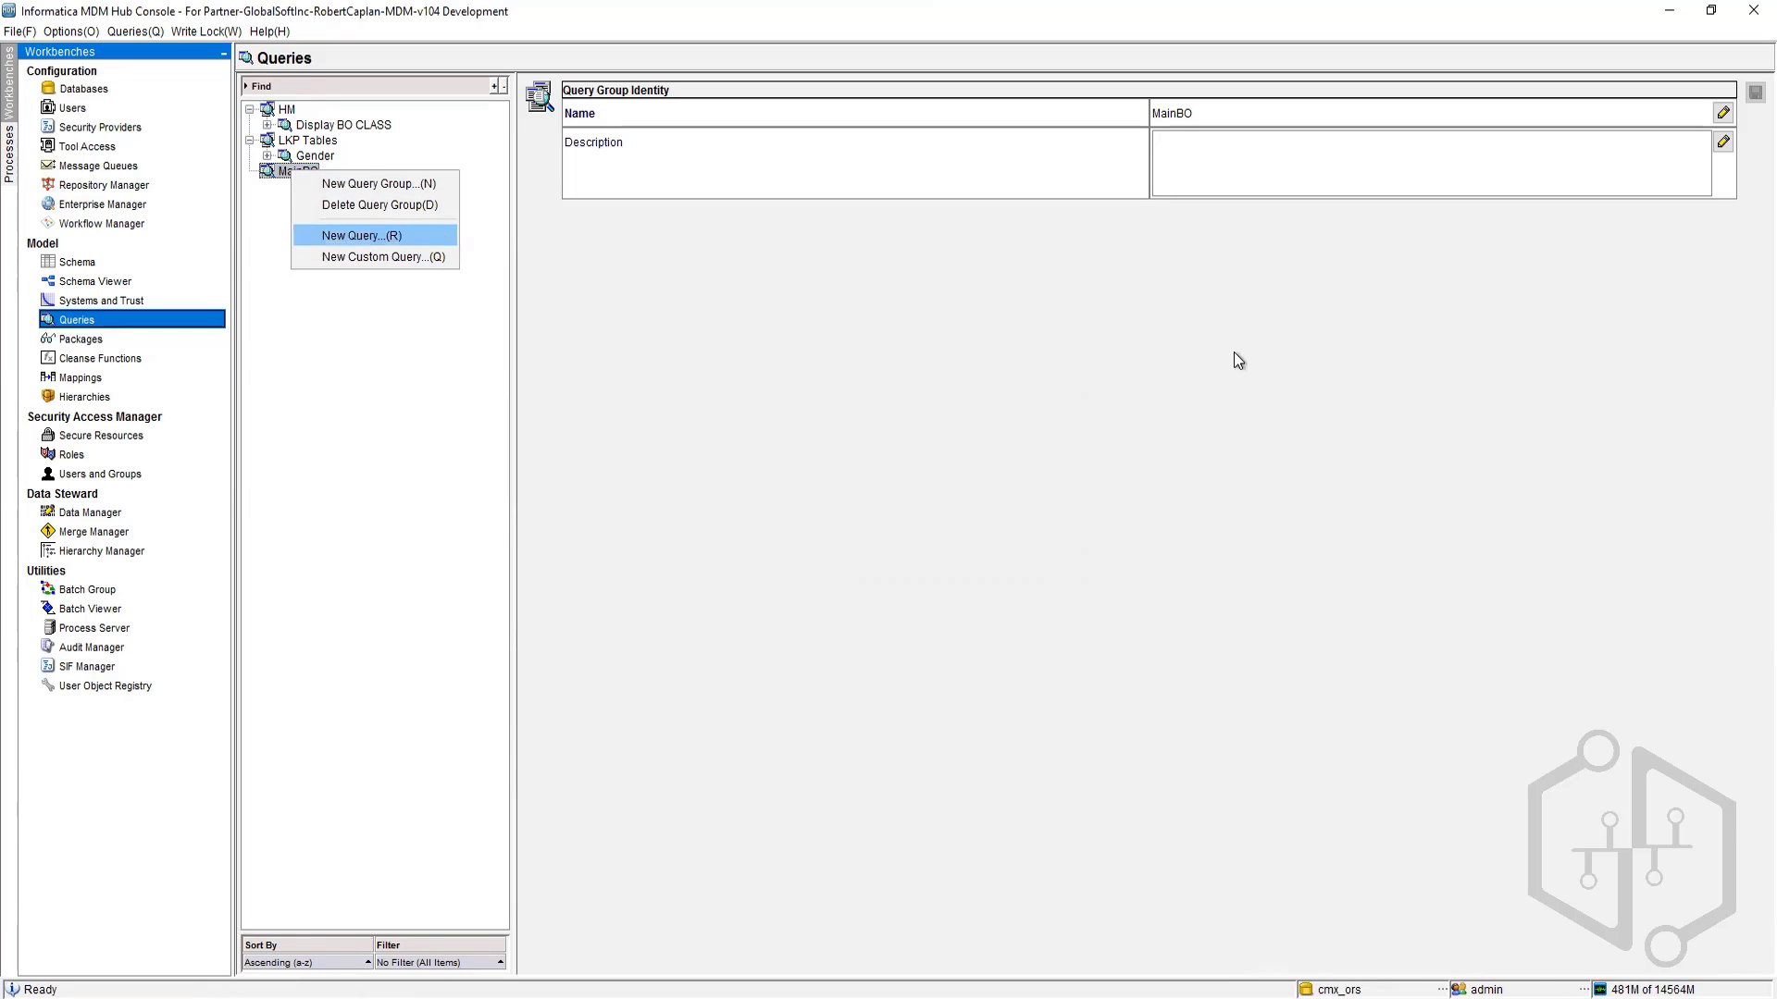
left_click(858, 645)
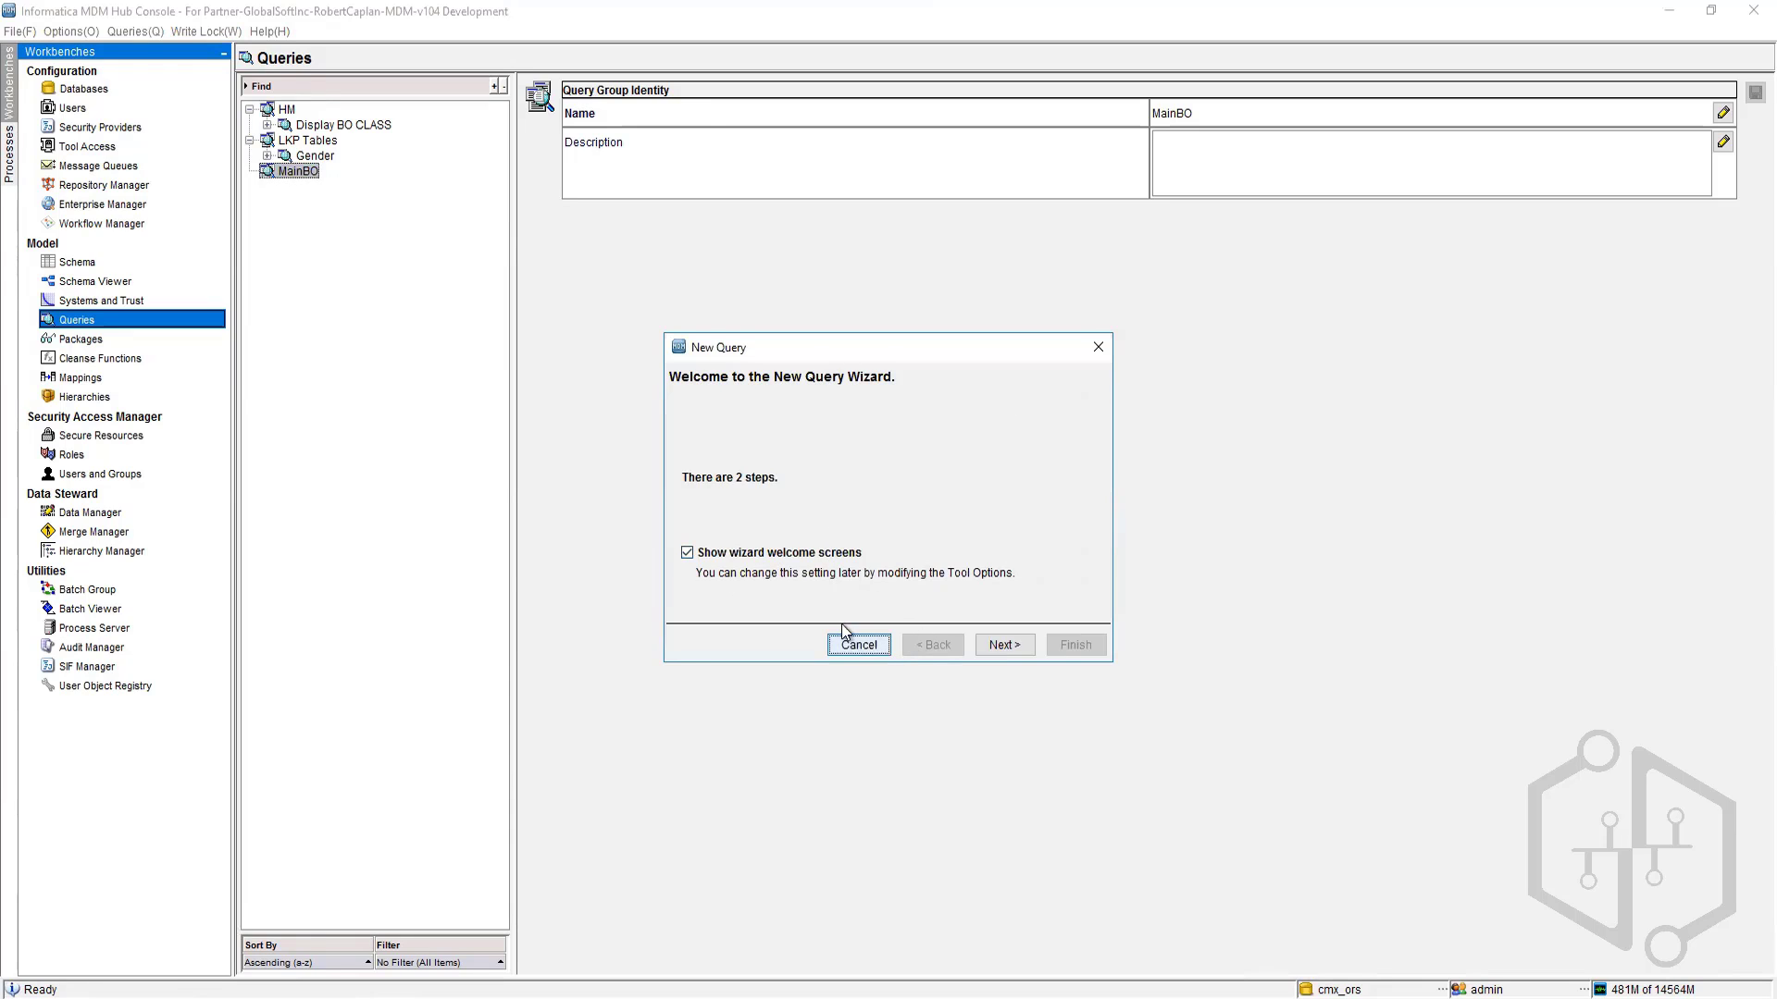
Step: Start a new custom query in the MainBO group and name it Custom
right_click(312, 175)
left_click(385, 261)
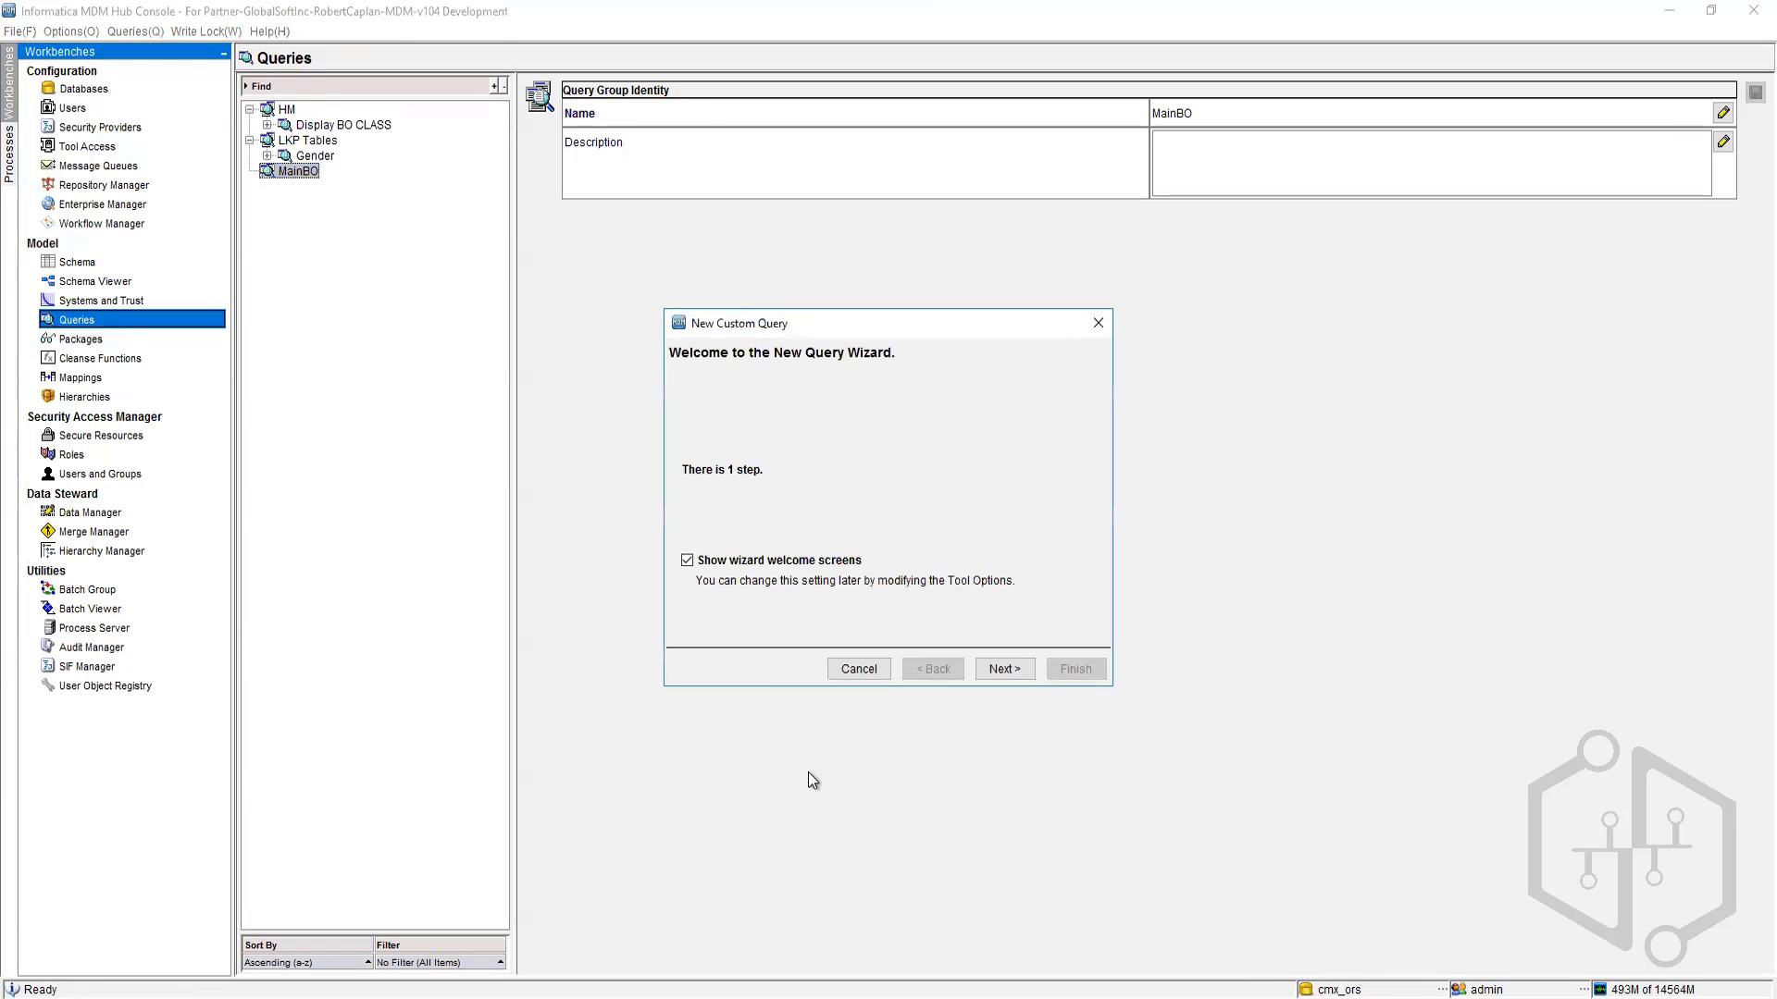
left_click(979, 673)
left_click(919, 403)
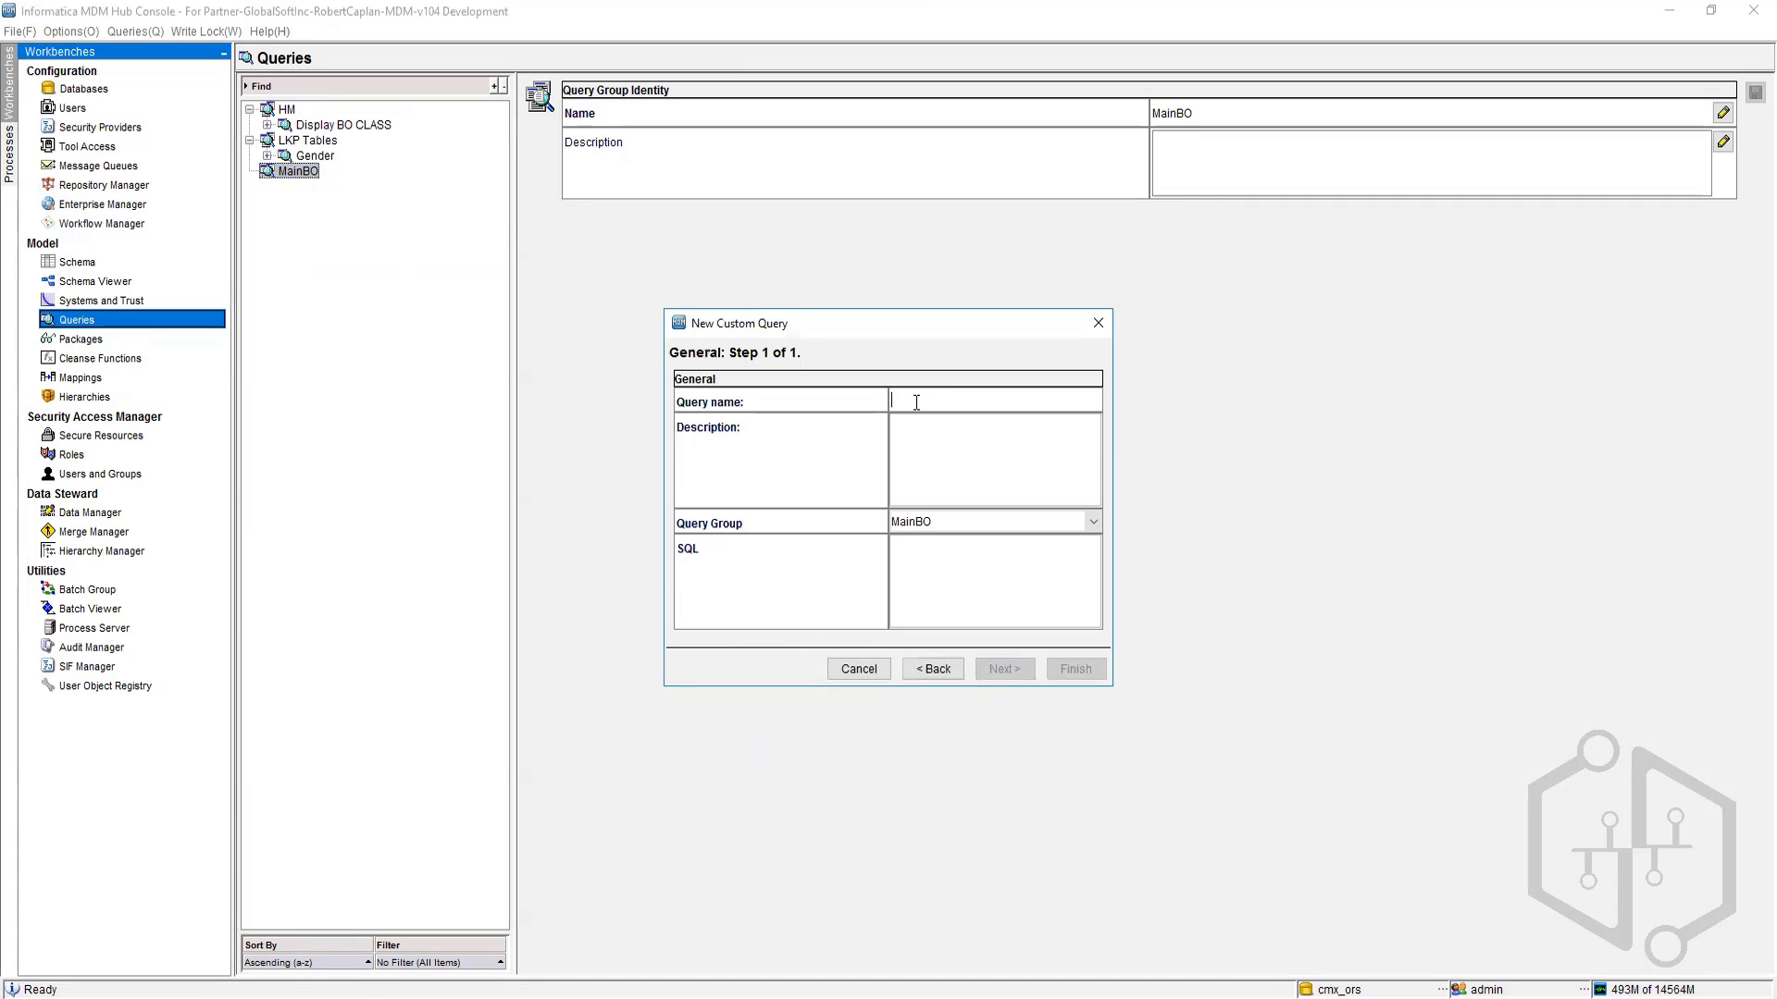
left_click(900, 547)
left_click(955, 403)
type("Cust")
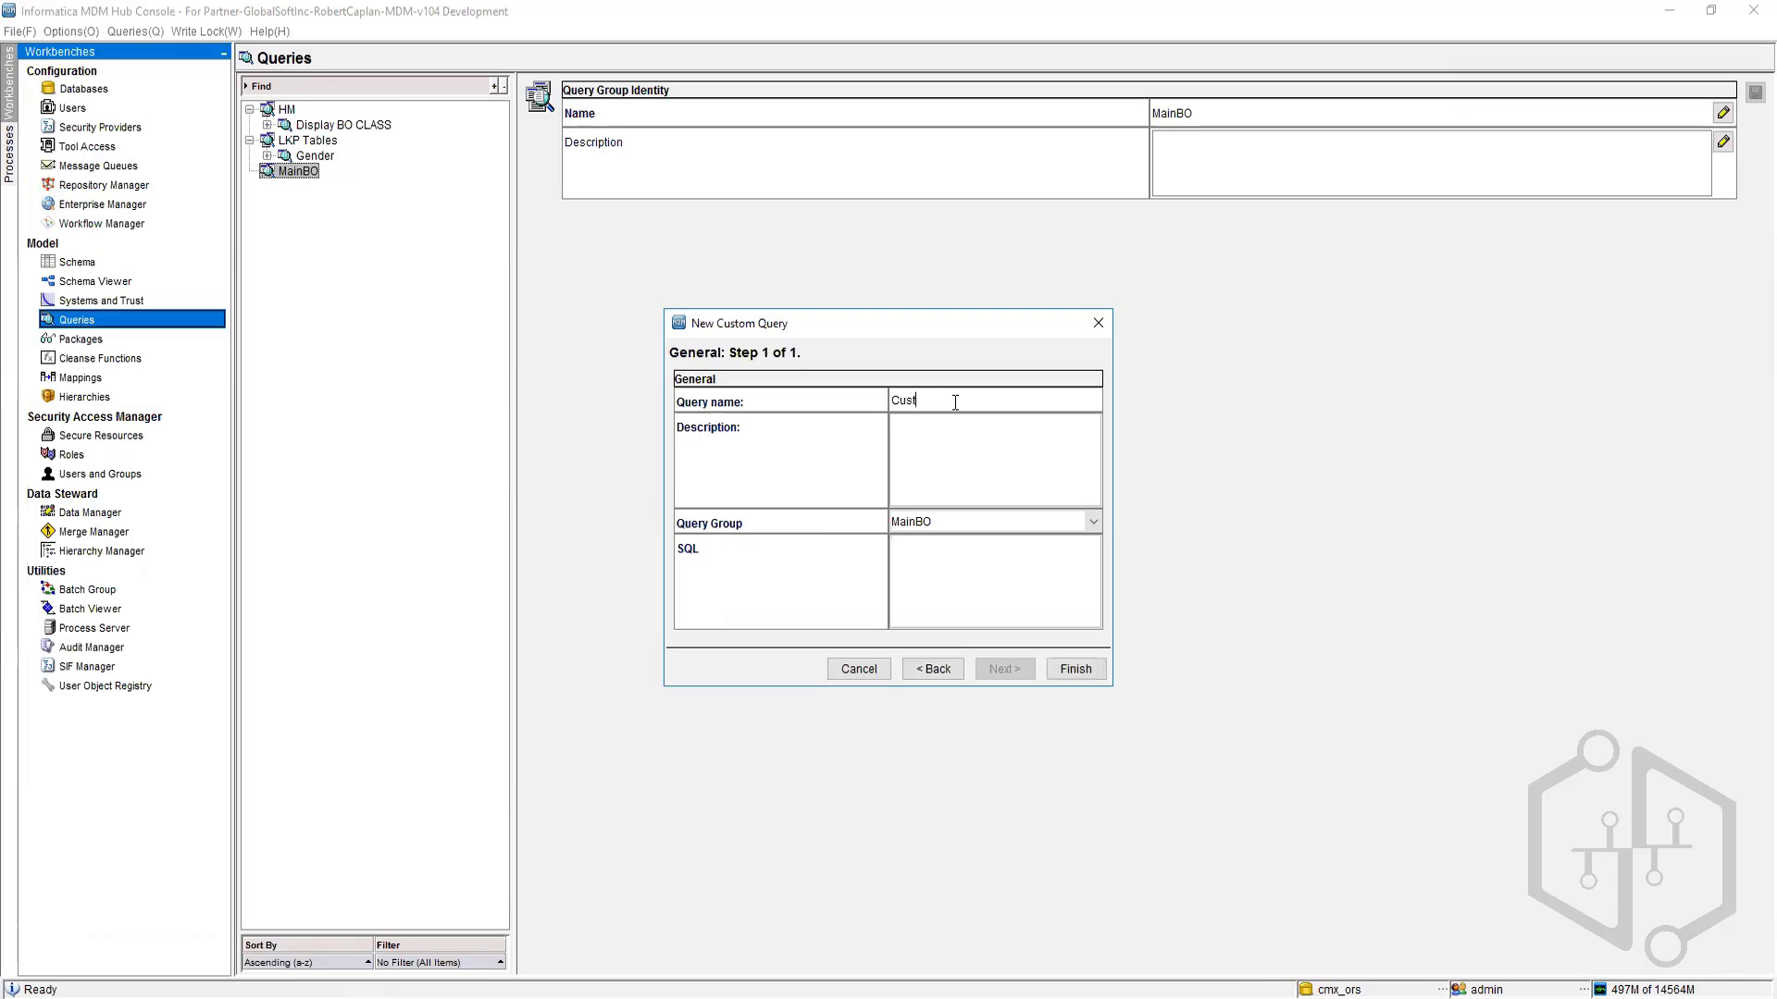
type("om")
Step: Enter the SQL Select Party.First_Name, Party.Last_Name from C_BO_PARTY party and finish the custom query
left_click(917, 551)
type("Select Party.Firstn")
key("BackSpace")
type("_Name, Prty.Lastn")
key("BackSpace")
type("_Nam")
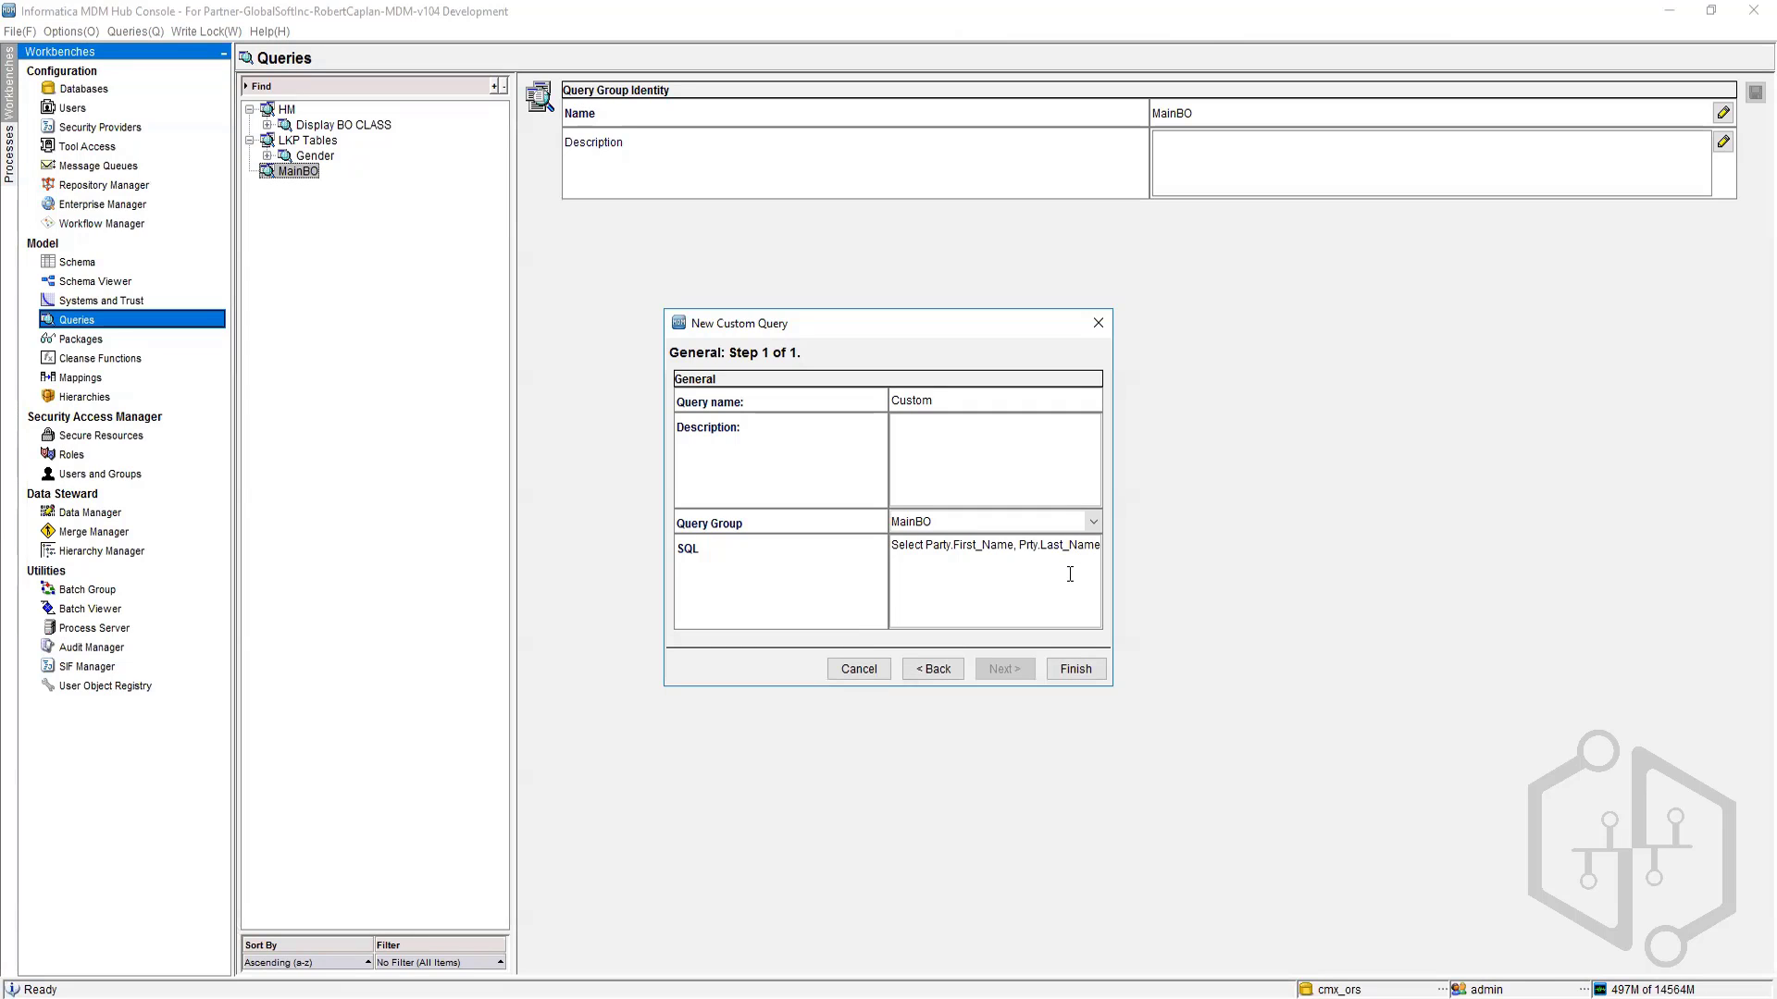
type("e")
left_click(1027, 546)
type("a")
type("from C_BO_PARTY party")
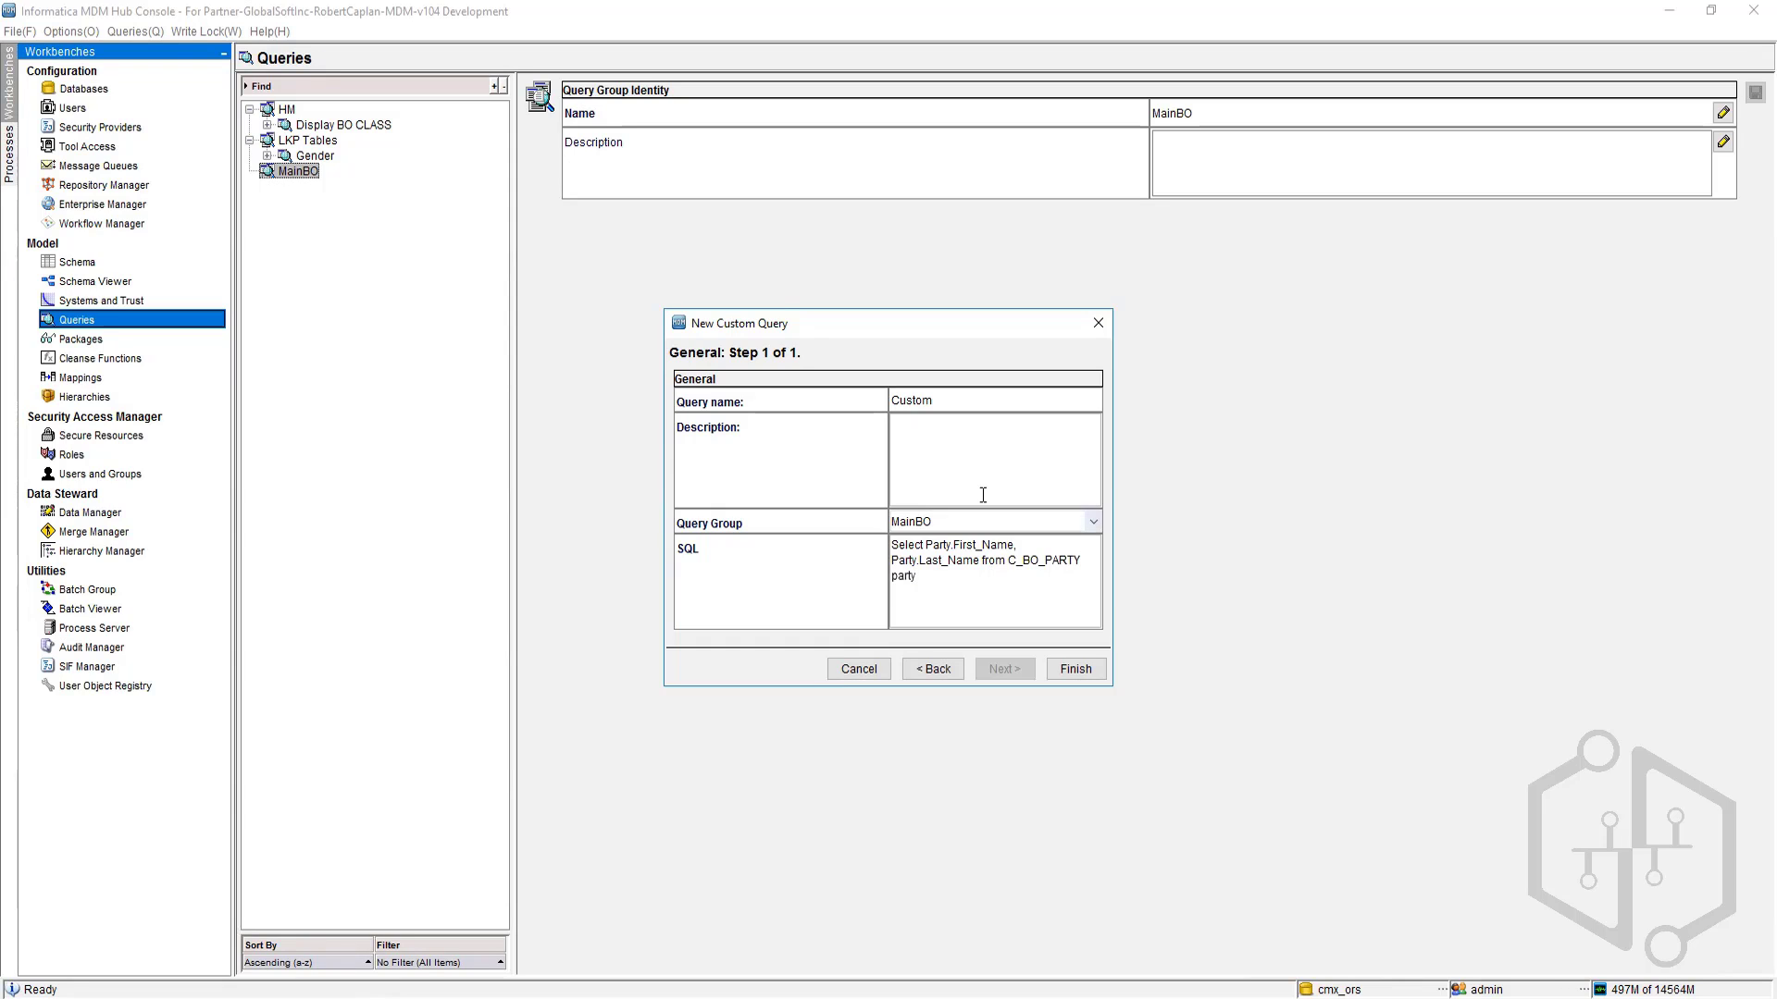
left_click(1074, 669)
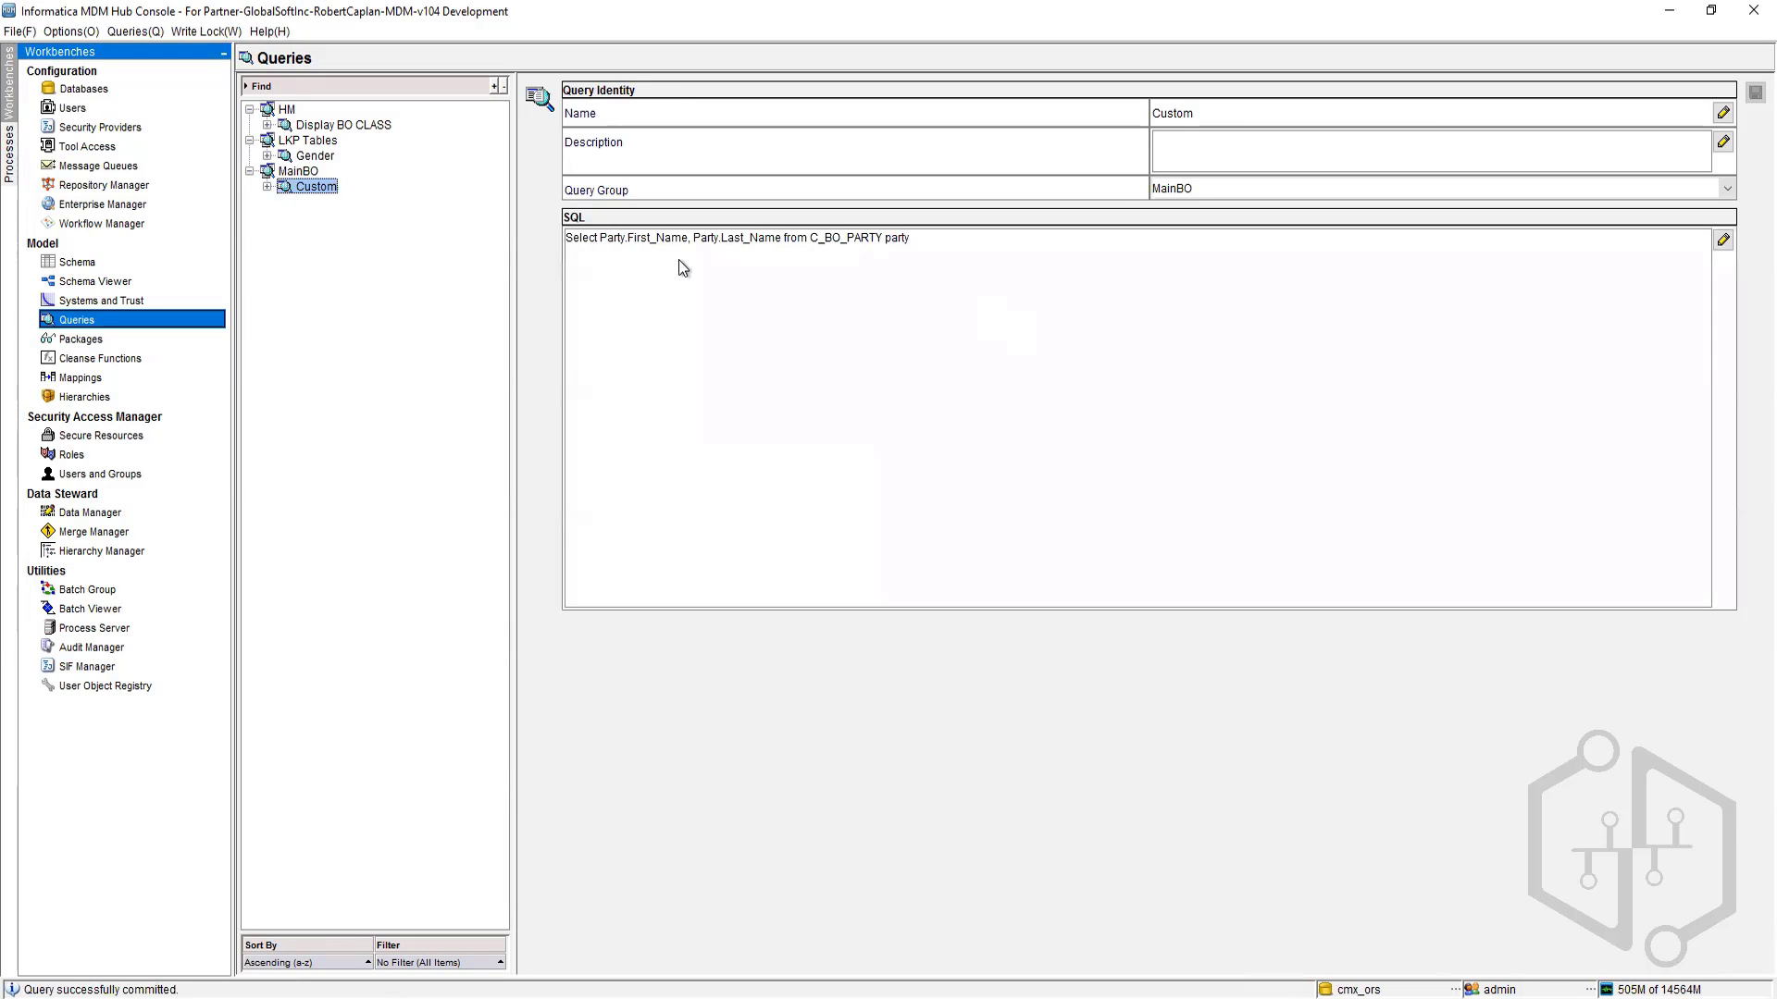
Step: Open the Custom query's View node to check its query results
left_click(266, 187)
left_click(323, 202)
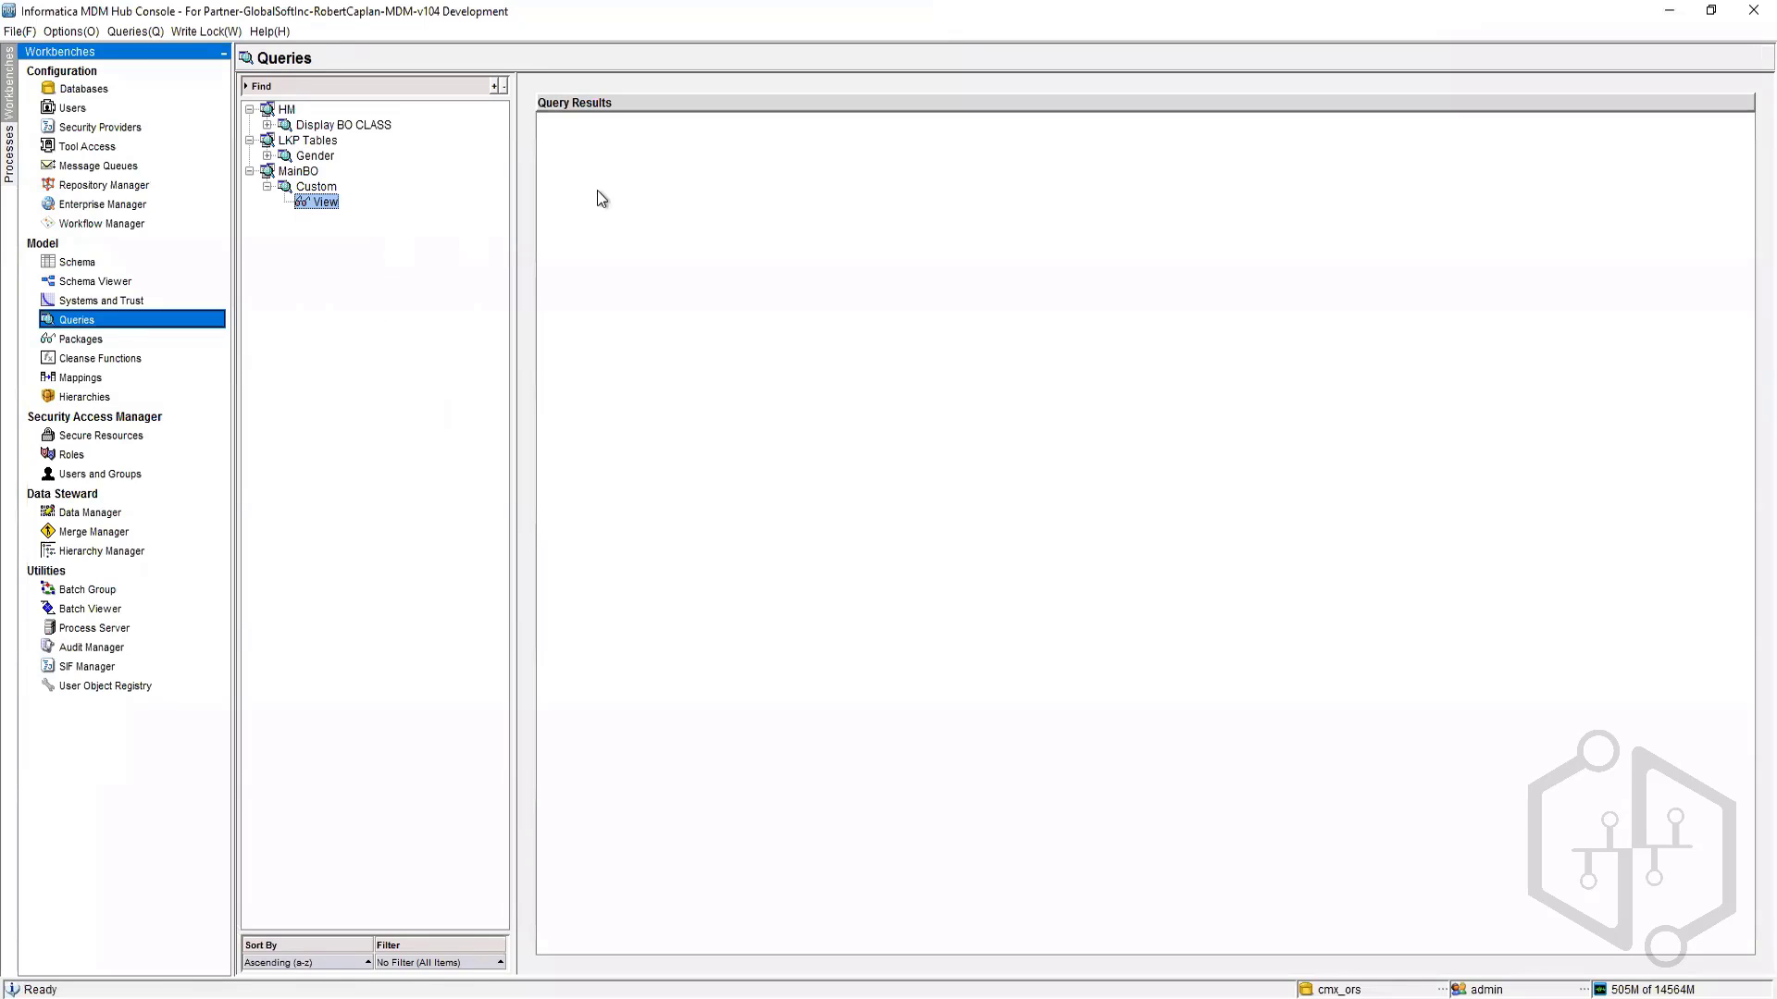
left_click(320, 188)
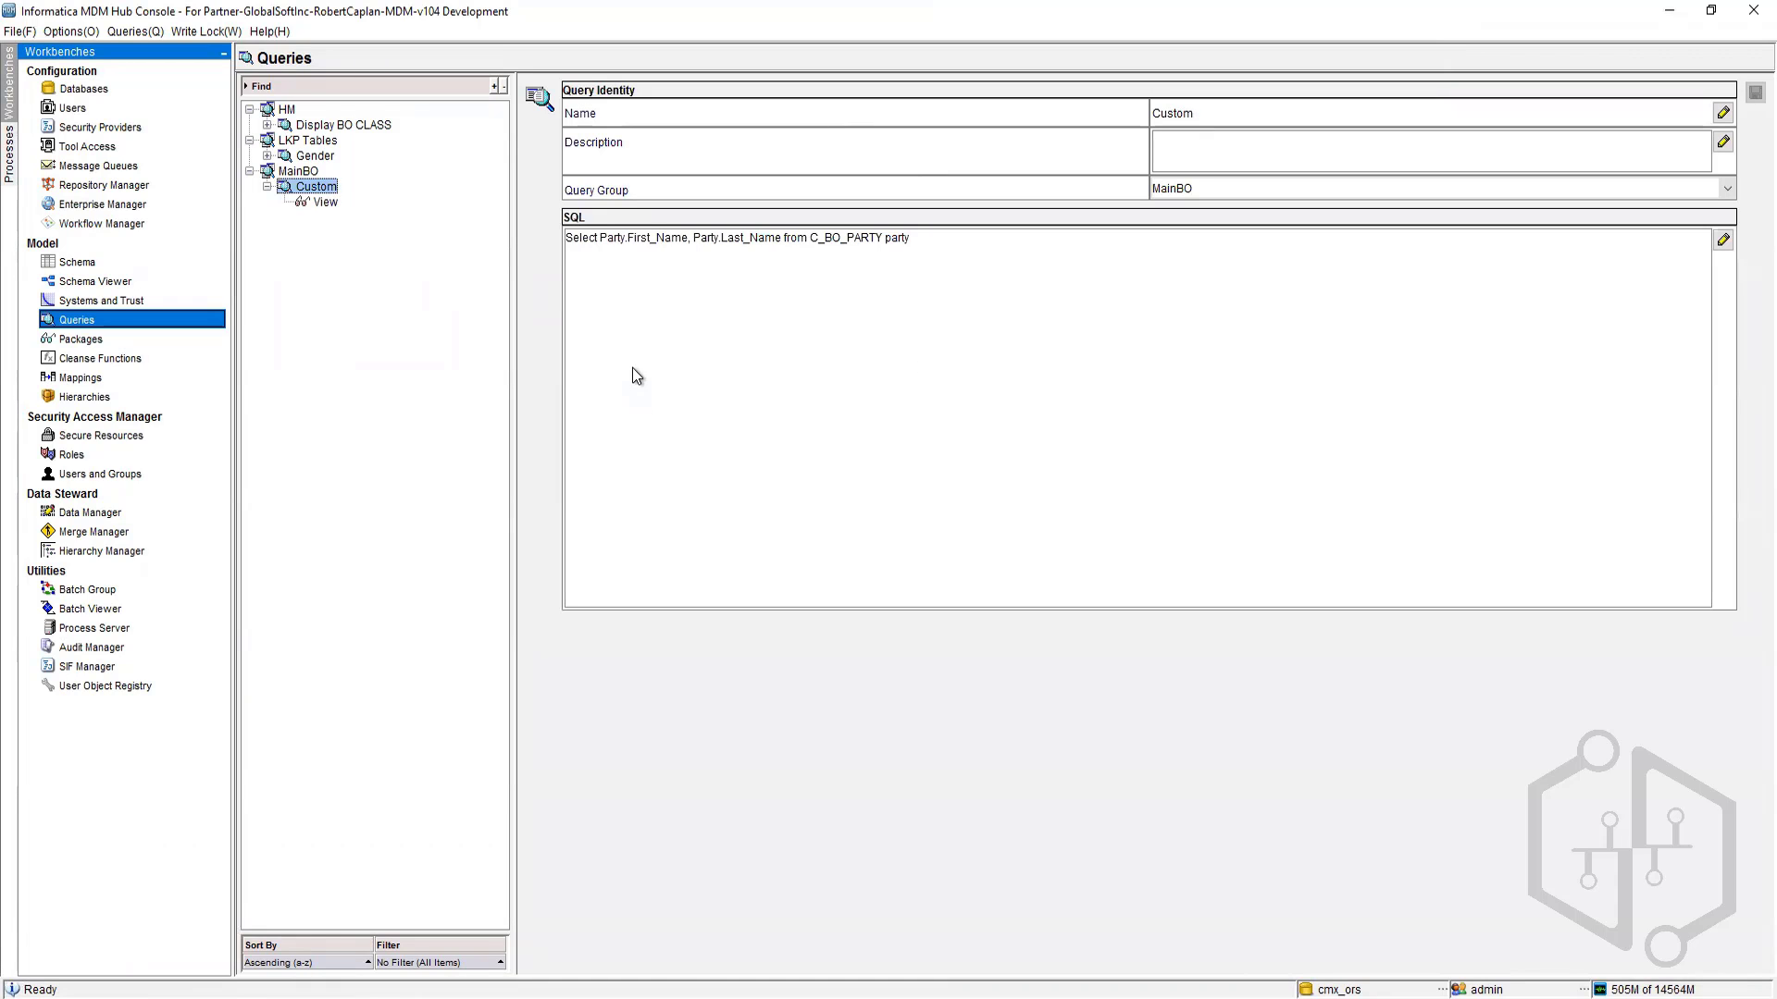
Step: Change the SQL alias party to Party in the Custom query and save it
double_click(889, 240)
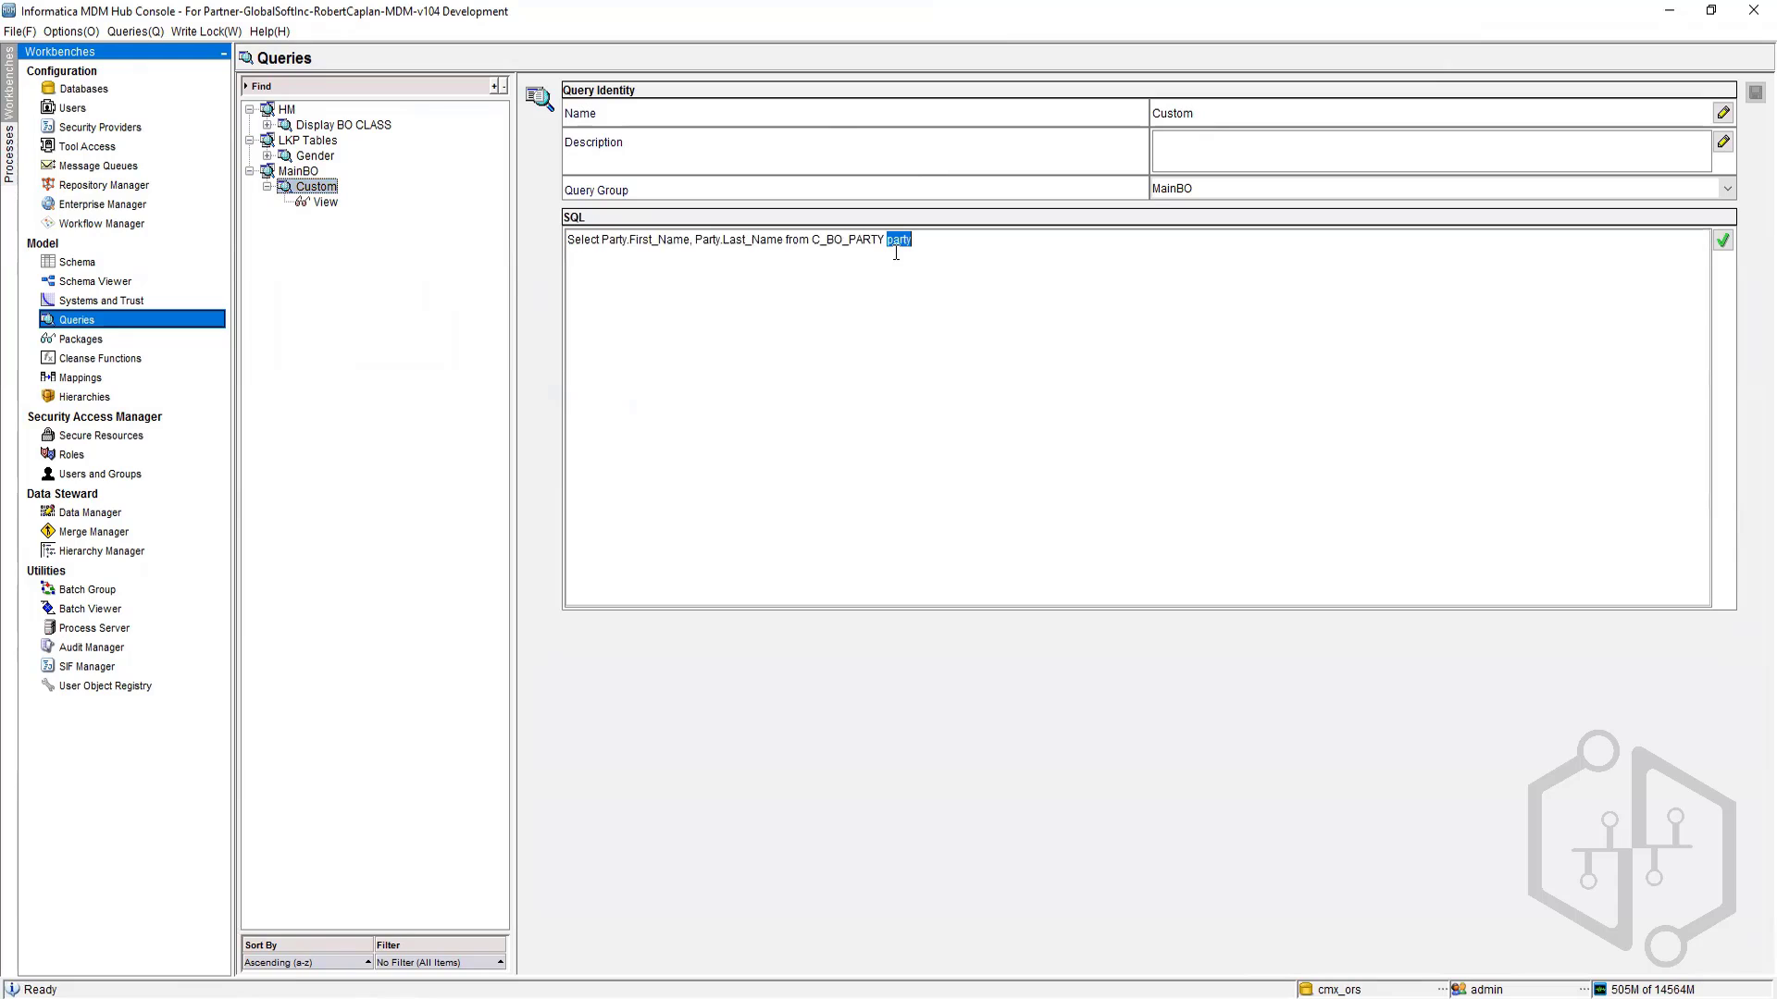
type("Party")
left_click(1723, 241)
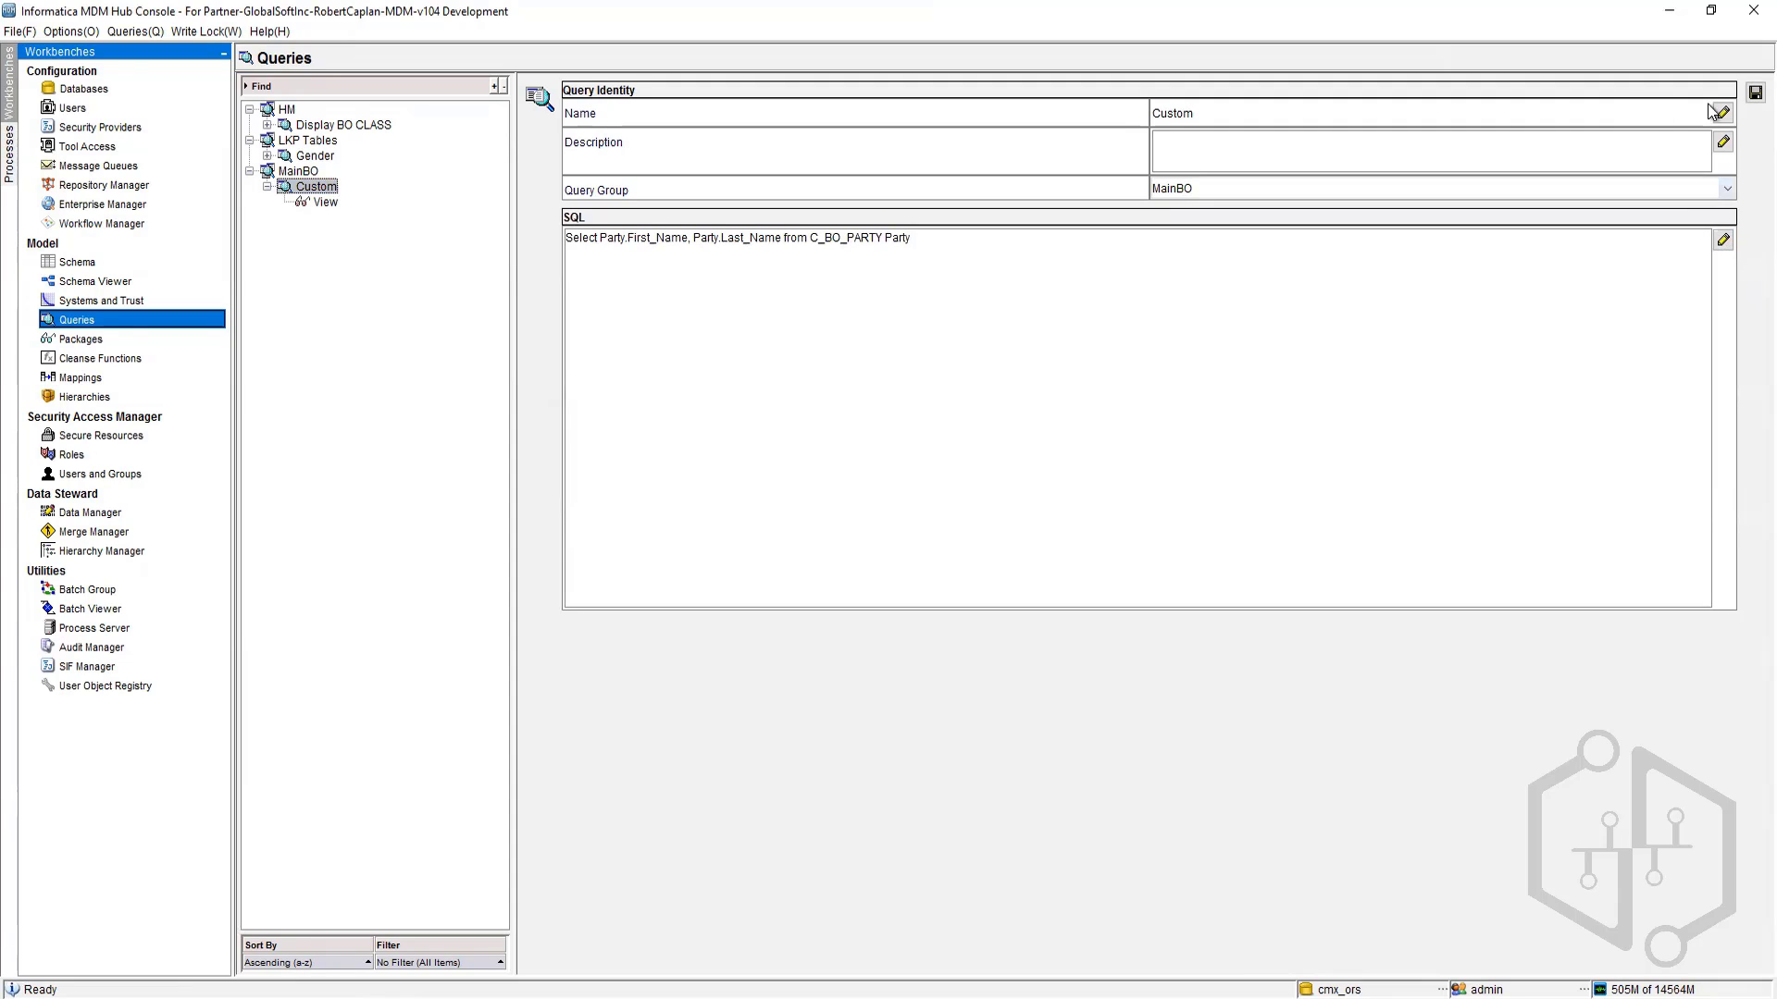
left_click(1755, 92)
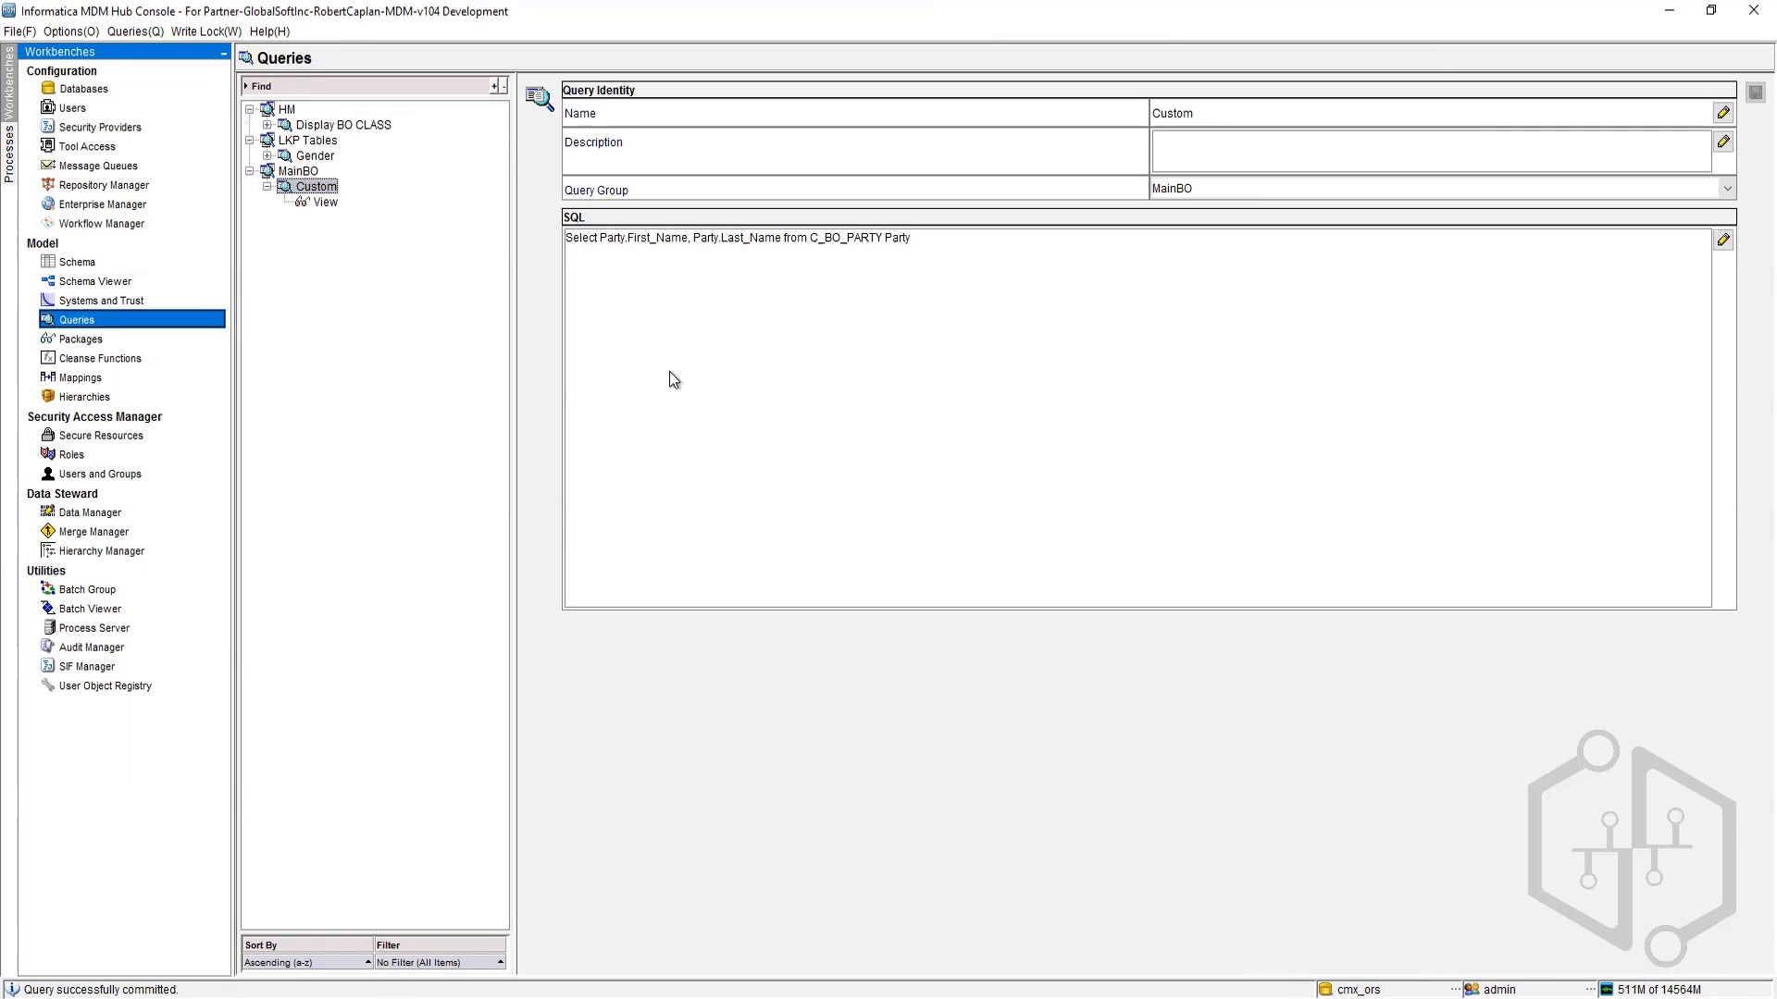
Step: Start a new query in MainBO named Display Party with BO Party as the primary table
right_click(298, 172)
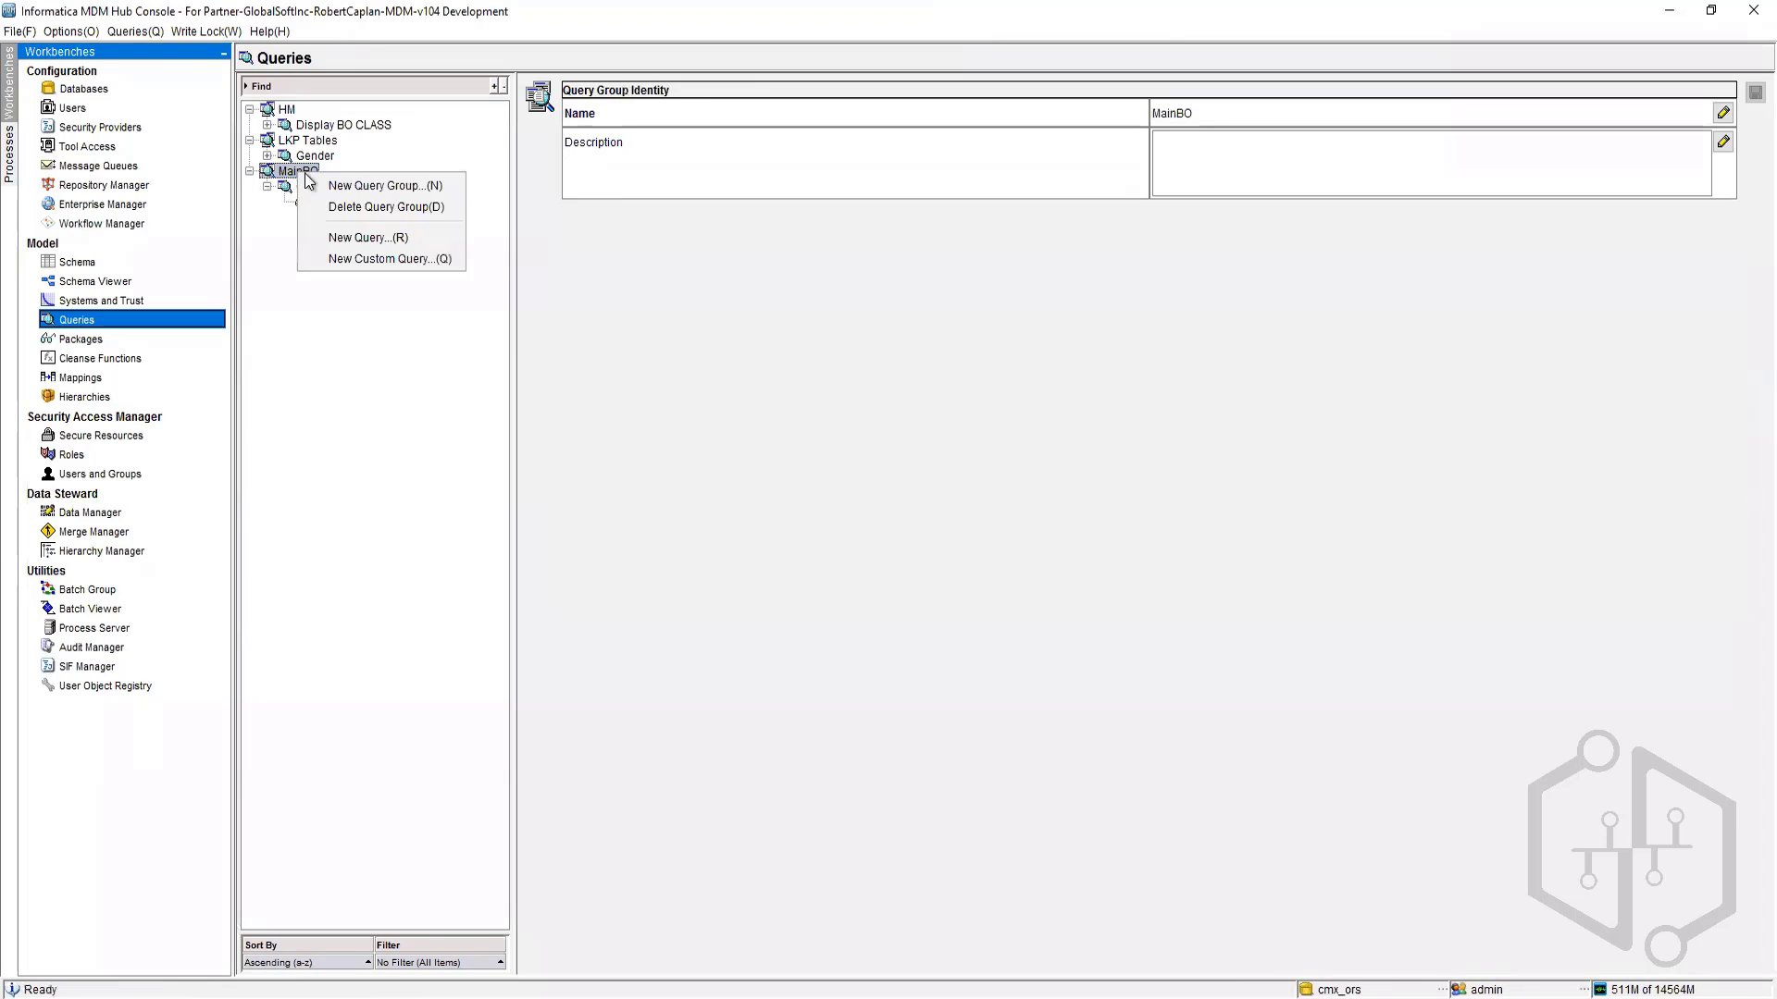
key("Return")
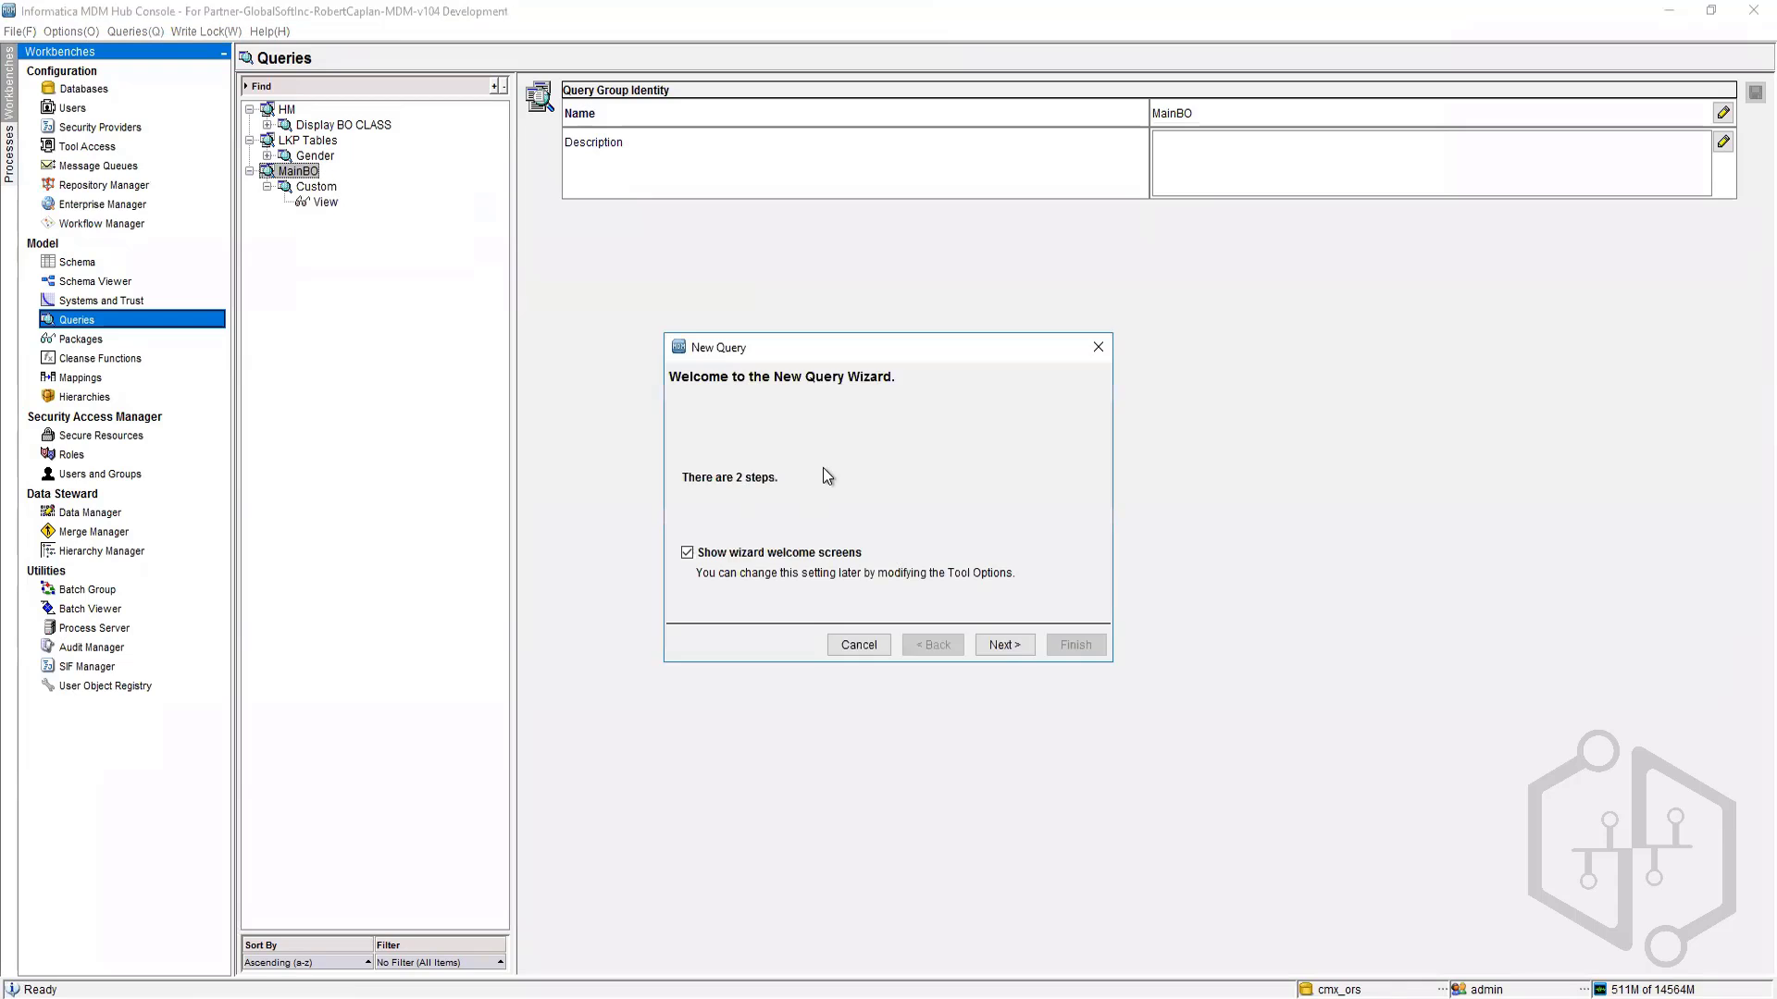
left_click(1008, 651)
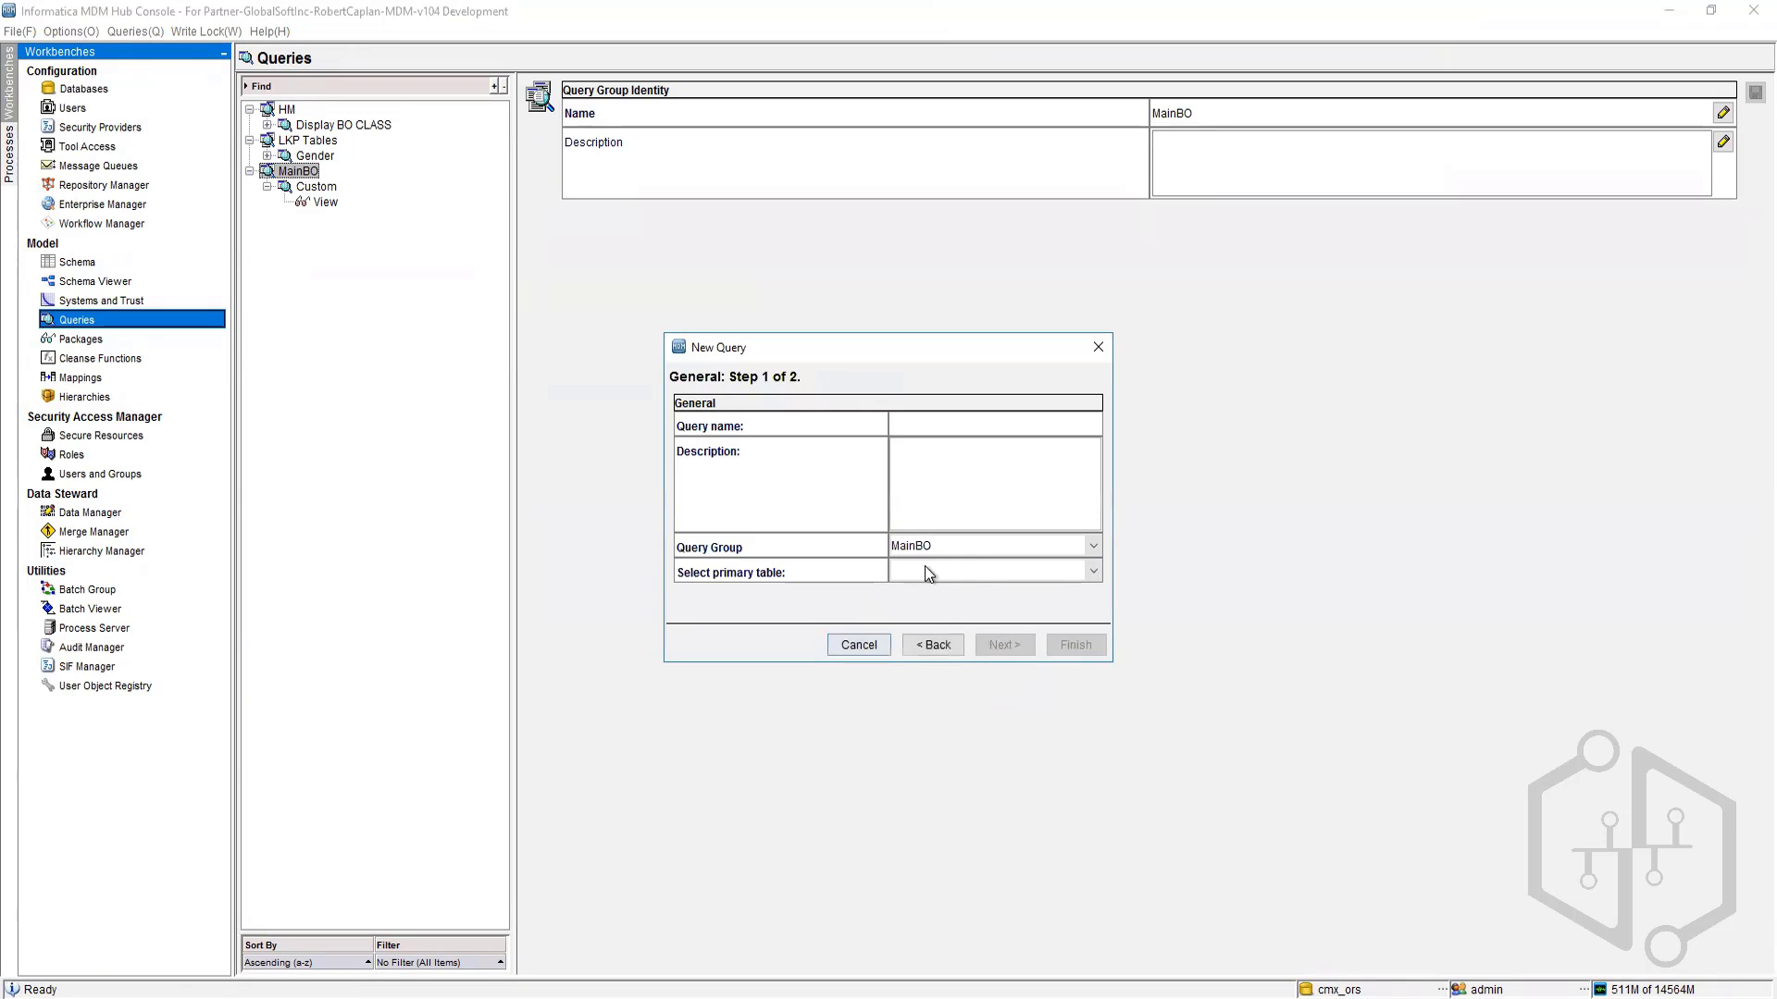
left_click(1094, 572)
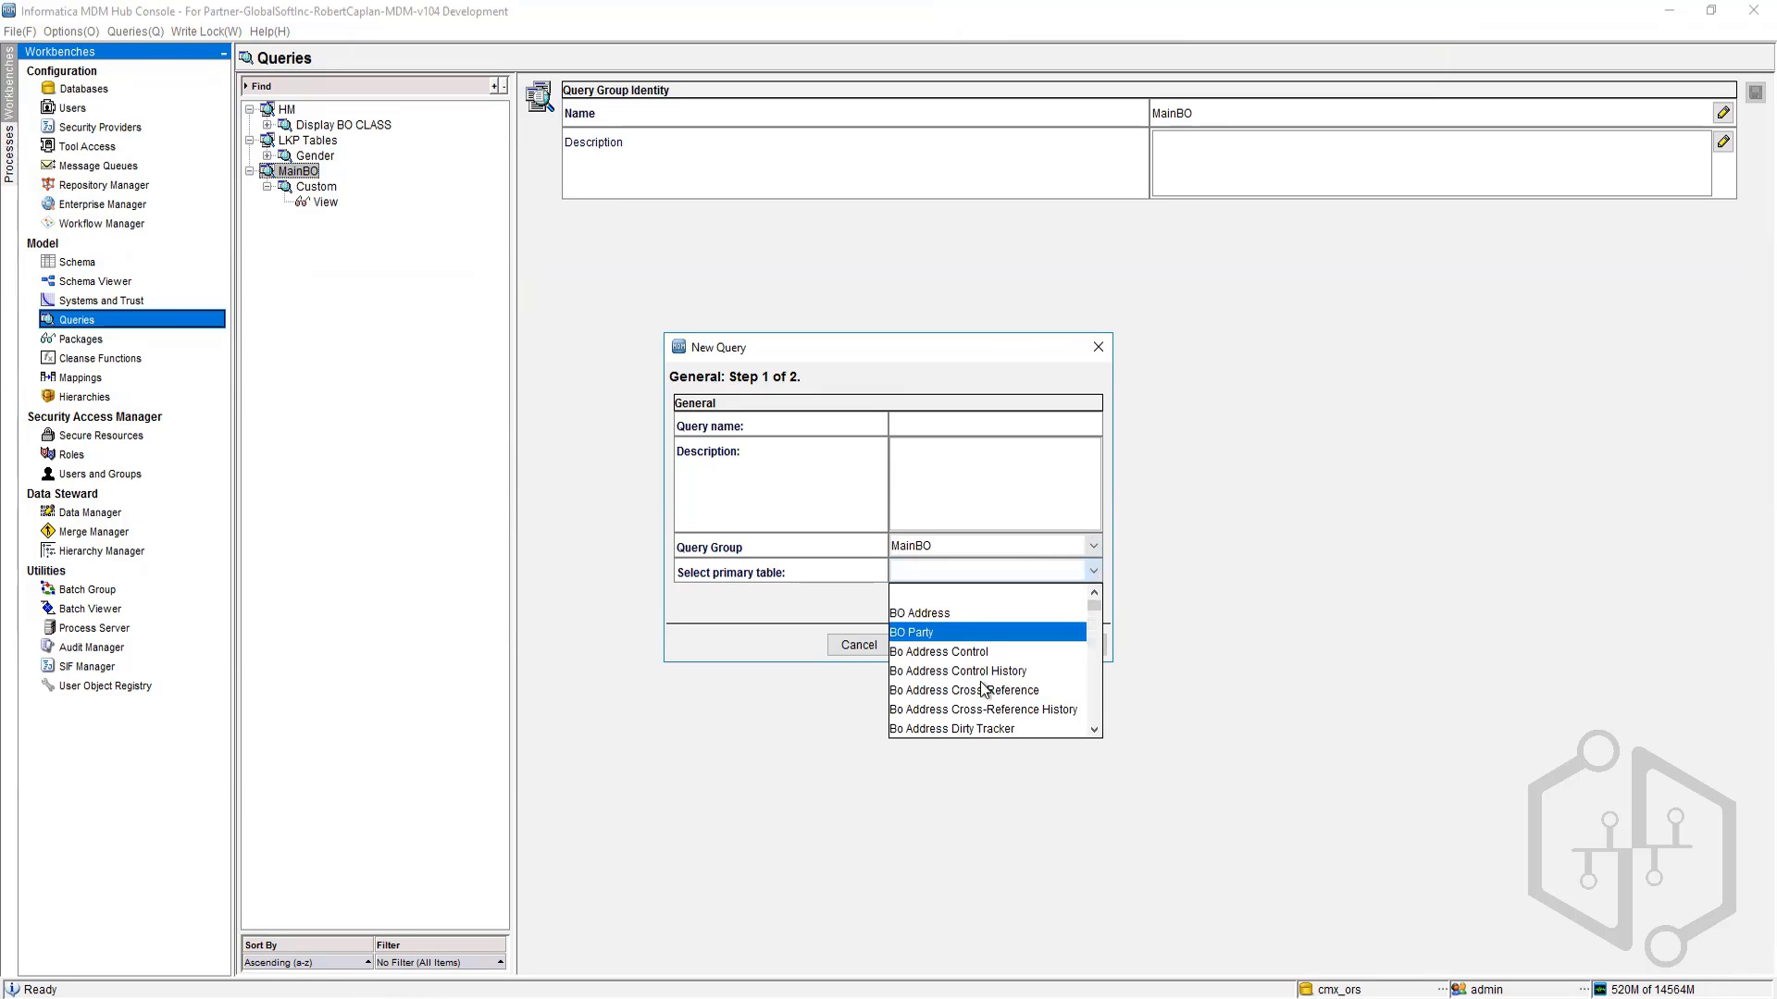
scroll(996, 703, "down", 2)
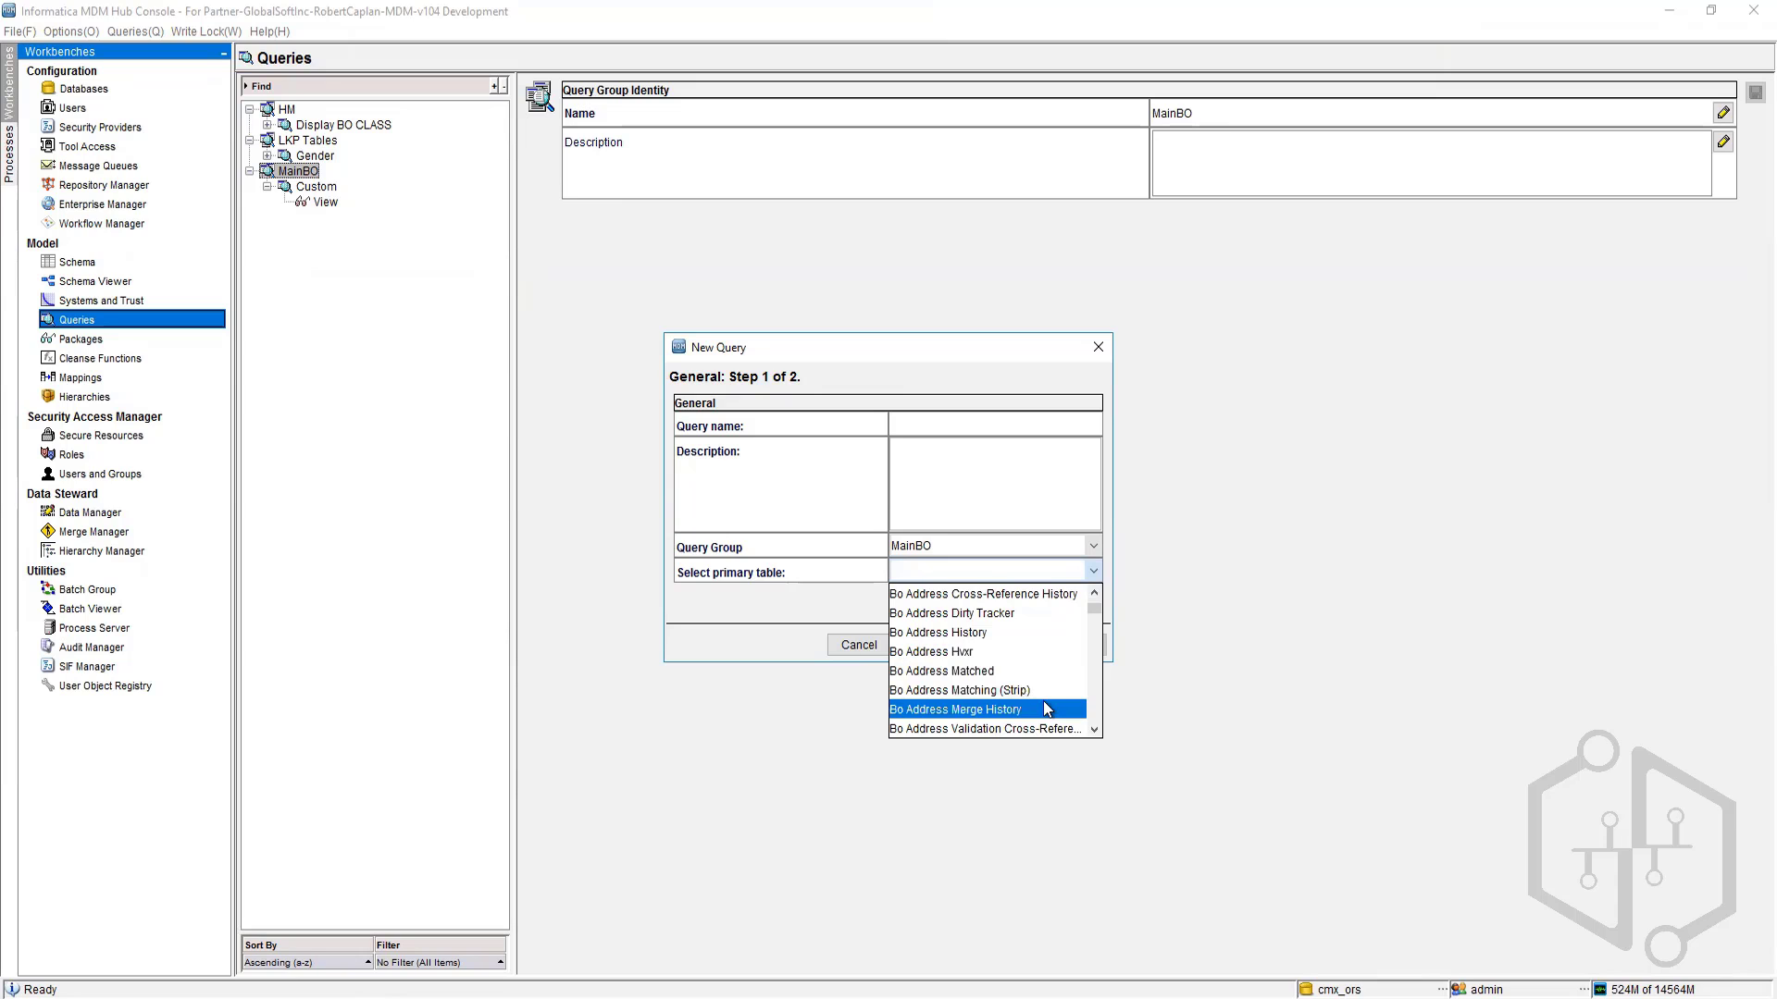
scroll(1042, 702, "down", 1)
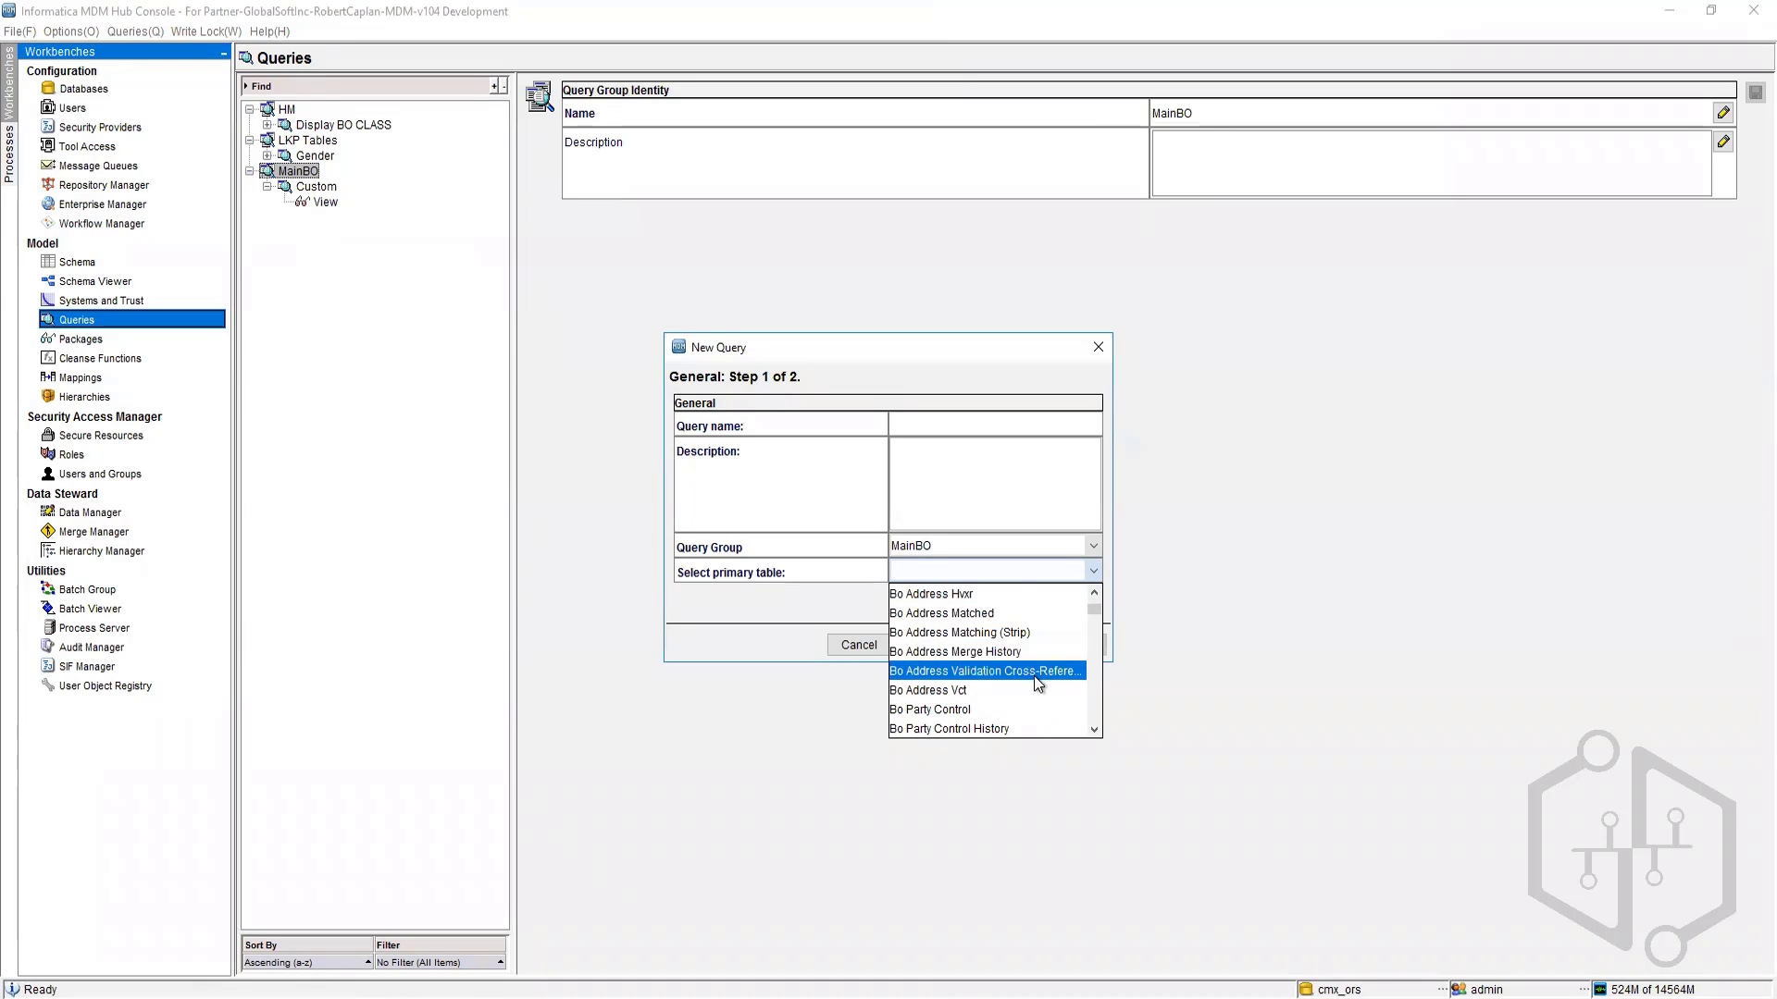
scroll(1035, 683, "down", 2)
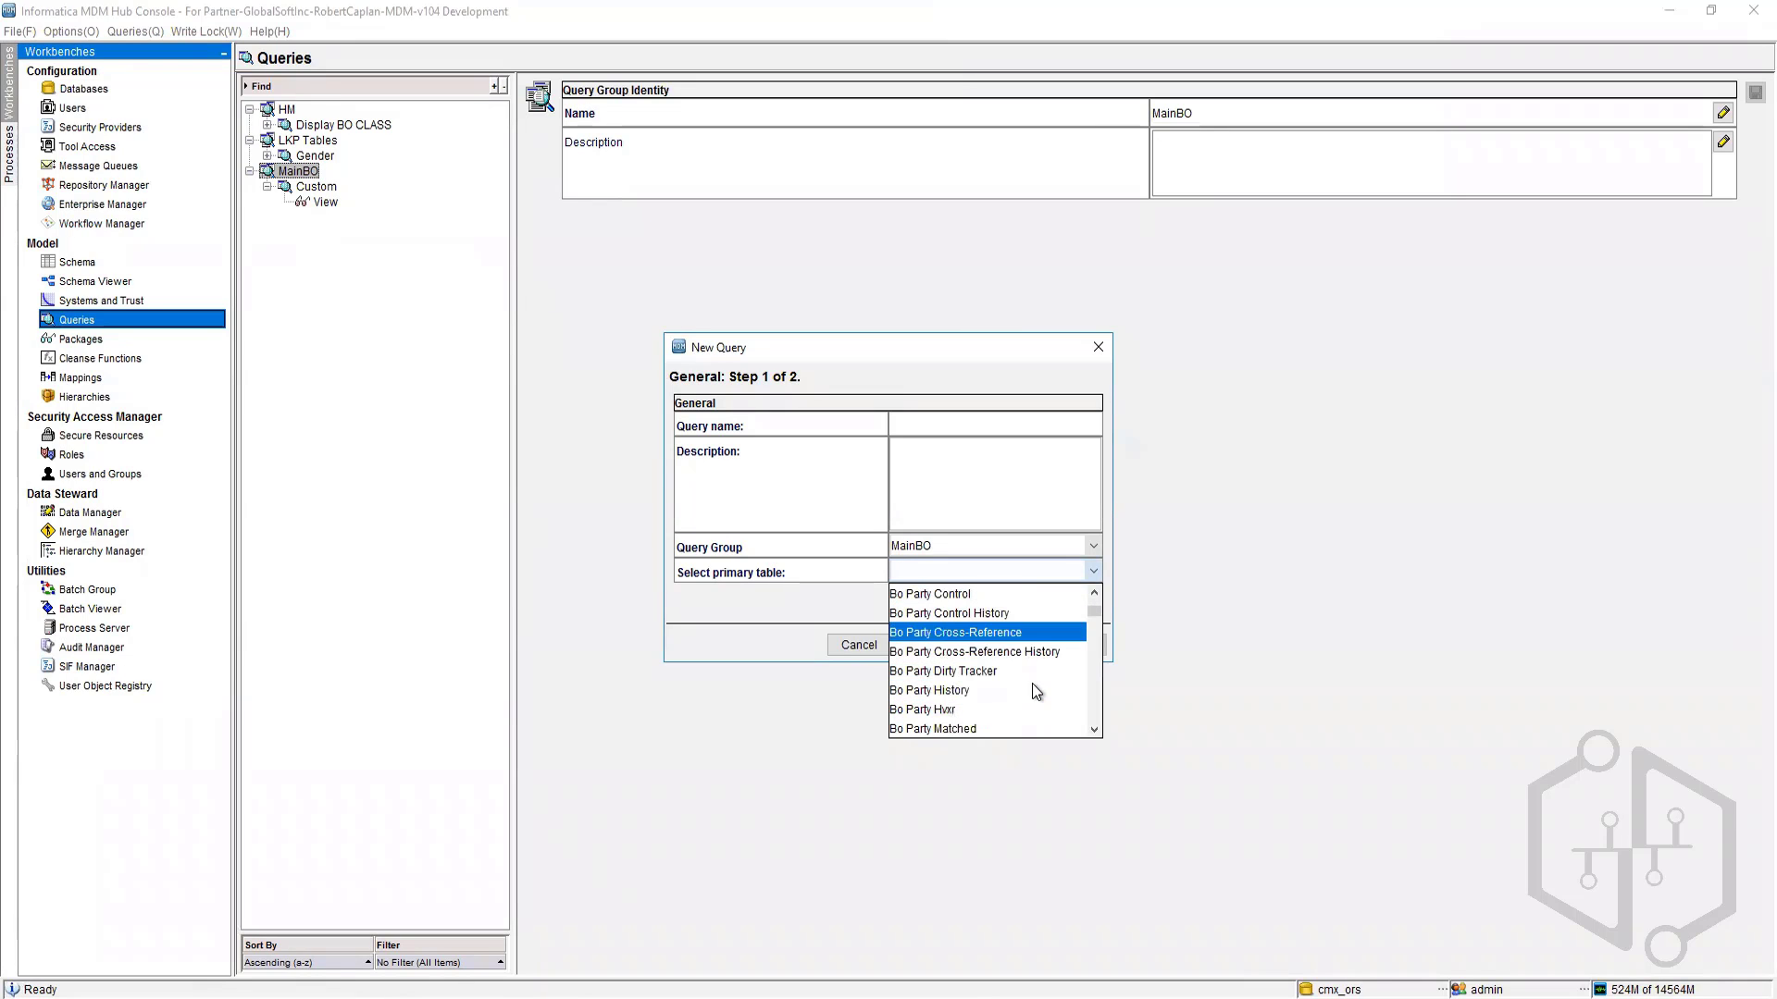
scroll(1031, 681, "up", 5)
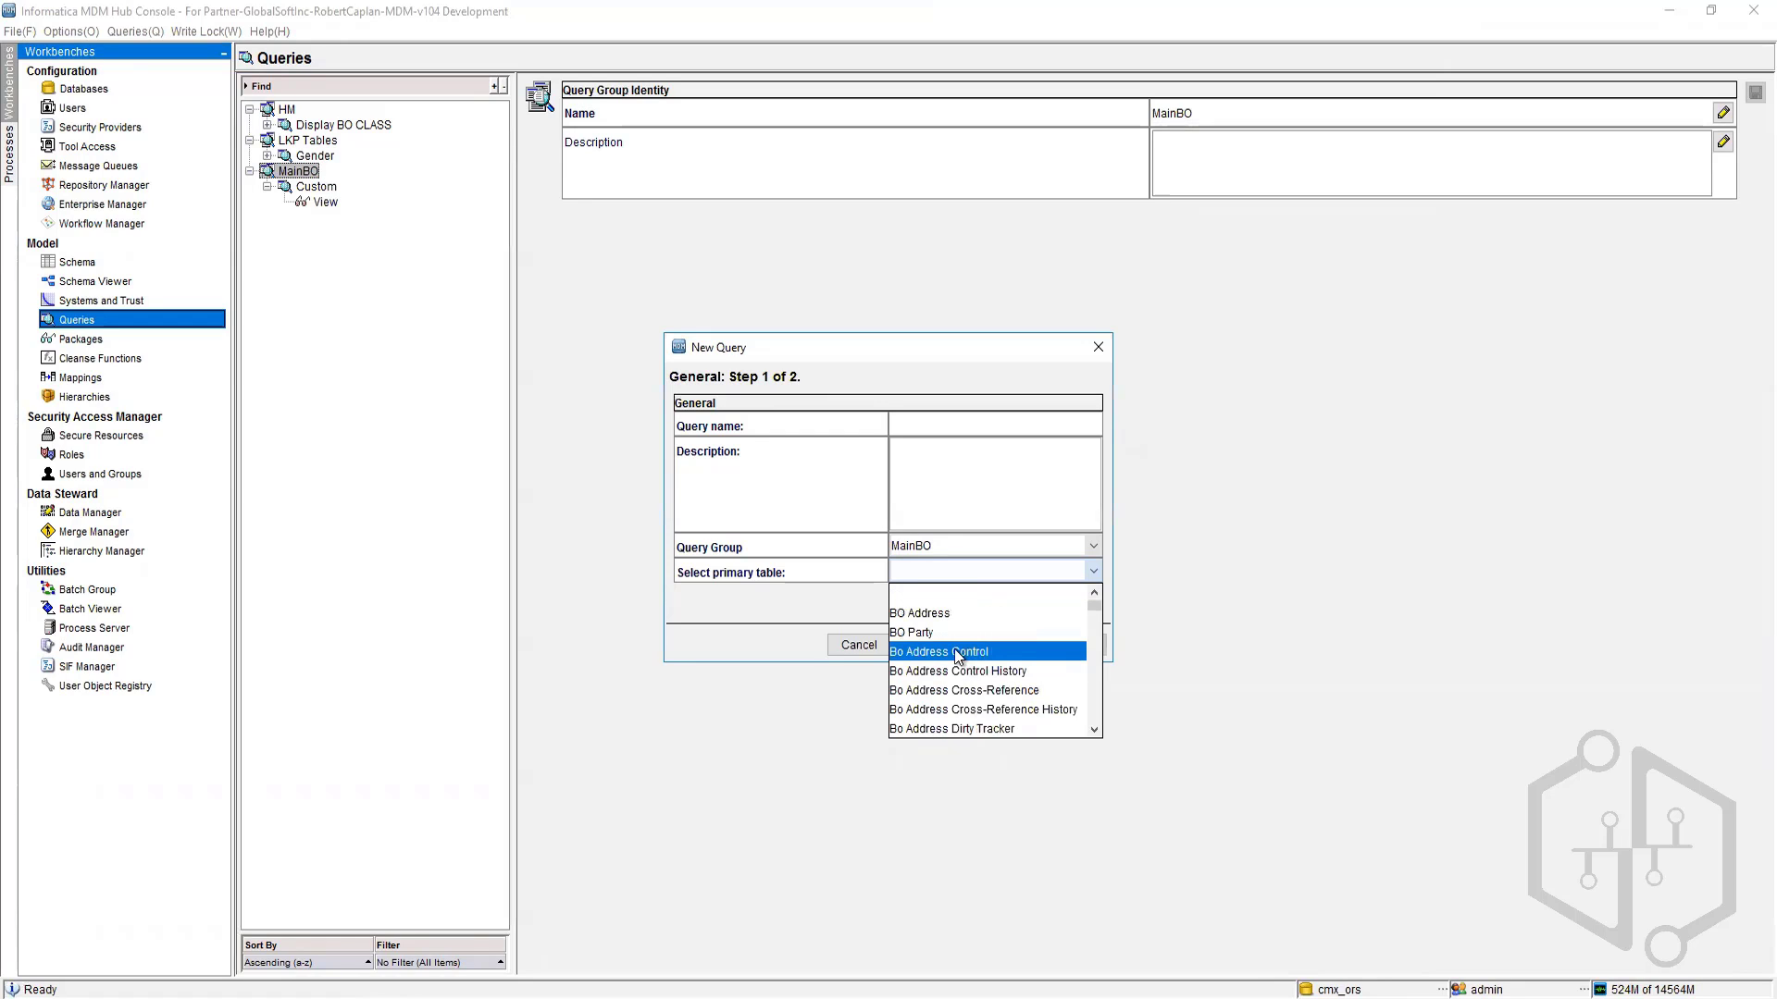
left_click(914, 636)
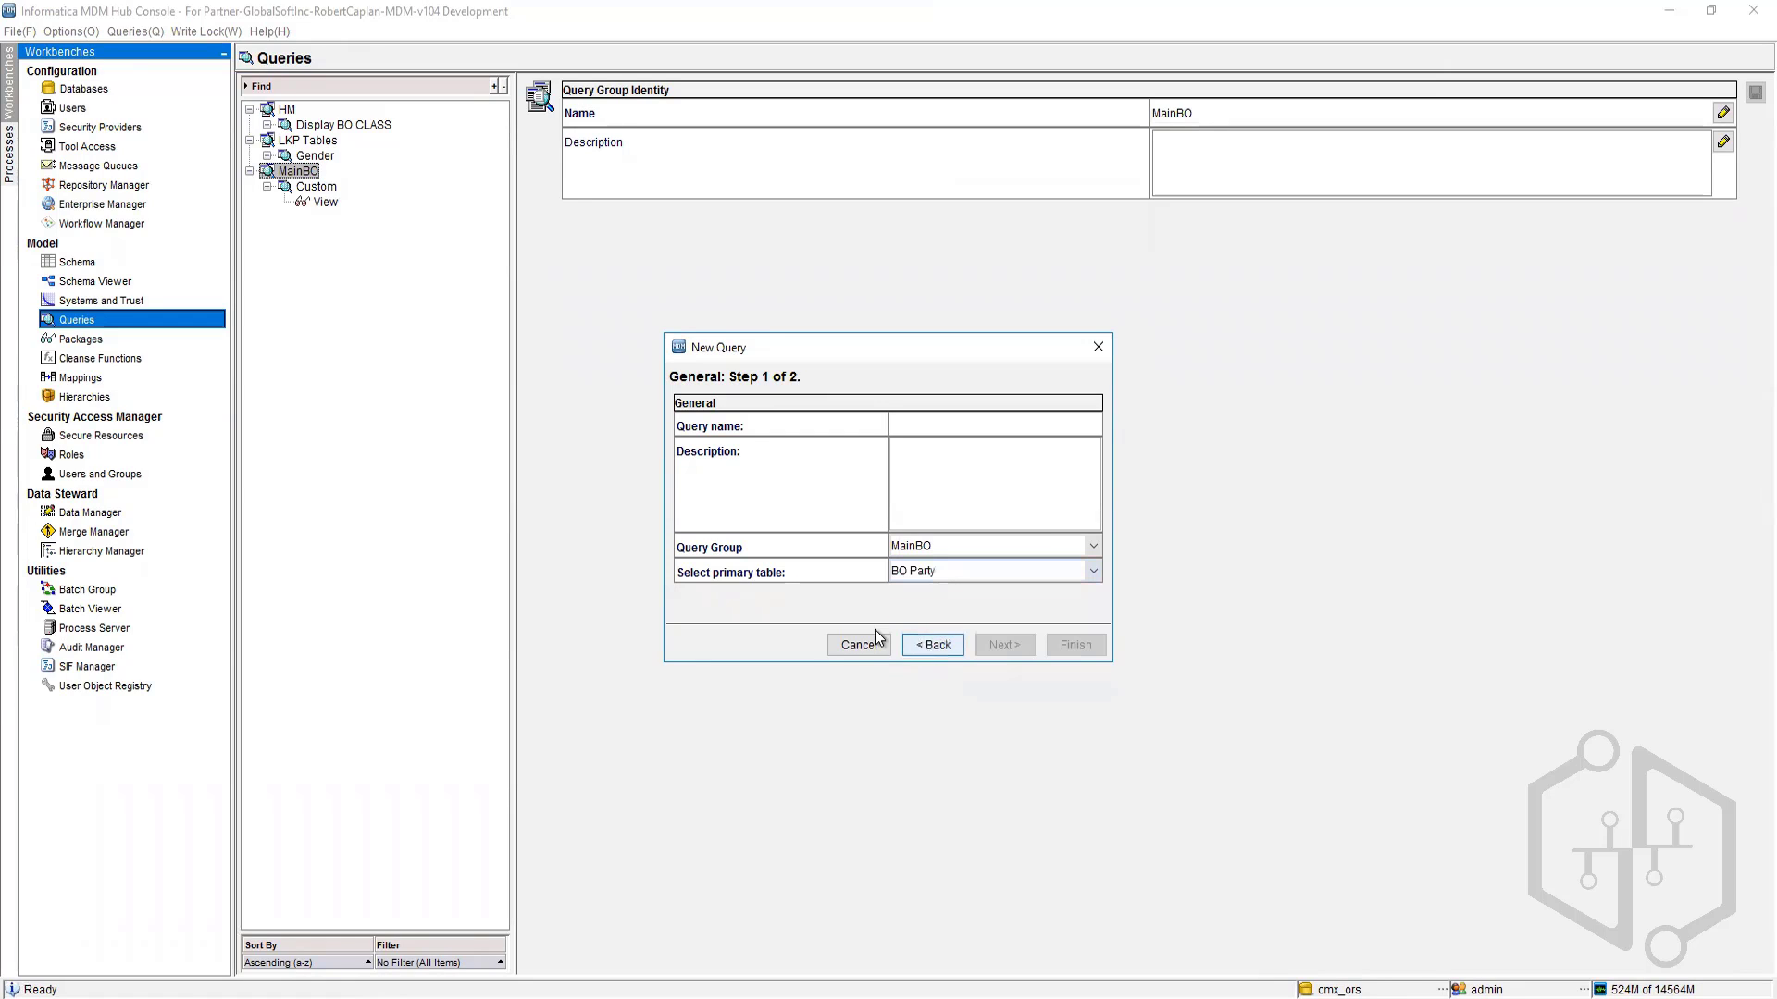
left_click(945, 429)
type("Displaty")
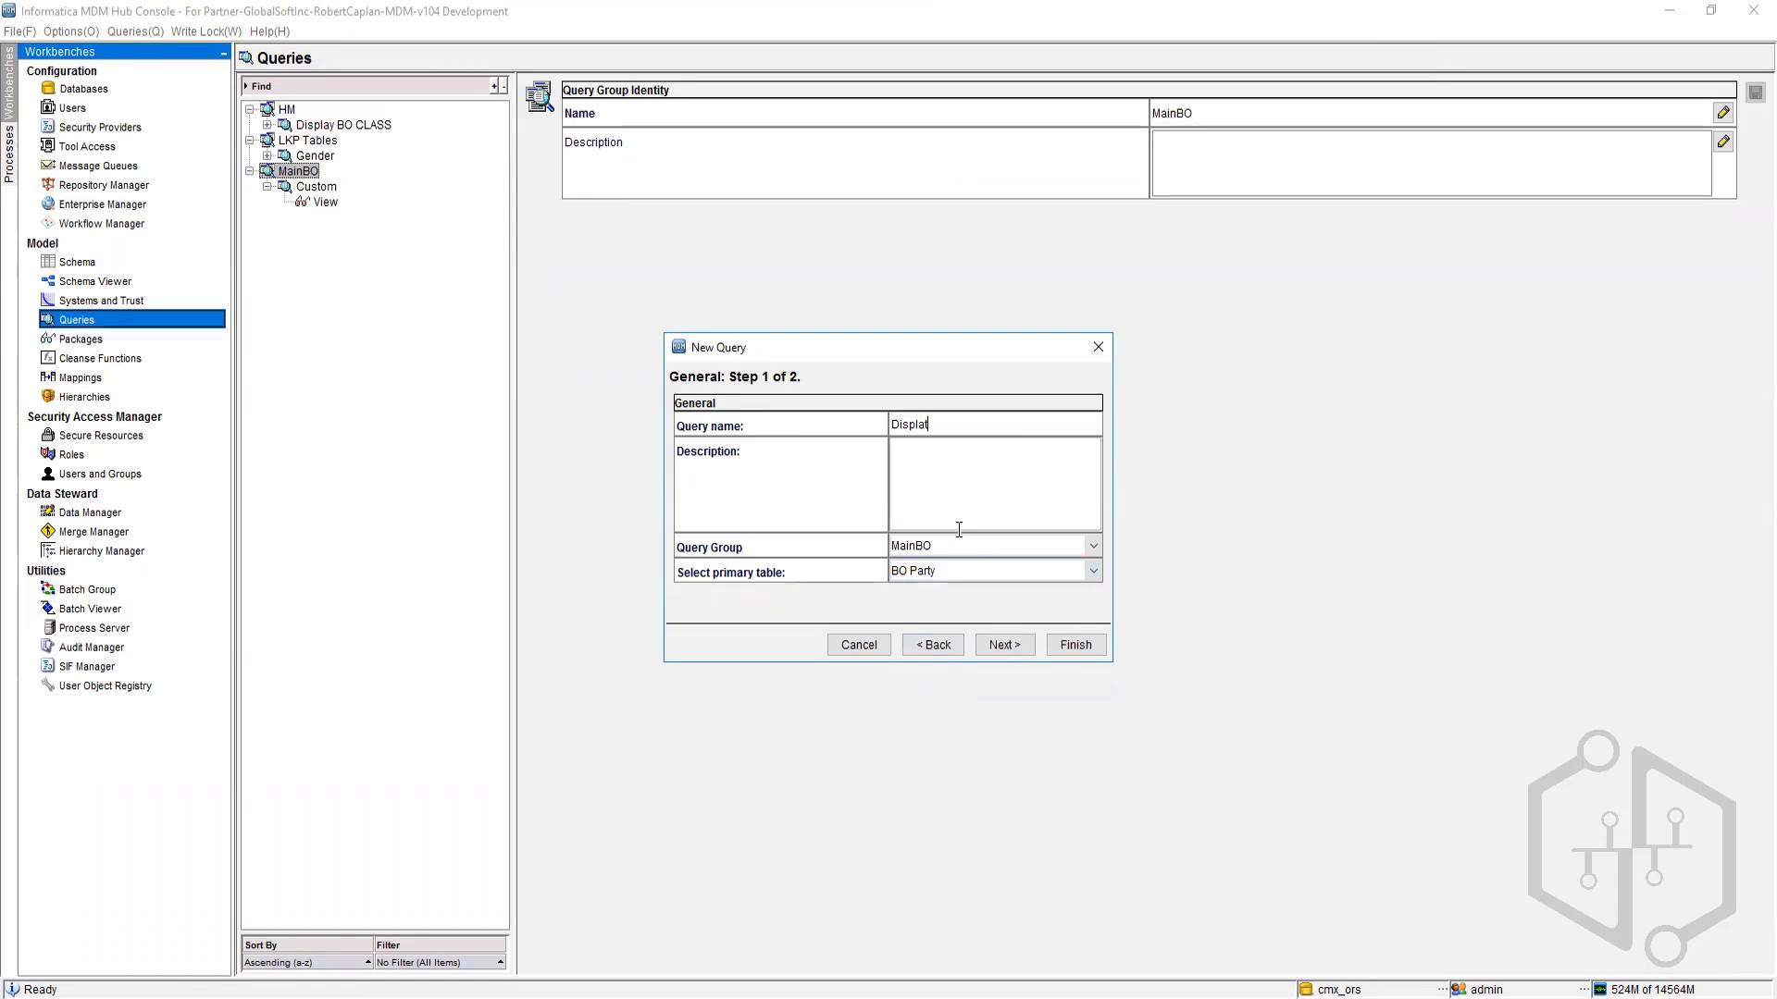
key("BackSpace")
type("y Party")
Step: Keep all columns selected for the Display Party query and finish the wizard
left_click(986, 641)
scroll(725, 501, "down", 3)
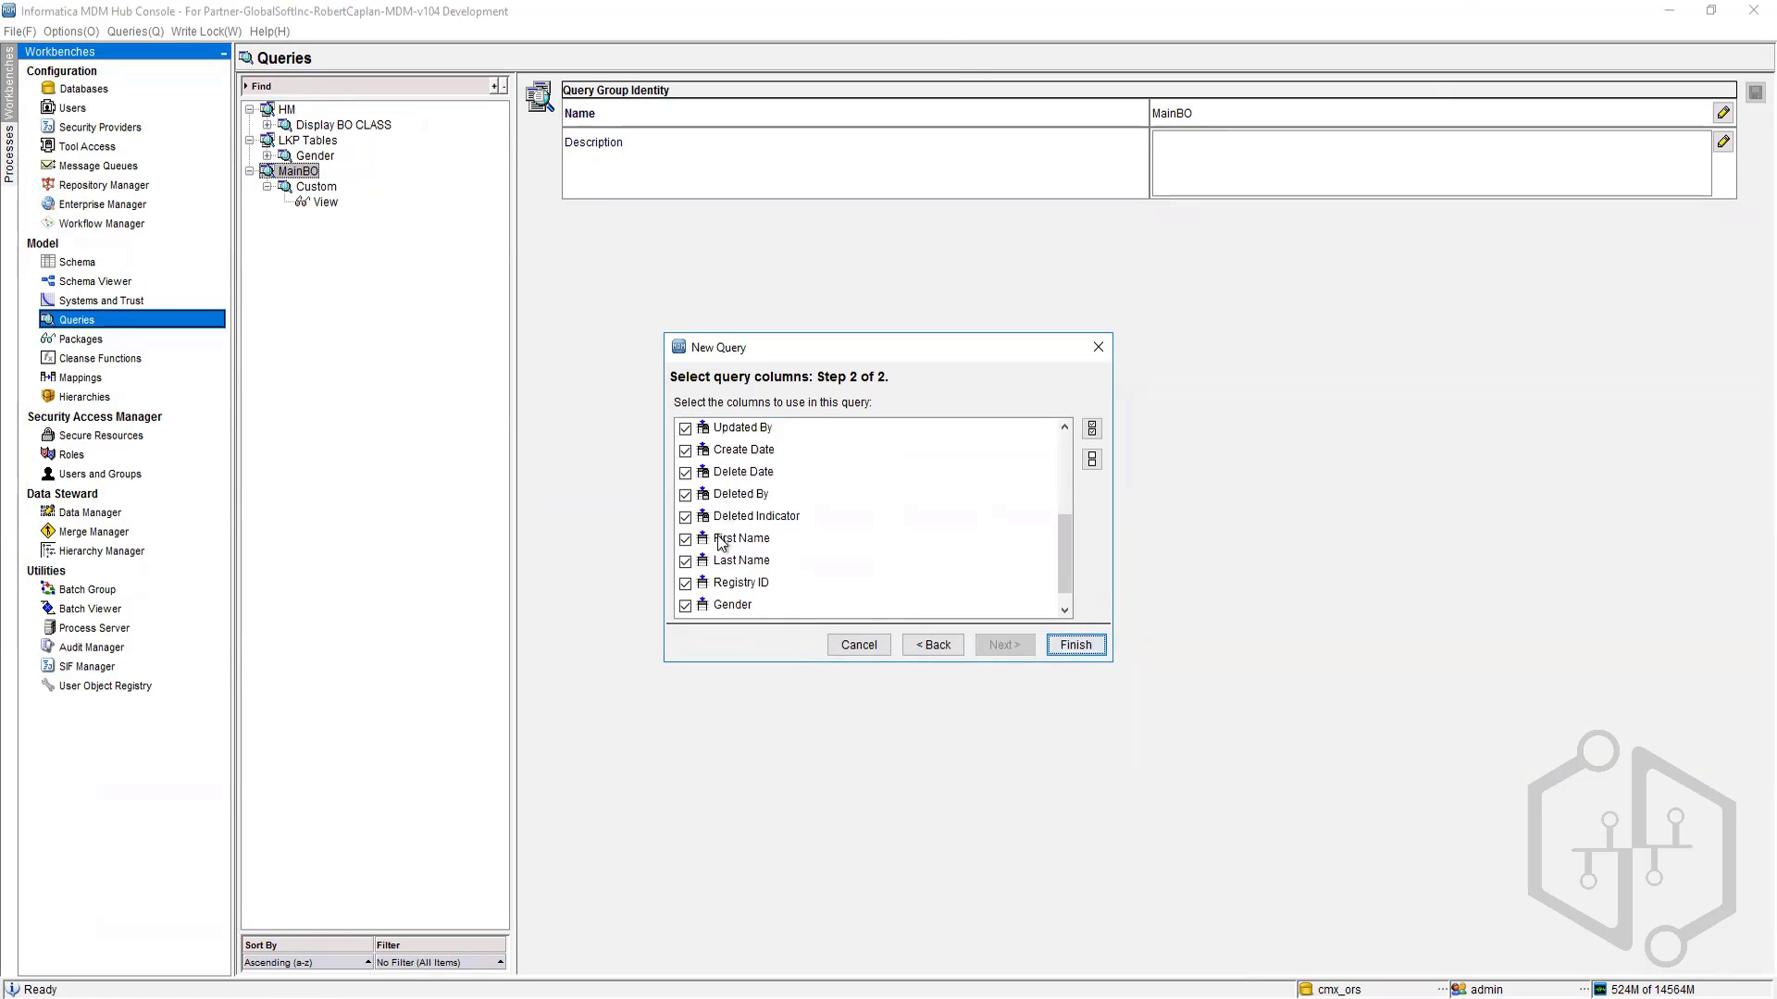
scroll(719, 585, "up", 3)
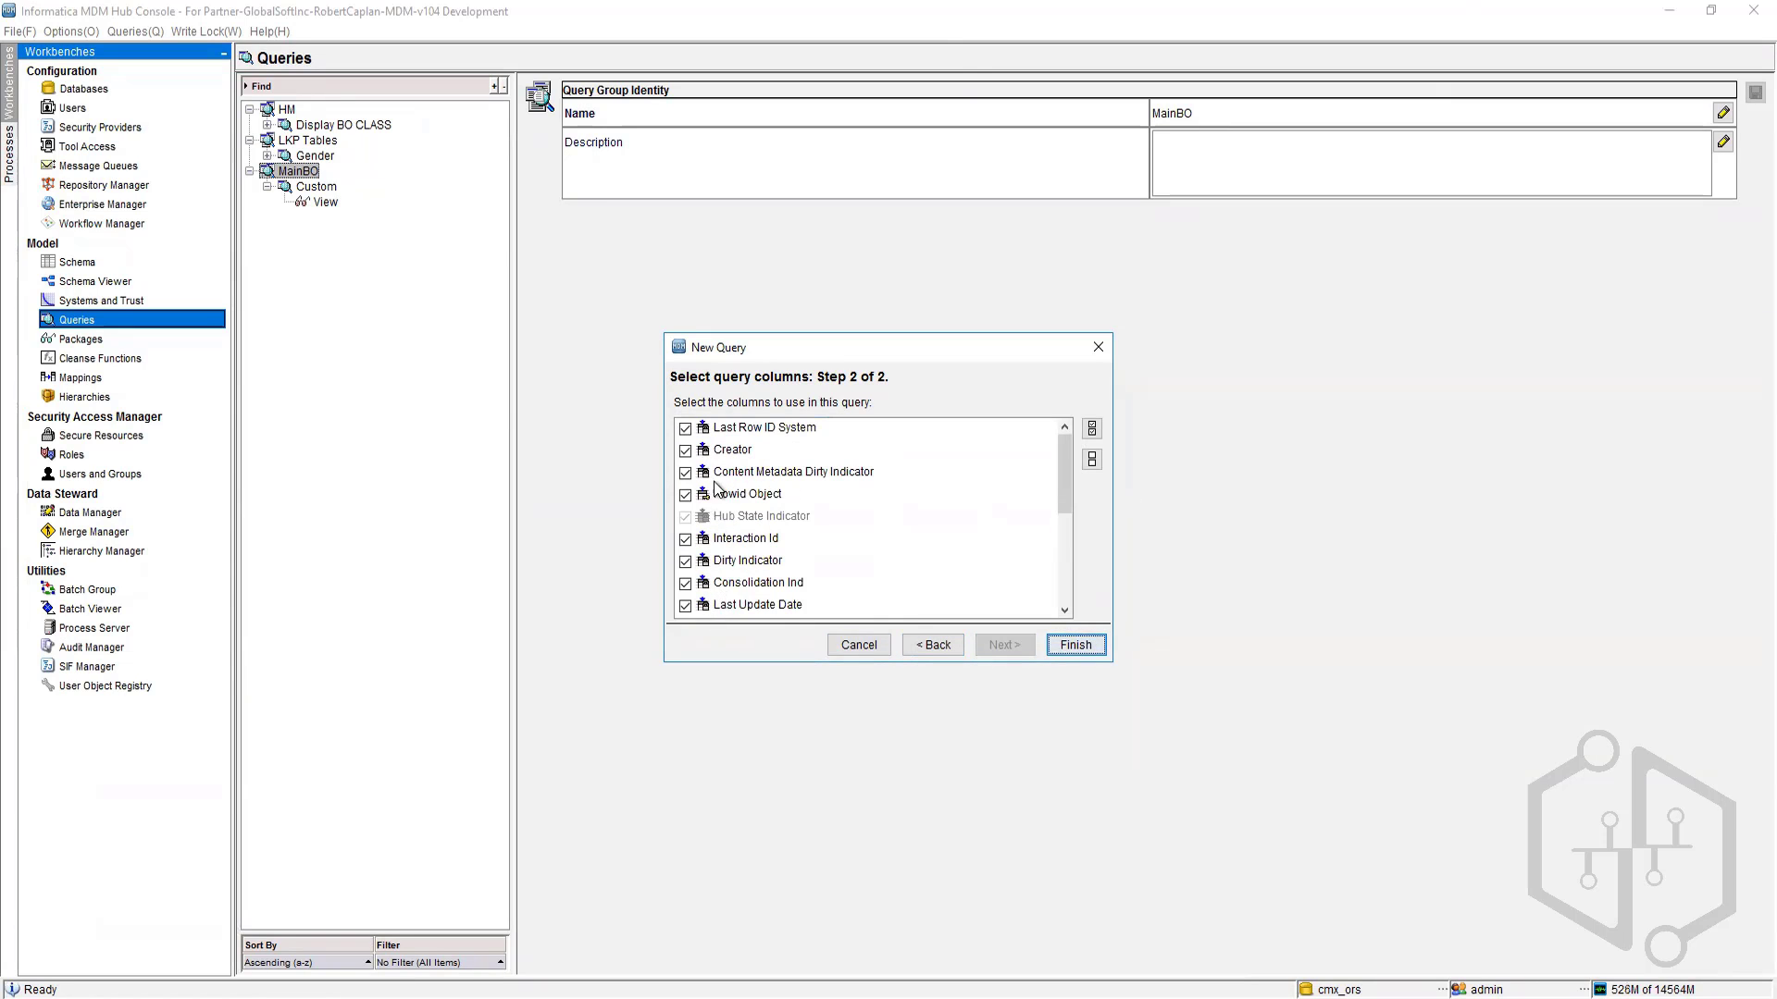
scroll(727, 574, "down", 3)
scroll(744, 558, "up", 5)
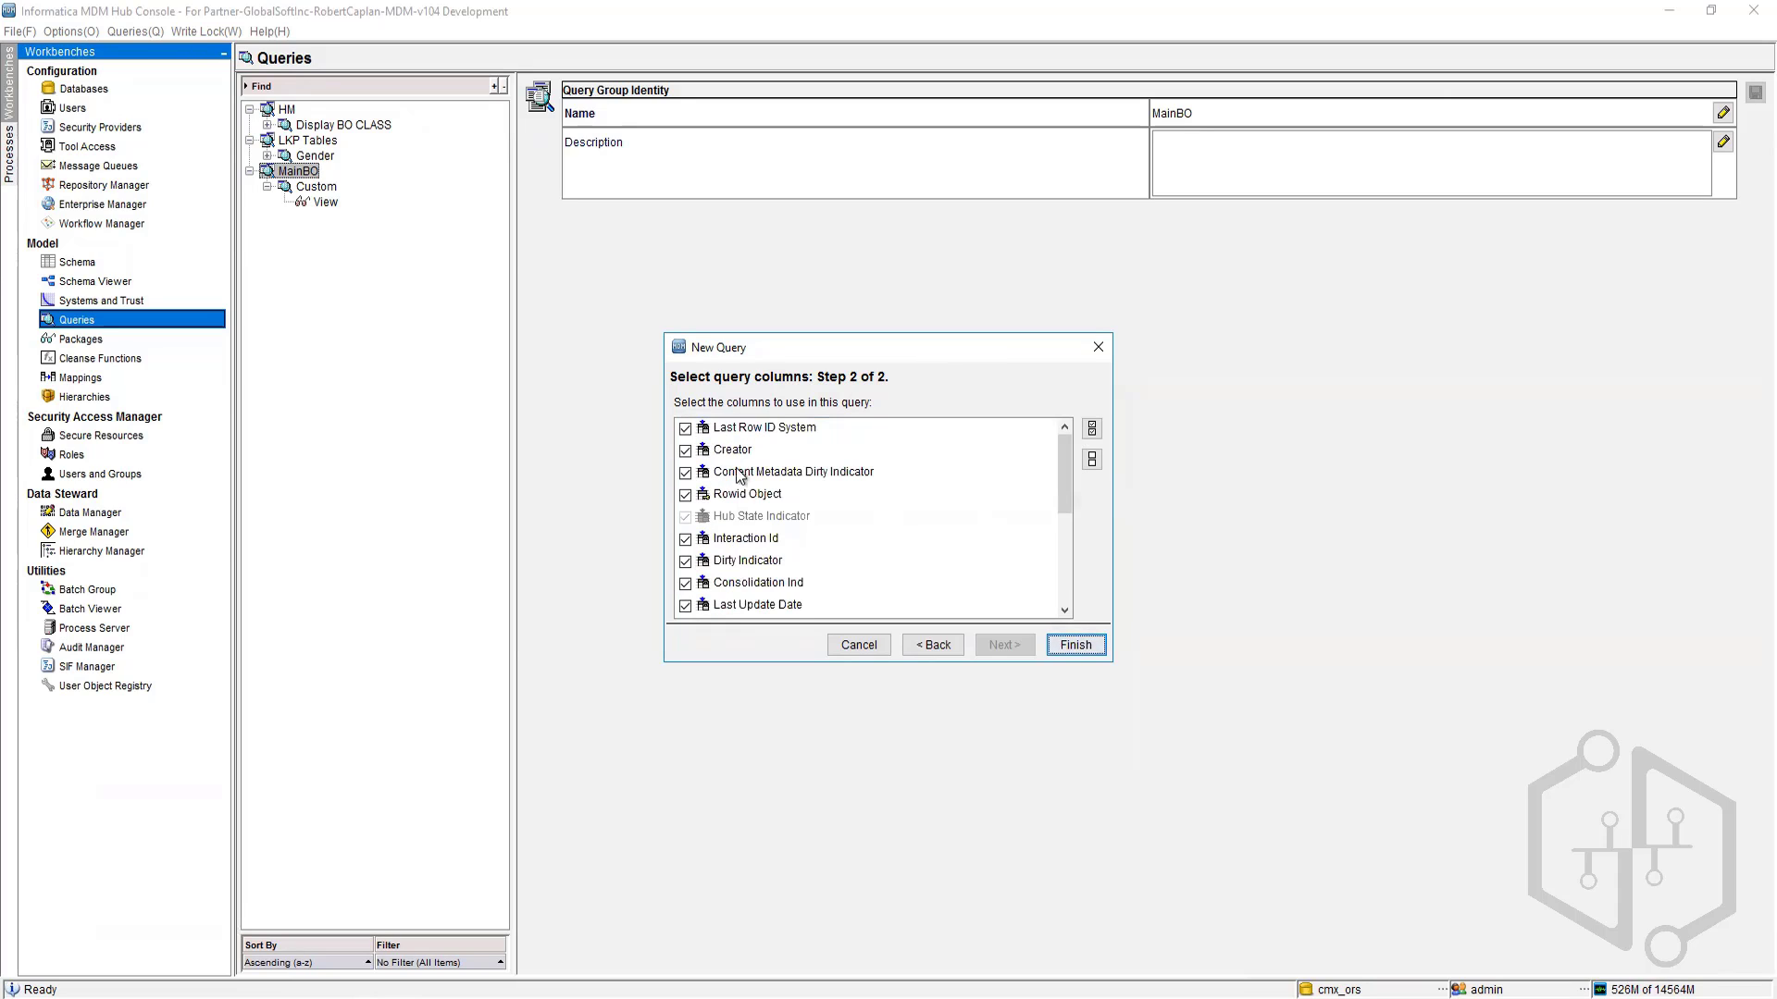
left_click(1090, 647)
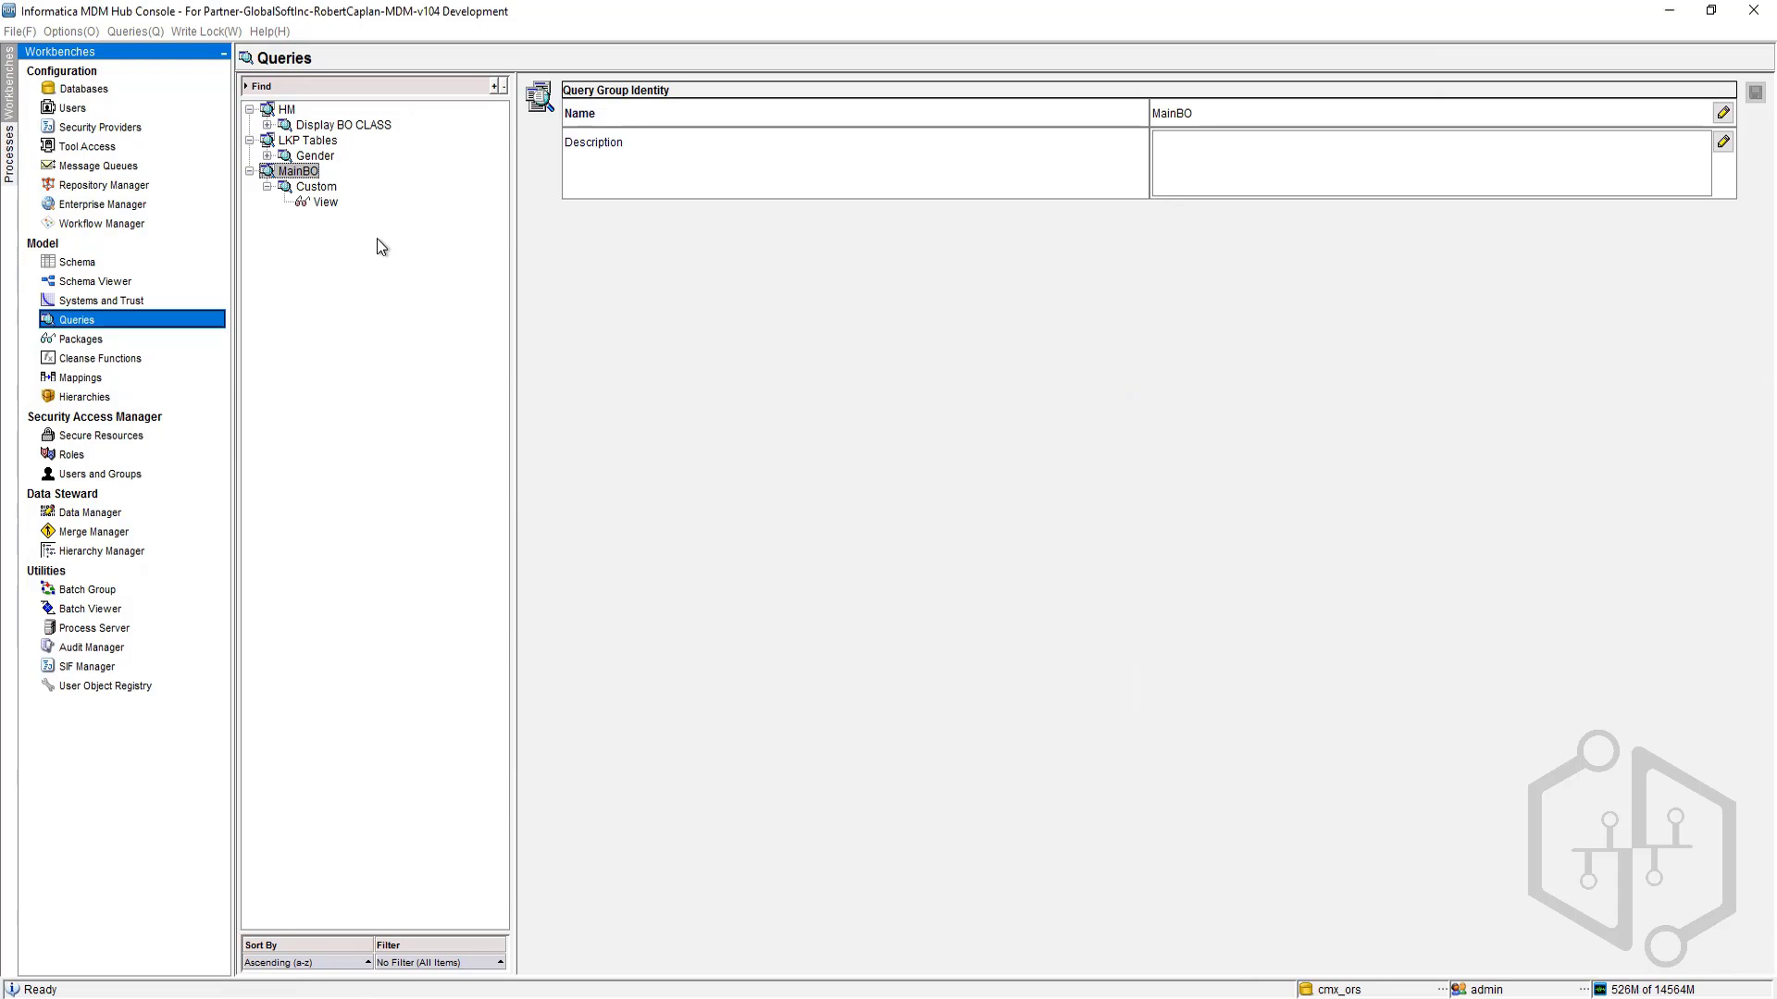
Step: Add the BO Address table to the Display Party query, including the BO Party to BO Address foreign key, and arrange its box
left_click(311, 188)
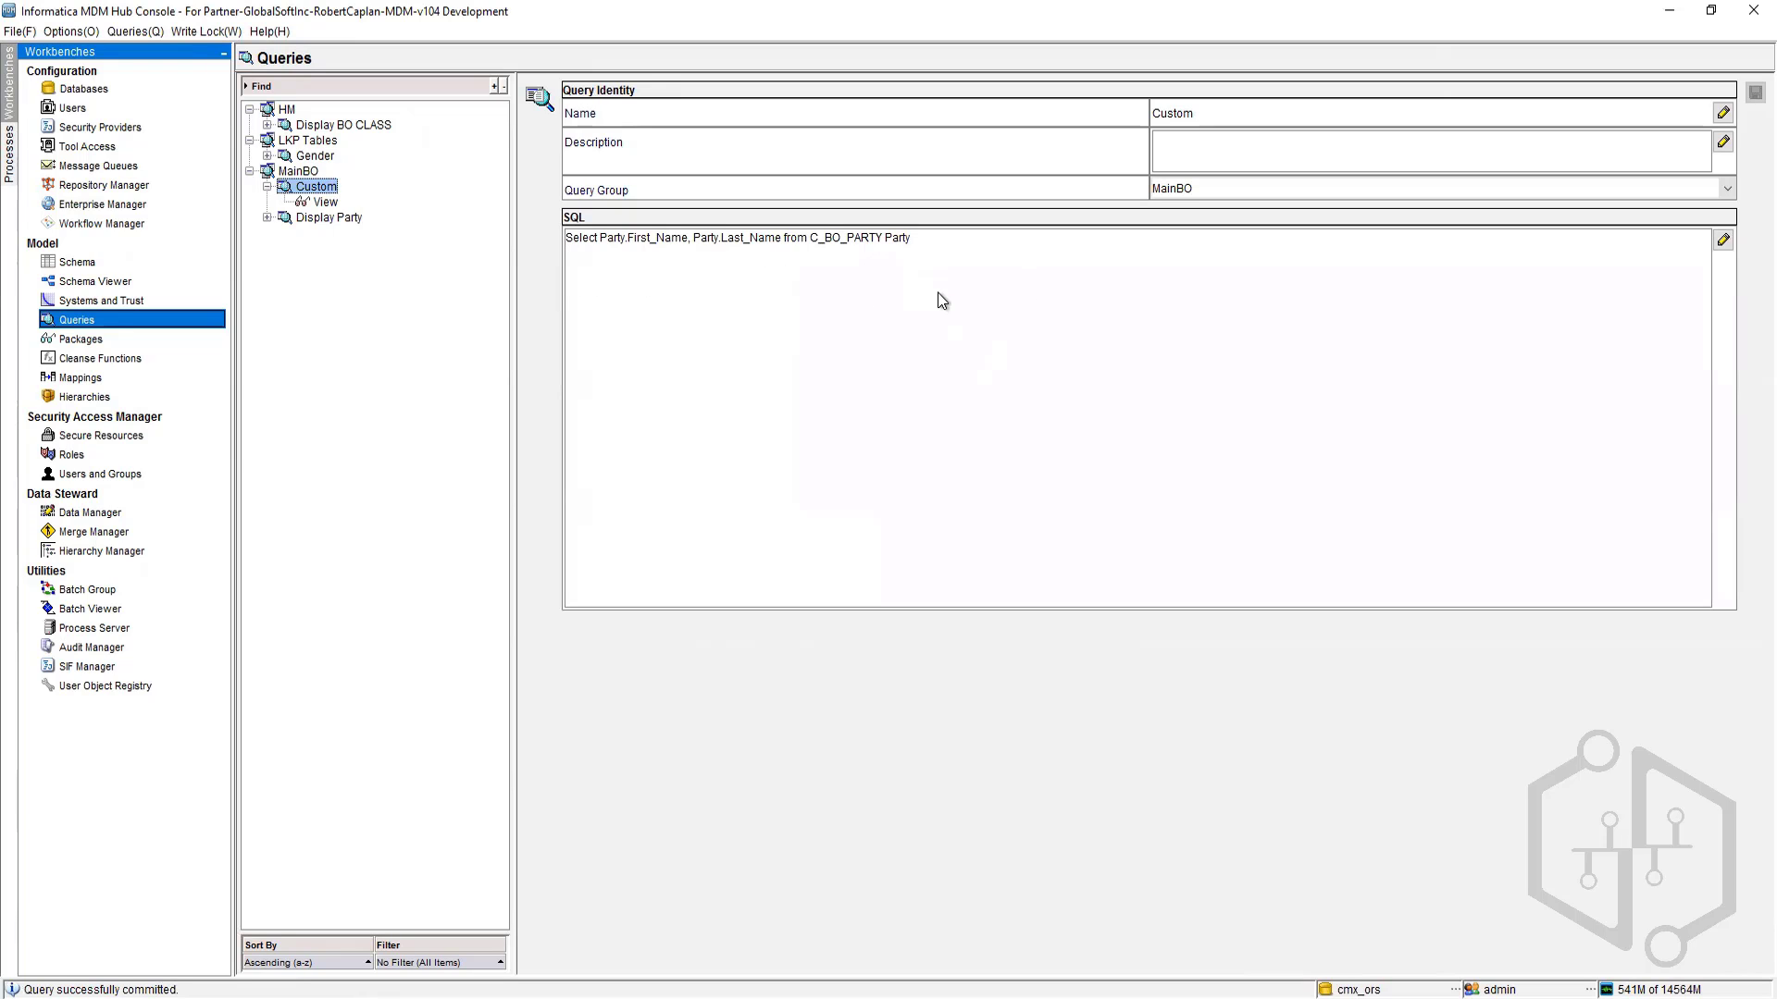
left_click(318, 213)
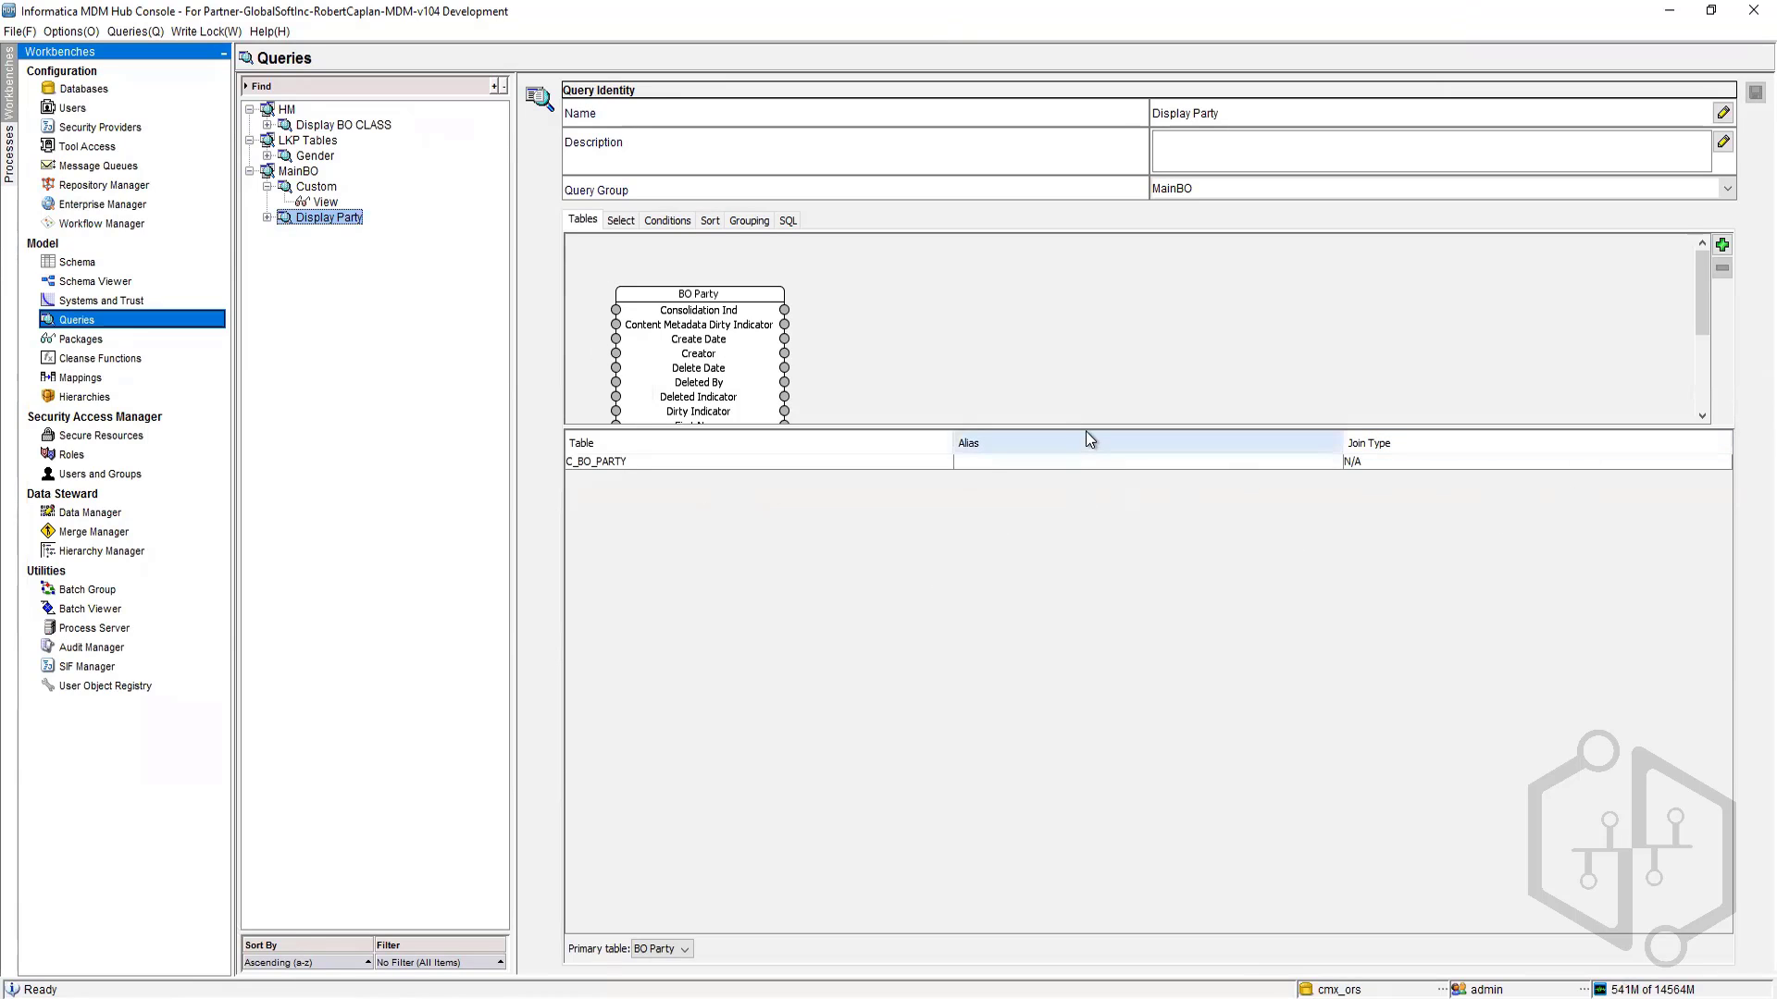
left_click_drag(1088, 427, 1186, 604)
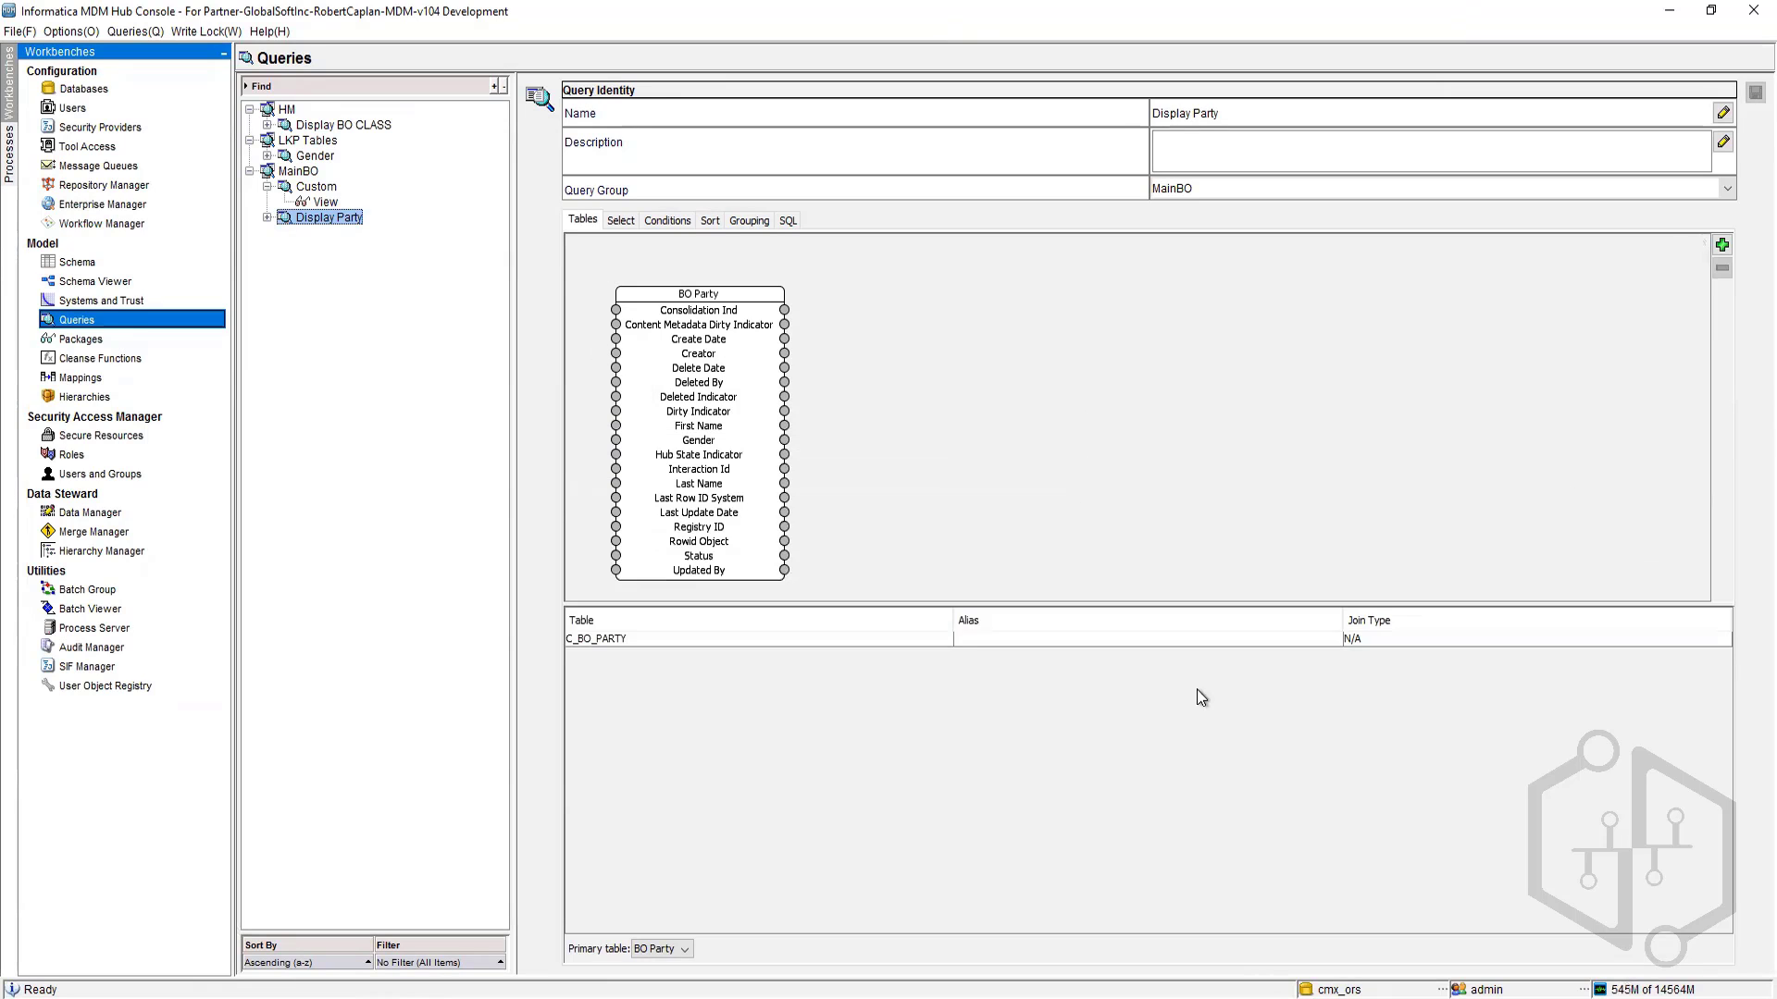
left_click(1722, 244)
left_click(801, 461)
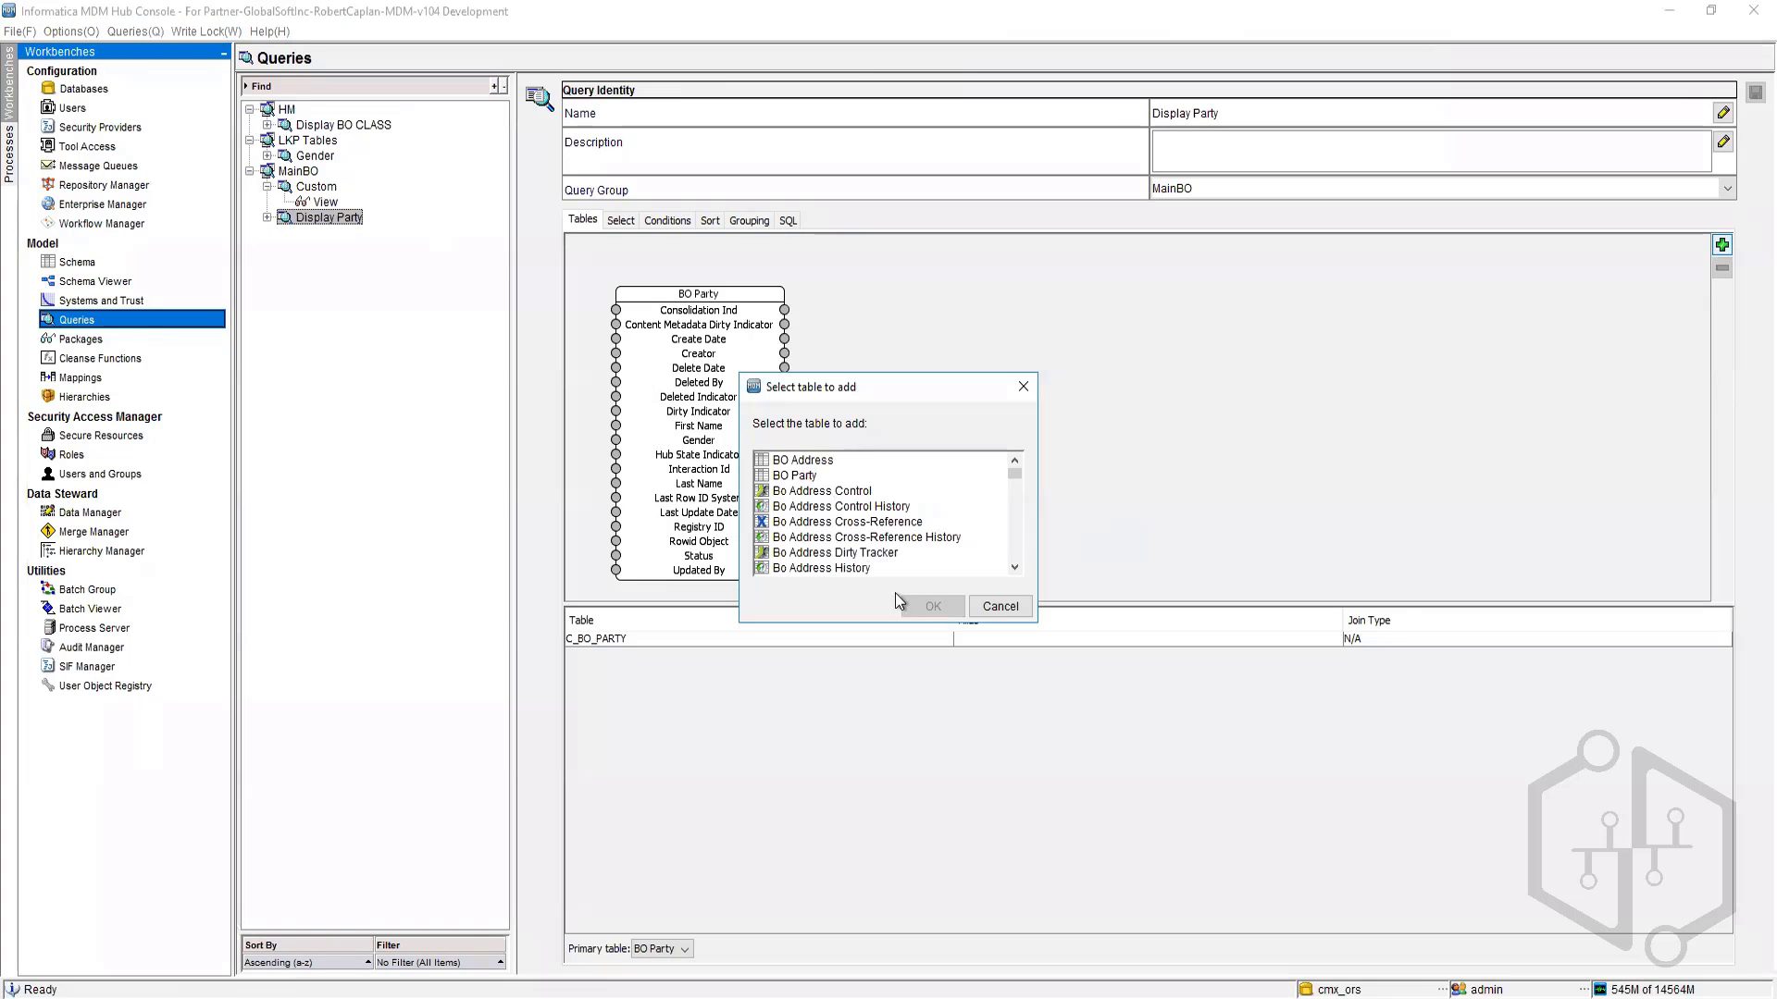
left_click(932, 606)
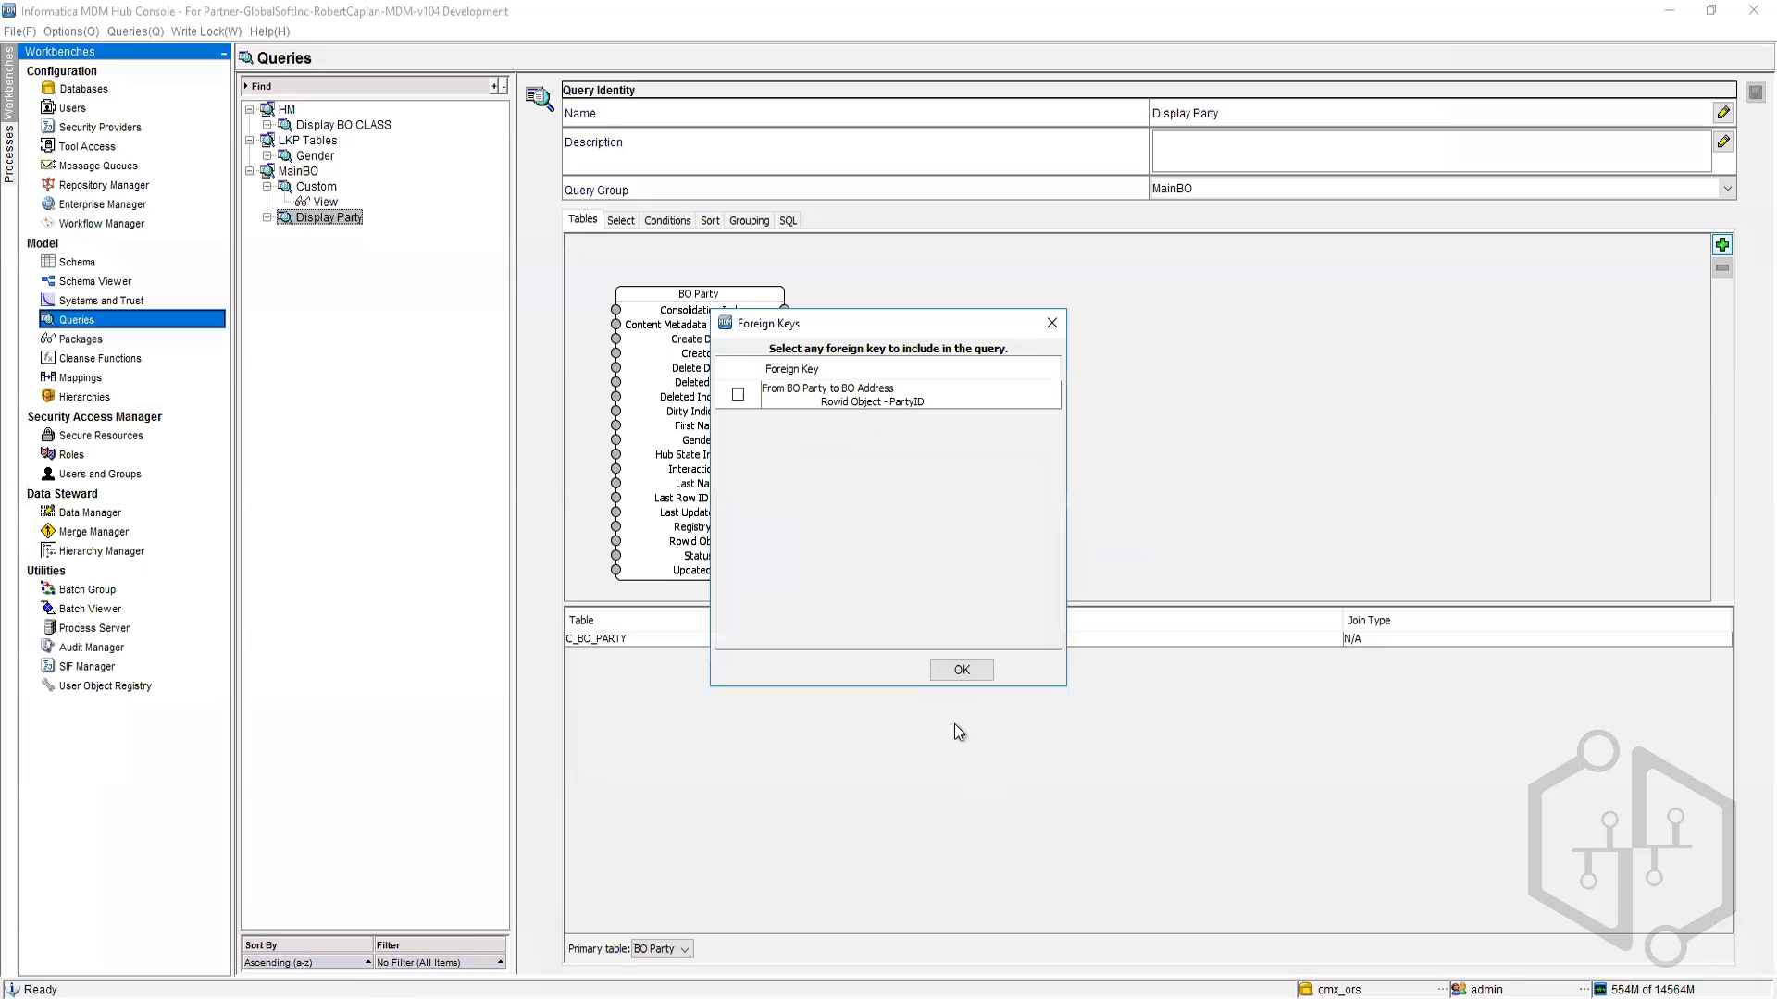
left_click(738, 394)
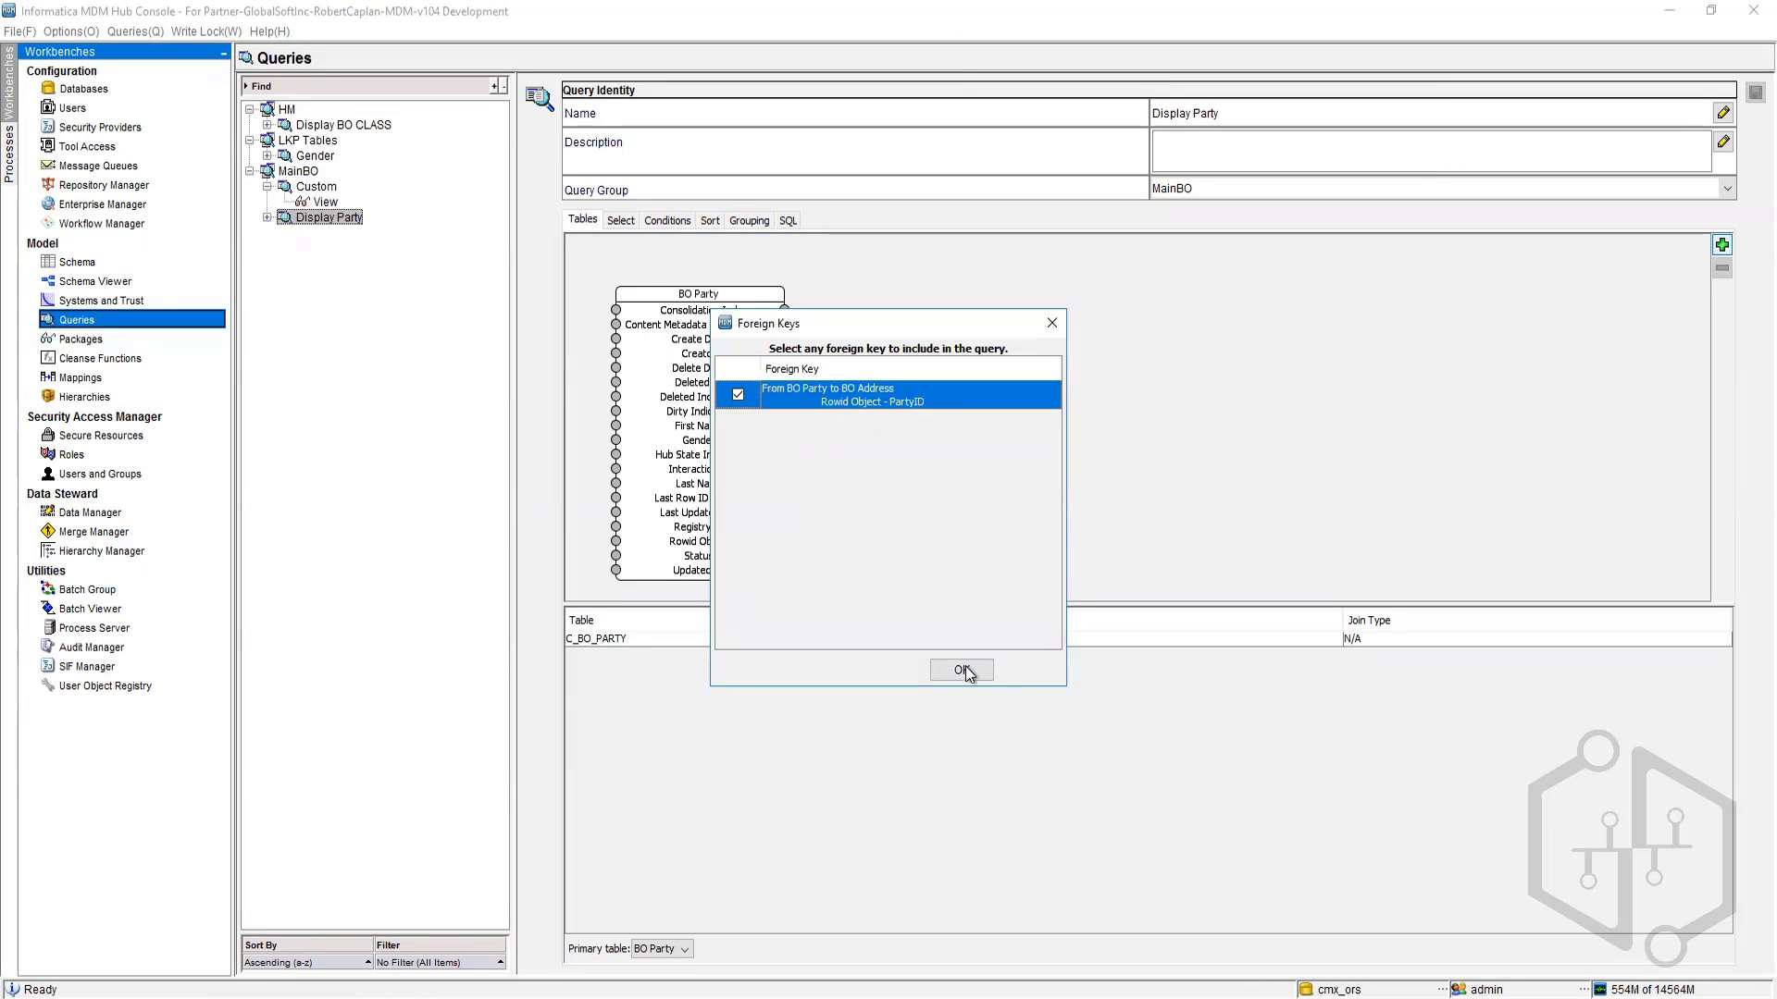
left_click(962, 670)
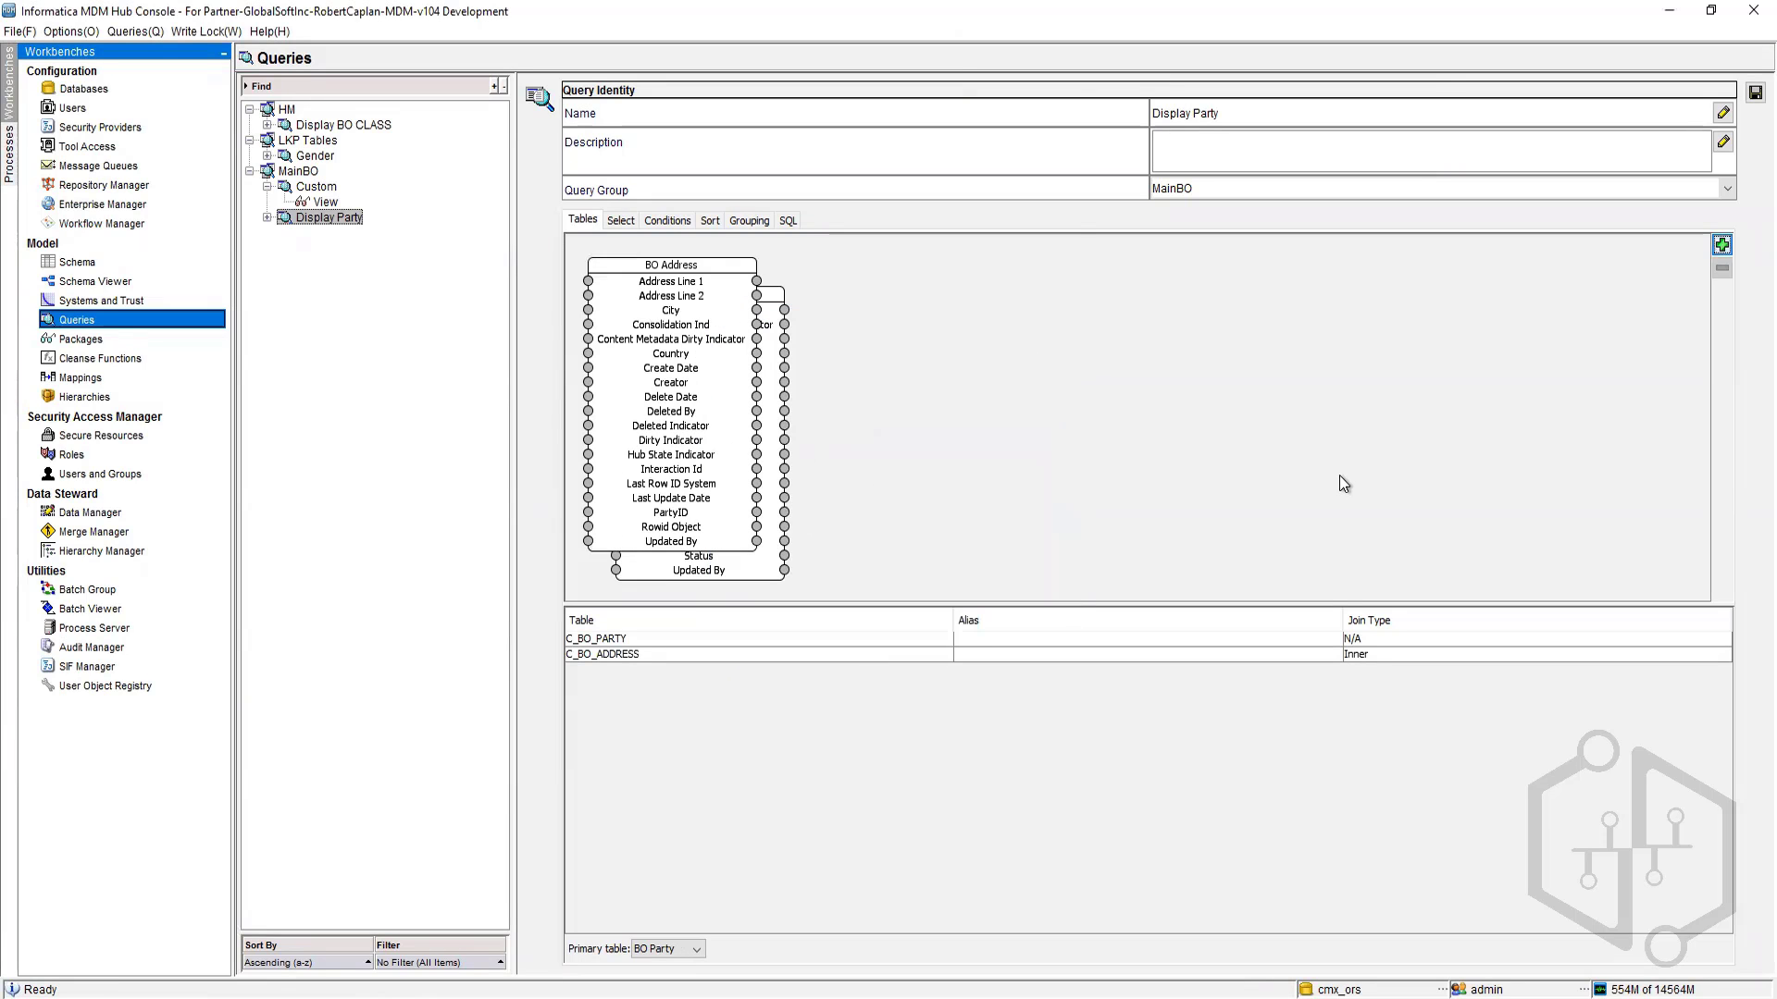
left_click_drag(674, 267, 1129, 290)
left_click(1347, 483)
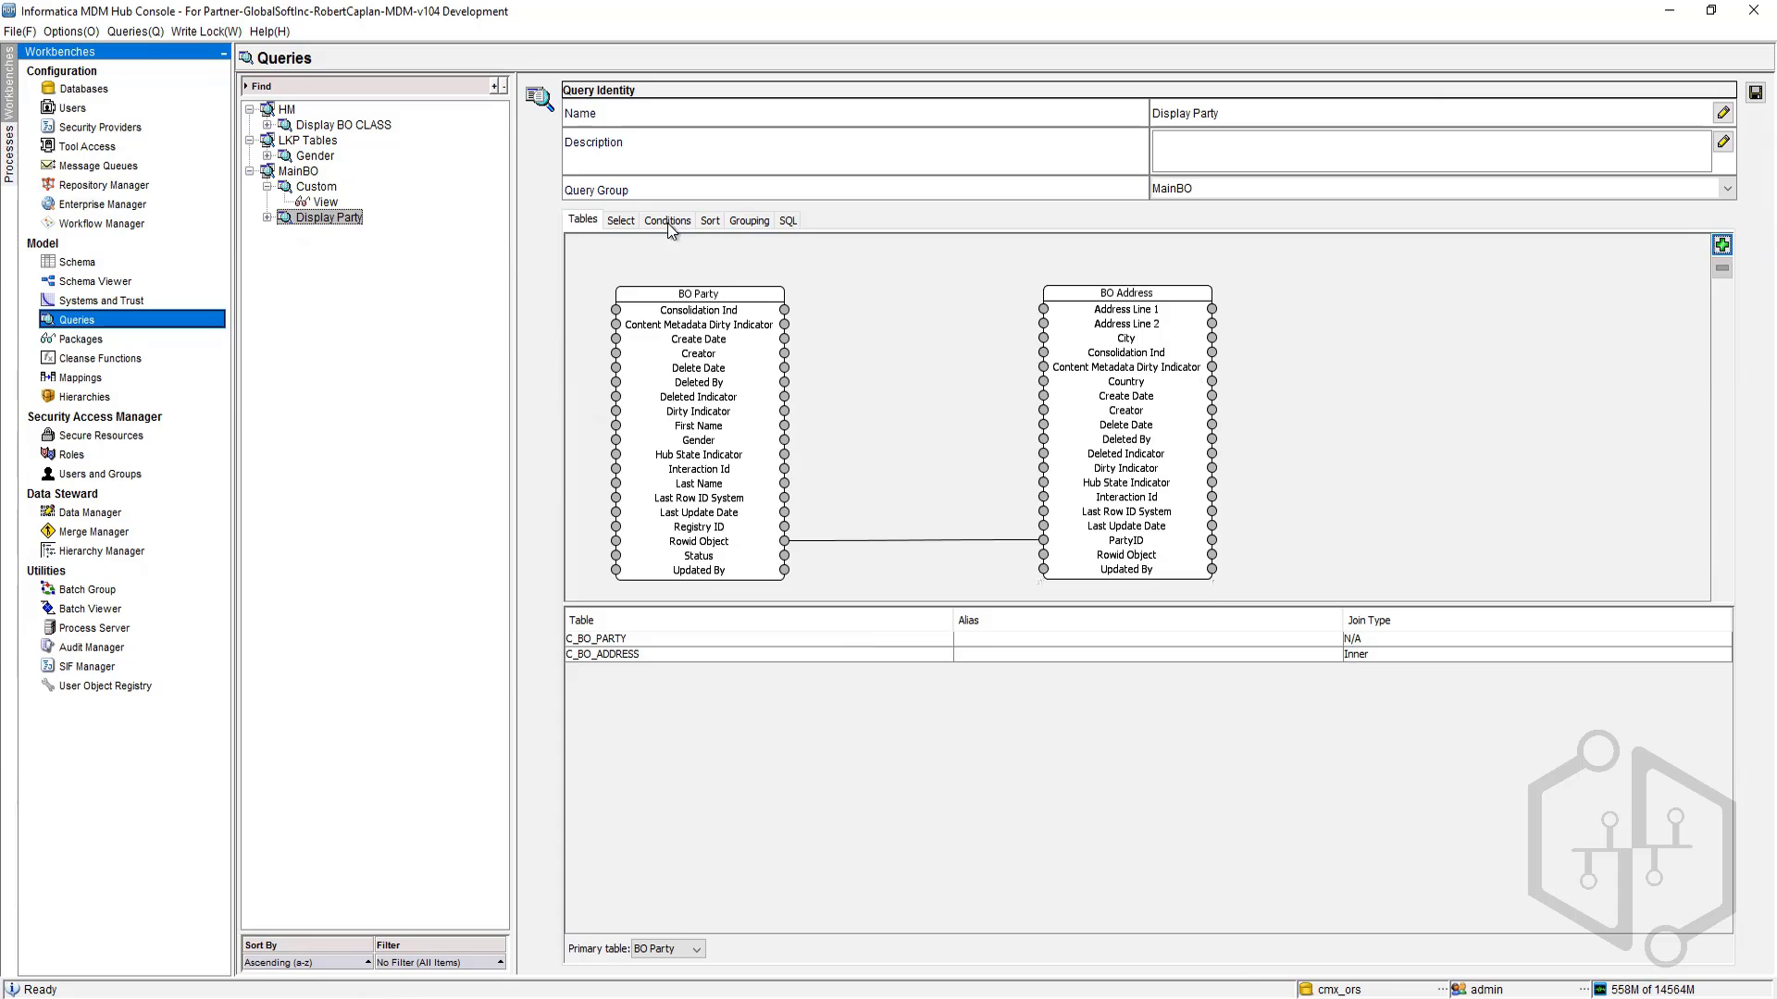
Step: Add the BO Address columns PartyID, Address Line 1, Address Line 2, Country and City to the query's select list
left_click(621, 221)
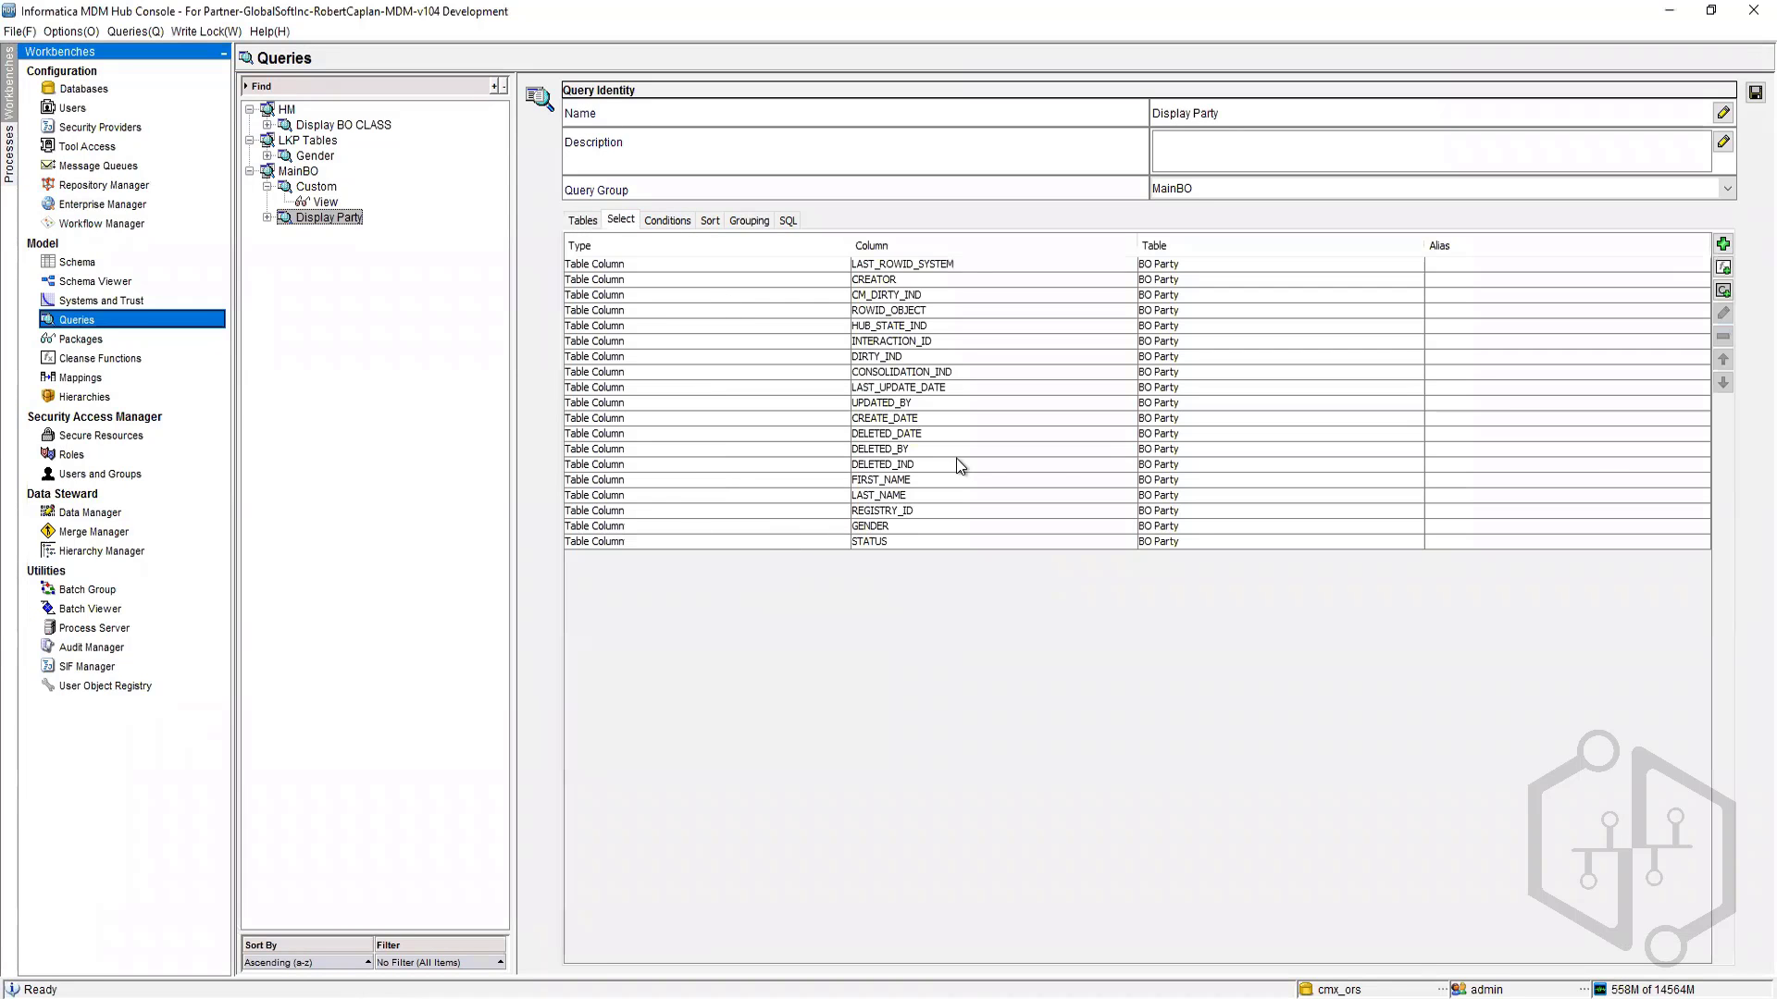
left_click(1724, 243)
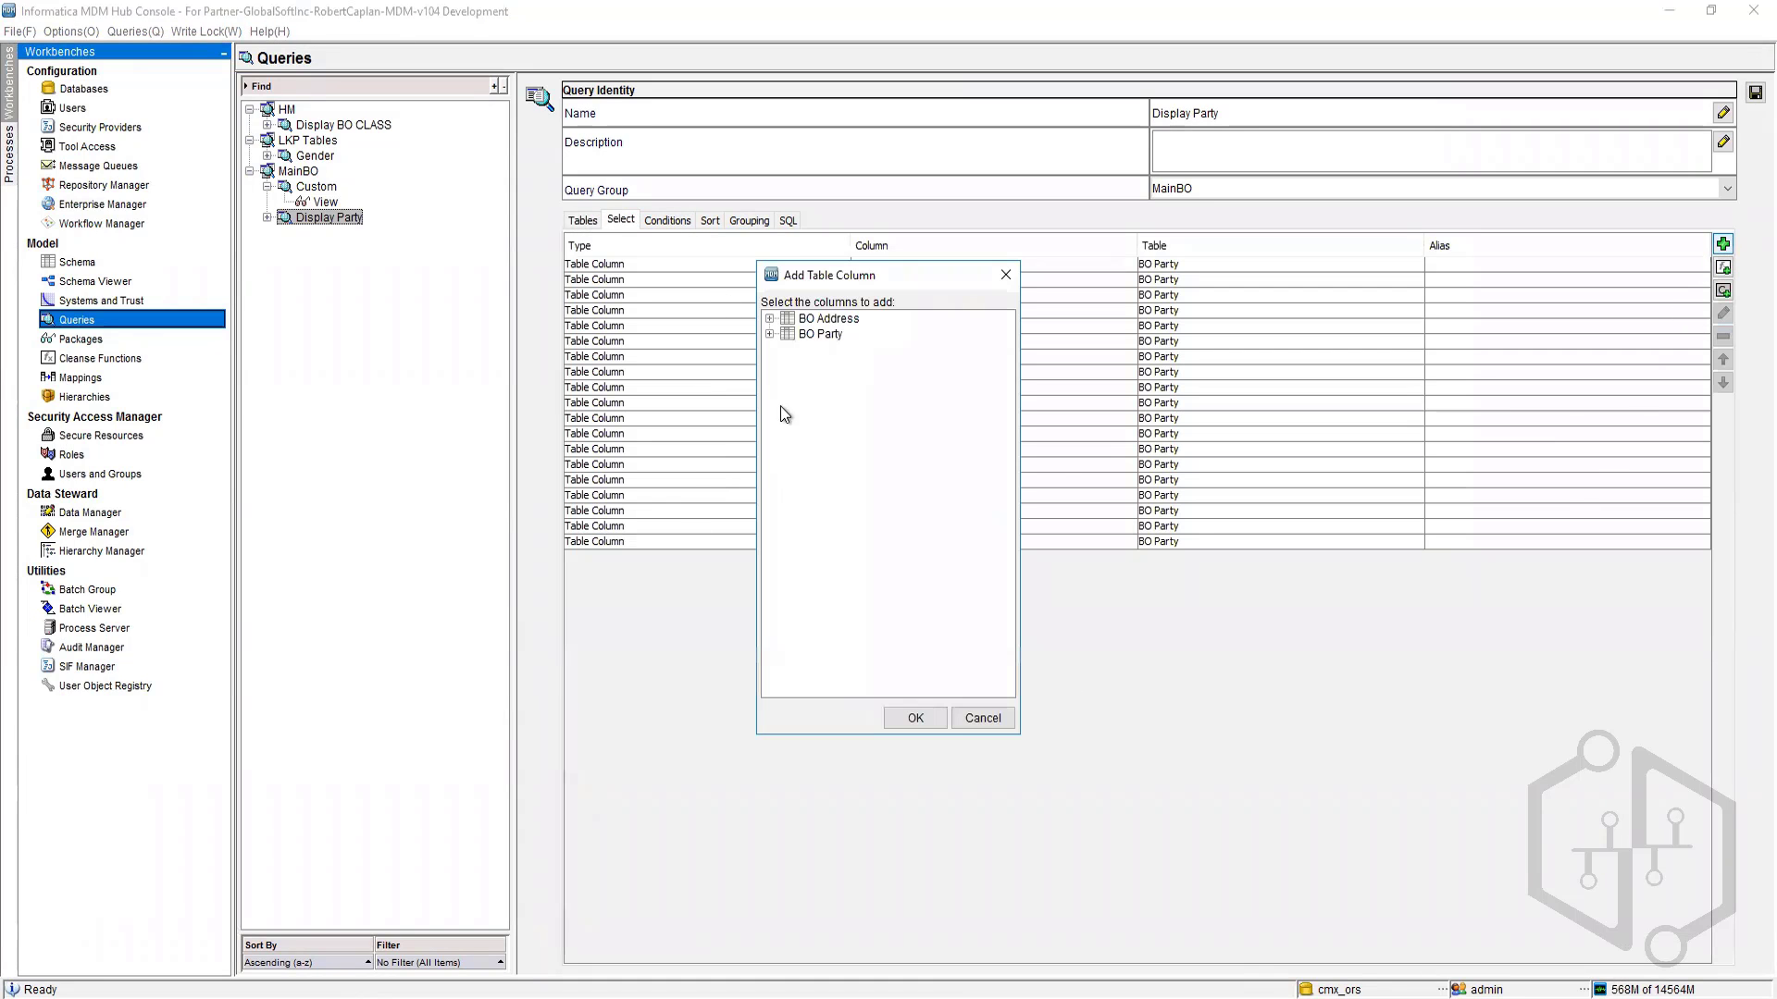
left_click(769, 318)
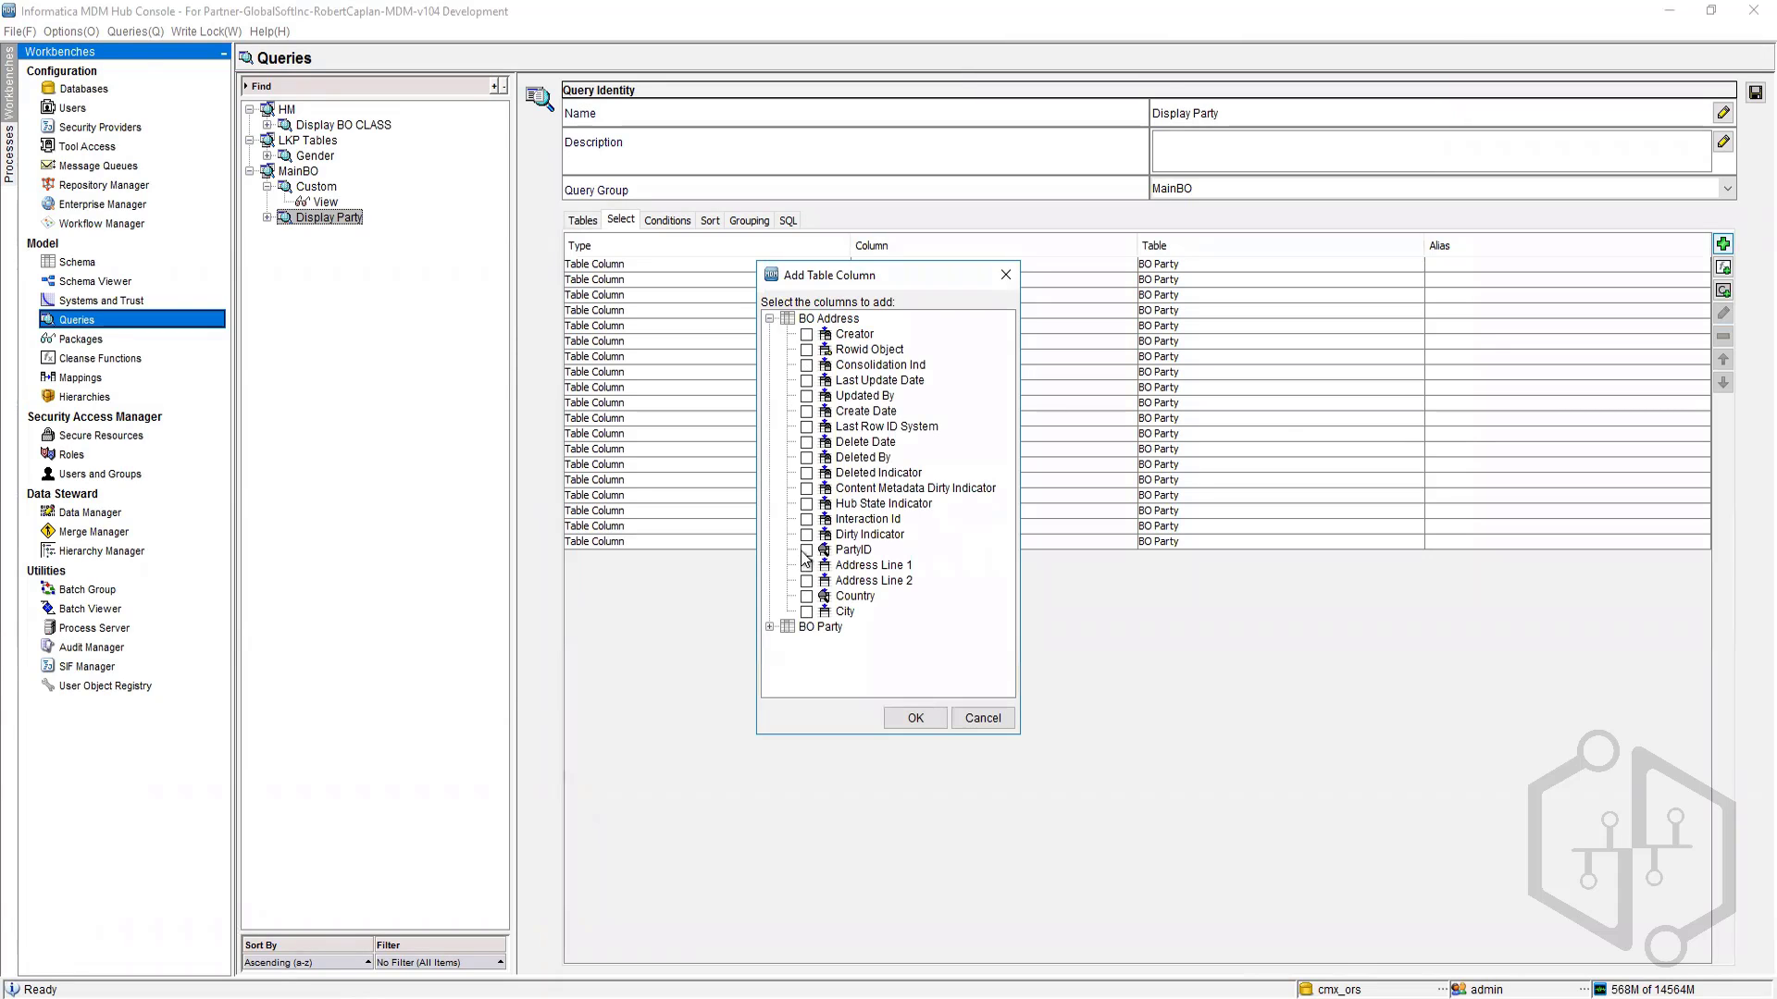
left_click(806, 551)
left_click(805, 565)
left_click(806, 582)
left_click(806, 596)
left_click(806, 611)
left_click(915, 719)
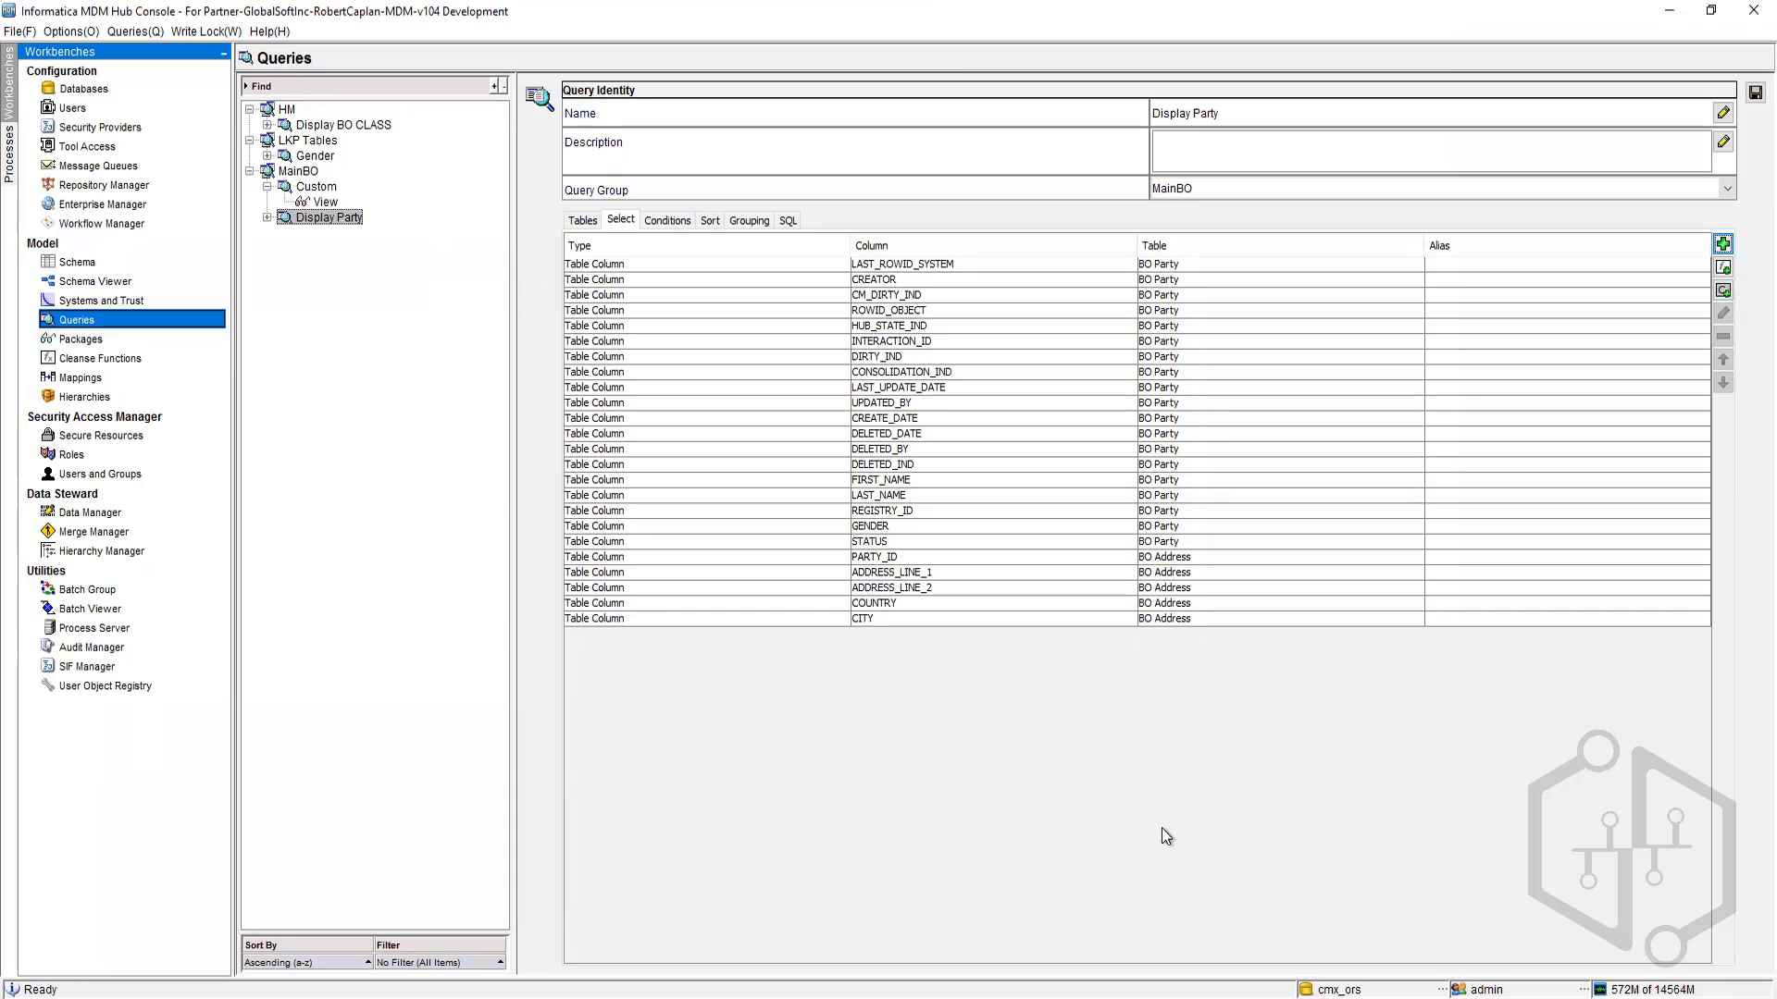
Step: Review the Conditions, Sort, Grouping and SQL tabs of the Display Party query, including its generated SQL
left_click(666, 220)
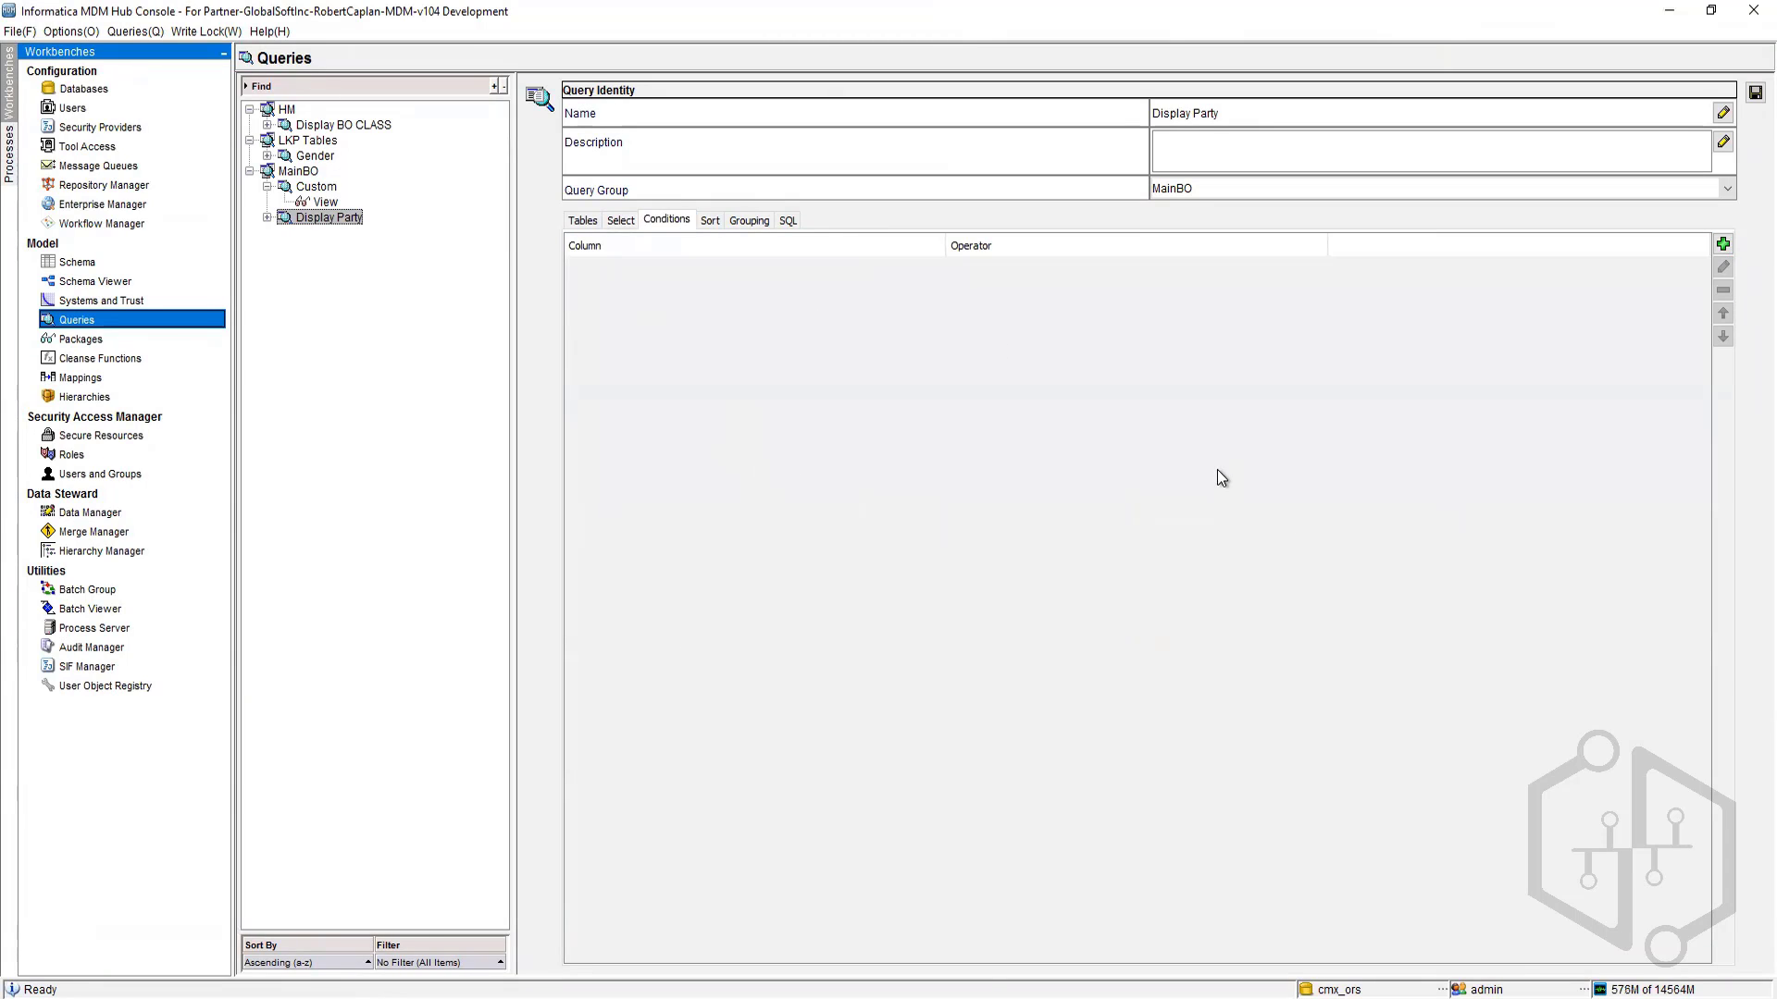
left_click(710, 222)
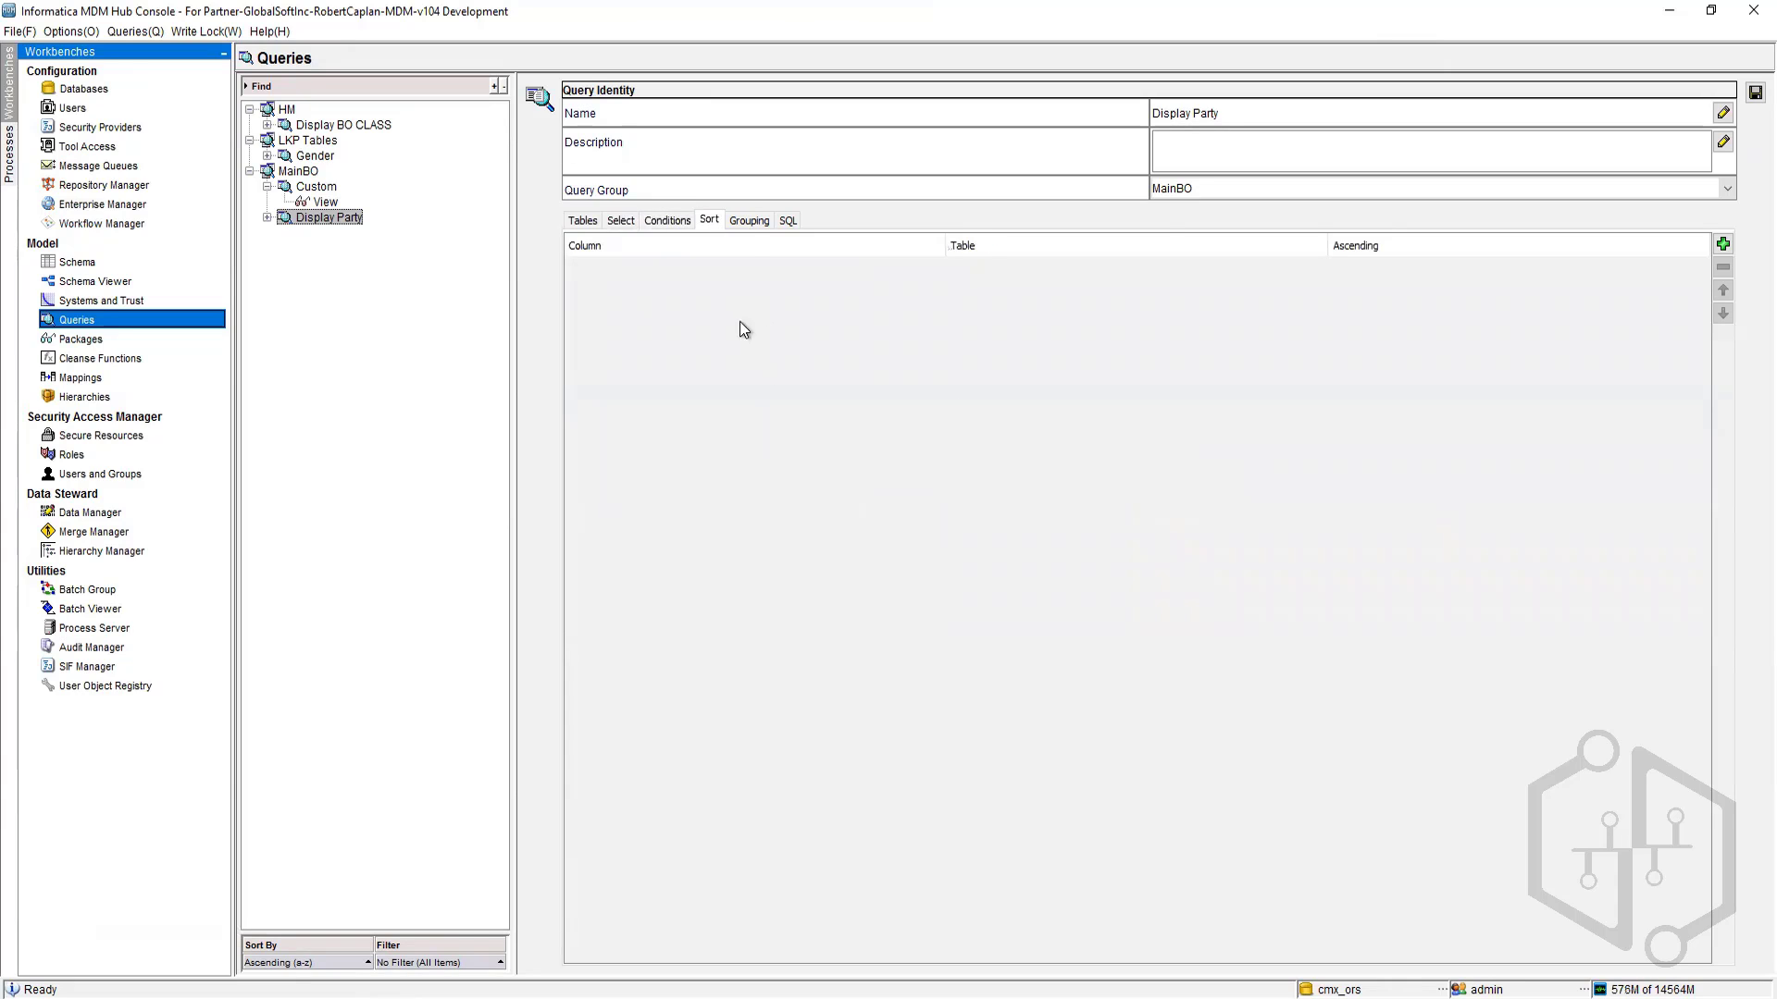
left_click(749, 220)
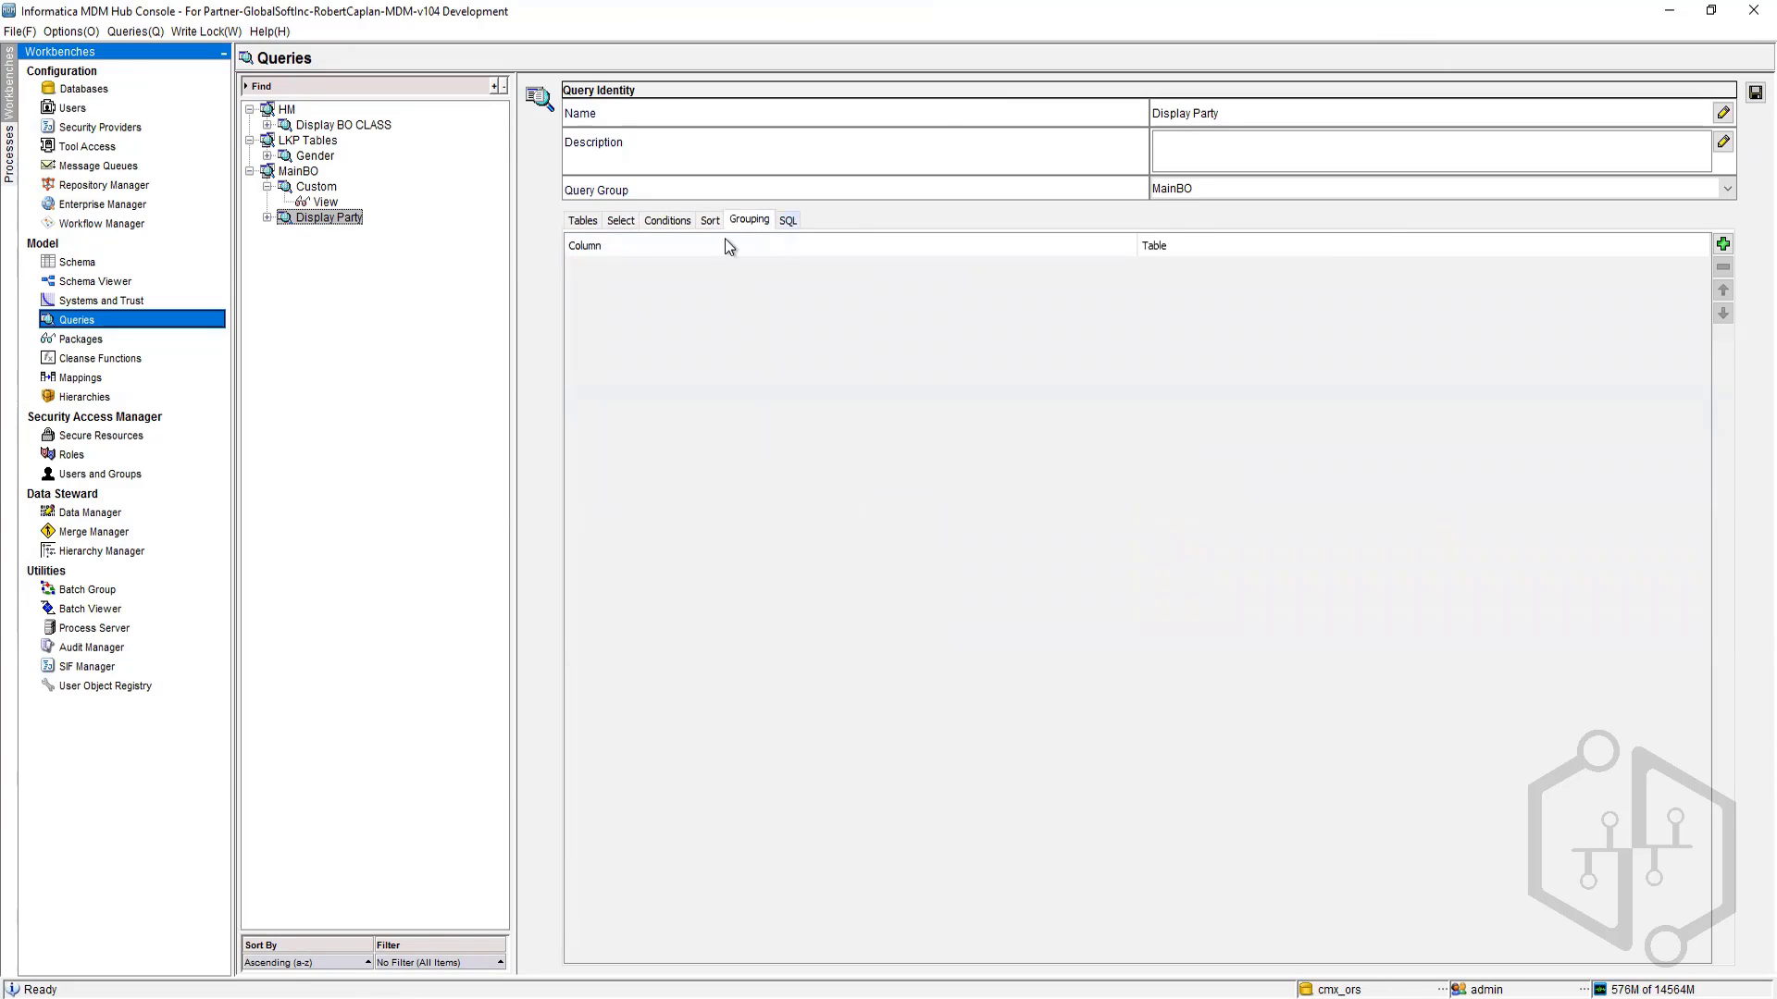
left_click(788, 221)
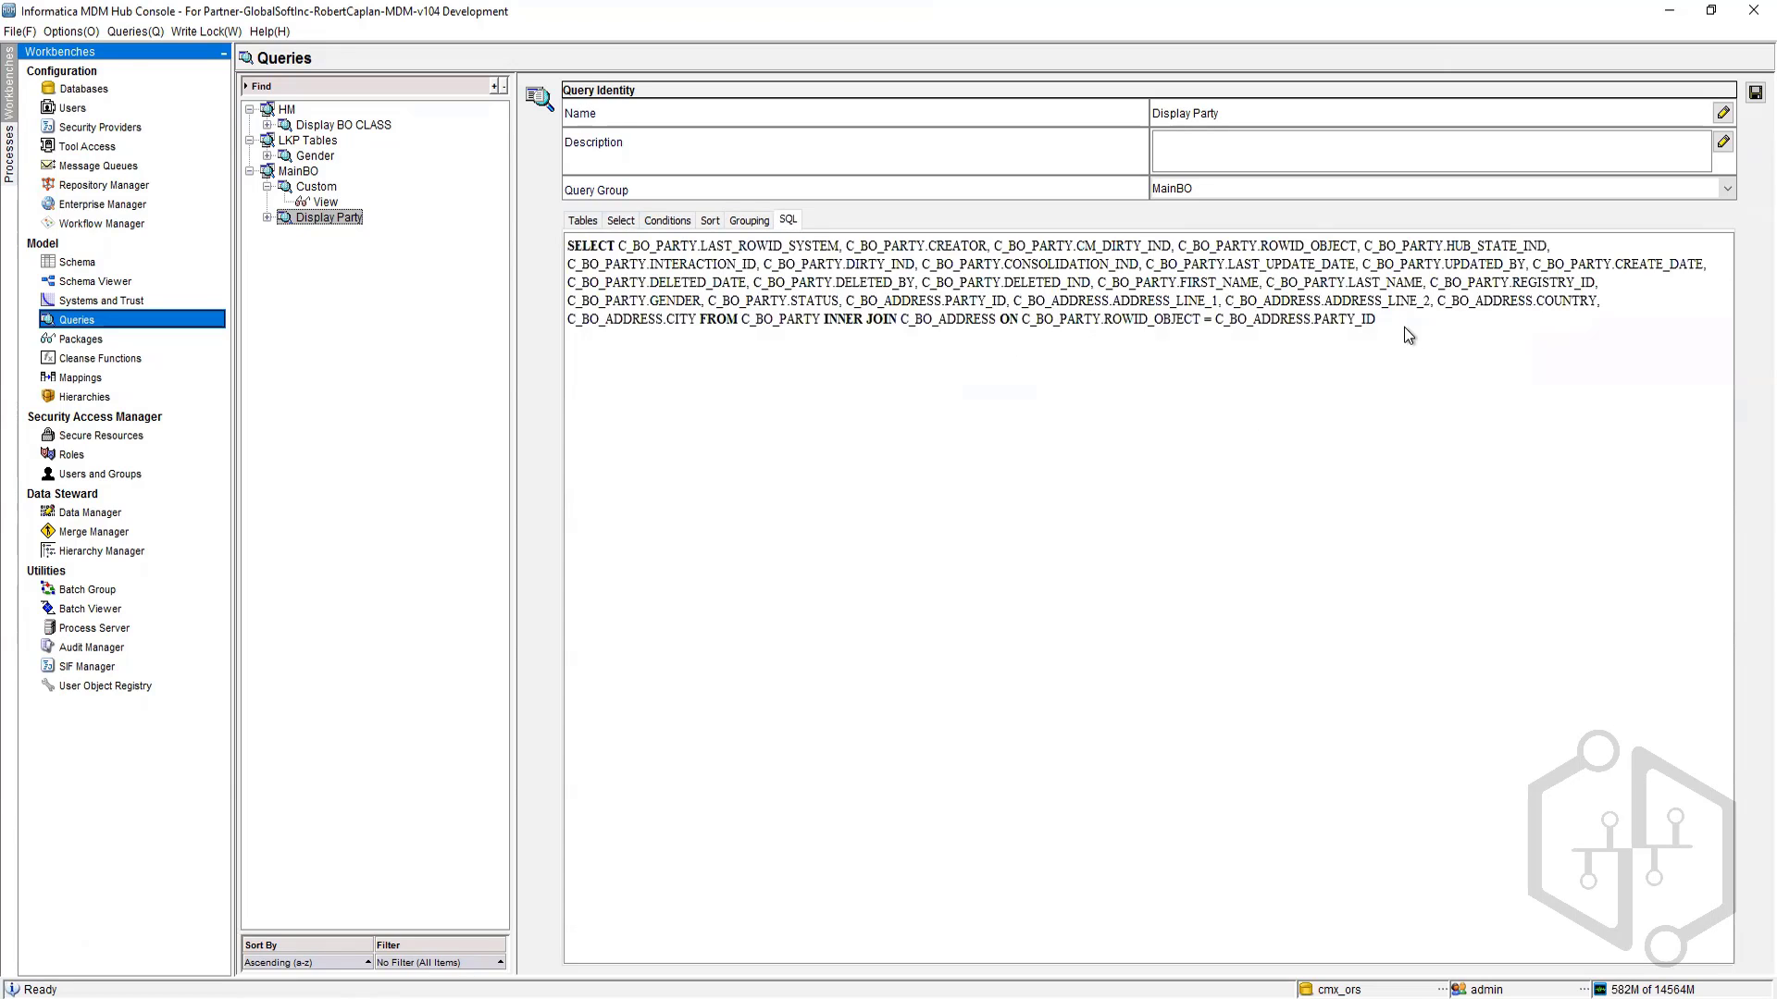
left_click_drag(1403, 325, 597, 241)
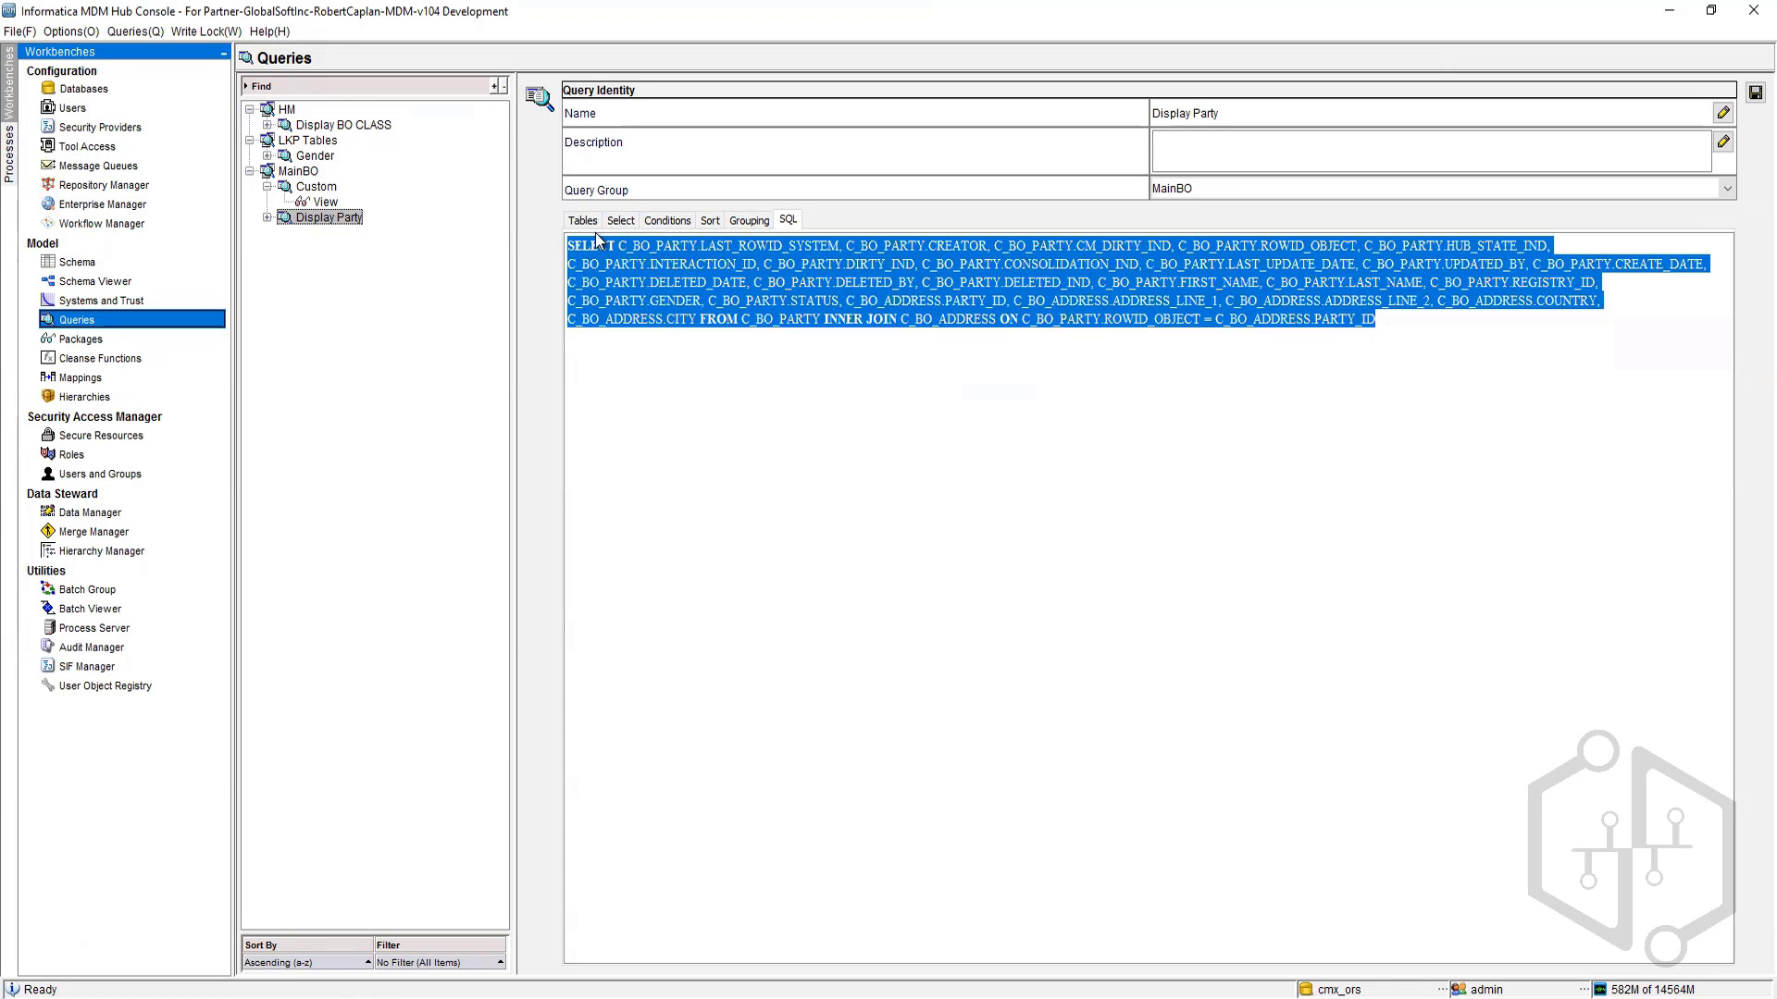
left_click(1092, 612)
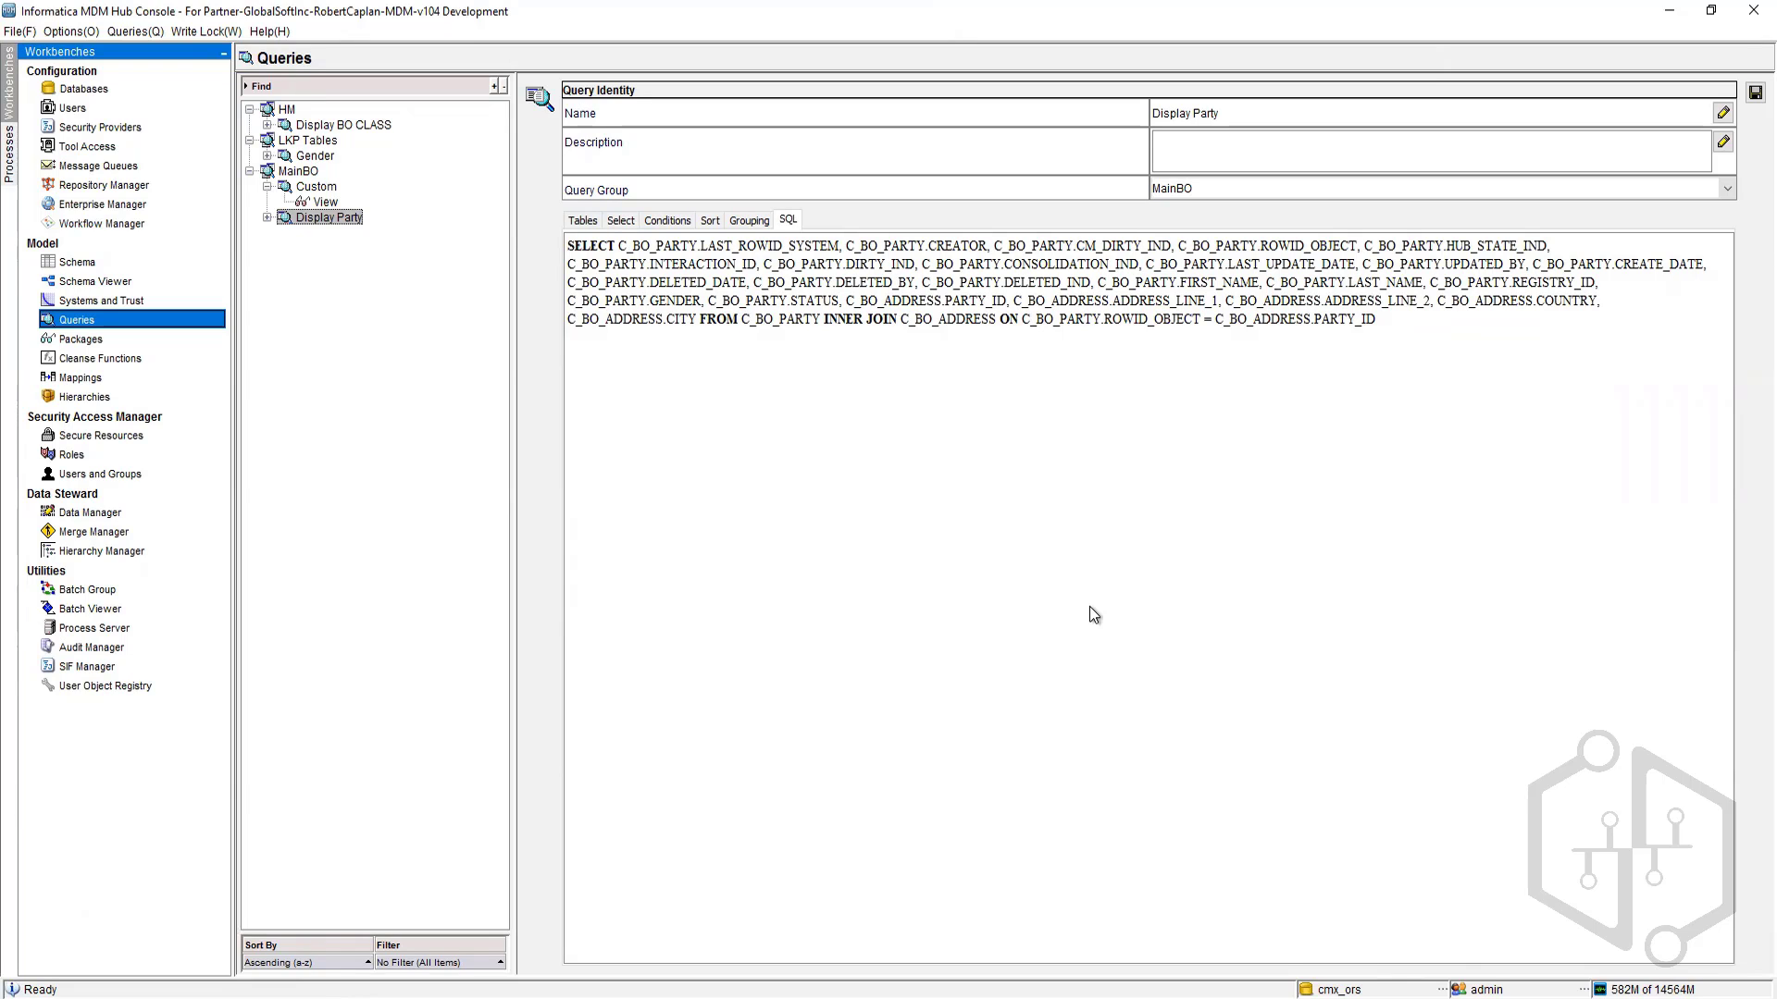
left_click(664, 222)
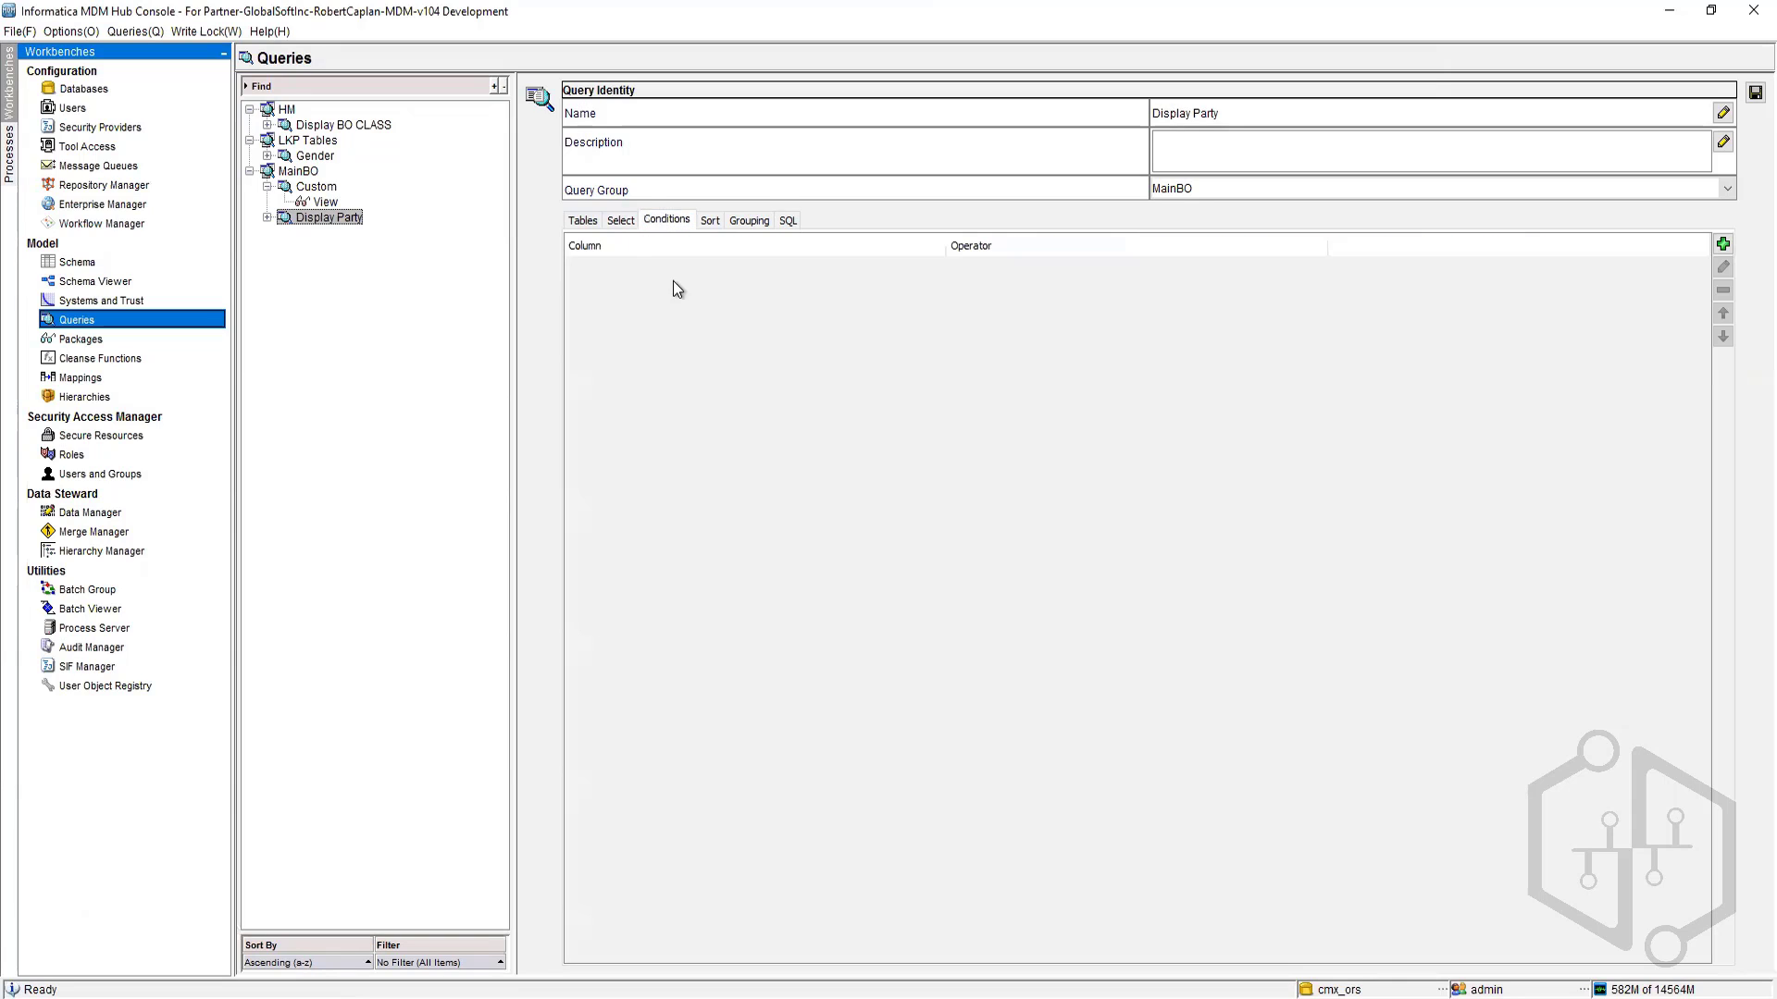
left_click(619, 225)
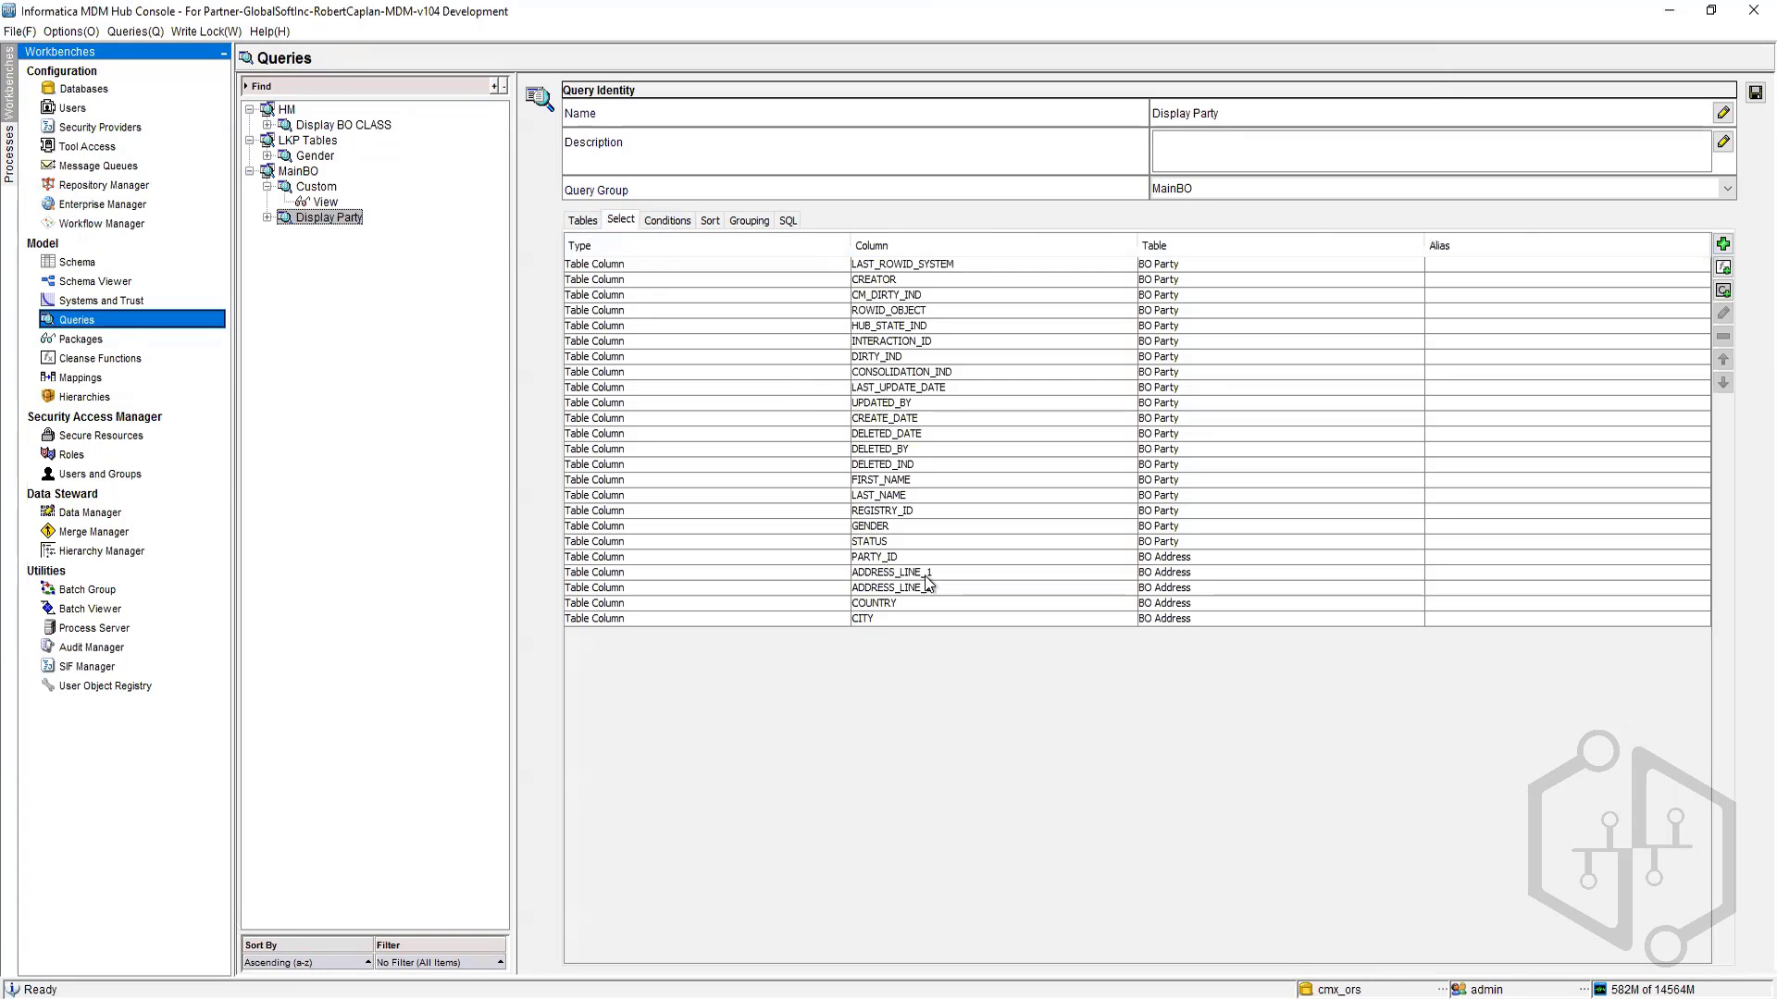
left_click(1193, 562)
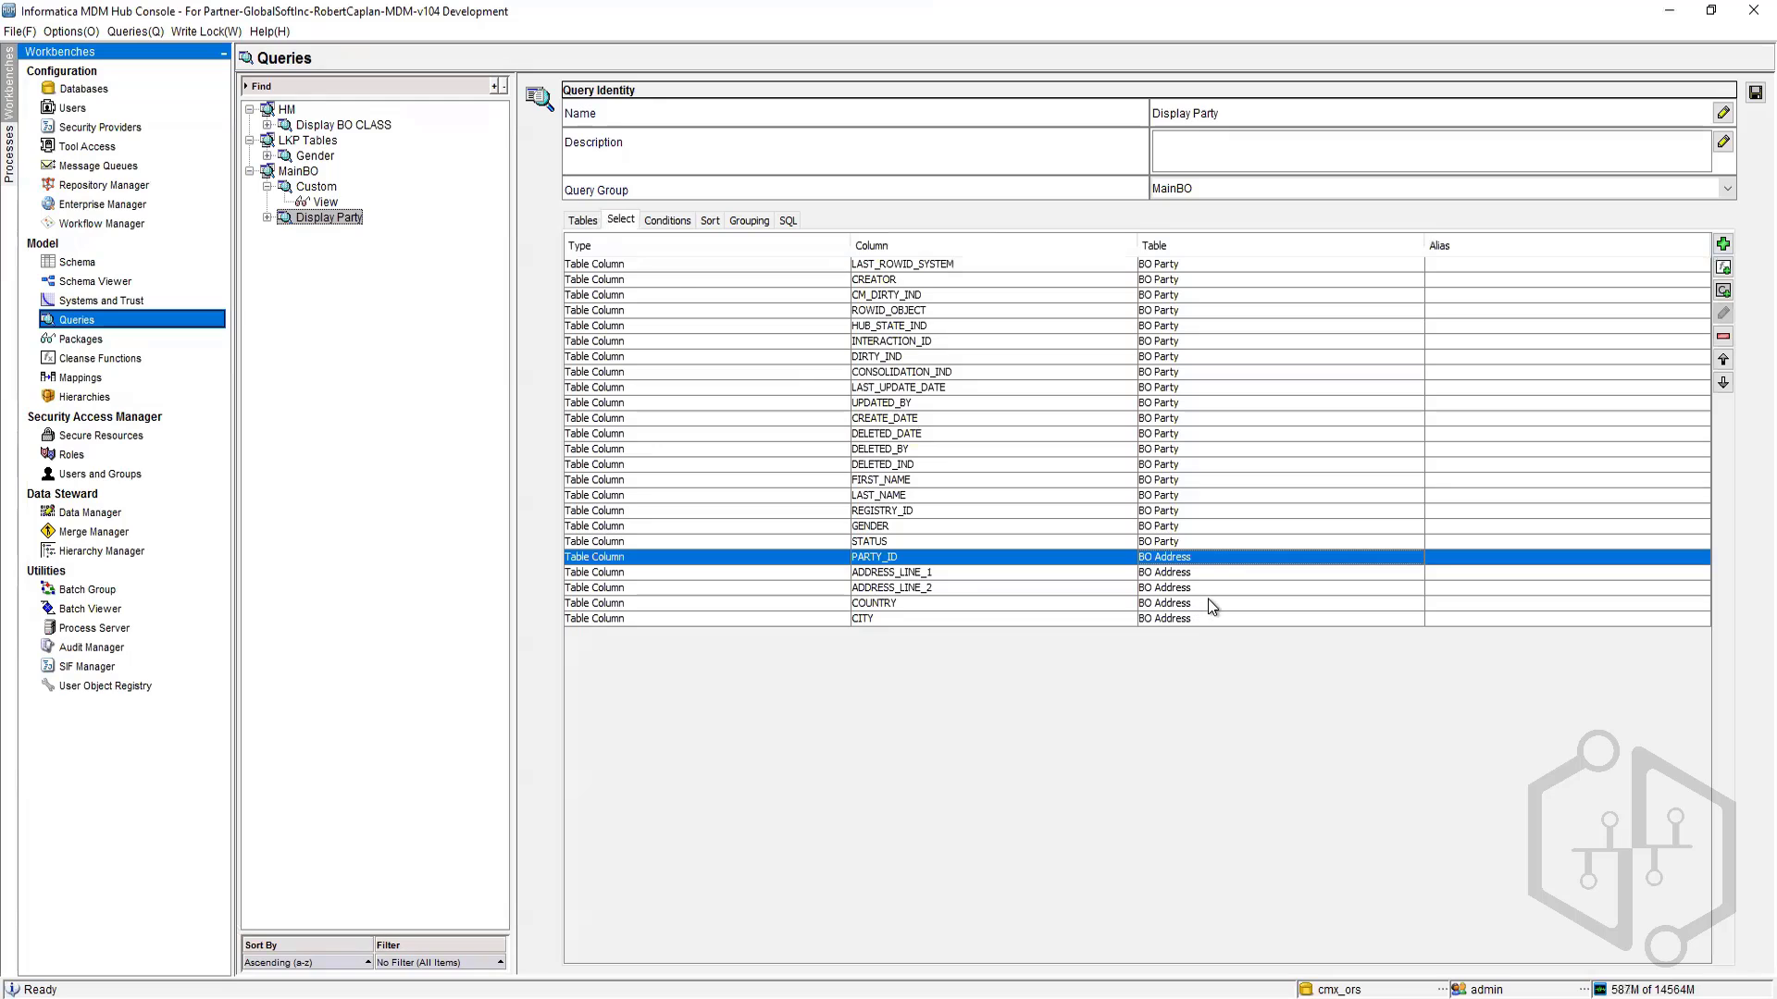
left_click(1203, 622, "shift")
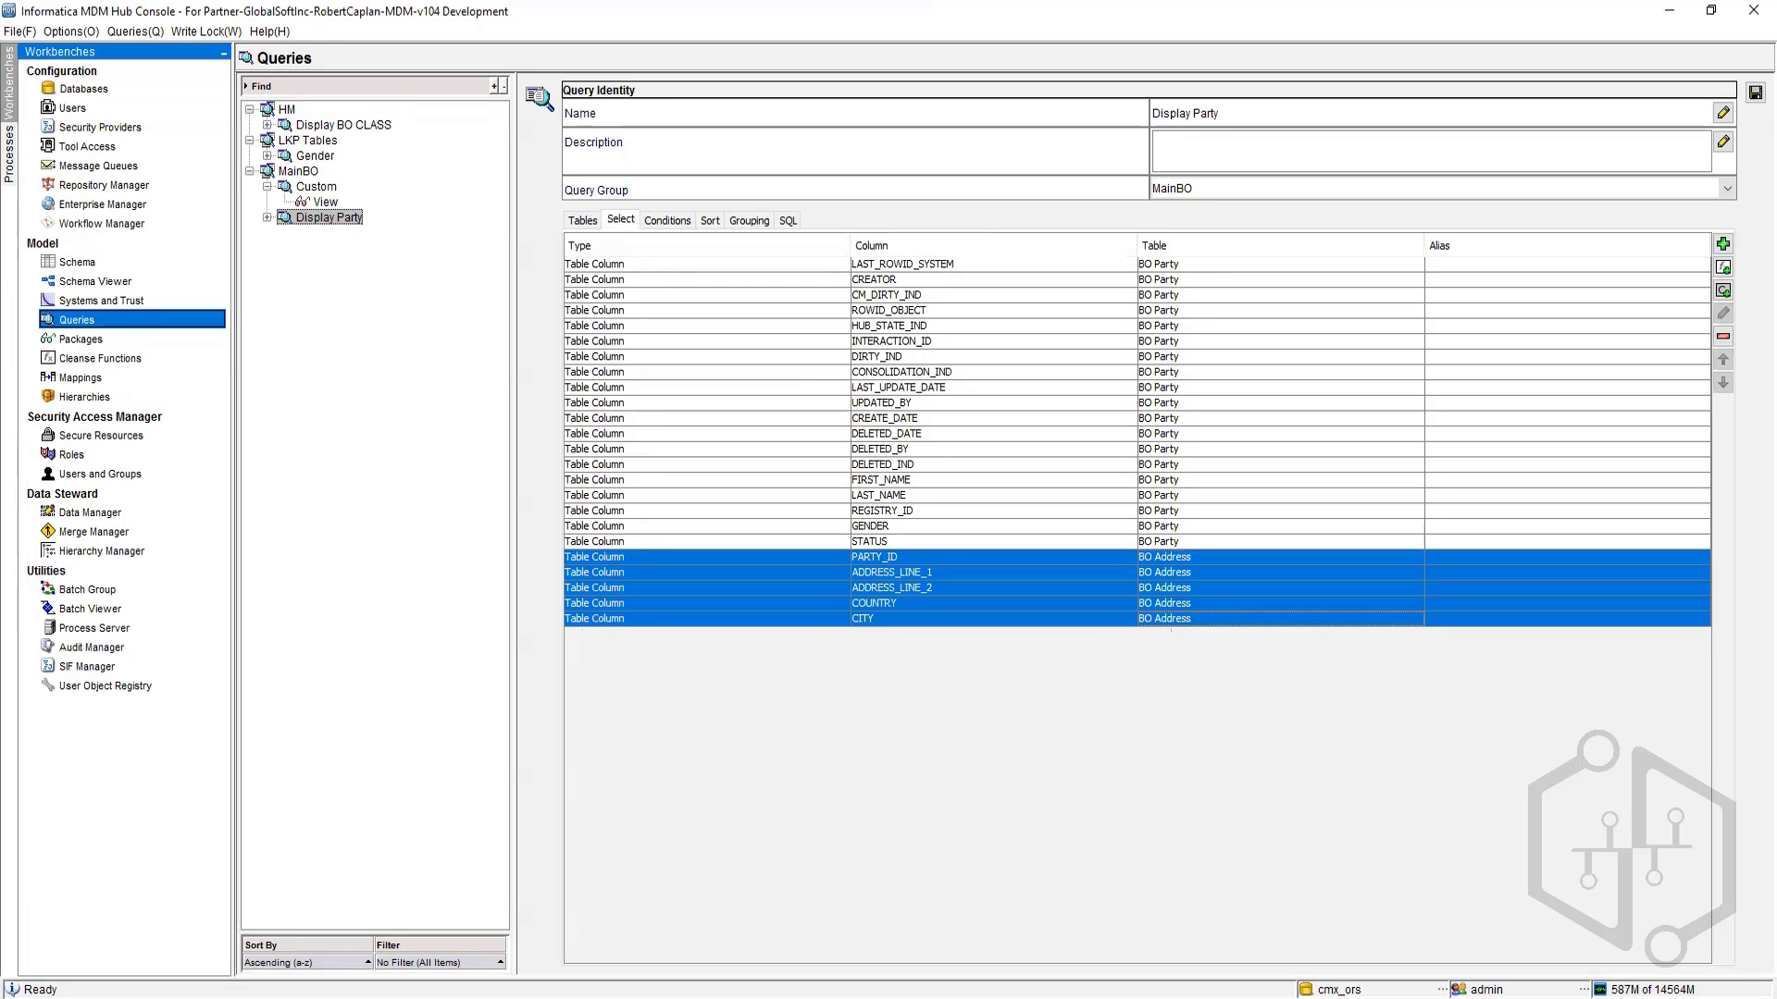
left_click(1724, 337)
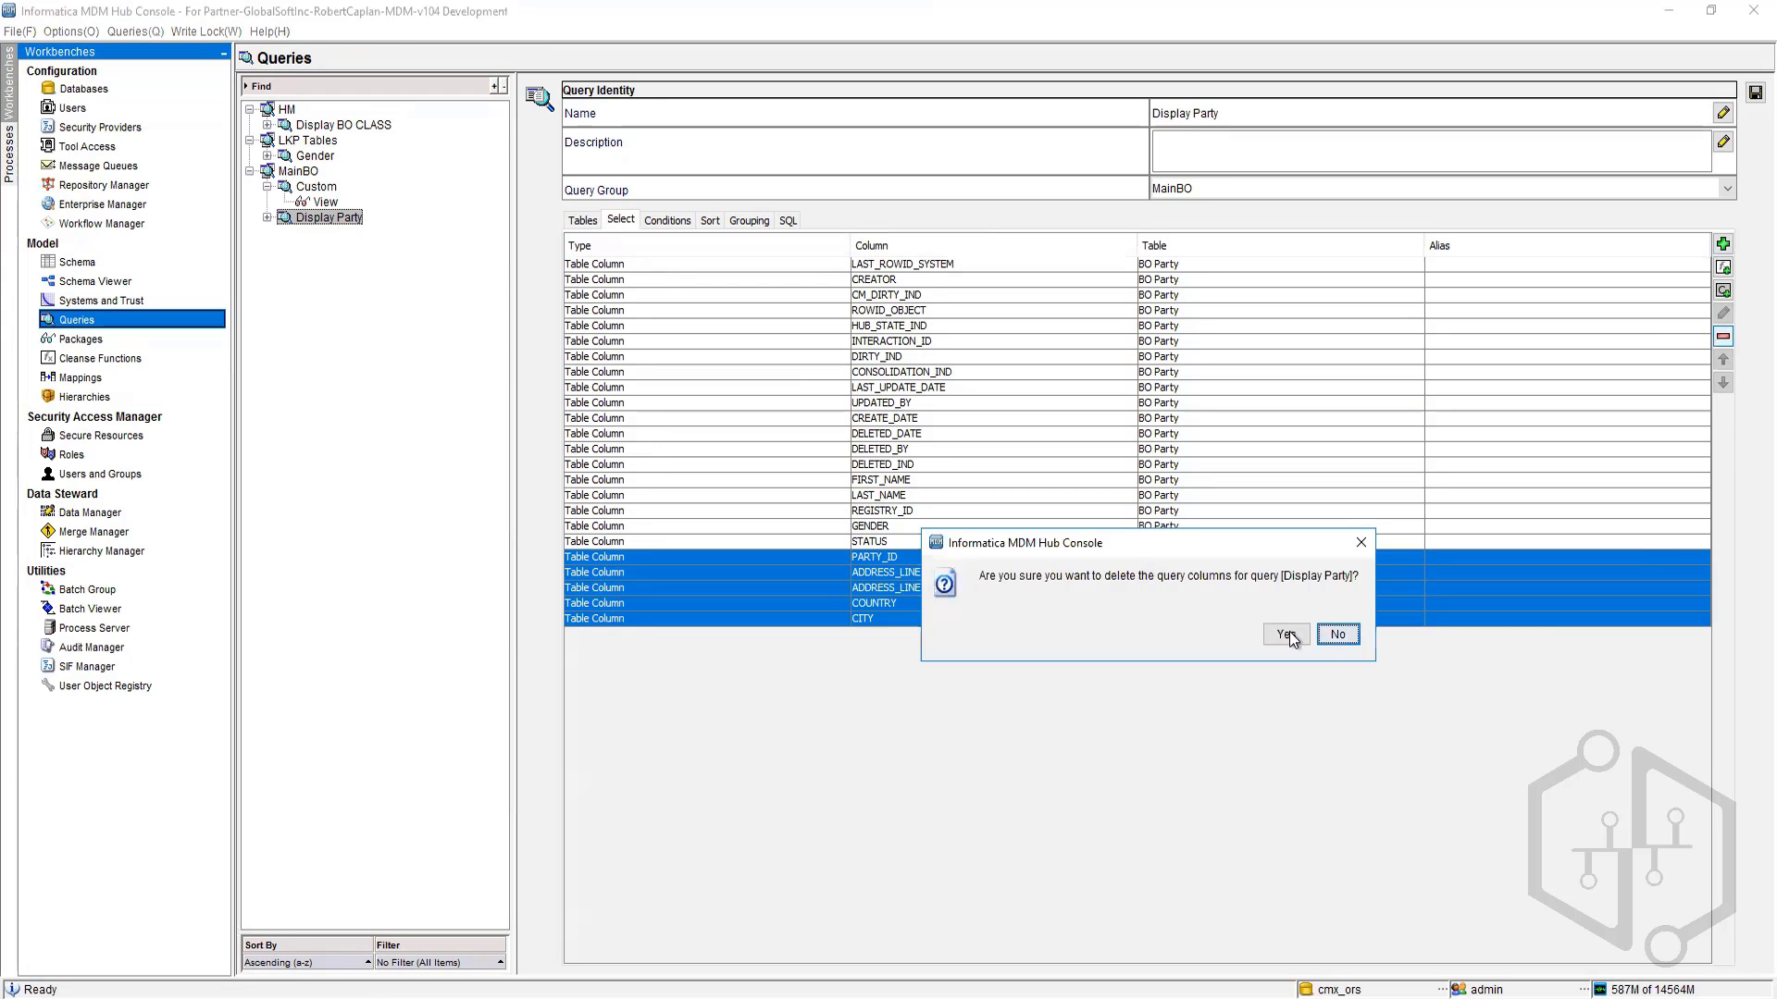
left_click(1324, 637)
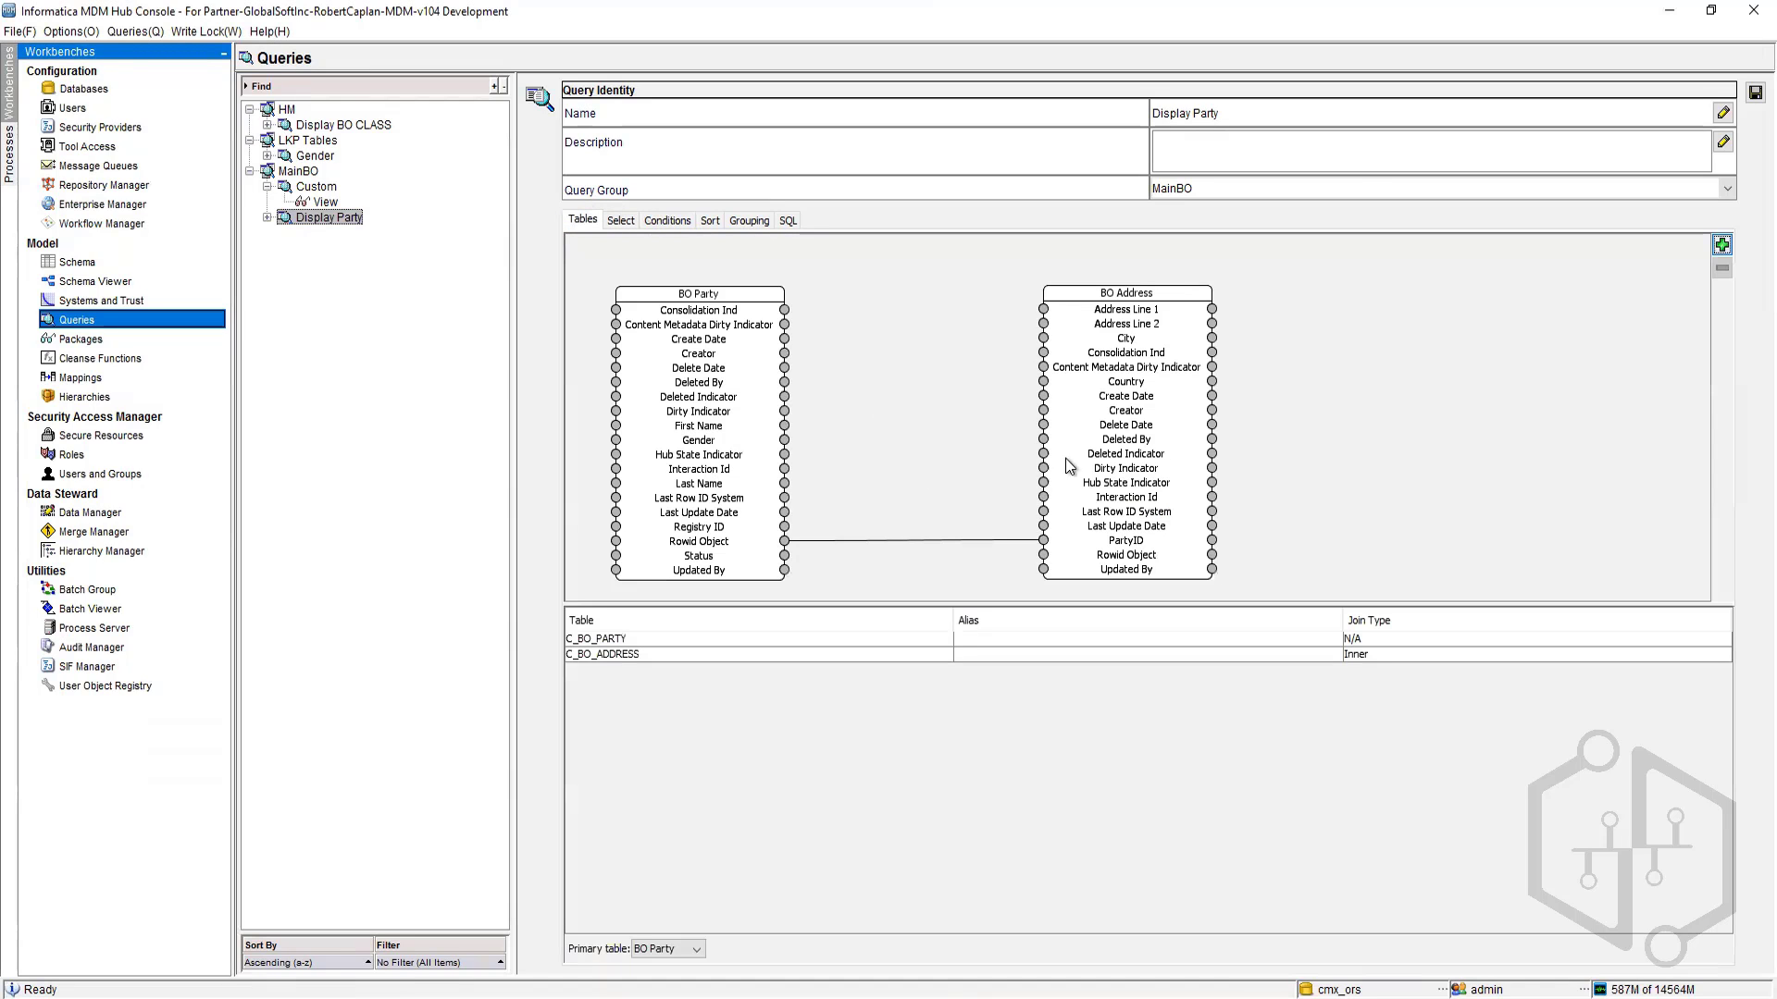
Step: Remove the BO Address PARTY_ID column from the Display Party select list
left_click(1430, 657)
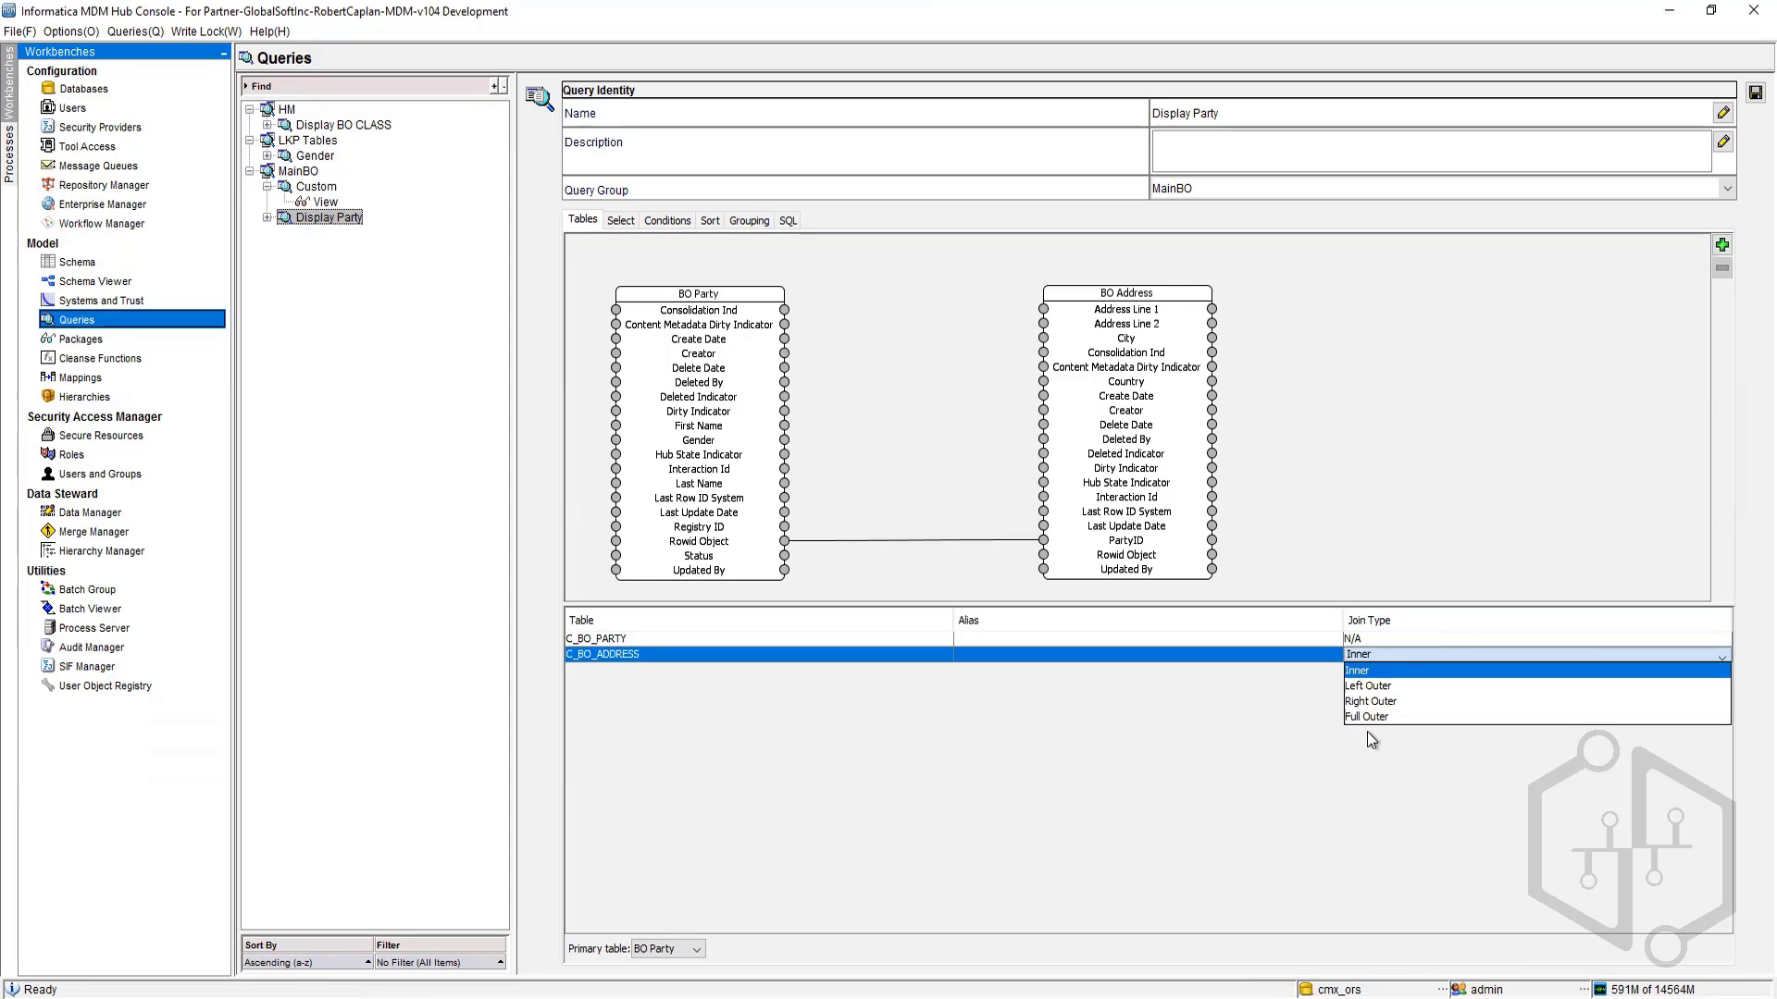
left_click(1032, 719)
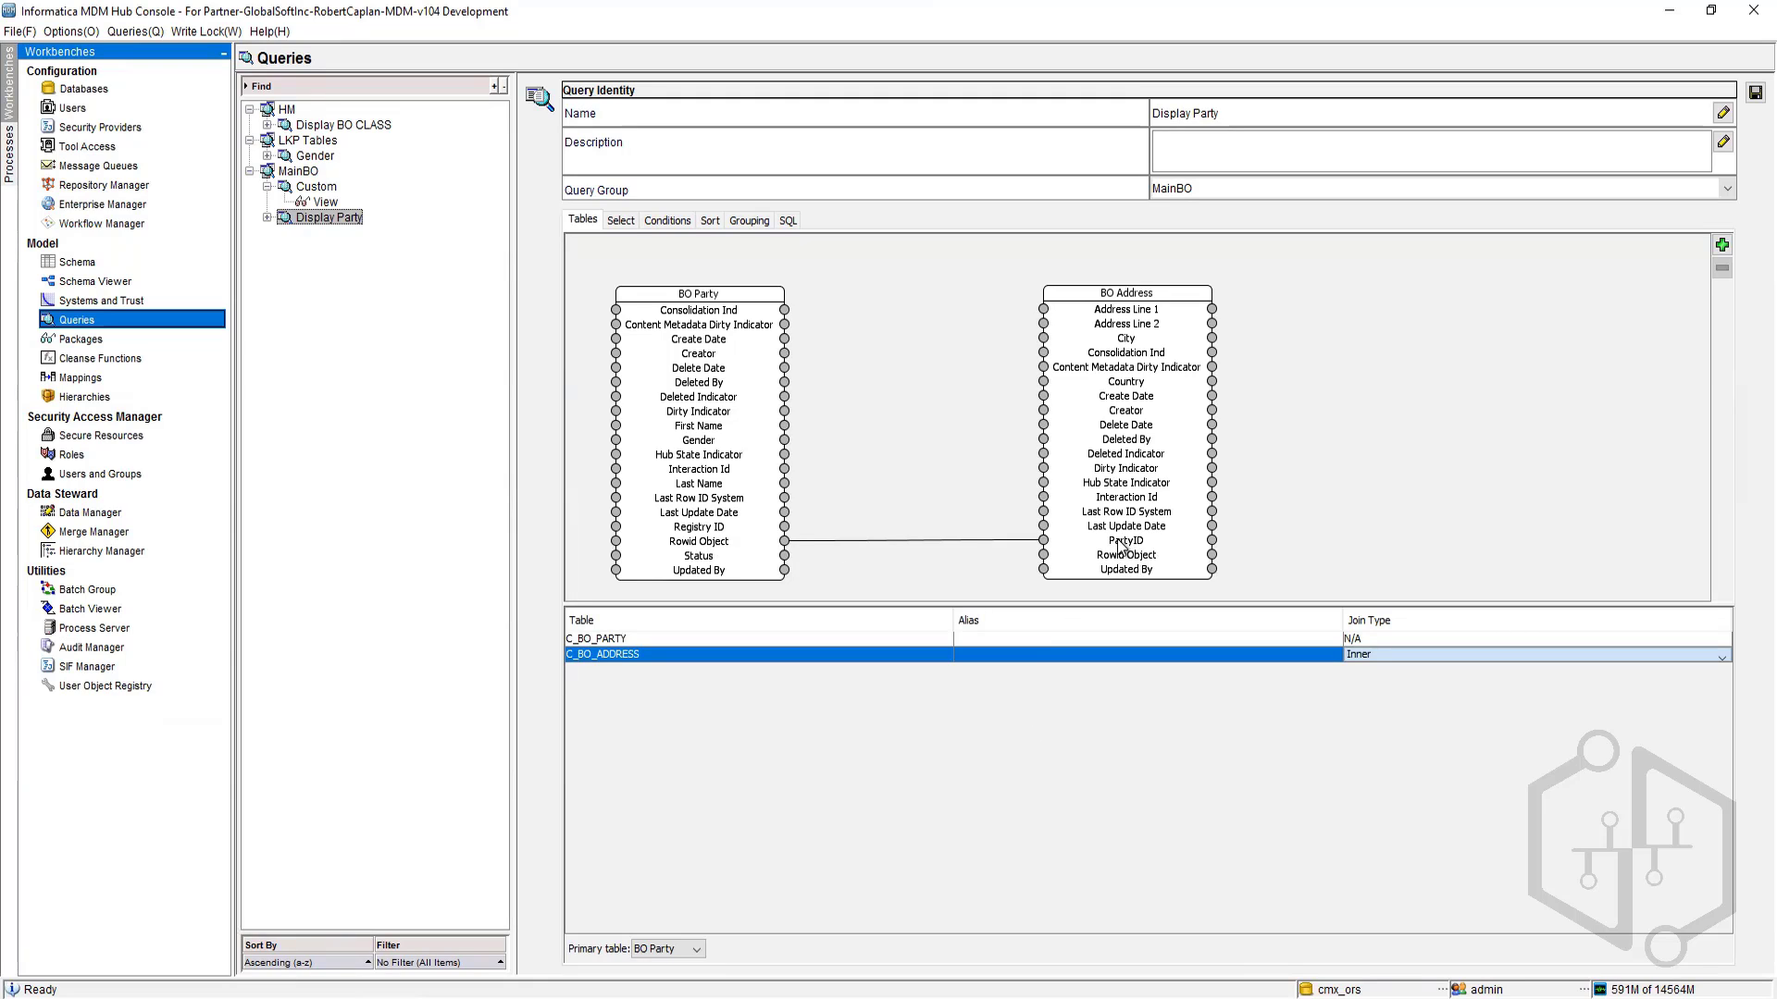
left_click(633, 222)
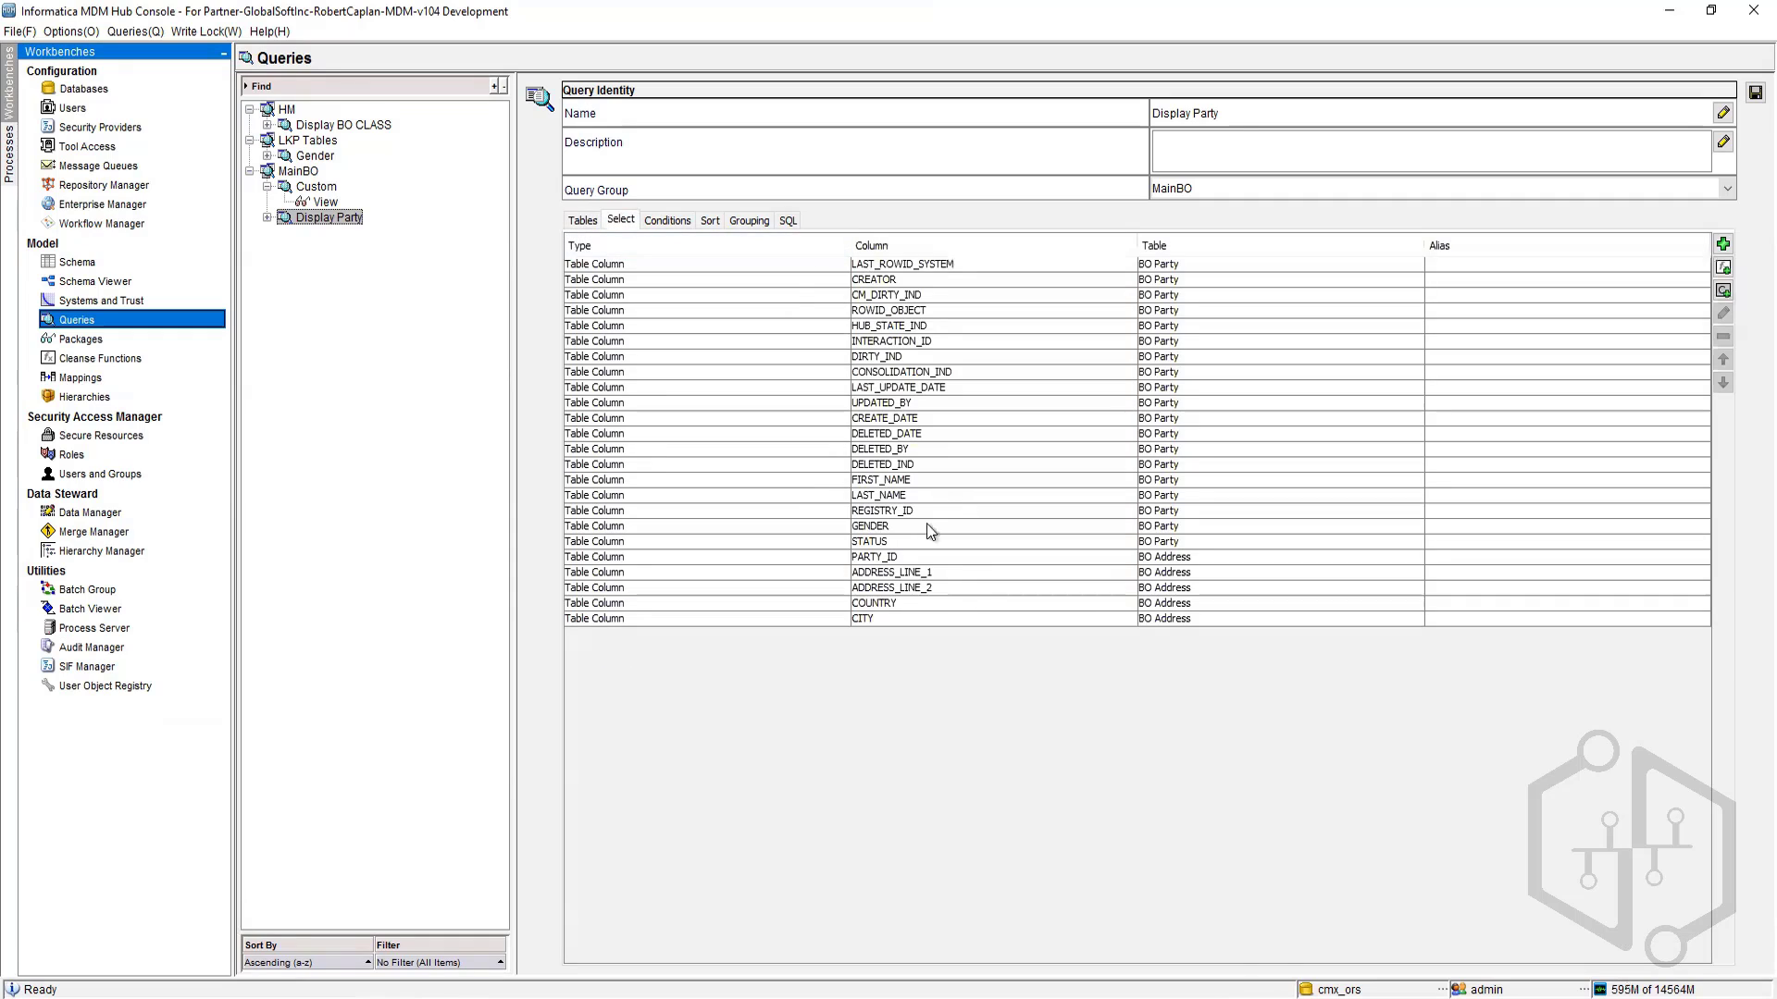
left_click(1145, 547)
left_click(1147, 557)
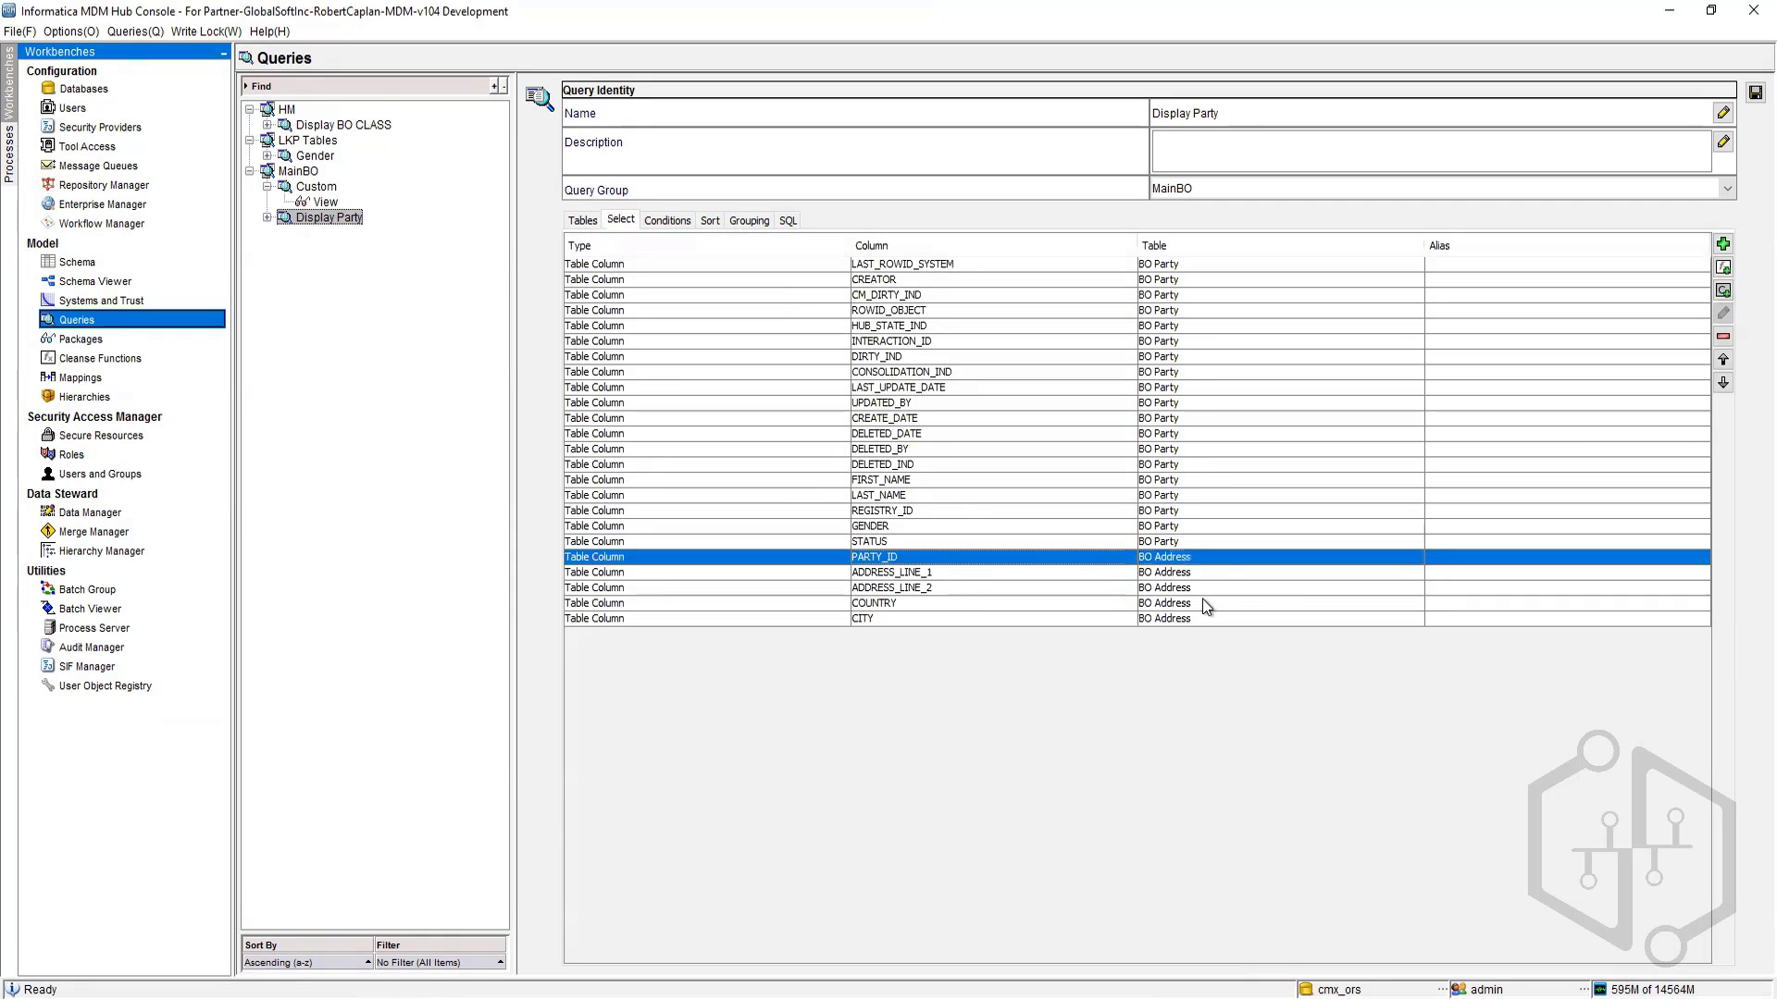
left_click(1723, 336)
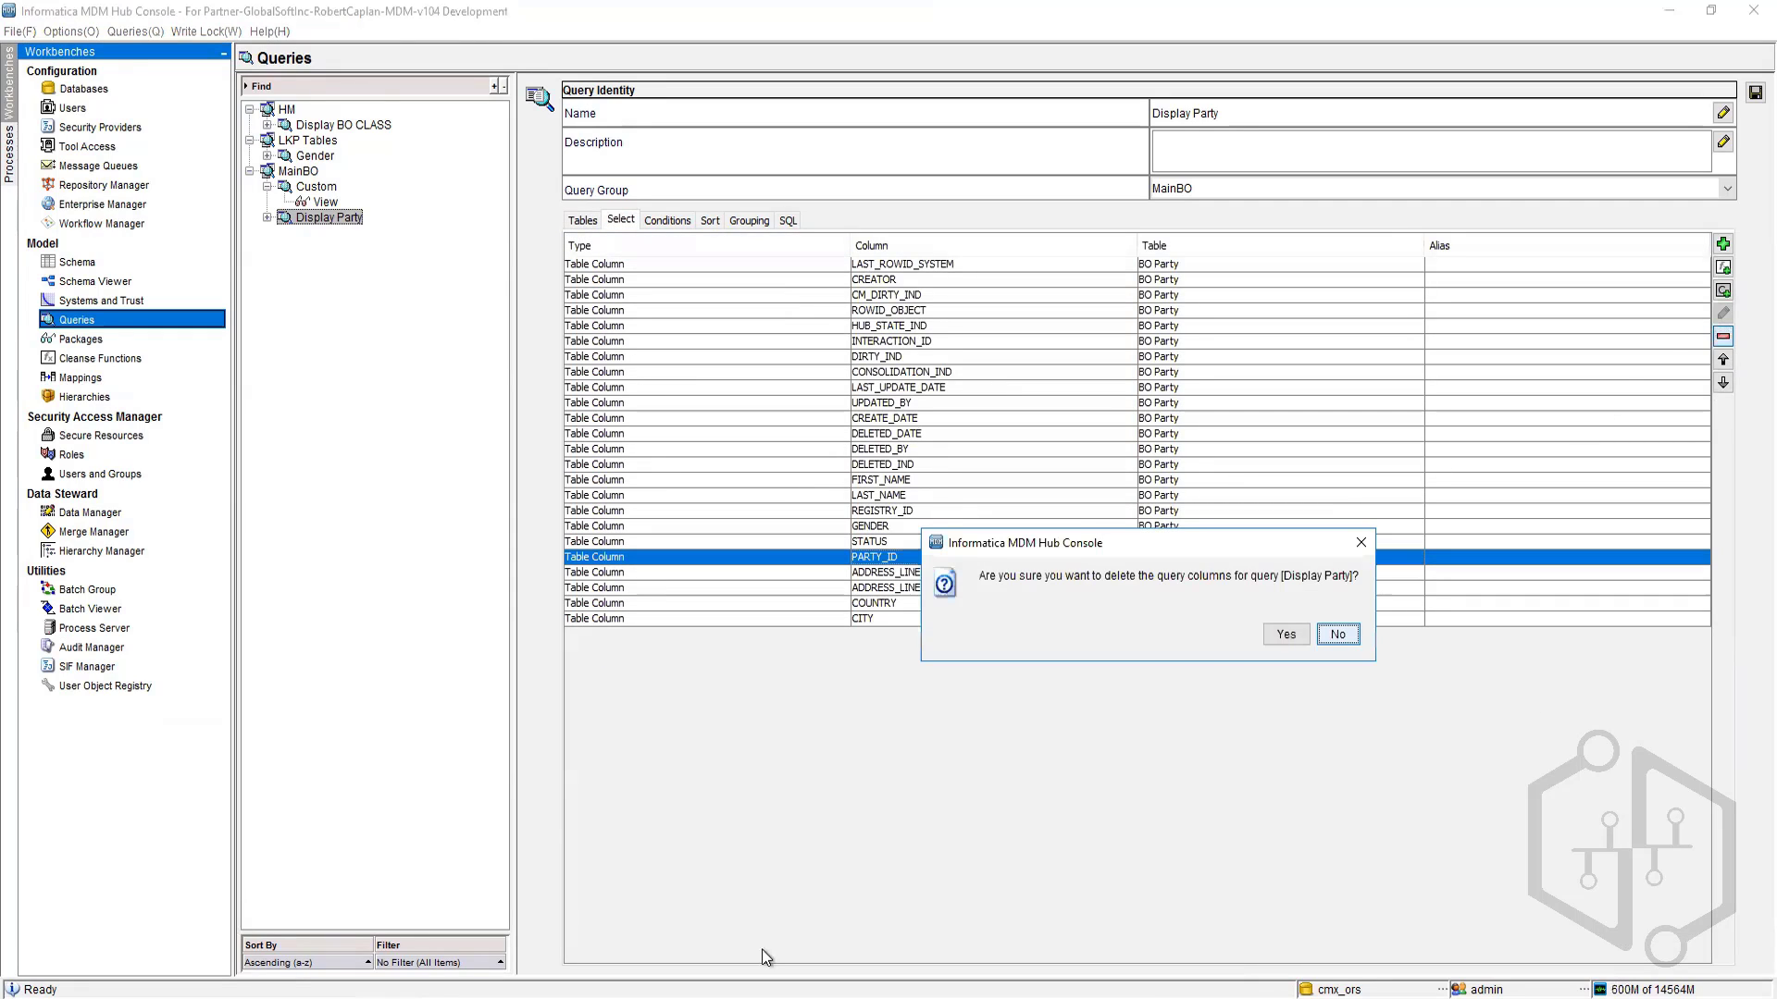
left_click(1288, 636)
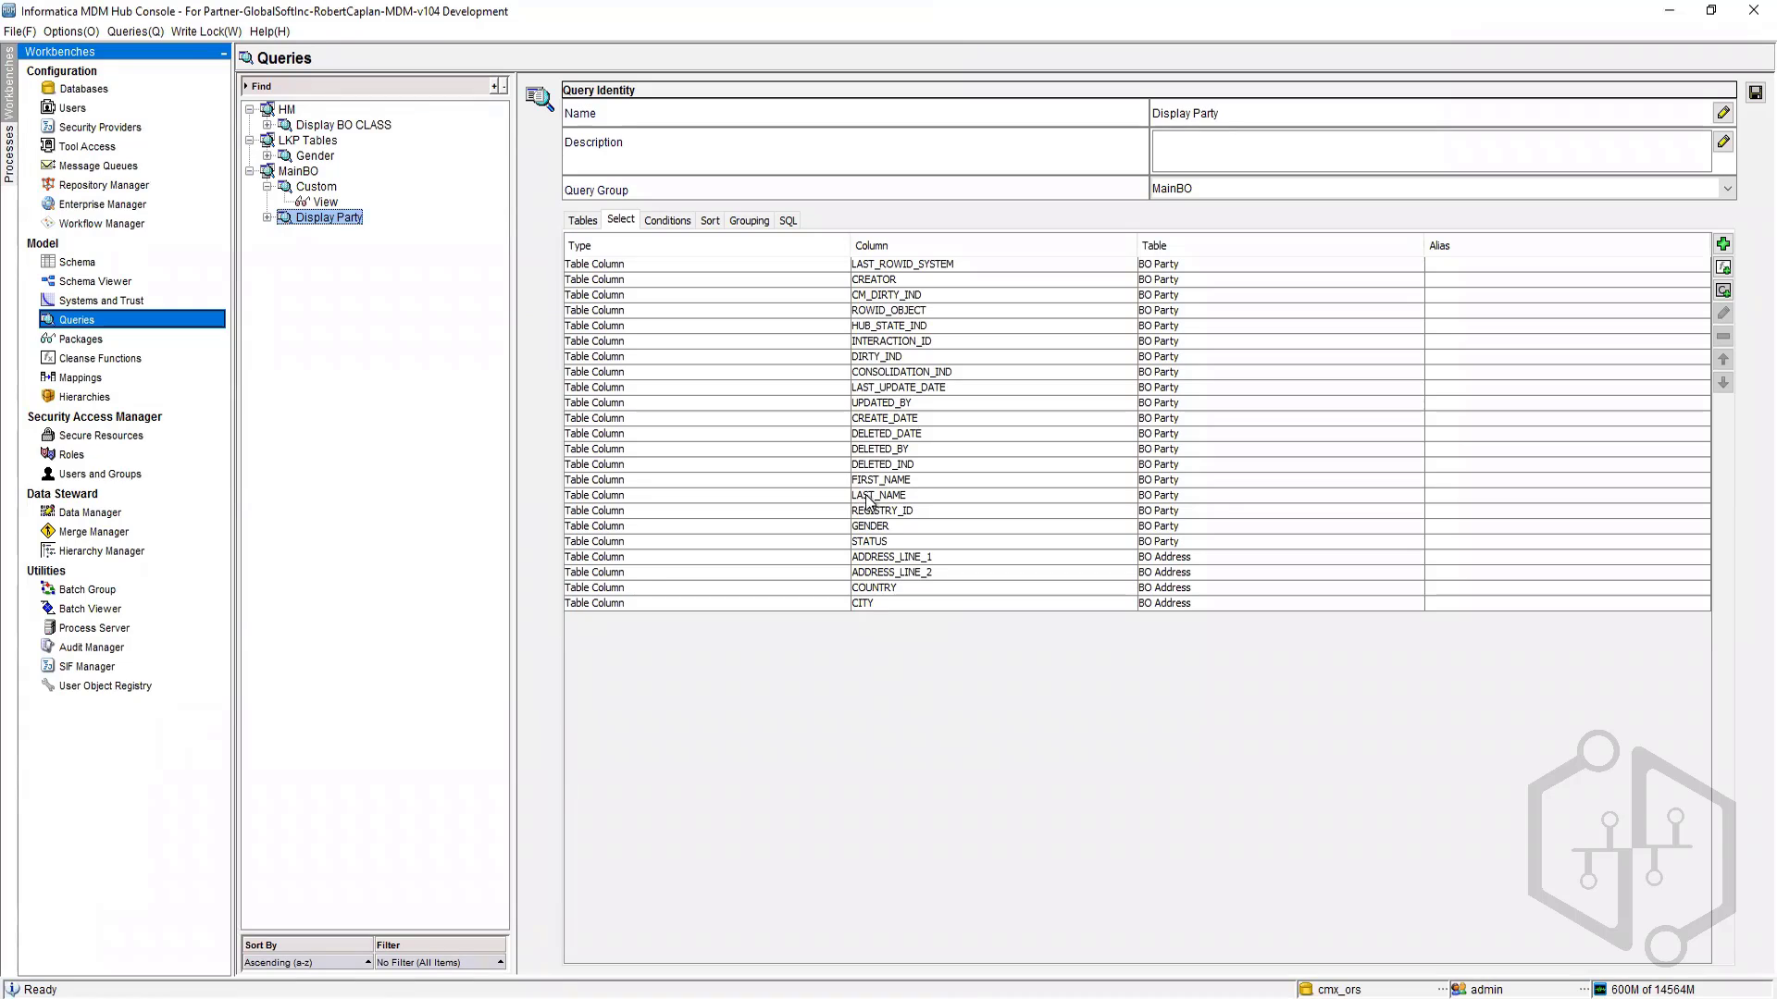
Step: Remove the BO Party columns INTERACTION_ID through DELETED_IND from the select list
left_click(888, 466)
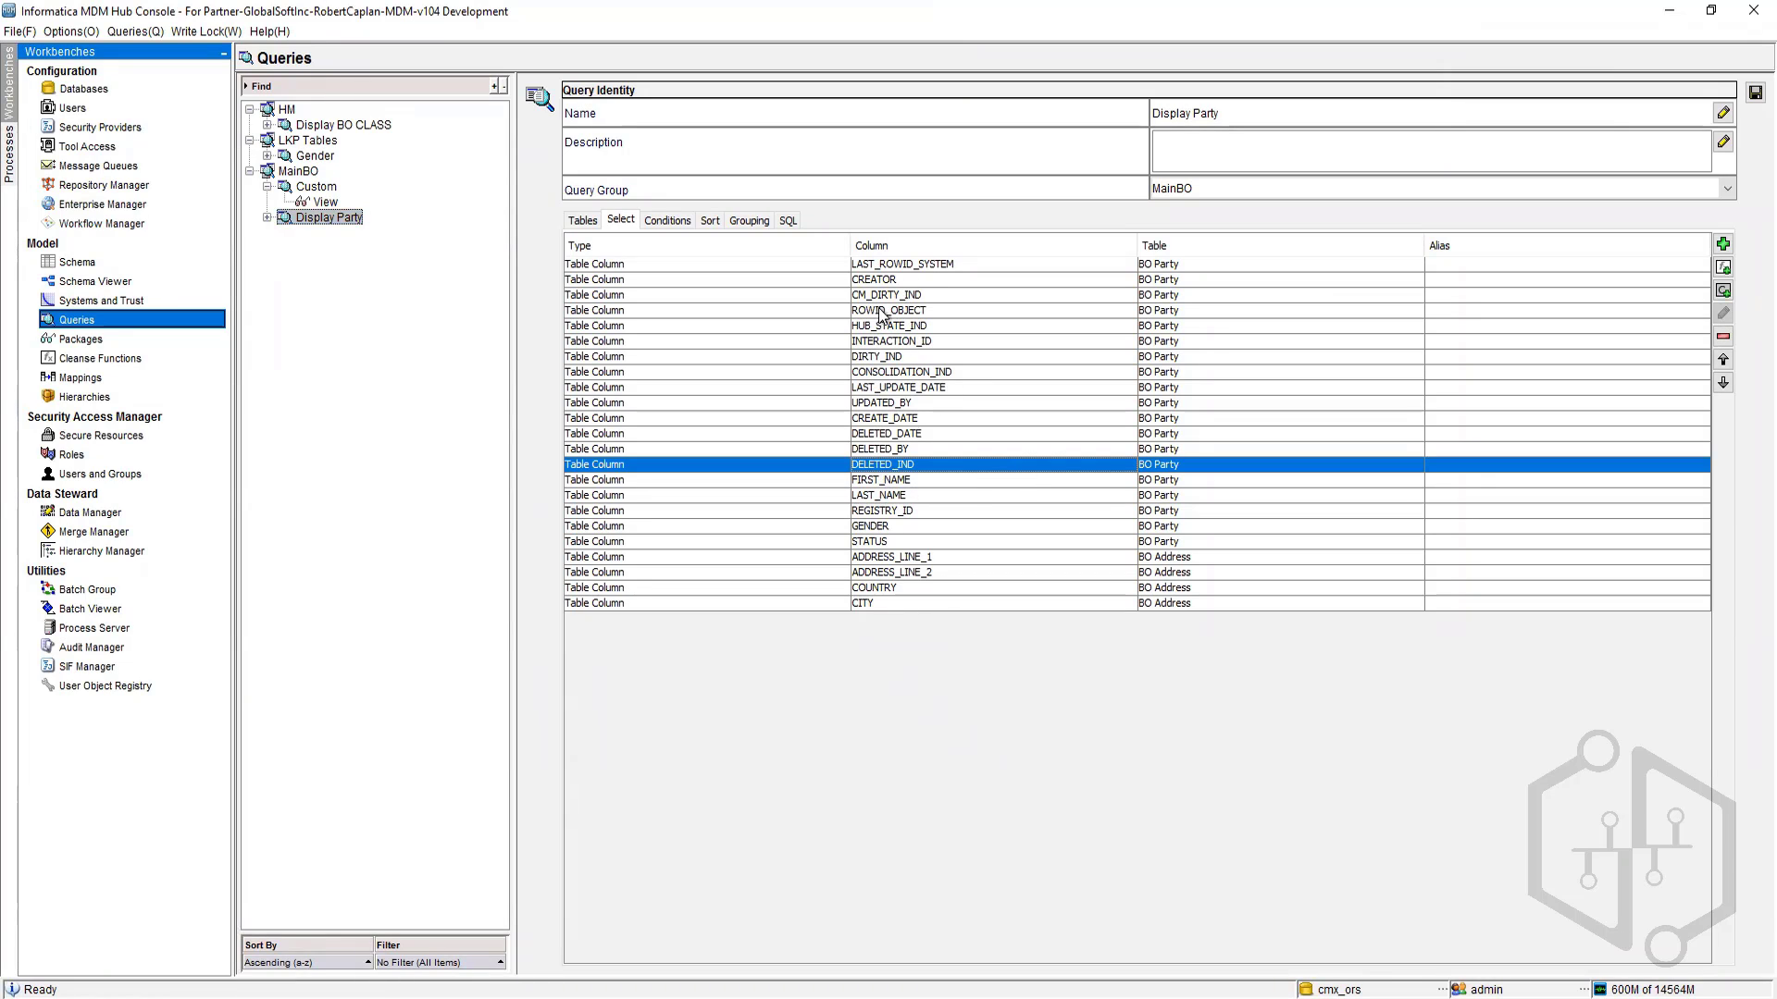
left_click(897, 329, "shift")
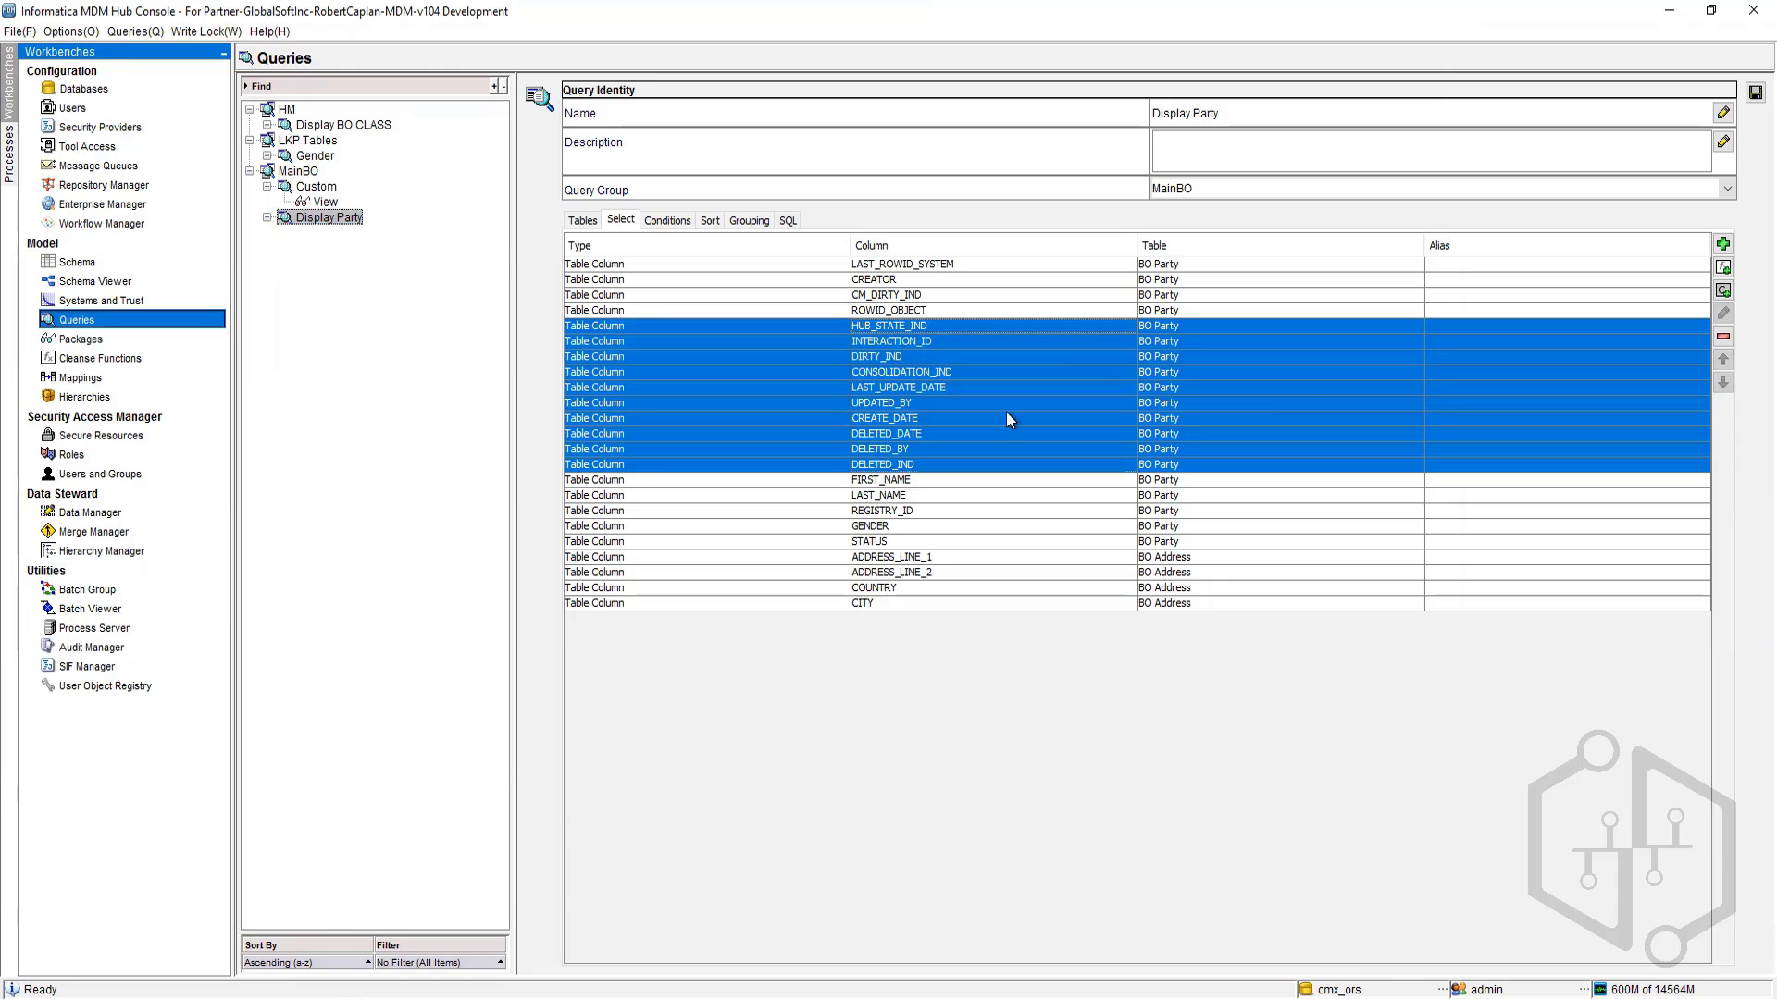
left_click(892, 342, "shift")
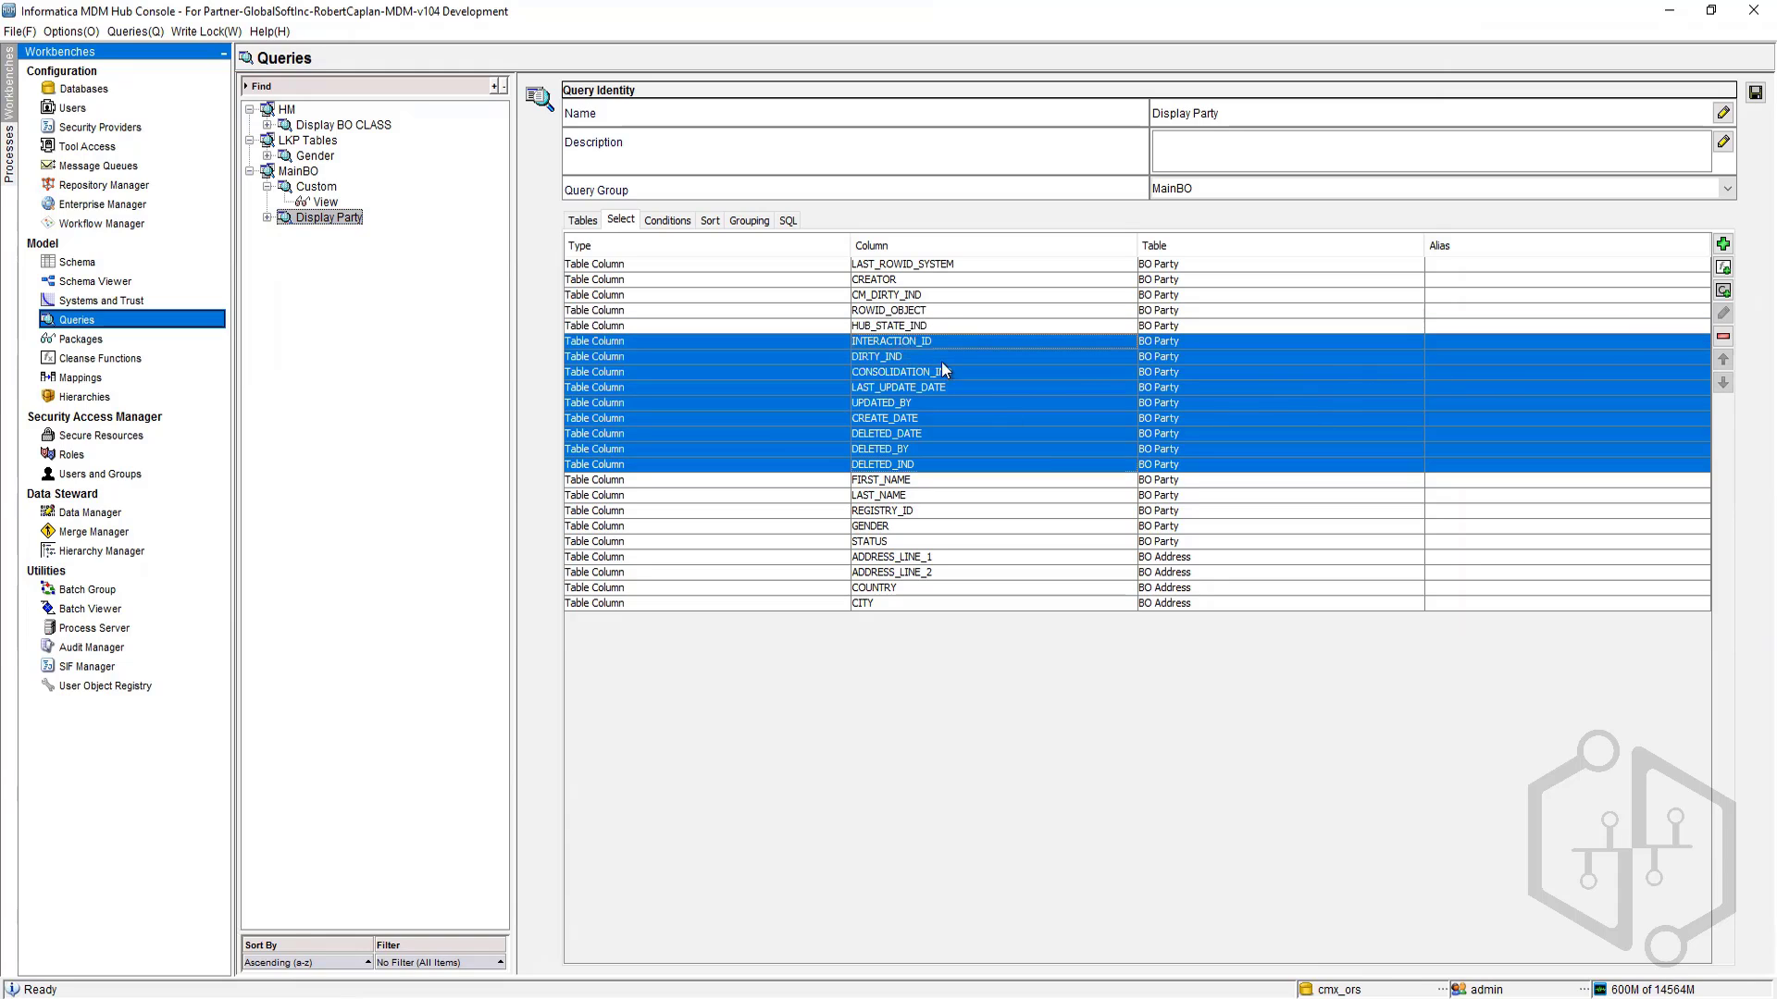
left_click(1724, 339)
left_click(1281, 634)
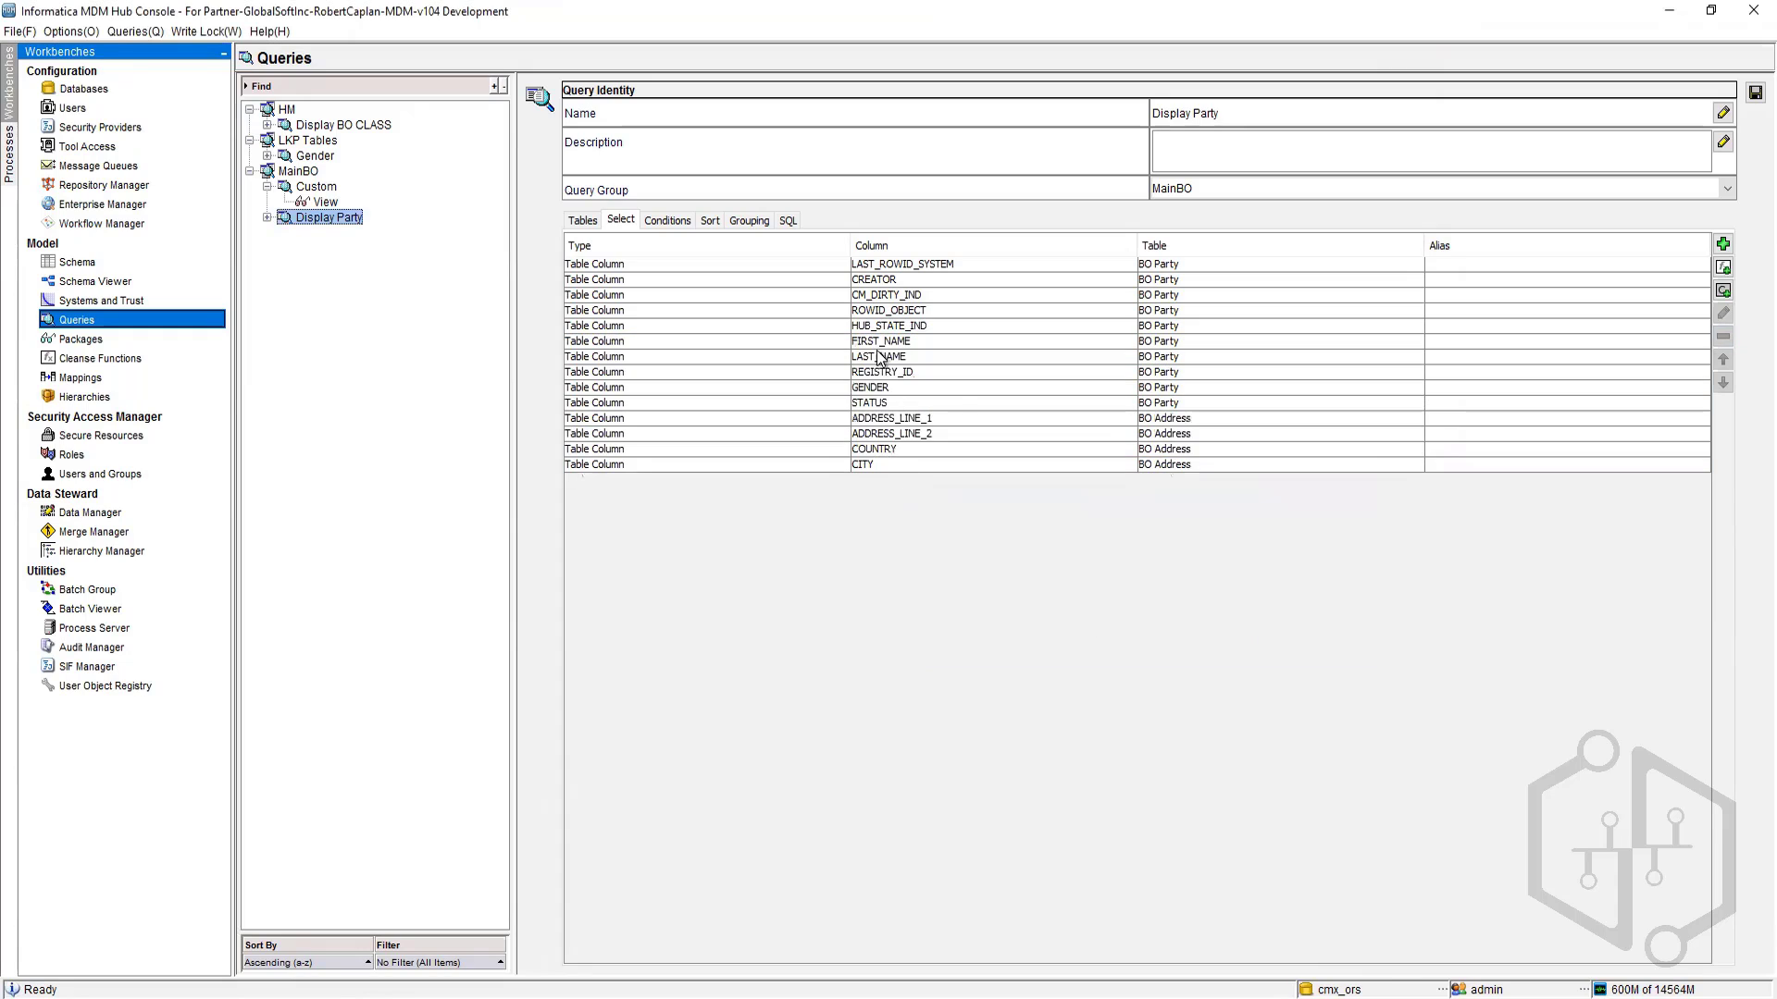
Step: Remove the BO Party columns CREATOR and CM_DIRTY_IND from the Display Party select list
mouse_move(891, 296)
left_mouse_down()
mouse_move(887, 269)
mouse_move(898, 280)
left_mouse_up()
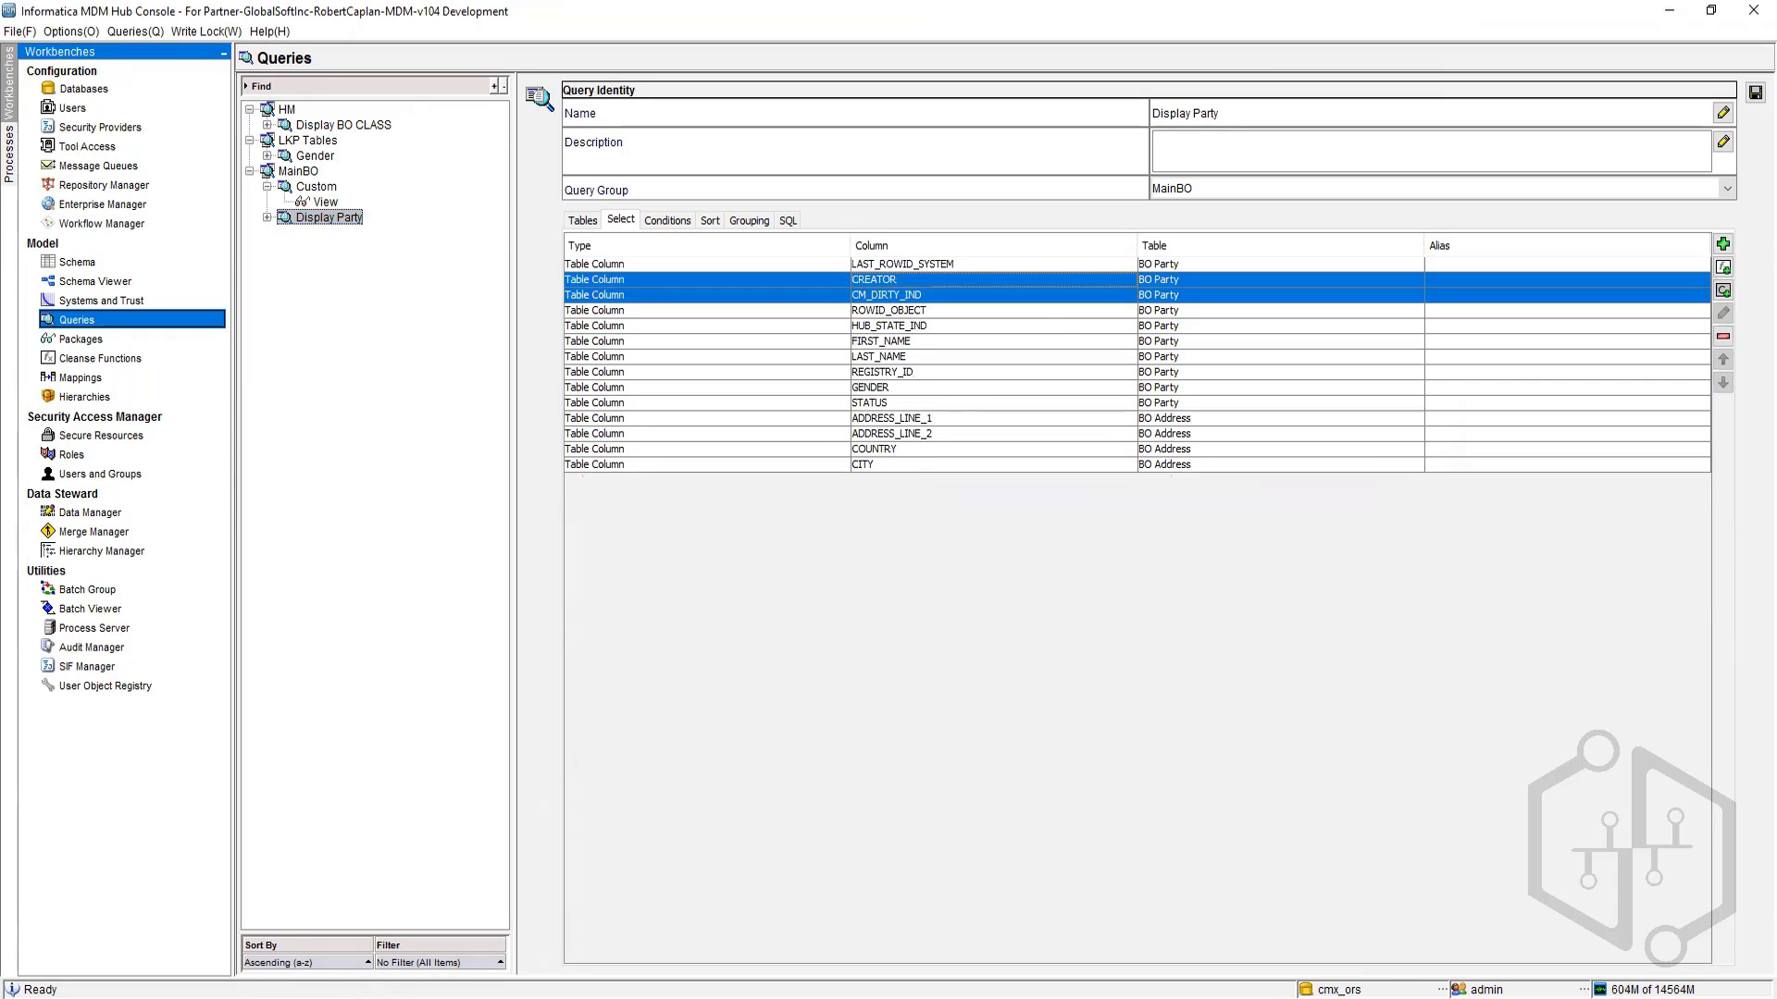
left_click(1723, 338)
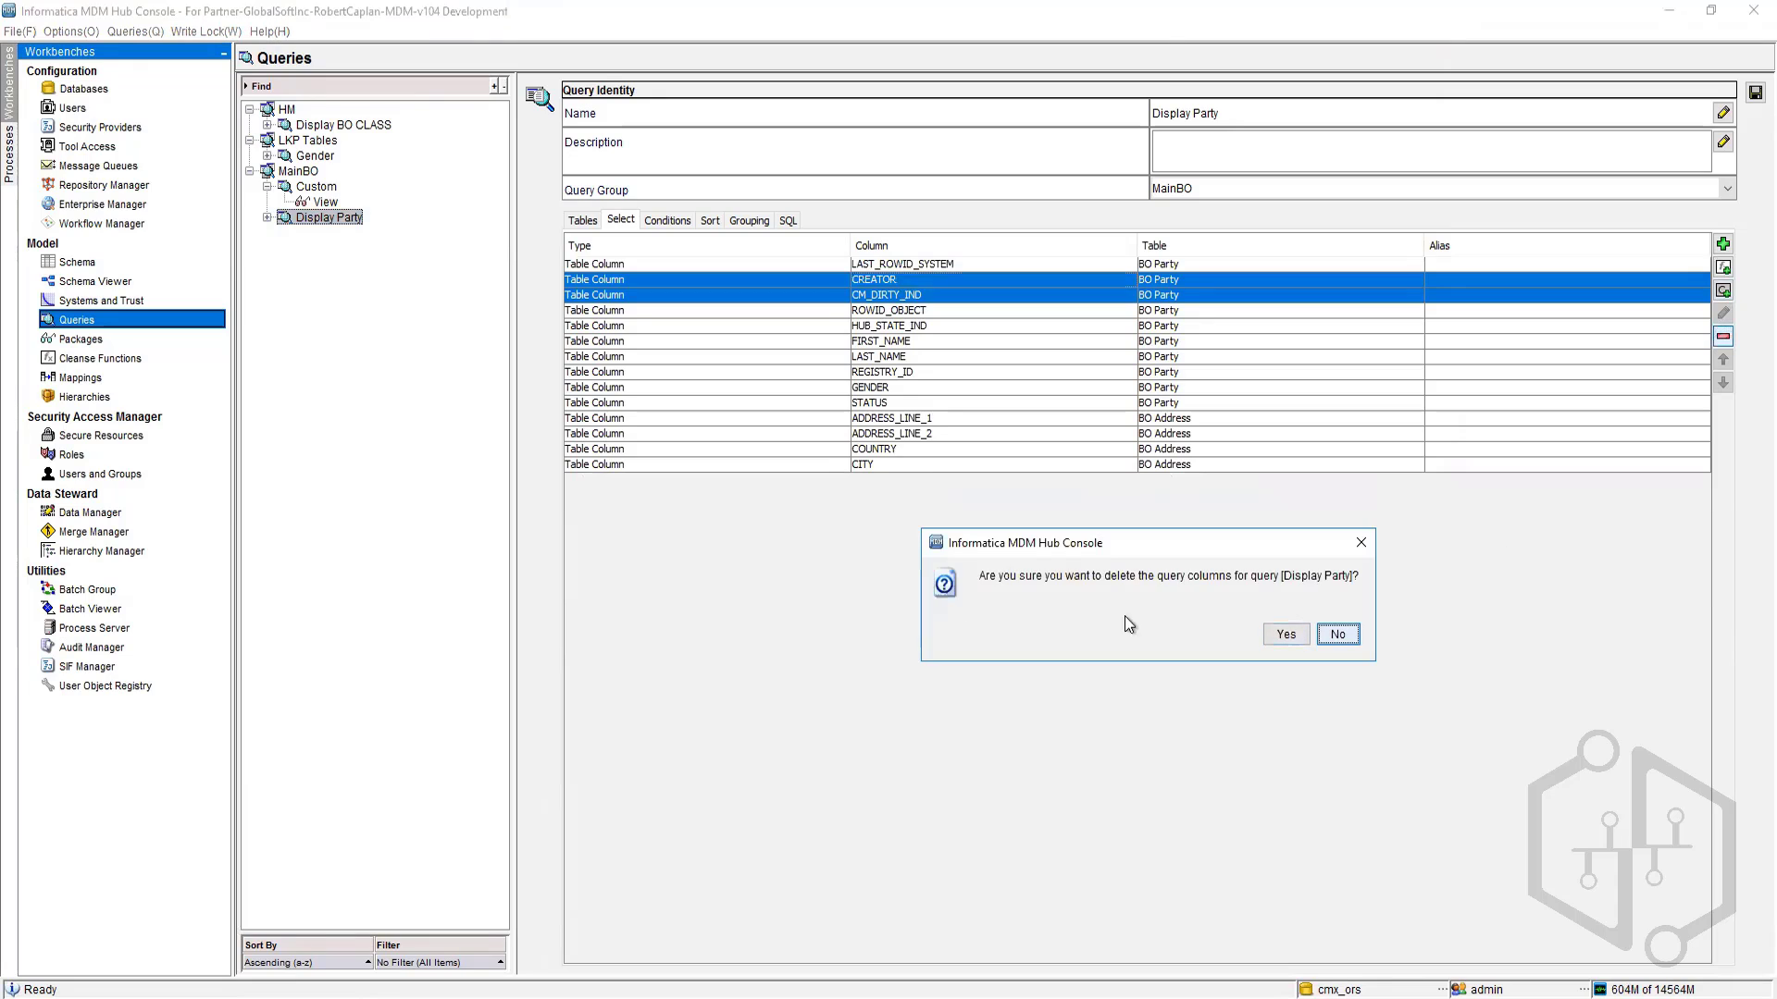
left_click(1291, 635)
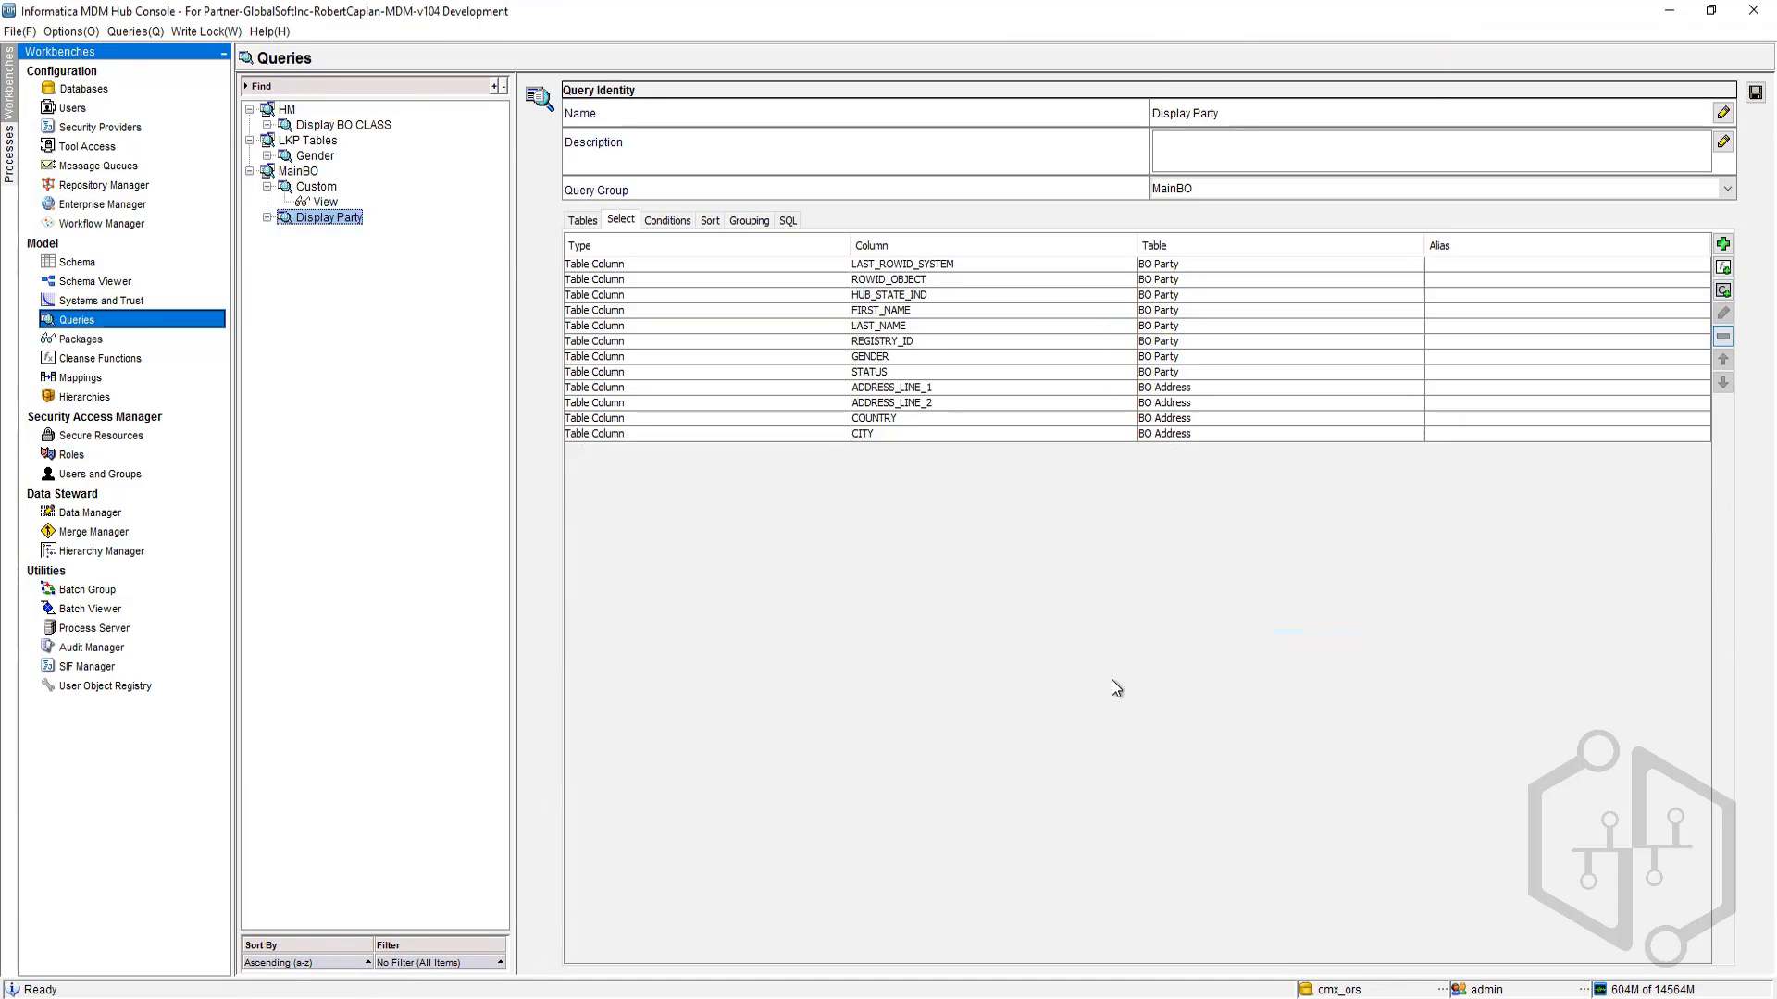
Step: Move LAST_ROWID_SYSTEM down one position so ROWID_OBJECT becomes the first selected column
left_click(896, 266)
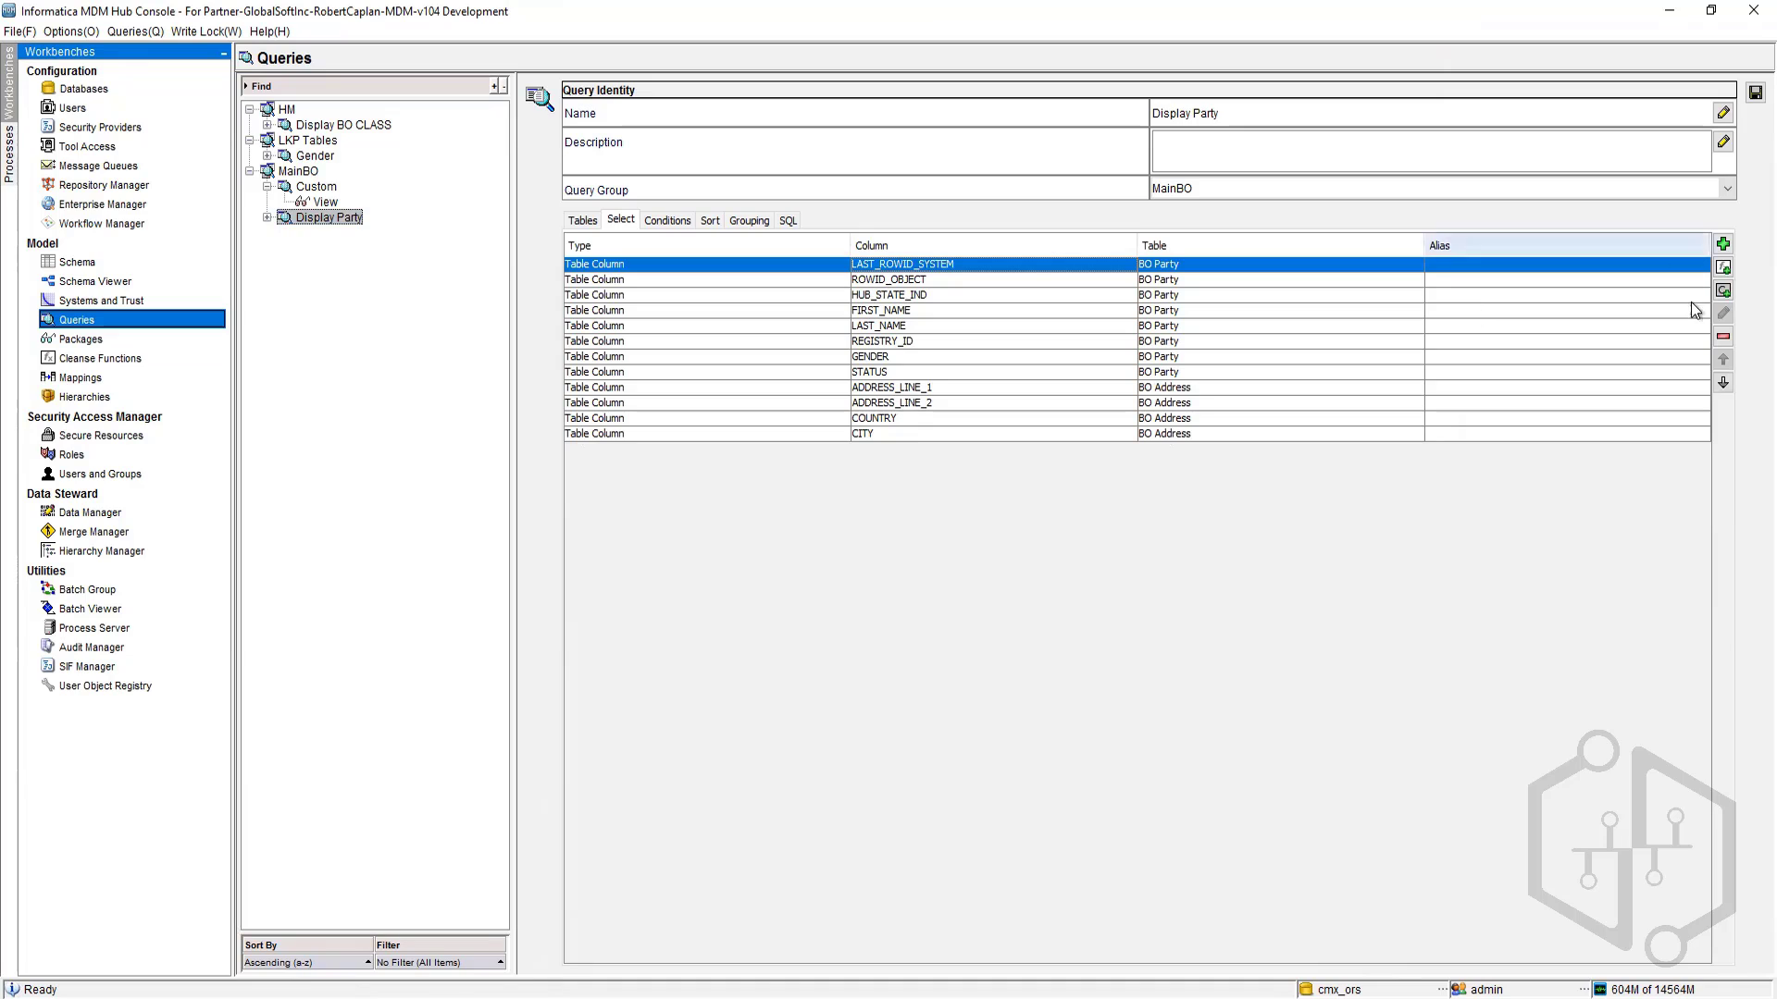
left_click(1724, 383)
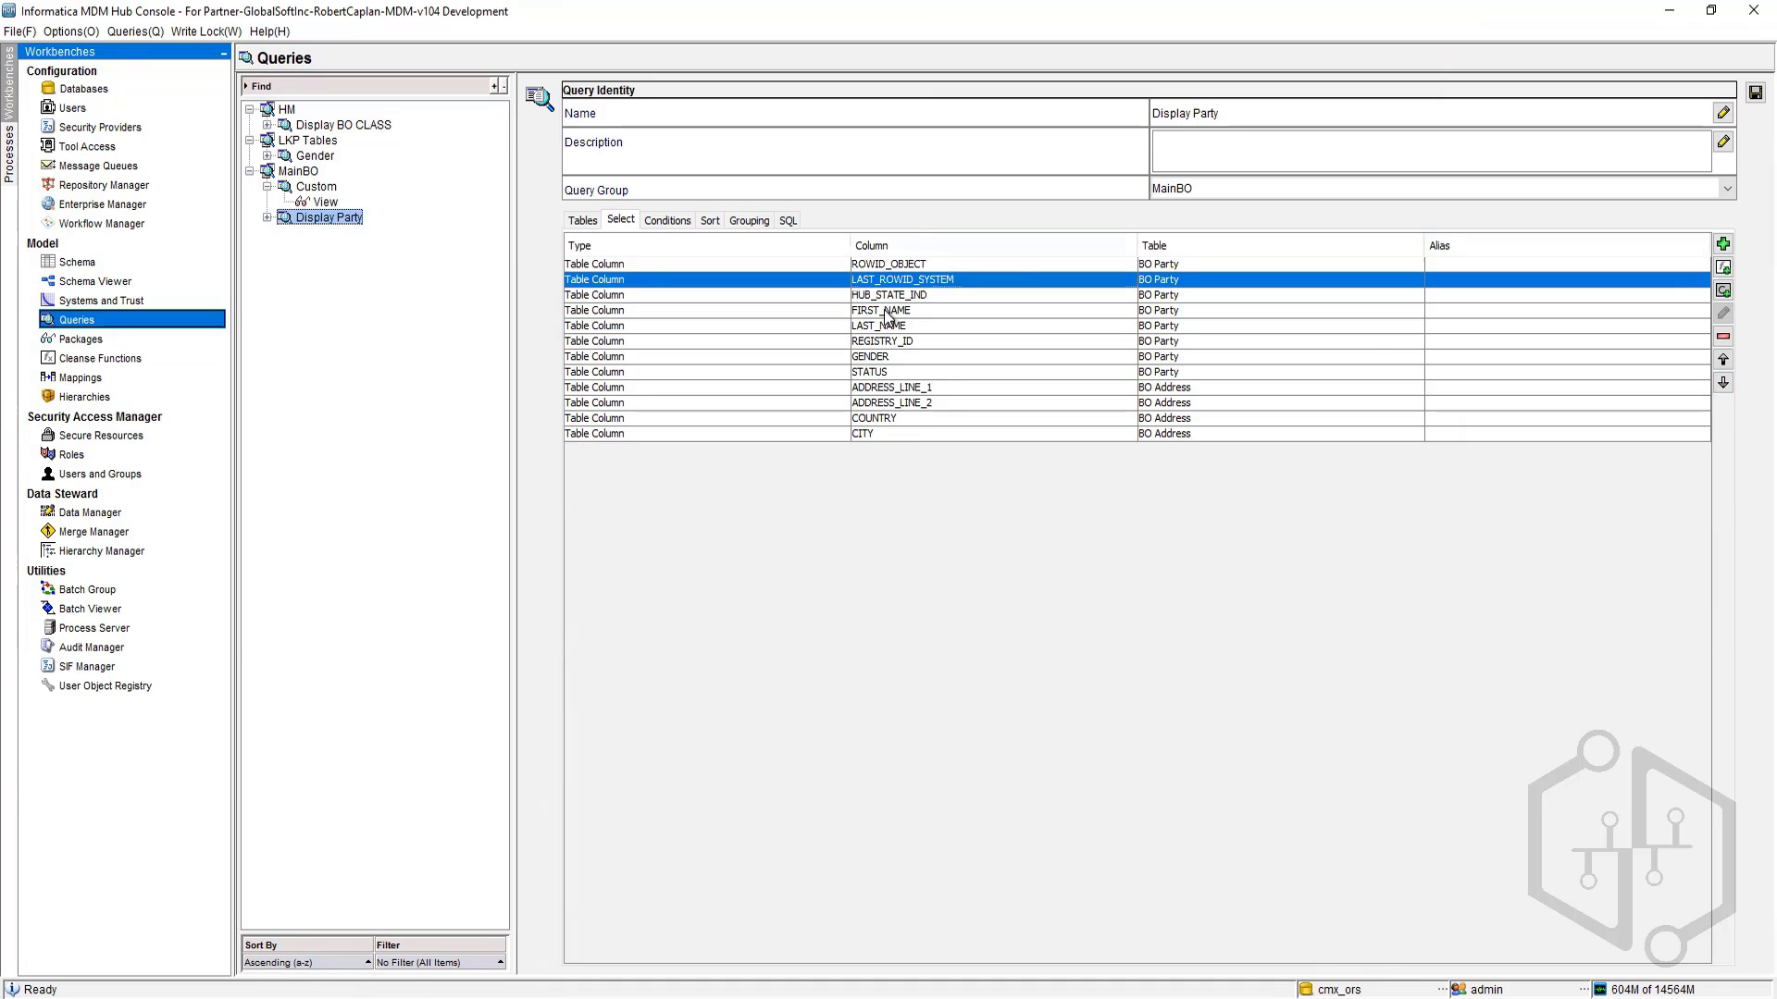
left_click(912, 297)
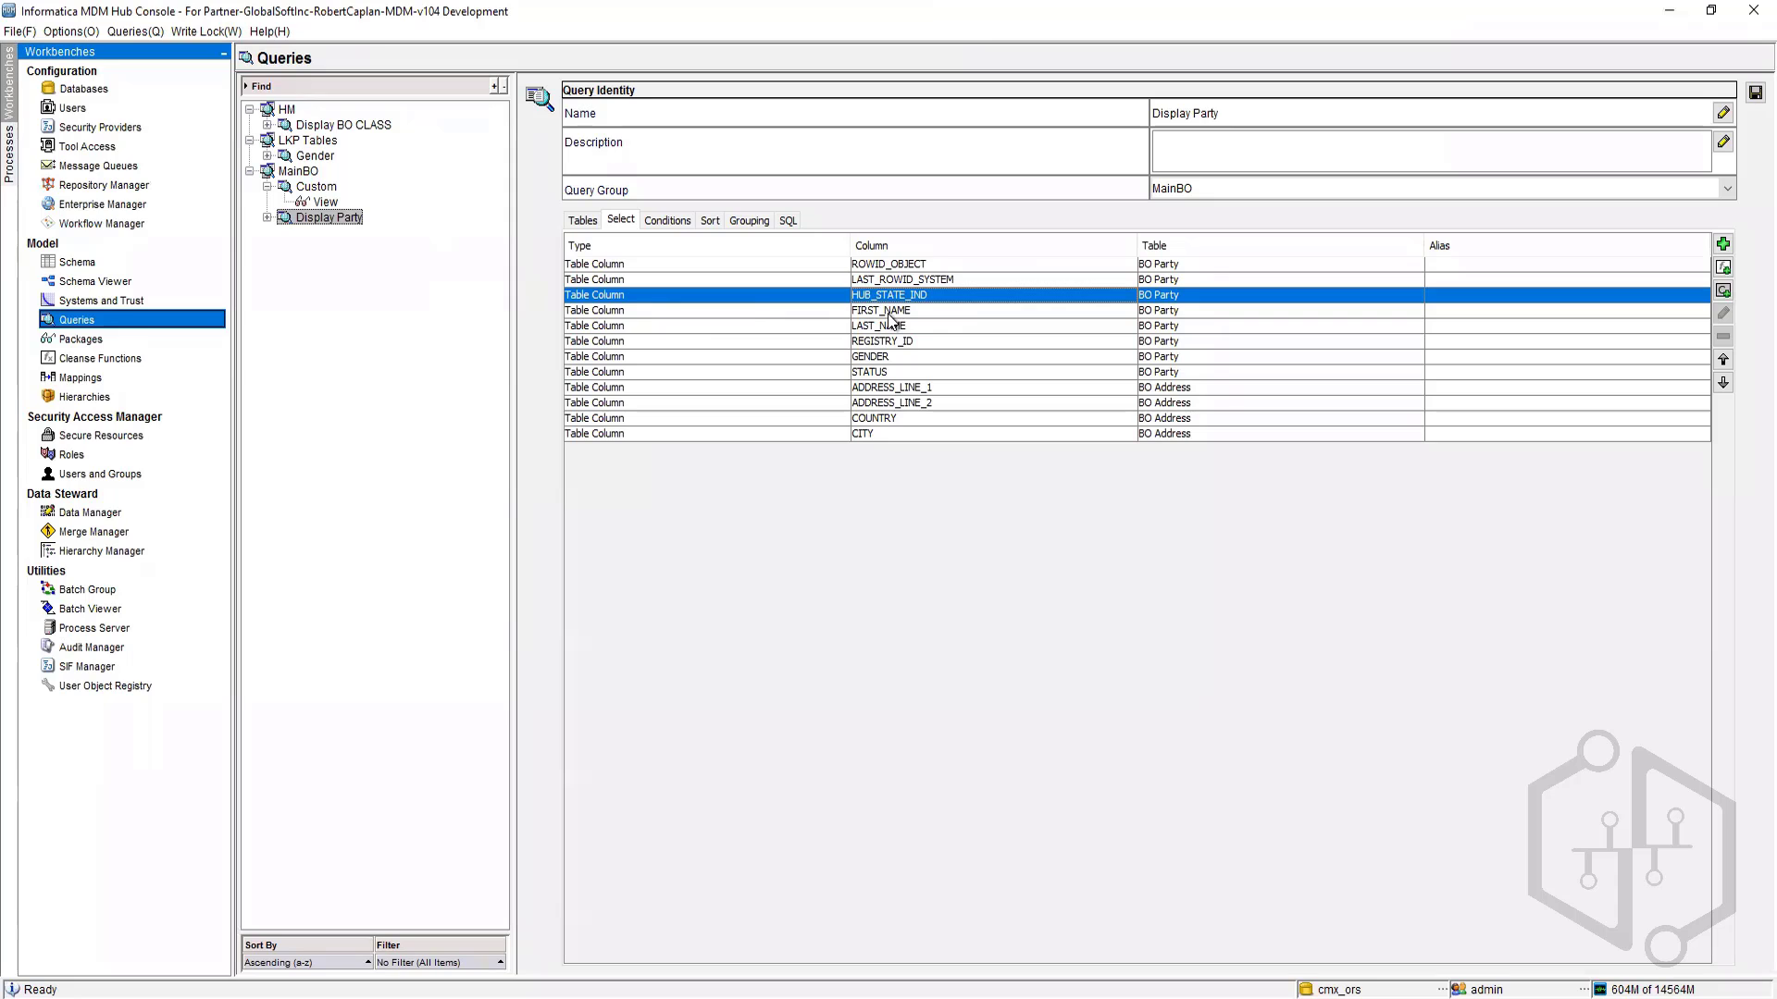
left_click(879, 389)
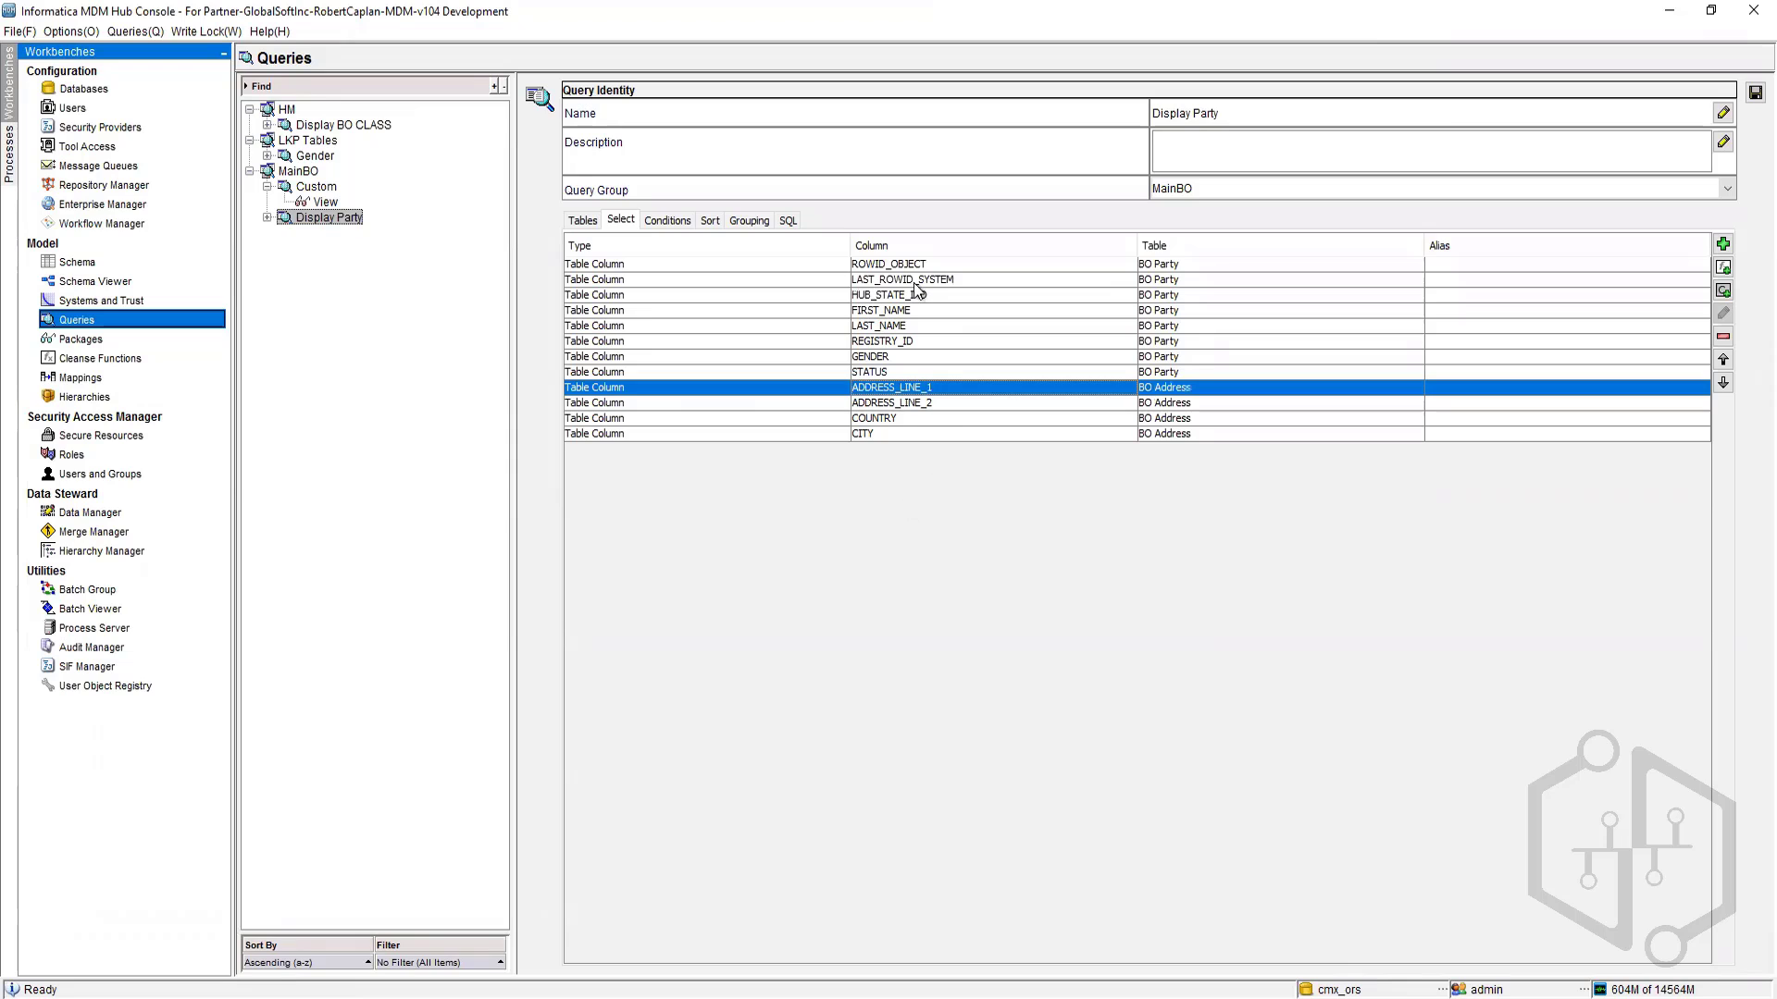
Step: Review the query's generated SQL and the list of tables available to add to the Display Party query
left_click(788, 220)
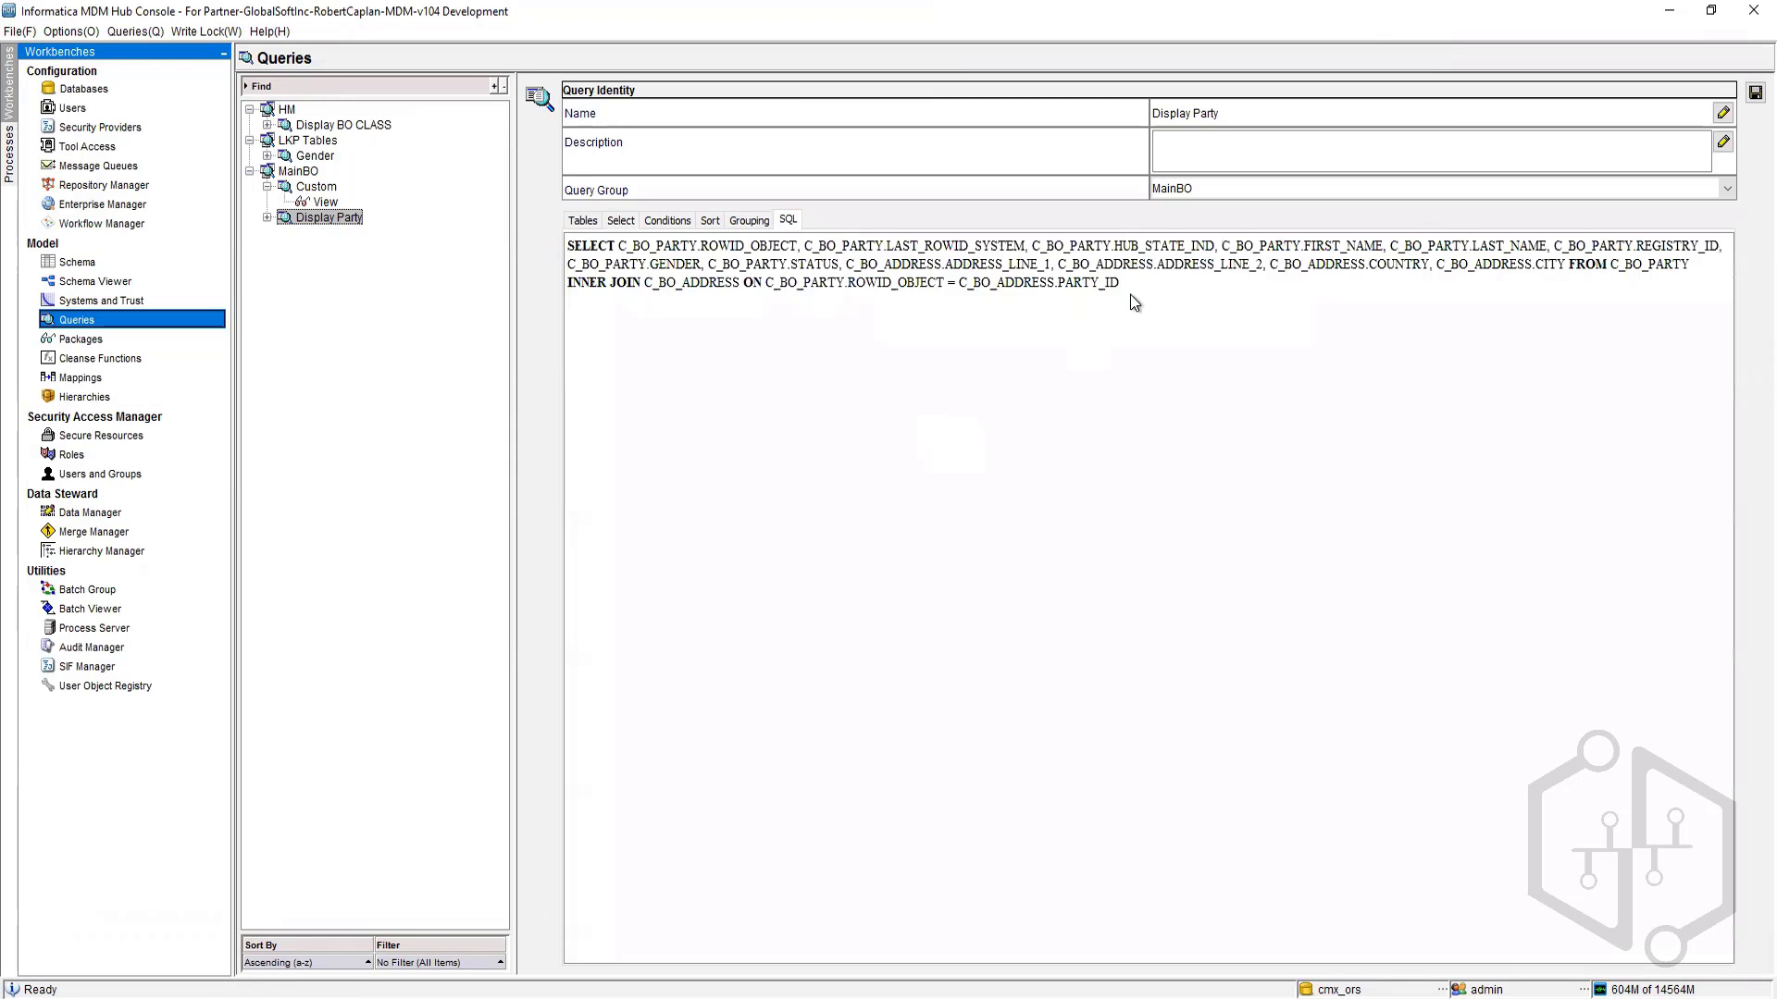
left_click_drag(1137, 280, 1057, 282)
left_click_drag(685, 257, 556, 246)
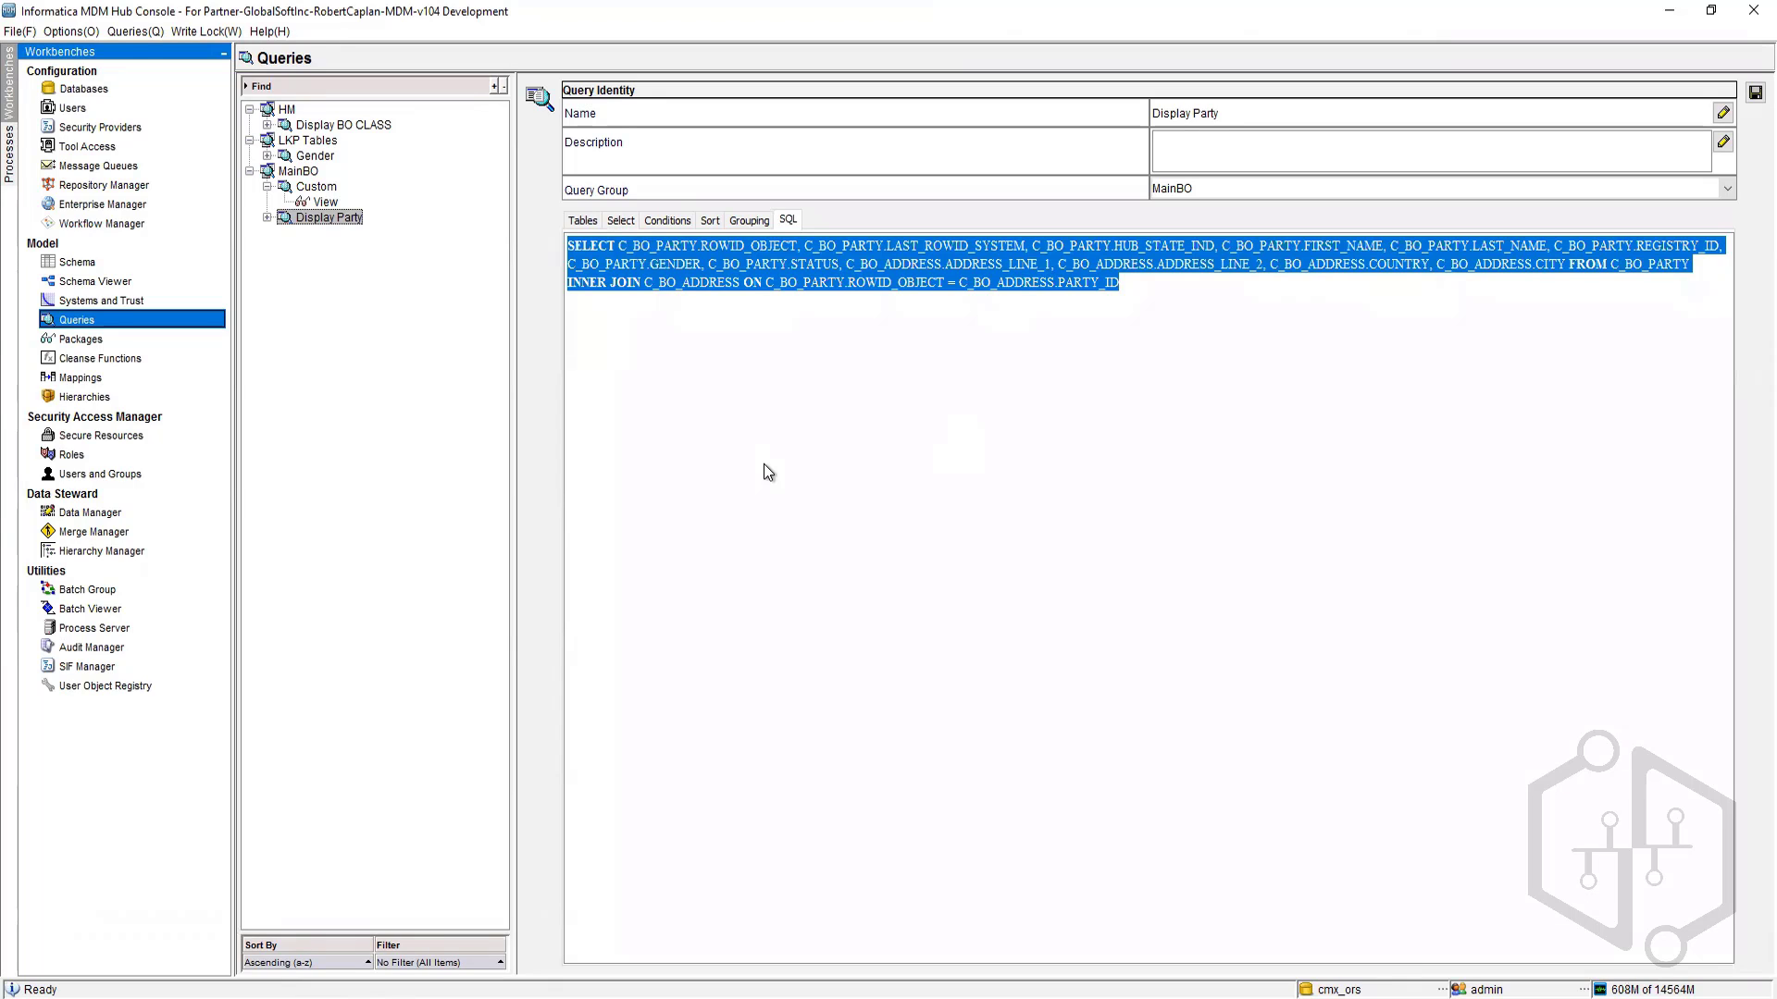
left_click(588, 223)
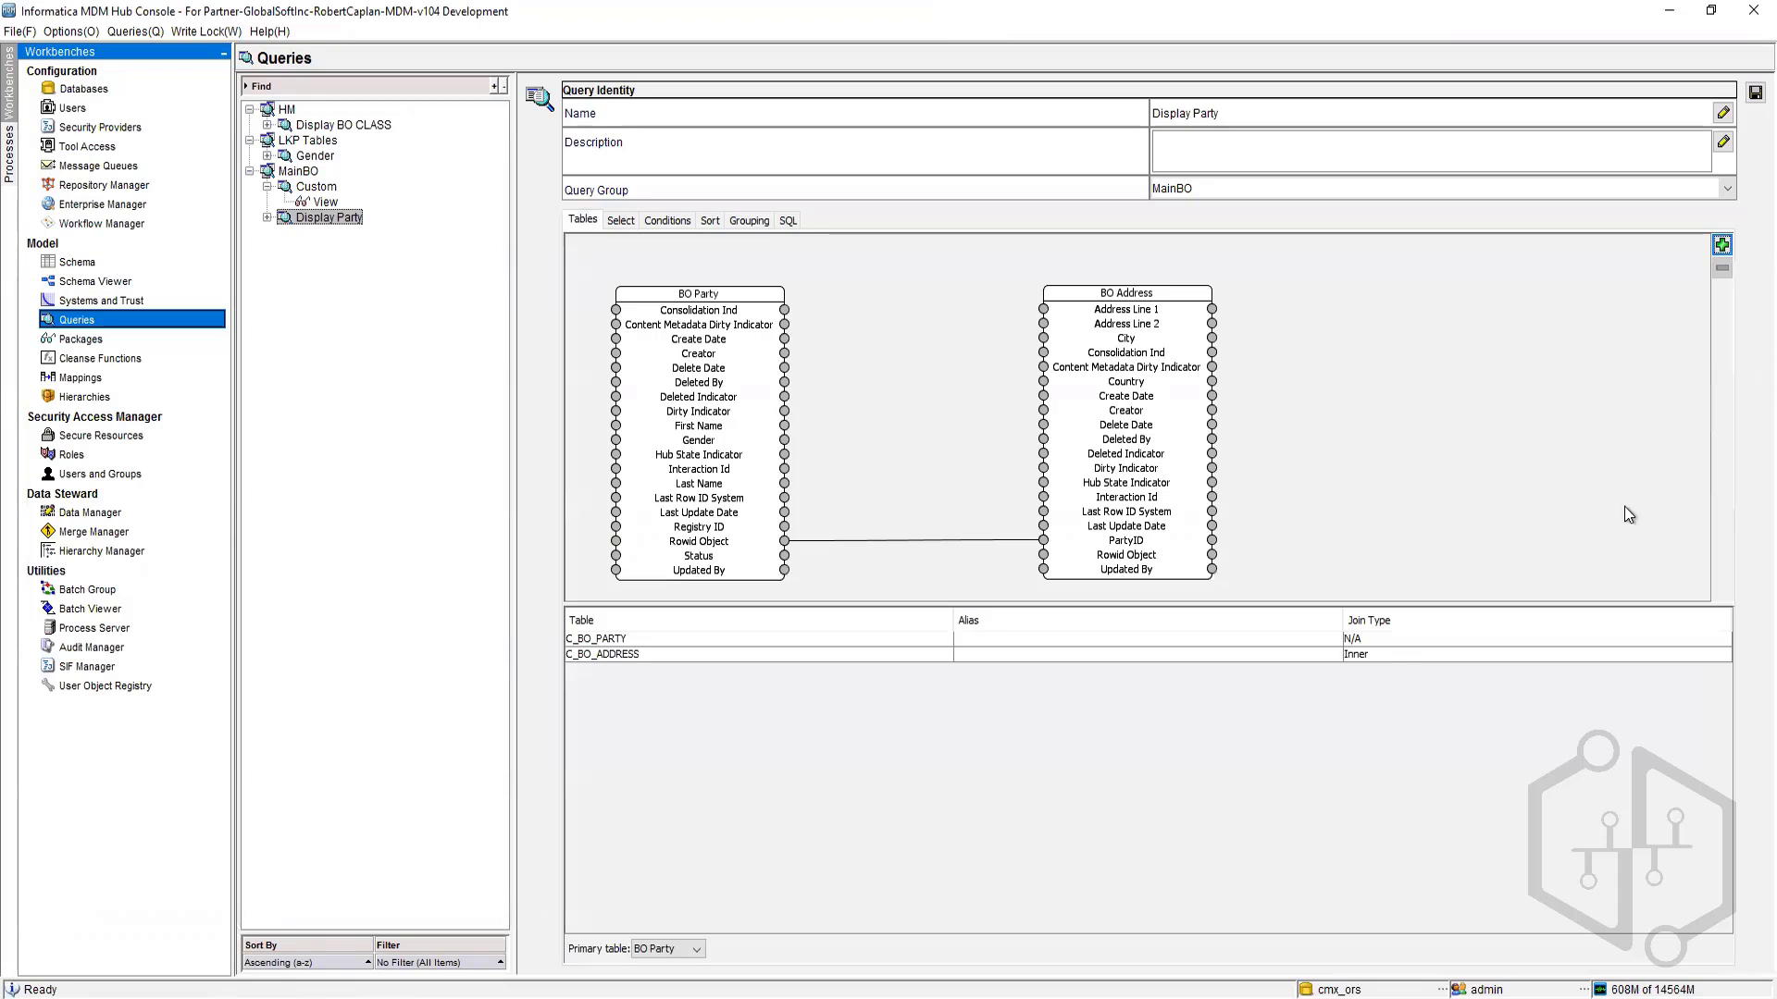
left_click(1722, 246)
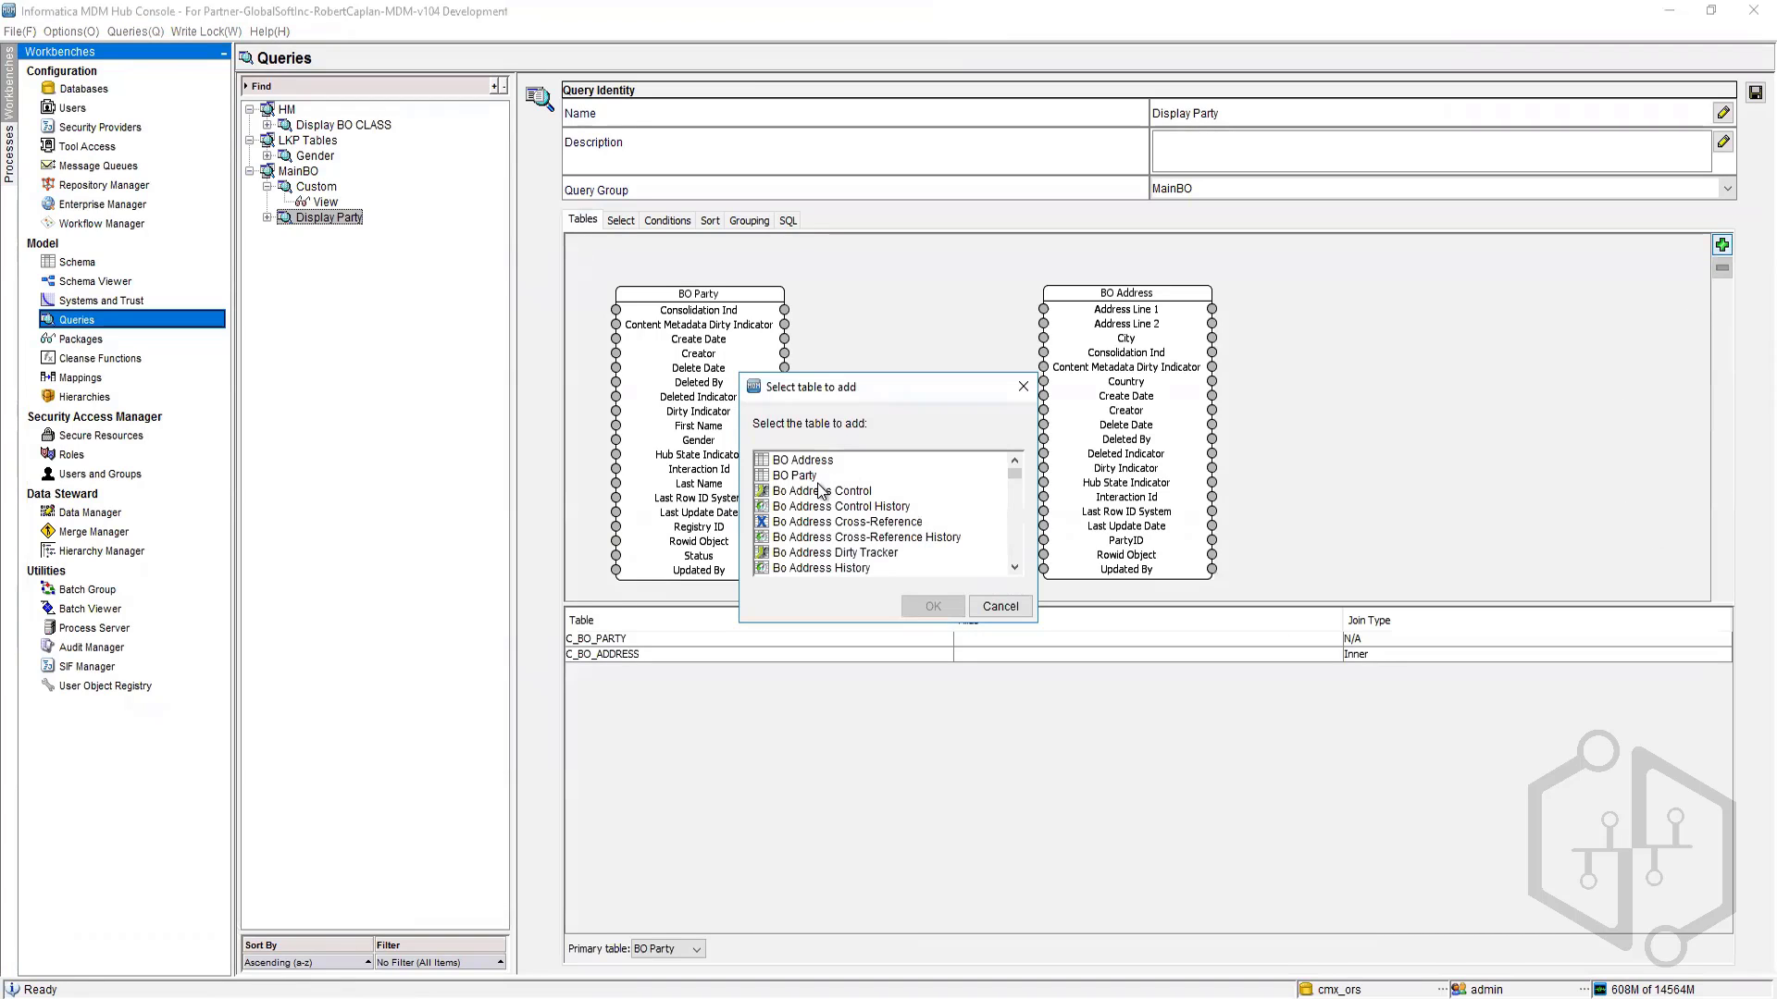
left_click(1000, 606)
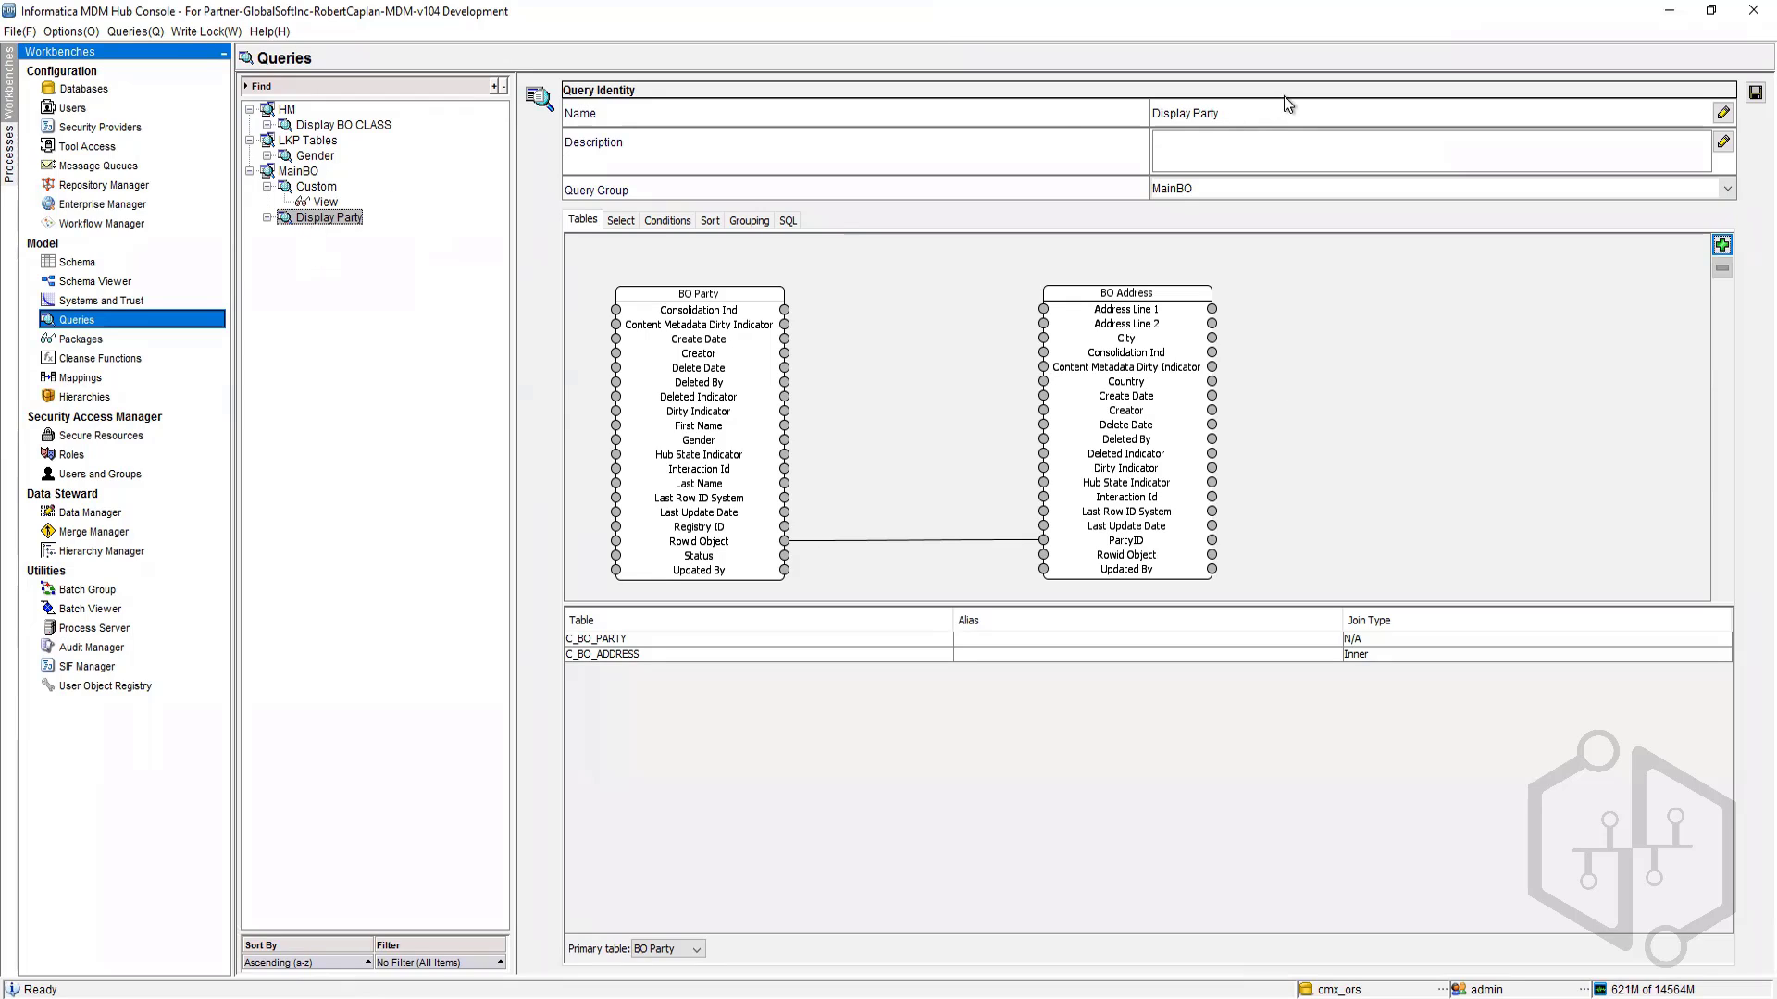
Step: Rename the query as Display Party Whole Record and save it
double_click(1251, 112)
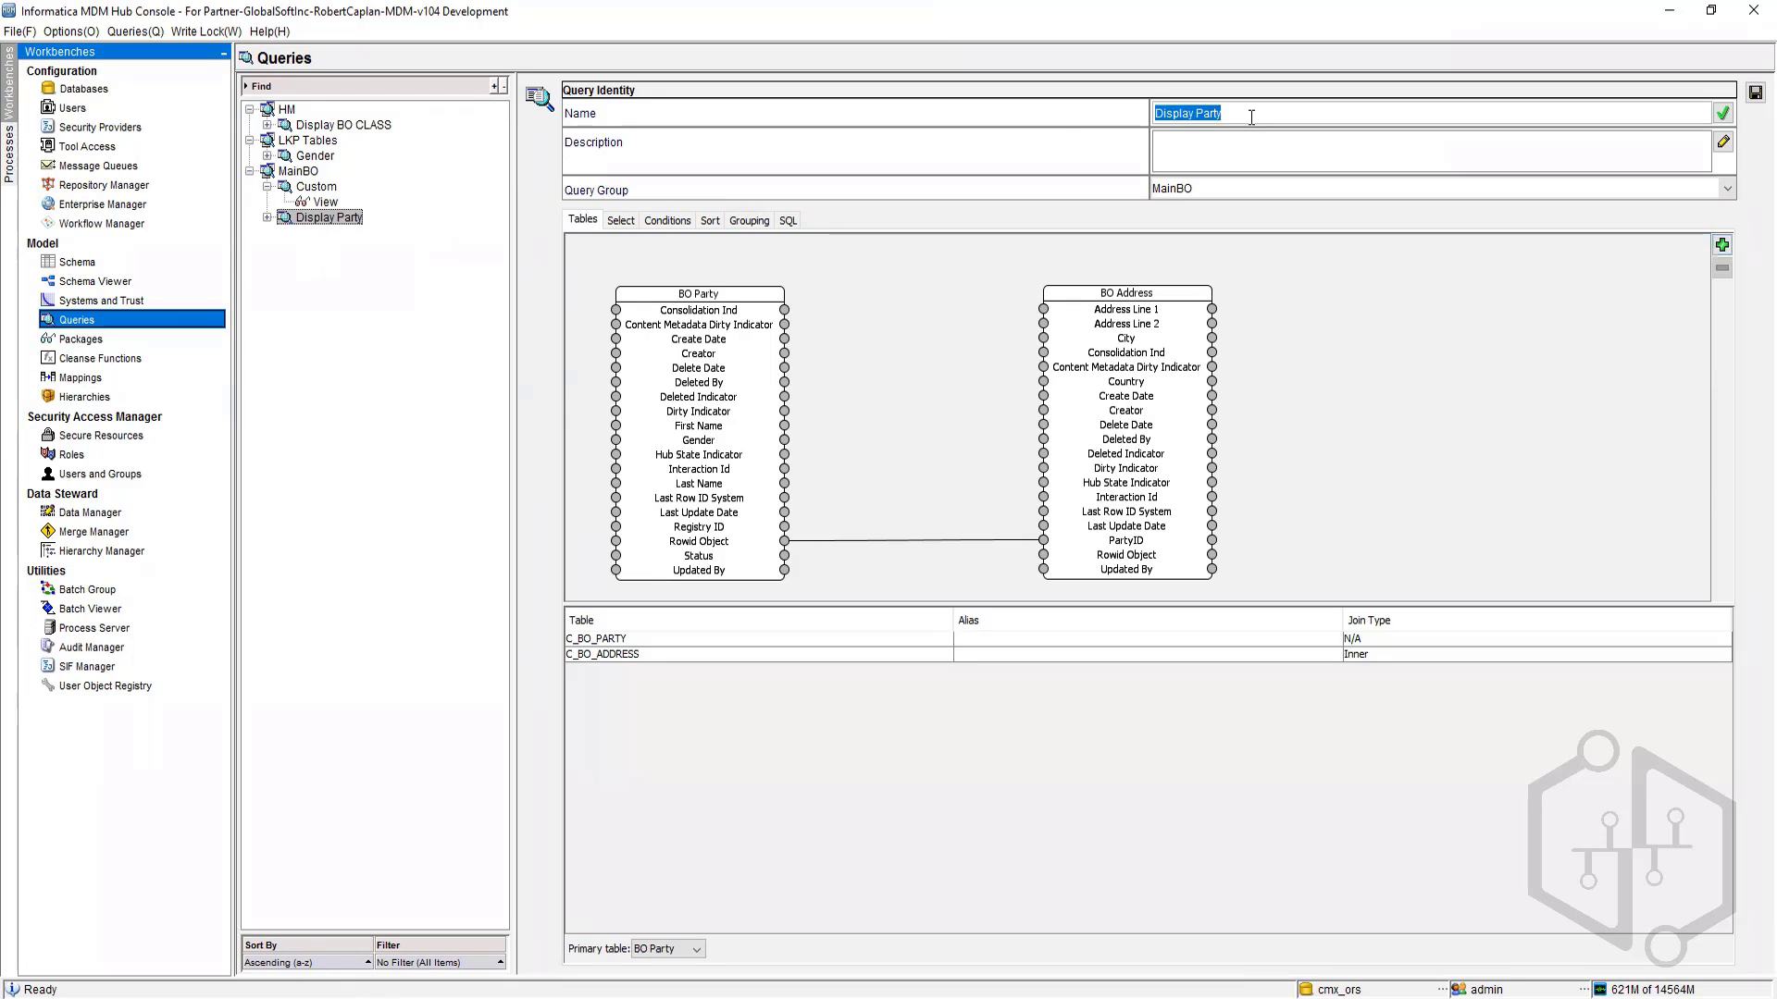
left_click(1251, 117)
type("Records")
type(" Whole")
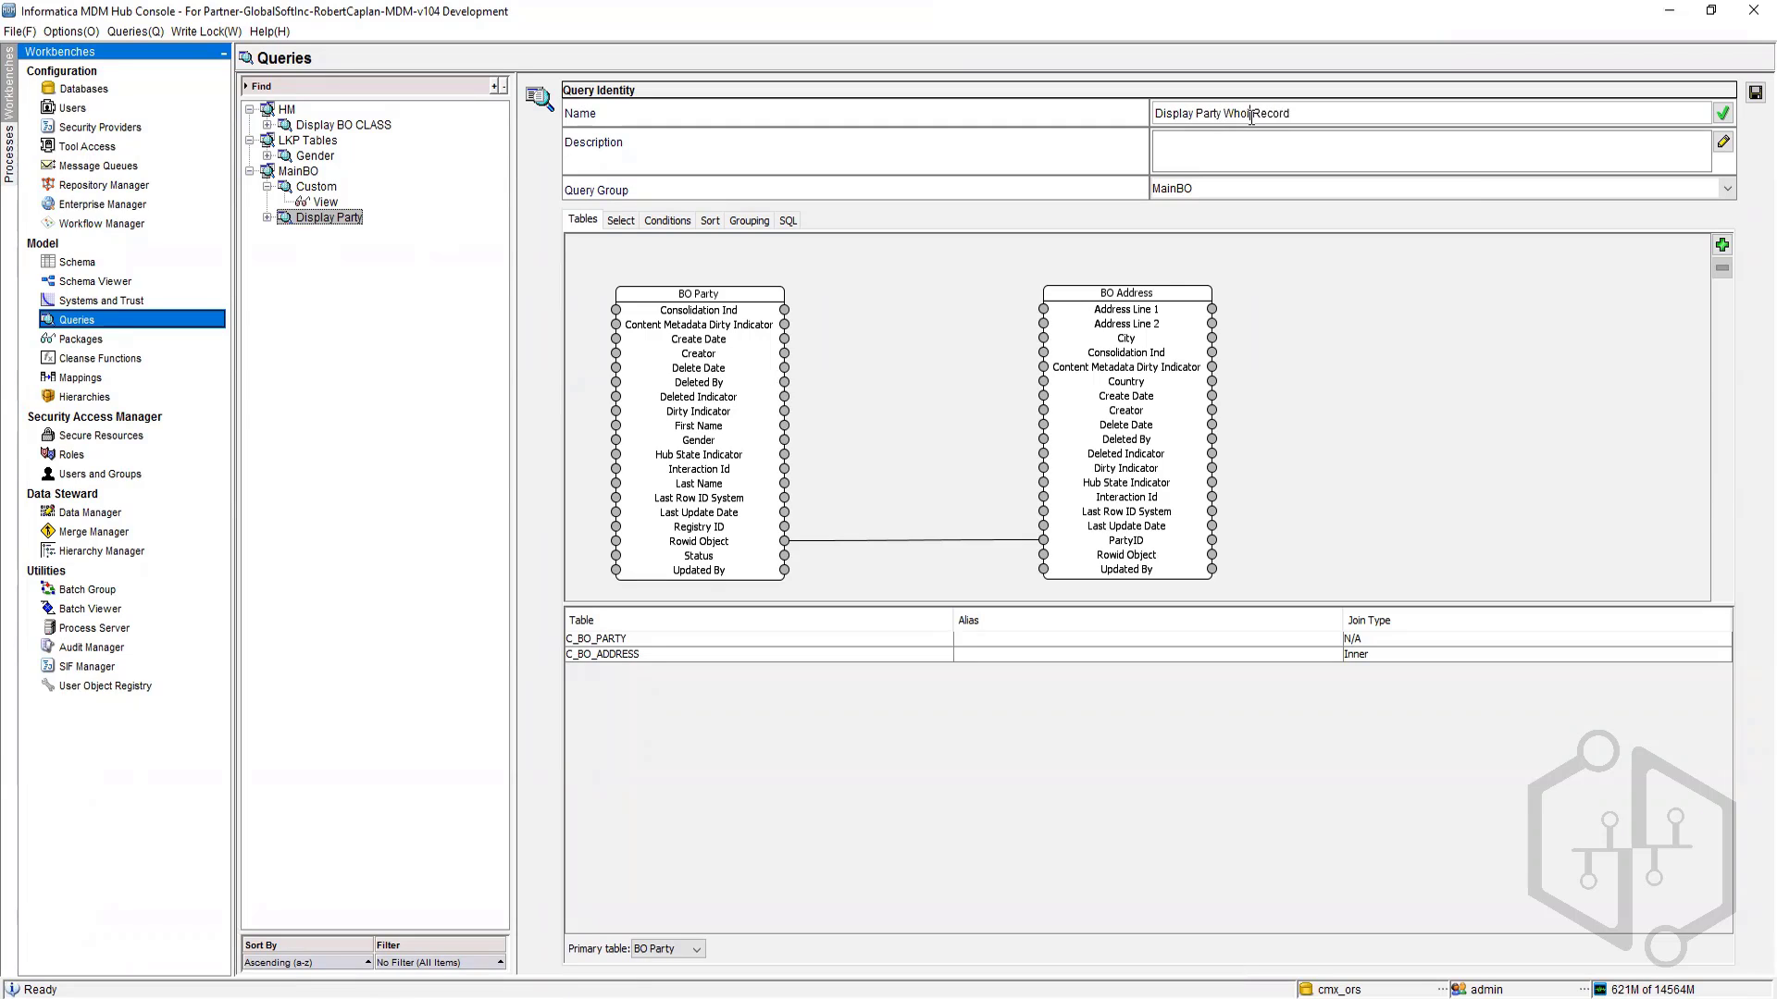
left_click(1754, 92)
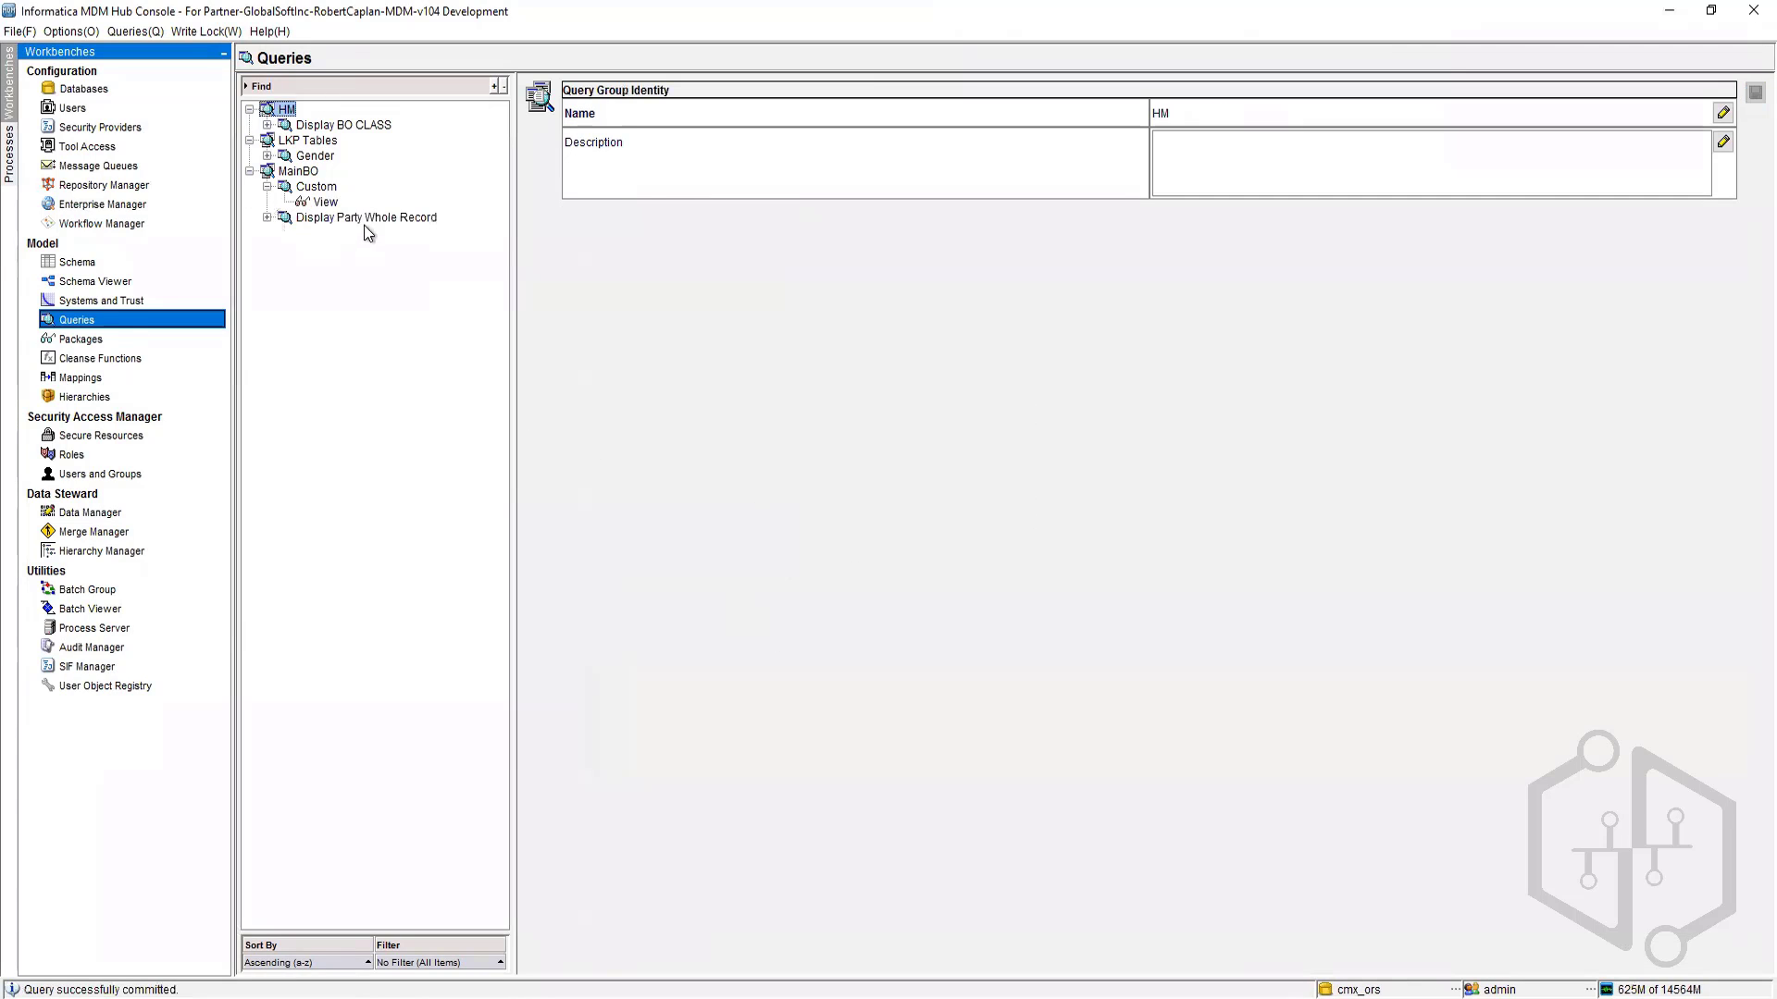
Step: Separate the overlapping BO Address table in the query's table diagram and save the changed query properties
left_click(365, 222)
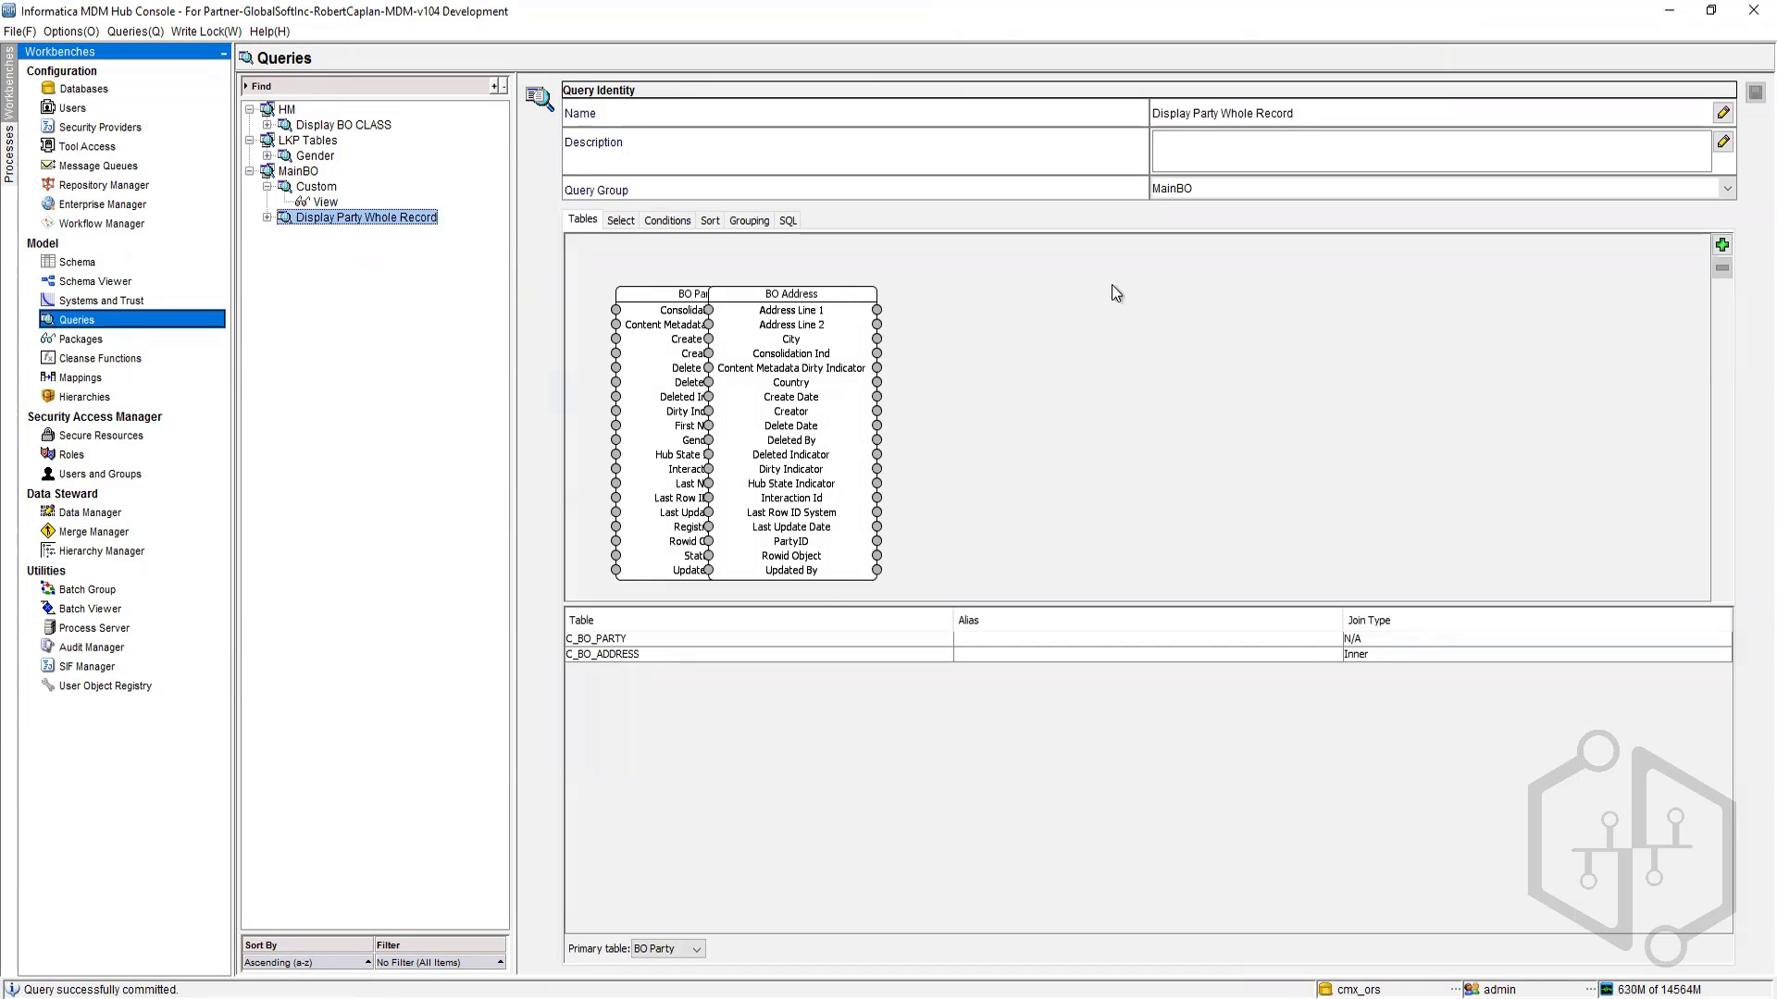
left_click_drag(799, 293, 987, 280)
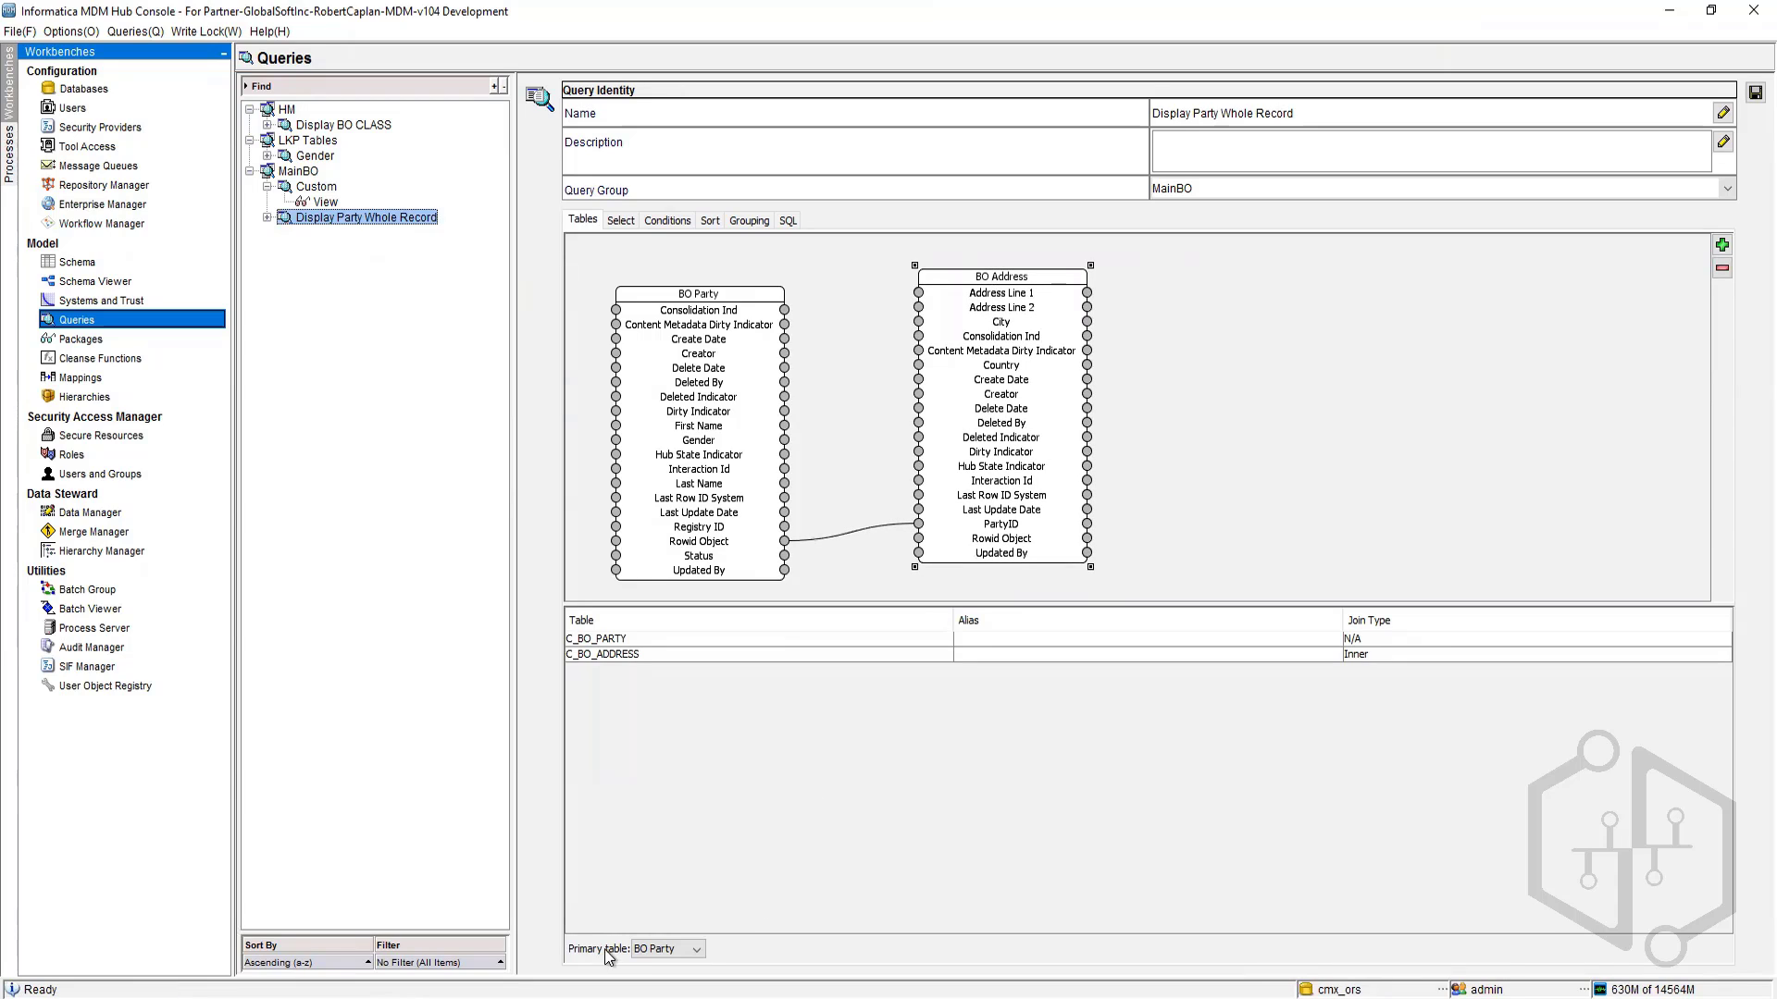
left_click(1440, 658)
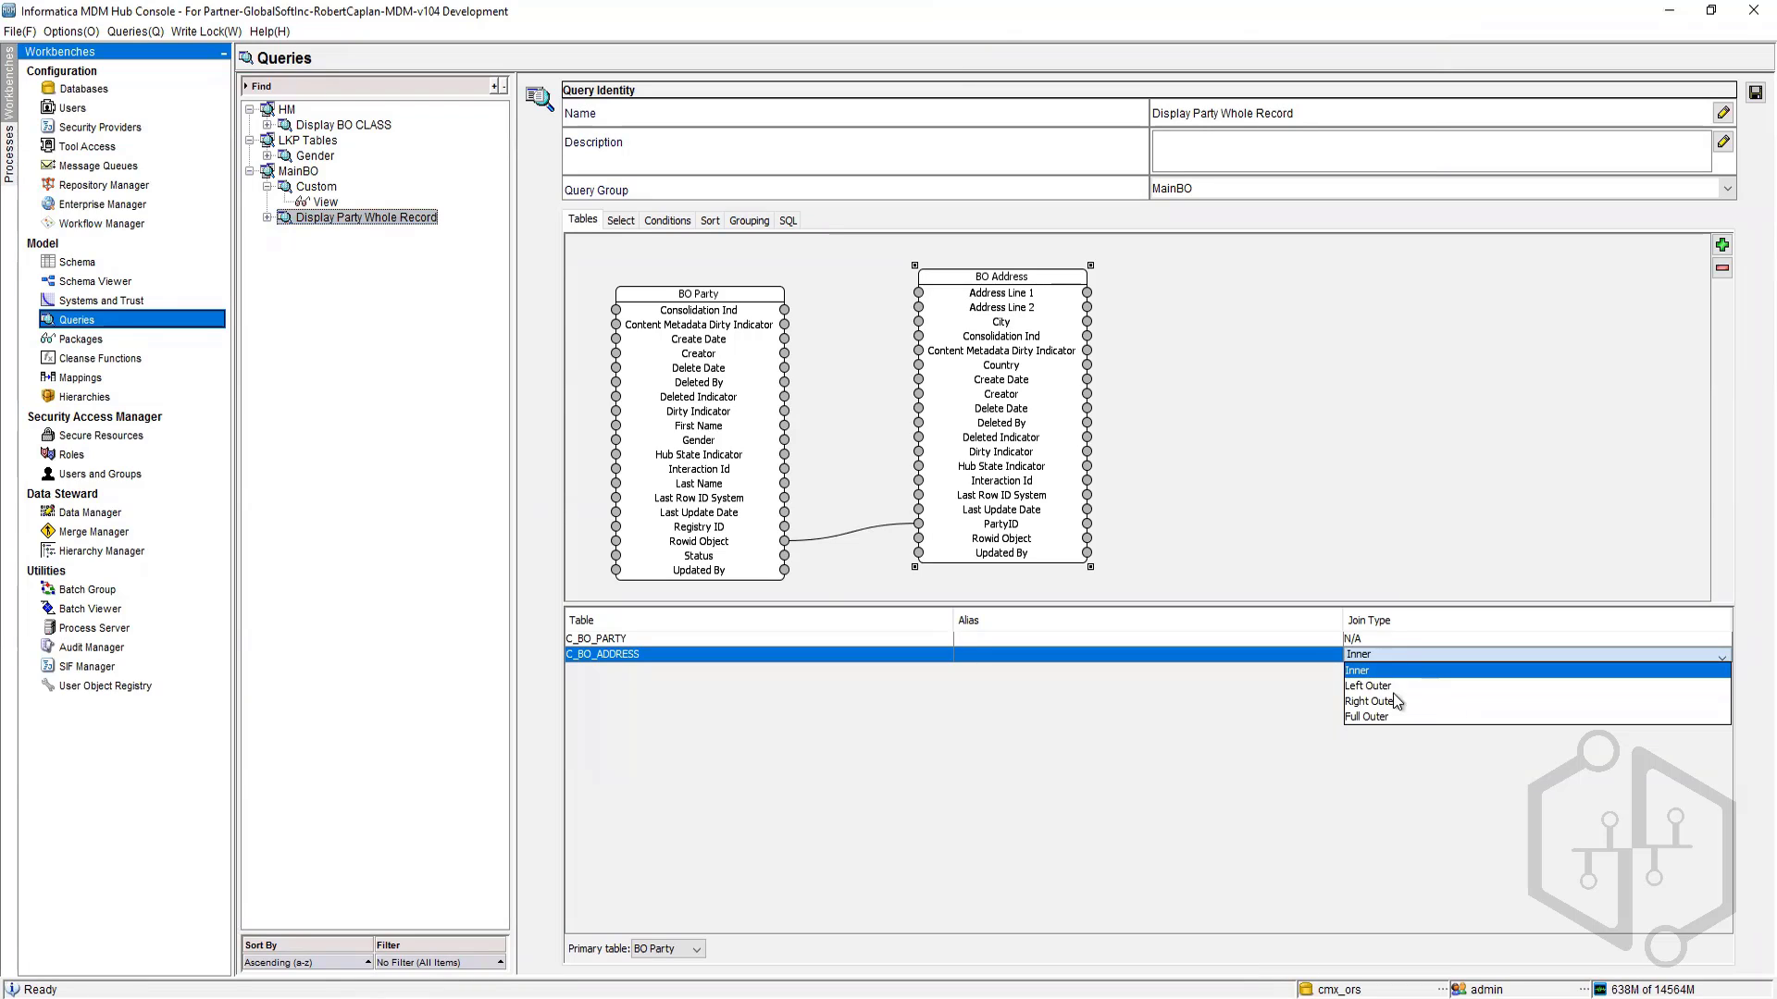
left_click(1106, 727)
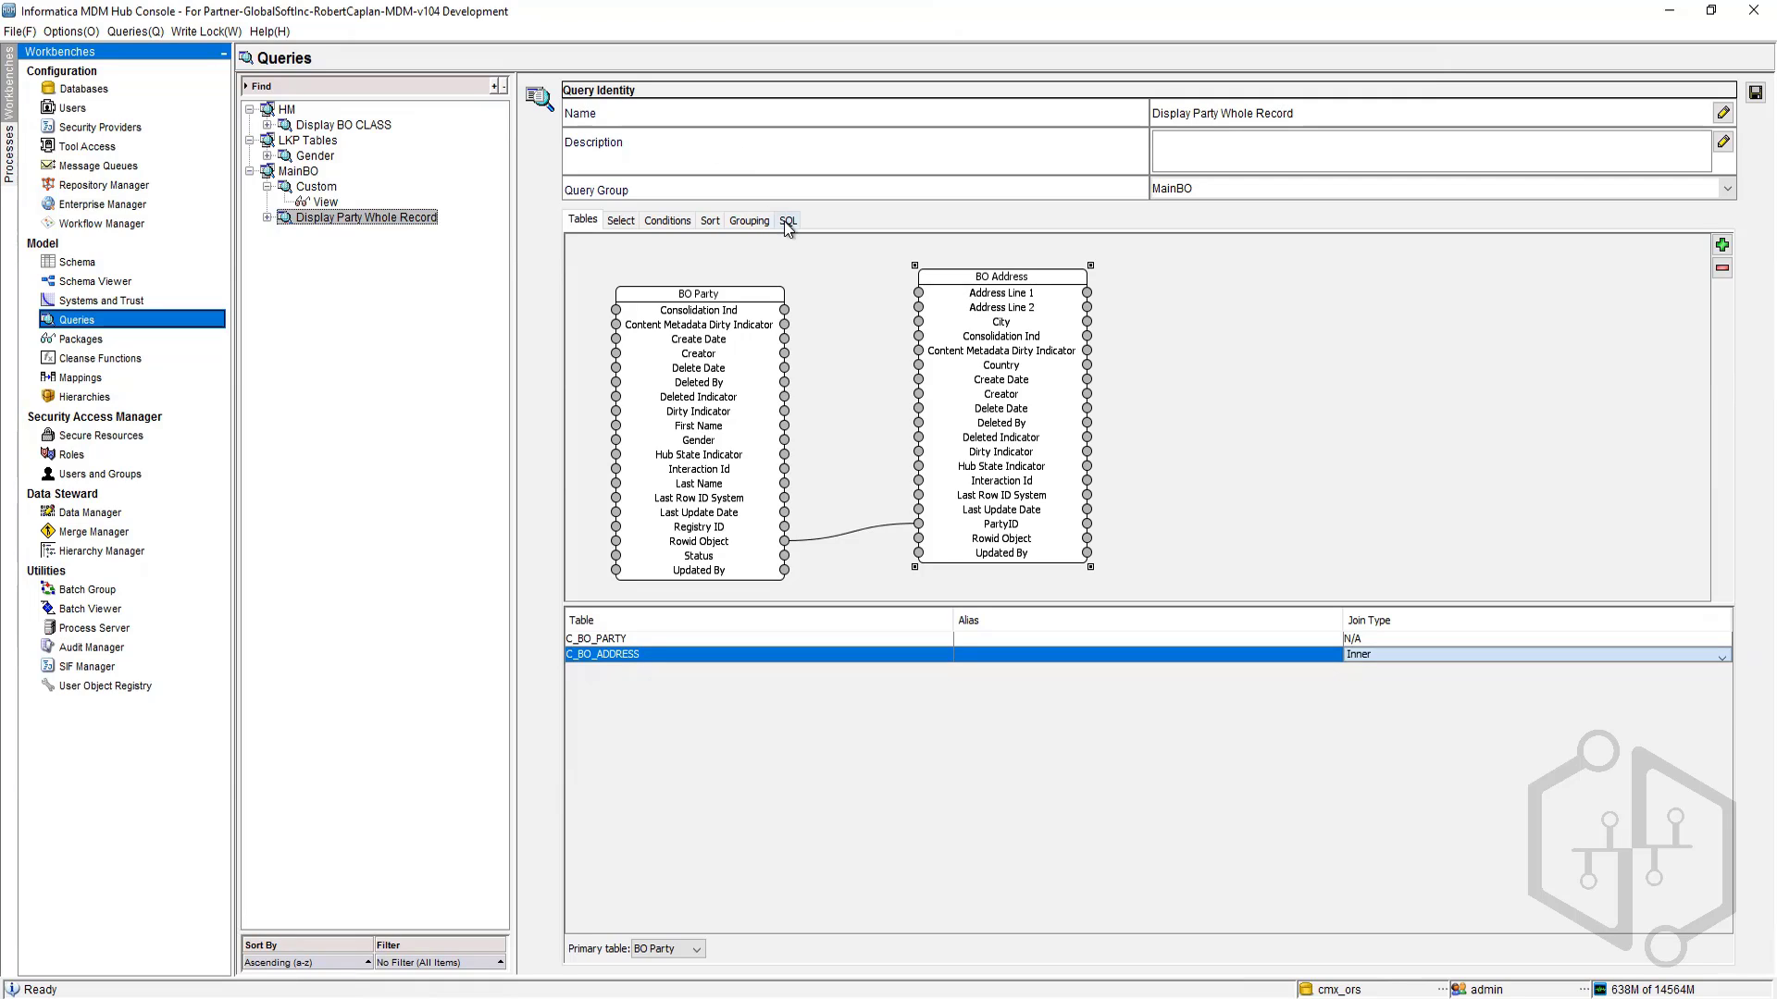
left_click(365, 410)
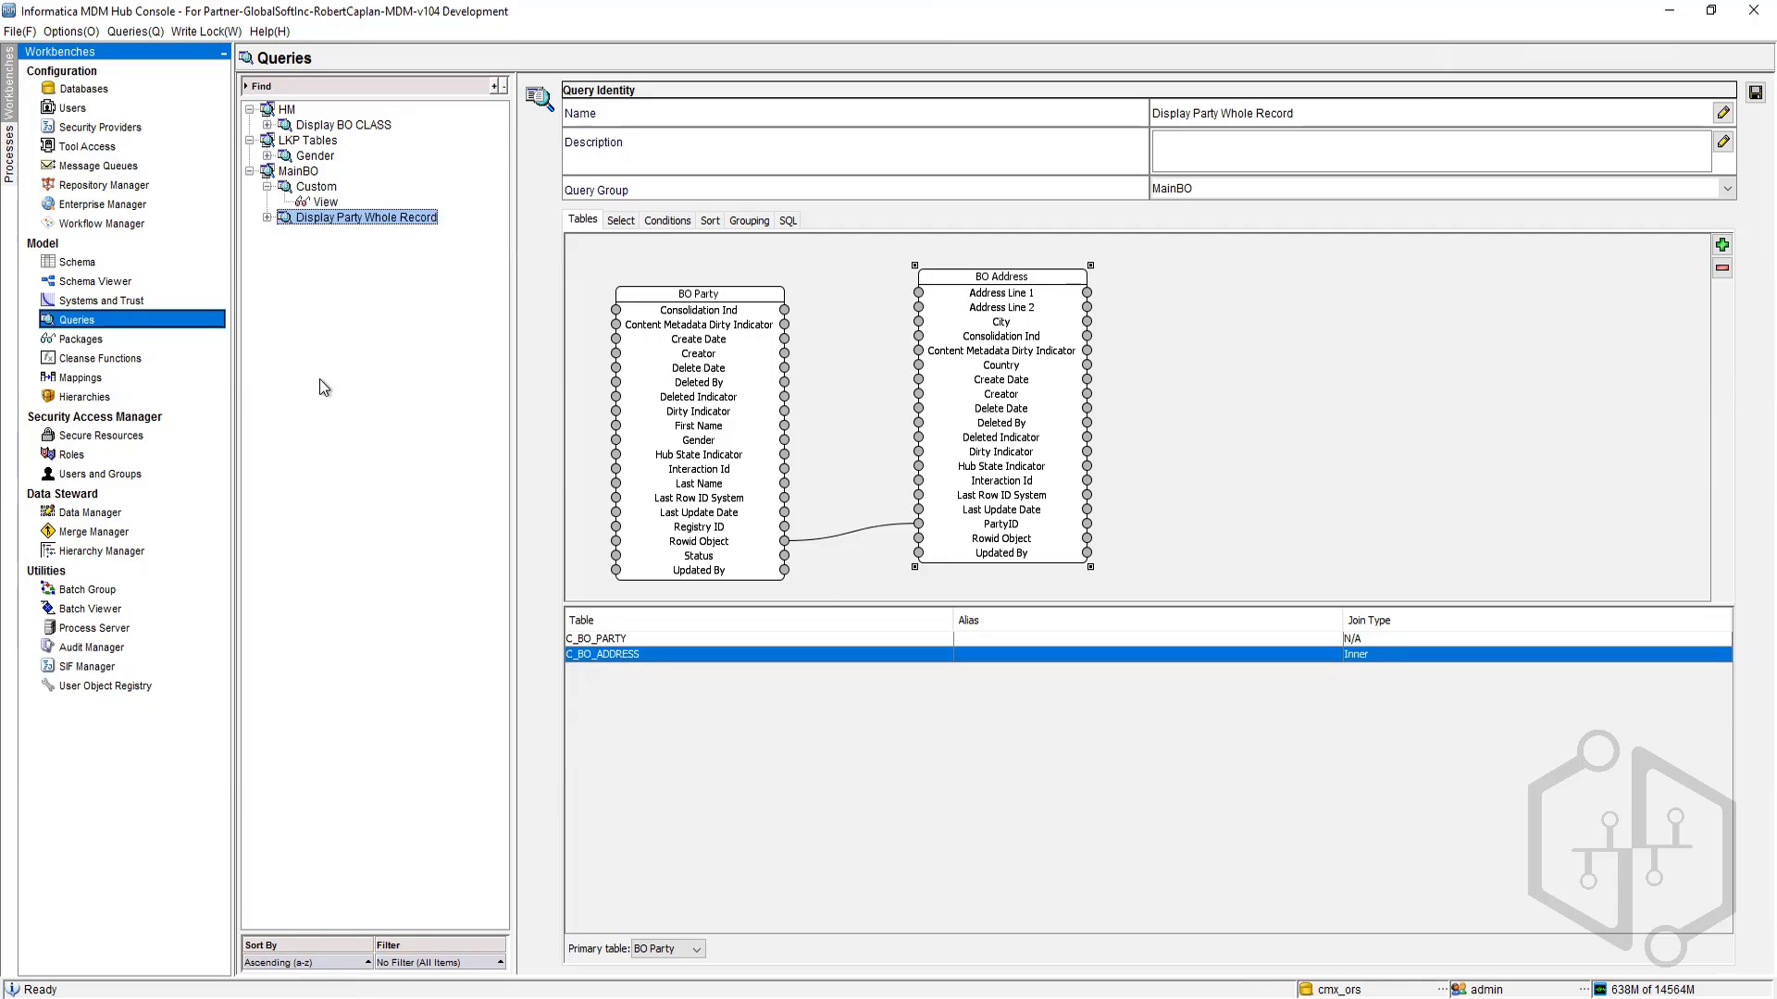
left_click(299, 173)
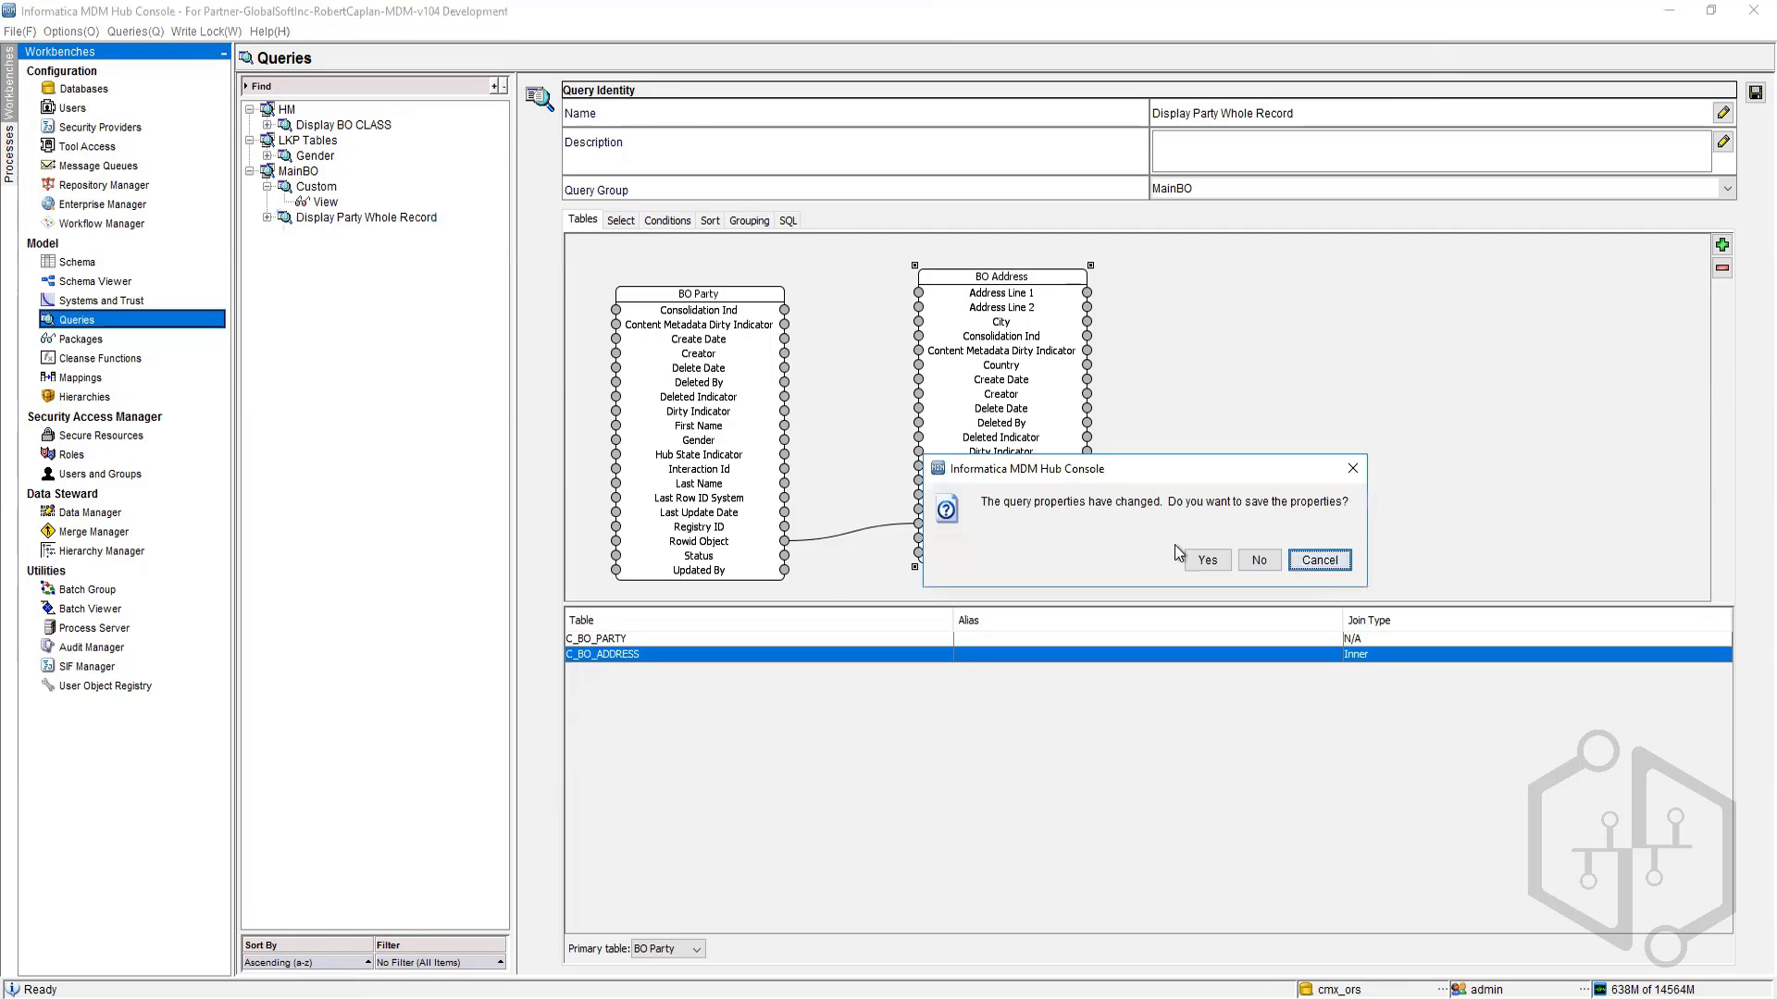
left_click(1211, 560)
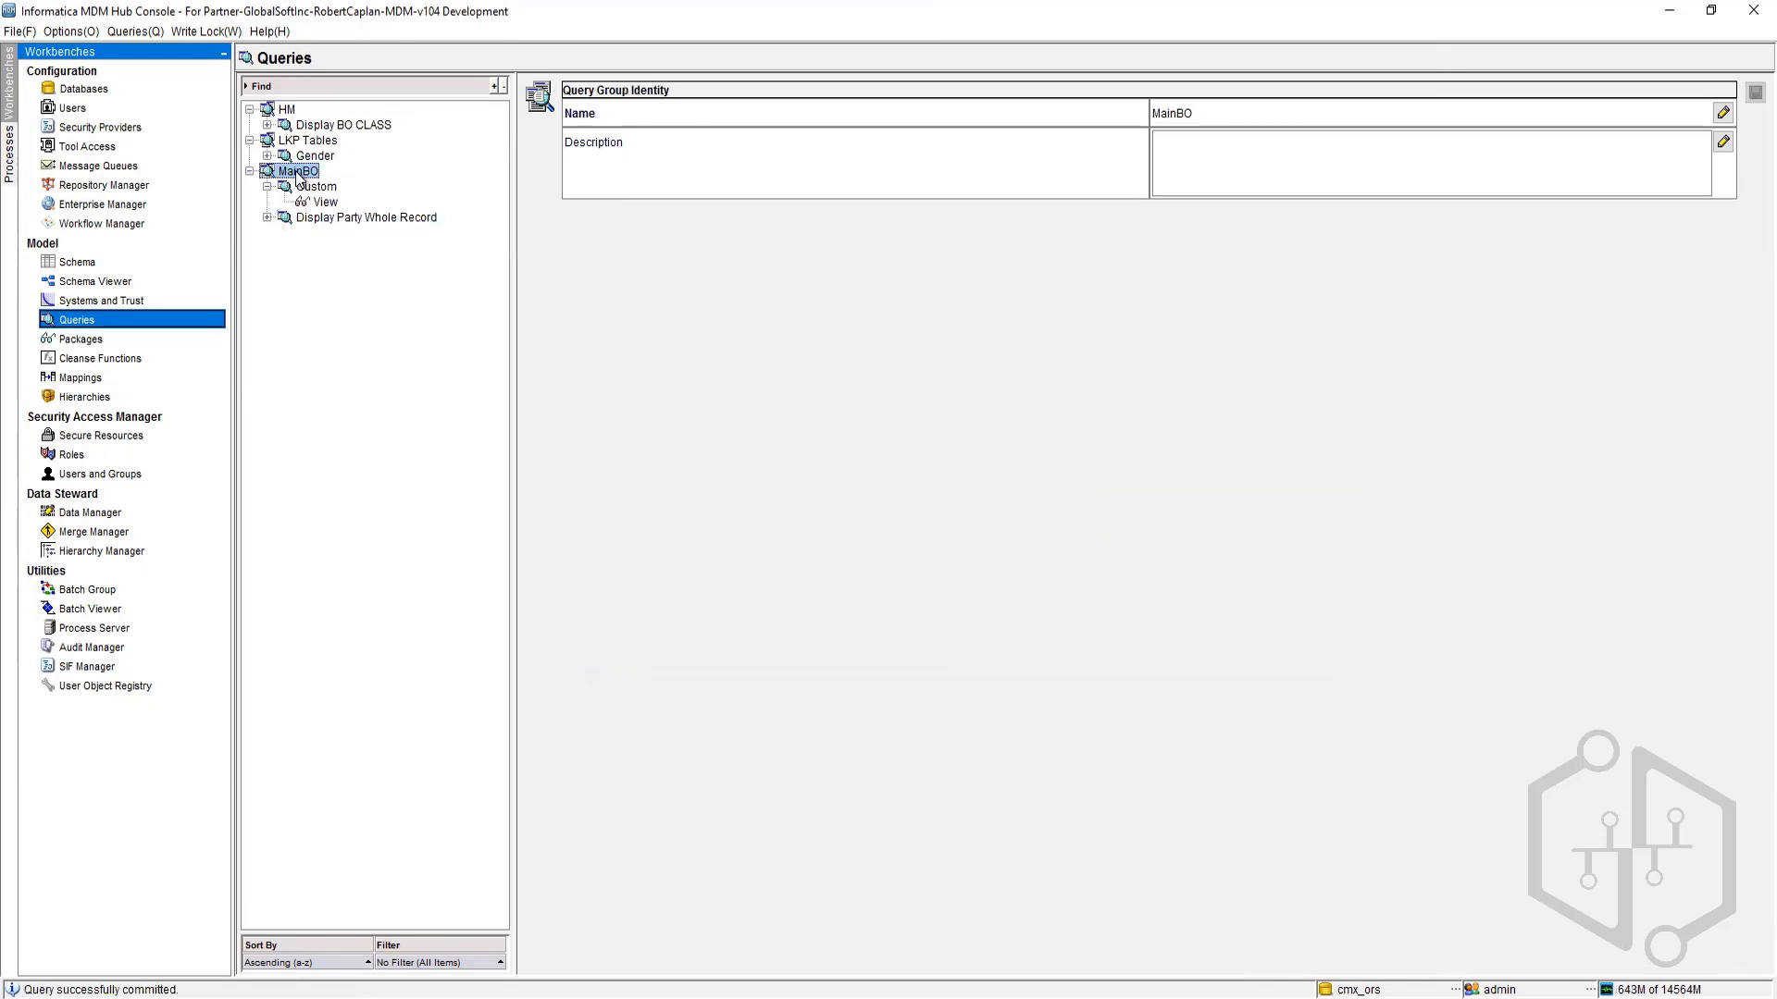
Step: Create a new MainBO query named BO PARTY with BO Party as its primary table and default columns
right_click(298, 172)
key("Return")
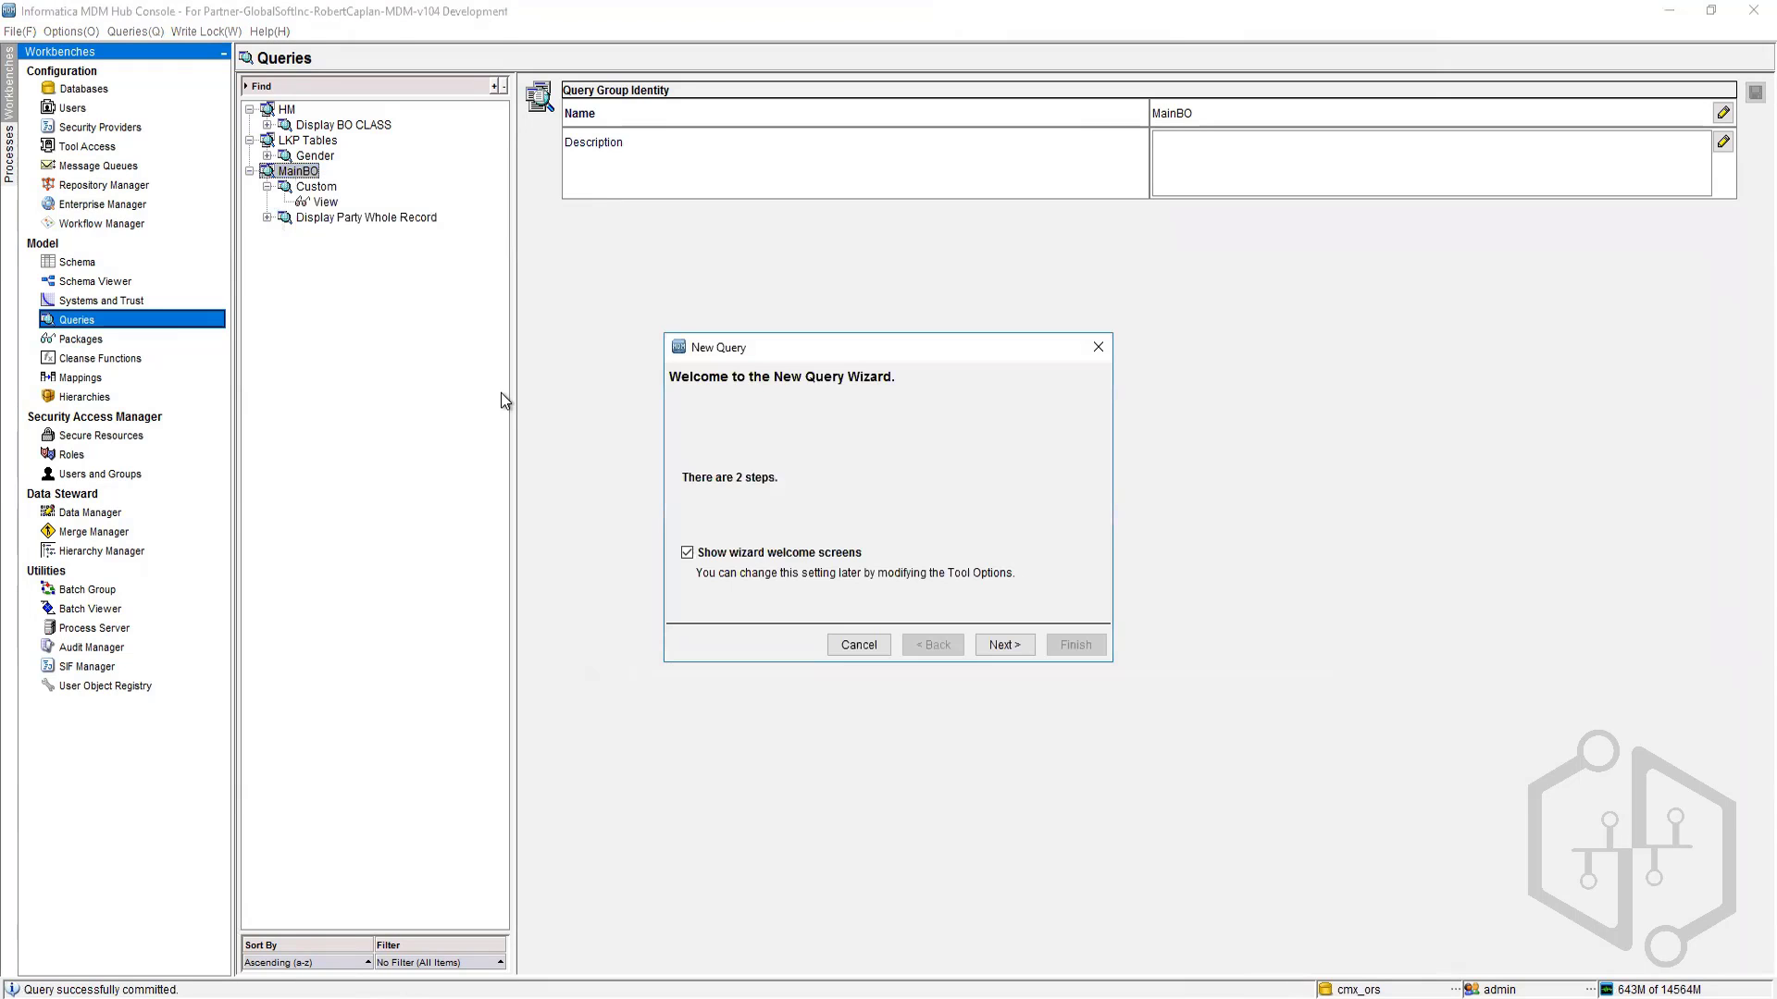
left_click(1014, 653)
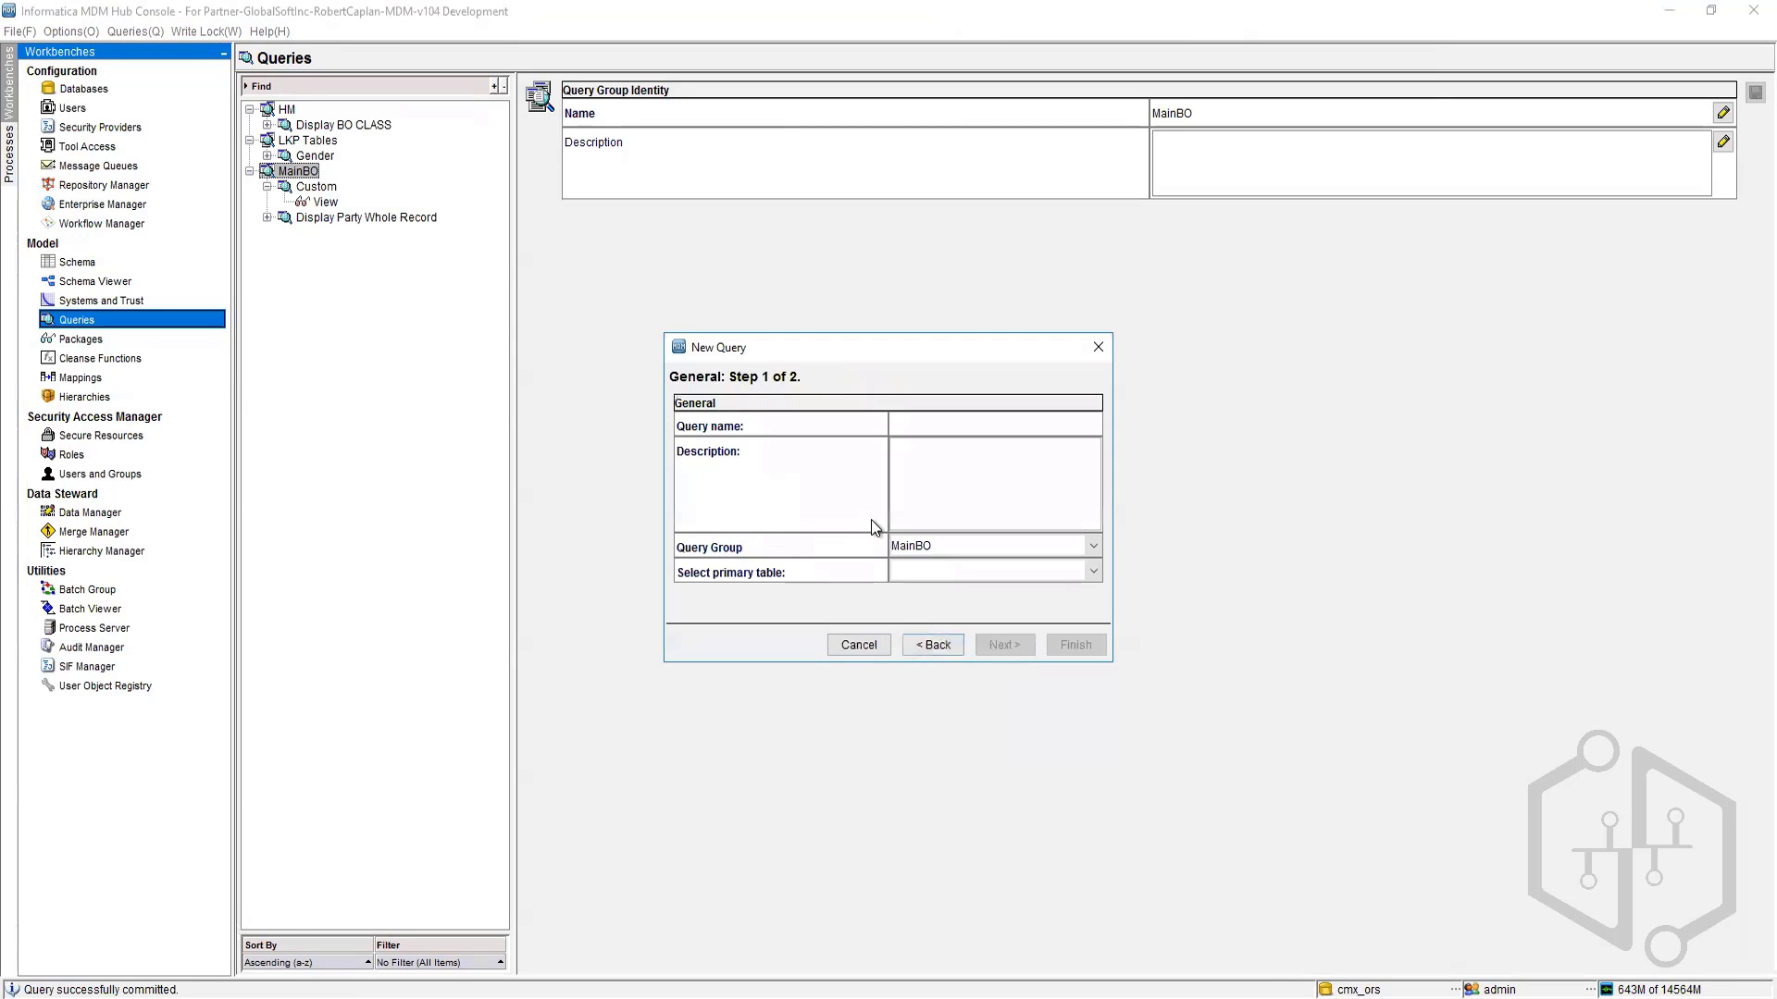
type("an")
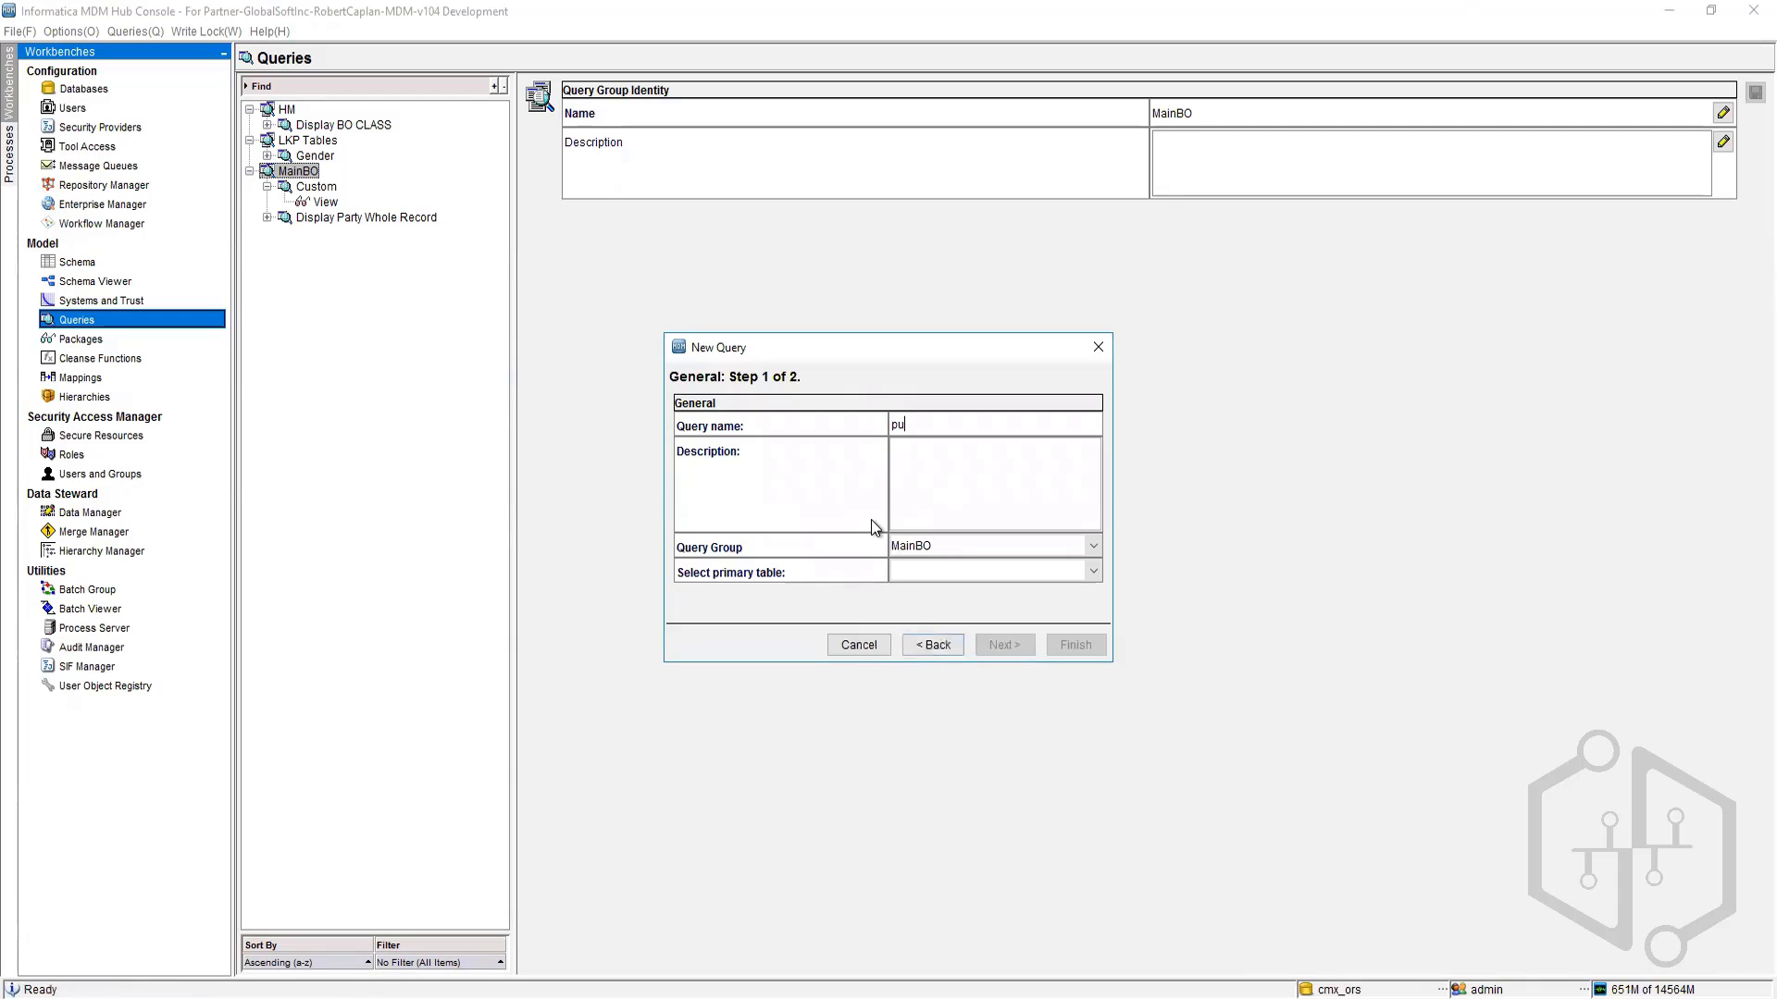
key("BackSpace")
key("BackSpace")
type("BO PARTY")
left_click(967, 573)
left_click(931, 633)
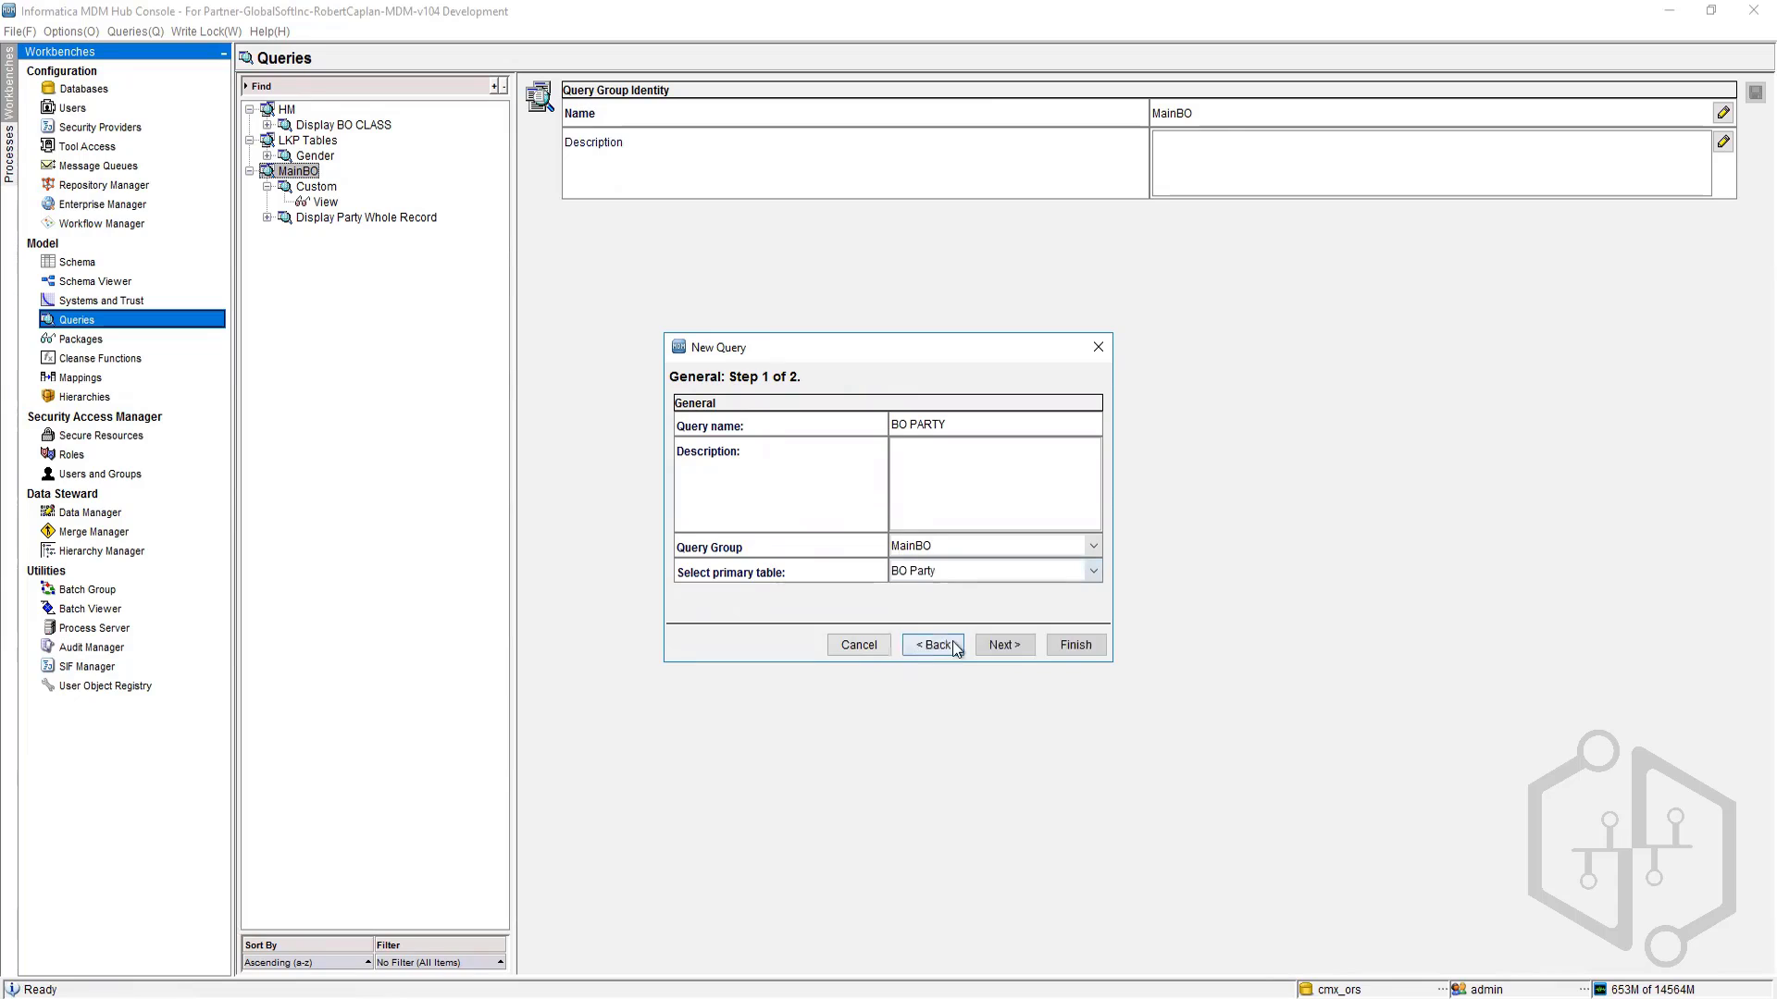
left_click(1004, 645)
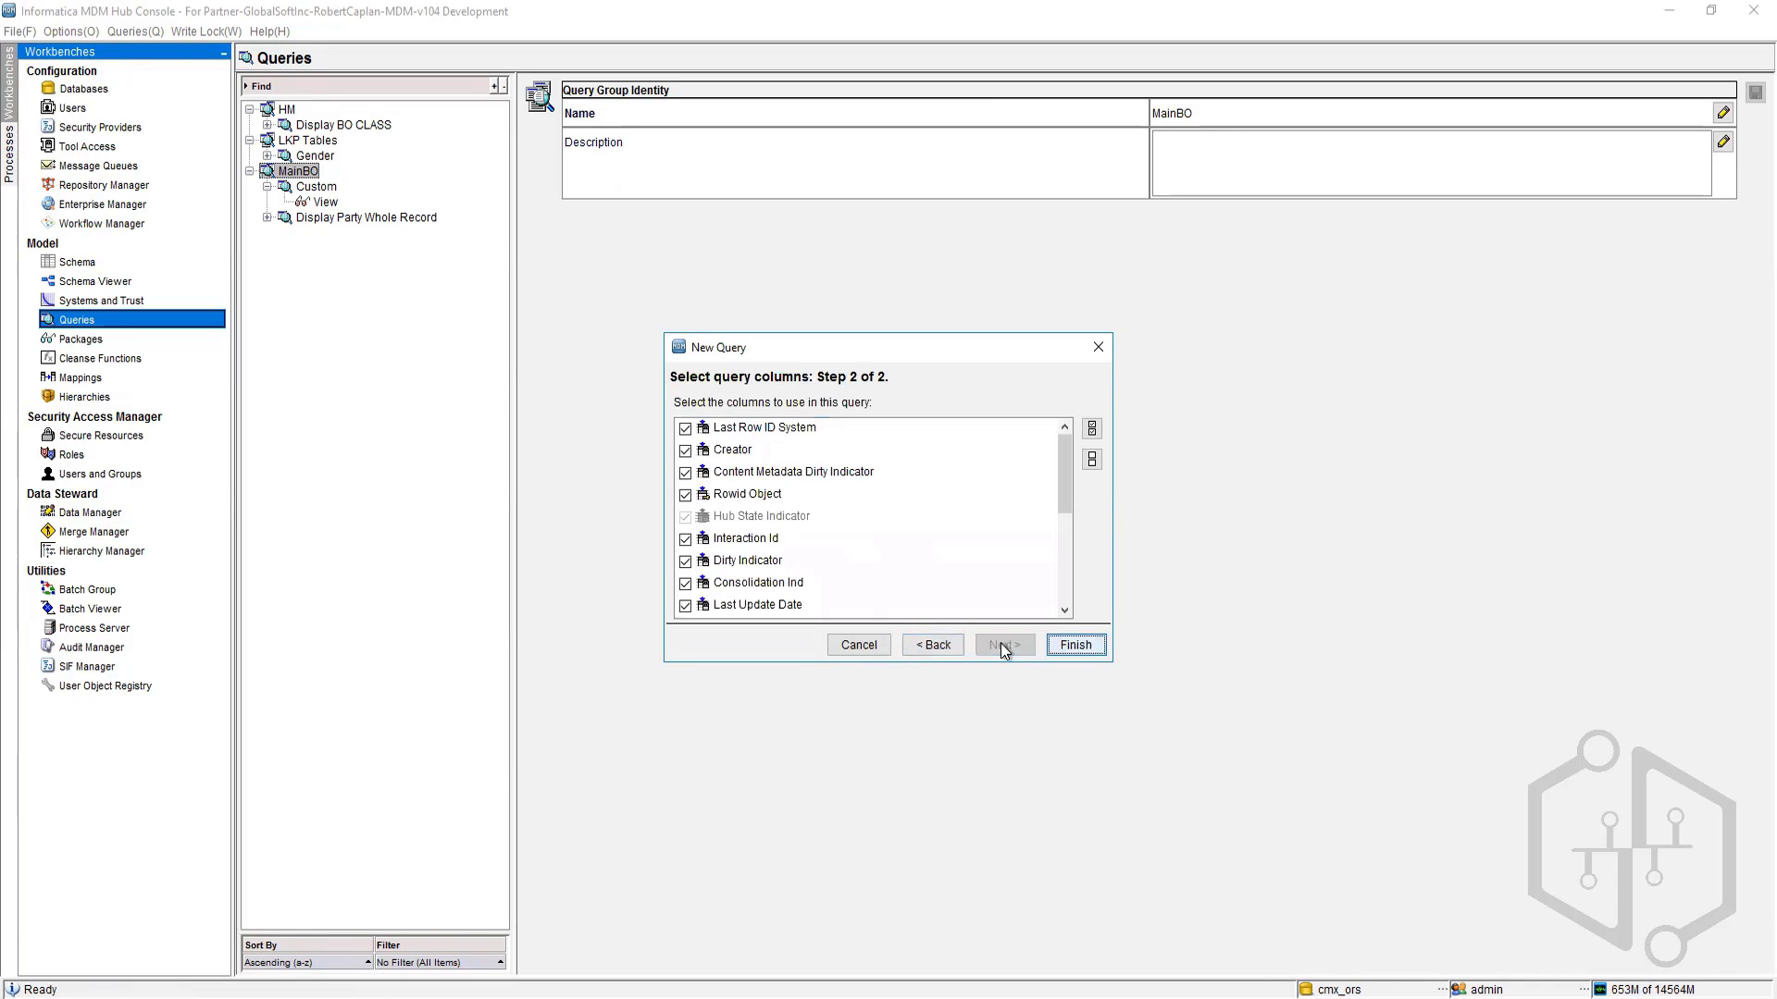
left_click(1074, 646)
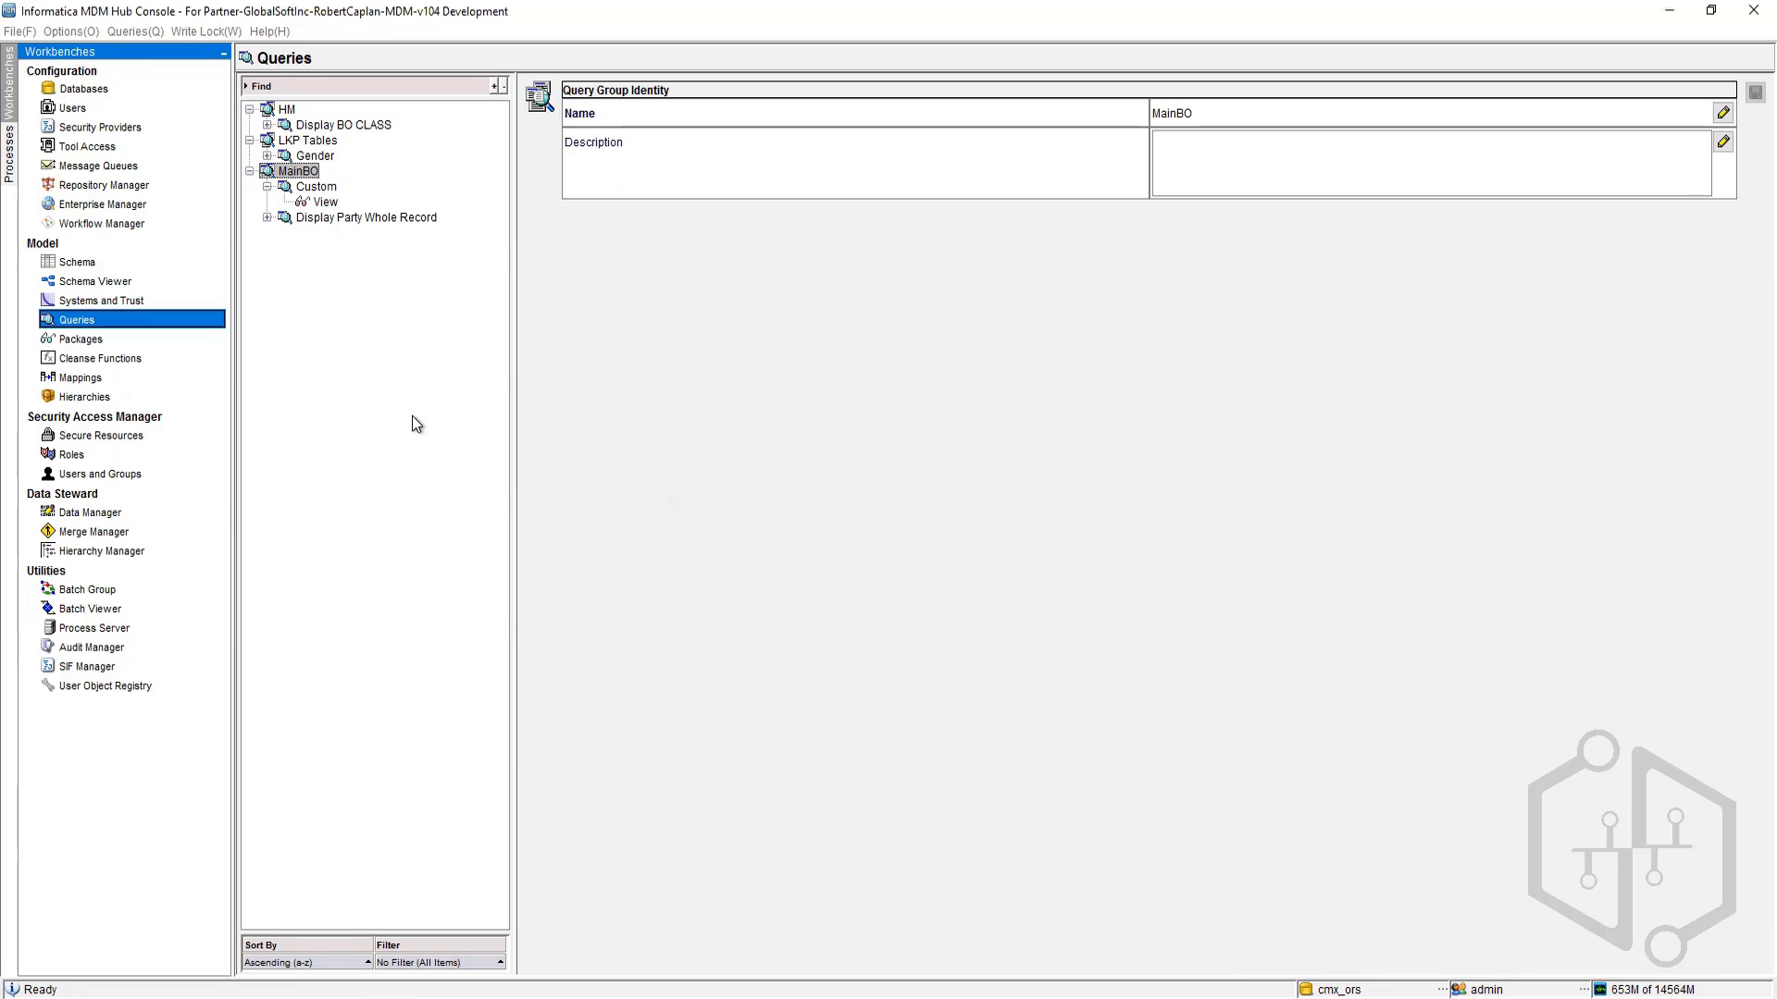
Step: Create a new MainBO query named BO Address with BO Address as its primary table
right_click(285, 174)
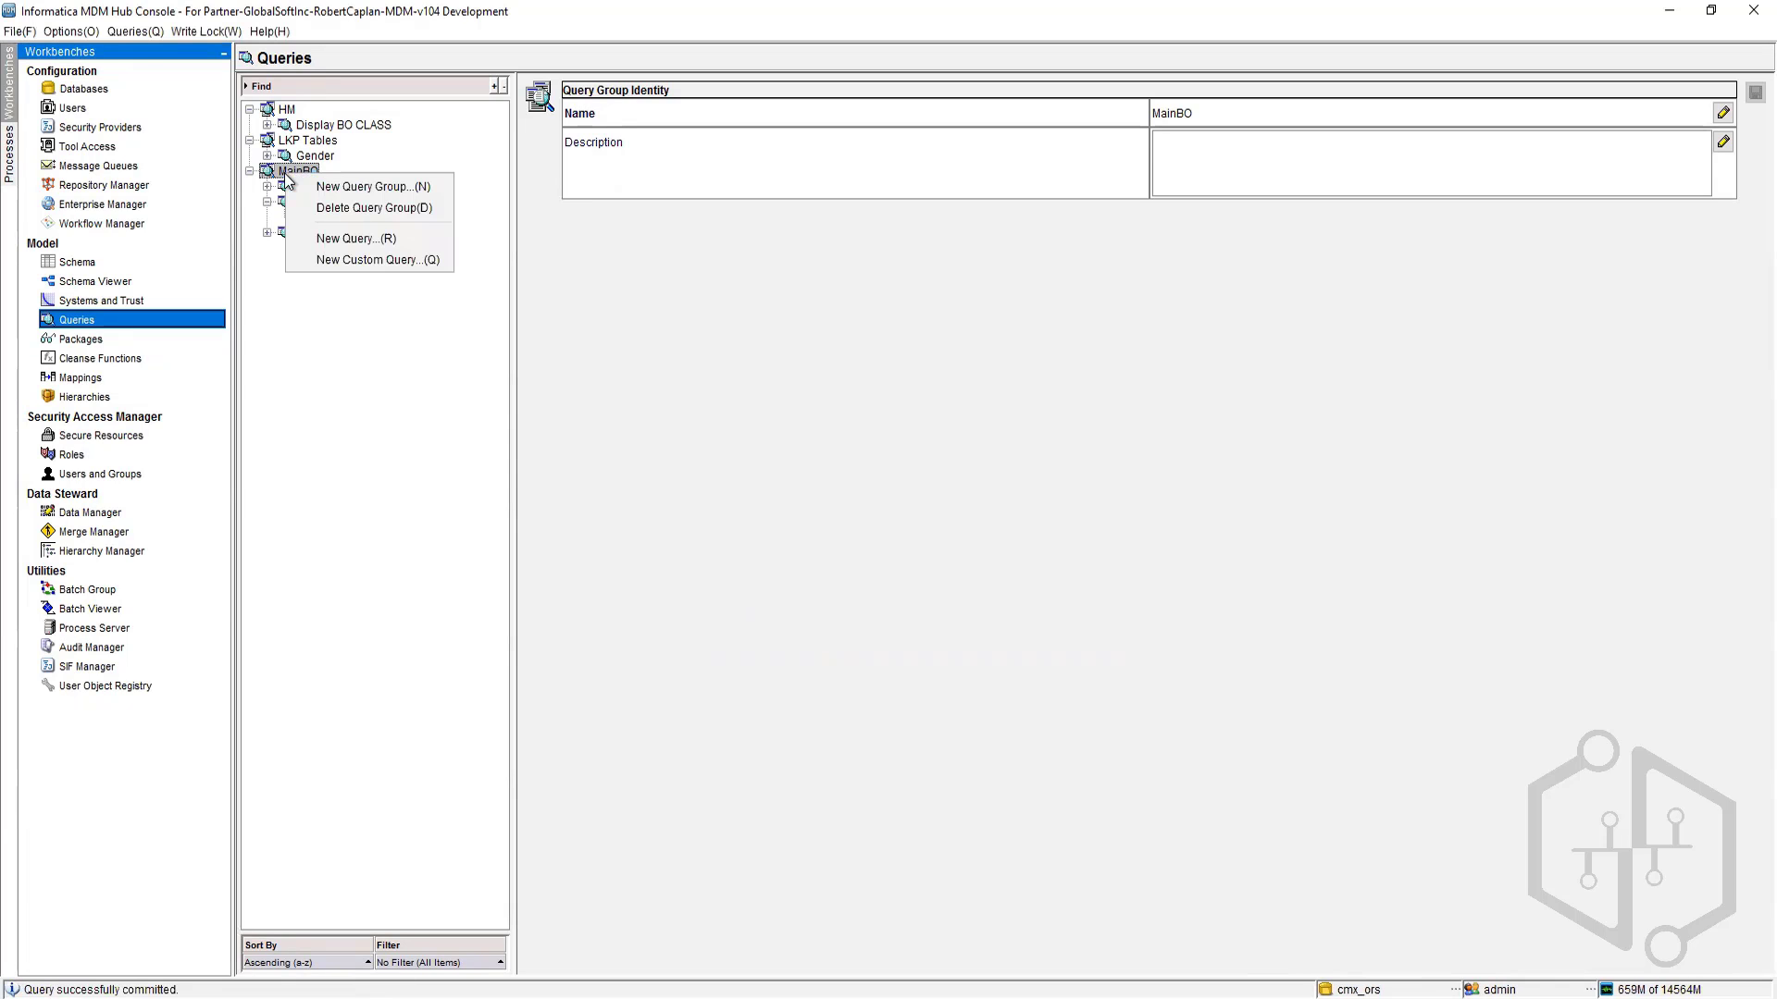
left_click(347, 231)
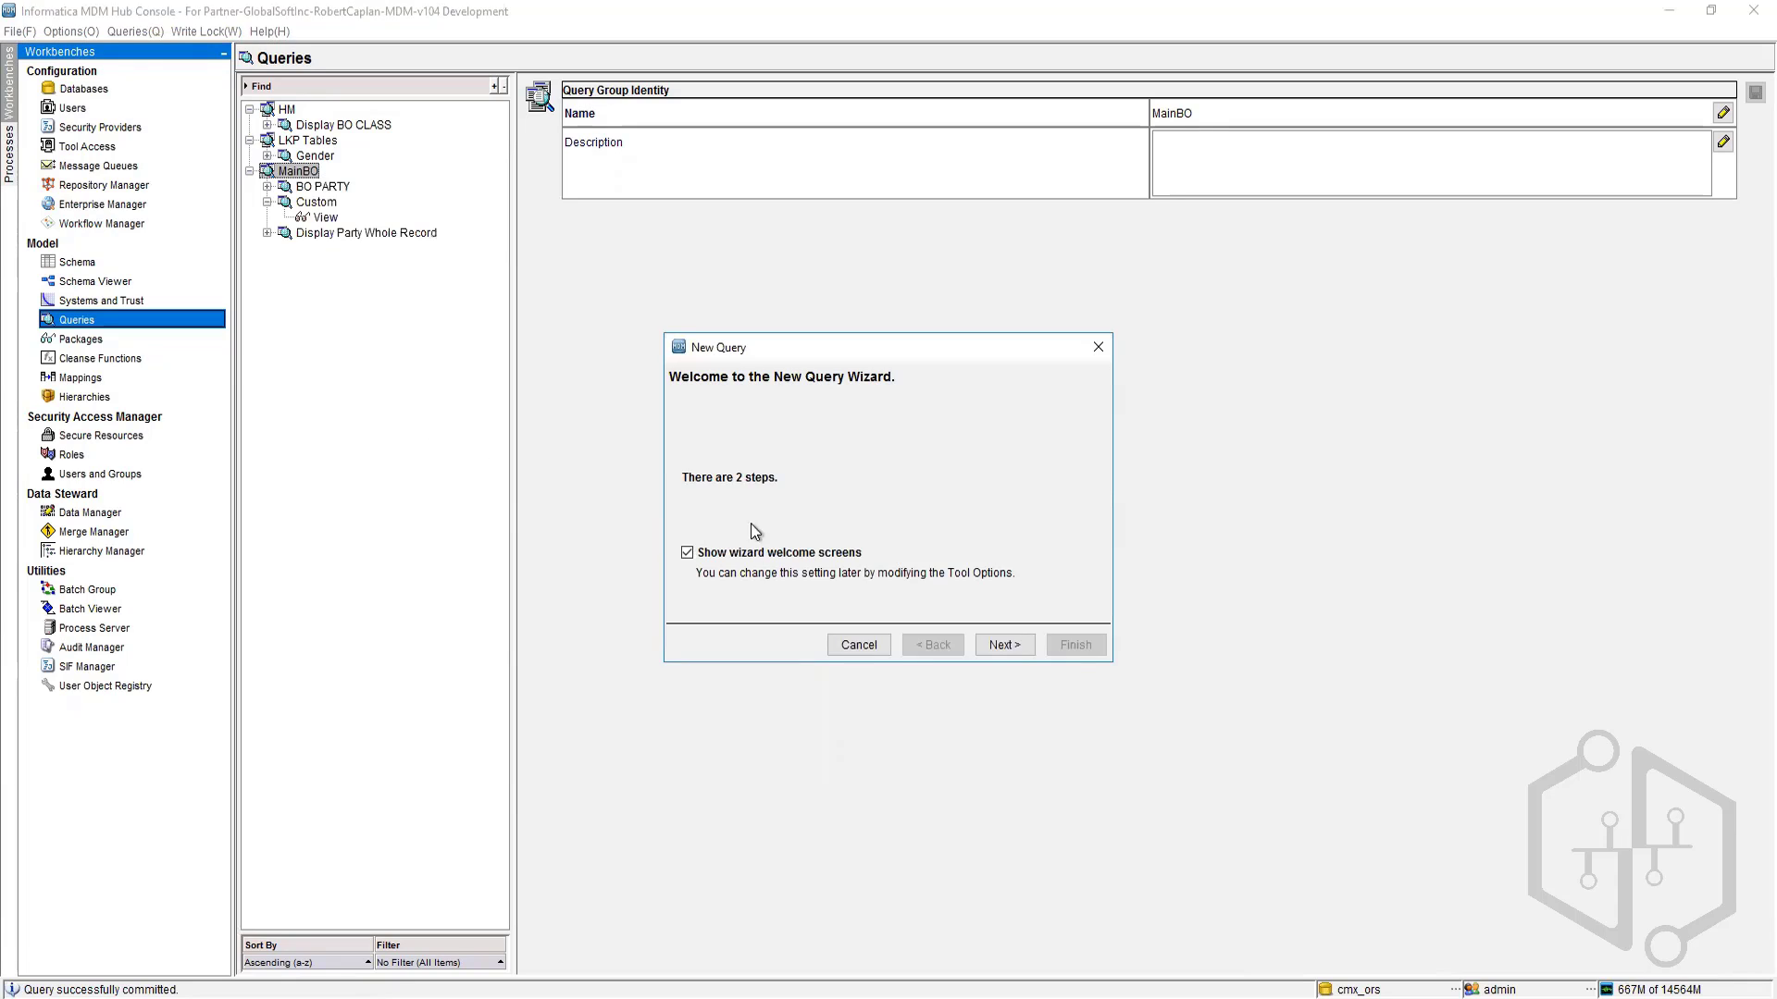
left_click(983, 645)
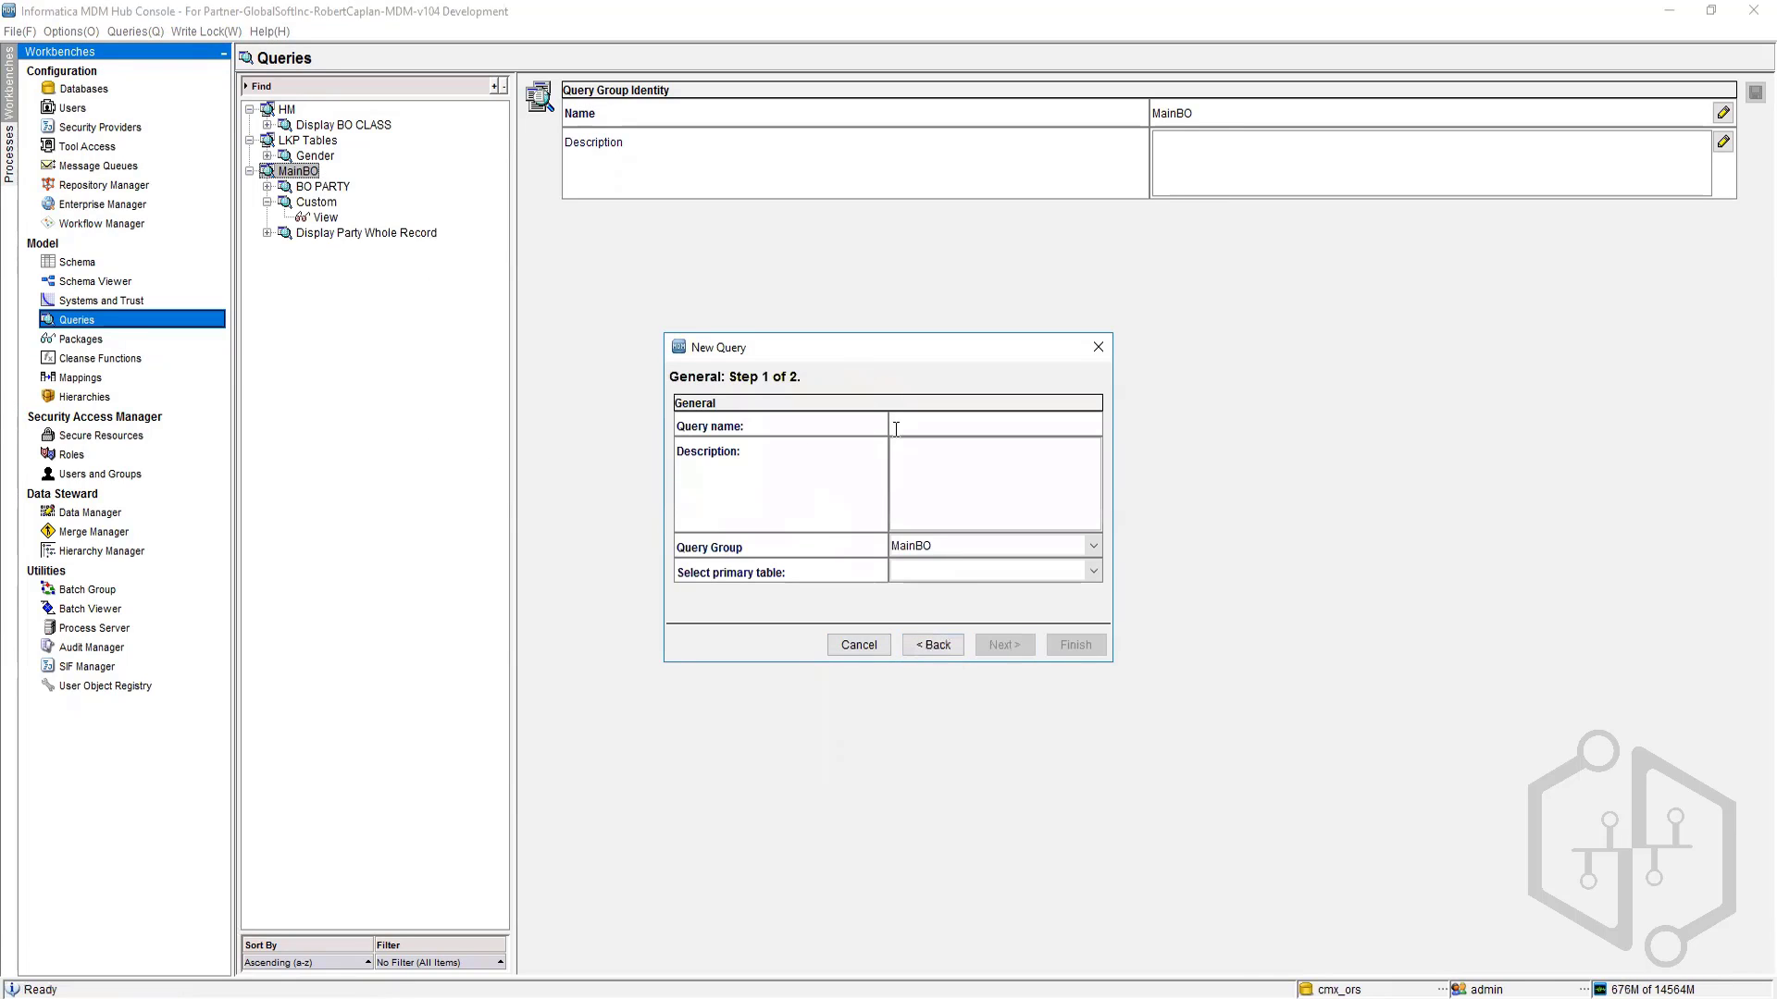
type("BO Address")
left_click(1058, 577)
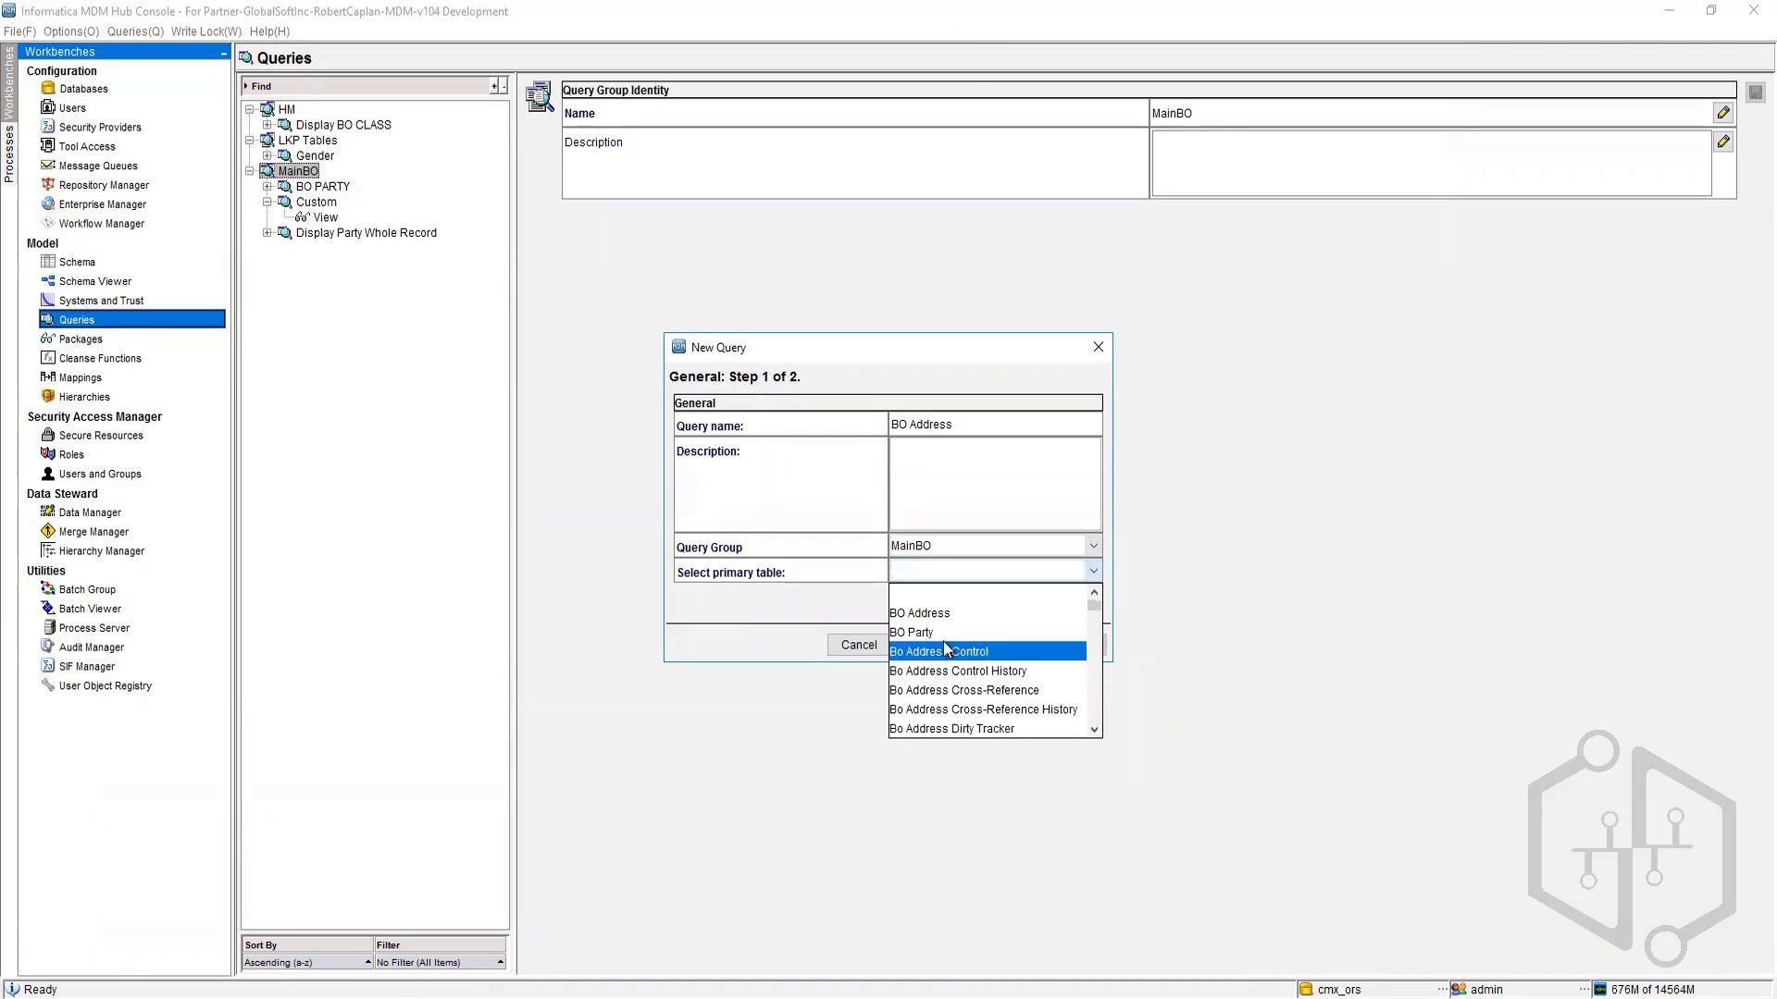
left_click(953, 597)
left_click(997, 647)
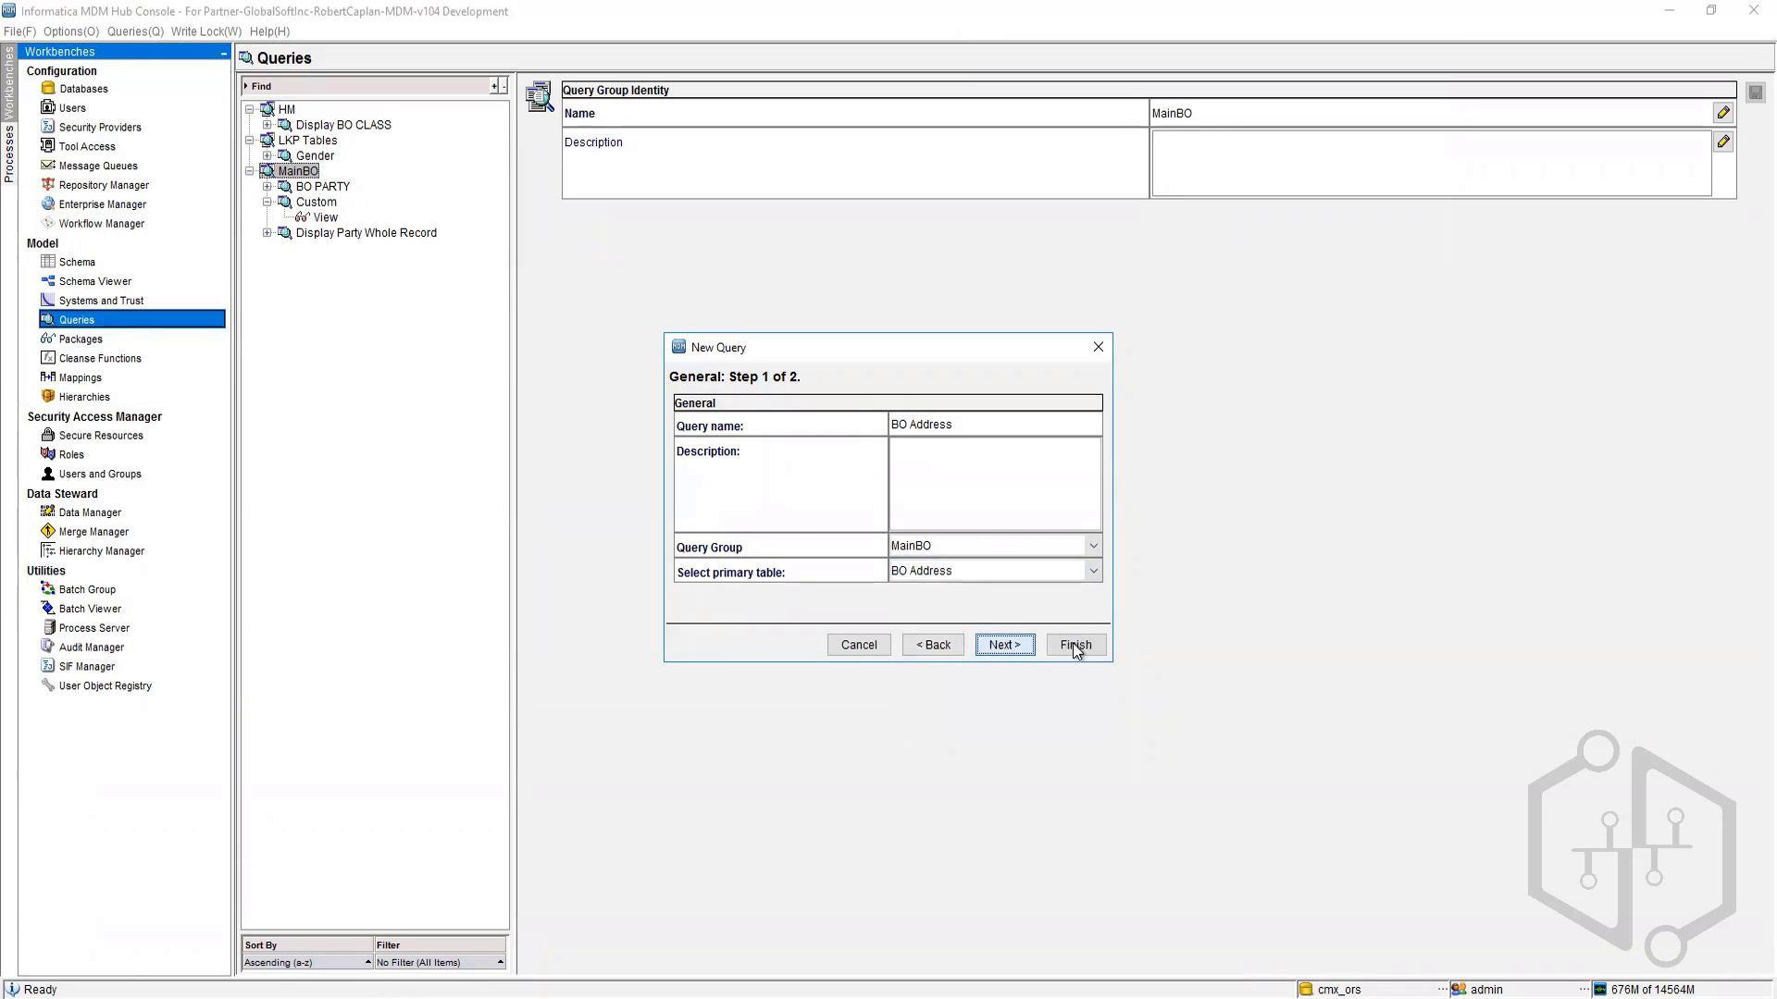
left_click(1075, 642)
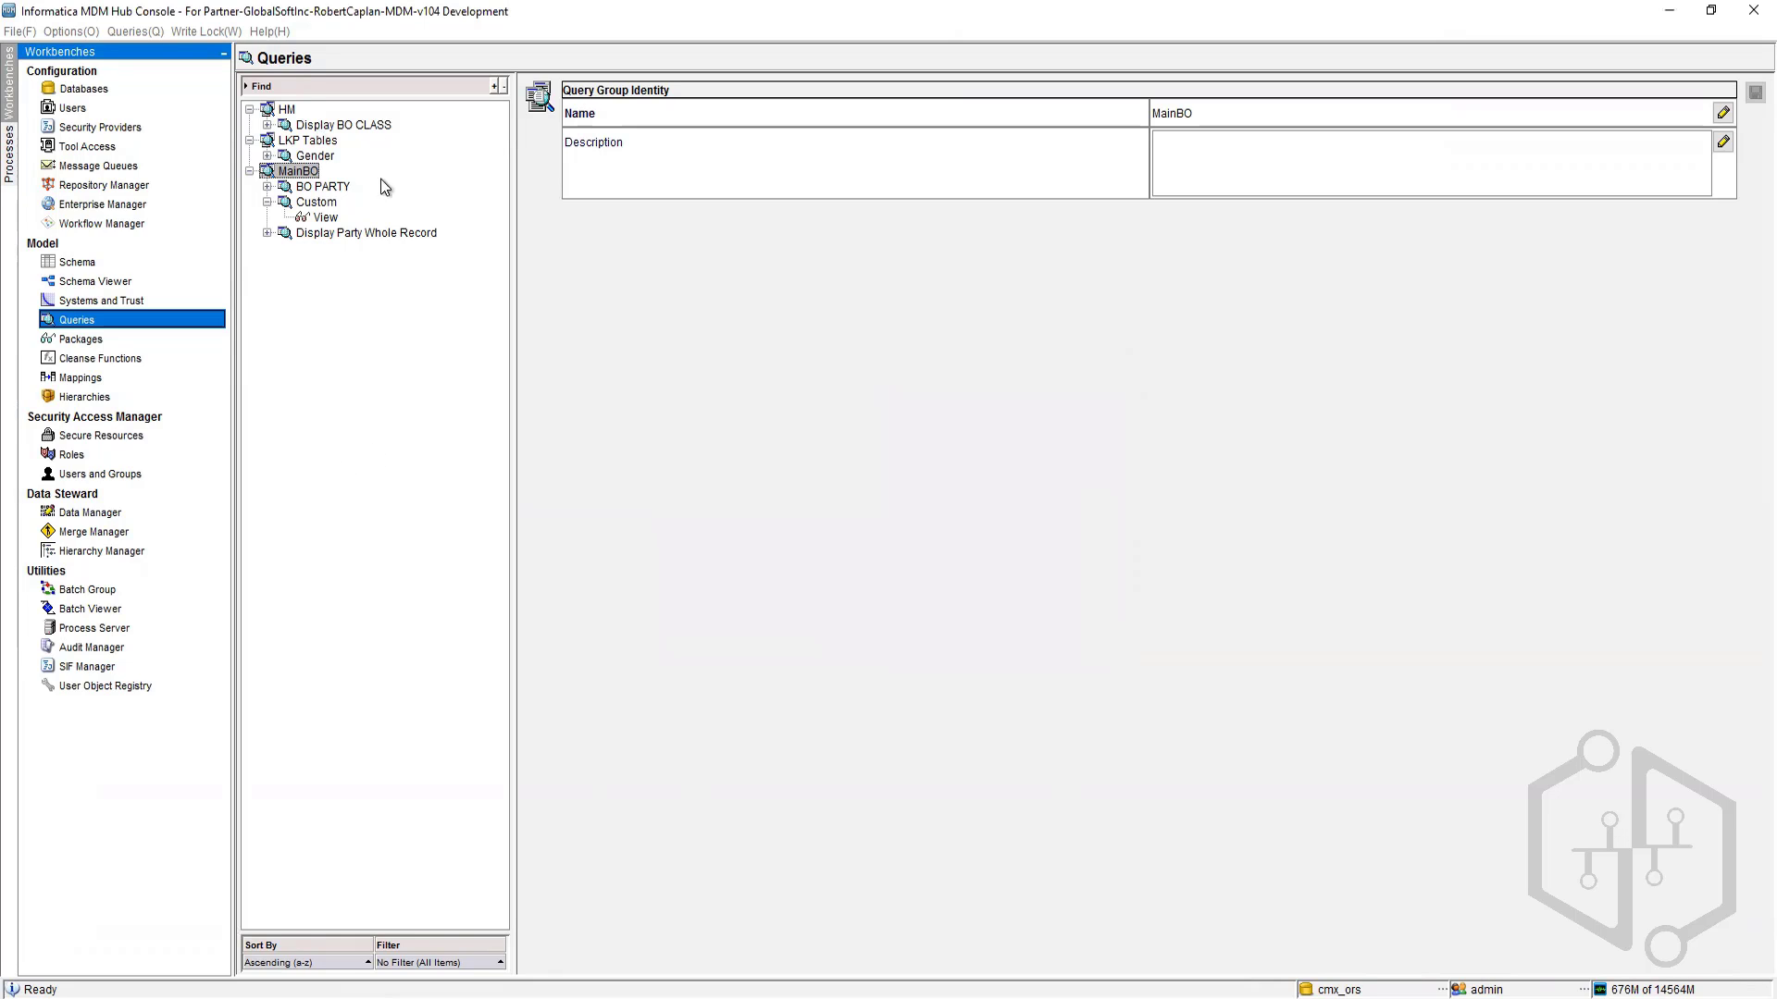
Step: Start a new query in the LKP Tables group with LKP Country as its primary table
right_click(303, 141)
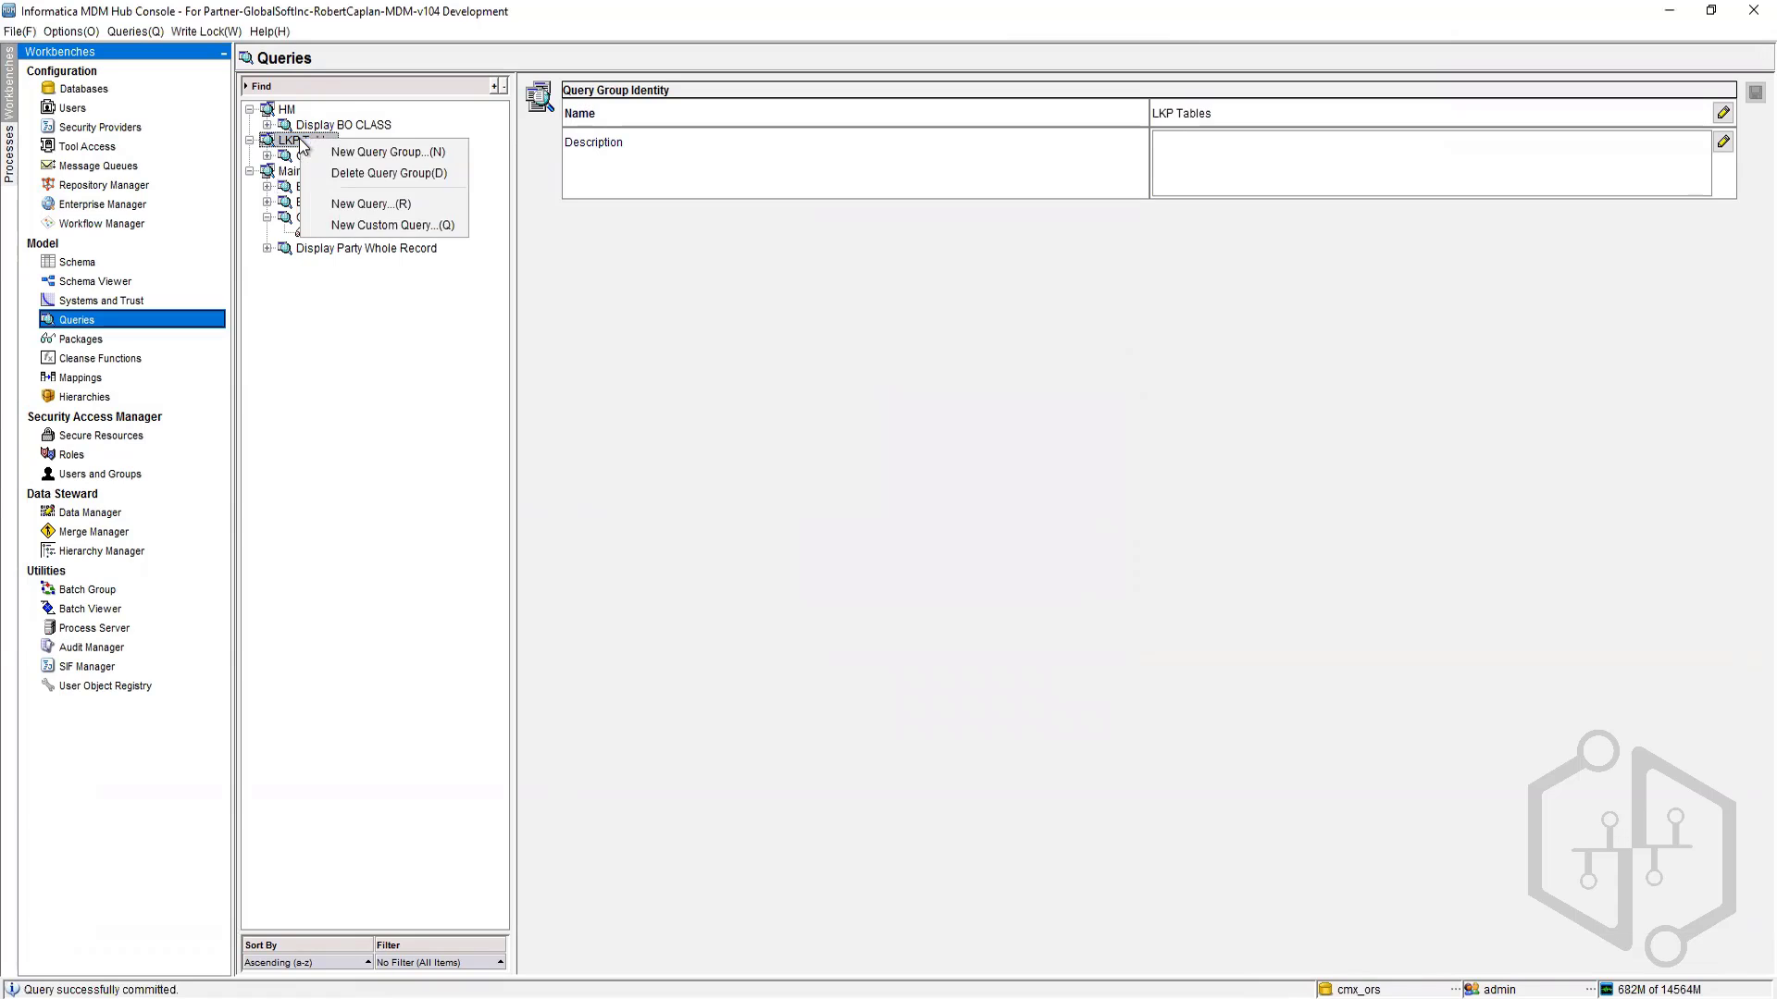
left_click(360, 206)
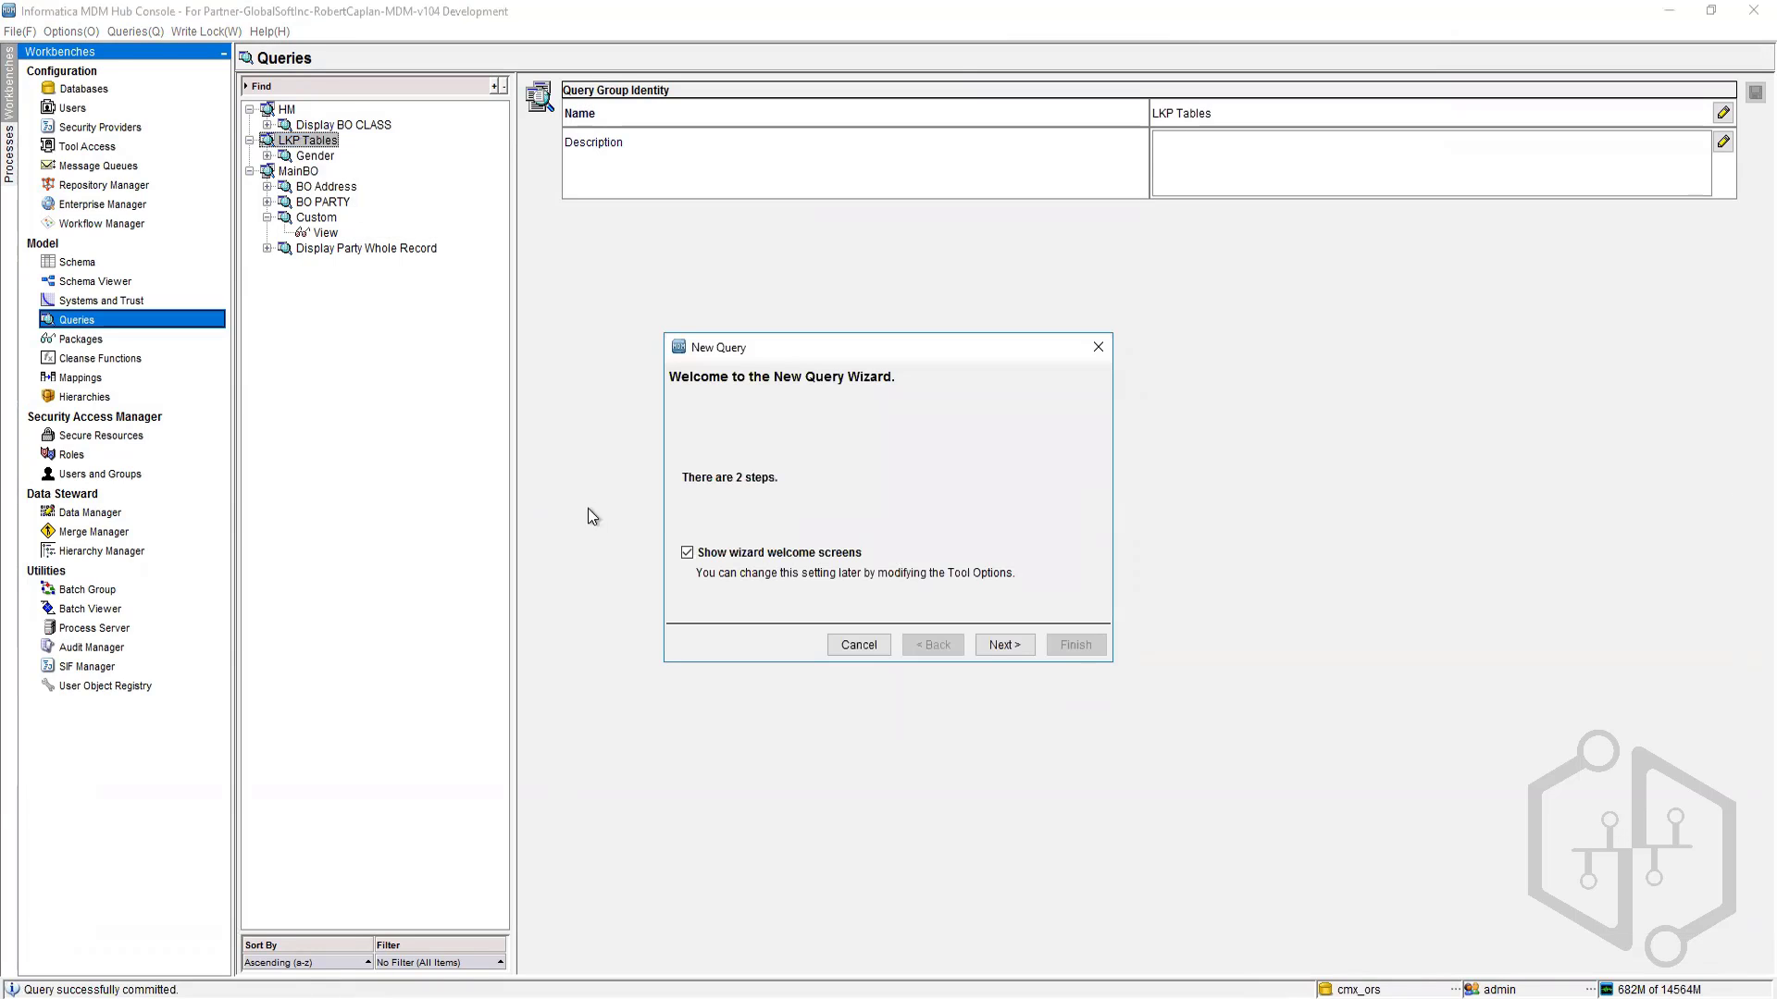
left_click(1007, 647)
left_click(985, 547)
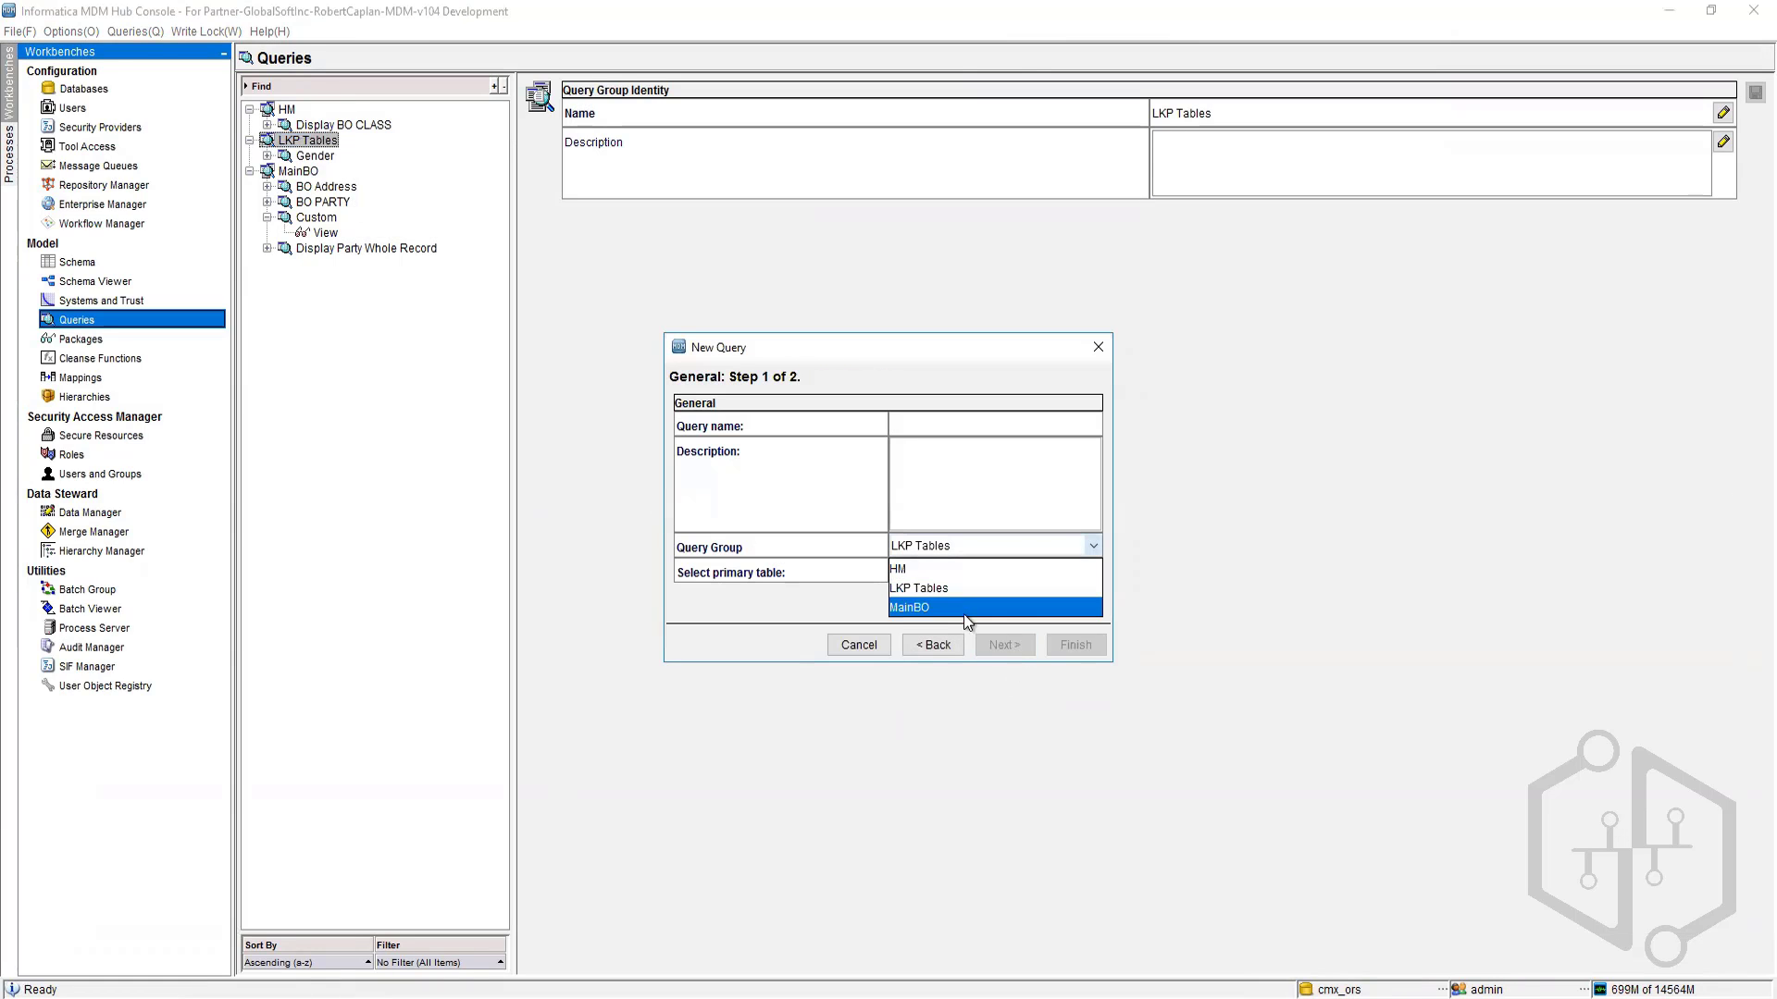
left_click(920, 570)
left_click(969, 572)
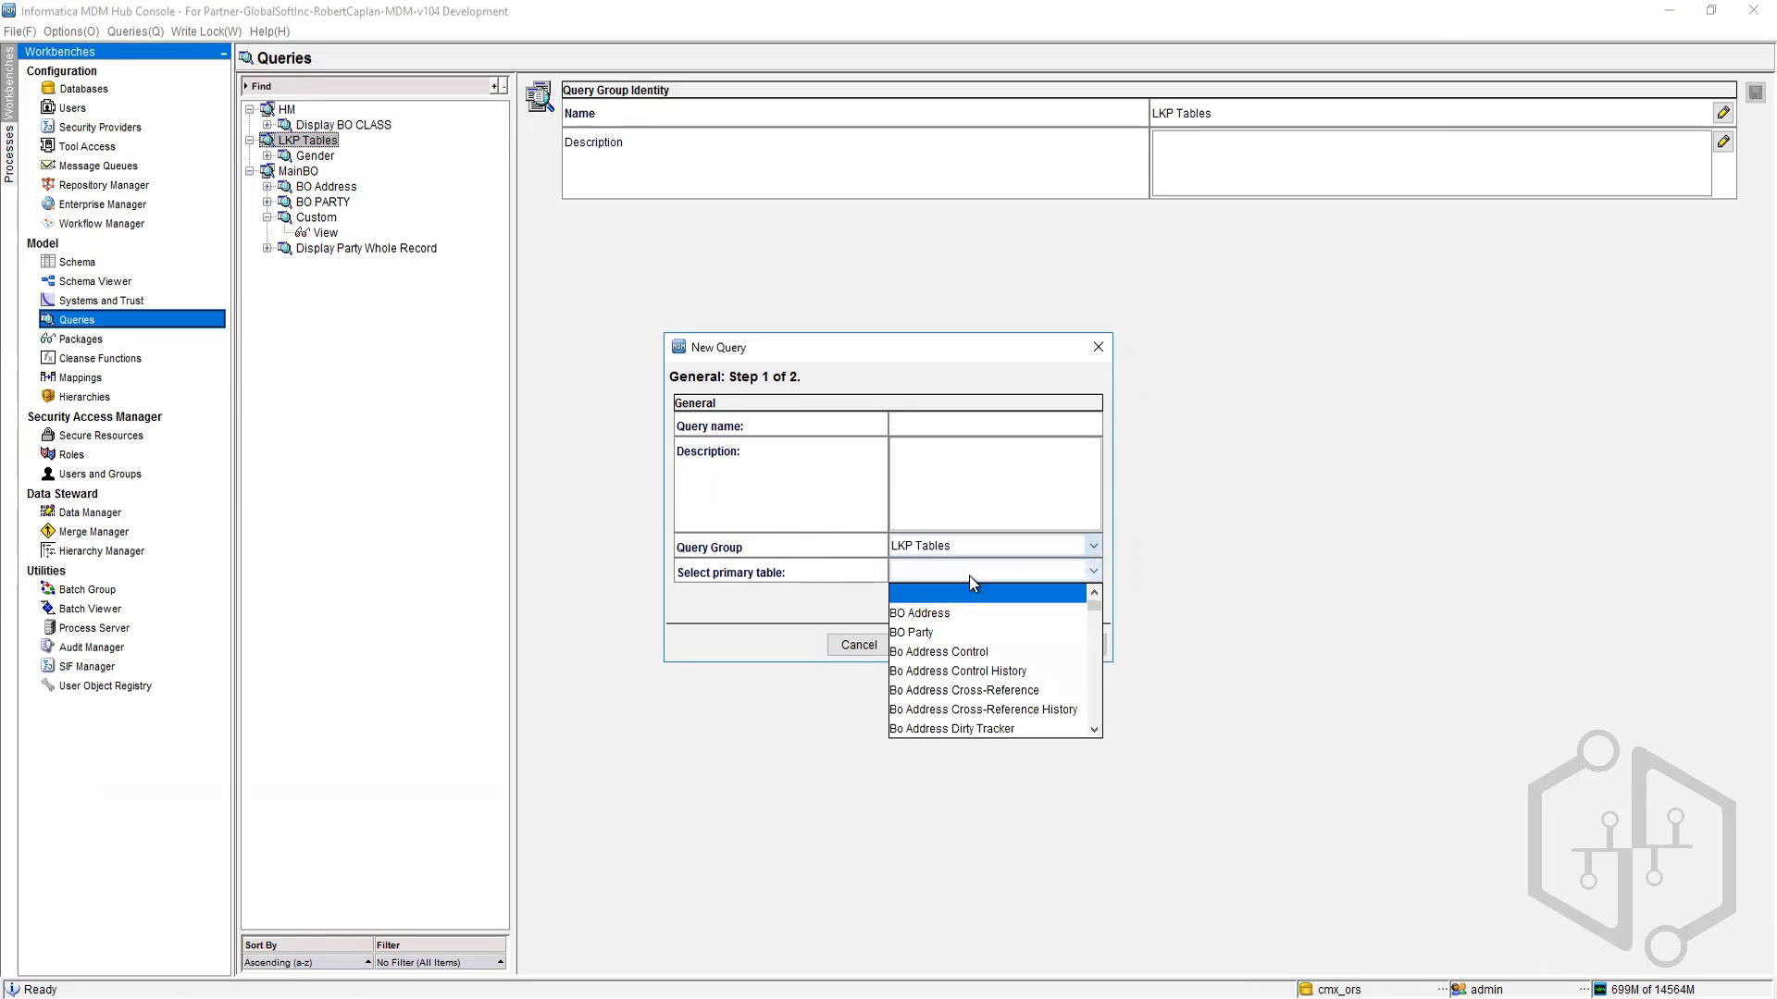
scroll(979, 664, "down", 15)
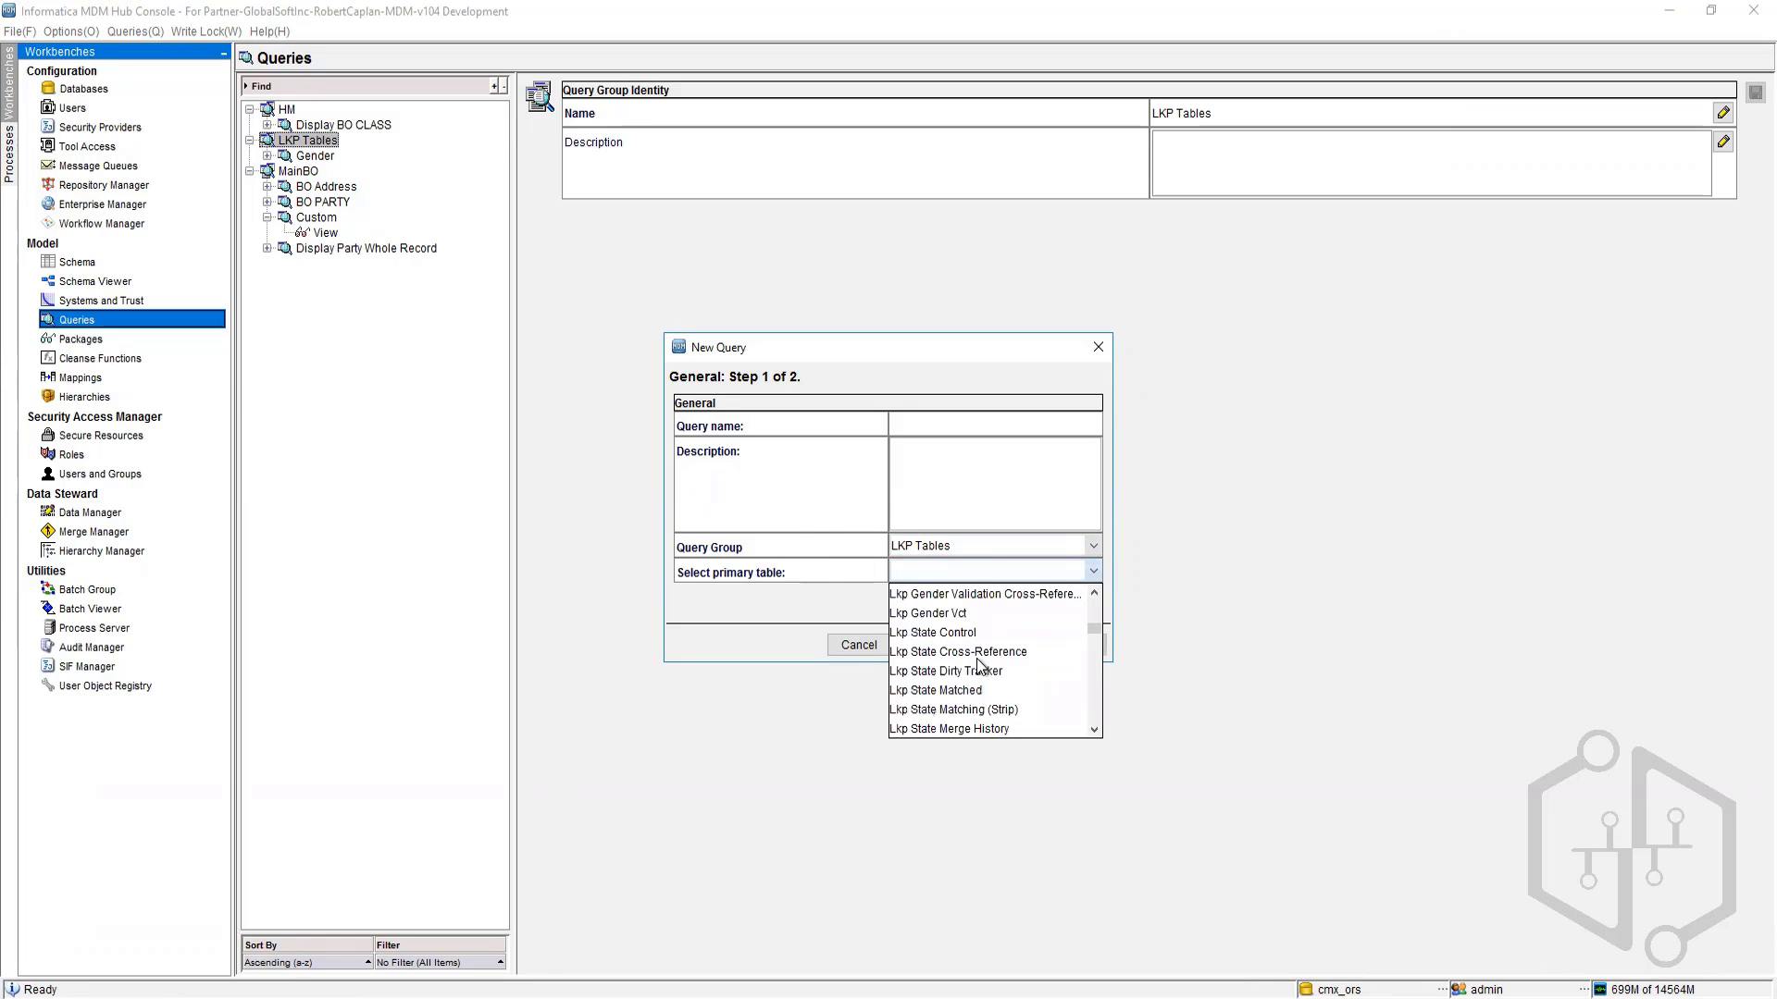
scroll(978, 667, "down", 8)
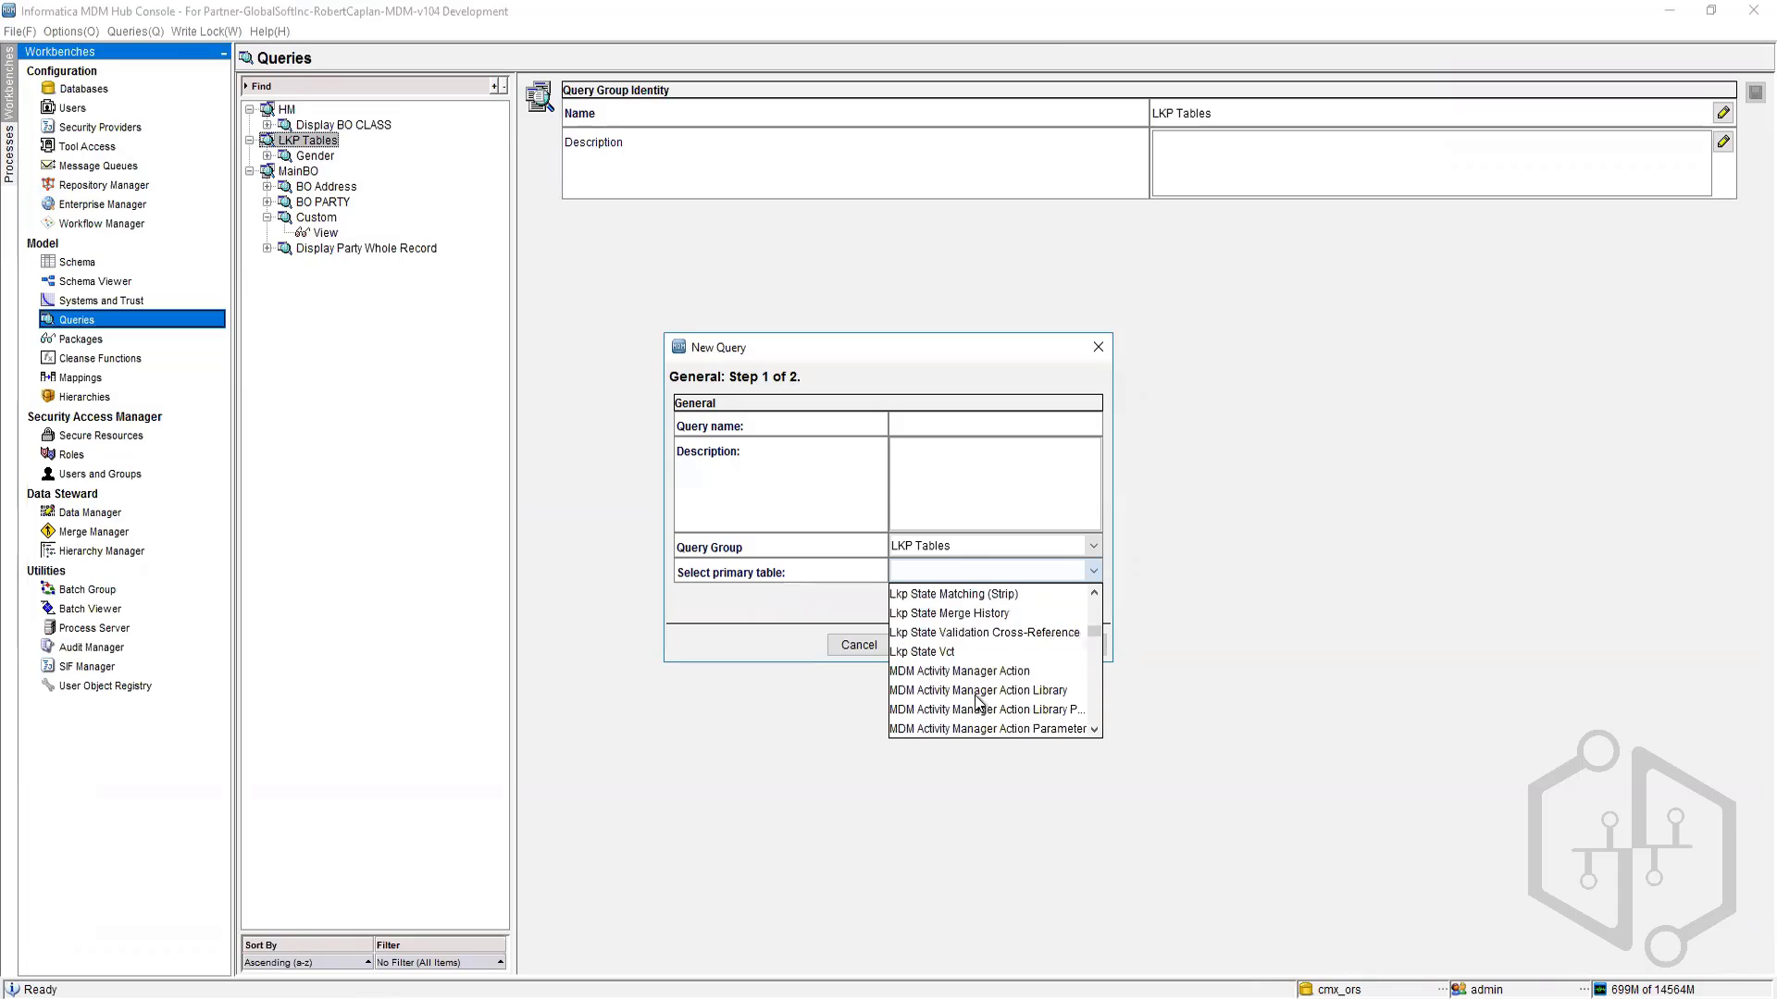
scroll(974, 691, "up", 12)
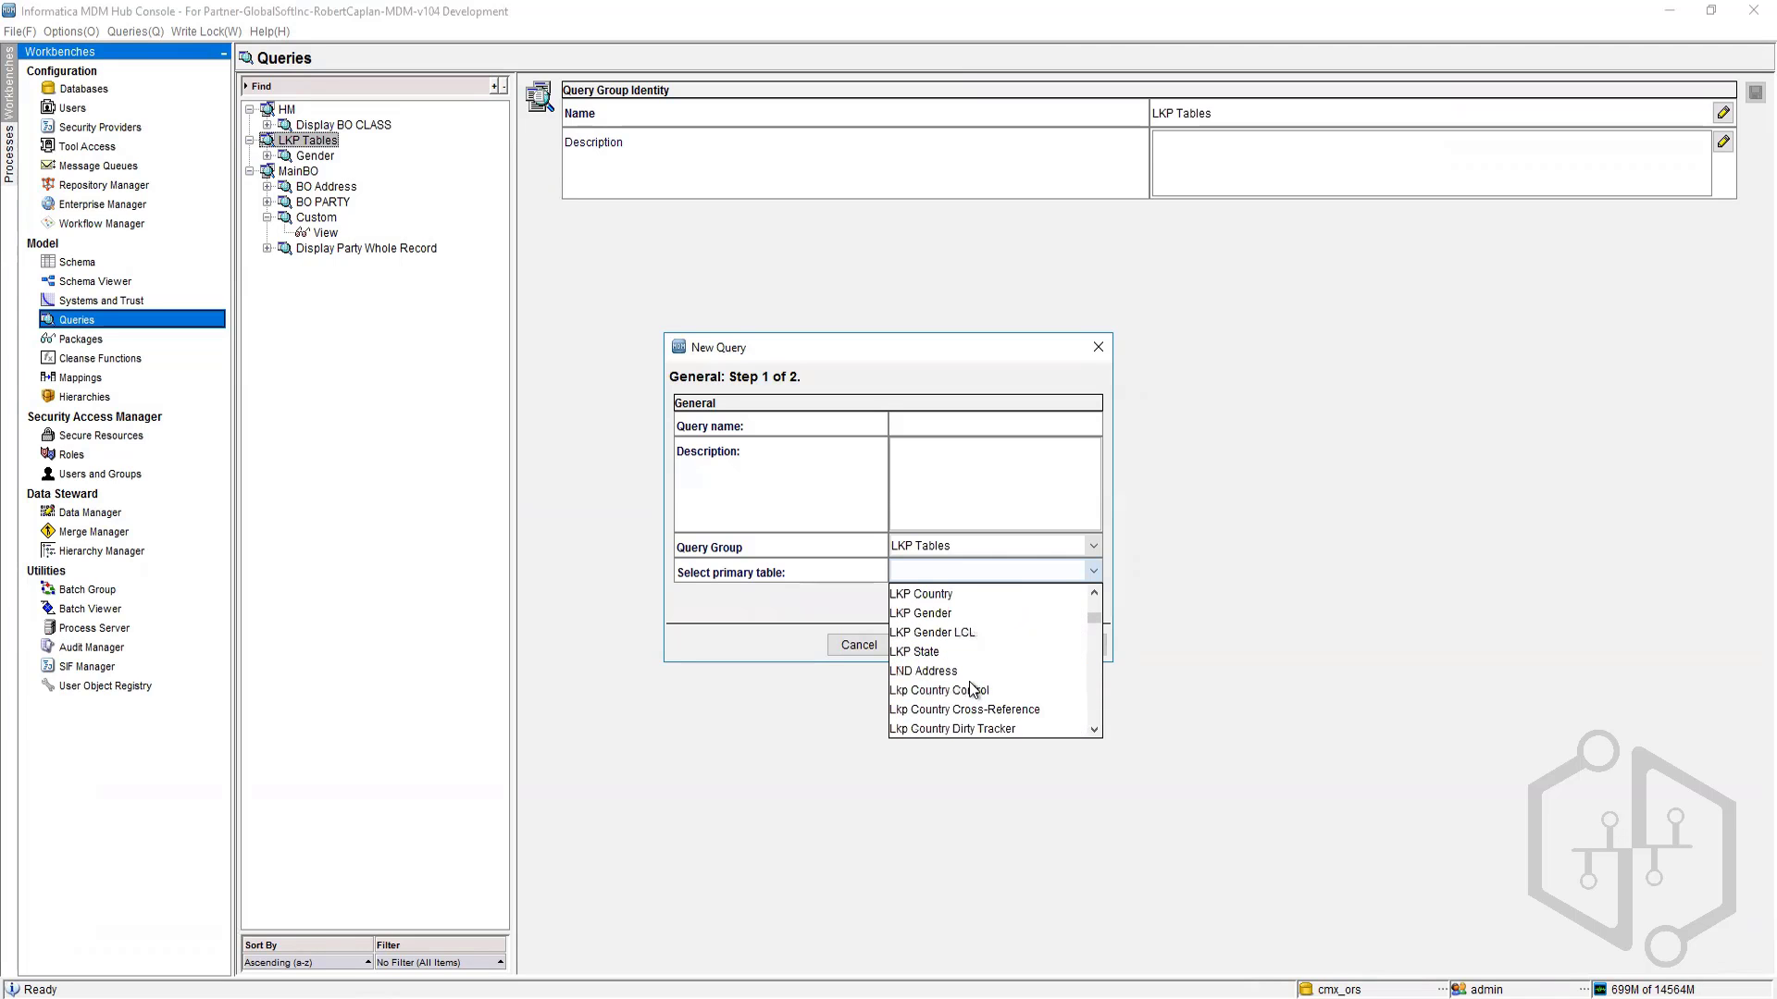
left_click(952, 595)
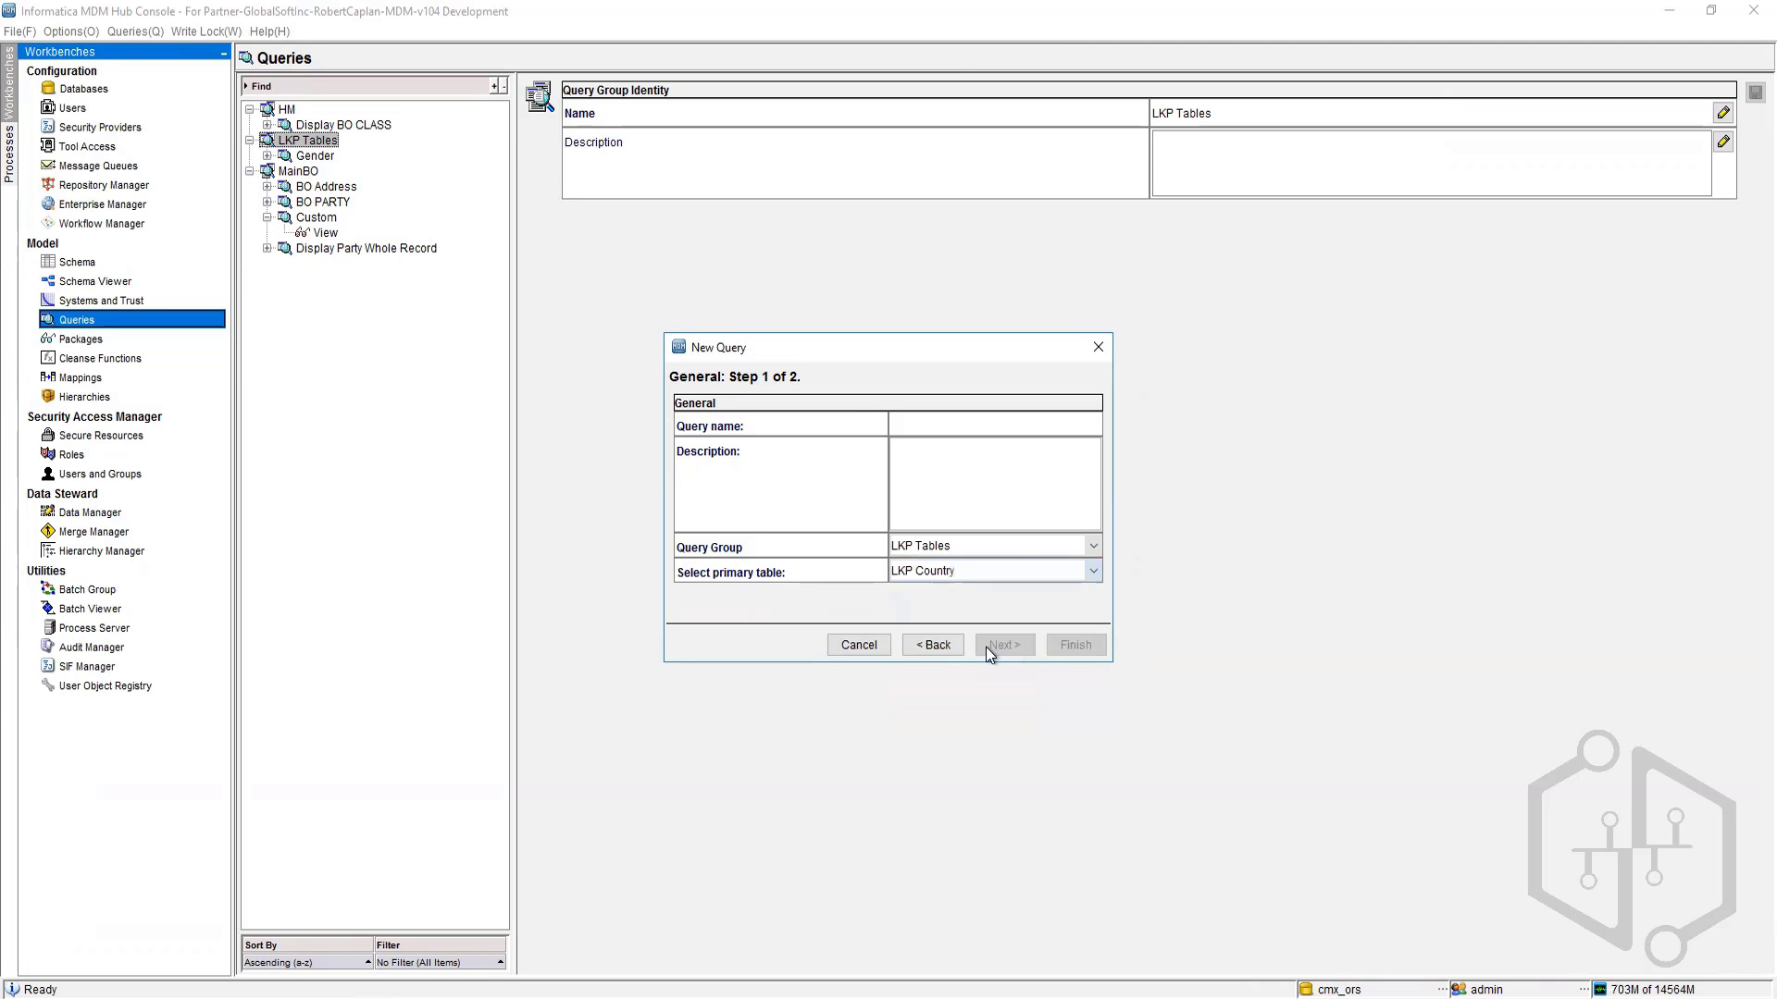
Step: Name the query LKP Country and finish the wizard with the default columns
left_click(950, 427)
type("LKP COunt")
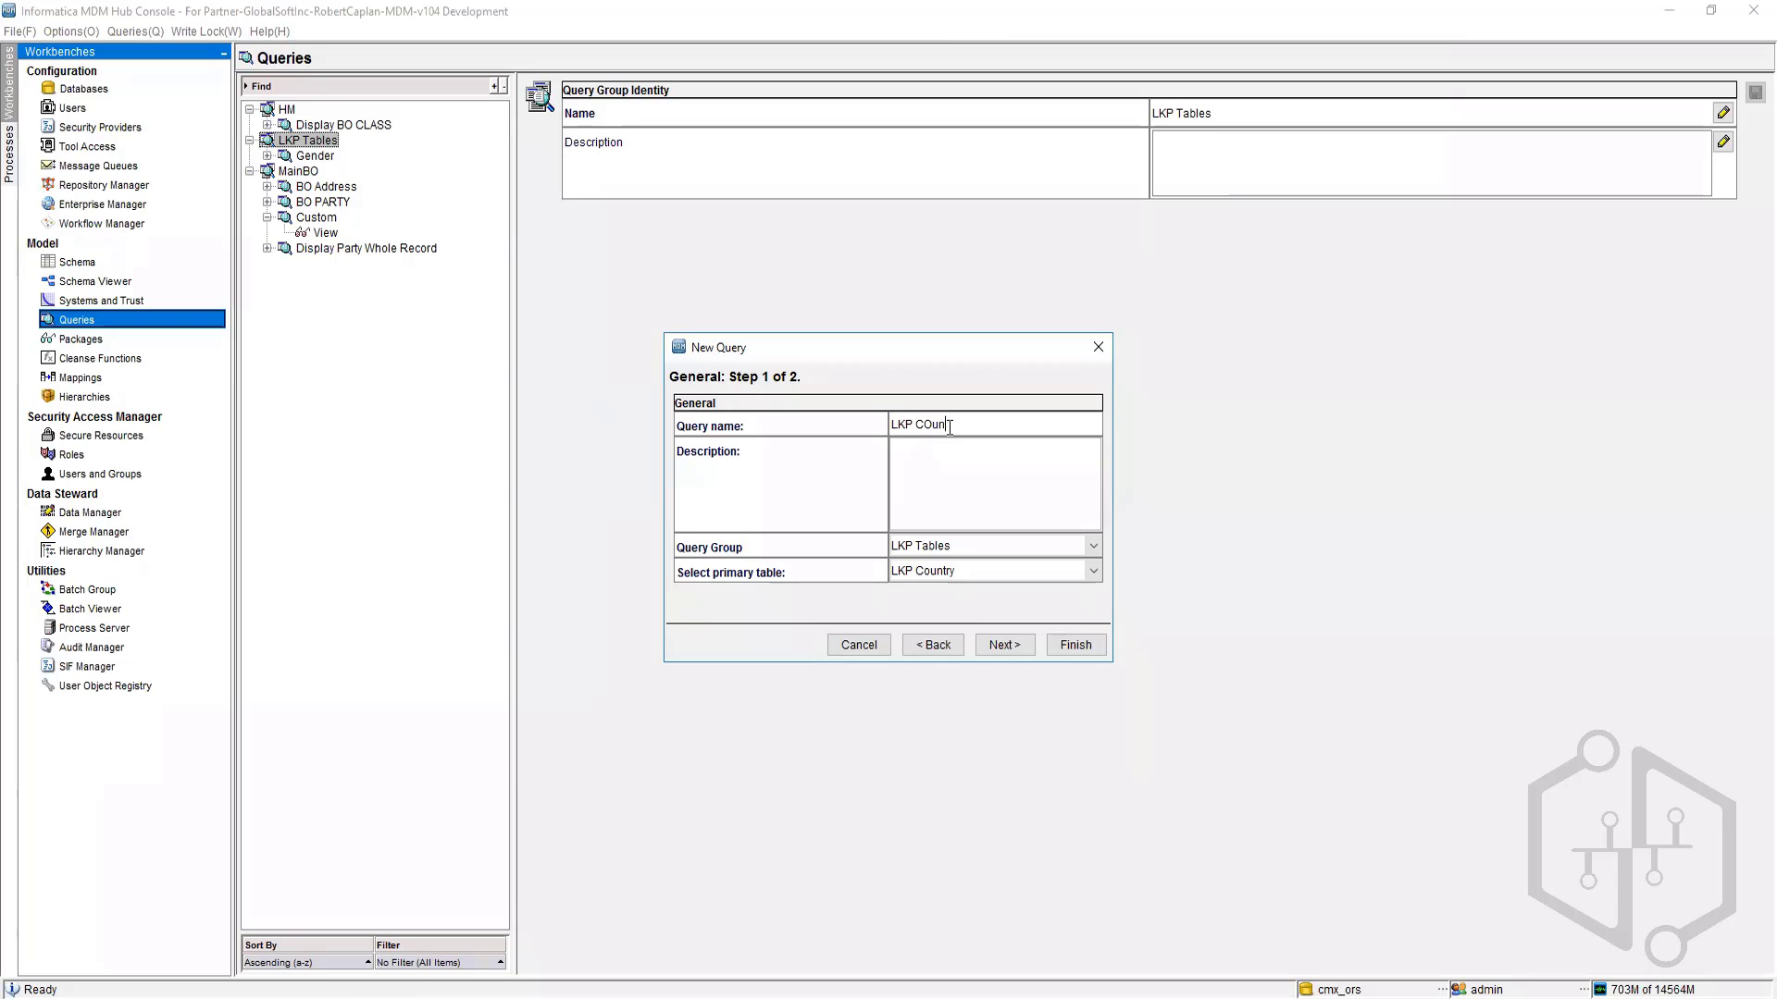
key("BackSpace")
key("BackSpace")
key("BackSpace")
key("BackSpace")
type("ountry")
left_click(1020, 640)
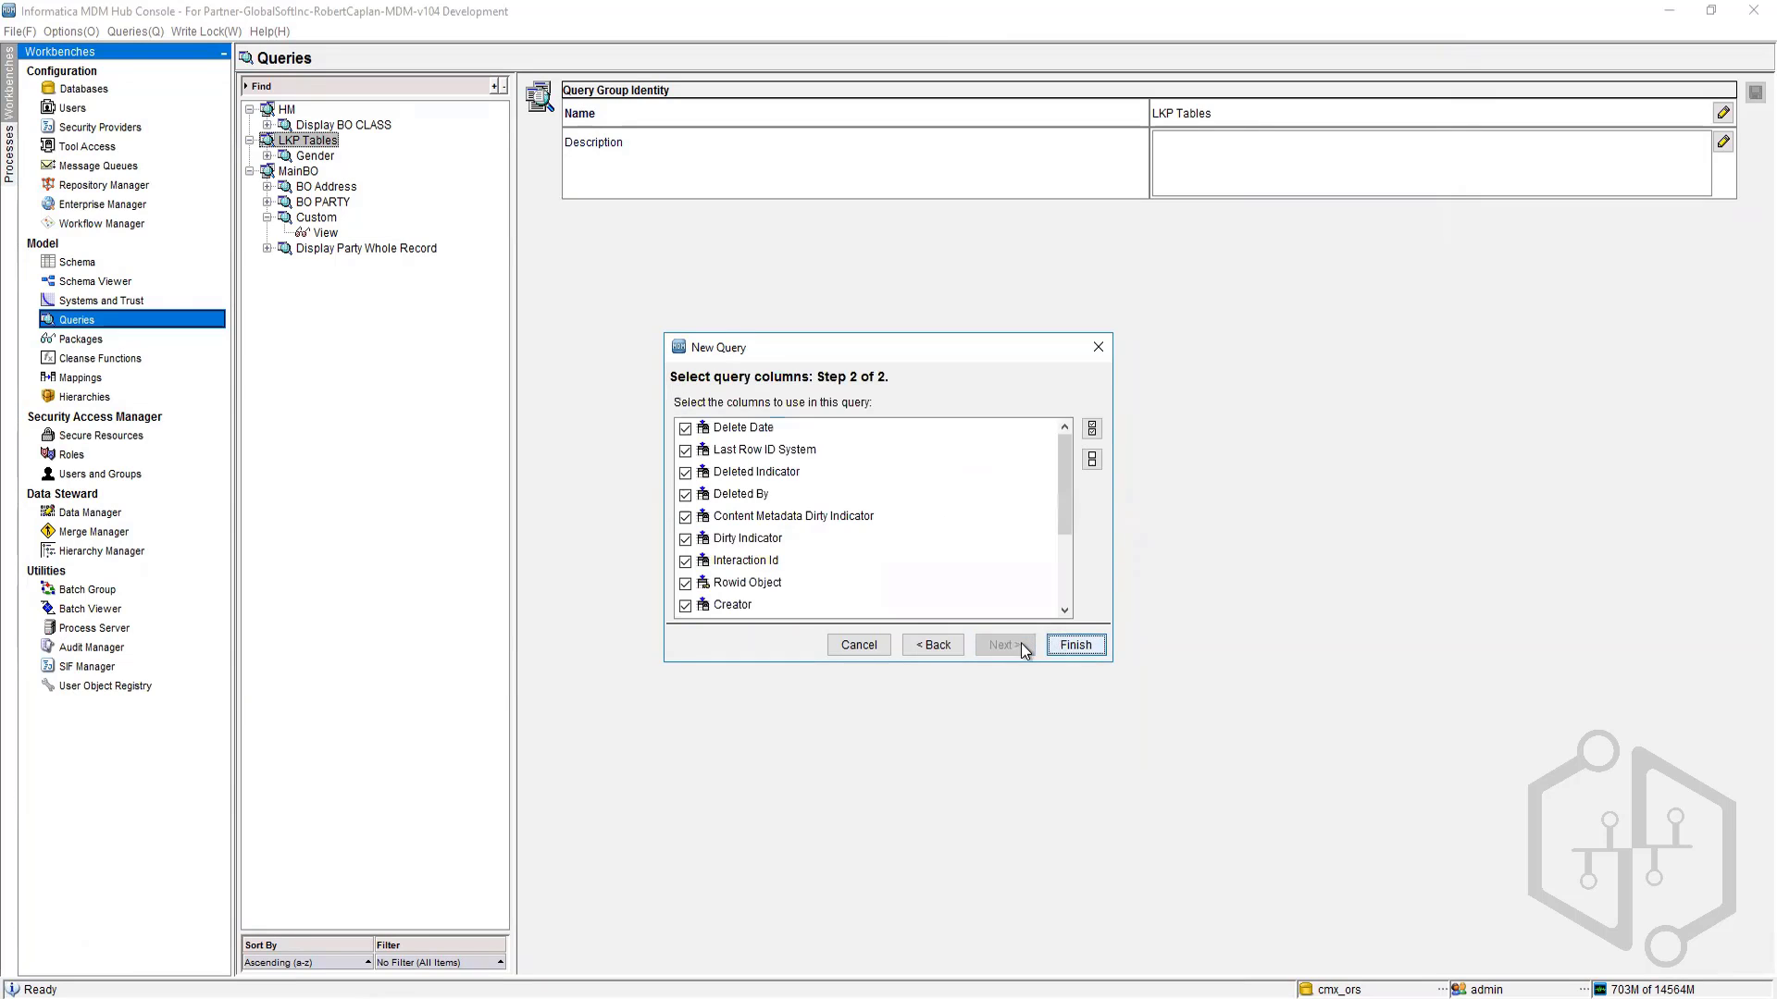
left_click(1075, 645)
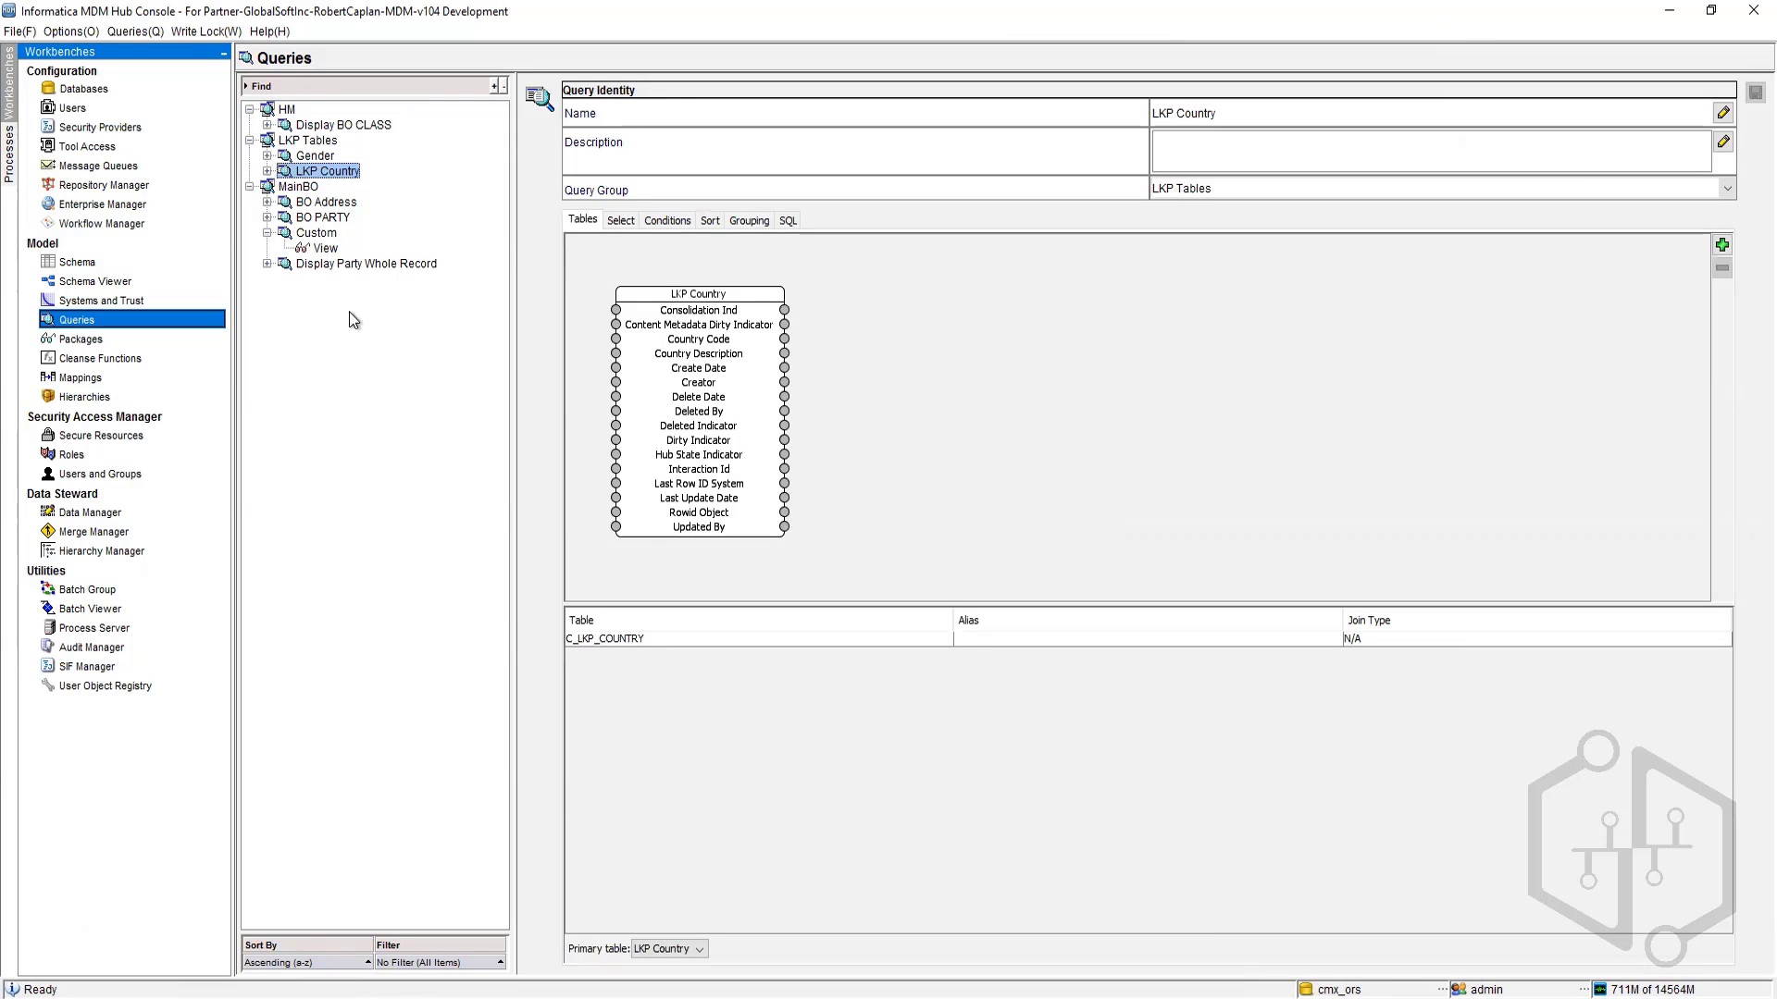
Step: Create a new query named State in the LKP Tables group with LKP State as primary table and default columns
left_click(267, 233)
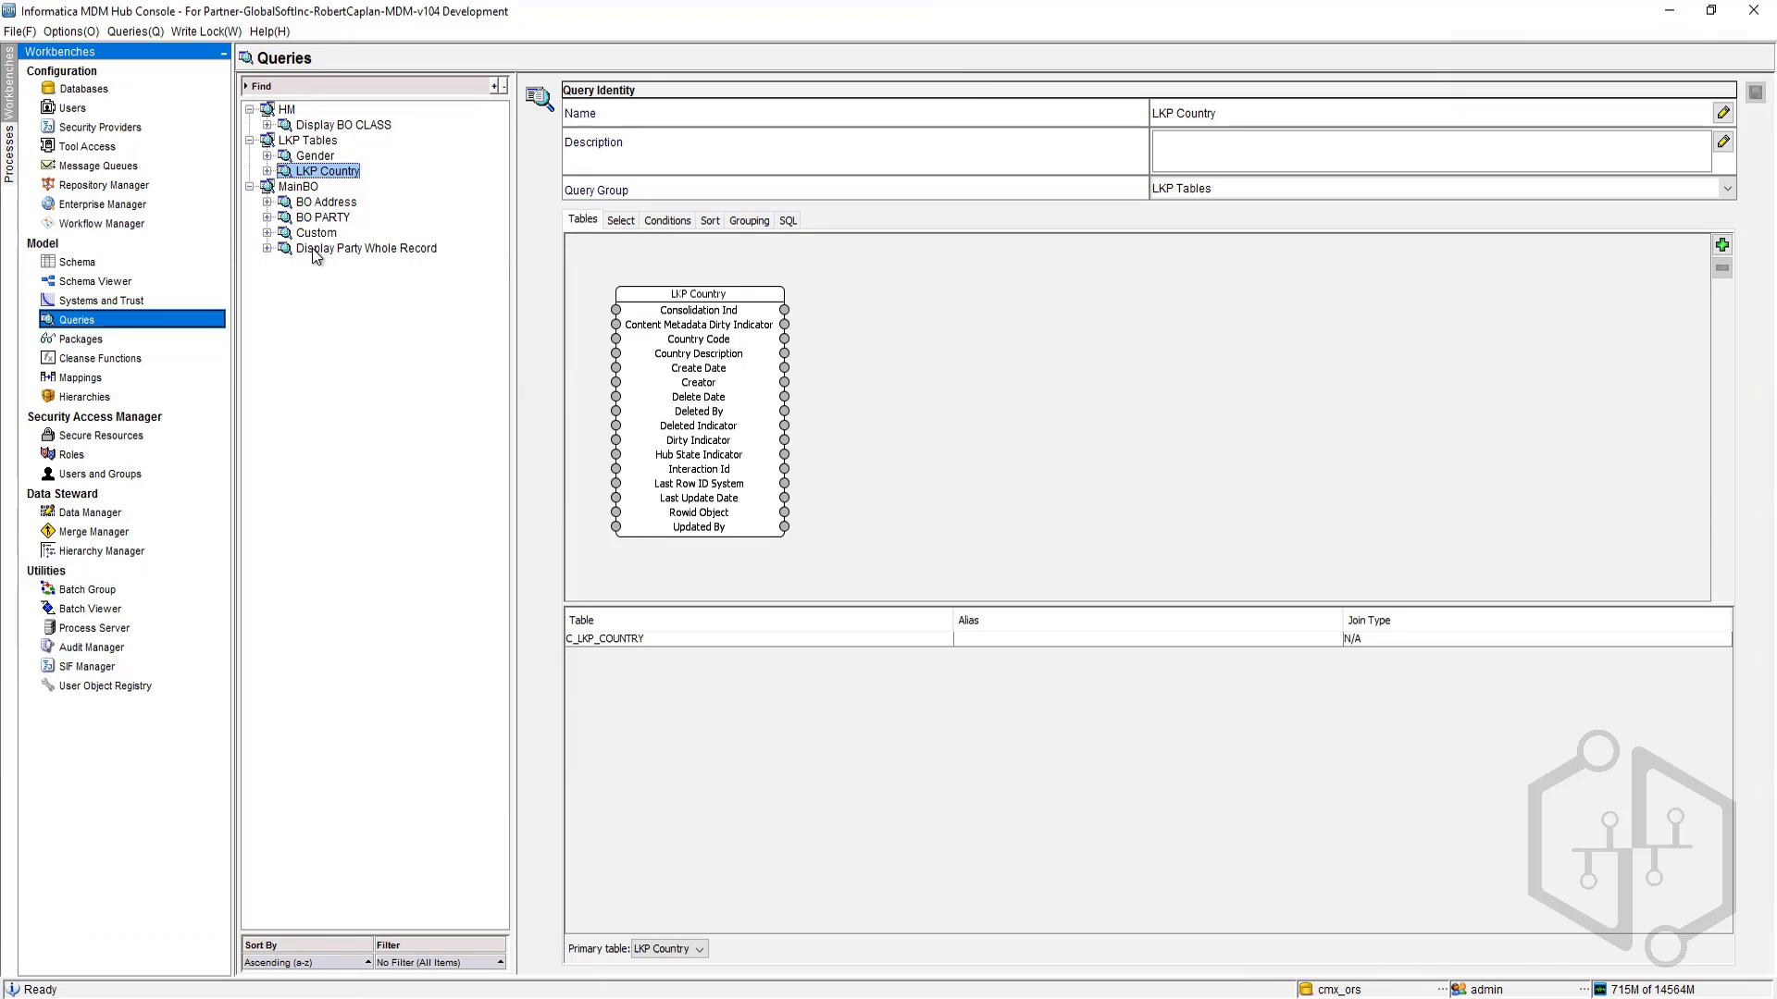
right_click(305, 141)
left_click(362, 205)
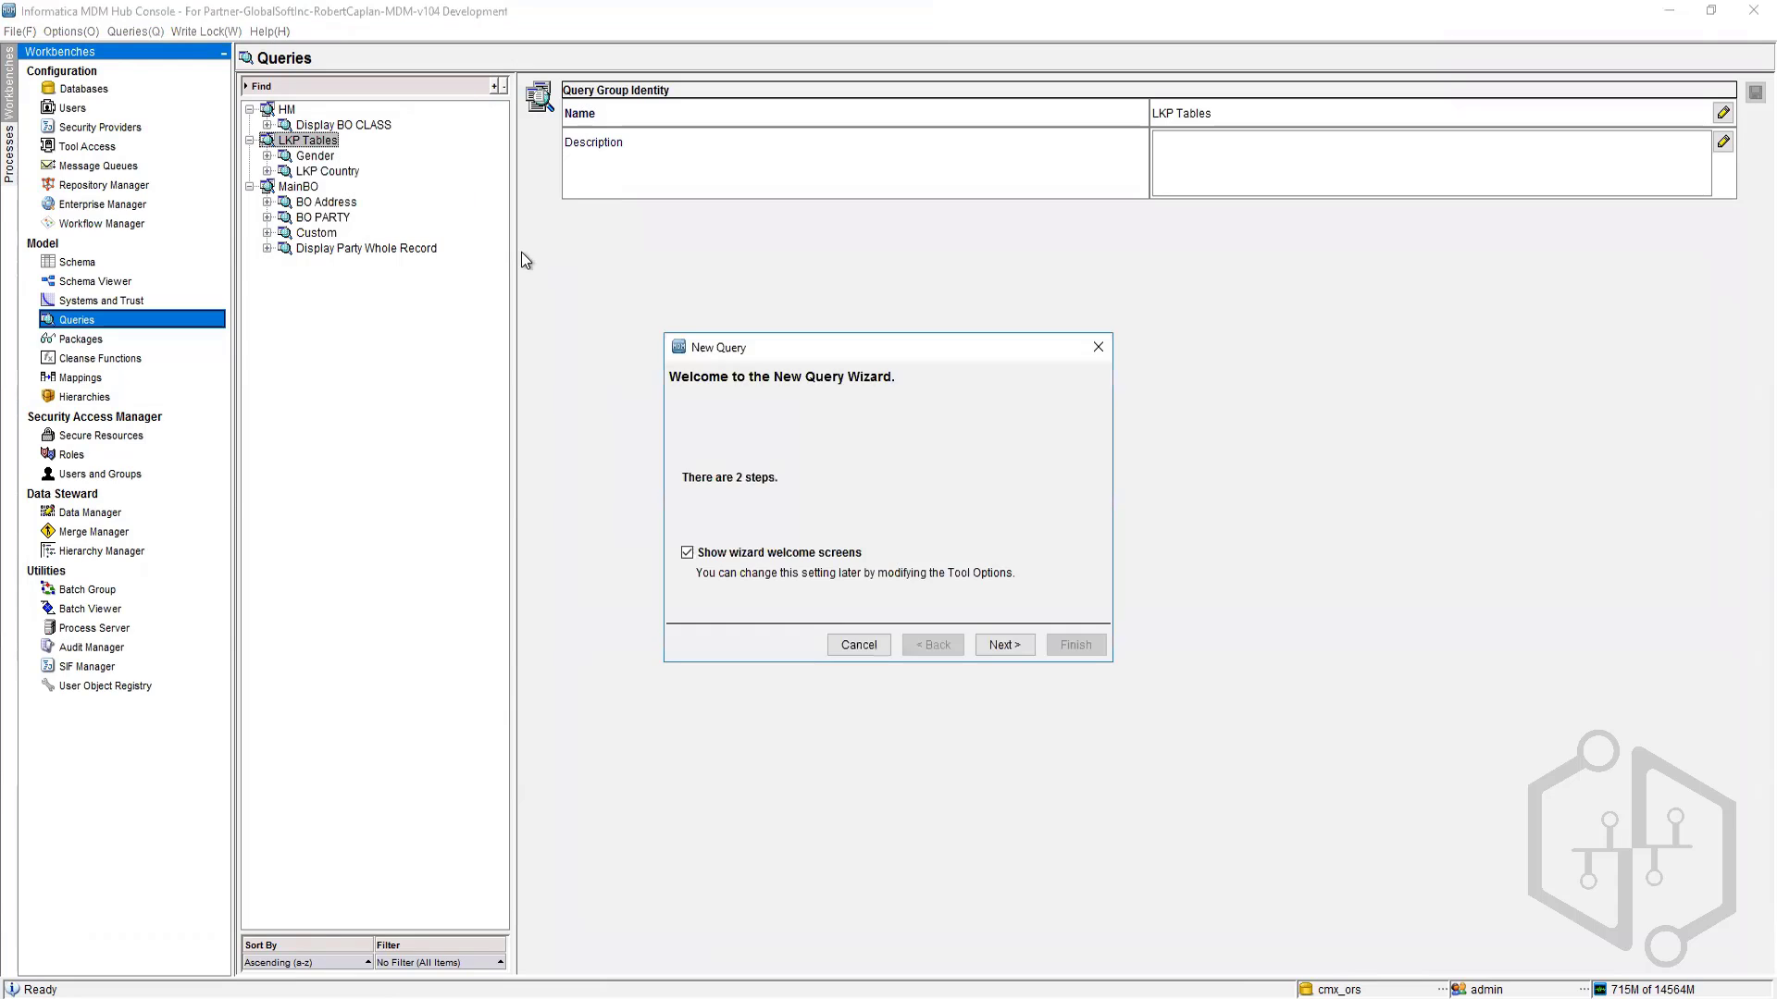
left_click(1006, 646)
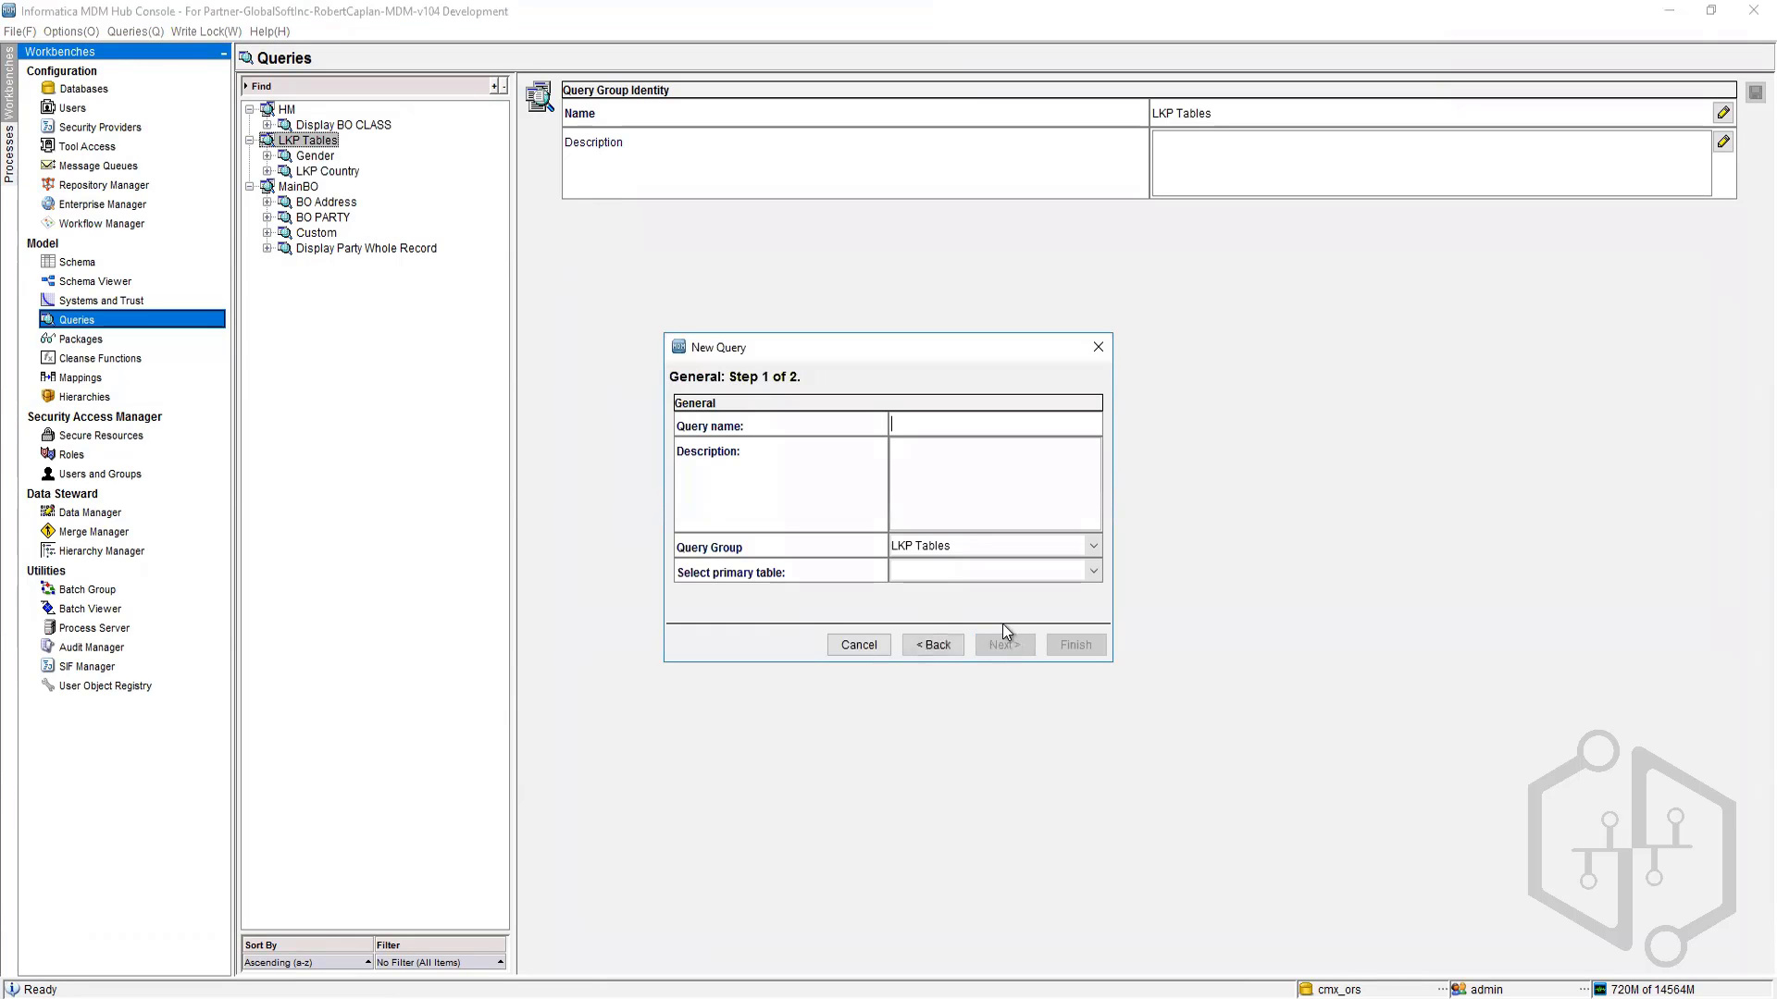
left_click(952, 569)
scroll(953, 659, "down", 10)
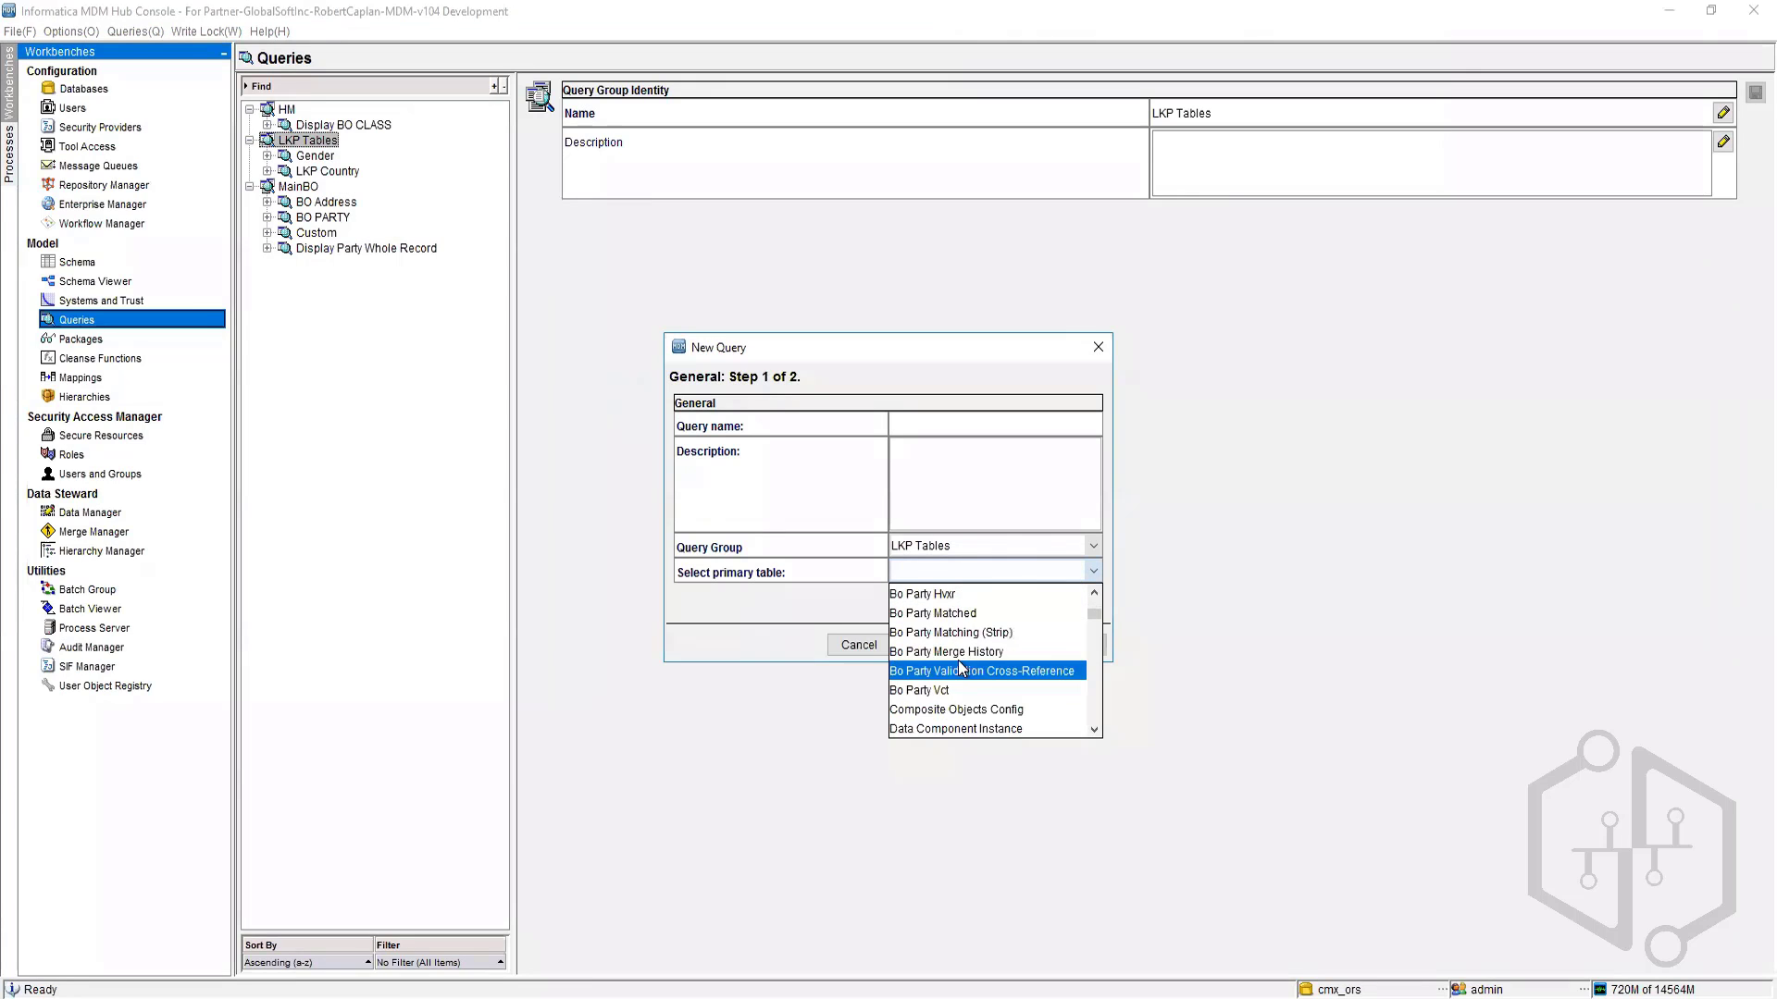
left_click(953, 652)
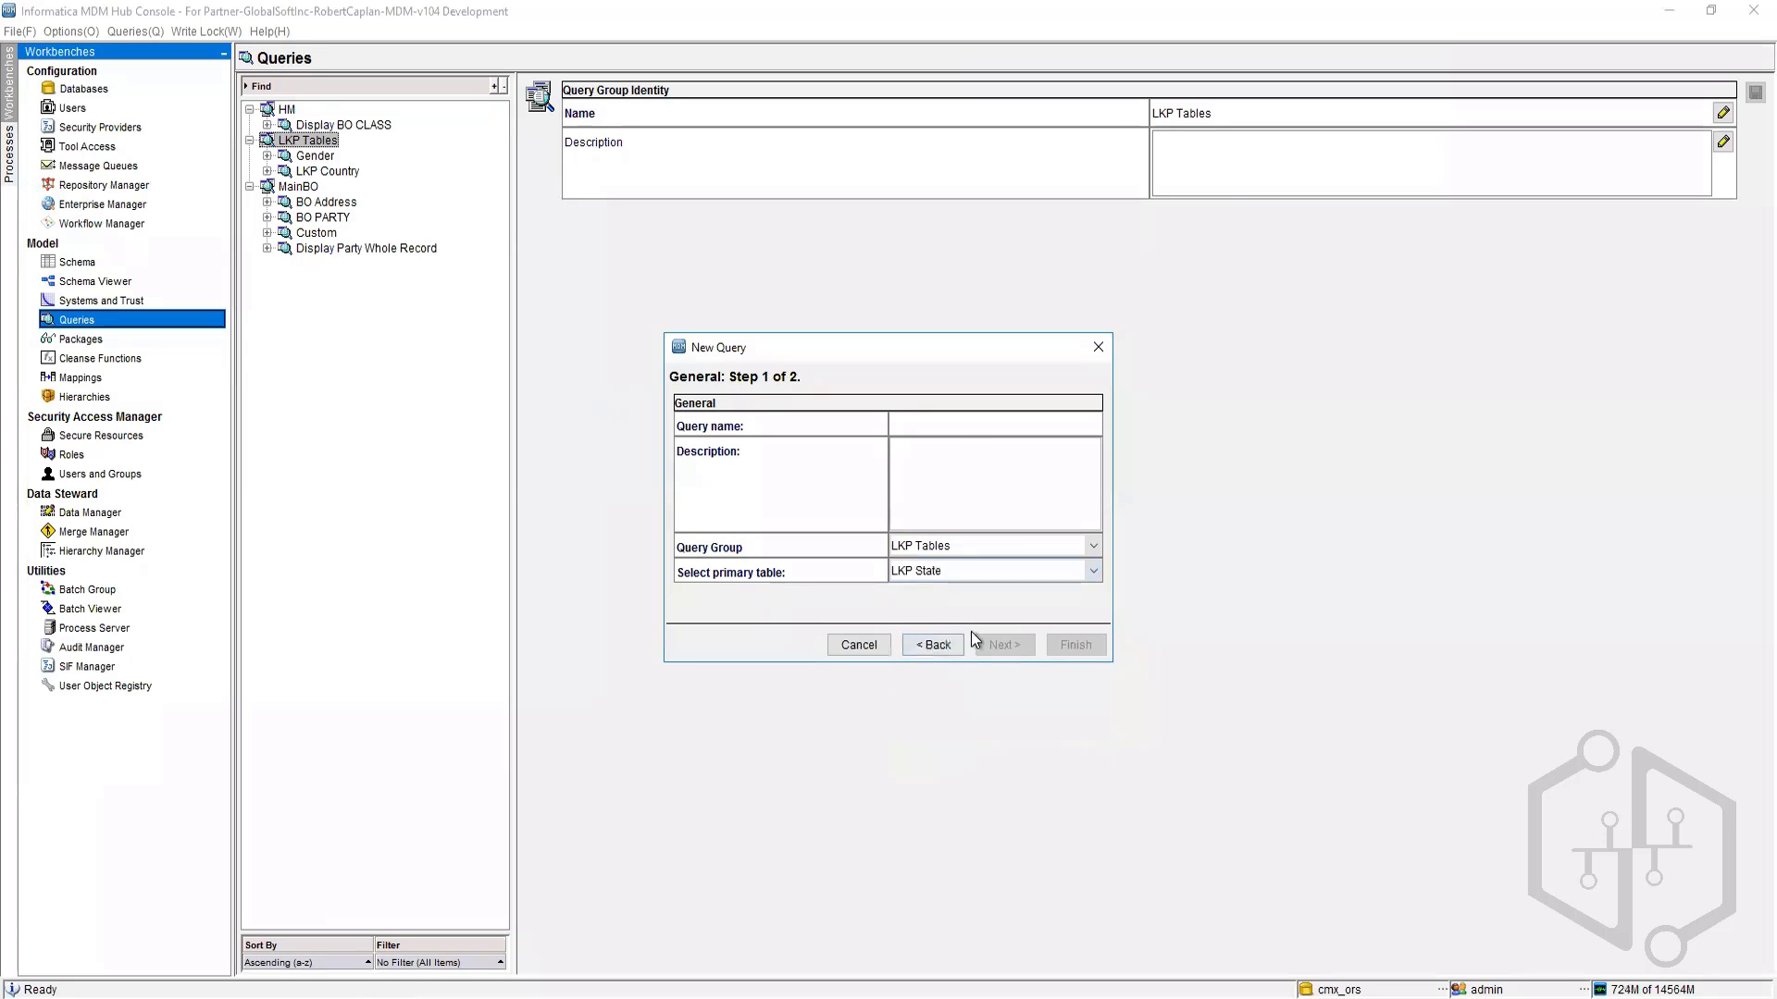
left_click(961, 435)
type("State")
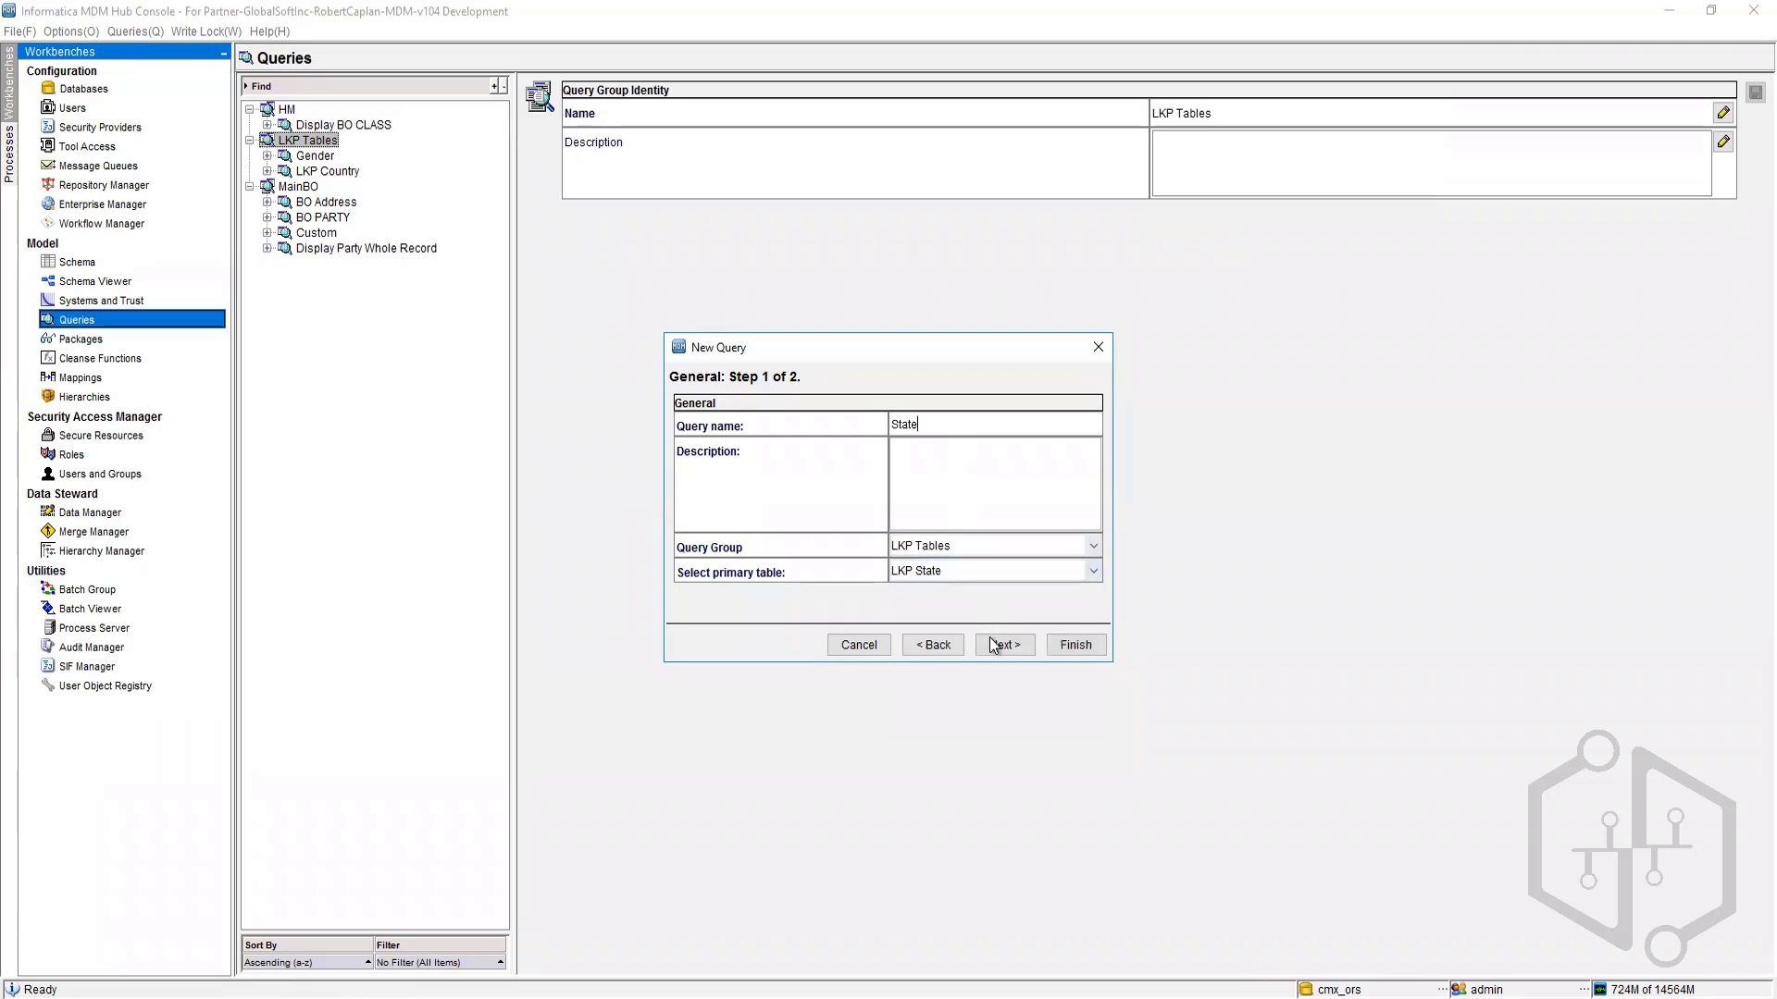
left_click(992, 645)
left_click(1075, 645)
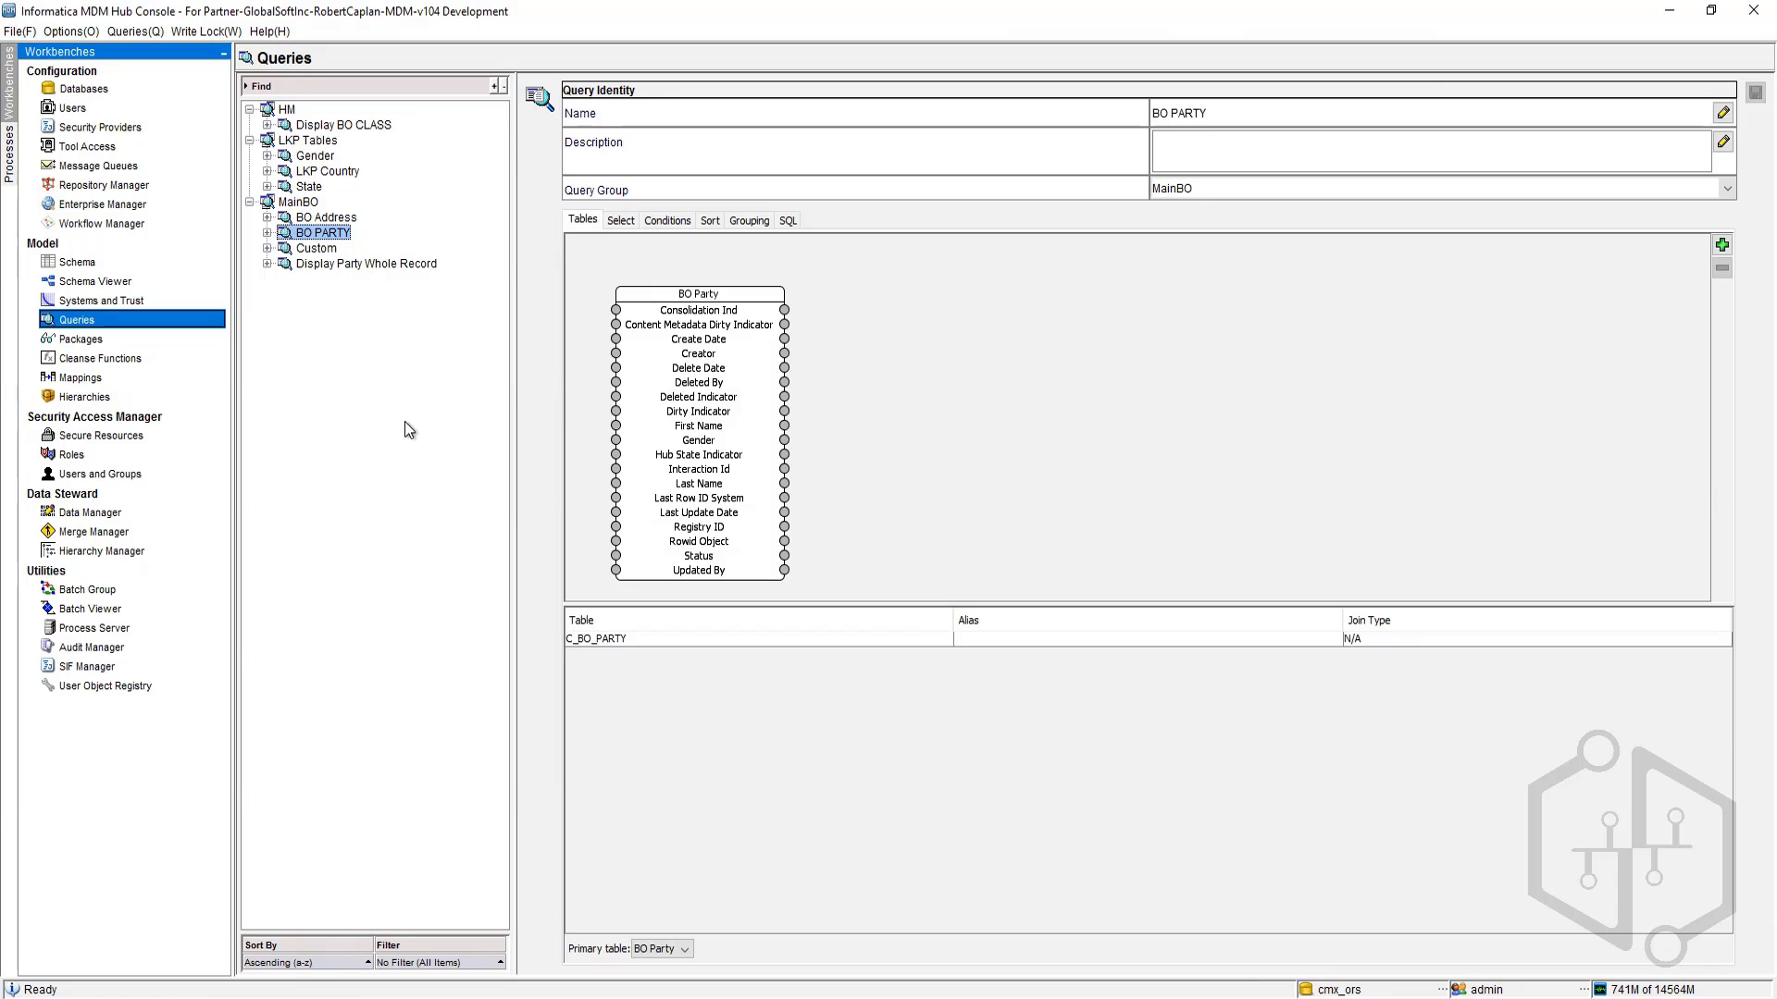
Step: Switch to the Packages tool and start the New Package wizard
left_click(80, 340)
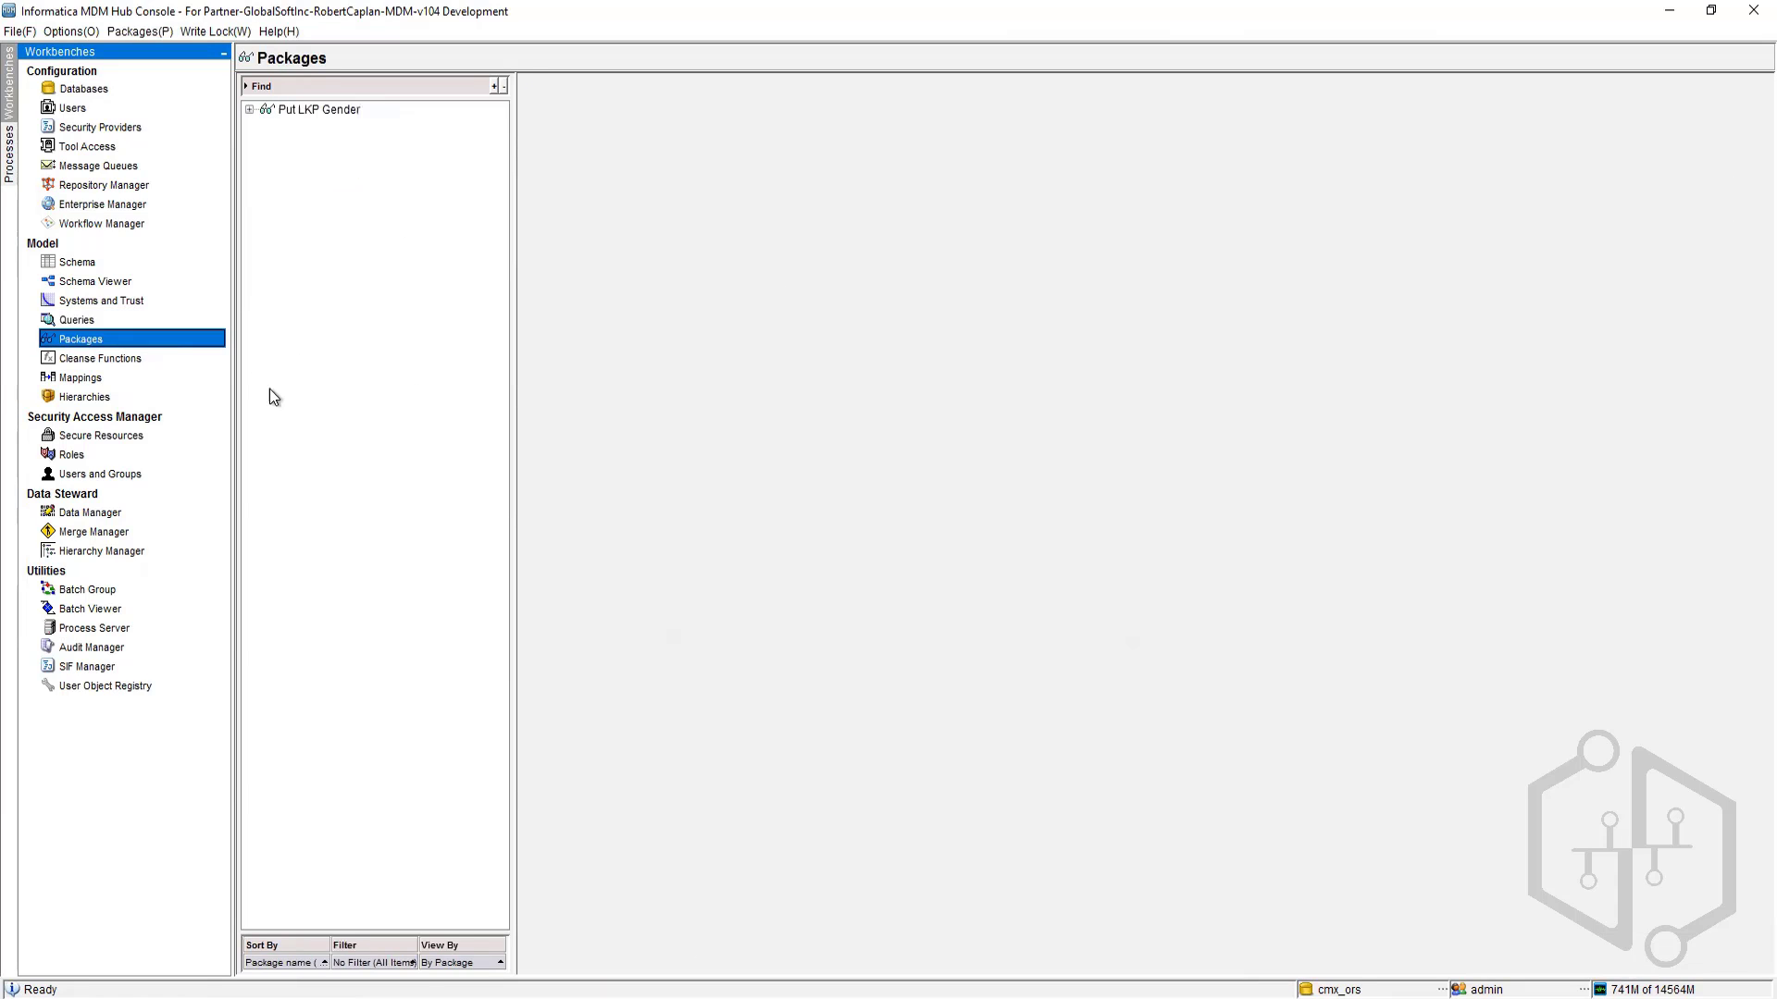
left_click(90, 322)
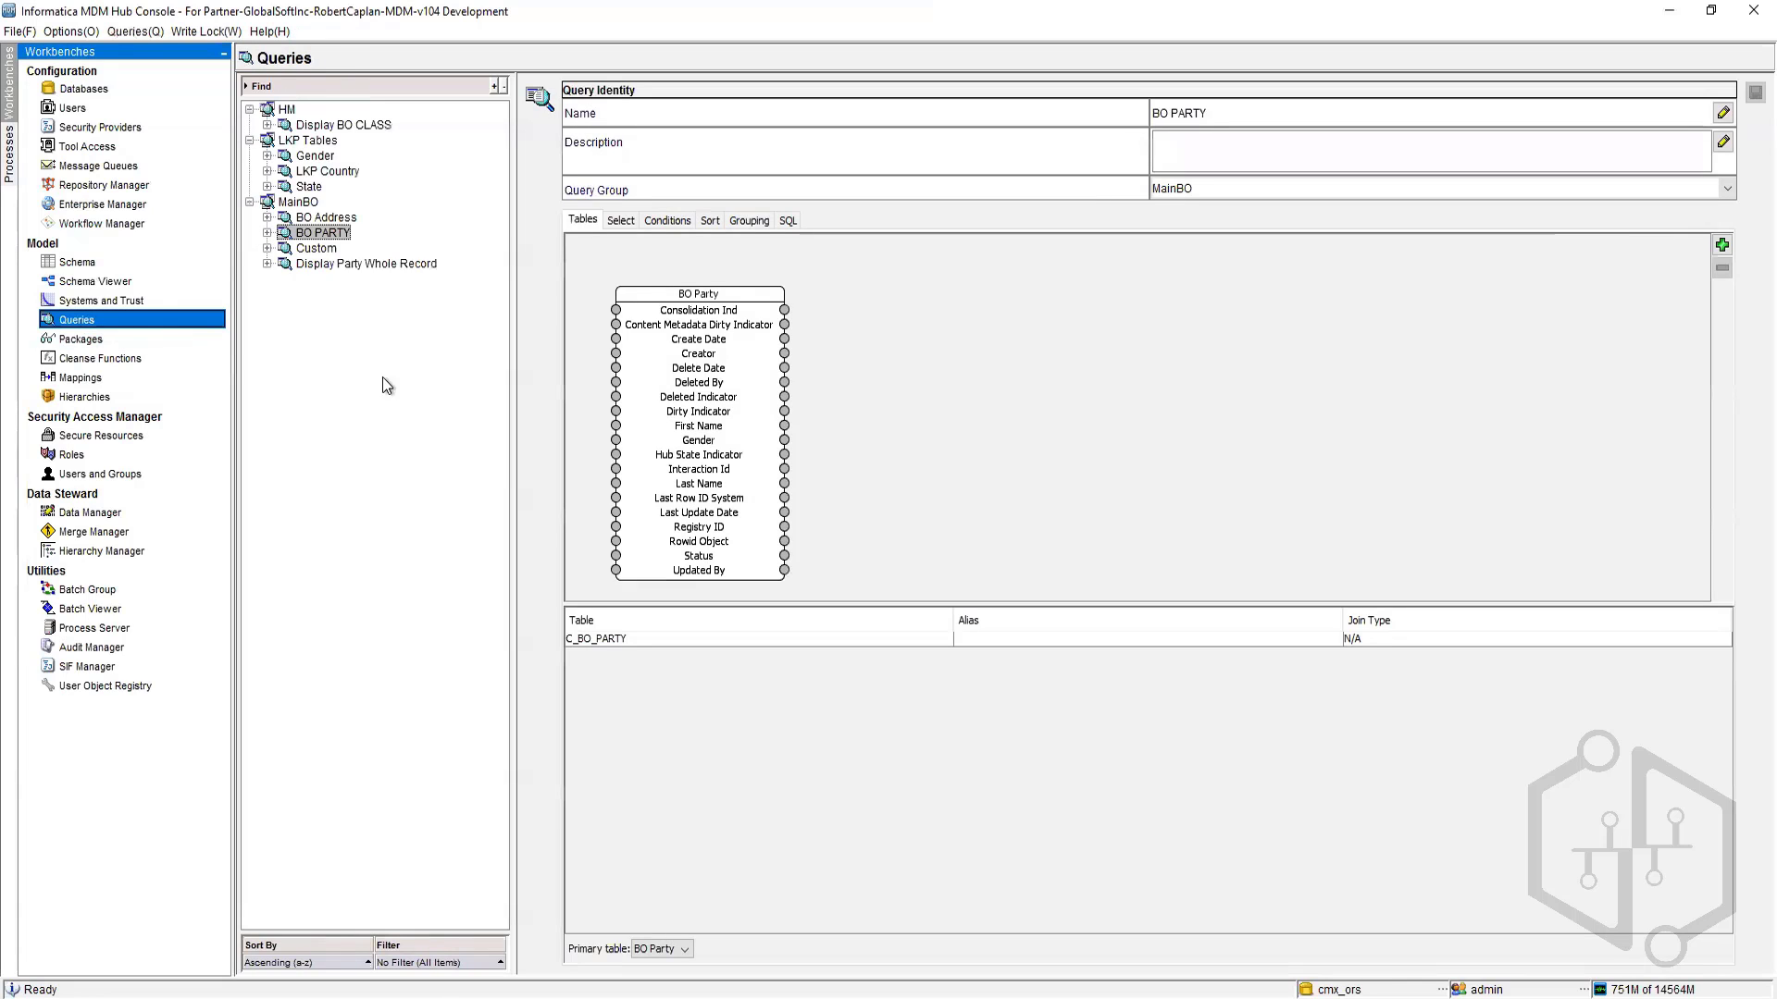
left_click(97, 338)
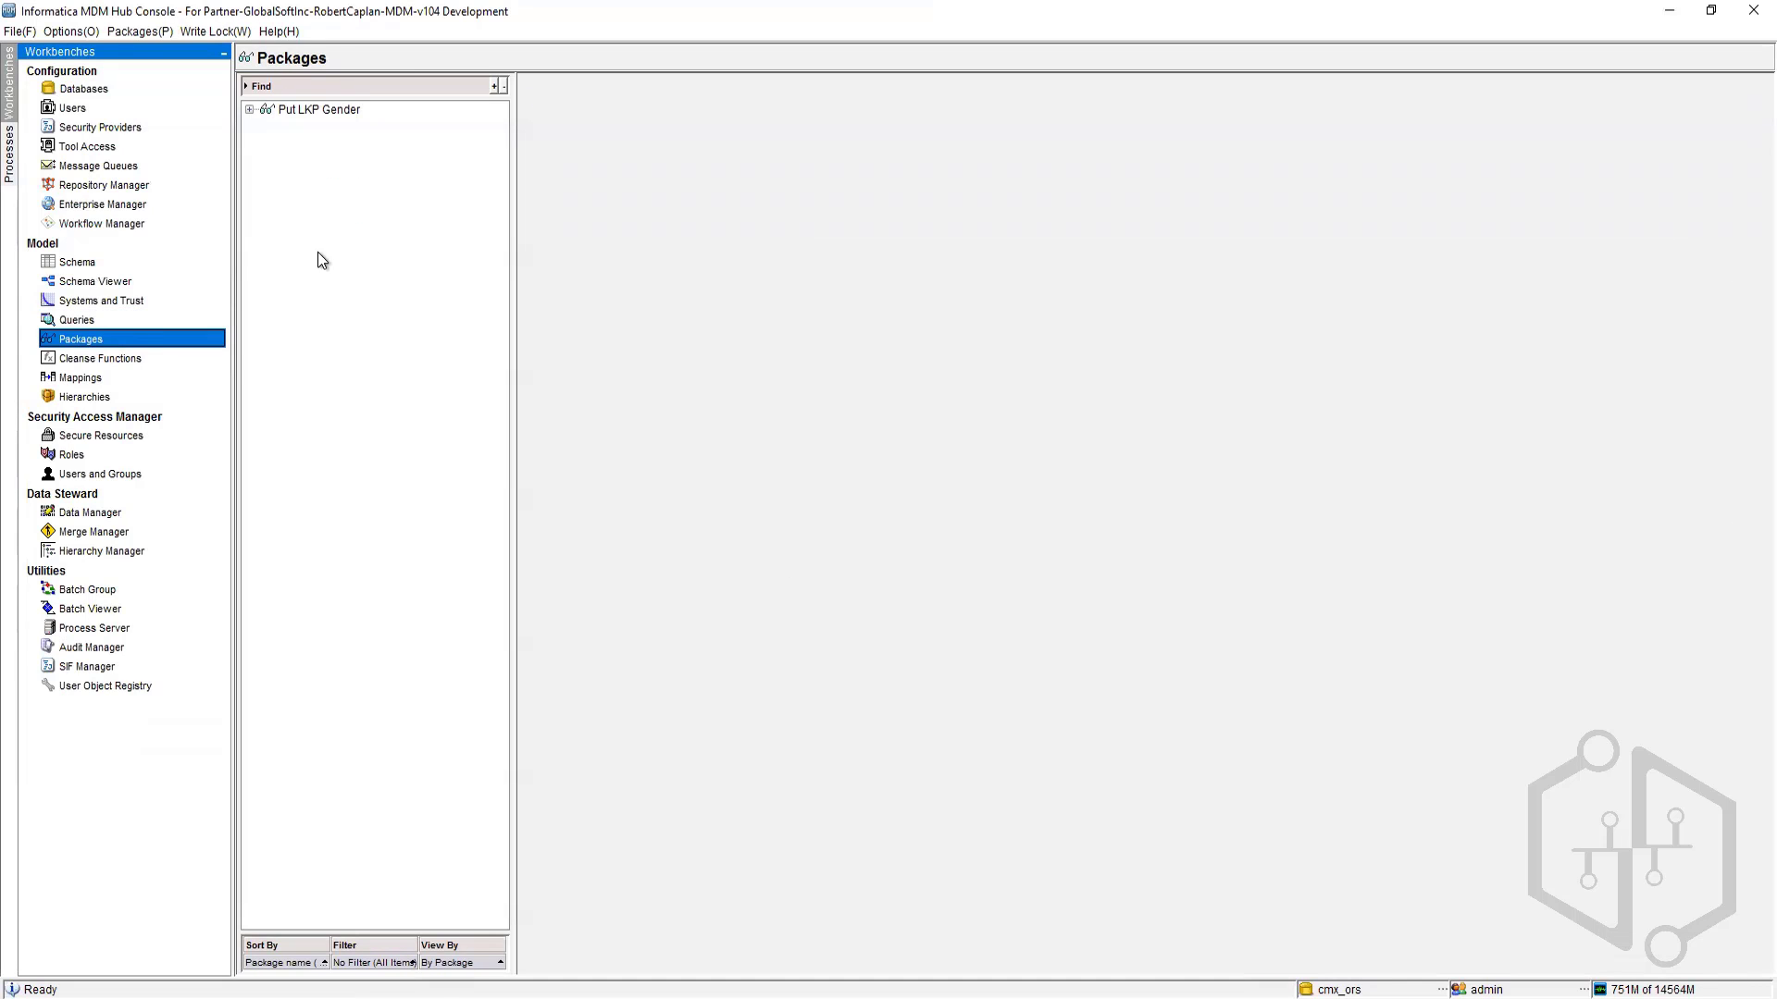
right_click(291, 201)
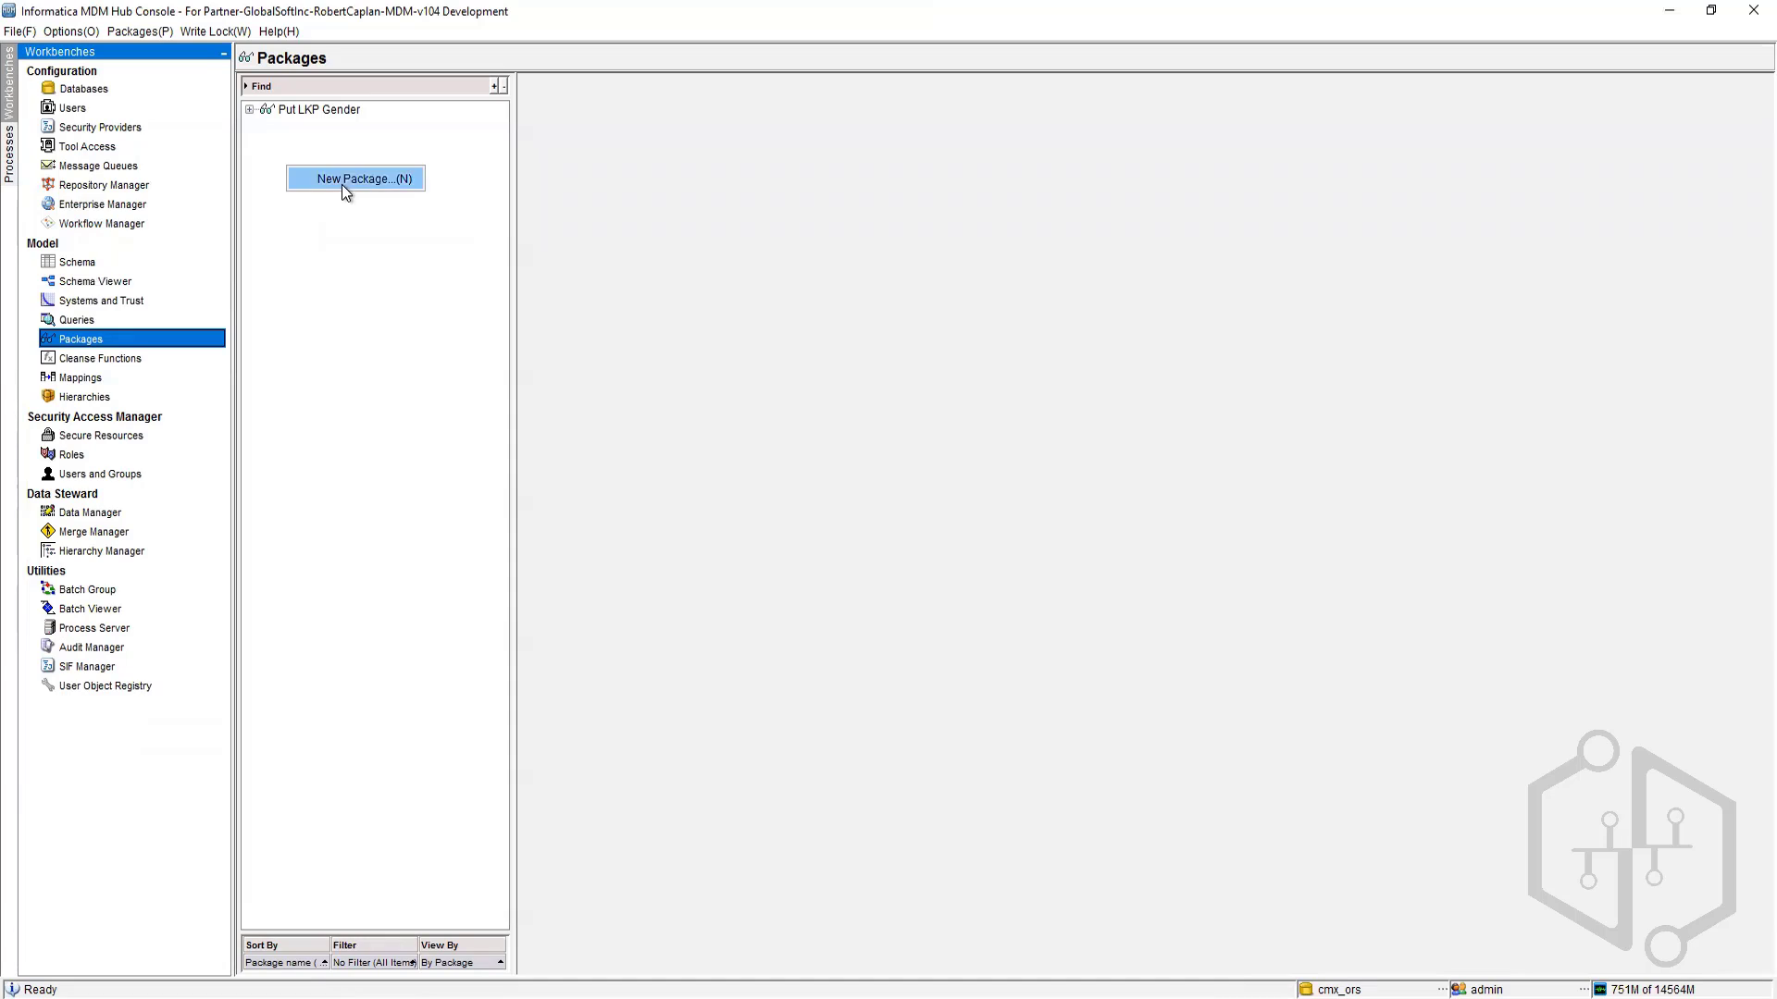
left_click(322, 343)
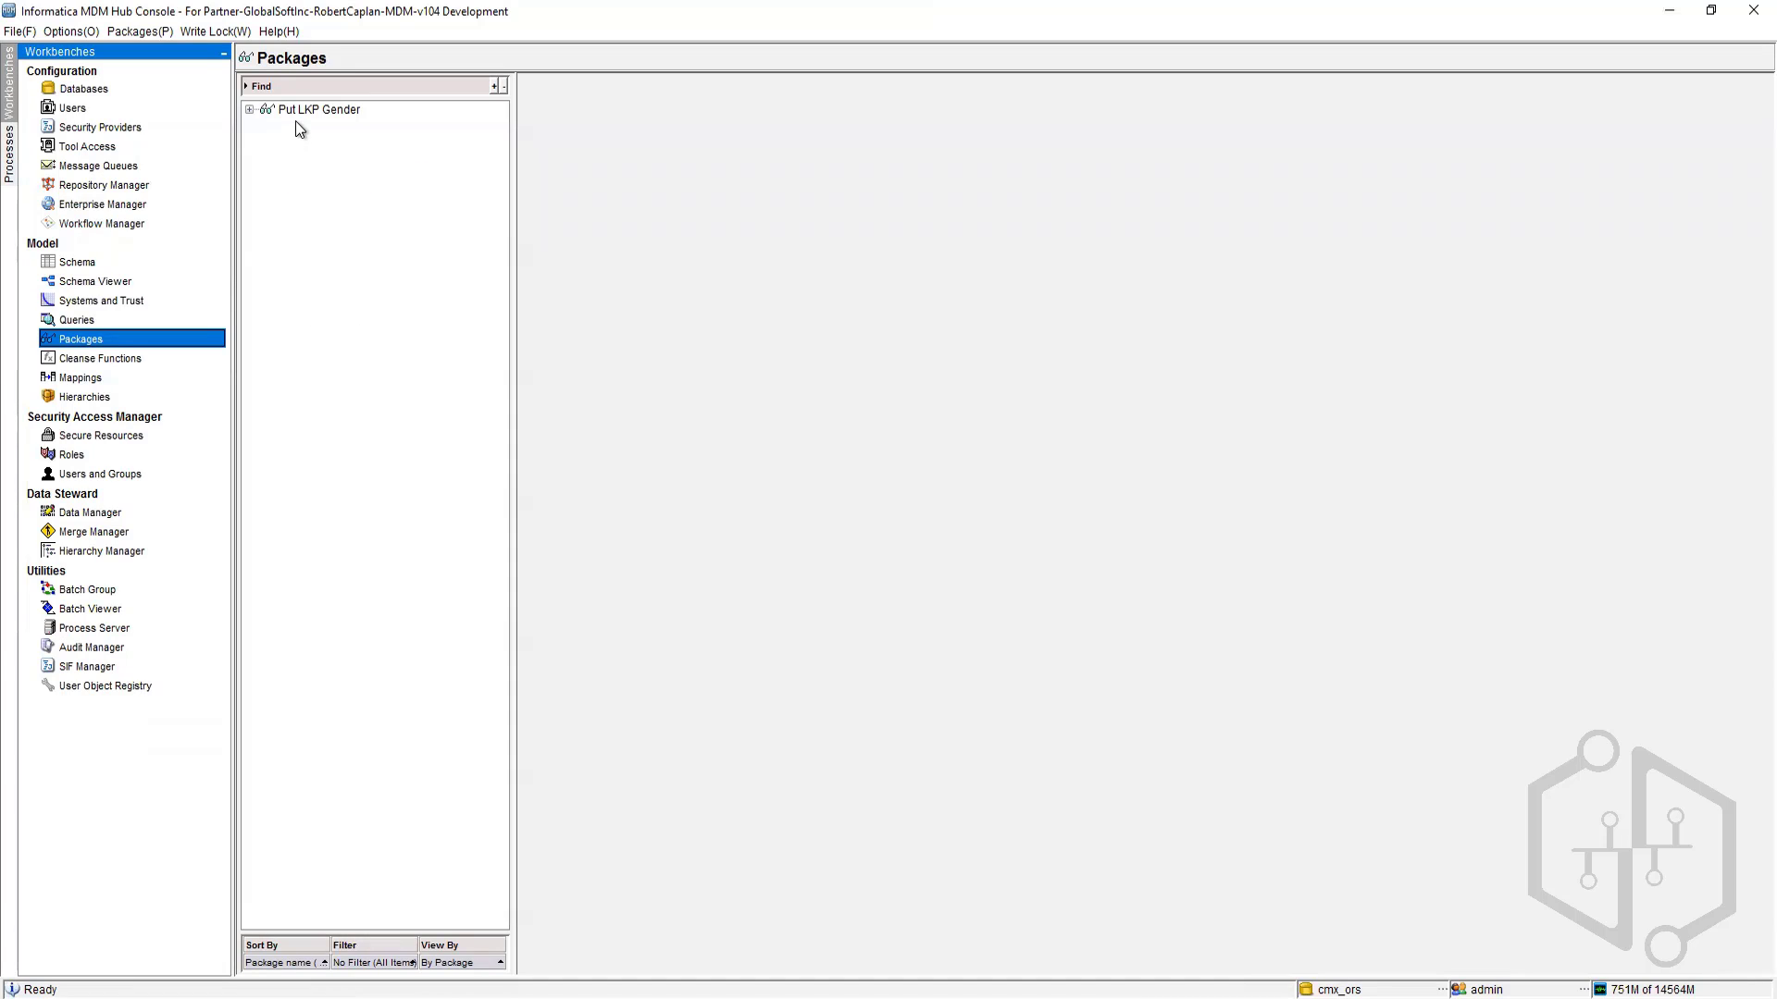
right_click(324, 202)
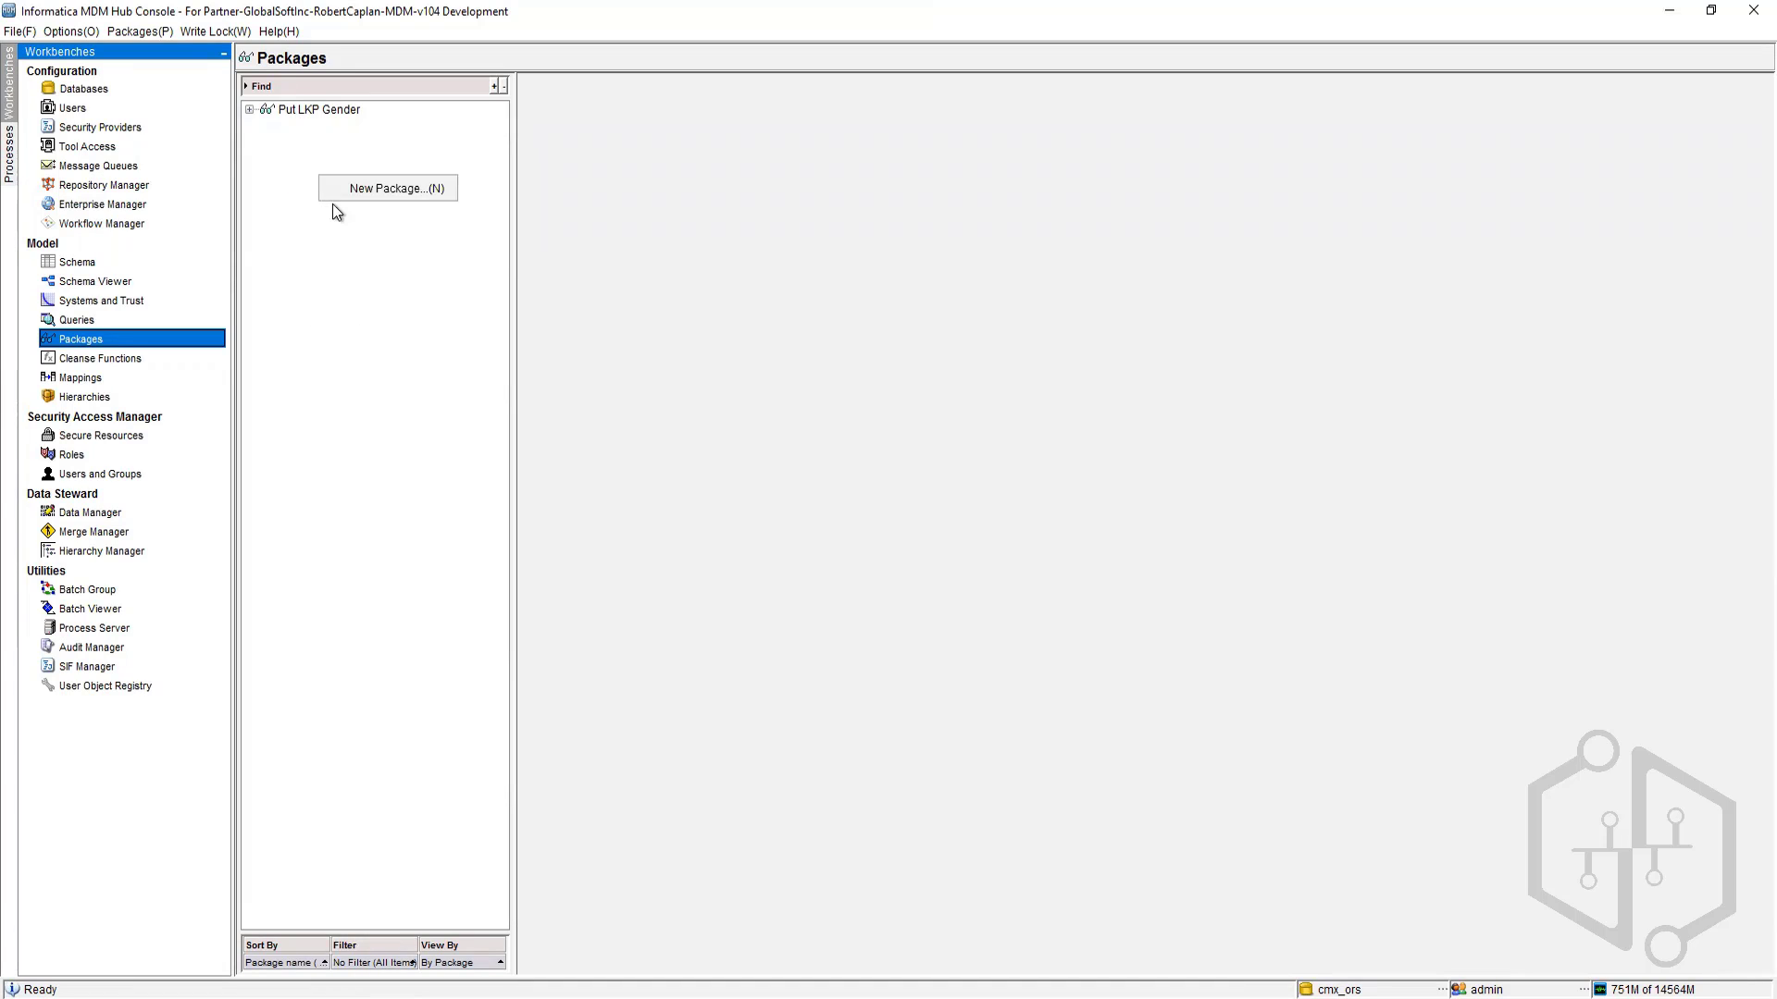
left_click(367, 190)
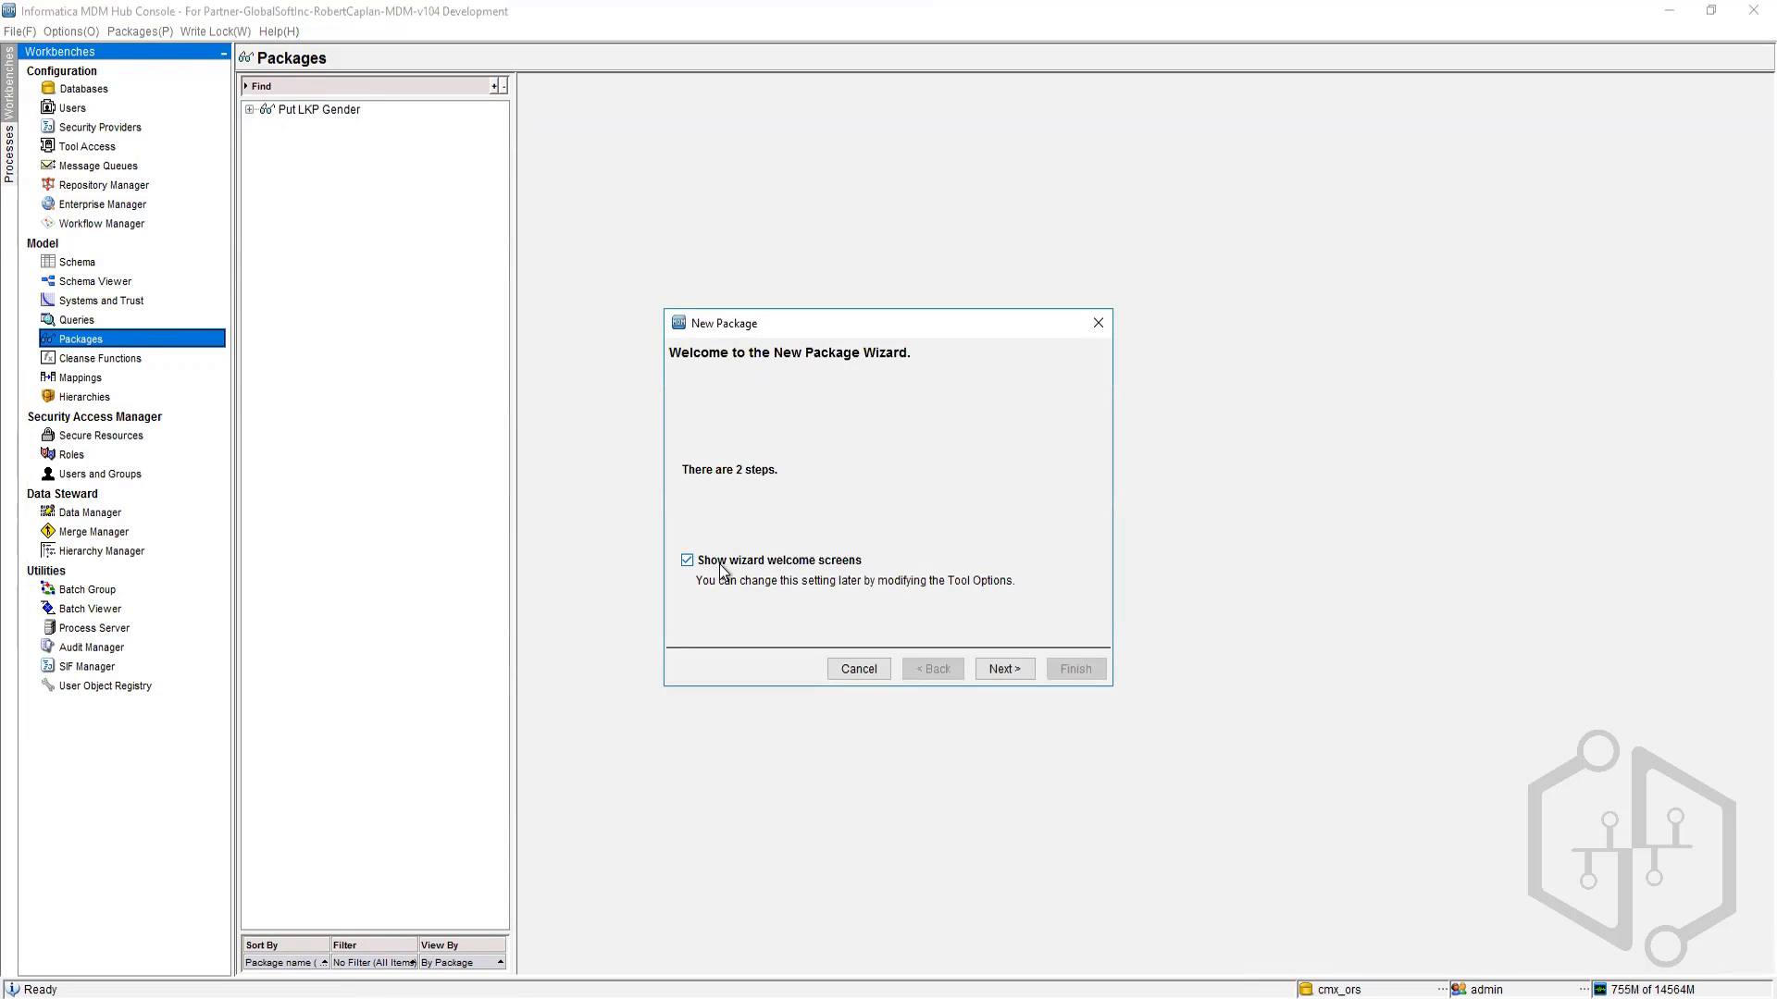
Step: Set the new package's display name to Display Party Whole and continue to query selection
left_click(1023, 669)
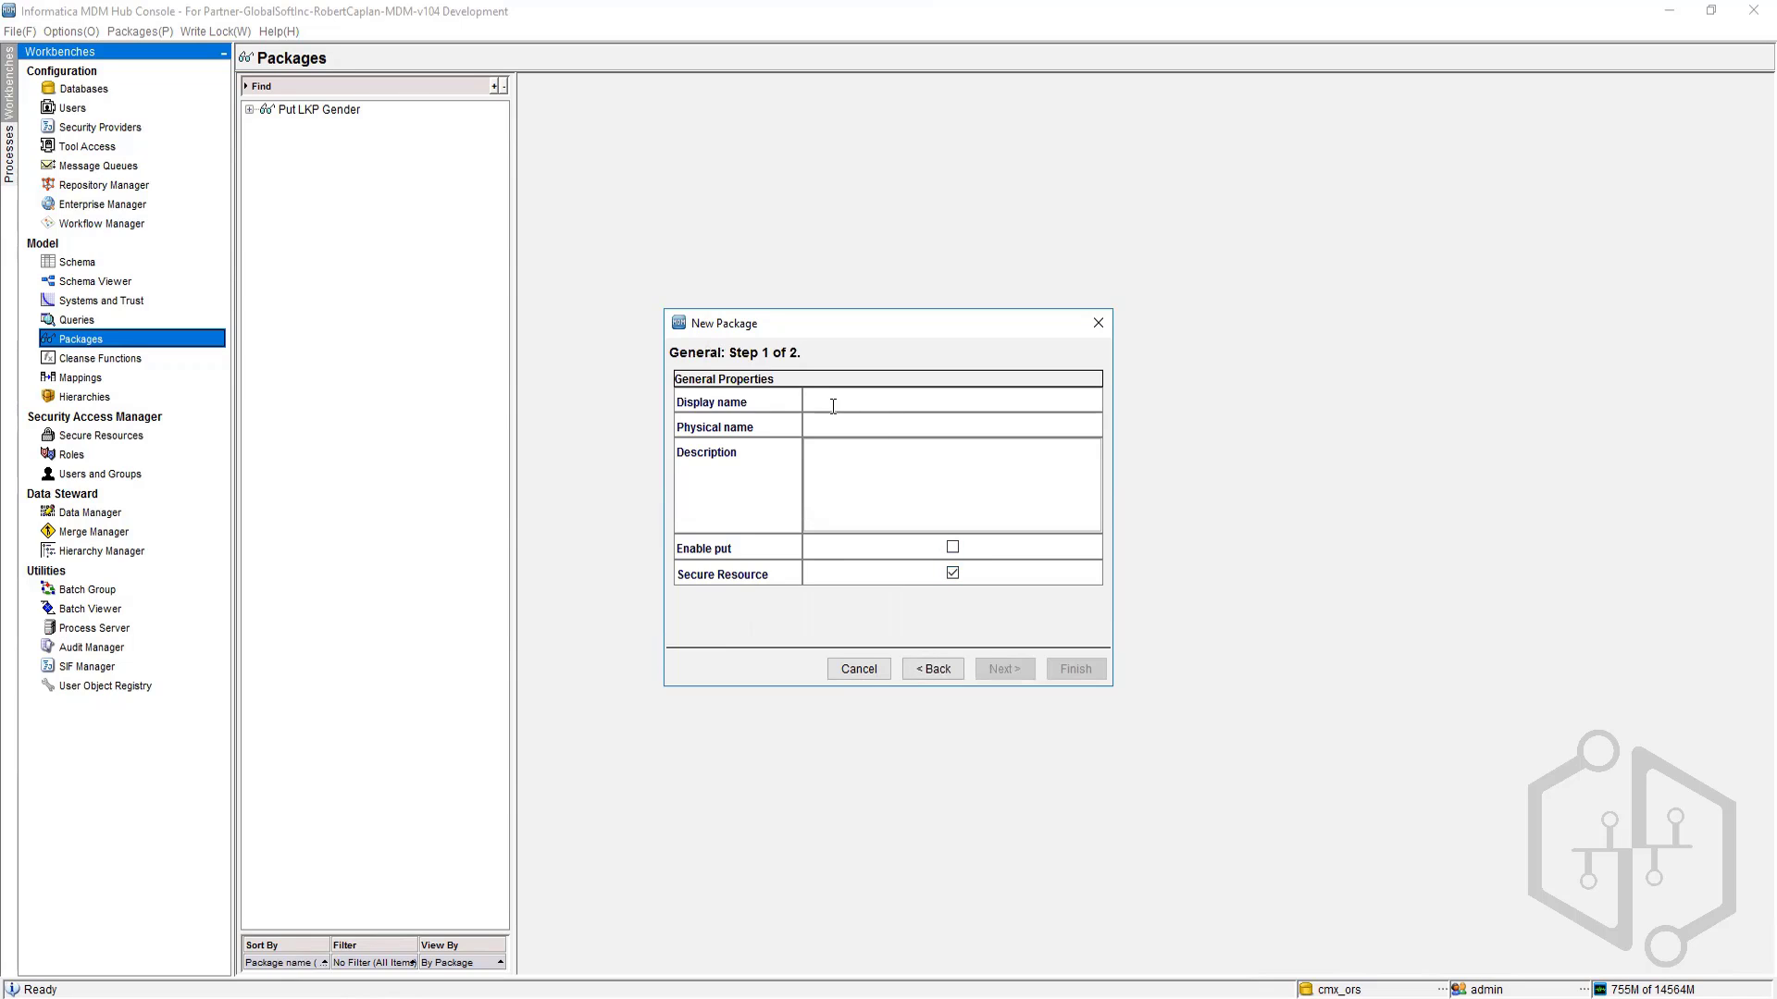
type("Display")
type("P")
key("BackSpace")
type("Party WHole")
key("BackSpace")
key("BackSpace")
key("BackSpace")
key("BackSpace")
type("hole")
key("Tab")
left_click(911, 516)
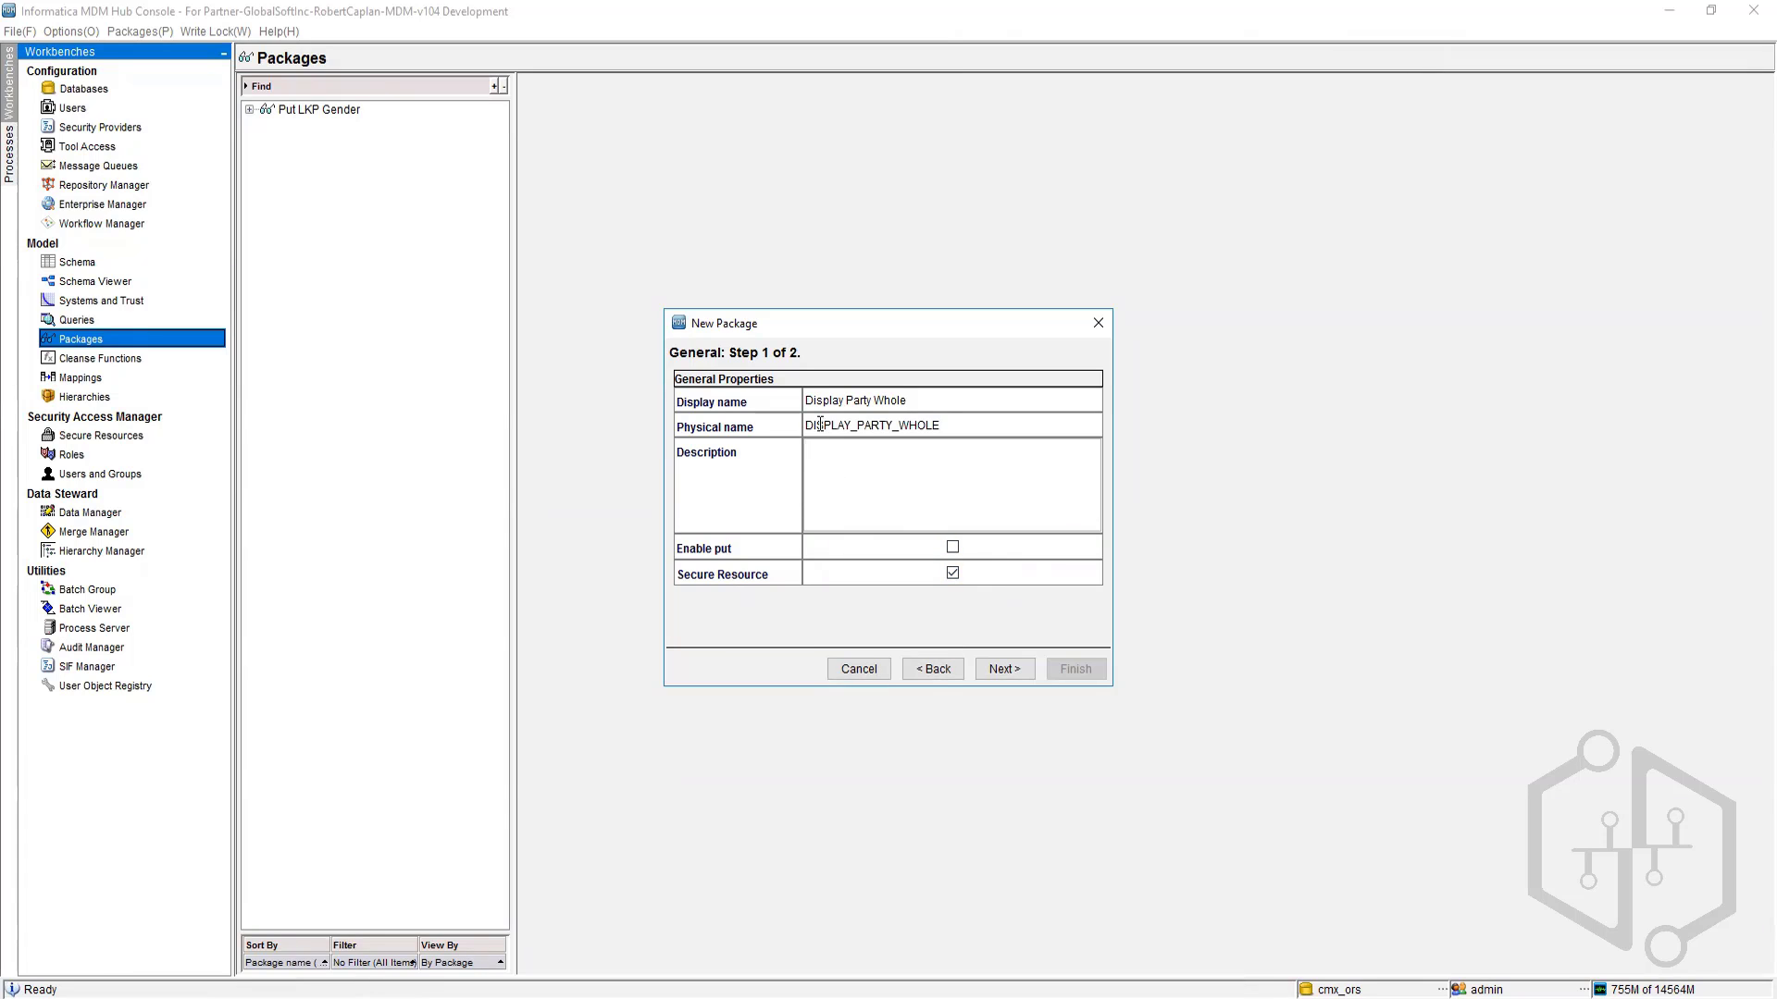
left_click(1004, 668)
Step: Base the package on the MainBO Display Party Whole Record query and finish the wizard
left_click(682, 433)
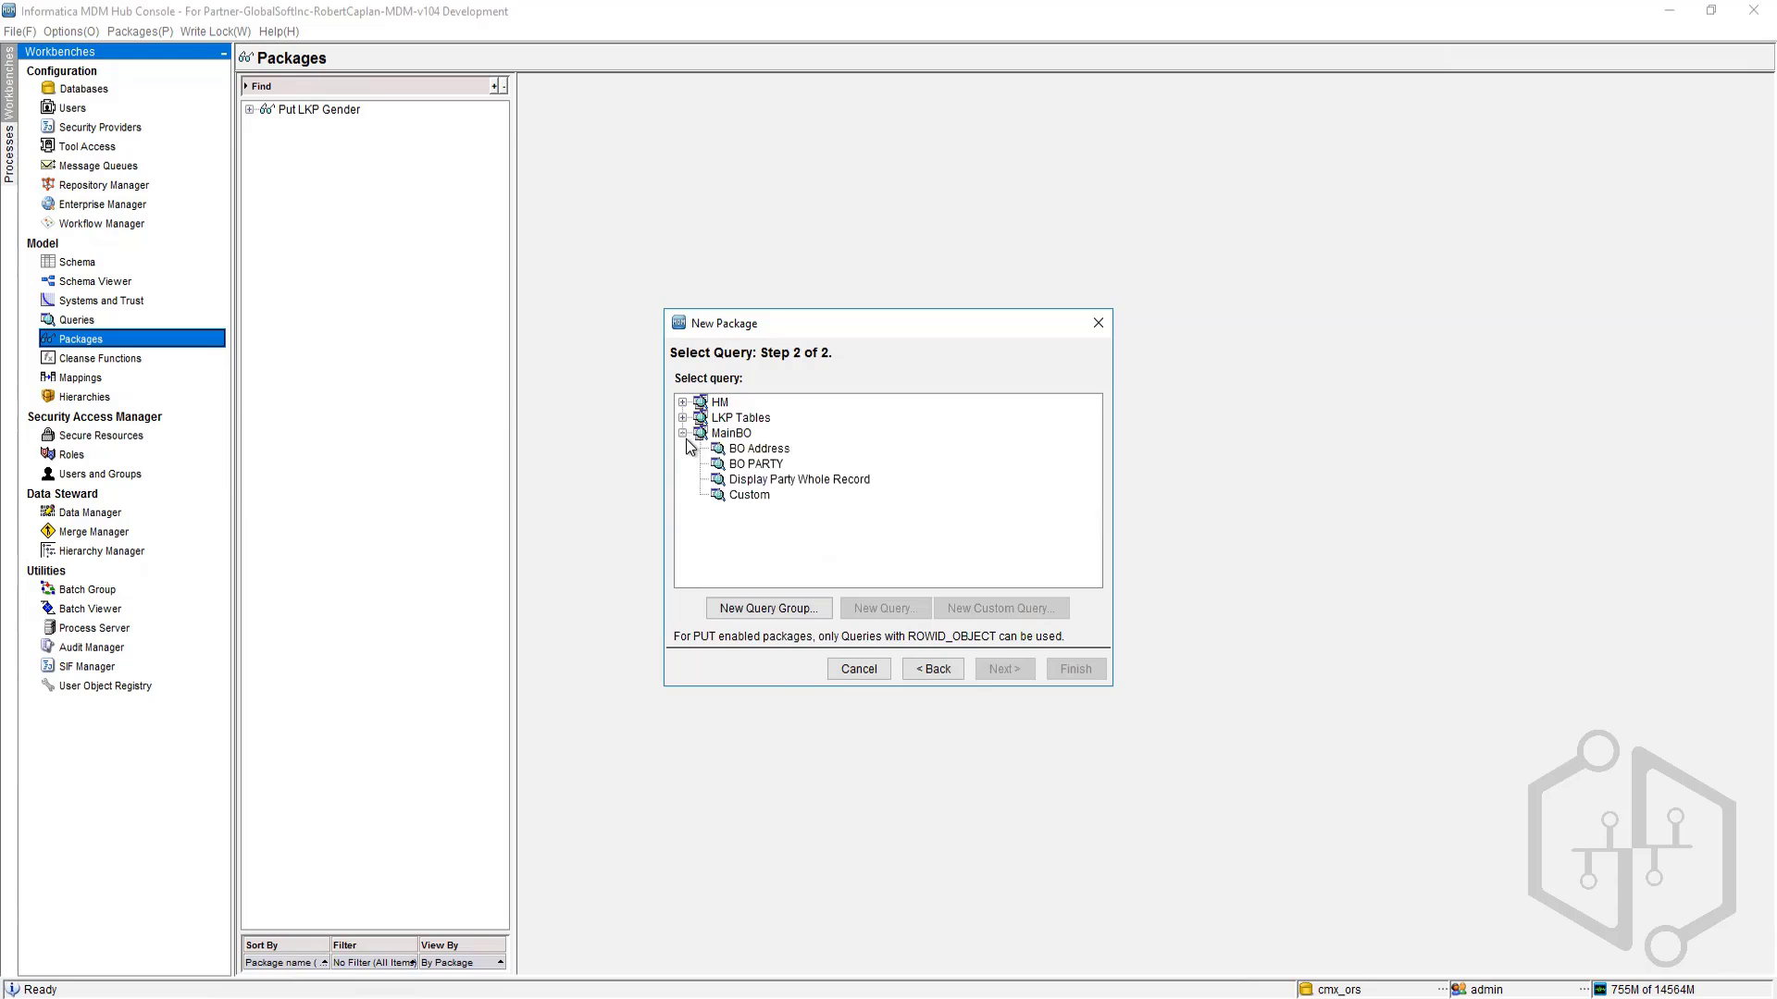
left_click(761, 480)
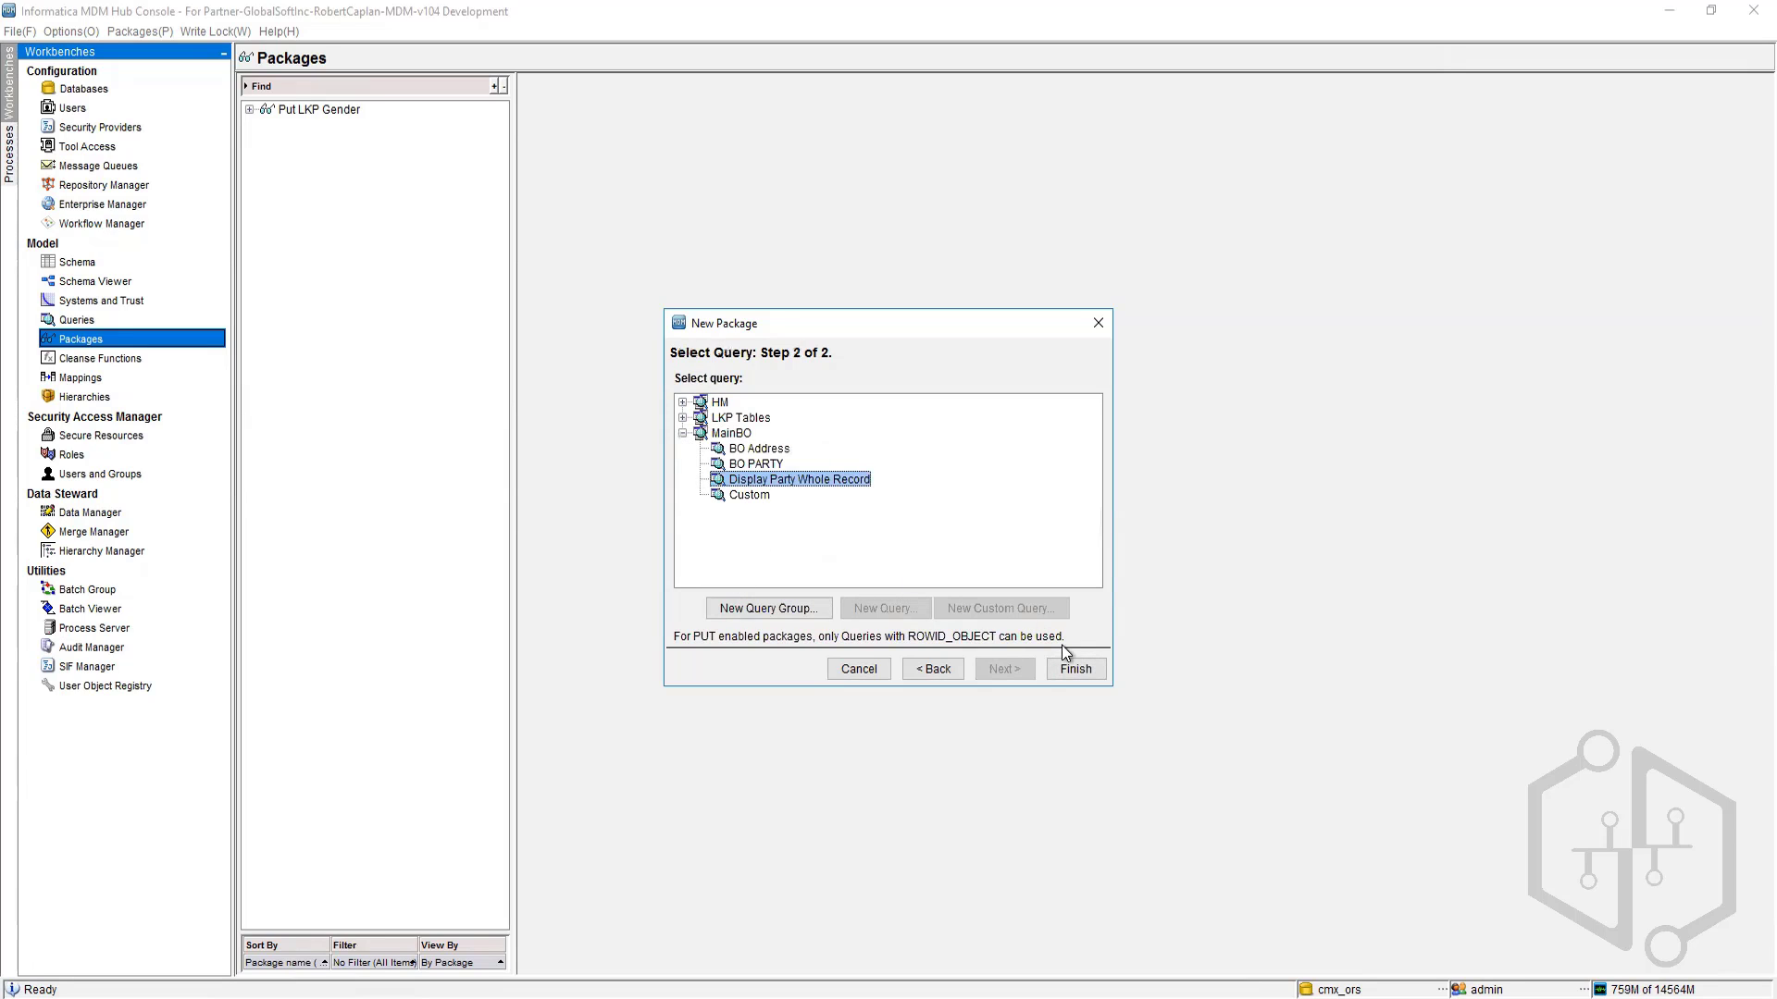
left_click(1076, 669)
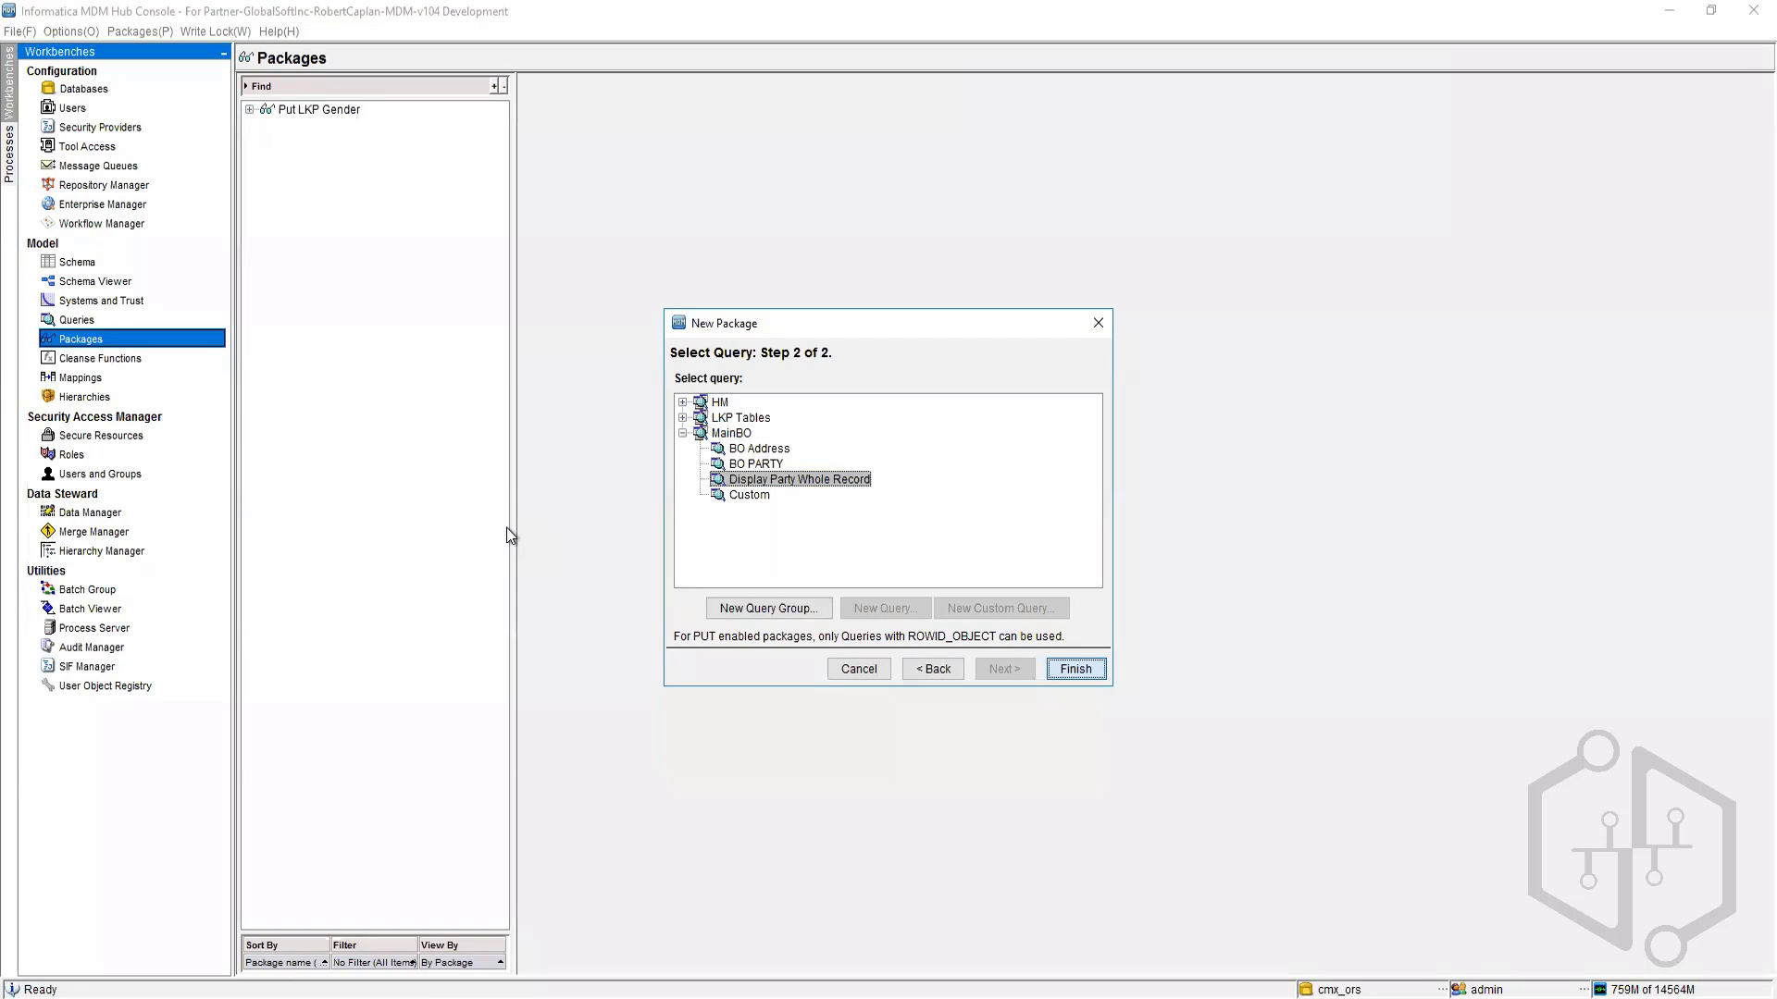
key("Return")
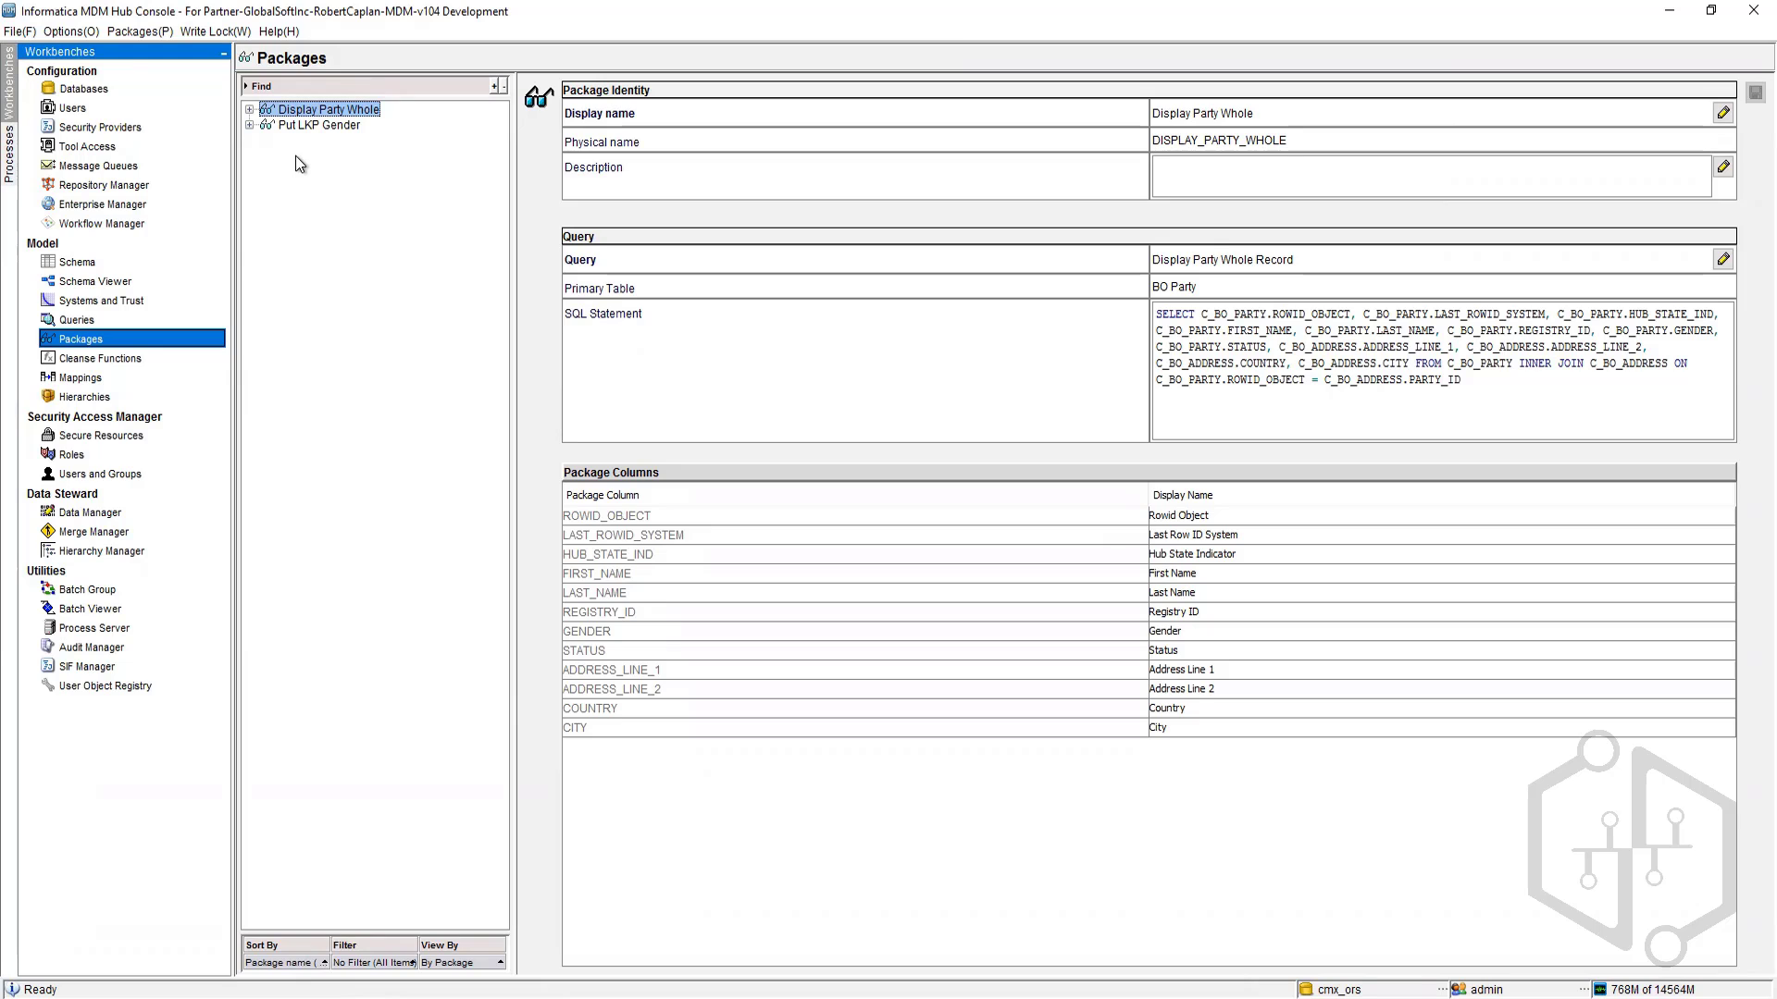
Step: Start a new package in the New Package wizard with put enabled
right_click(292, 131)
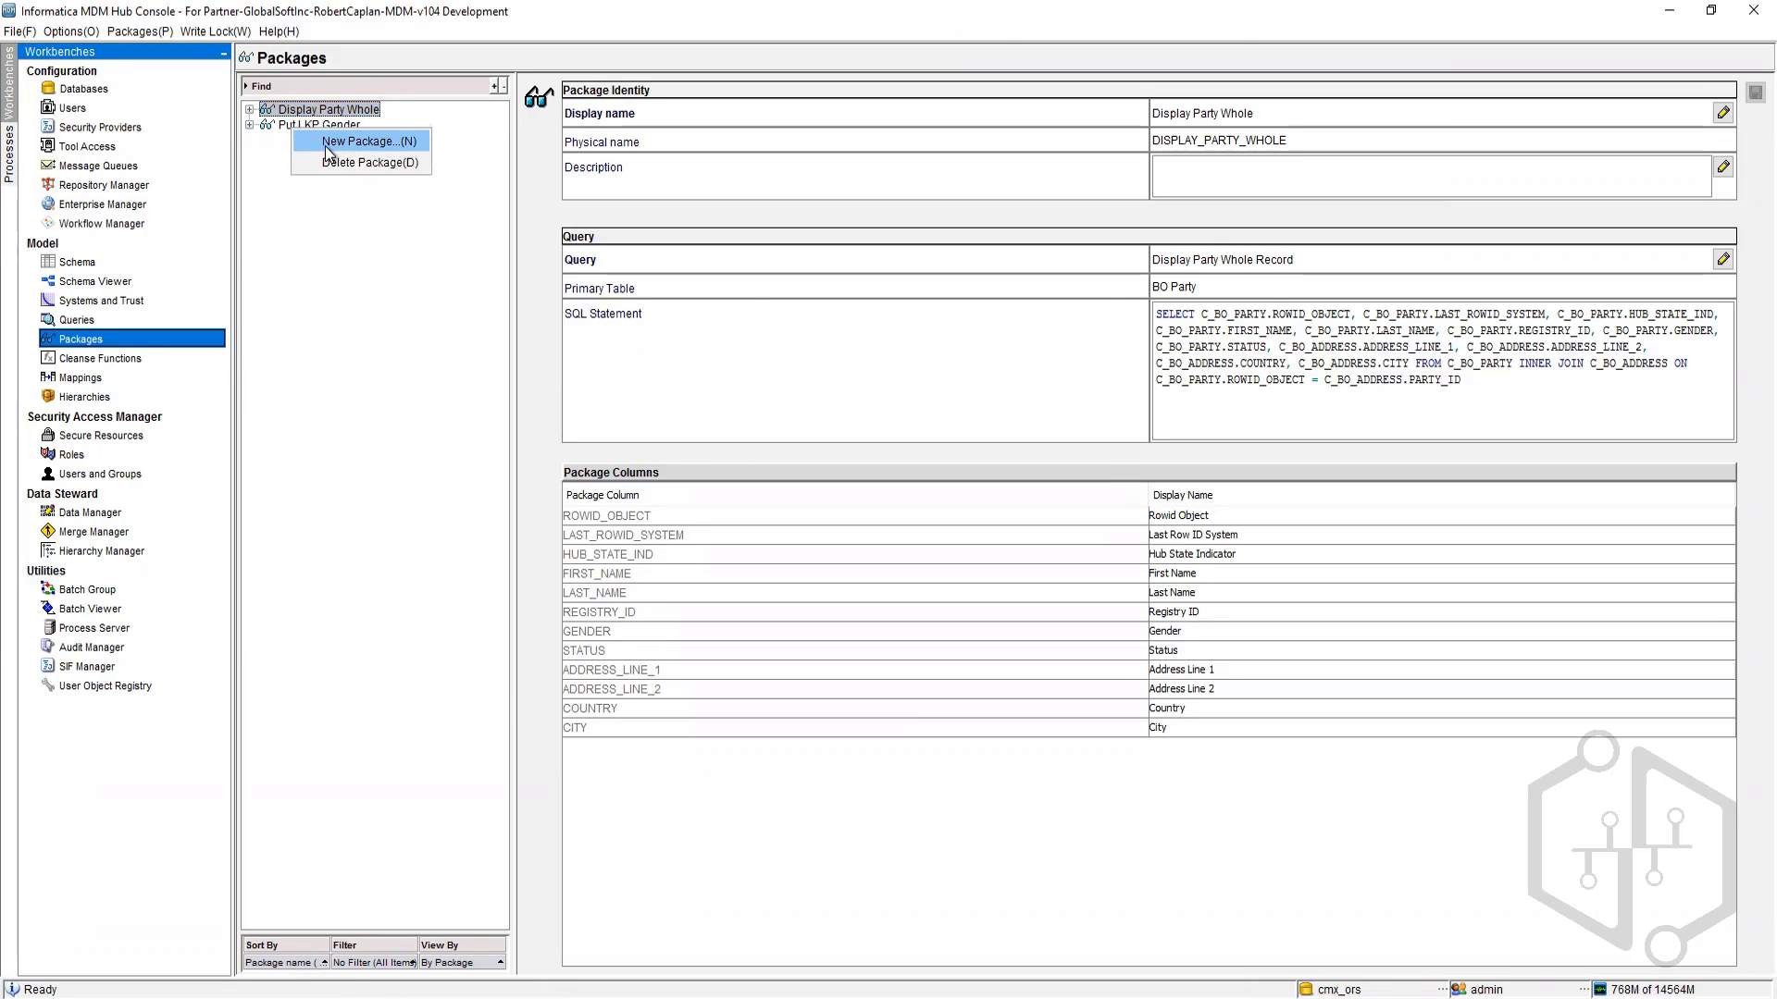
left_click(328, 144)
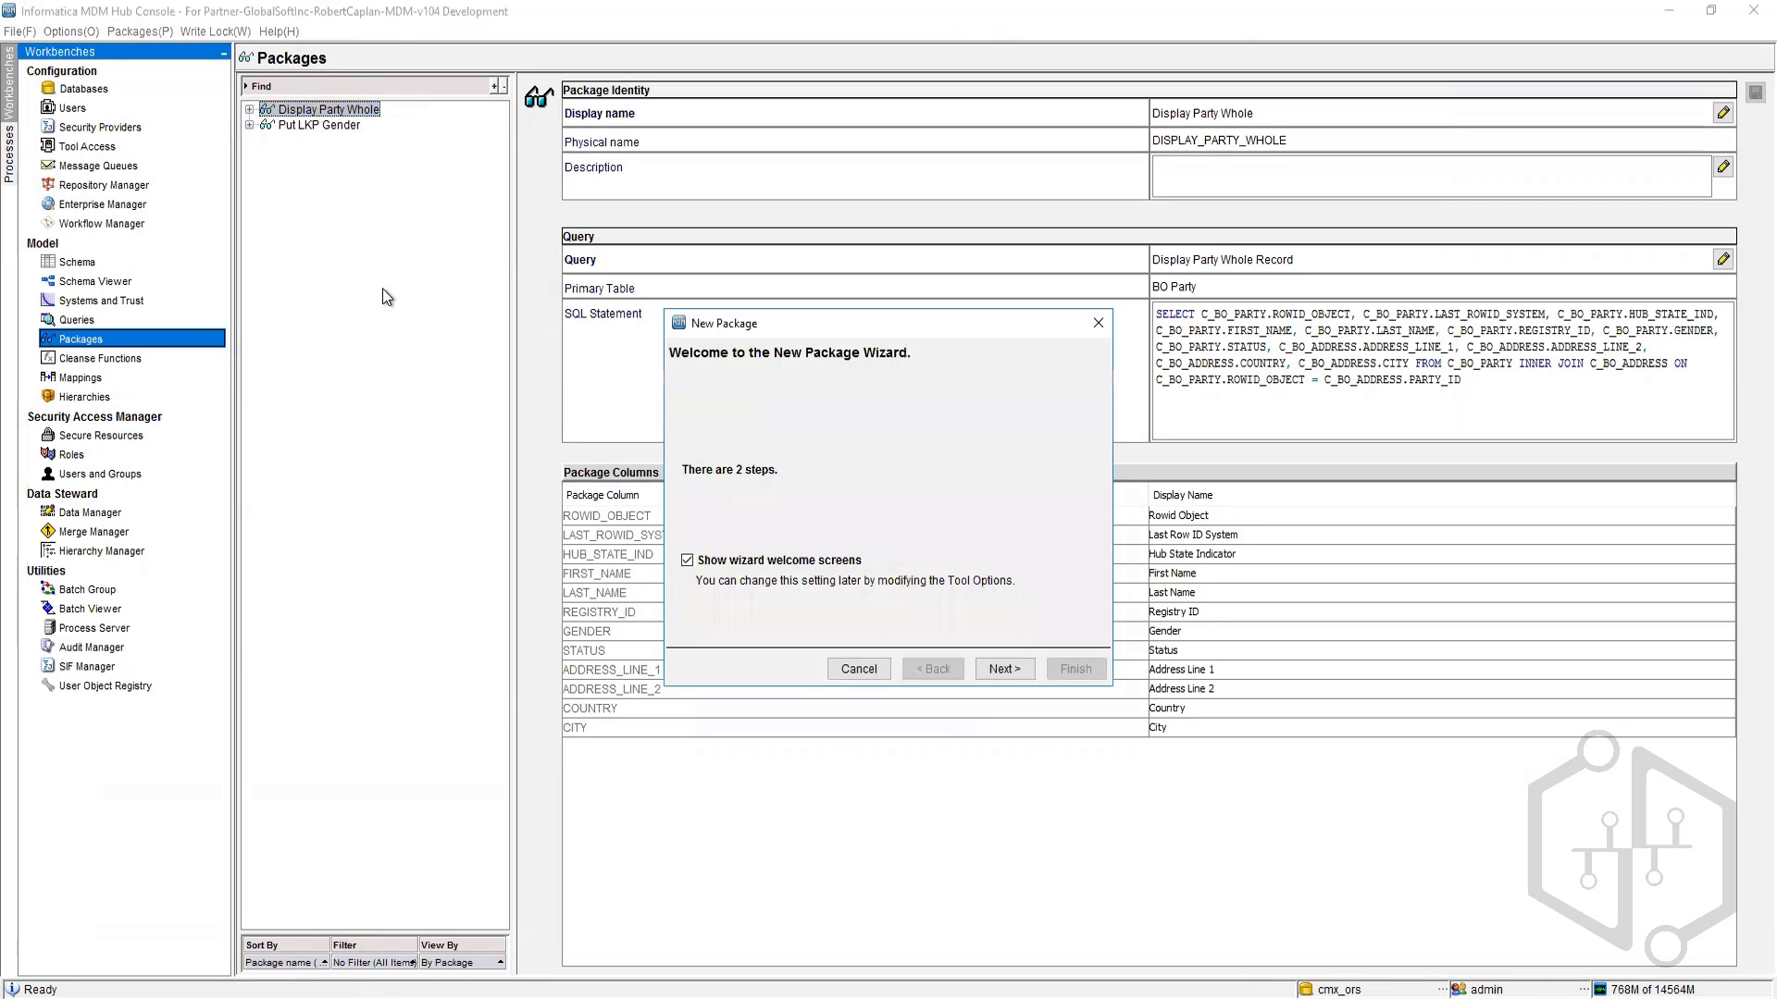
left_click(1004, 669)
left_click(951, 549)
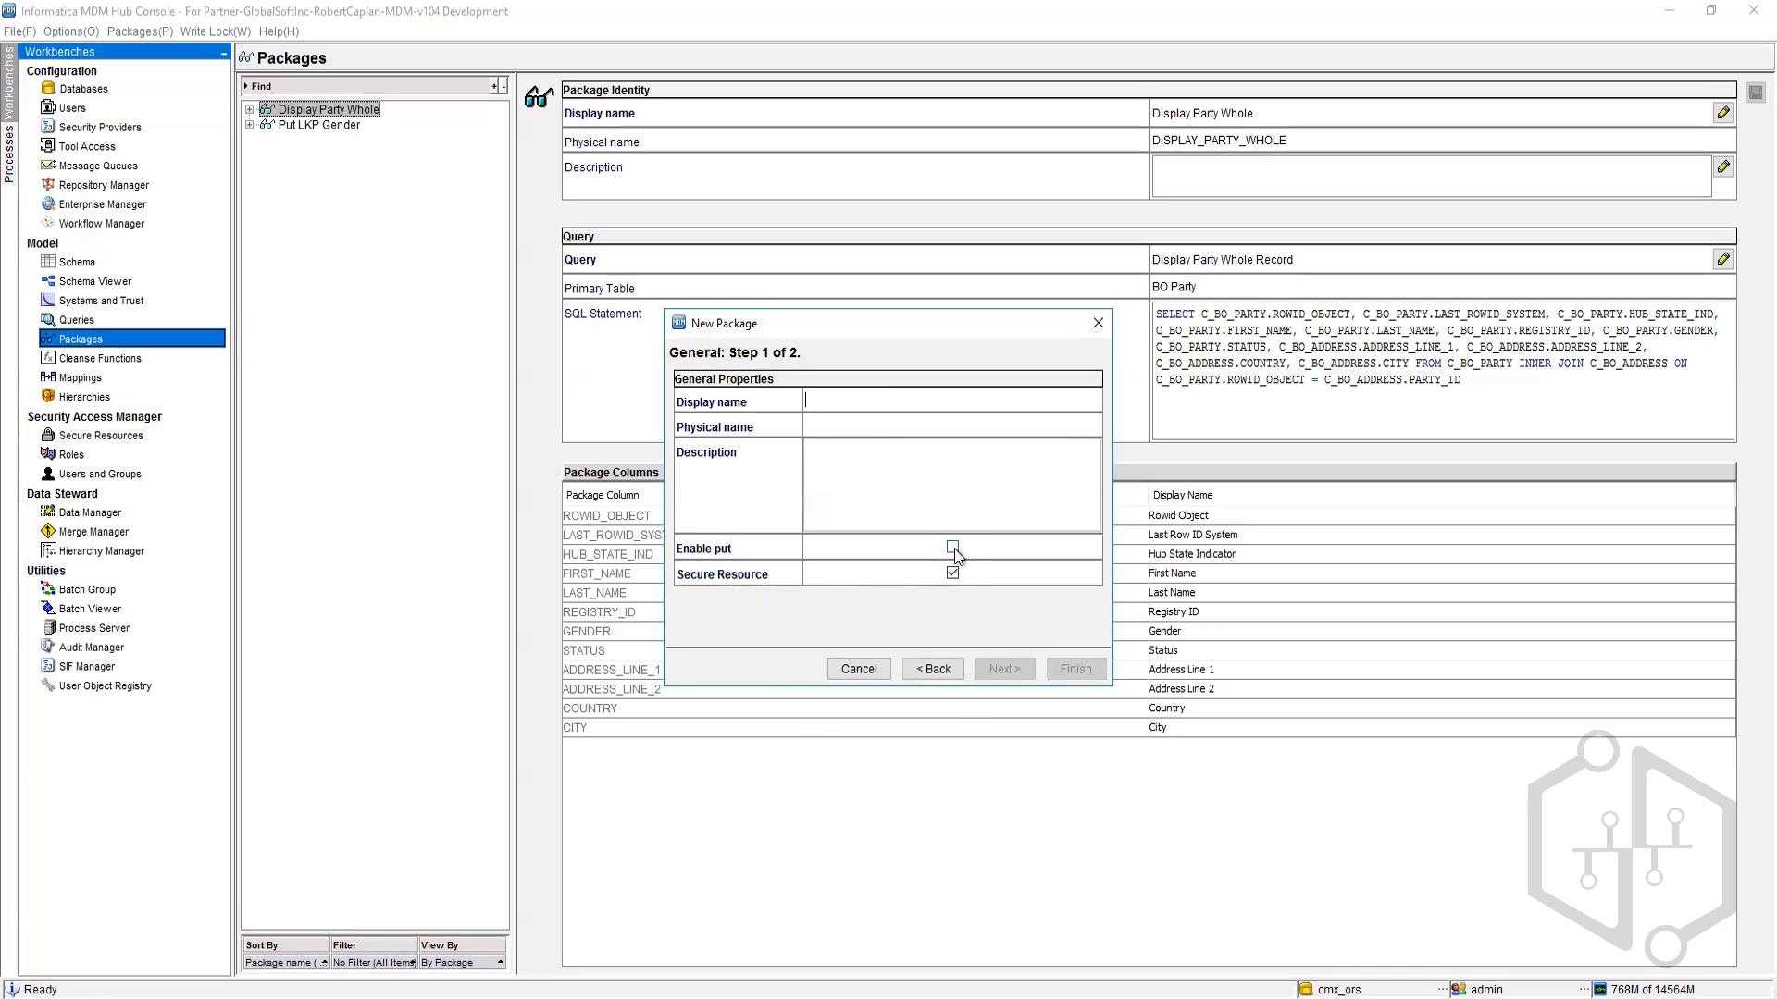
Step: Name the package Put PartyWhole and expand the HM, LKP Tables and MainBO query groups in query selection
left_click(887, 401)
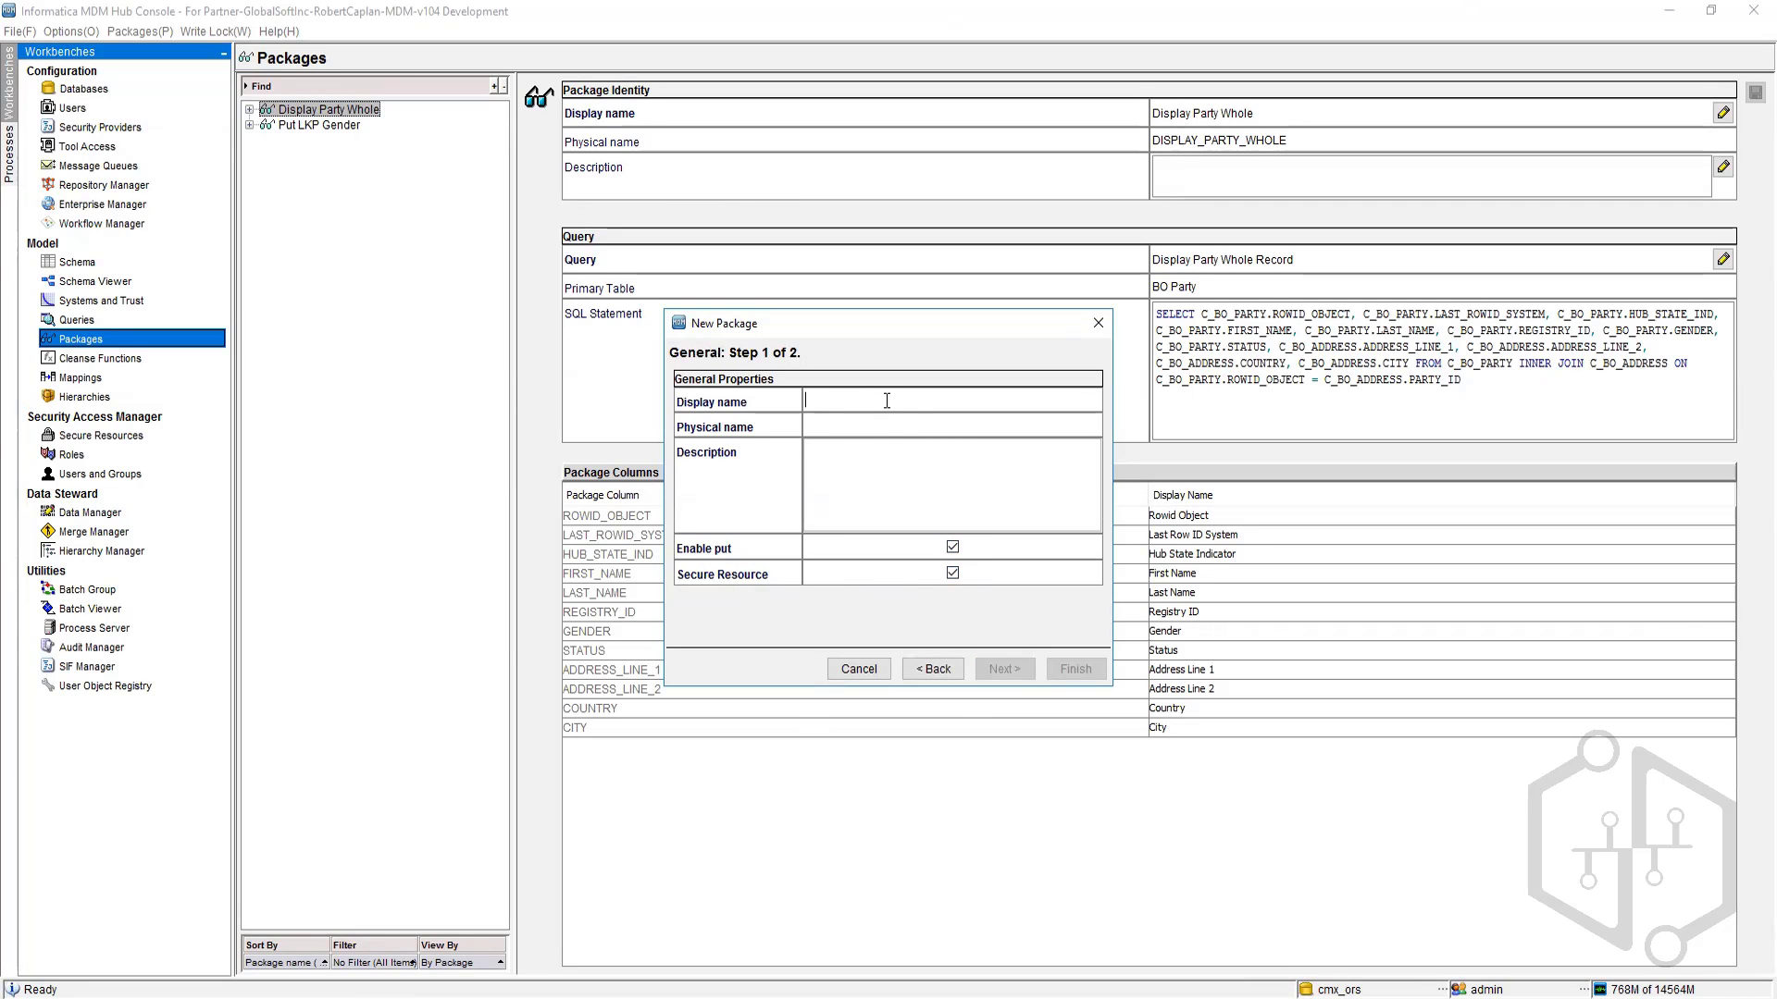
type("Put PartyWhole")
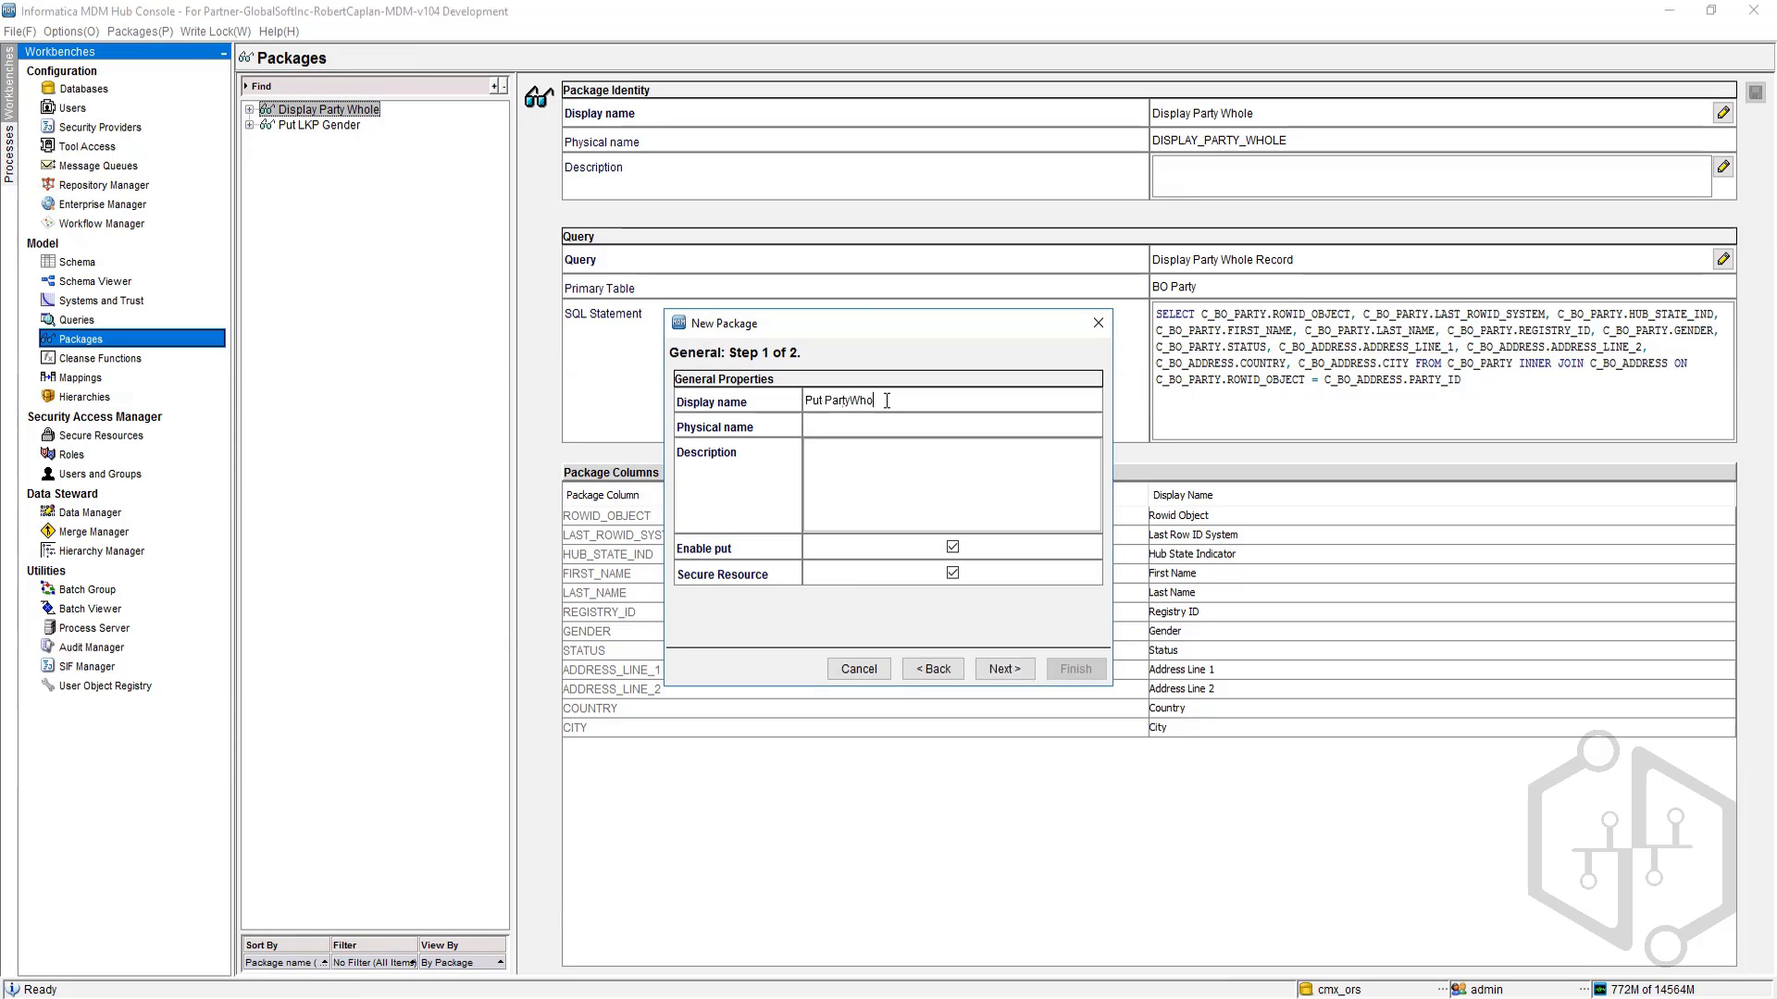
left_click(883, 424)
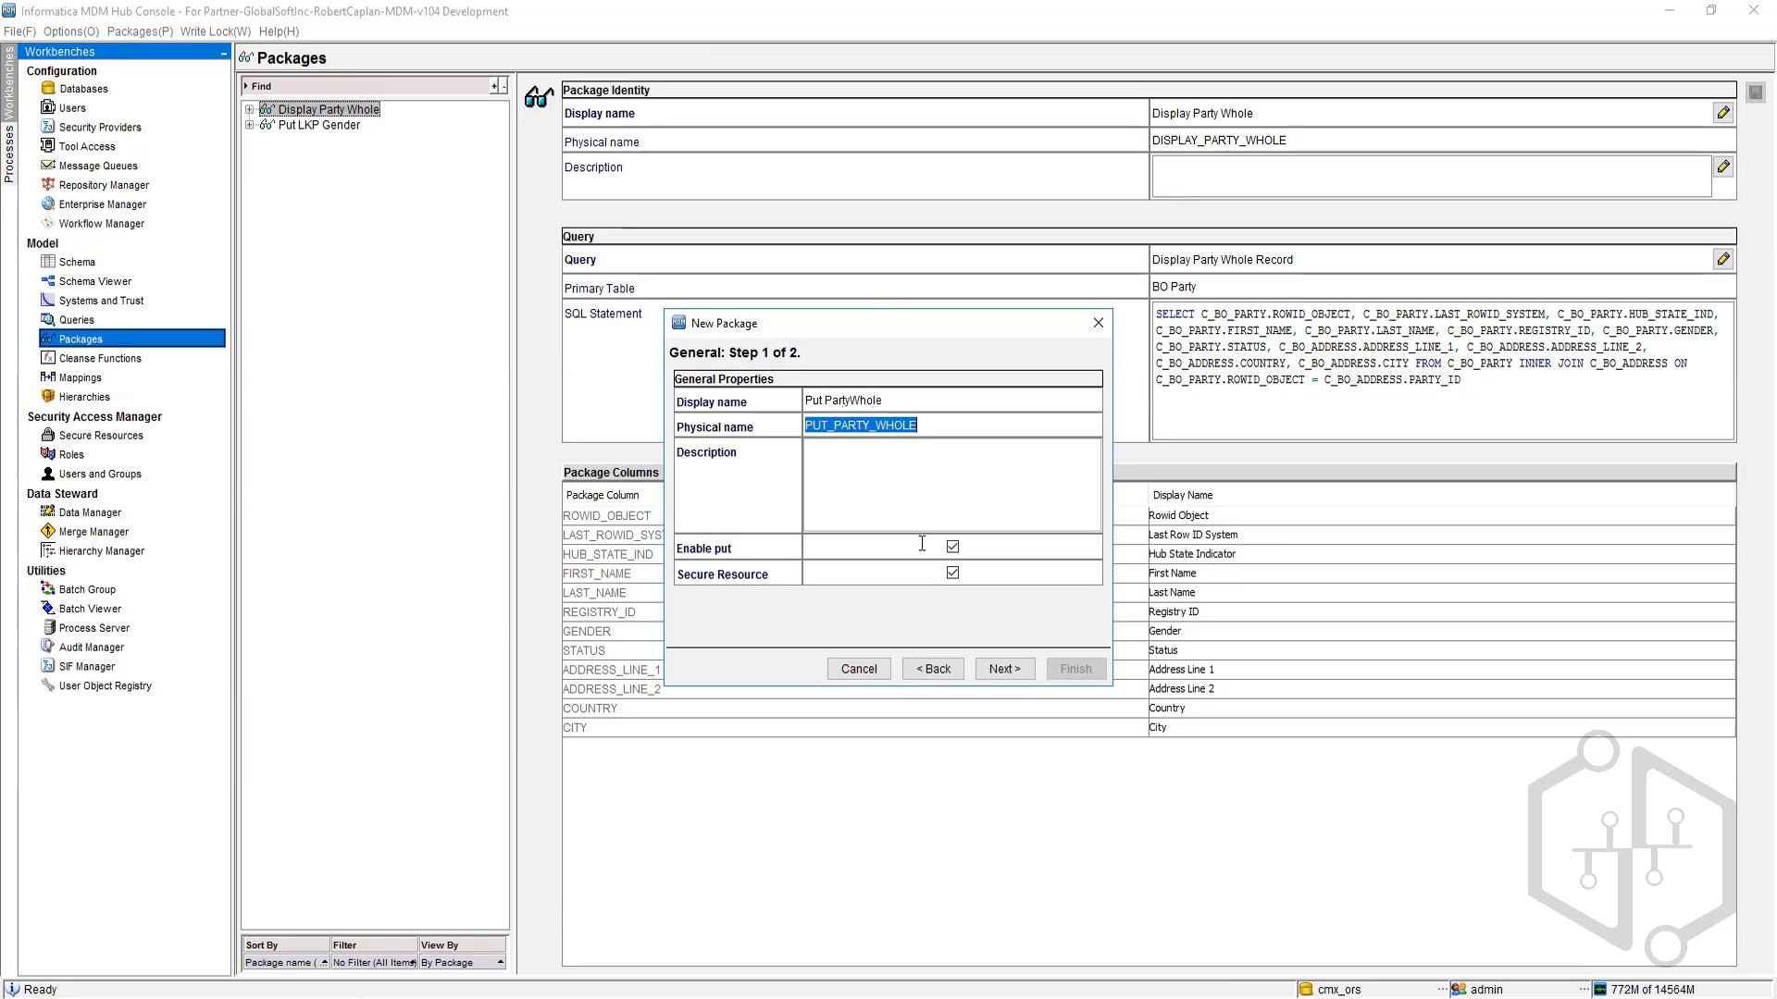
left_click(1004, 669)
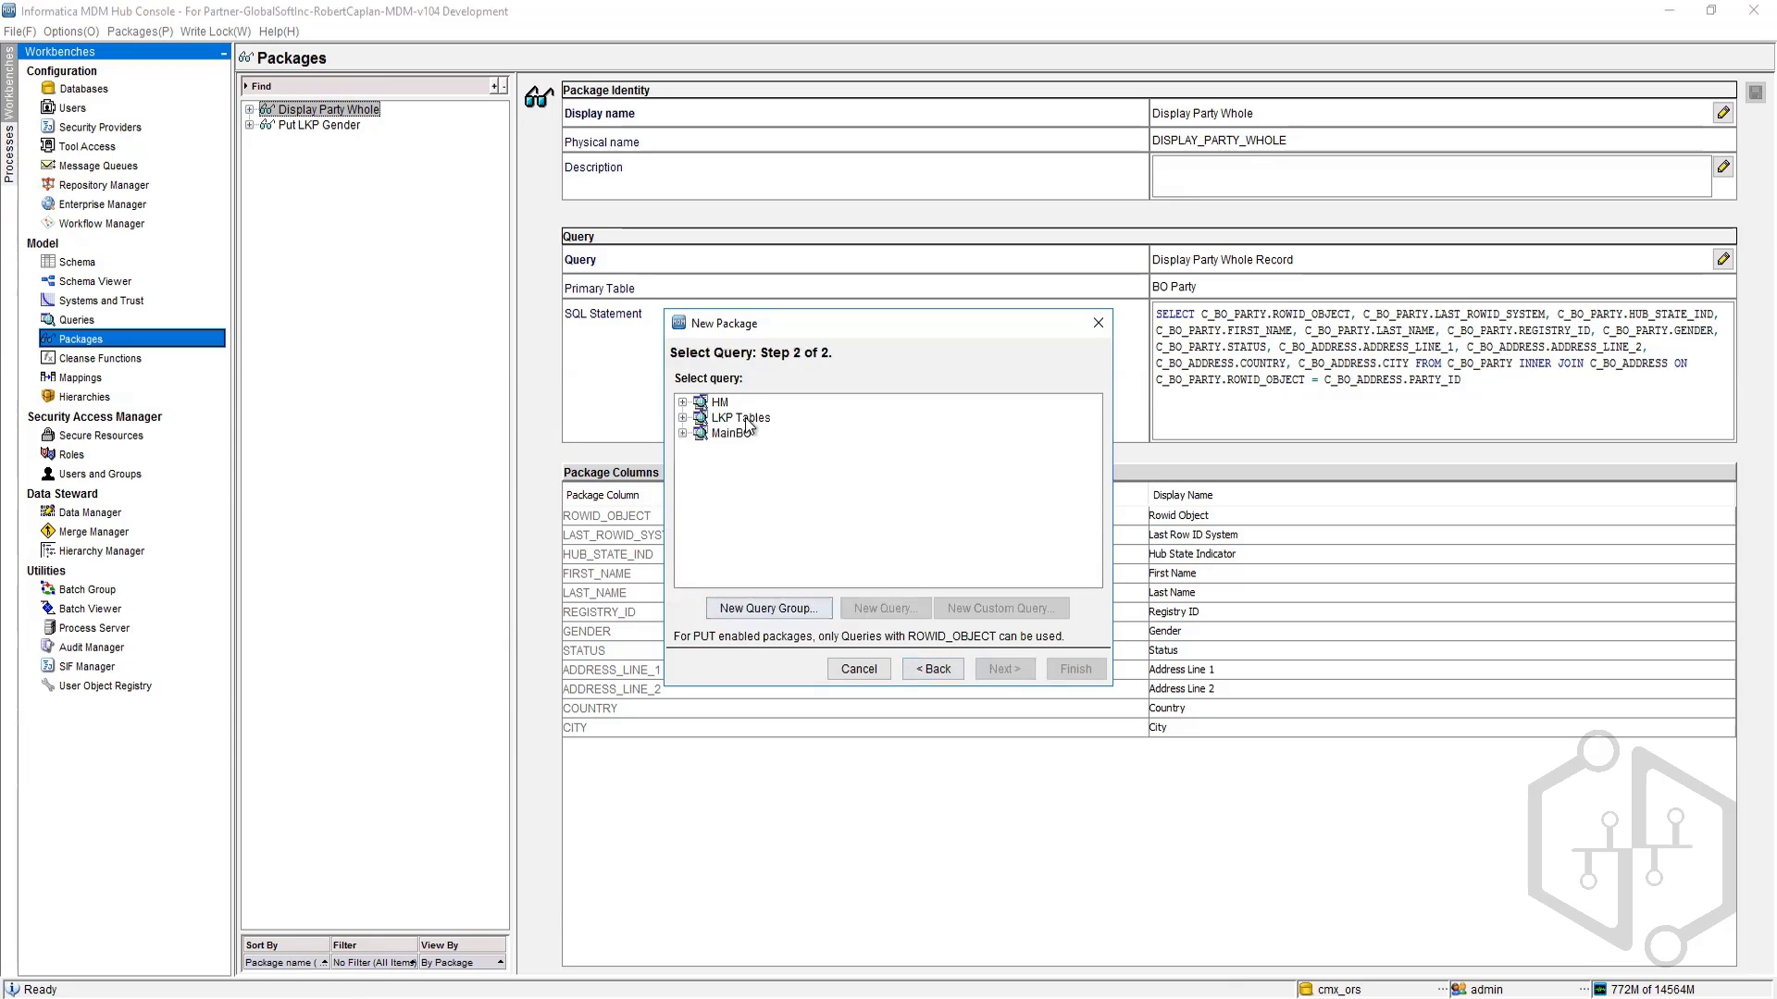
left_click(682, 433)
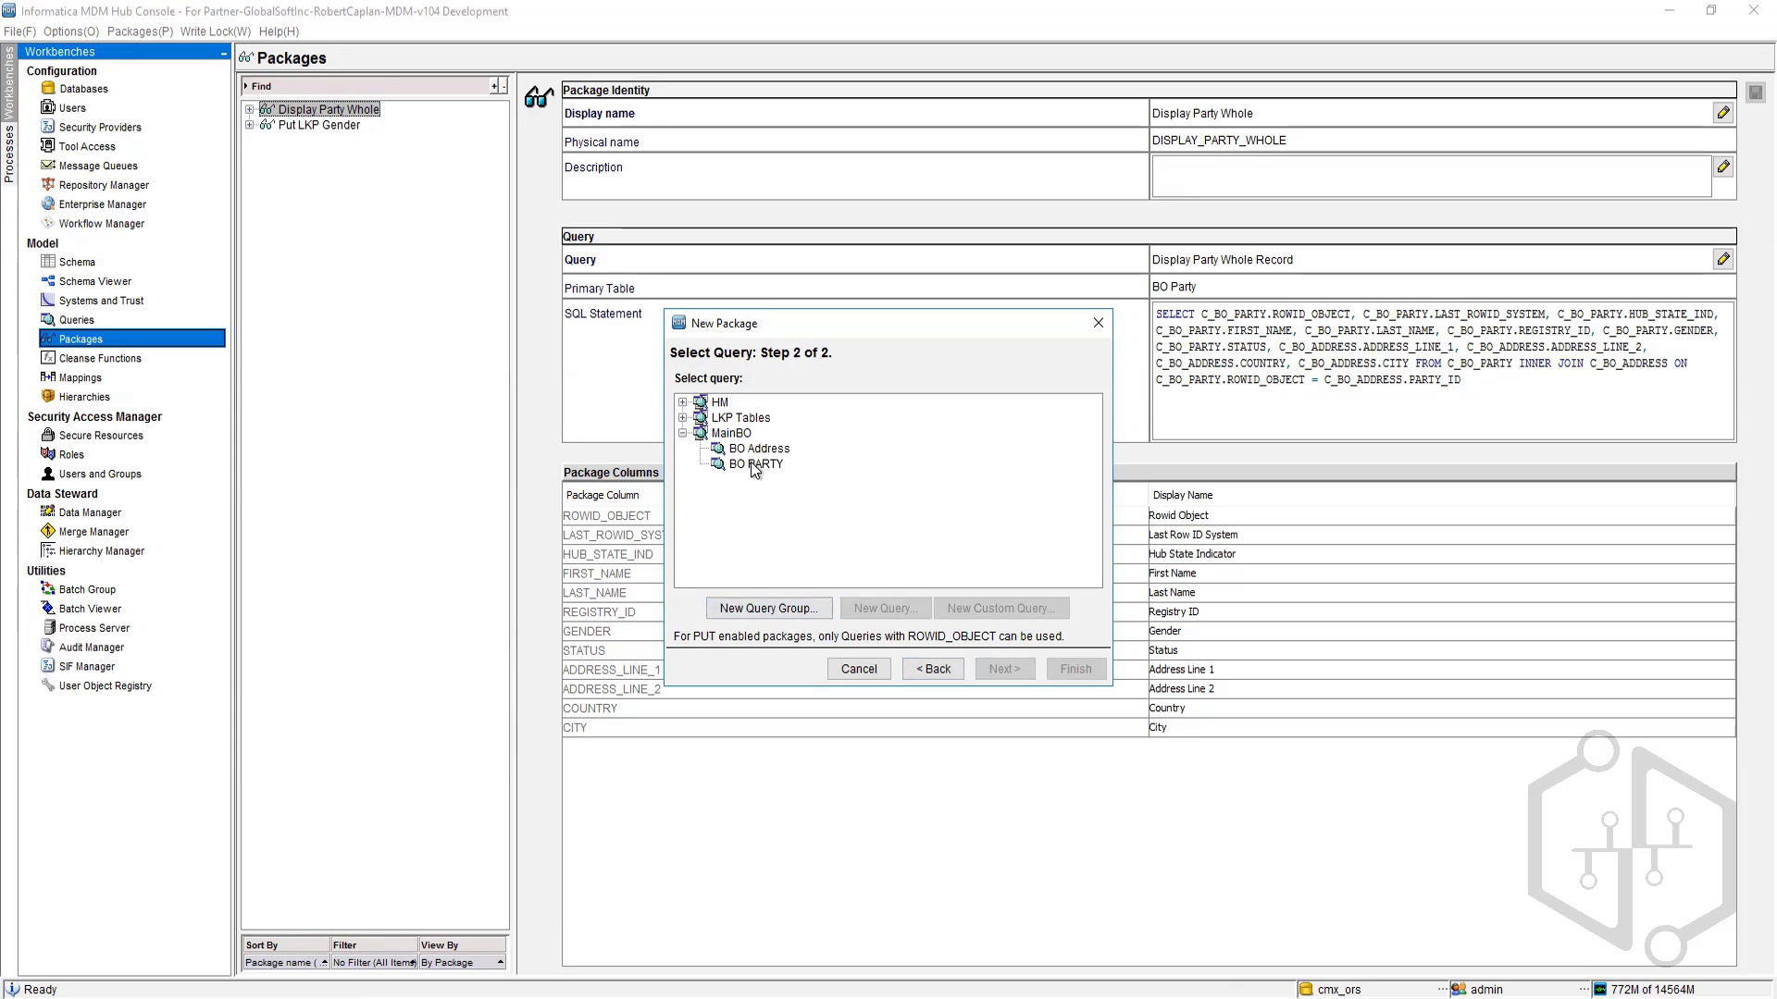
left_click(683, 418)
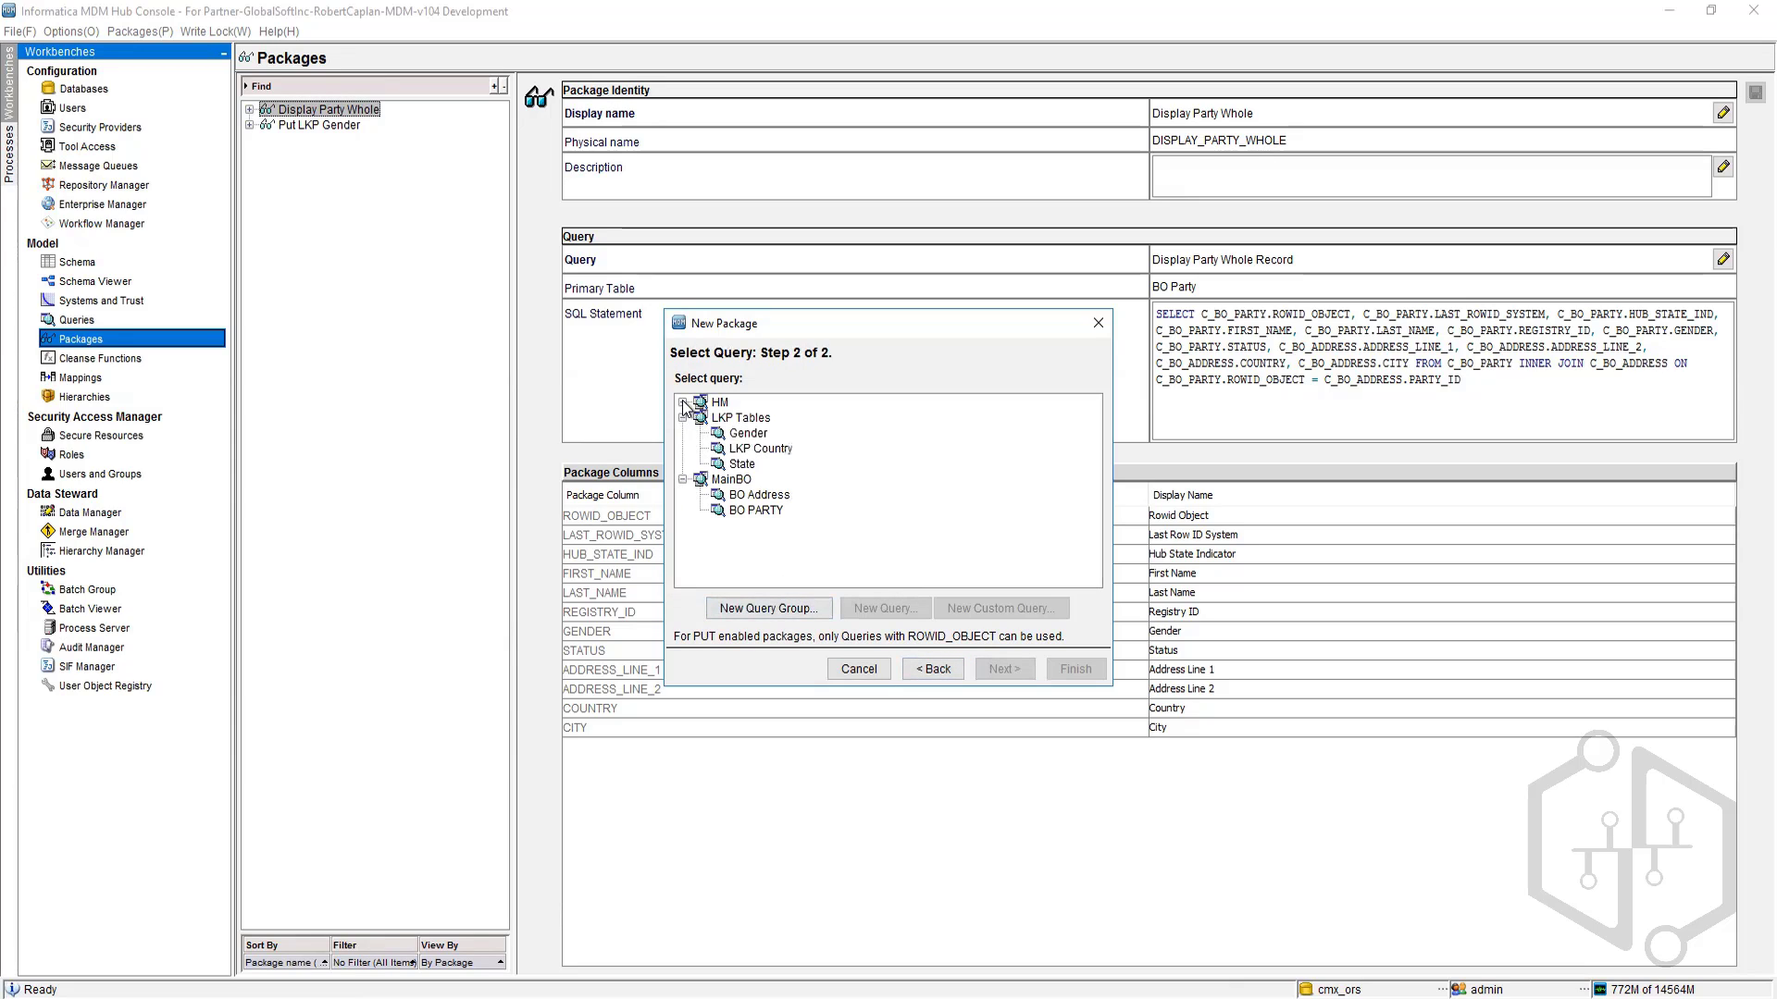
left_click(682, 403)
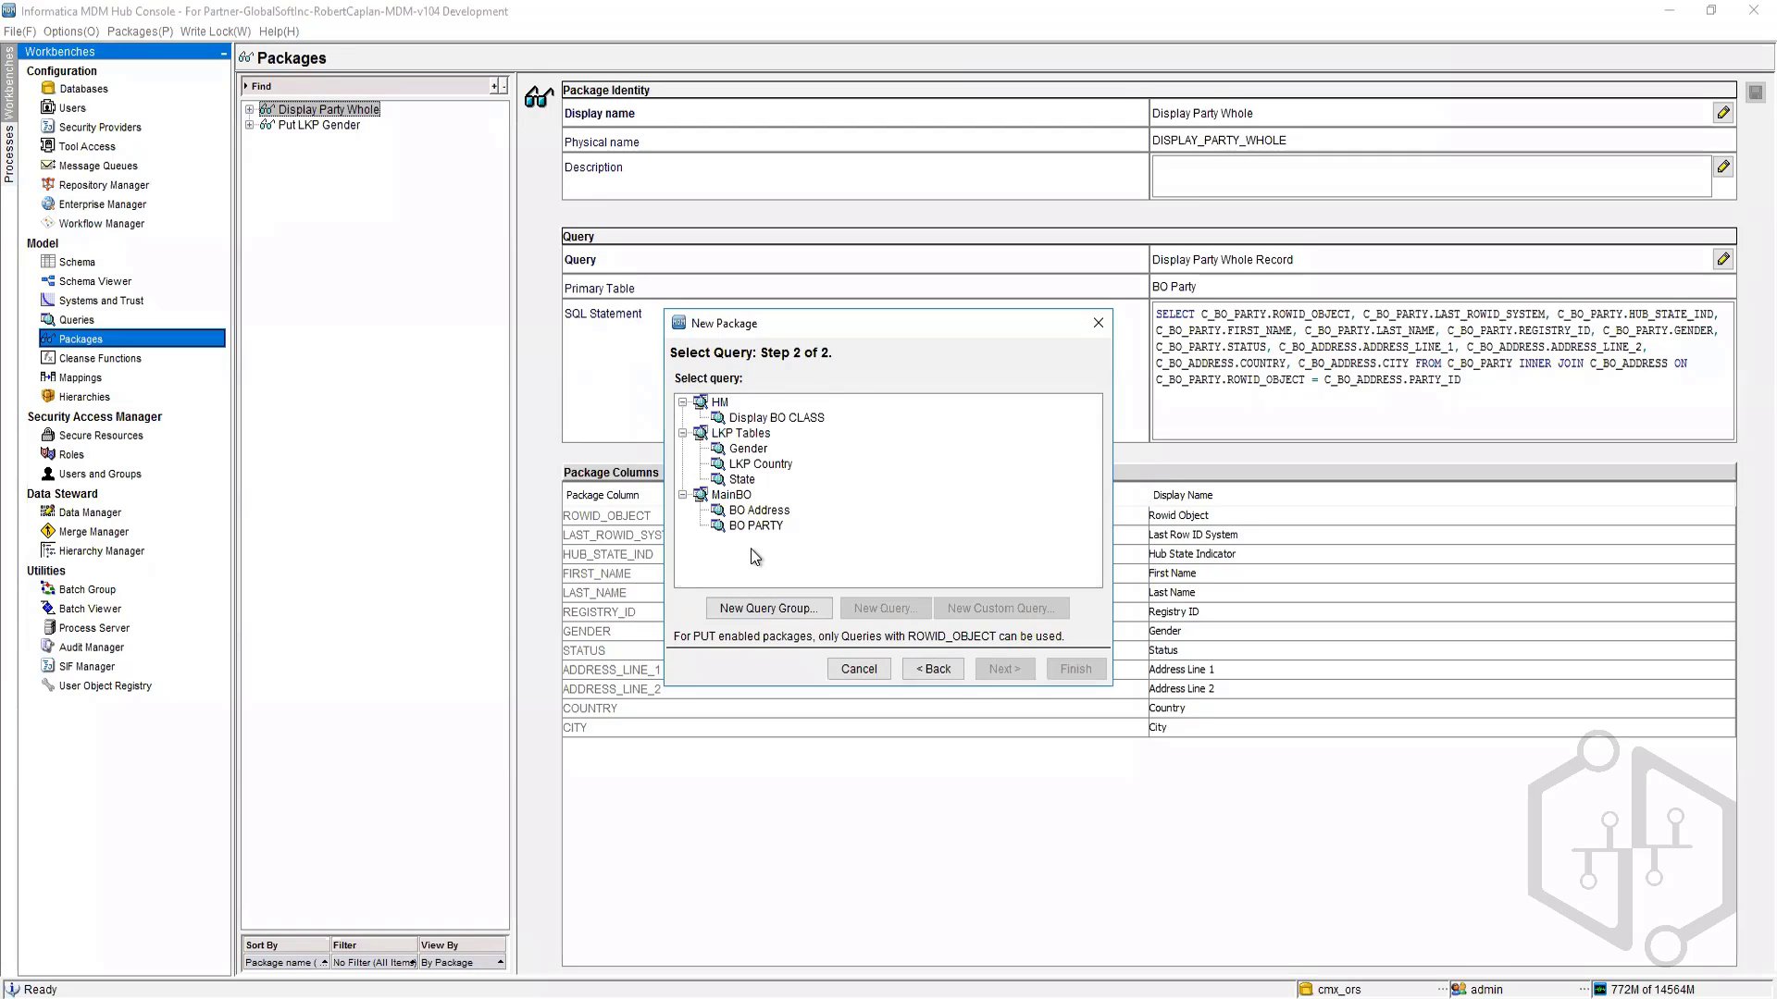
Step: Go back and rename the package to Put Party with the physical name PUT_PARTY
left_click(936, 669)
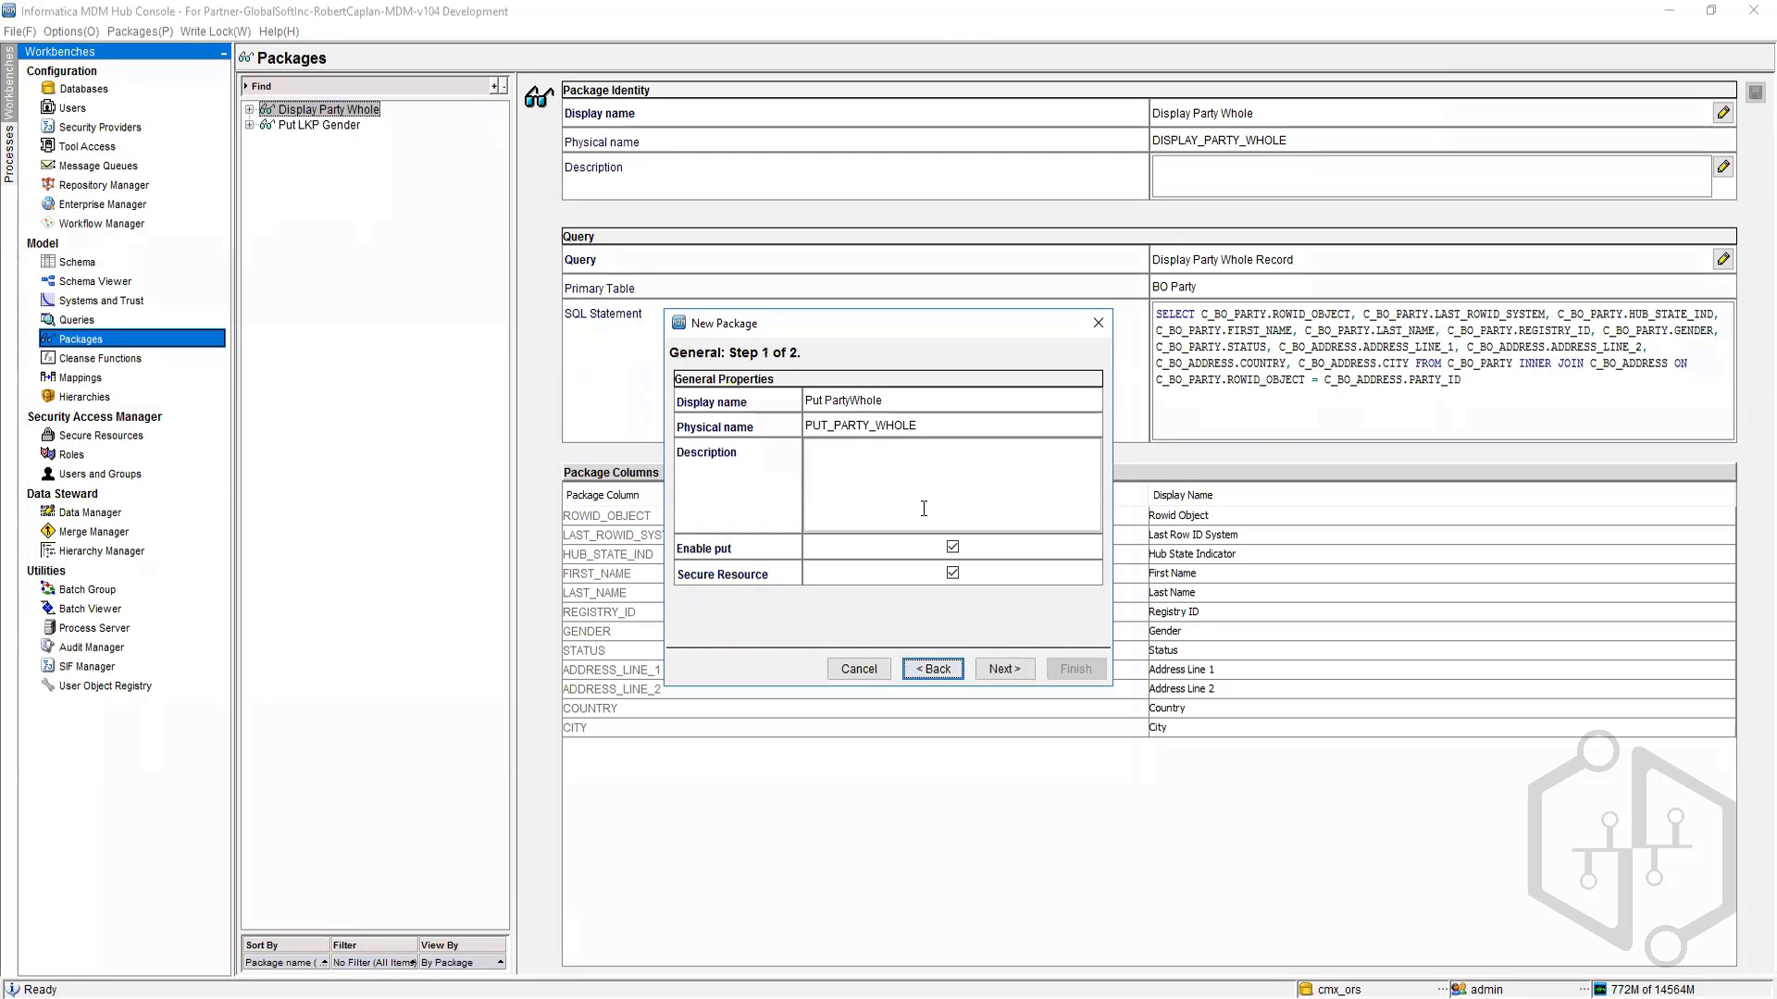
left_click(853, 400)
left_click_drag(906, 400, 850, 400)
key("BackSpace")
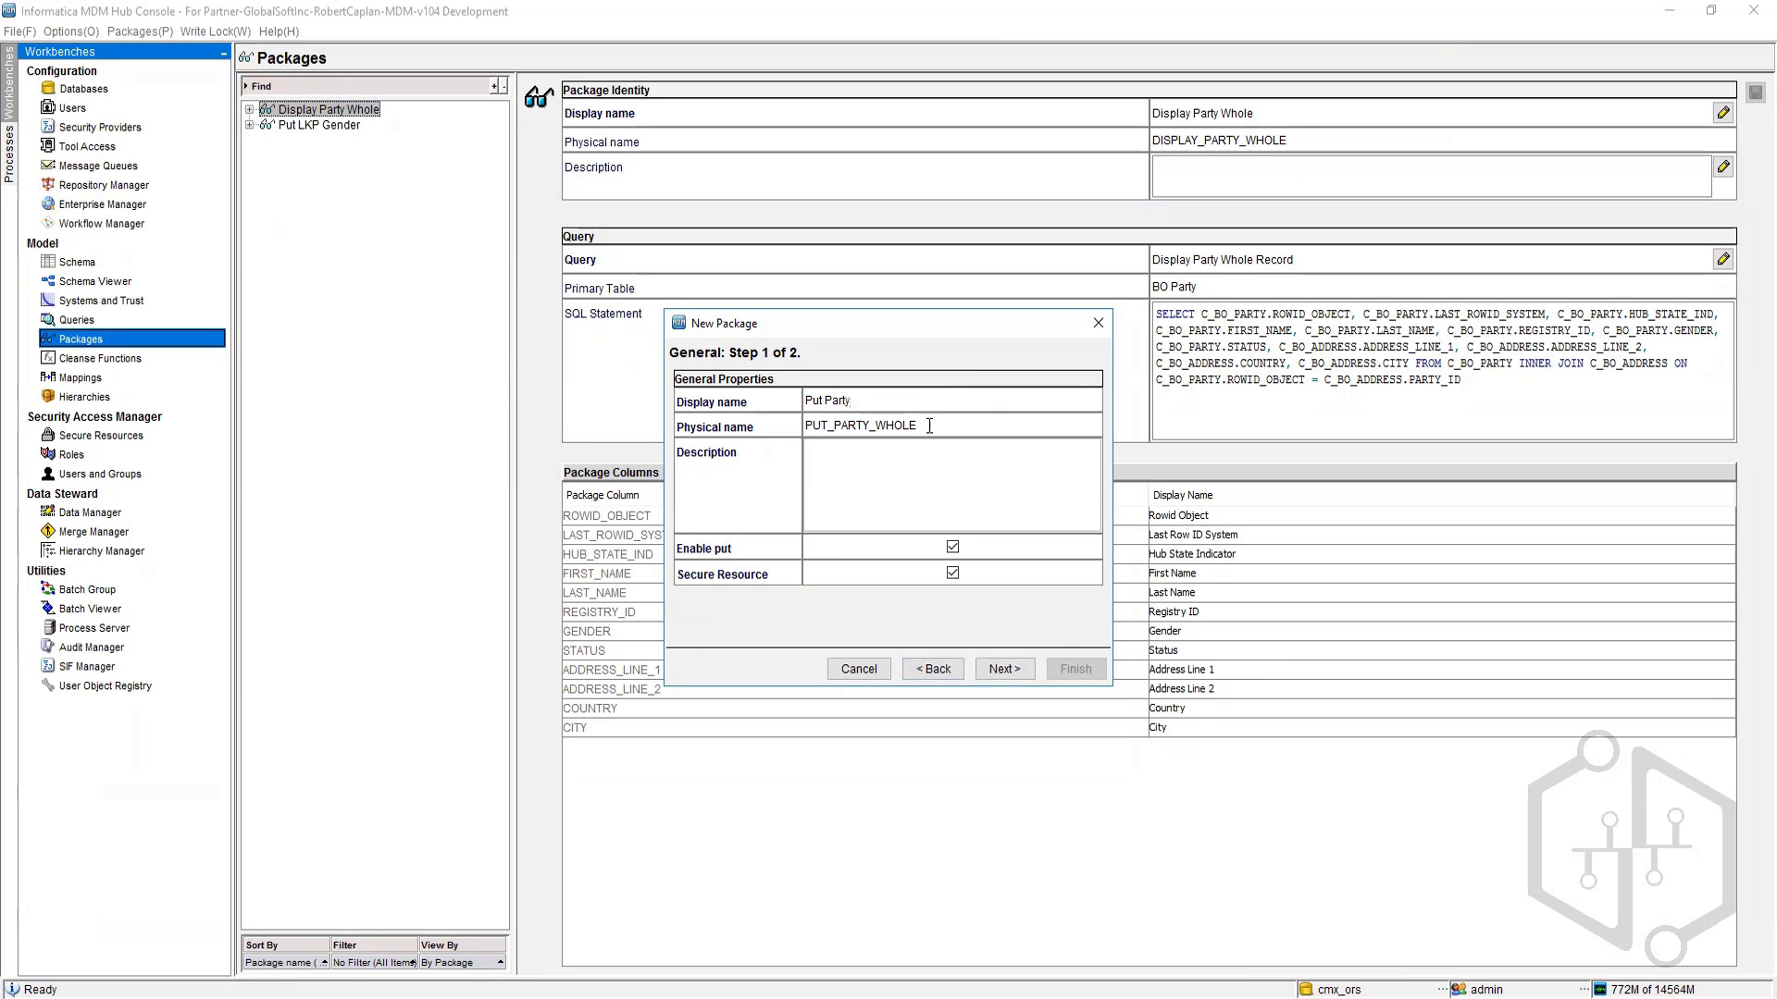
double_click(929, 425)
left_click(929, 426)
left_click_drag(919, 425, 875, 424)
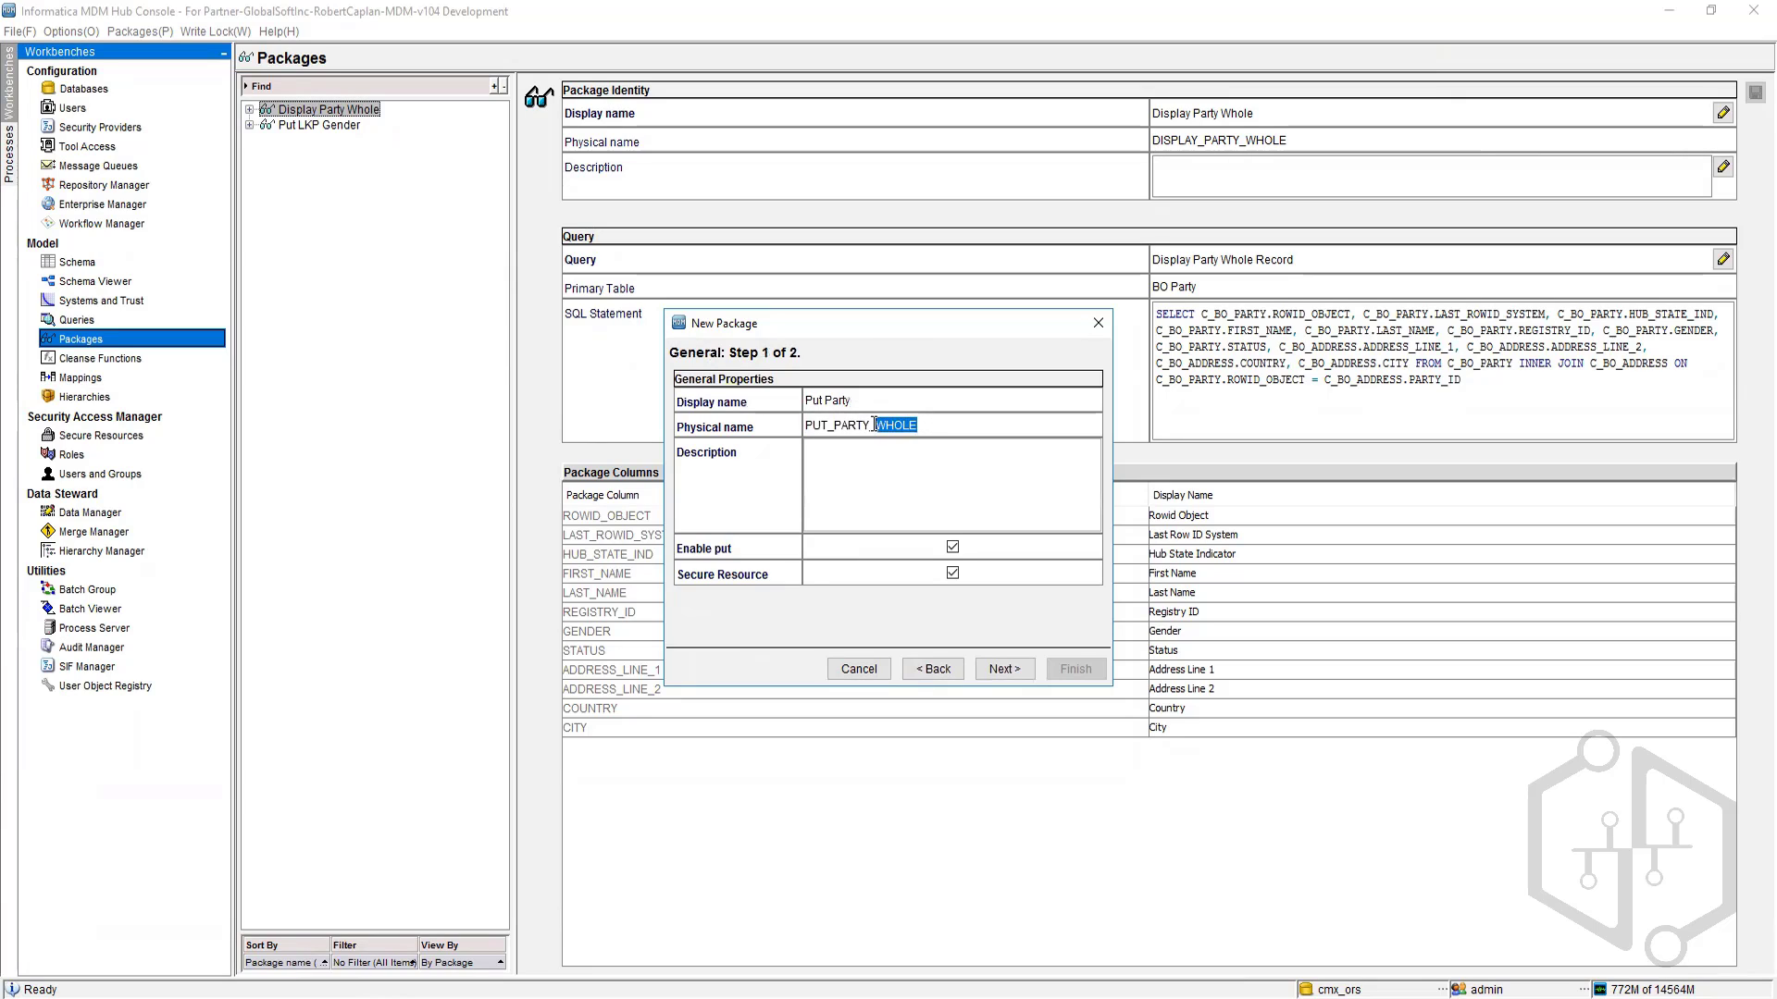
key("BackSpace")
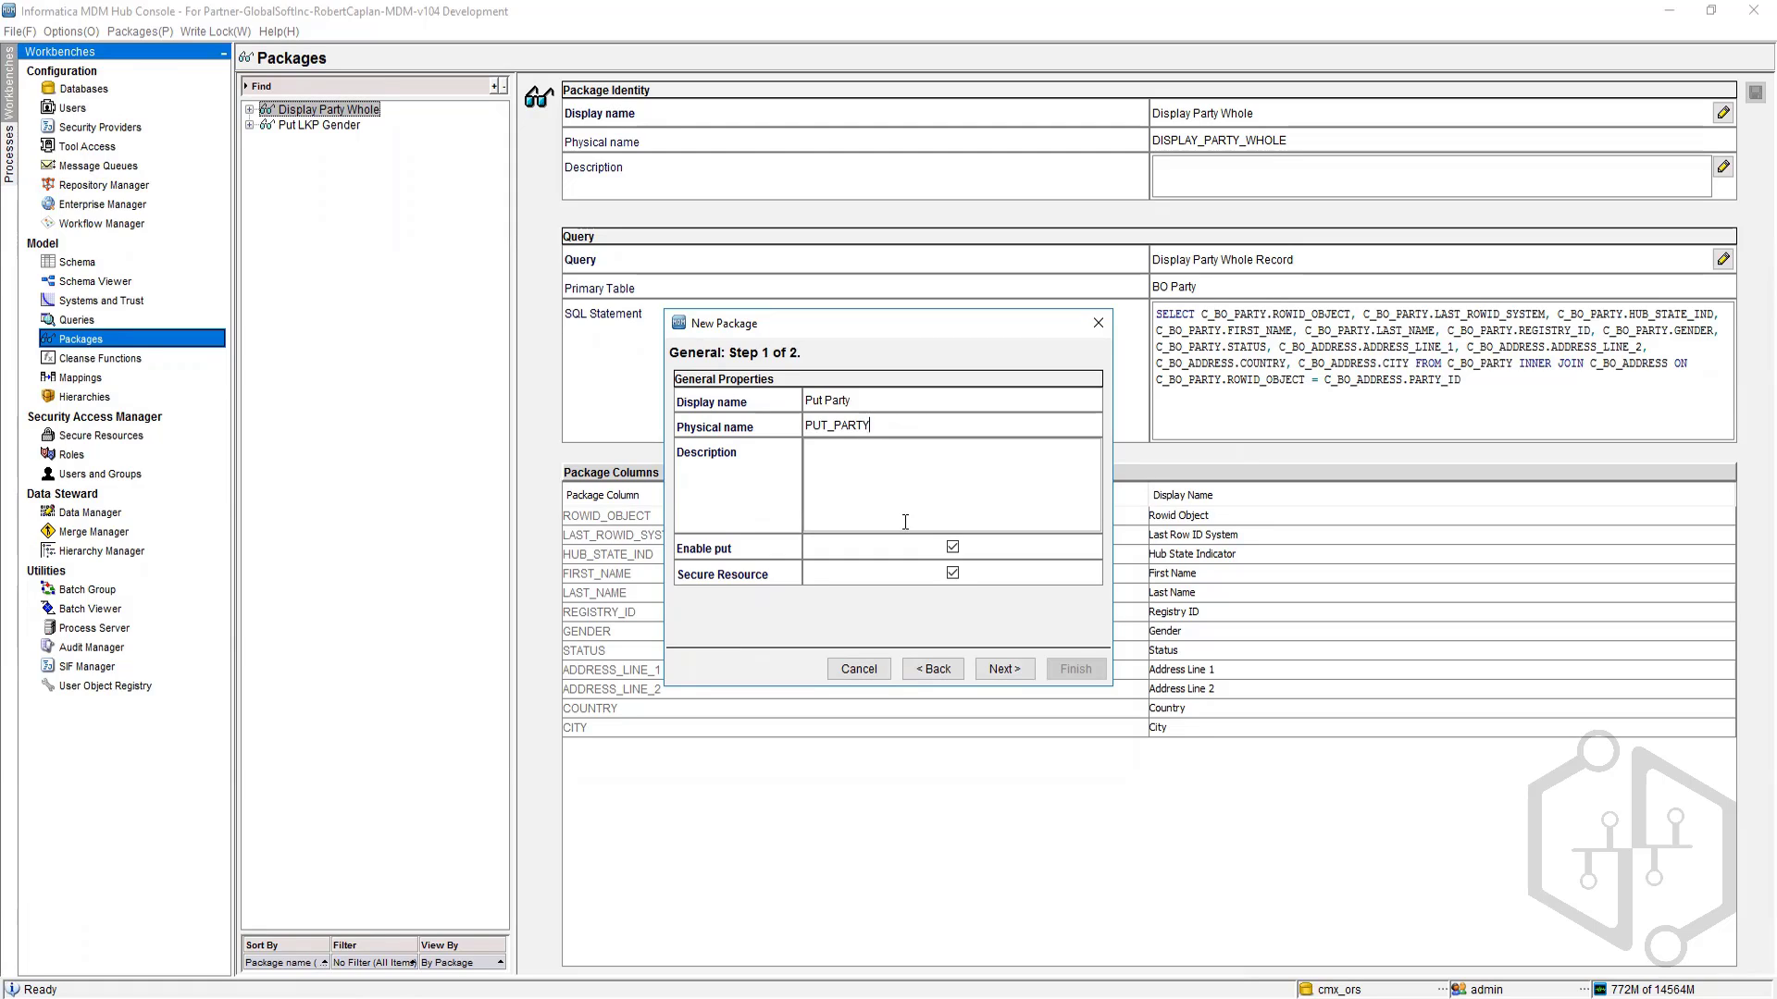
Step: Base the Put Party package on the MainBO BO PARTY query and finish the wizard
left_click(1003, 667)
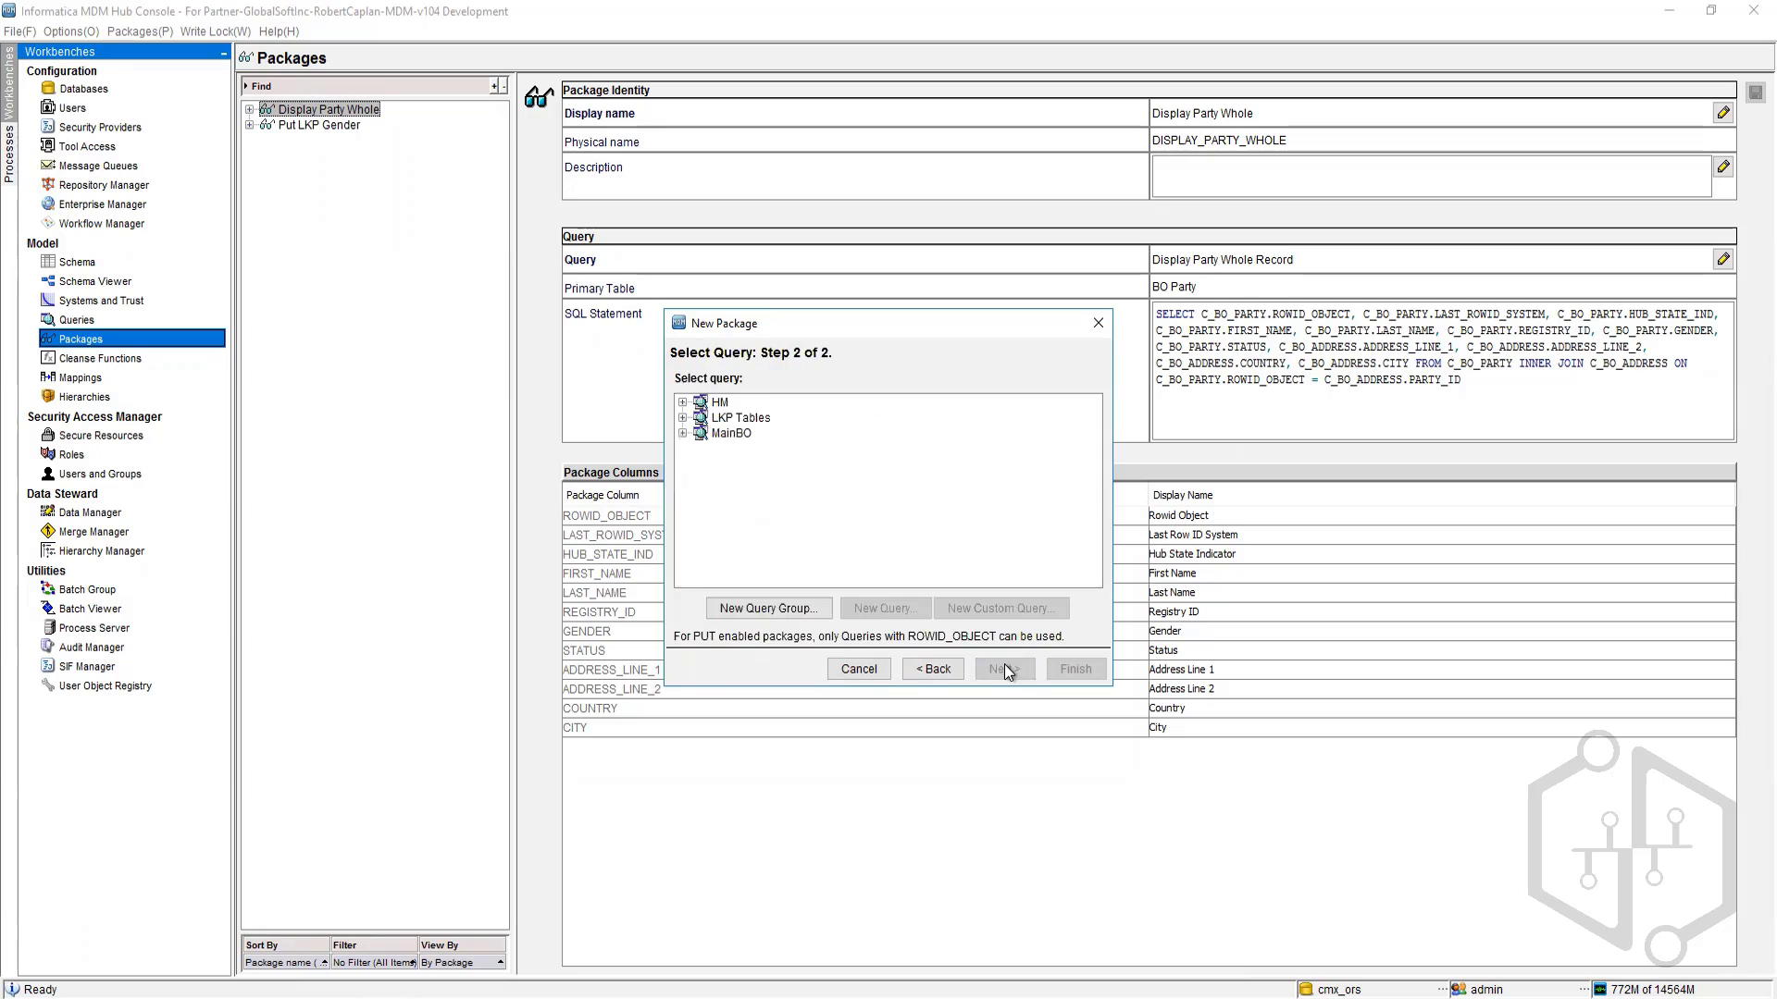
left_click(683, 433)
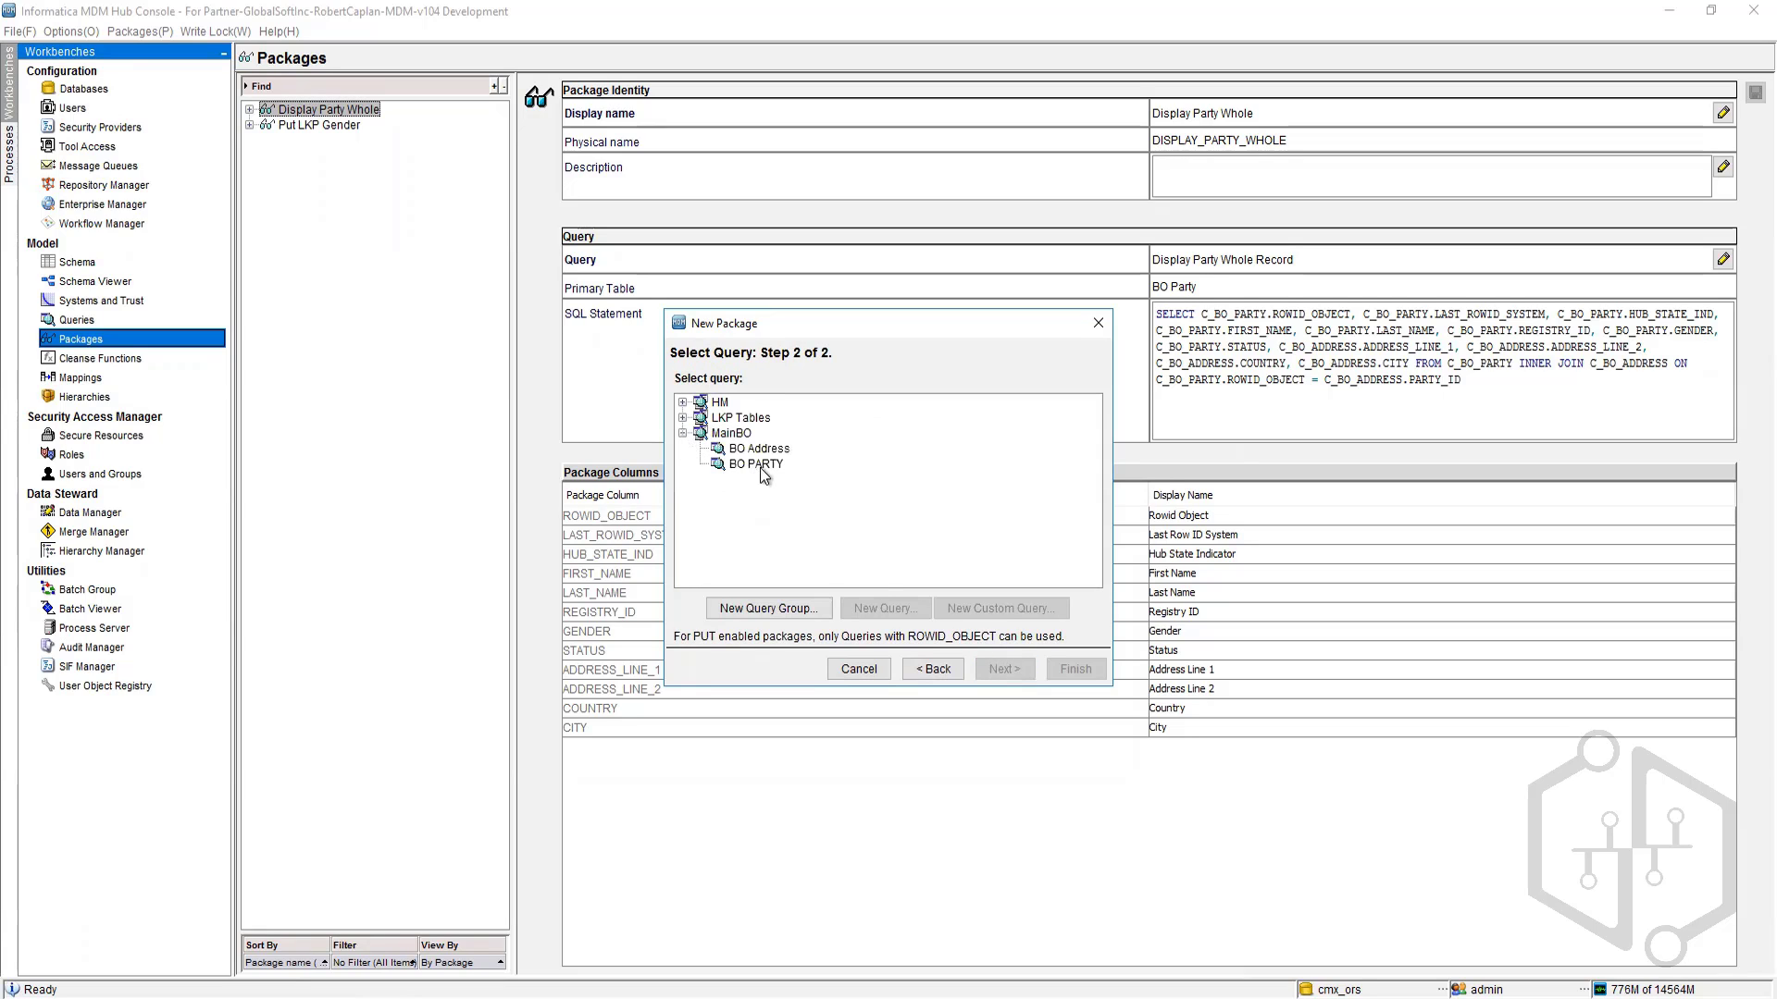
left_click(755, 463)
left_click(1078, 676)
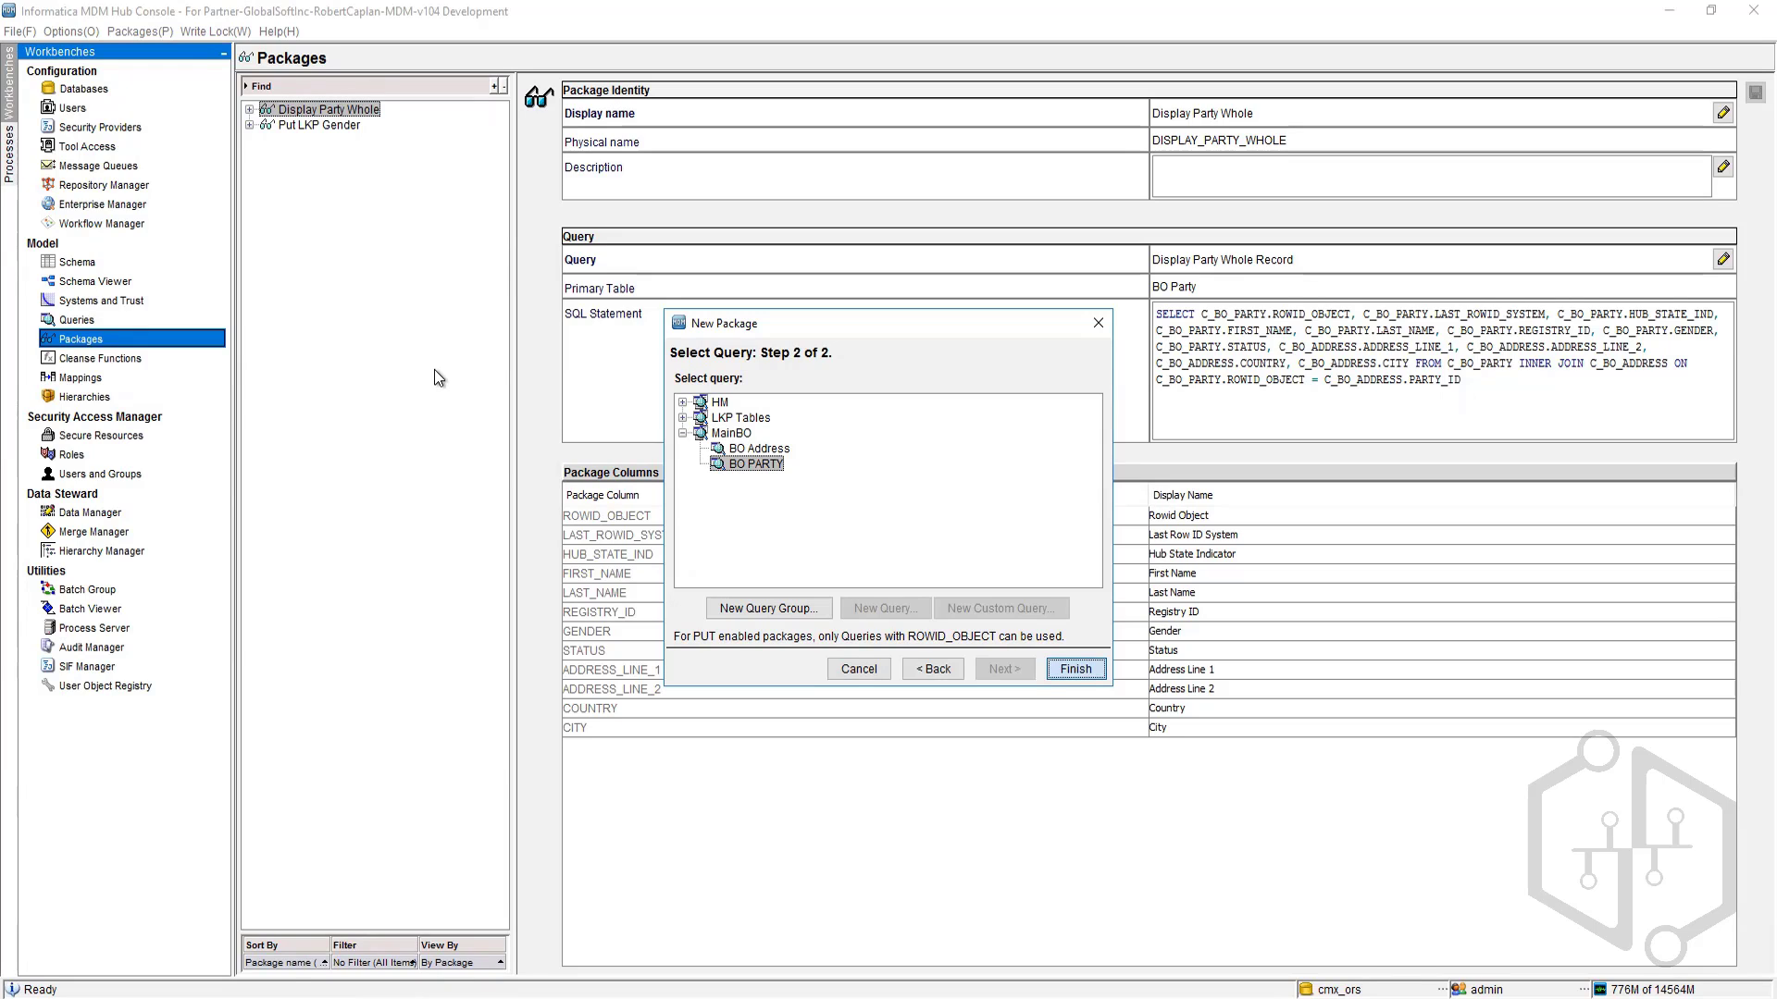
Step: Start another new package named Put Address with put enabled
right_click(282, 159)
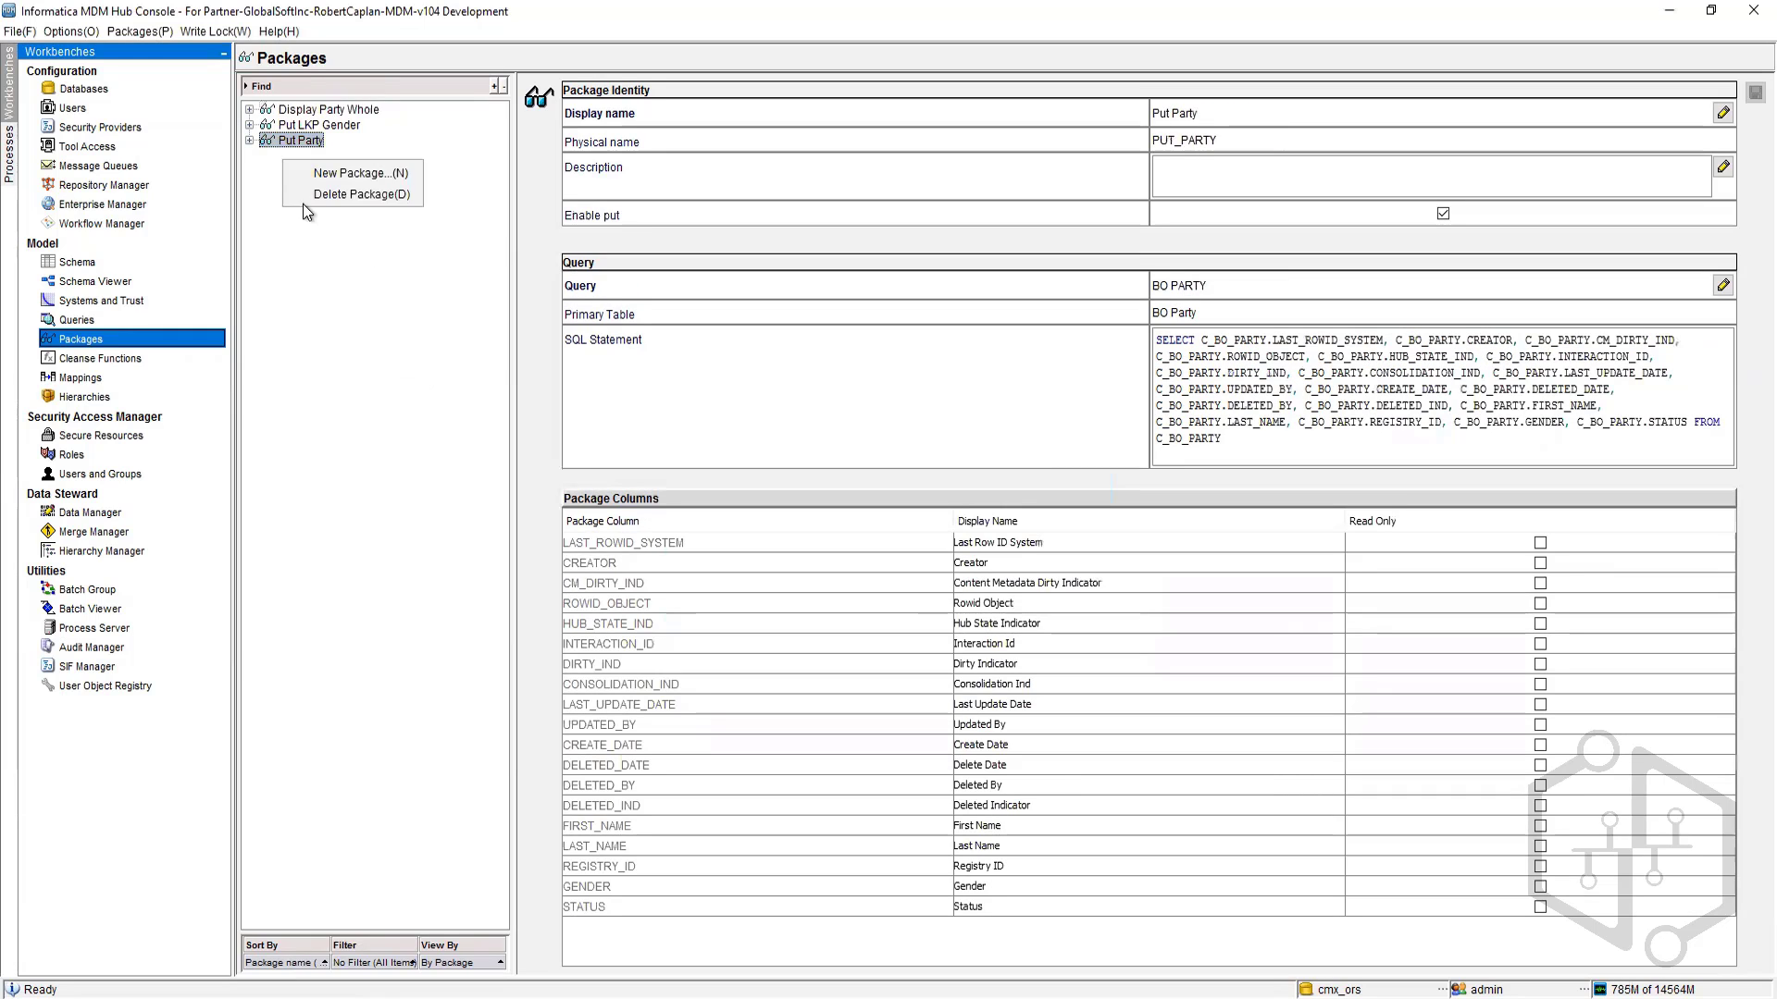
left_click(359, 173)
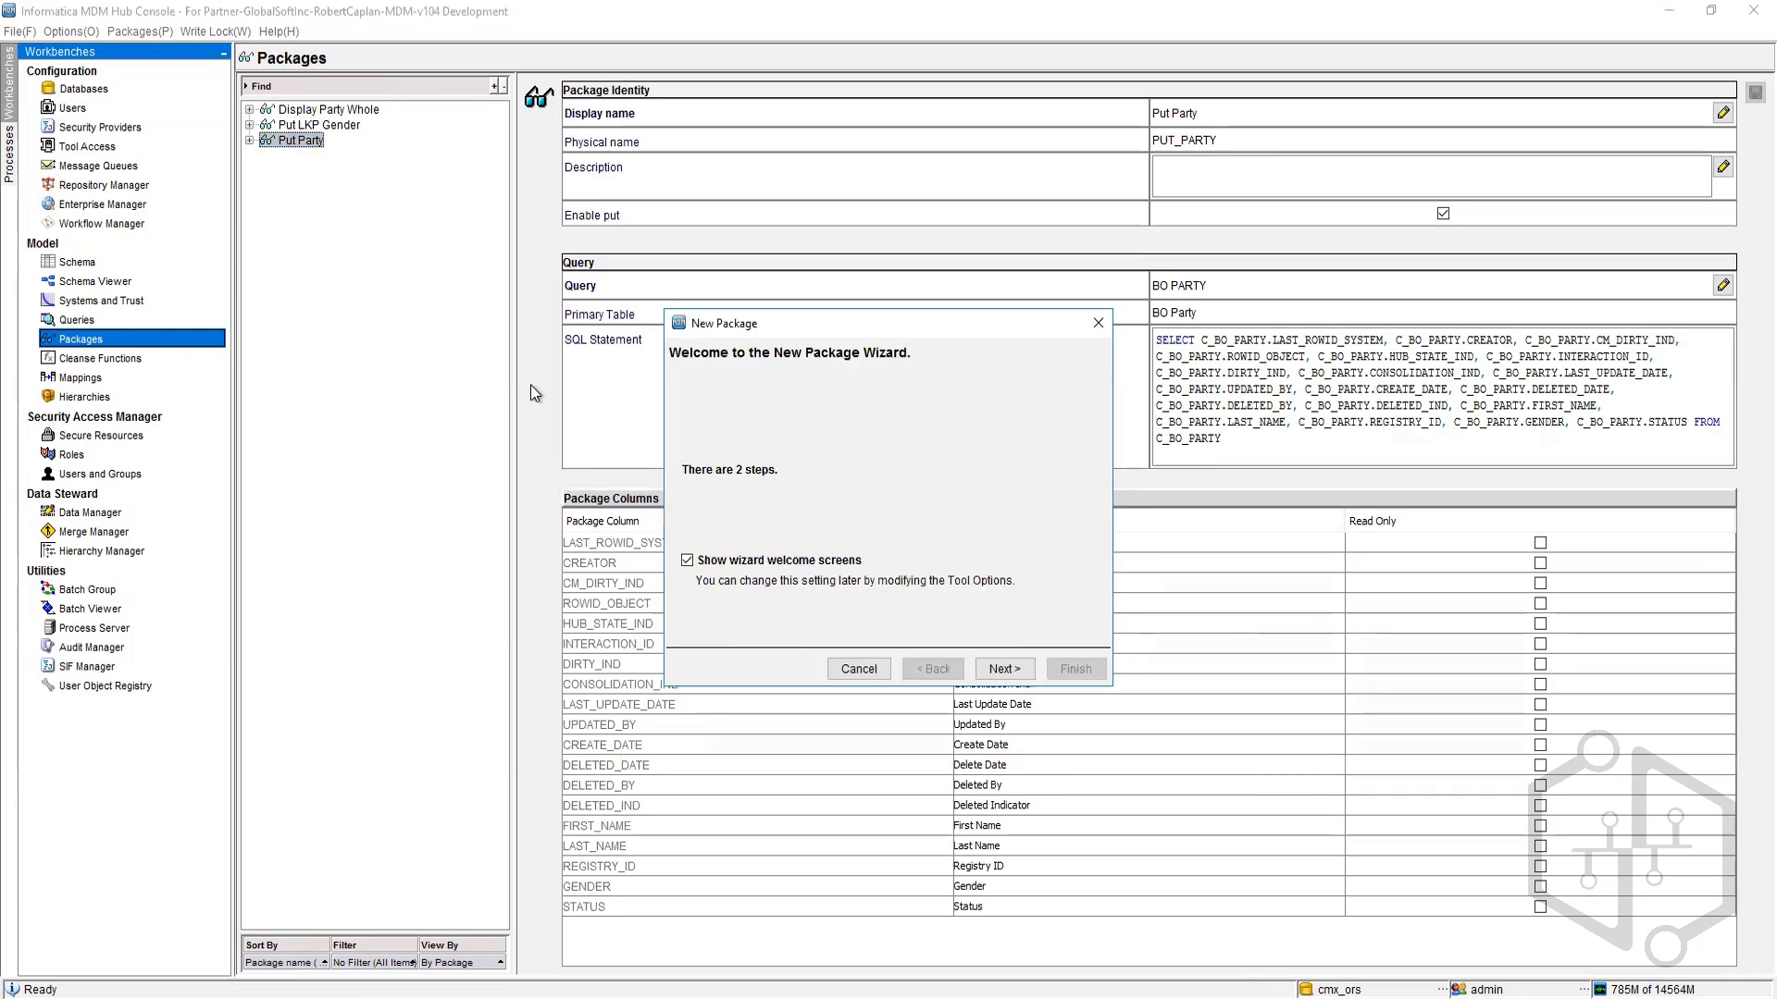
left_click(1004, 670)
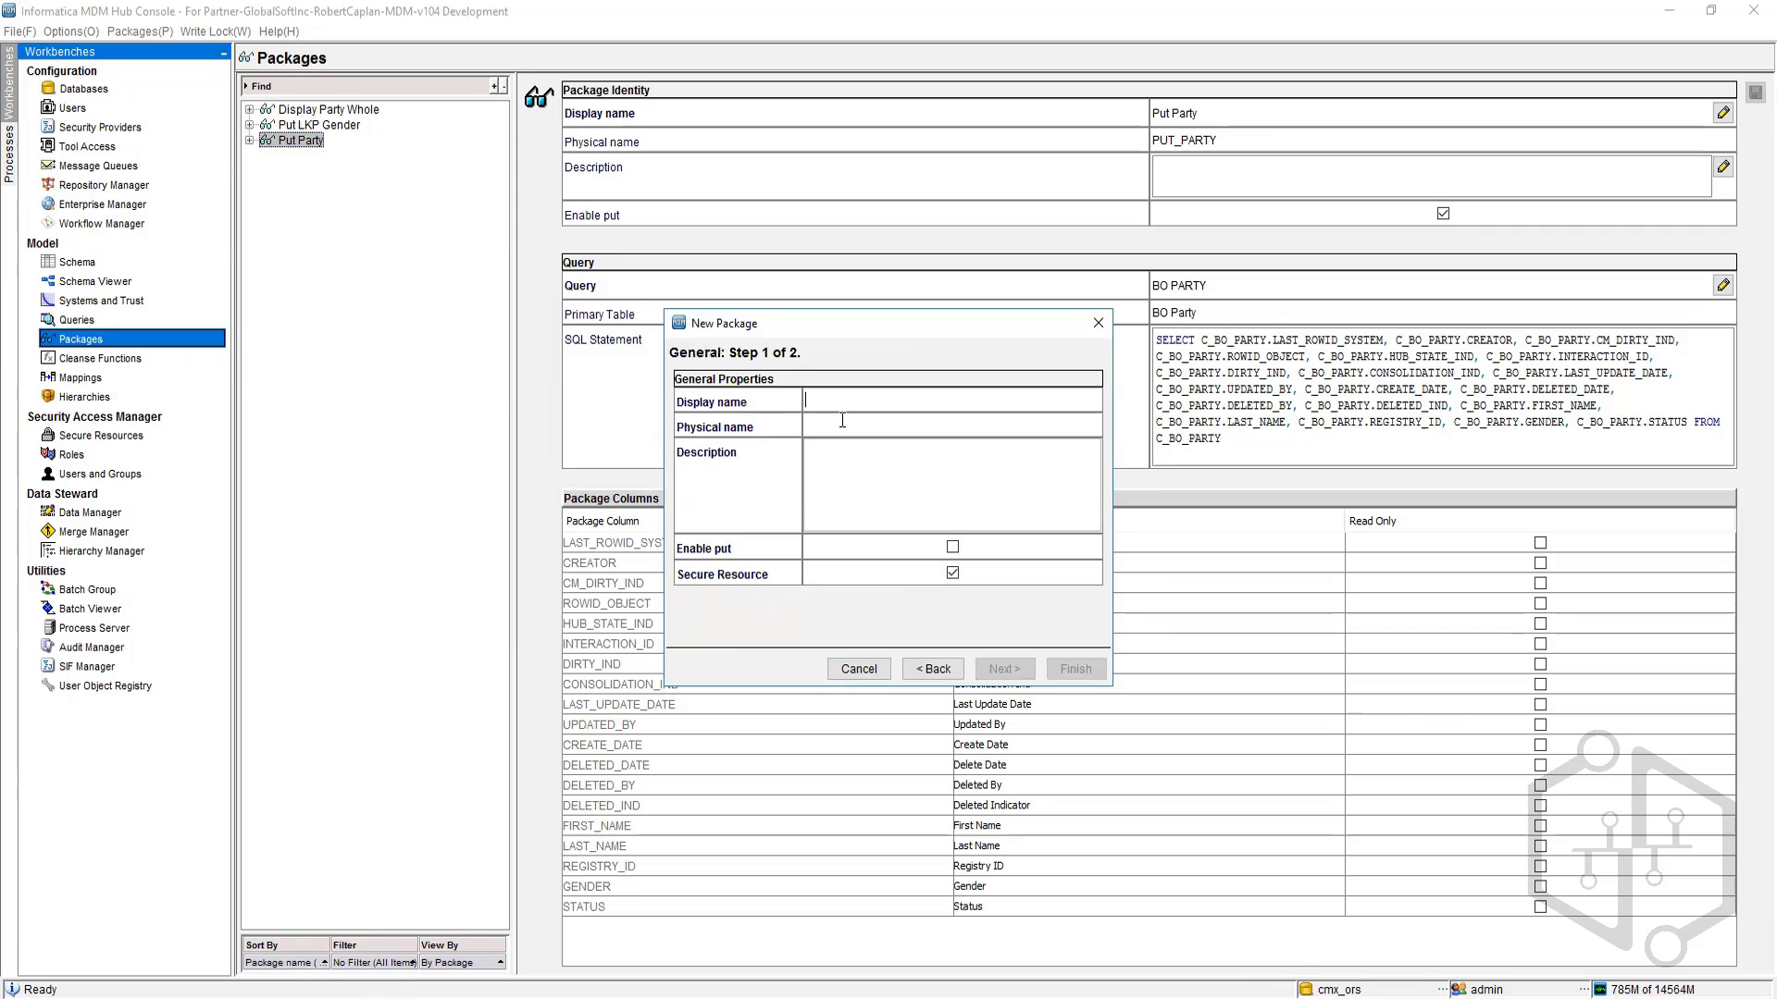
type("Address")
type("Put")
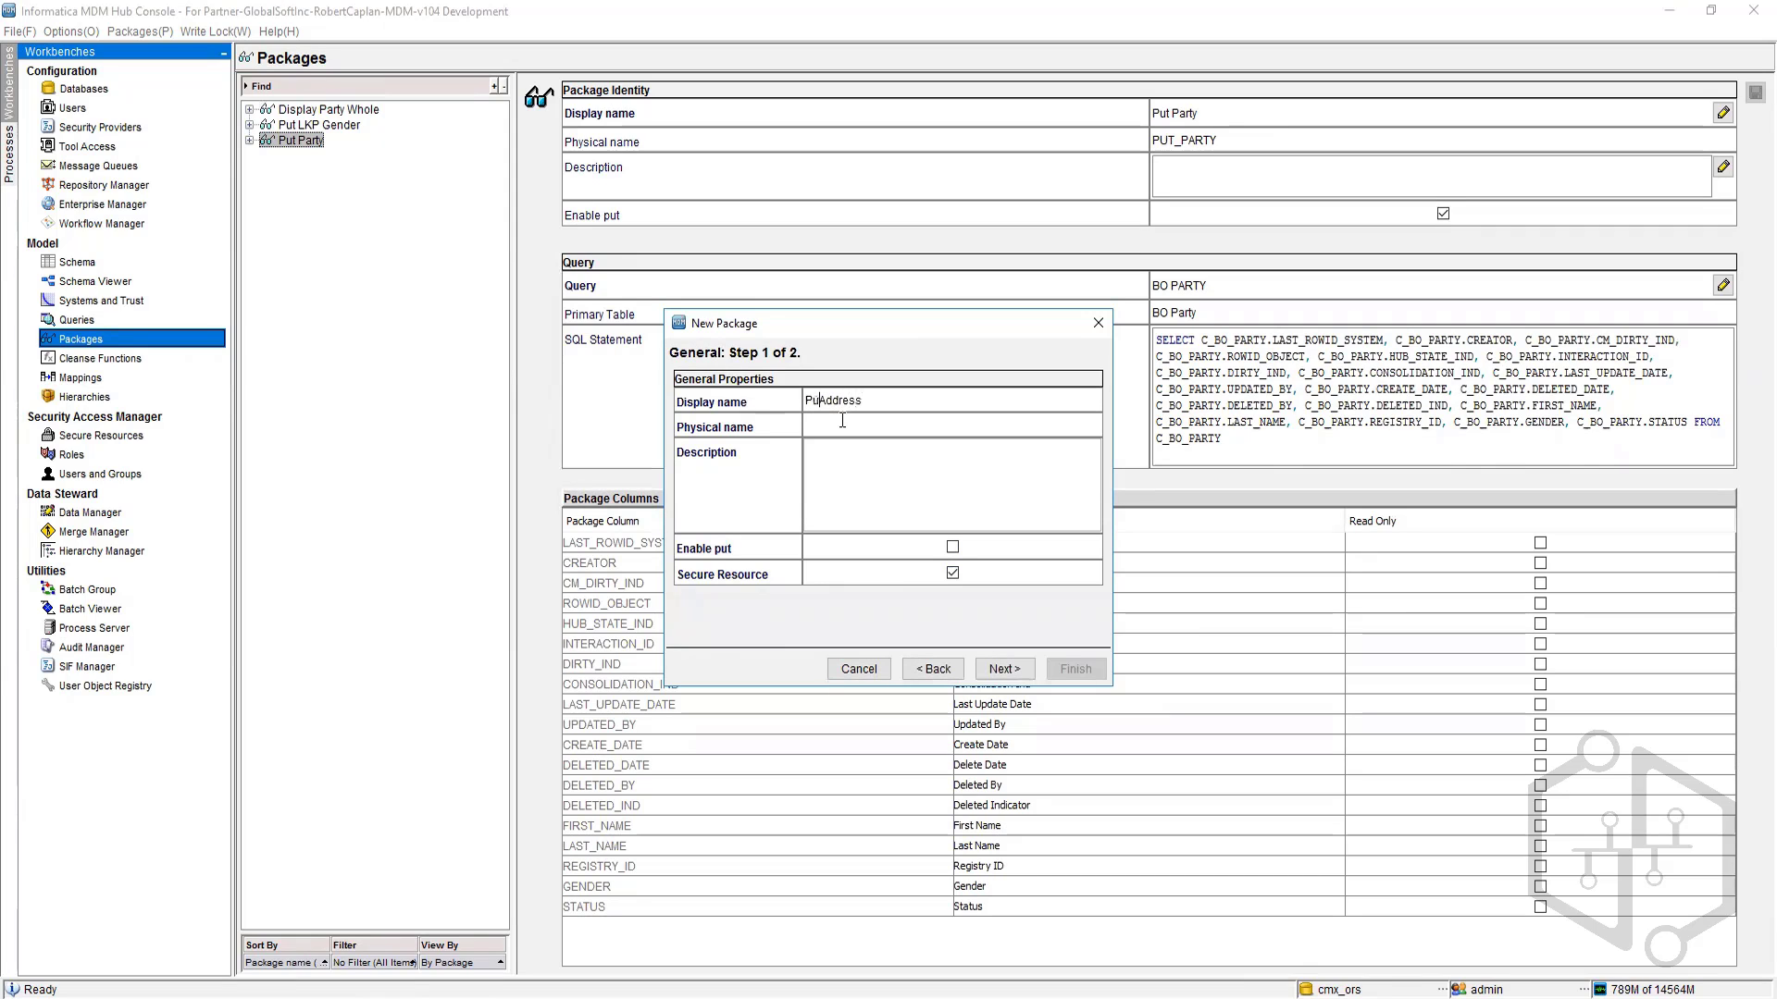
left_click(952, 547)
Step: Base the Put Address package on the MainBO BO Address query and finish the wizard
left_click(1001, 669)
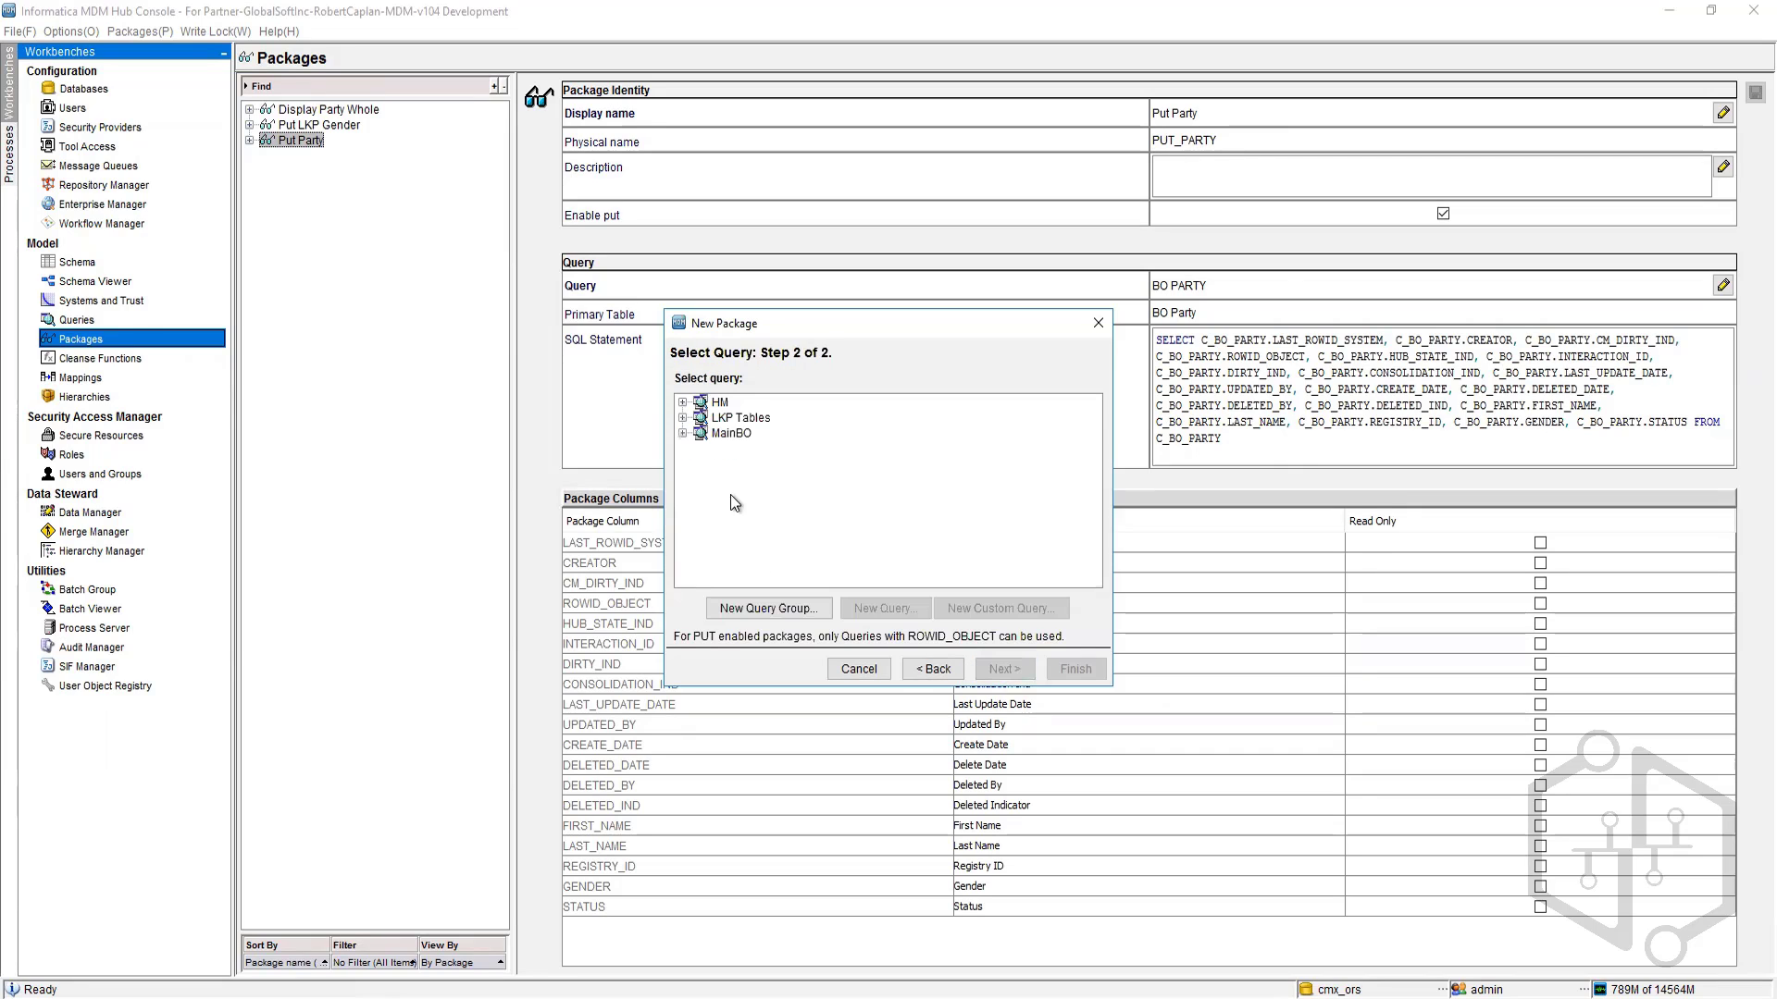
left_click(684, 433)
left_click(756, 450)
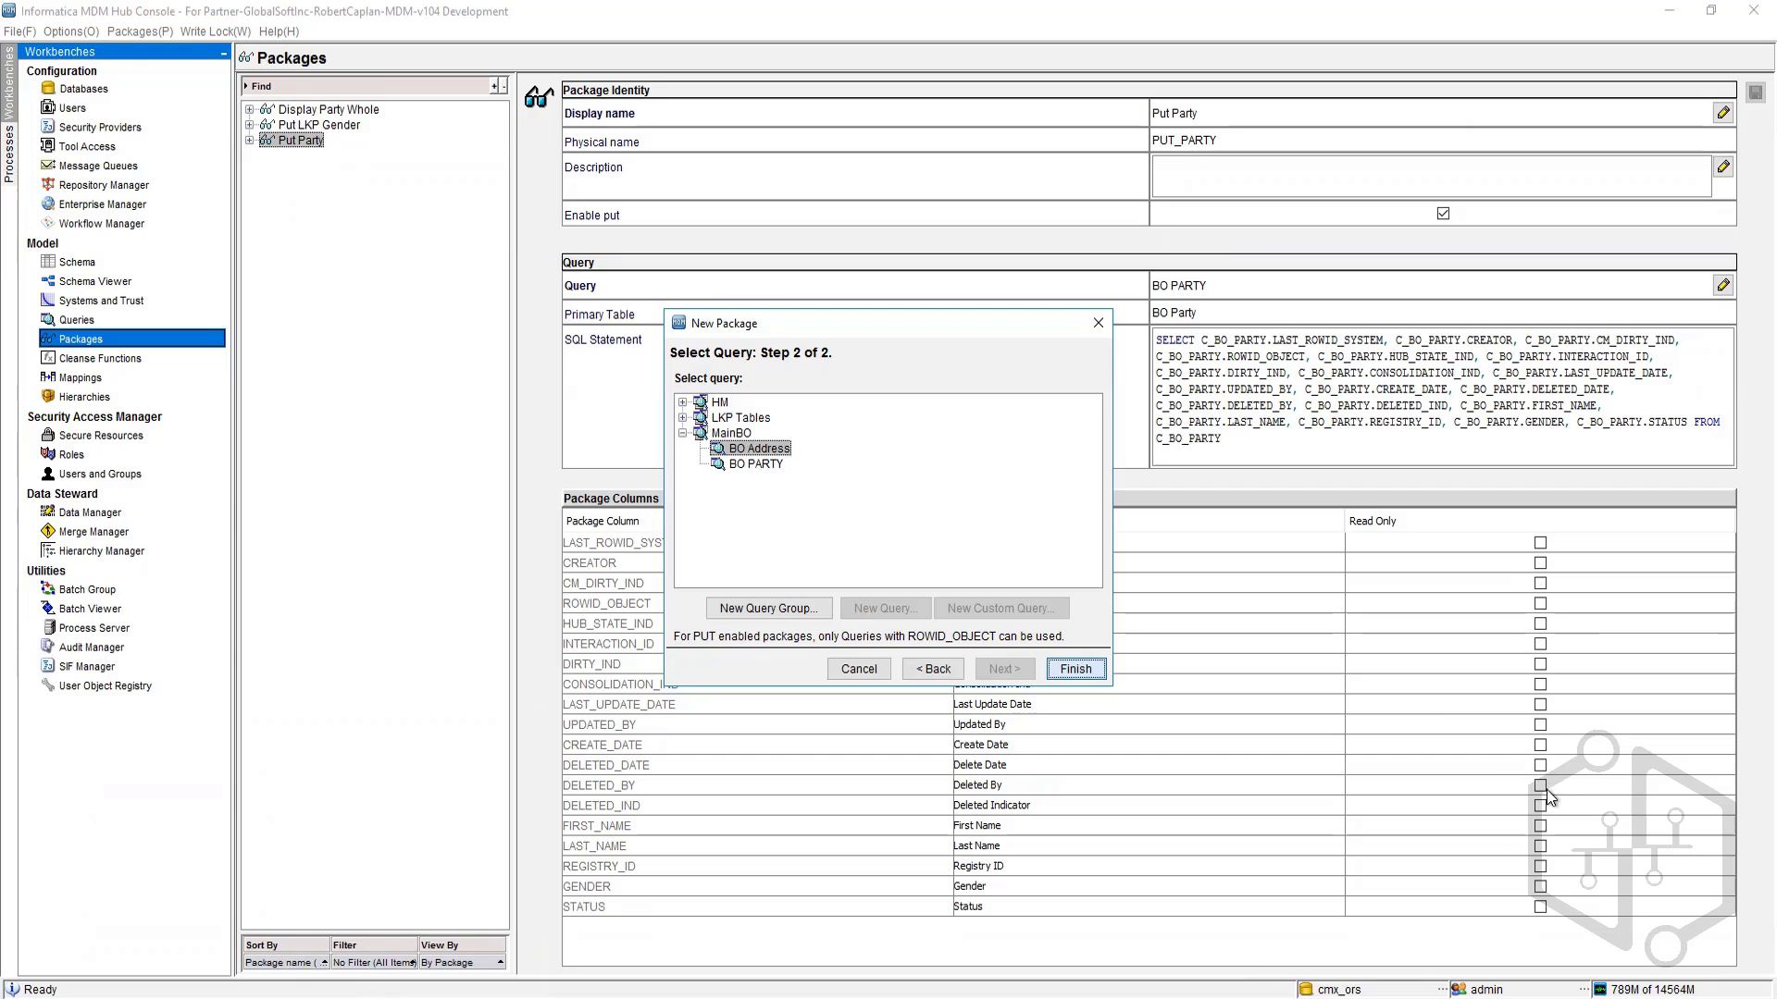
left_click(1076, 668)
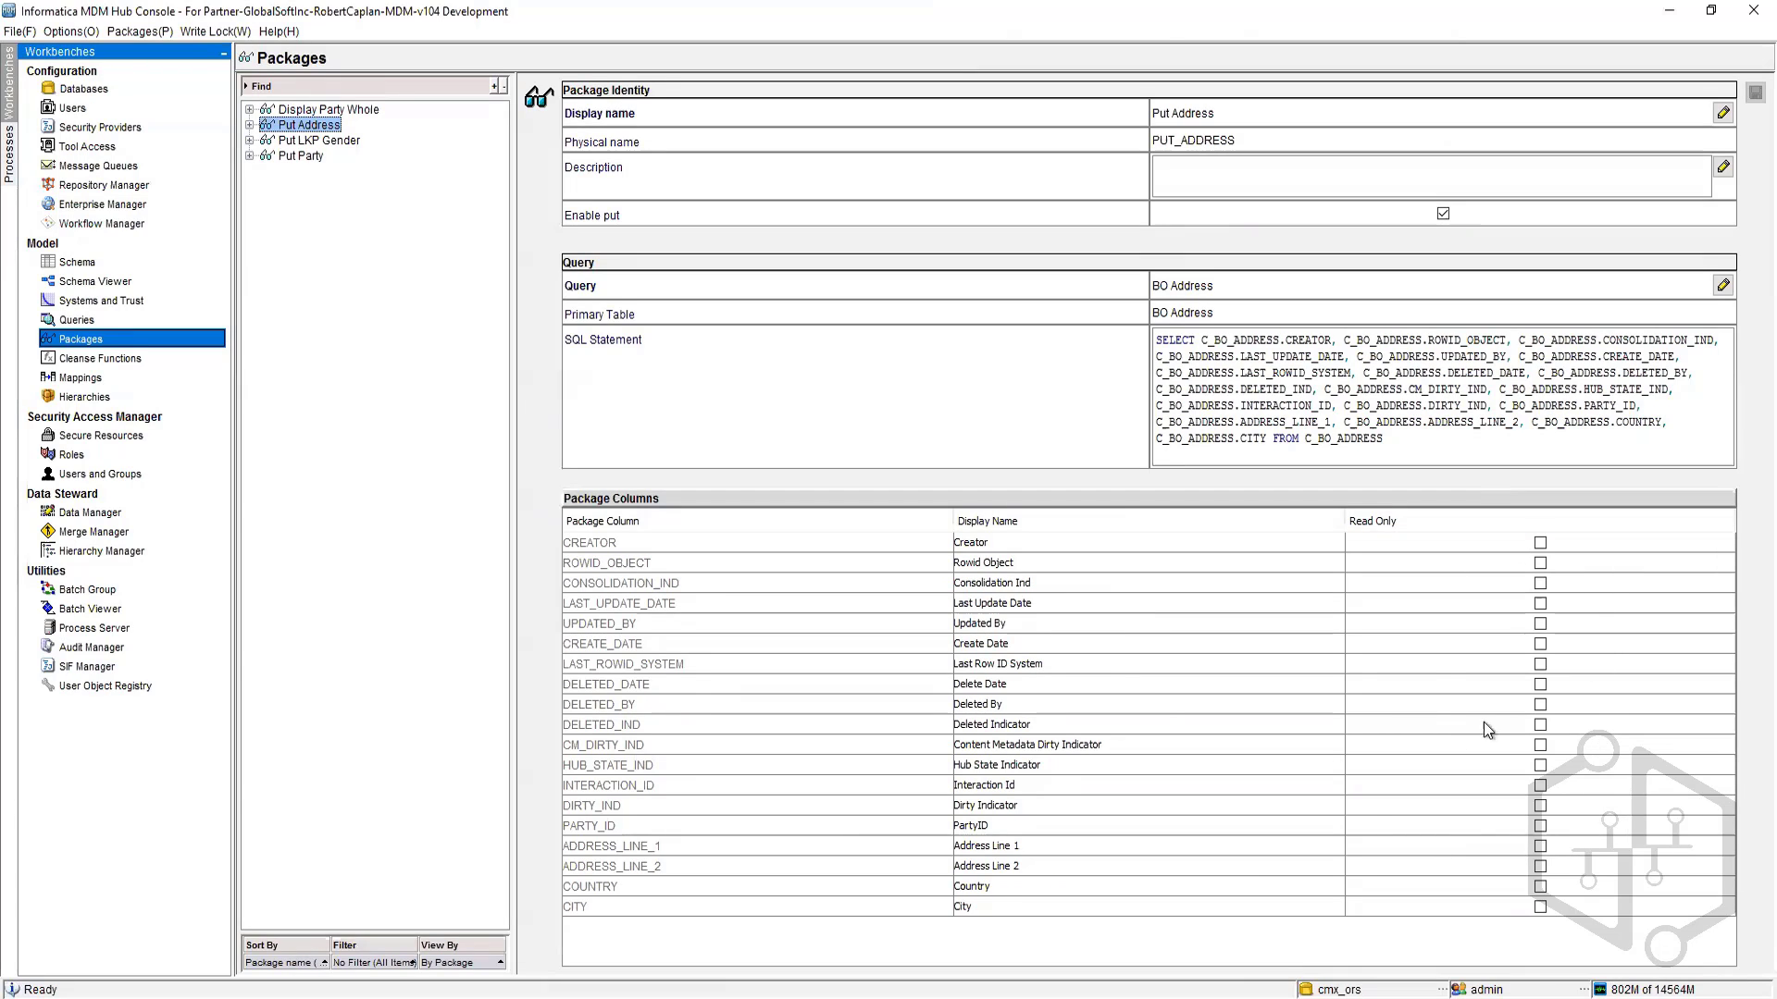
Step: Start a new package named PUT Country with put enabled
right_click(315, 216)
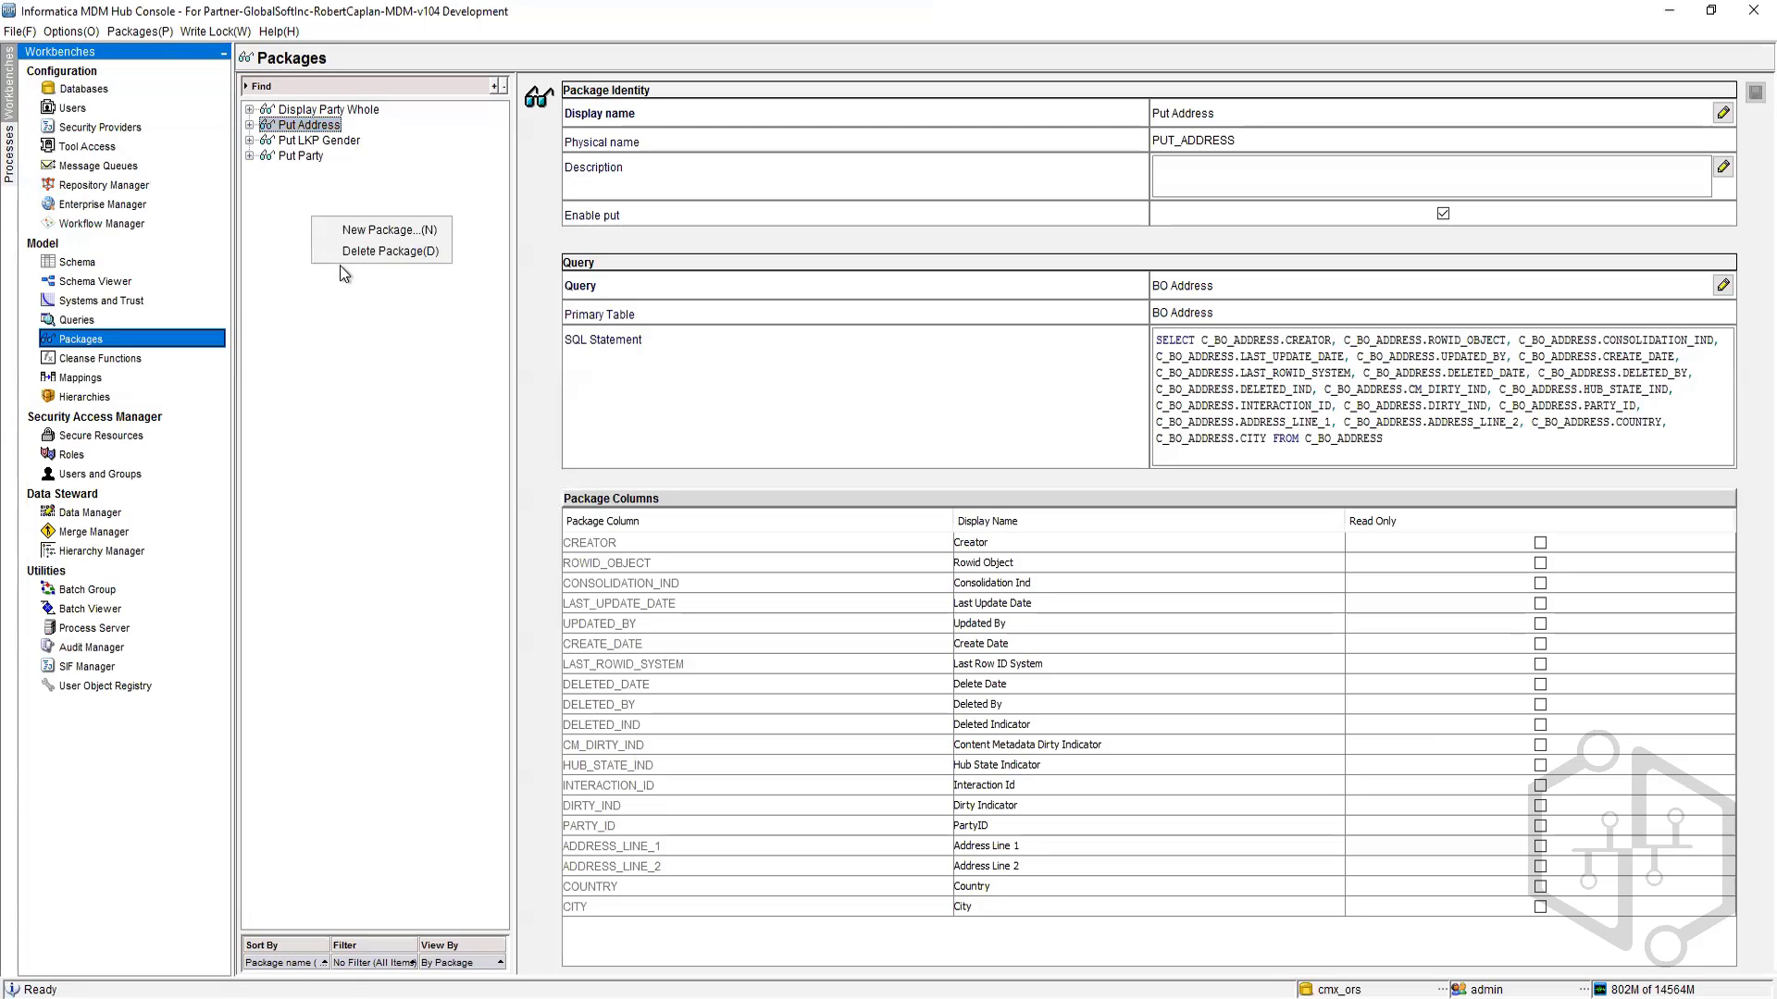
left_click(387, 228)
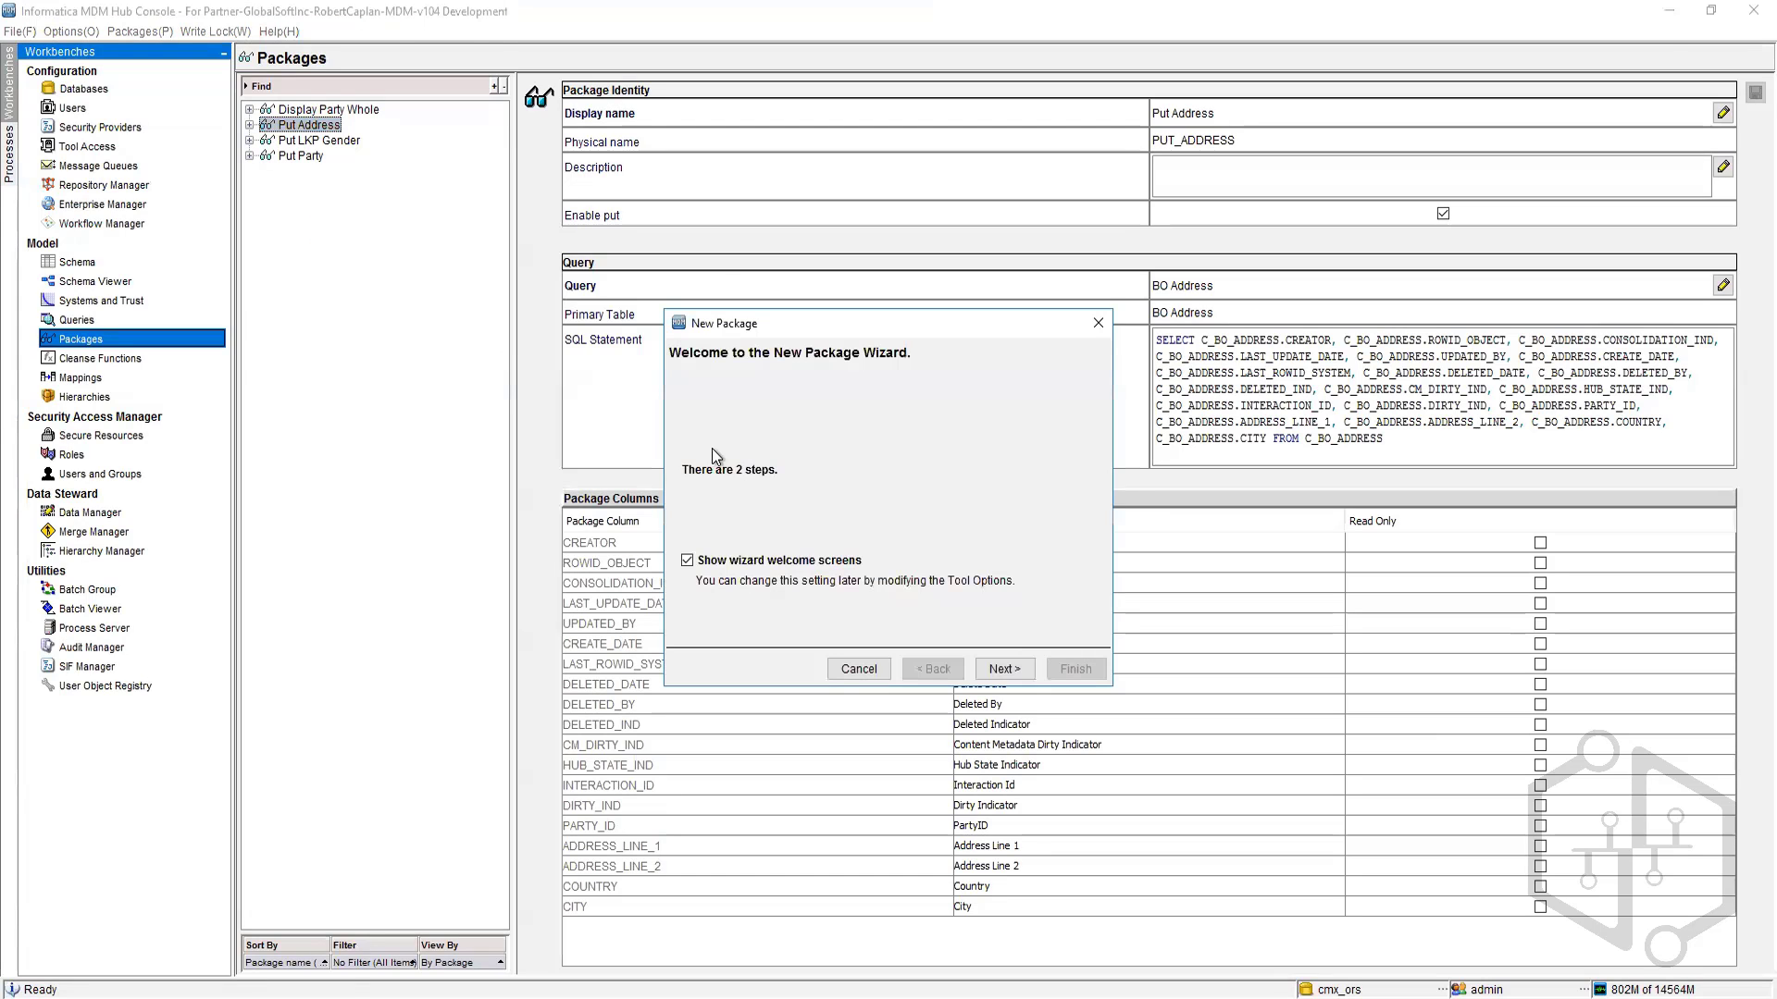
left_click(1004, 668)
type("PUT")
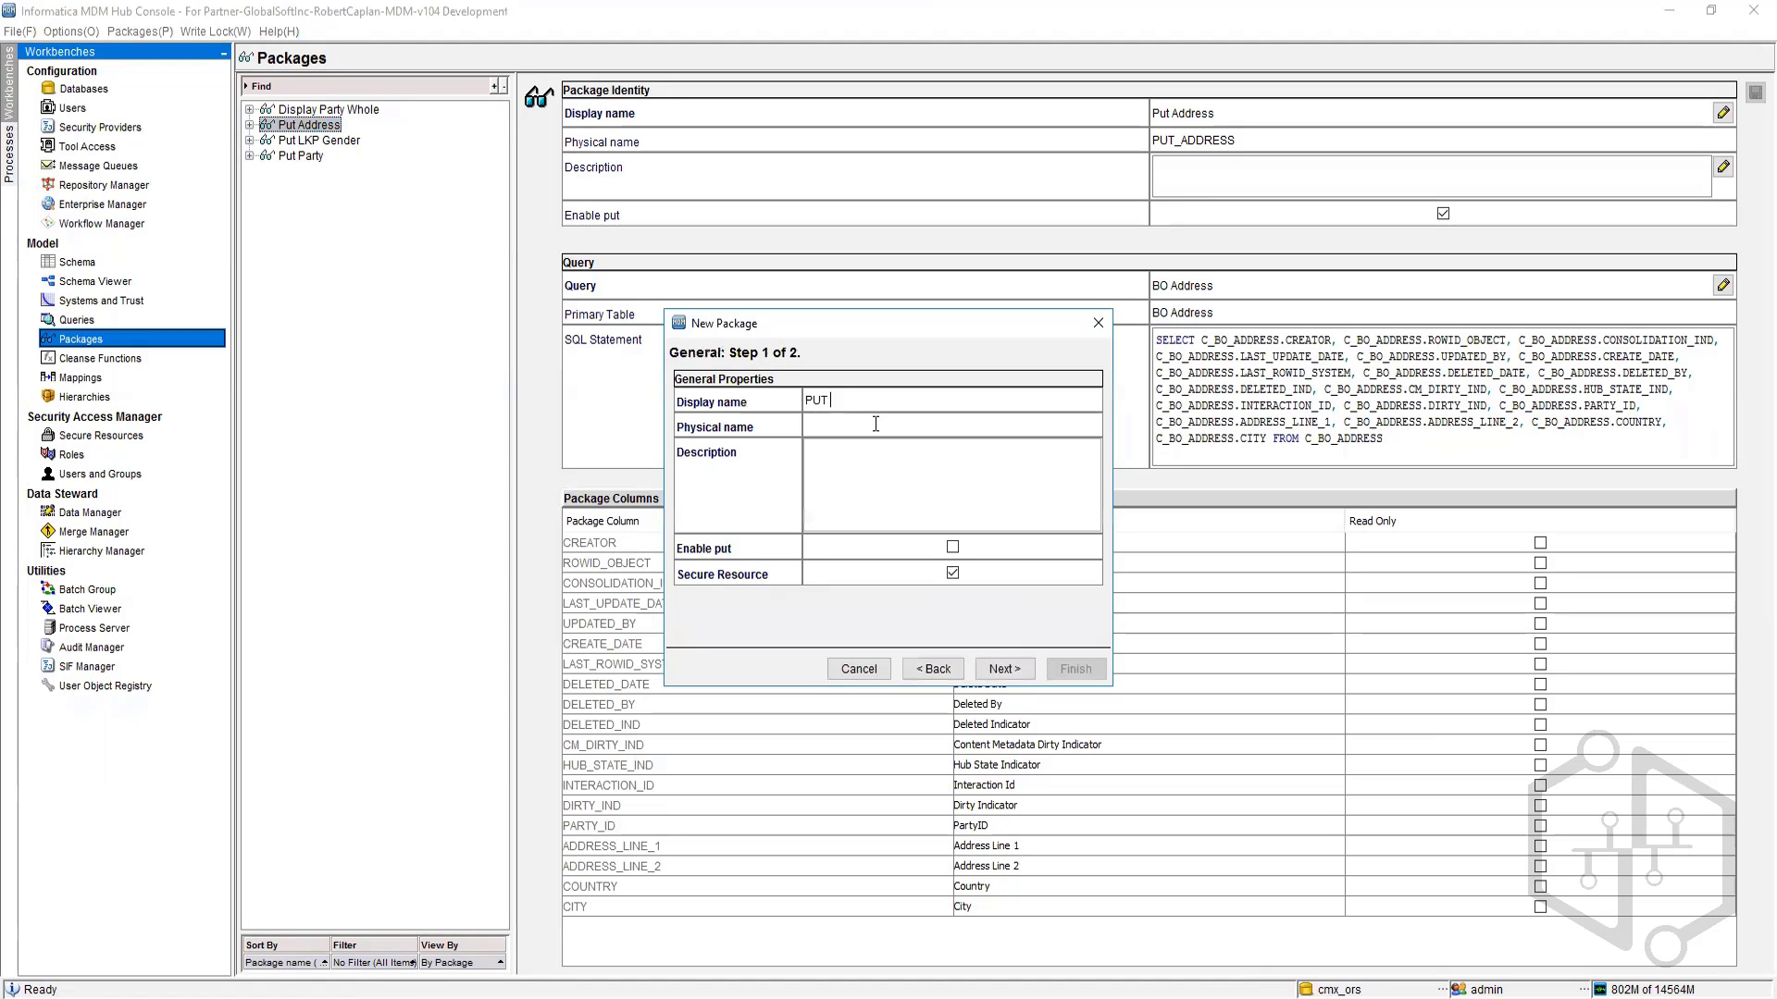
type(" Country")
left_click(952, 547)
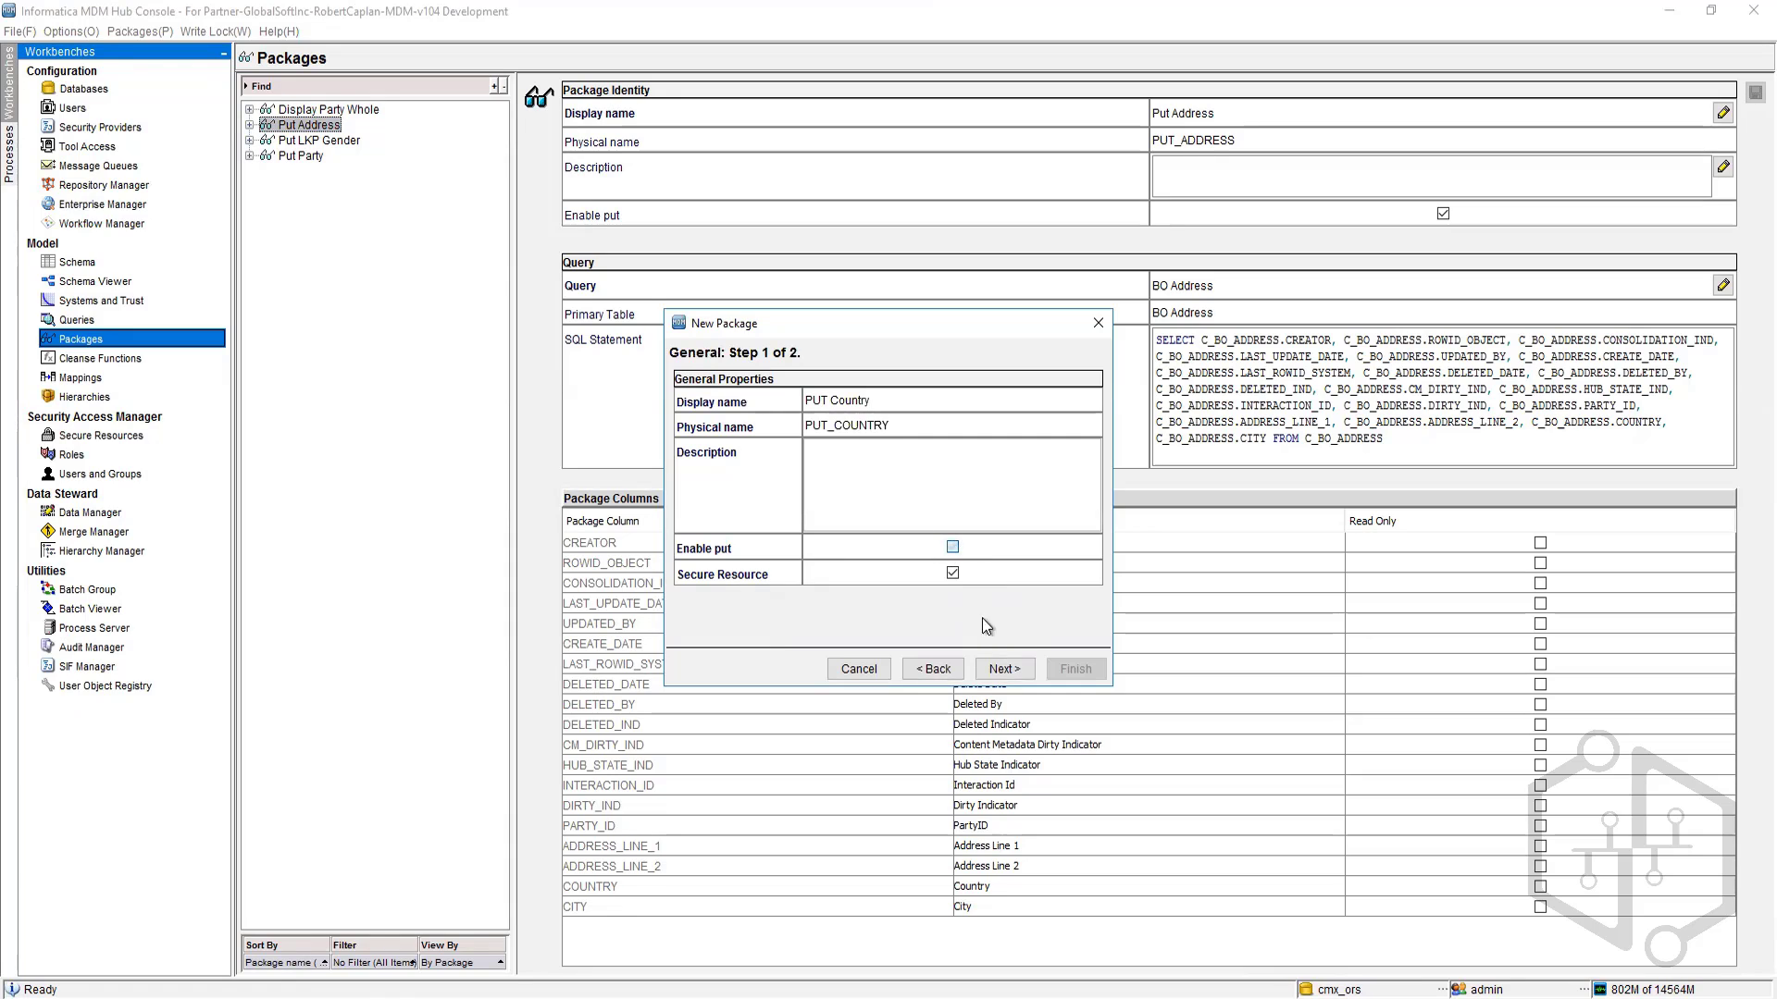
Step: Base the PUT Country package on the LKP Tables LKP Country query and finish the wizard
left_click(1016, 669)
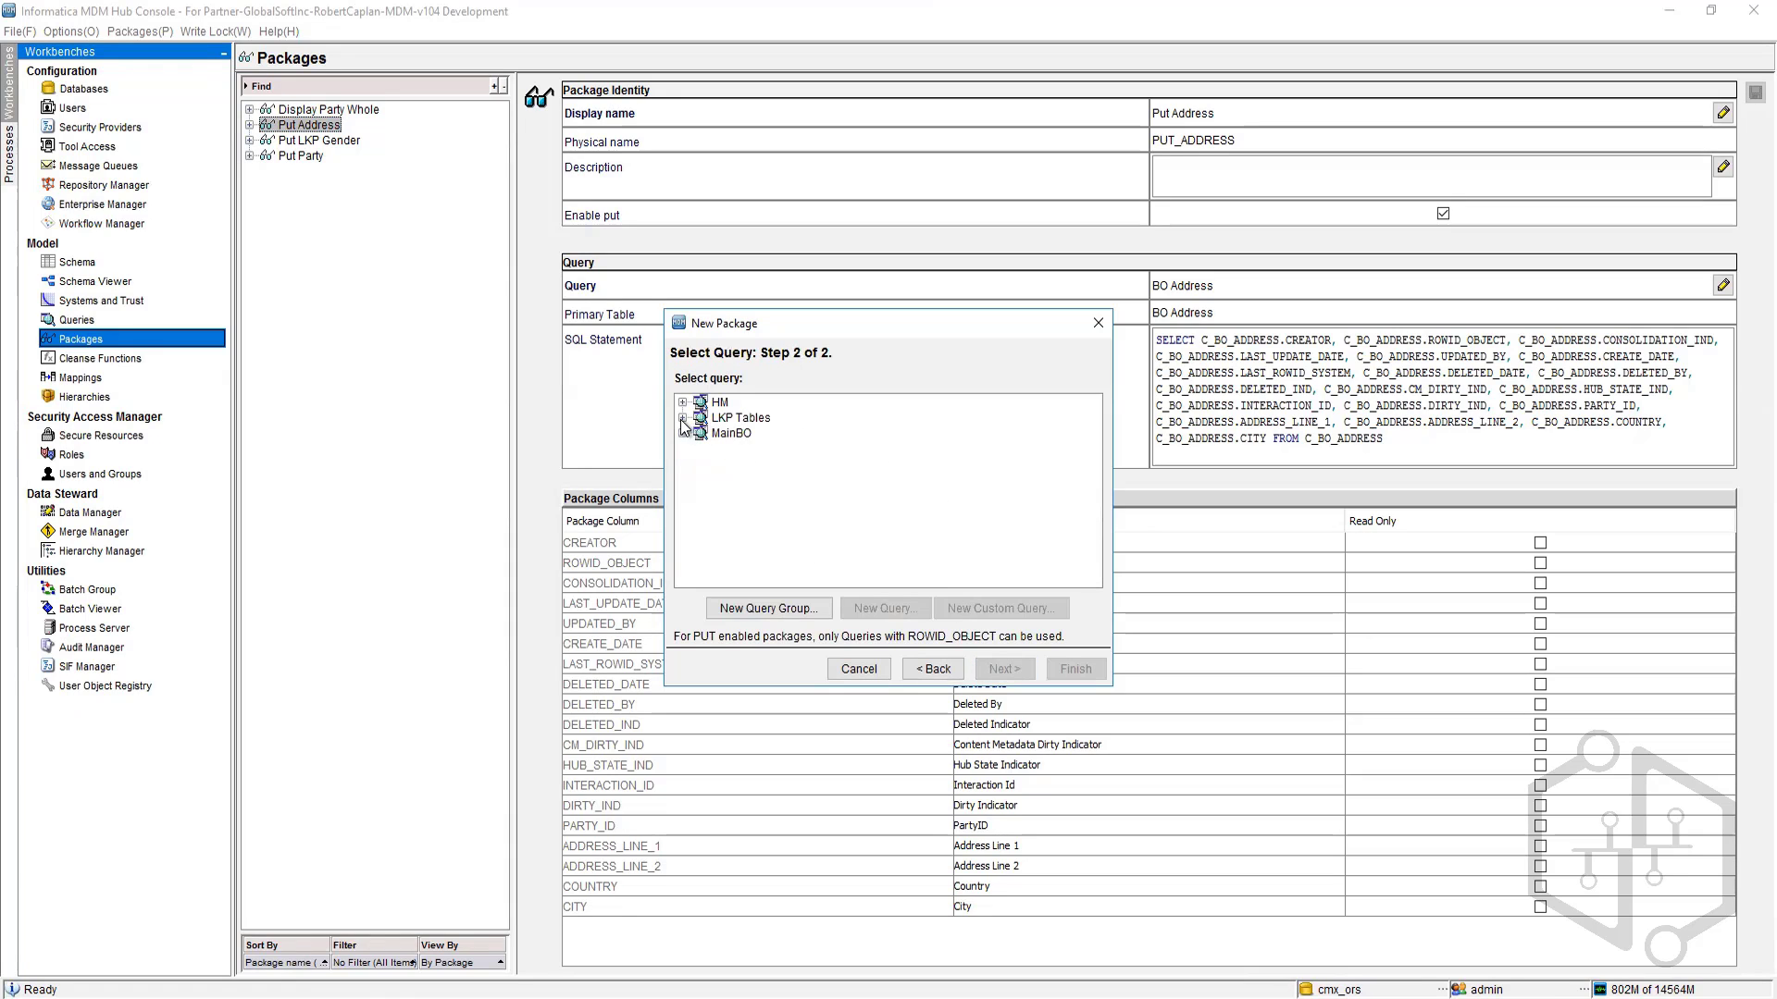
left_click(682, 418)
left_click(761, 449)
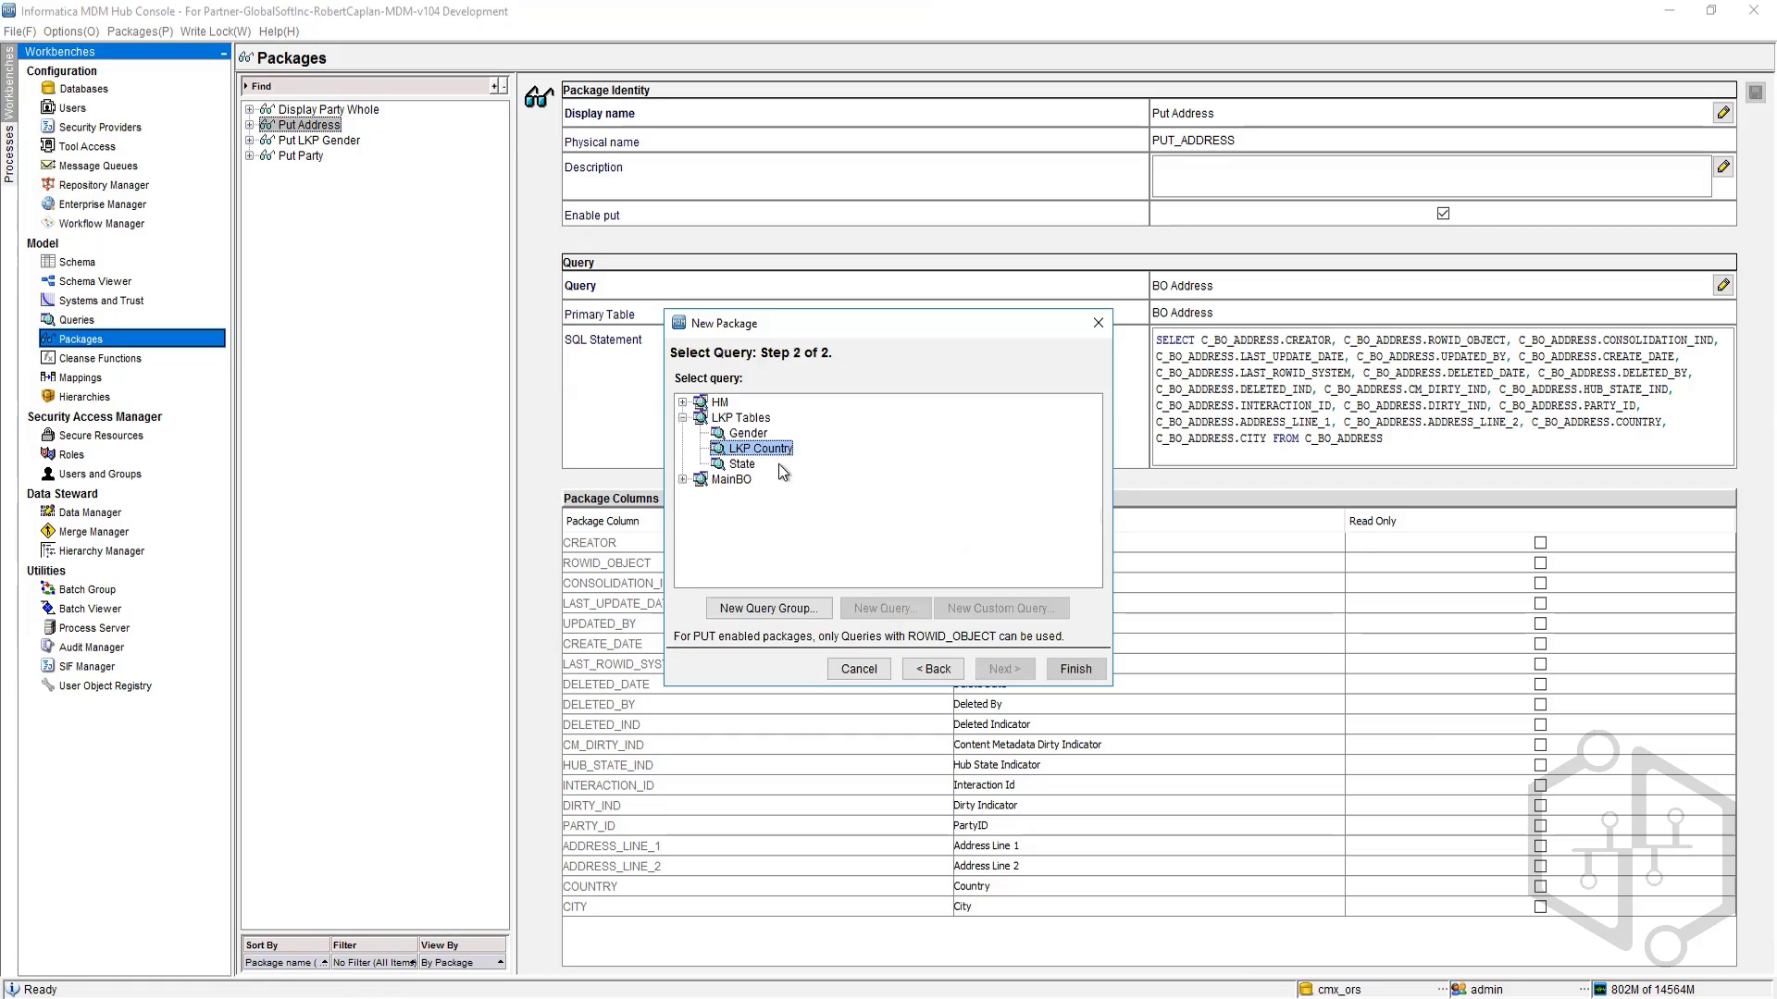
left_click(1065, 680)
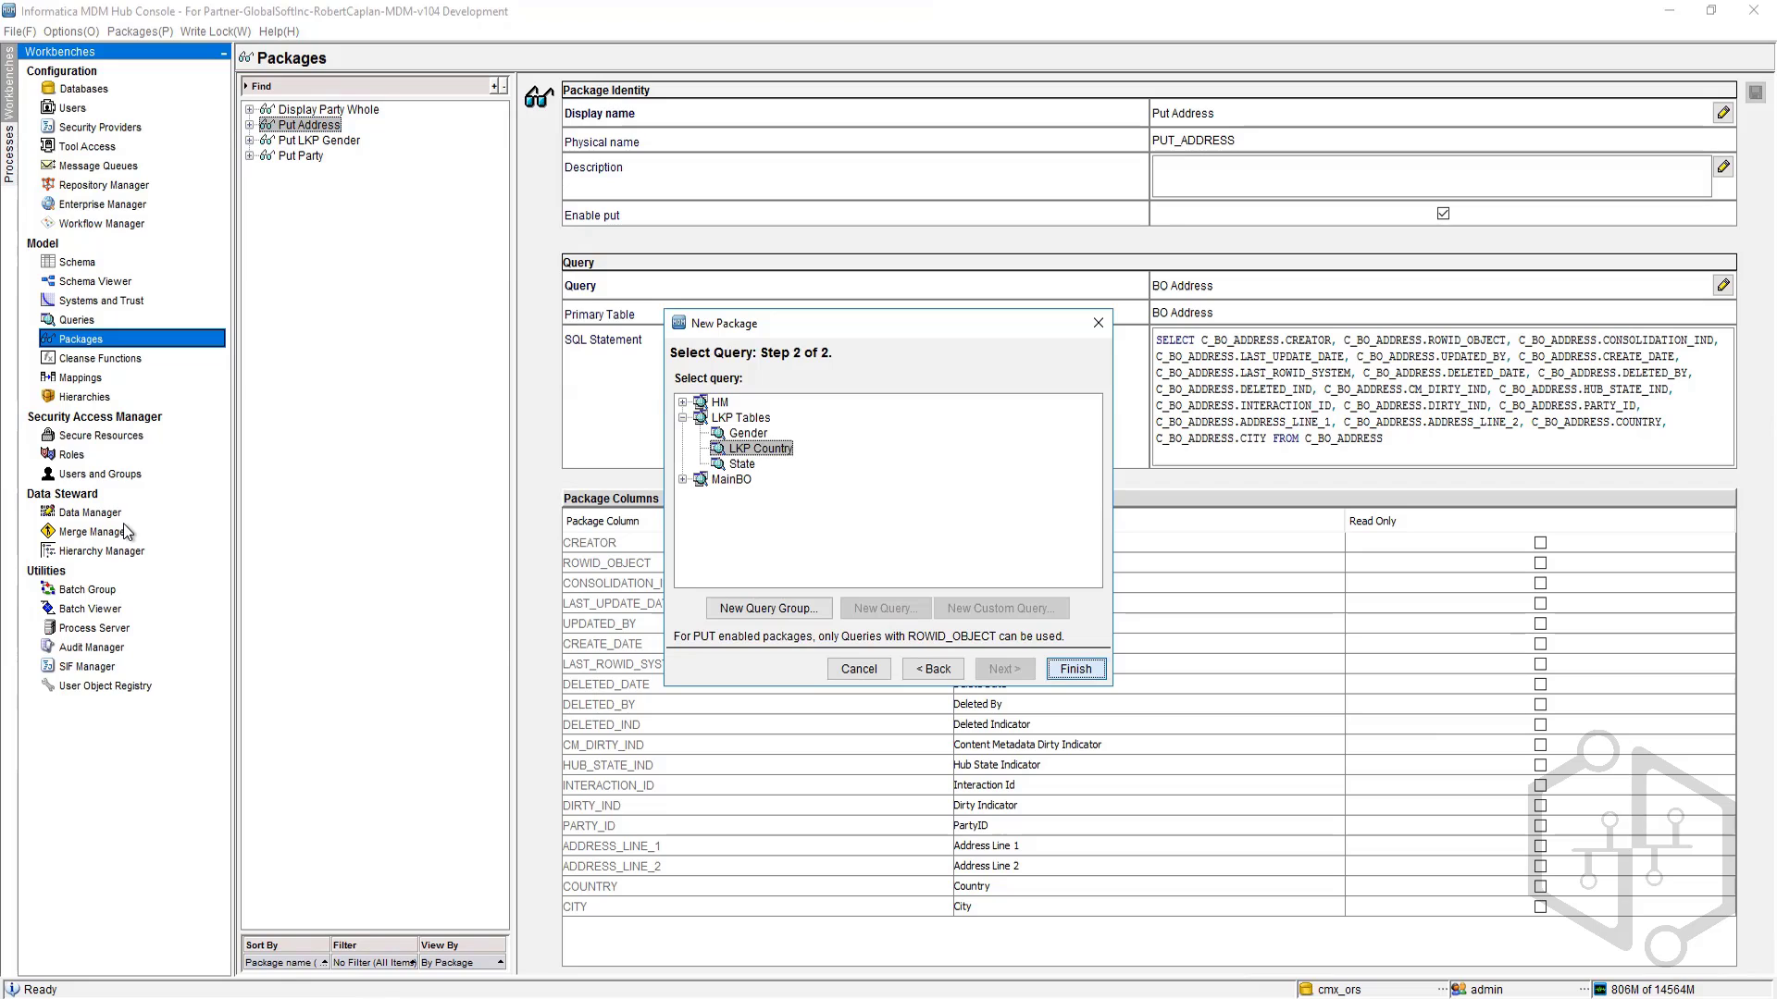
key("Return")
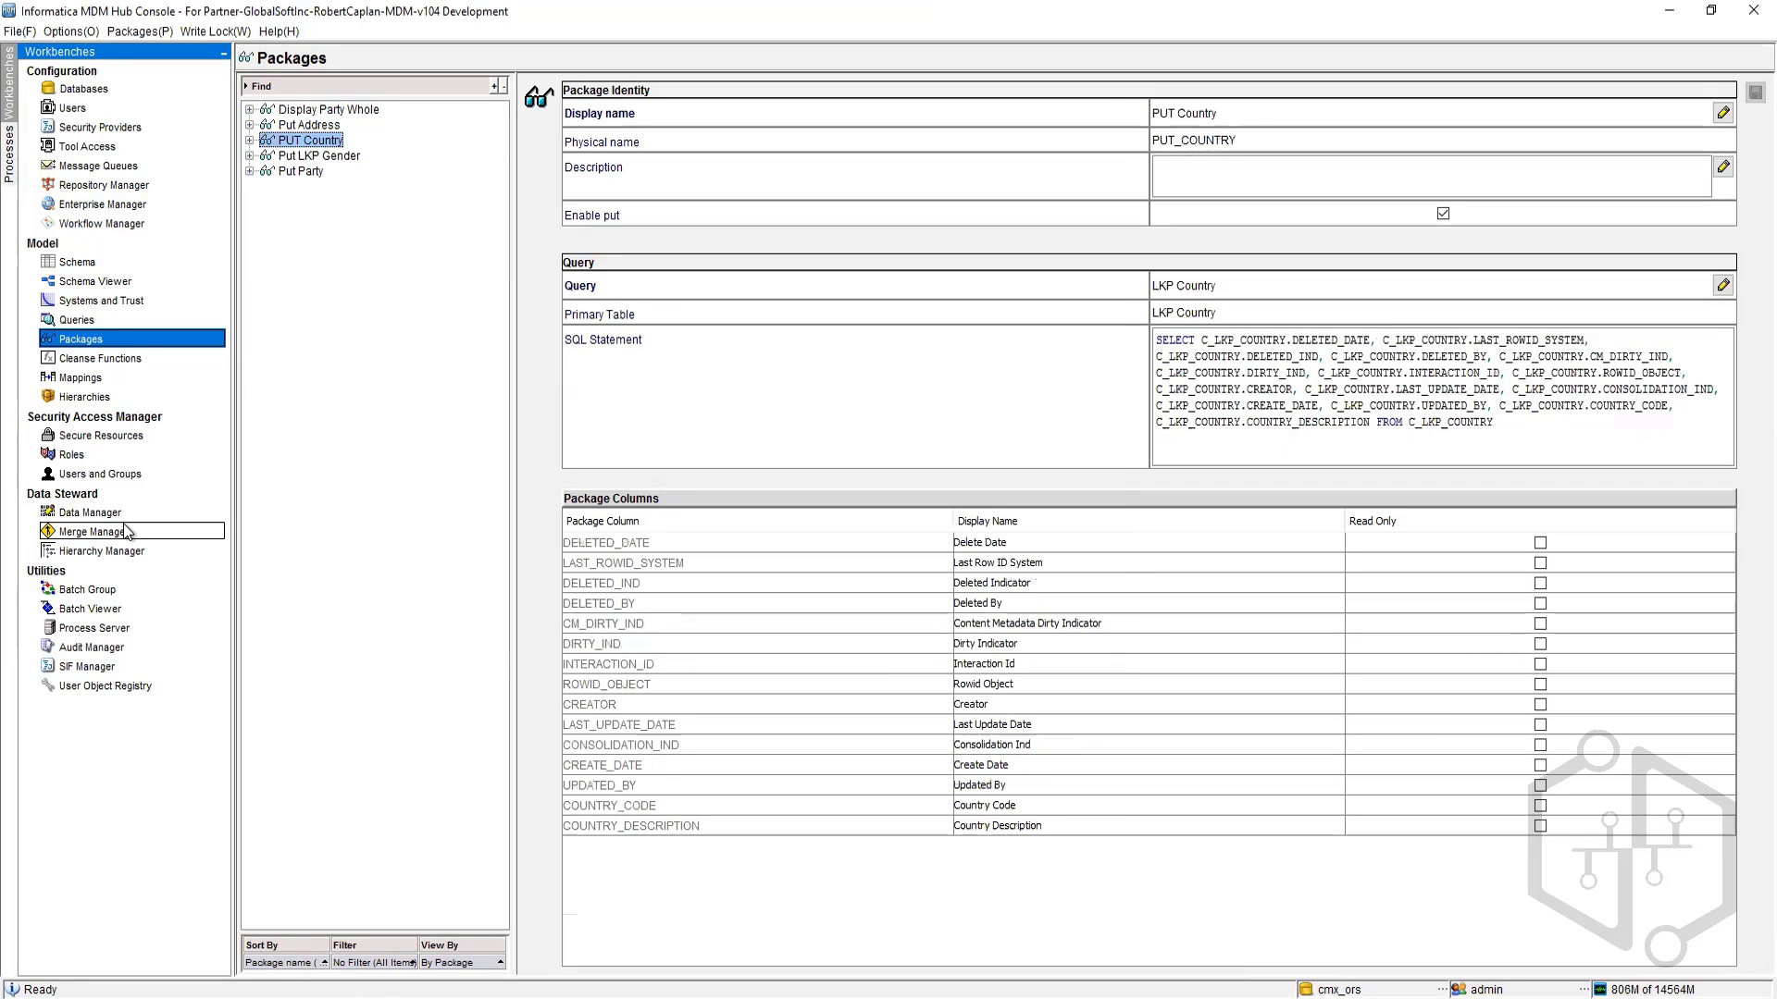
Step: Start a new package named Put State with put enabled
right_click(380, 198)
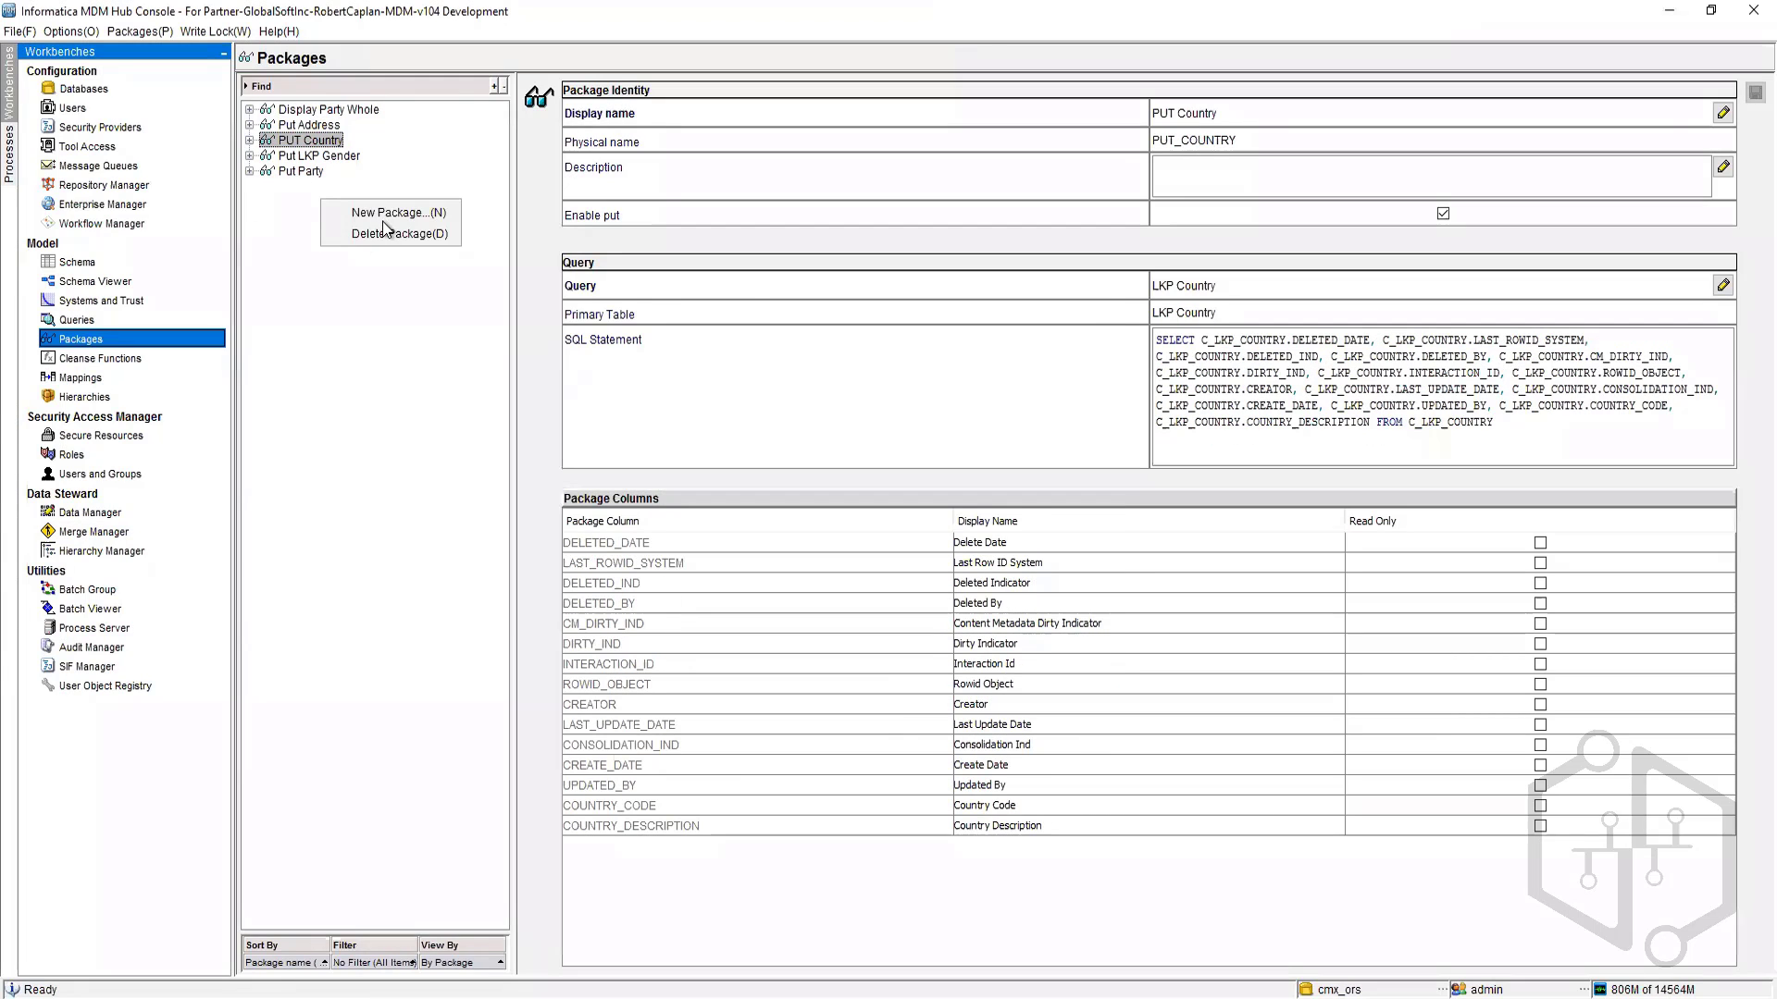
left_click(407, 208)
left_click(1006, 668)
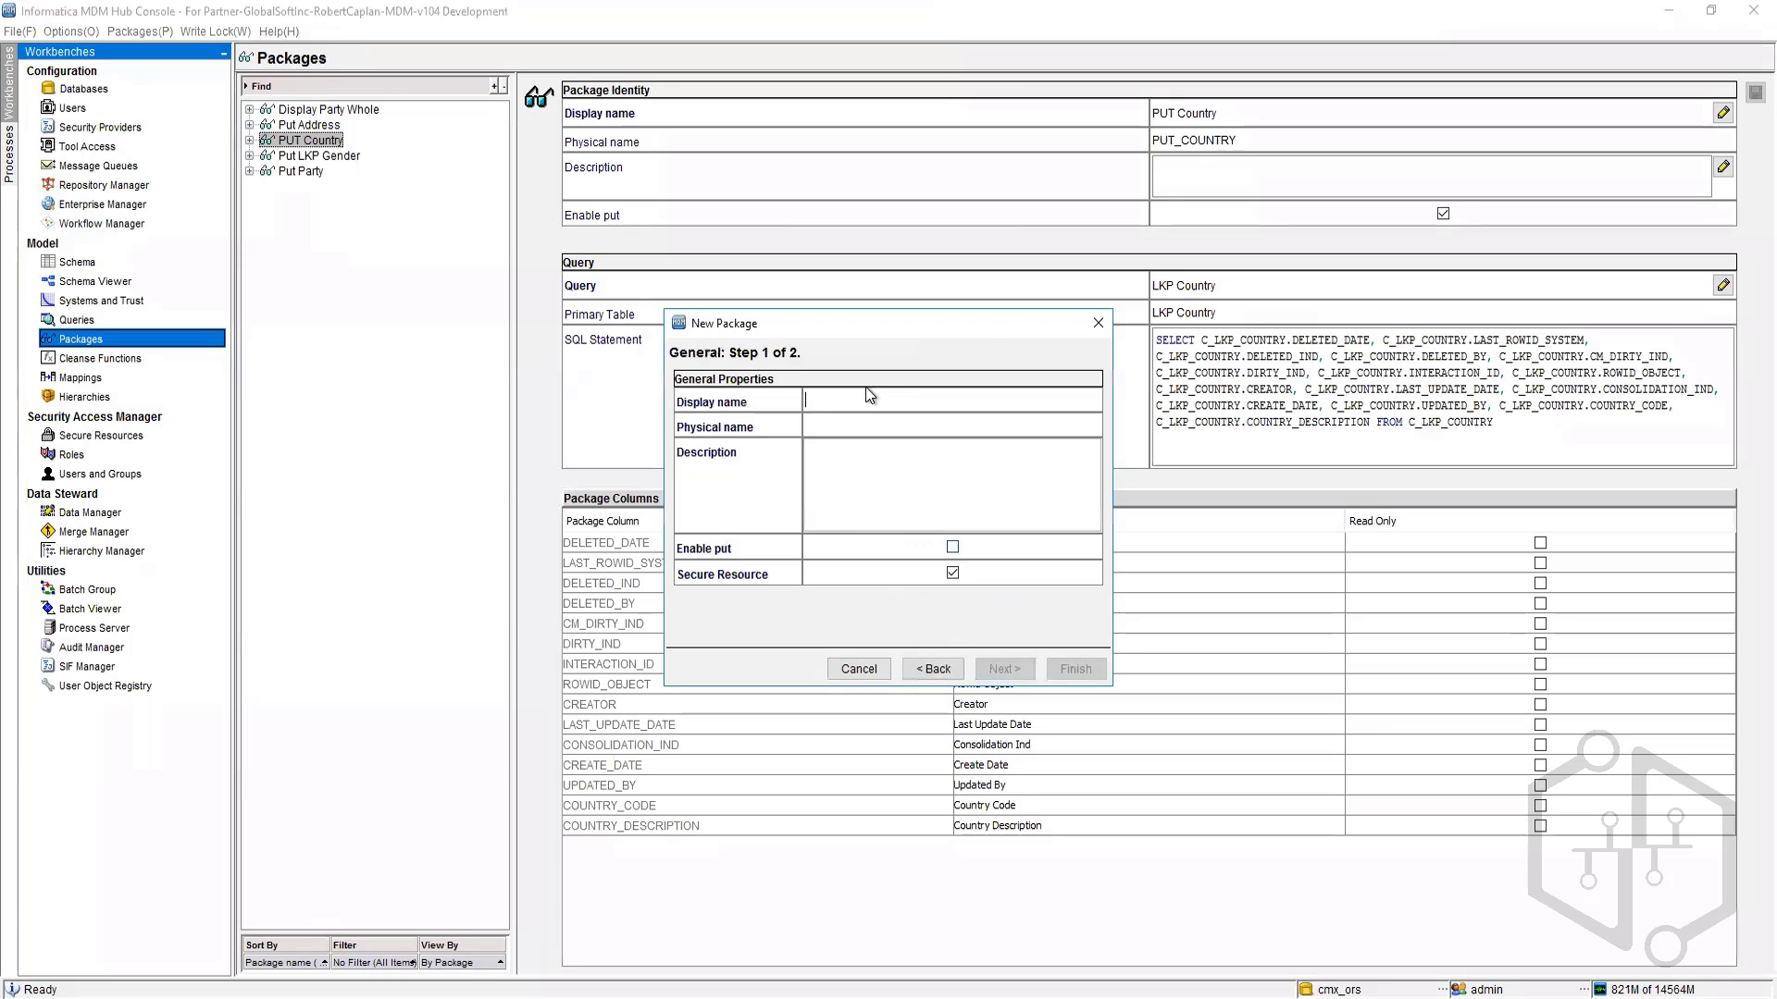
left_click(870, 399)
type("Put State")
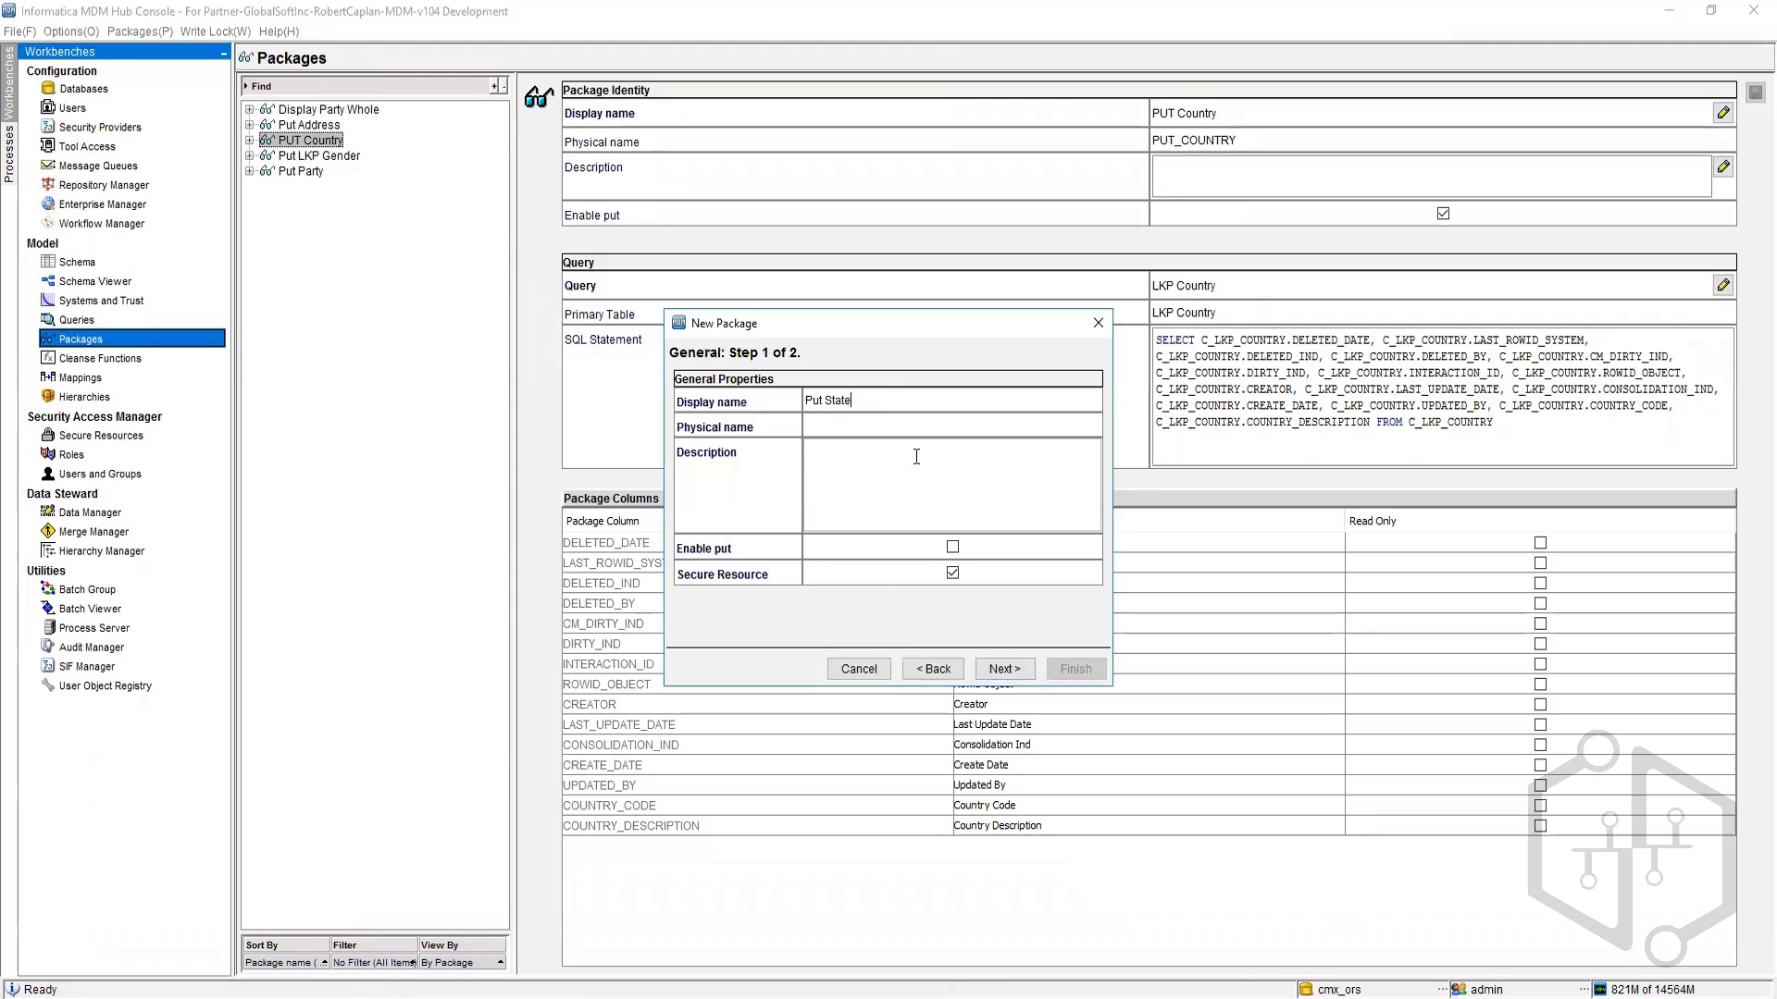
left_click(954, 548)
Step: Base the Put State package on the LKP Tables State query and finish the wizard
left_click(1006, 668)
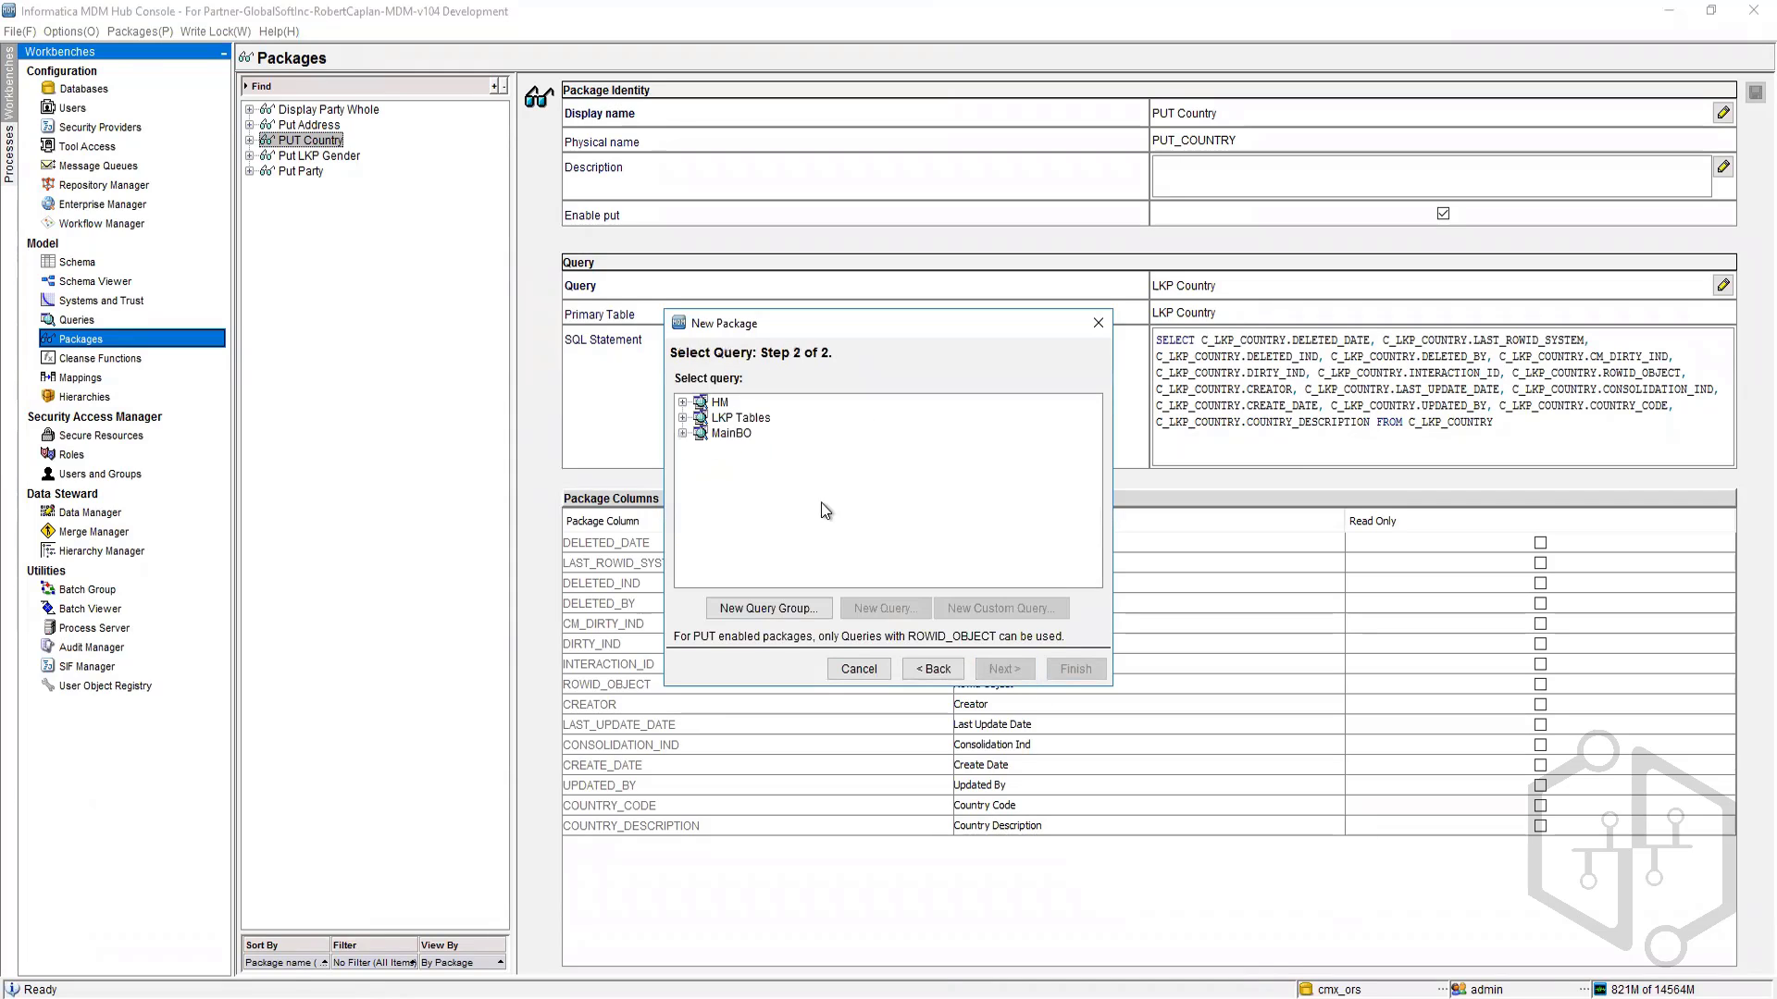
left_click(682, 417)
left_click(741, 464)
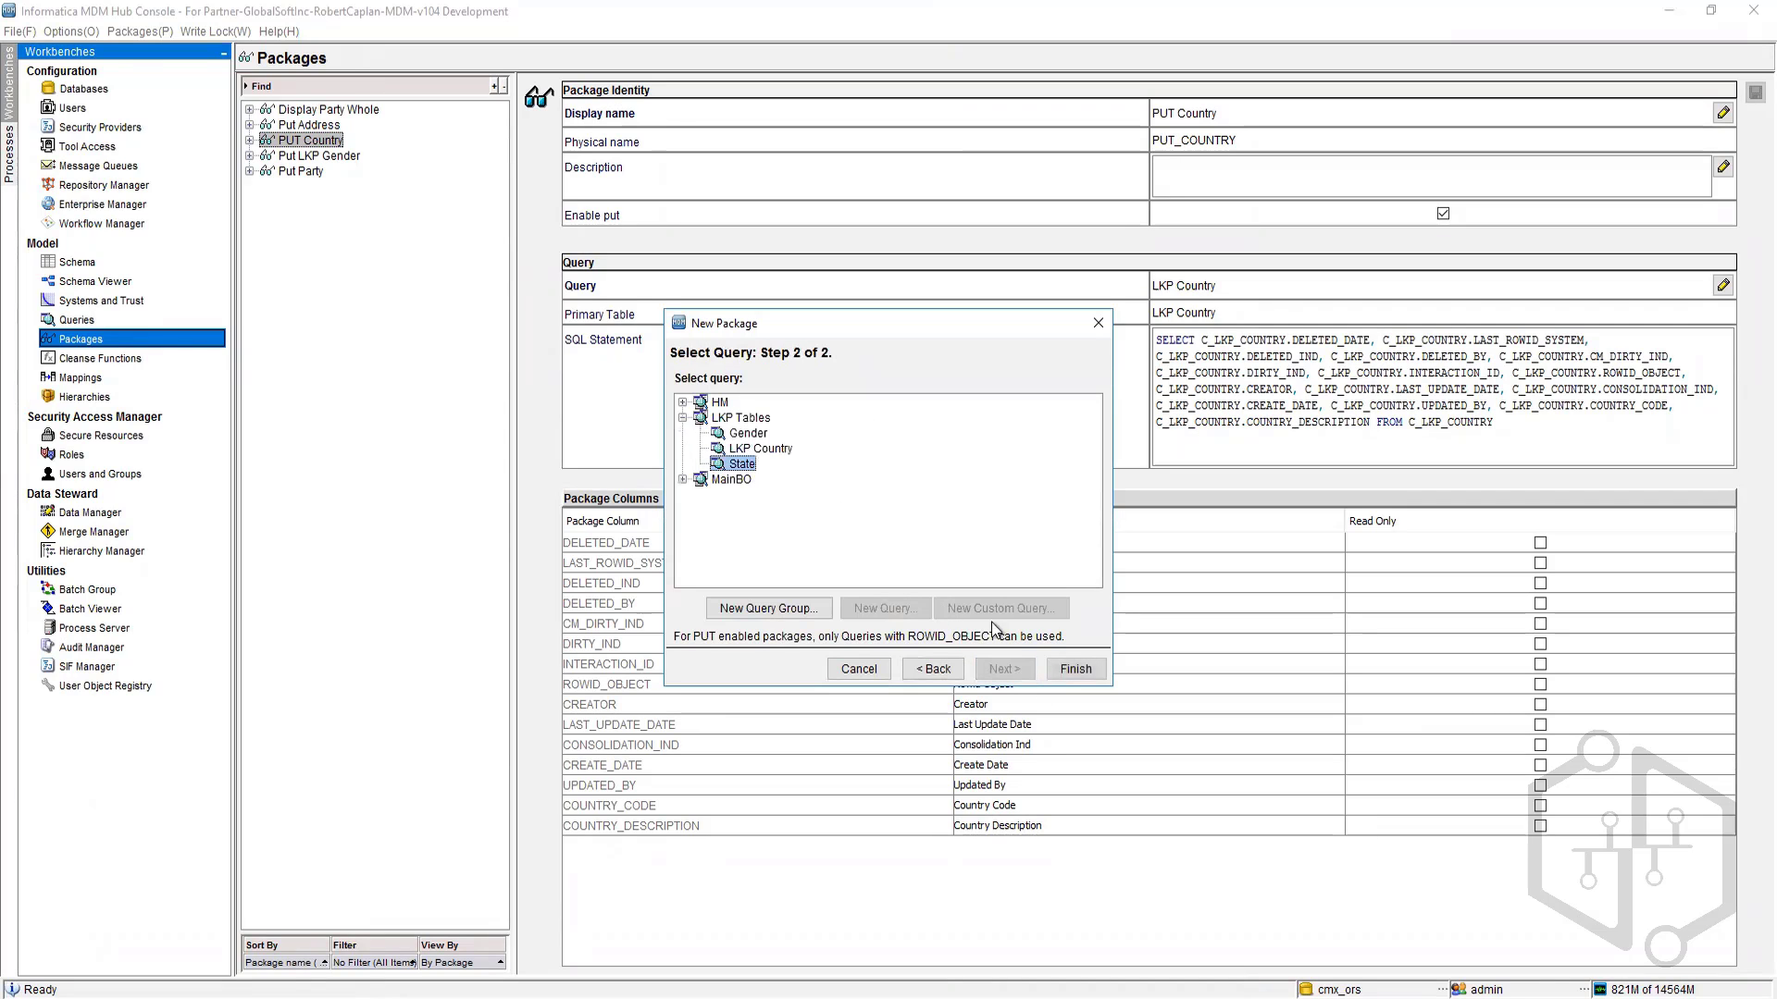
left_click(1072, 670)
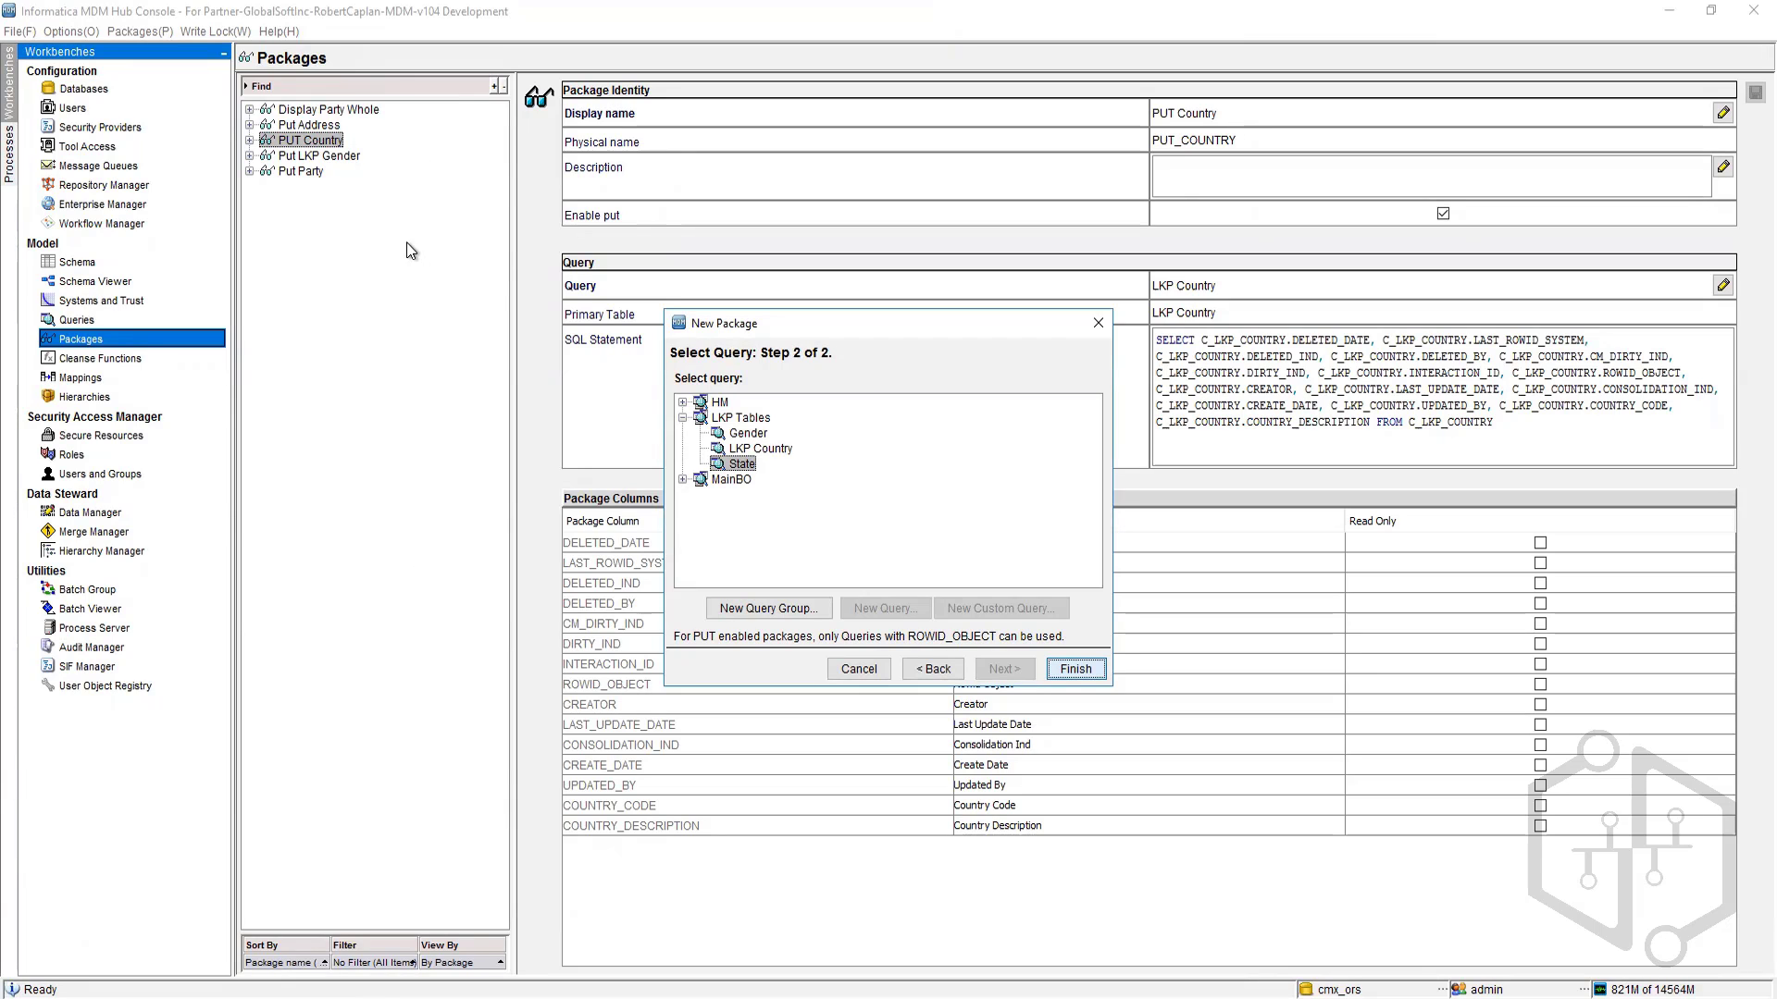
key("Return")
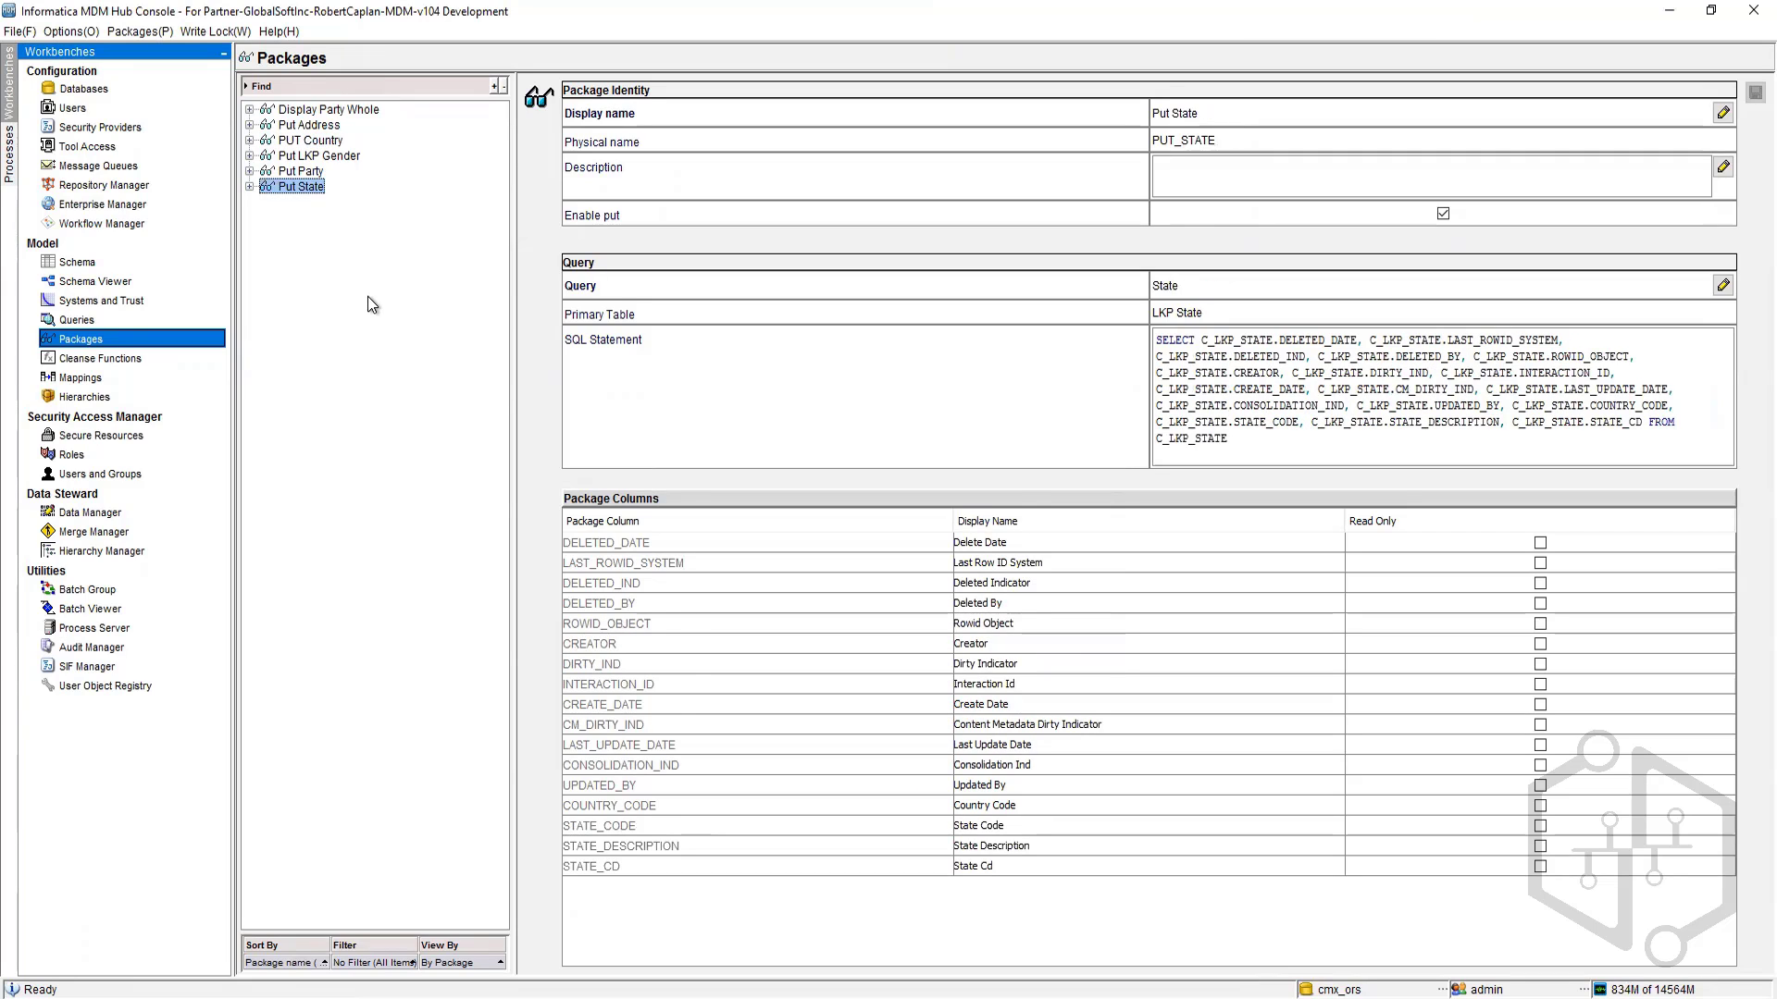
Step: Inspect the Put State package's query and view
left_click(249, 186)
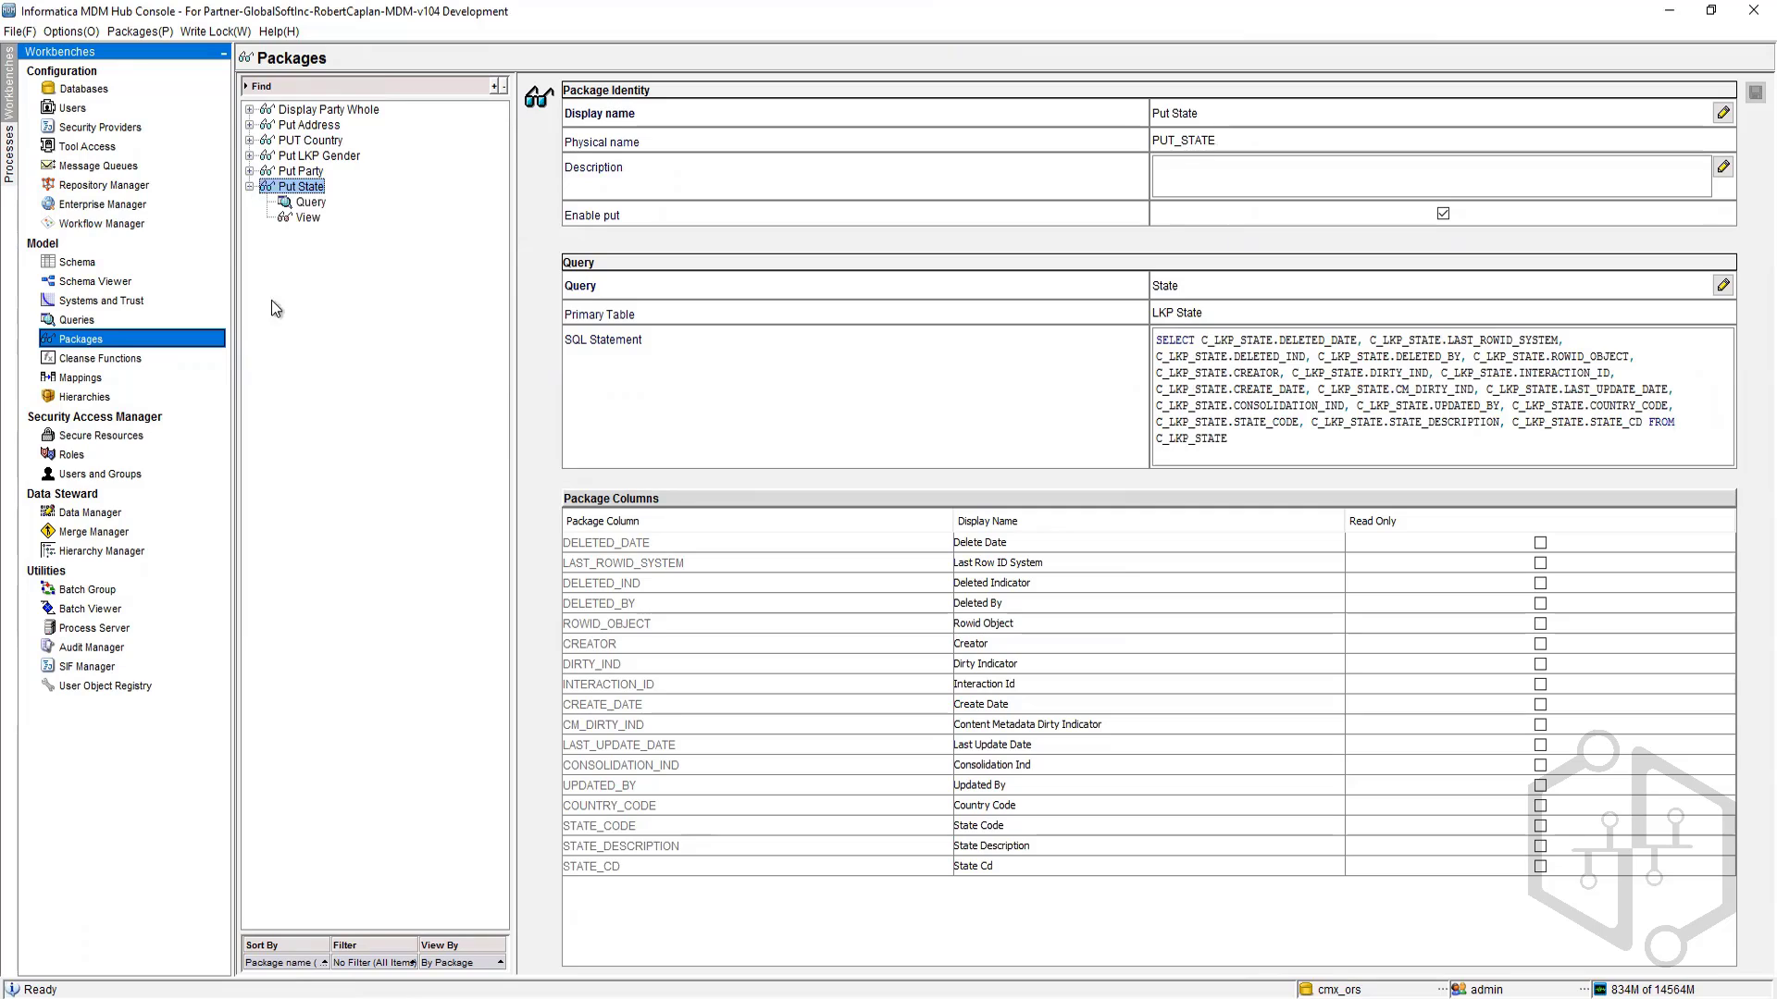
left_click(308, 217)
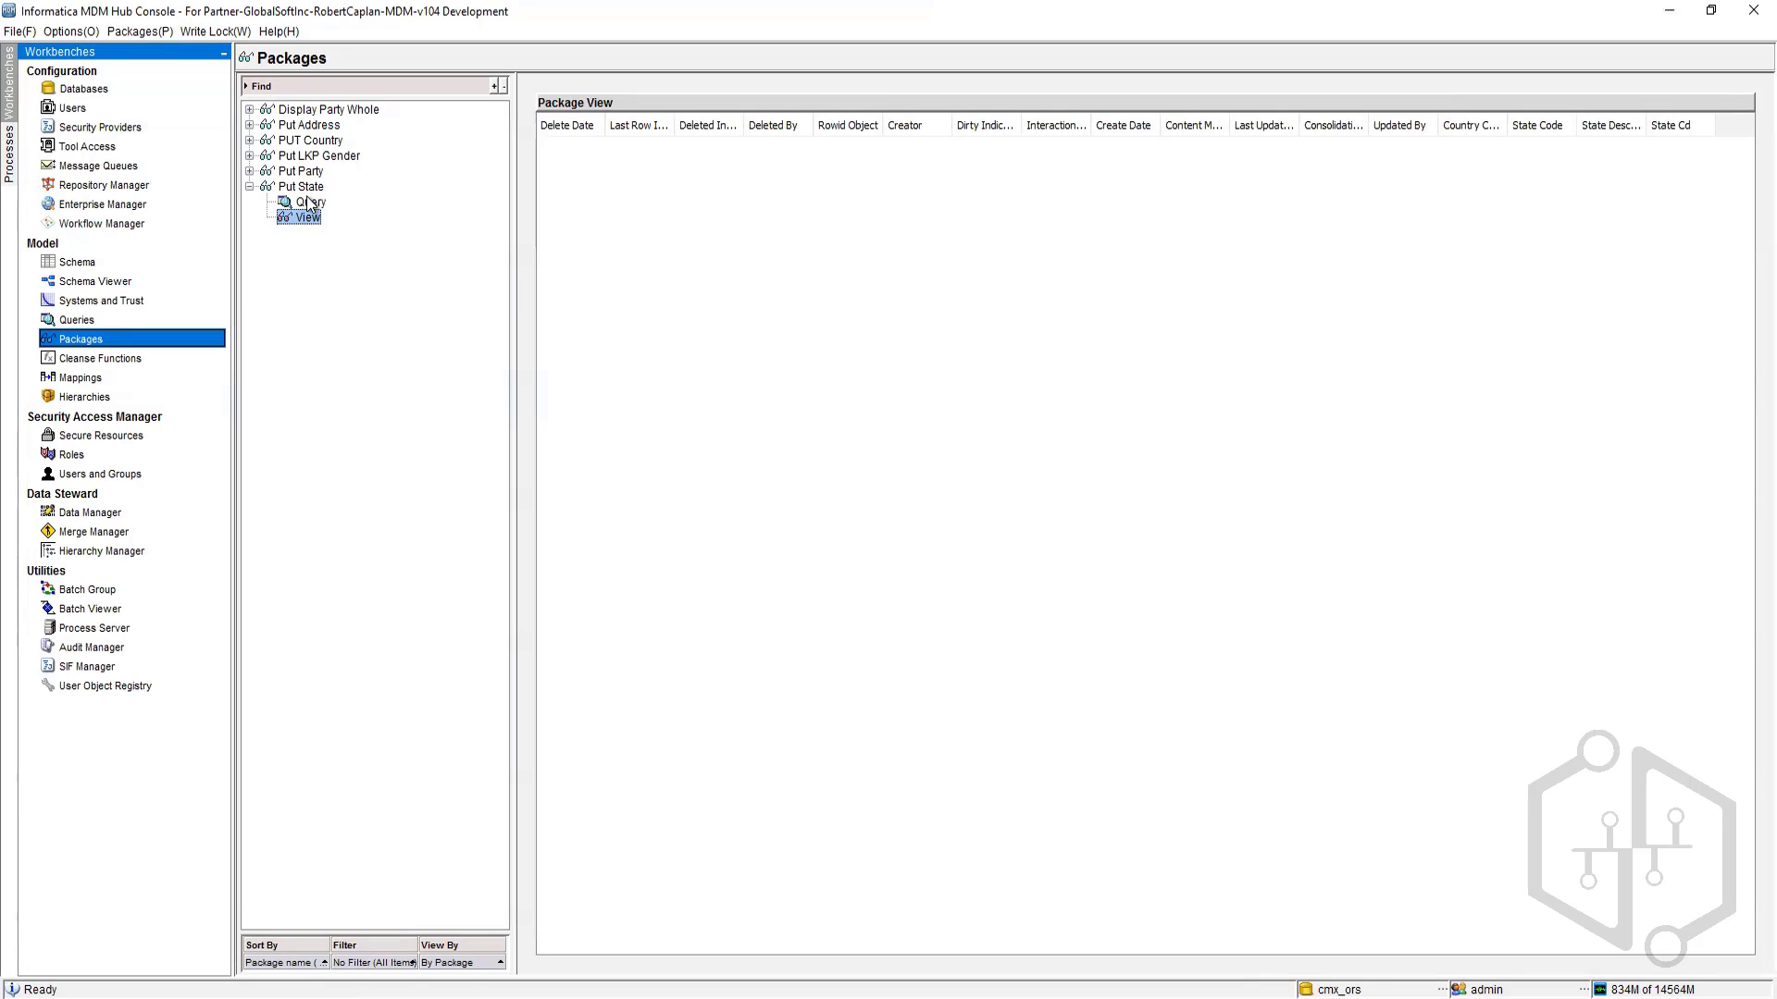
key("Up")
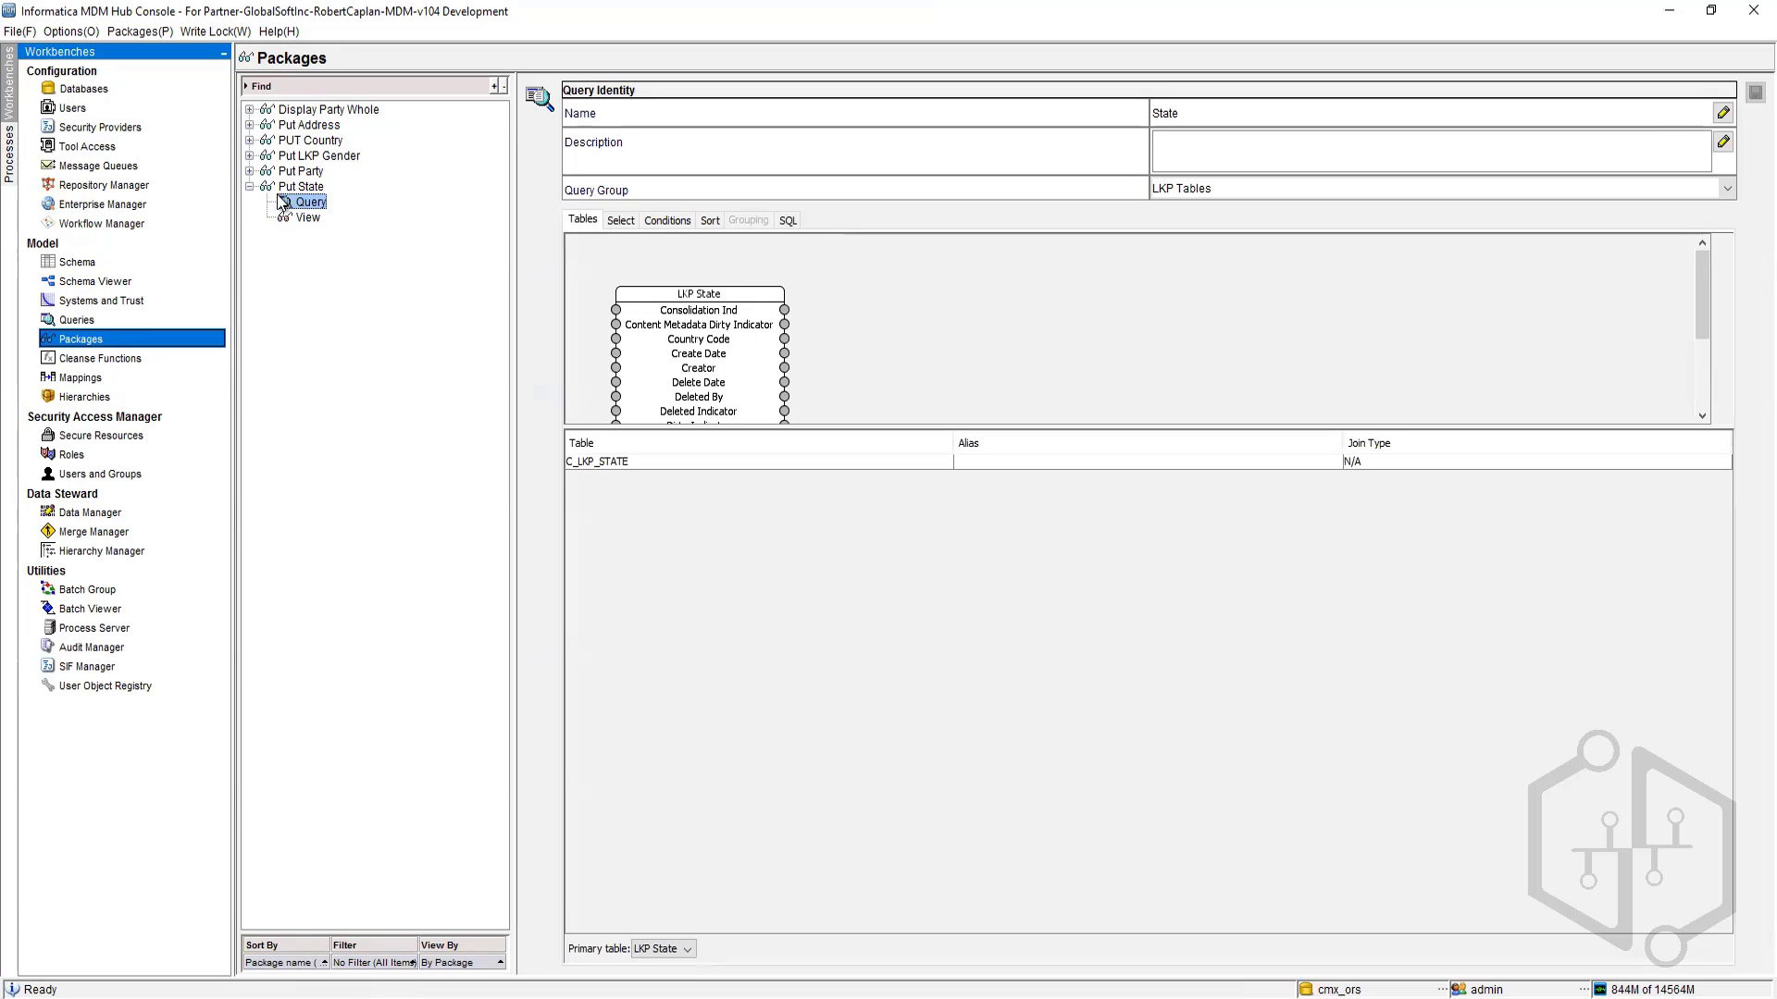
key("Left")
key("Left")
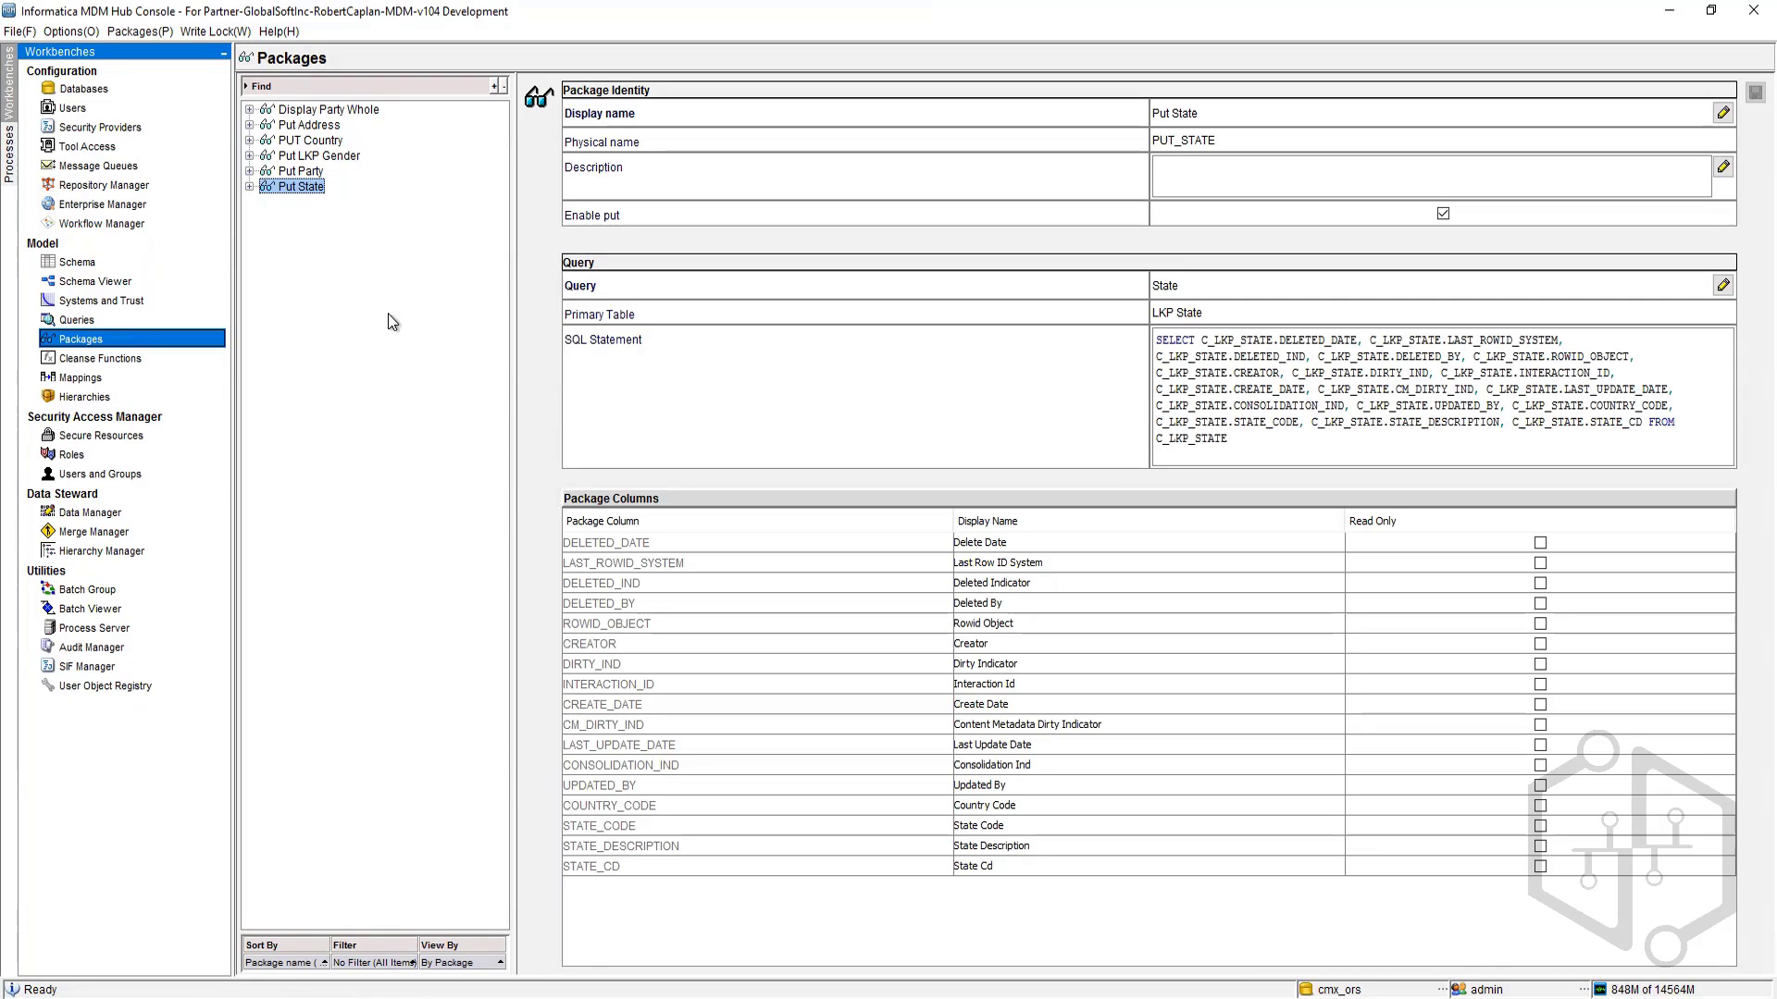
Step: Open the SIF Manager to read its description, then return to Packages
left_click(87, 666)
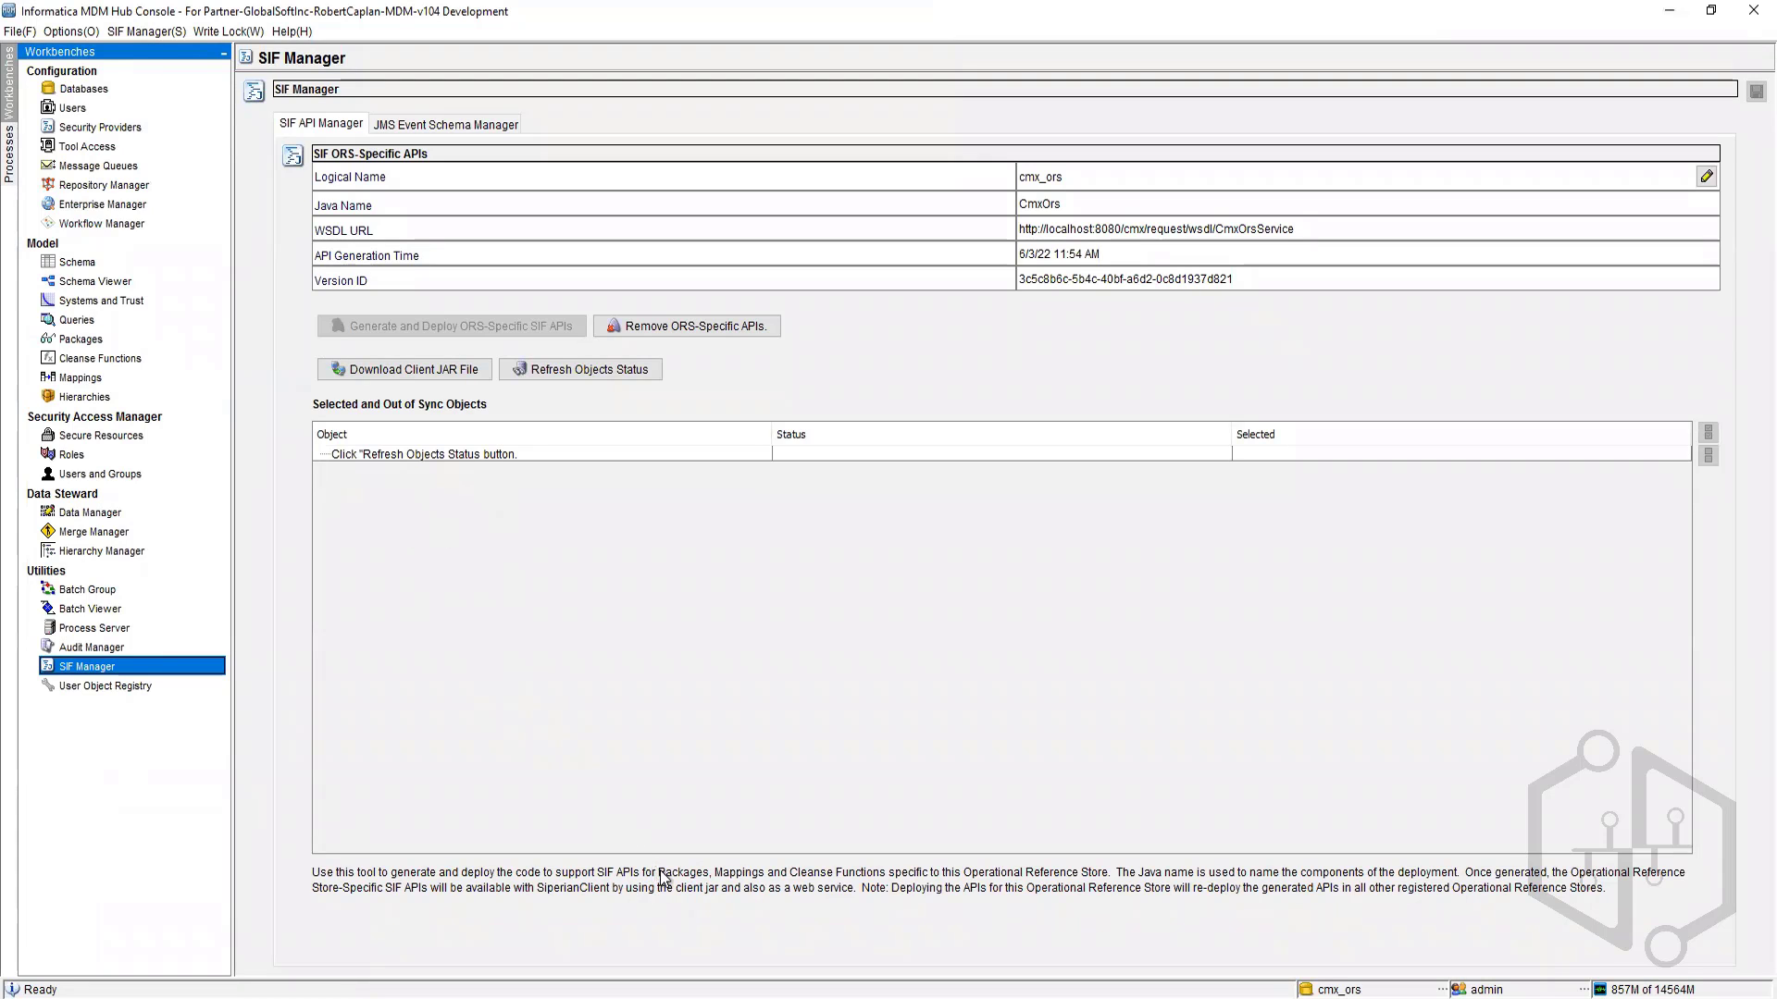
left_click_drag(658, 874, 883, 877)
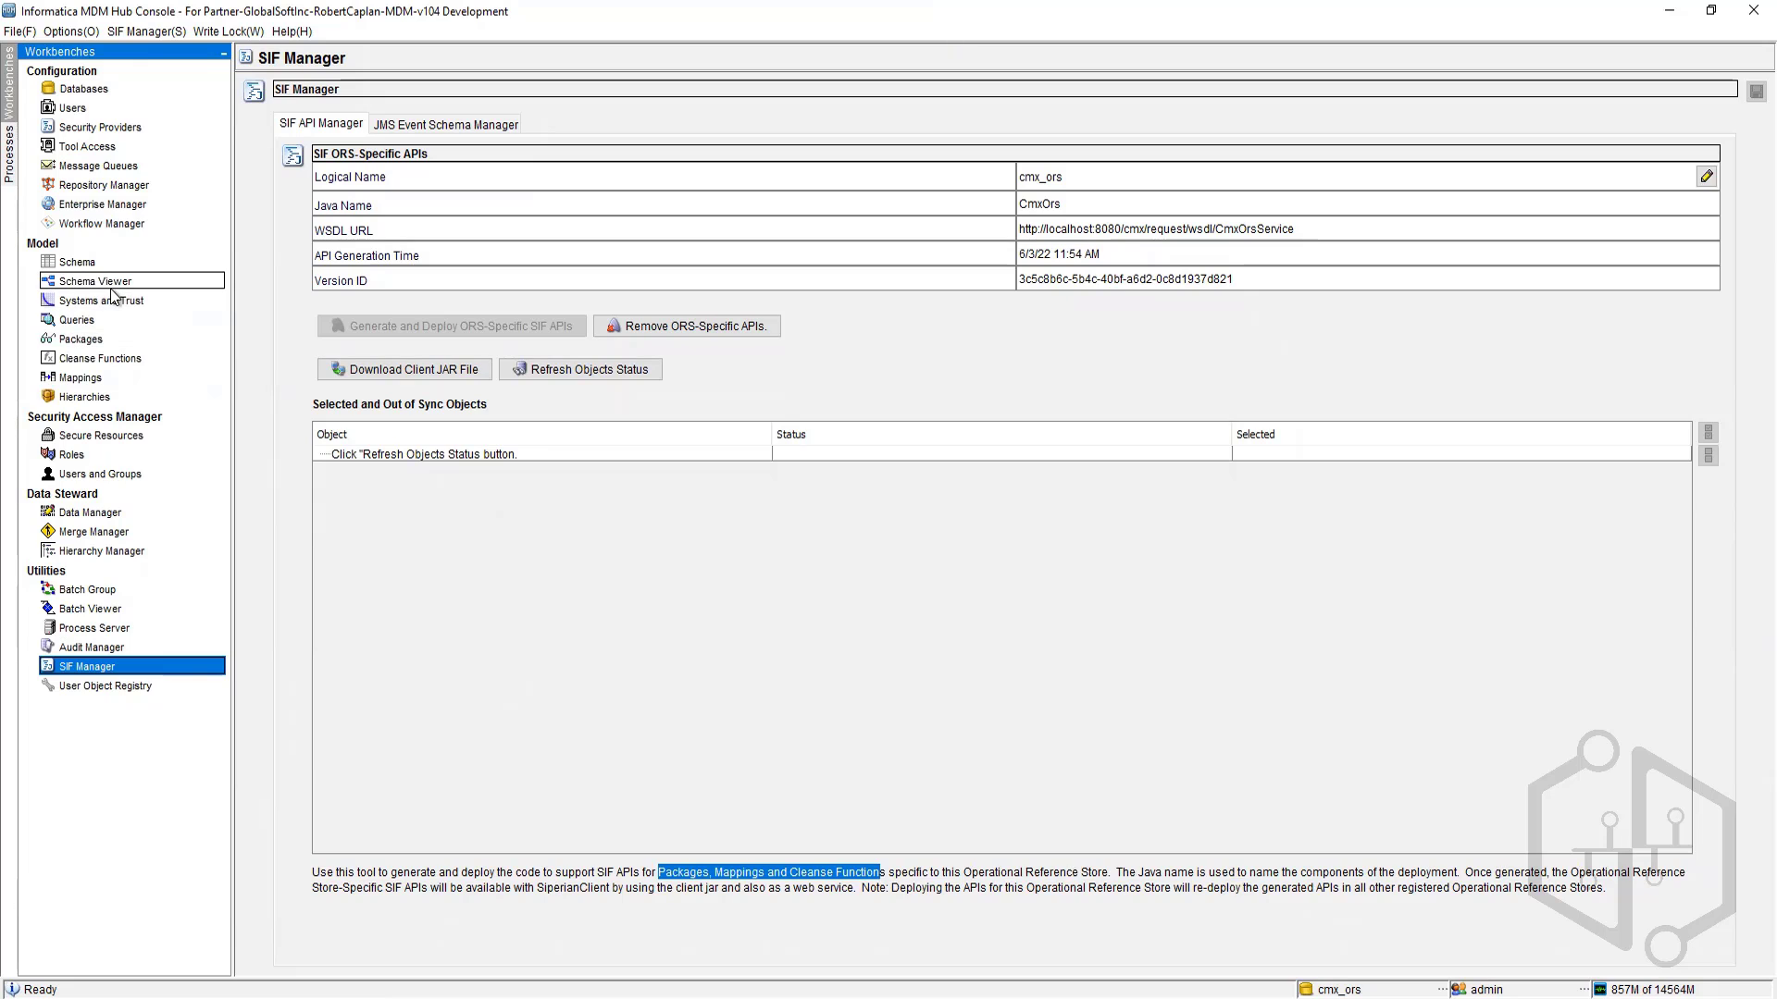
left_click(91, 339)
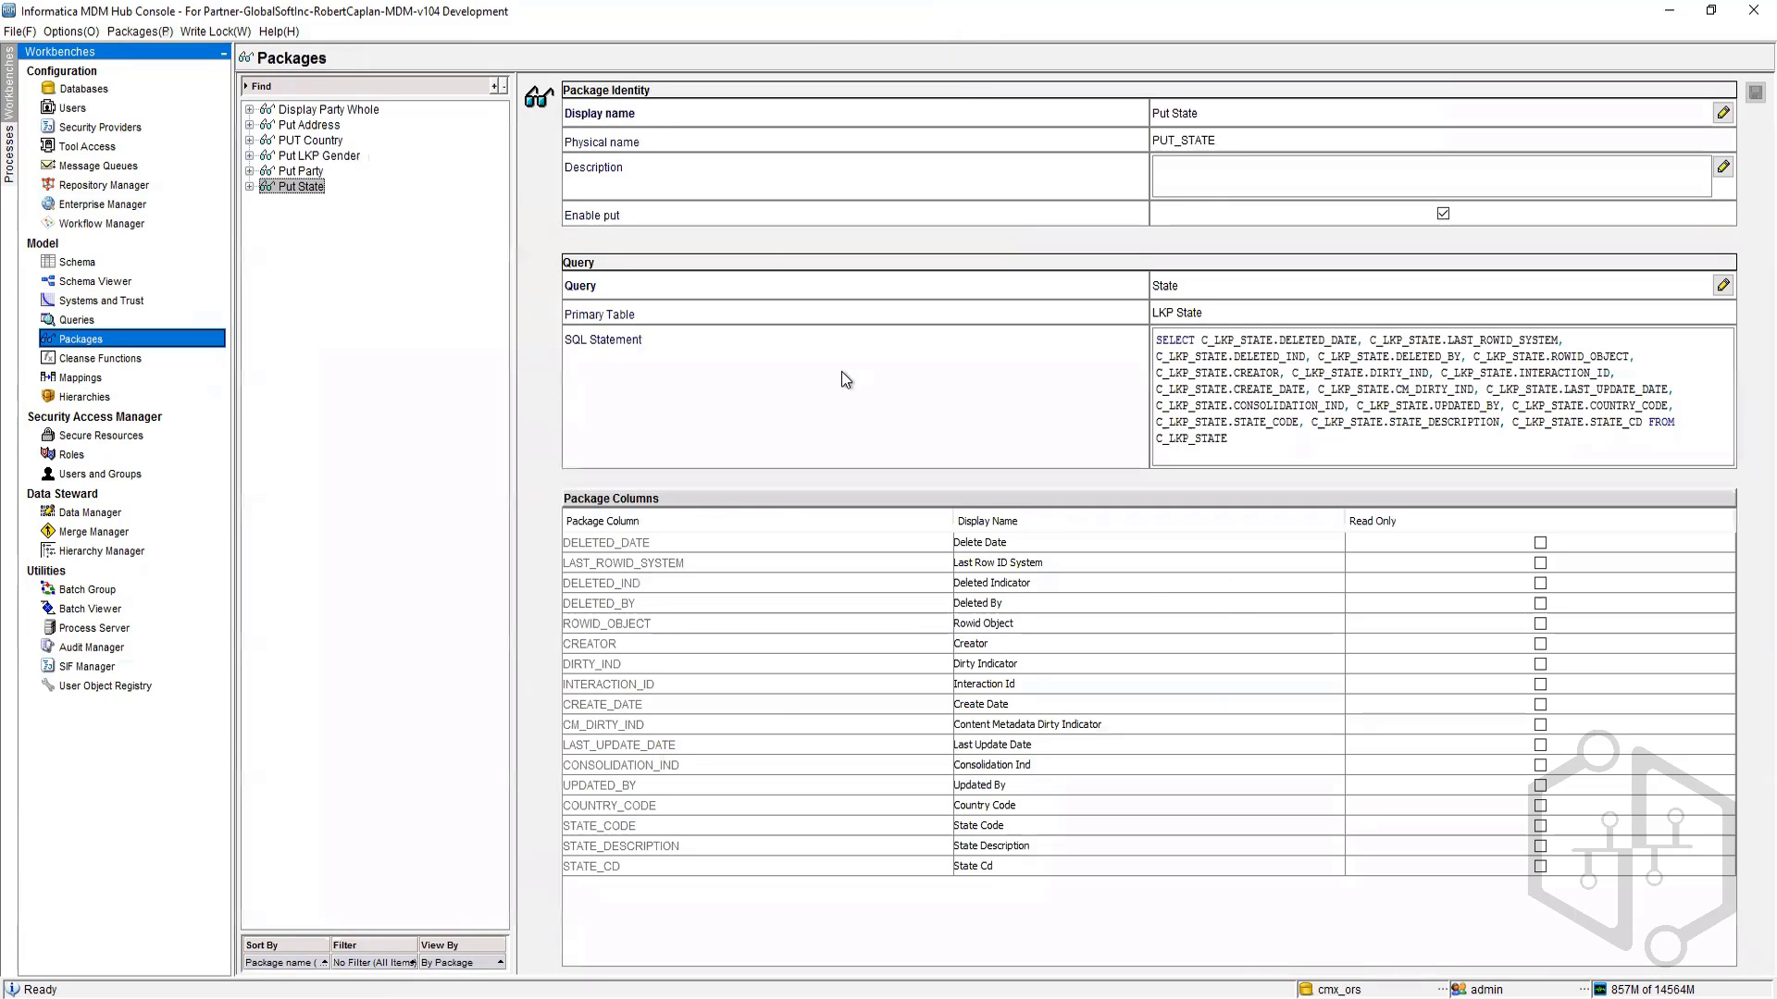
Step: Switch to Oracle SQL Developer and browse the data of the C_REPAR_QUERY_SQL and C_REPAR_QUERY tables
mouse_move(339, 998)
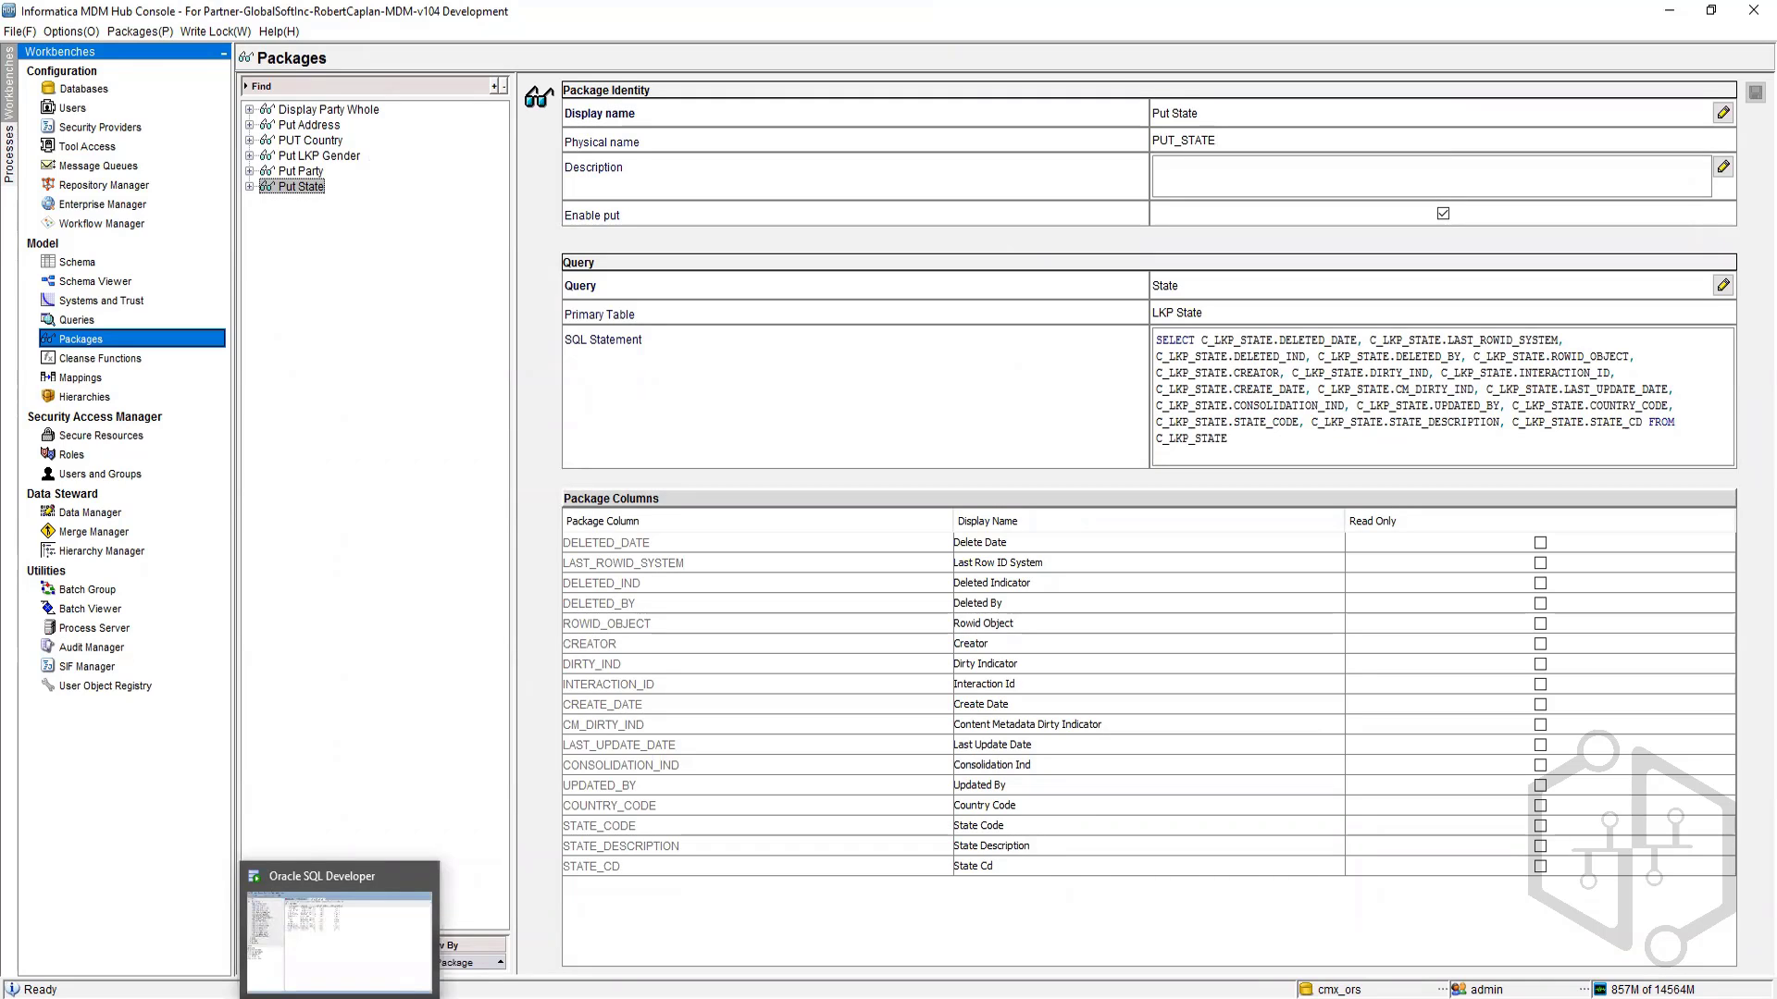
left_click(339, 934)
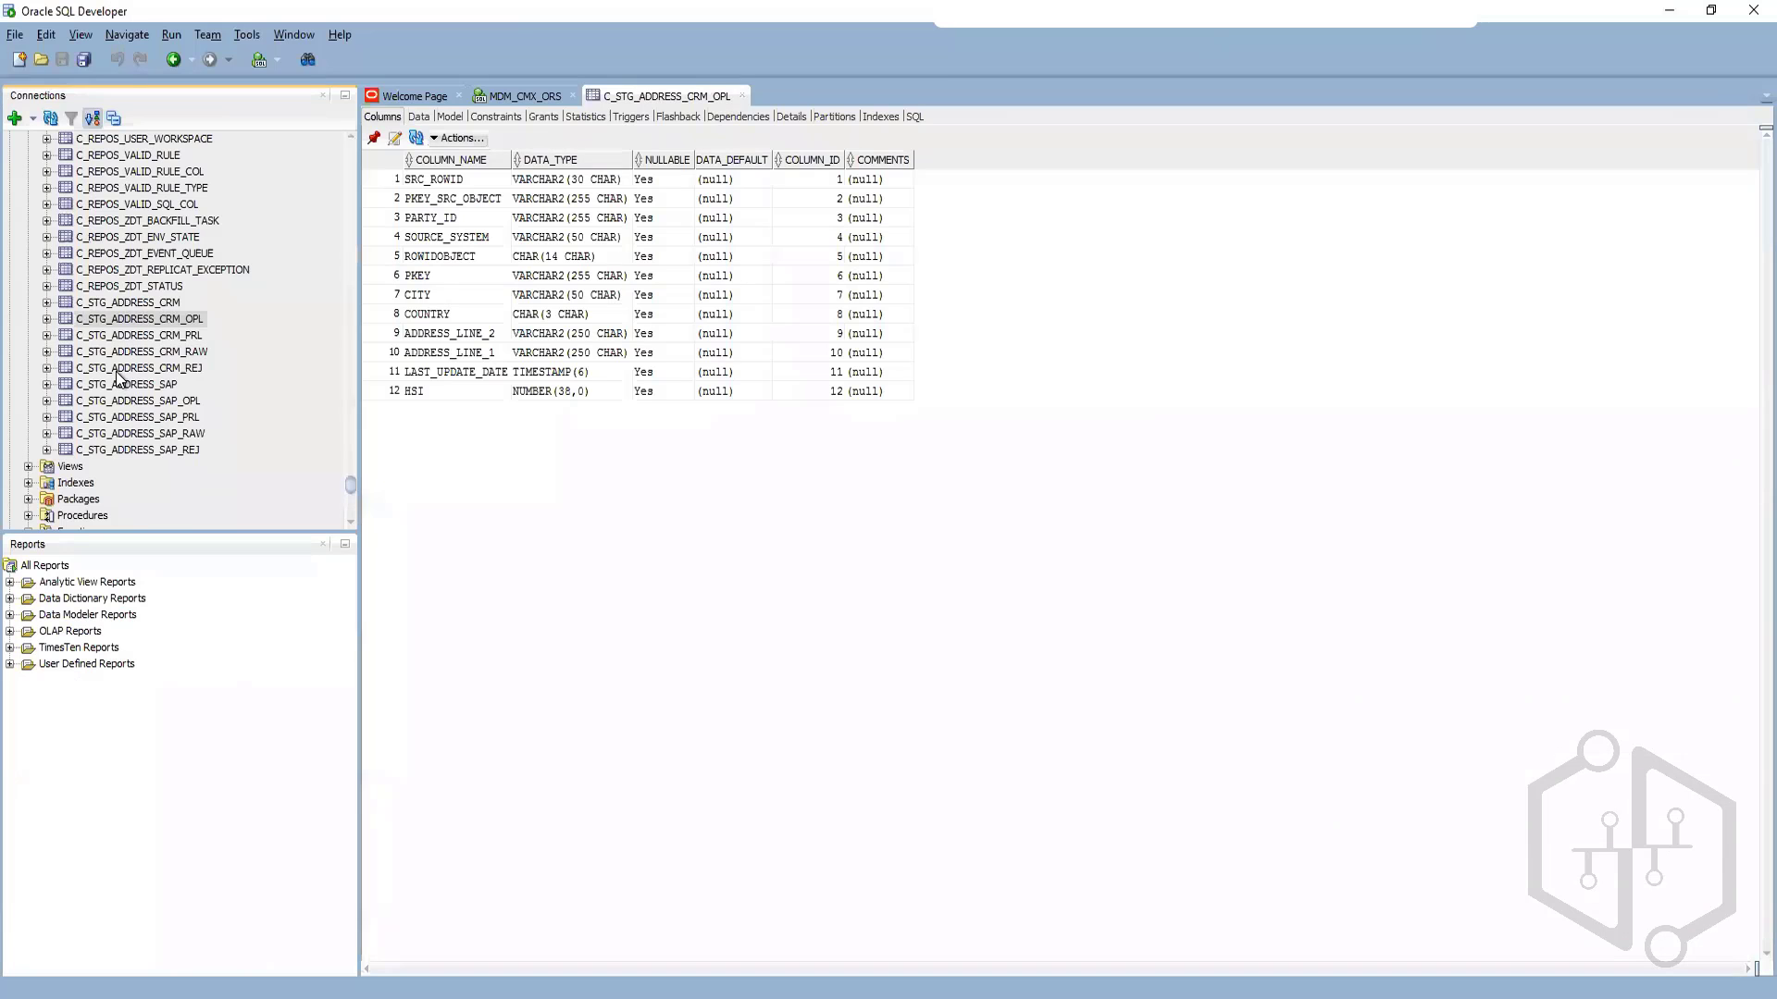
scroll(103, 278, "up", 3)
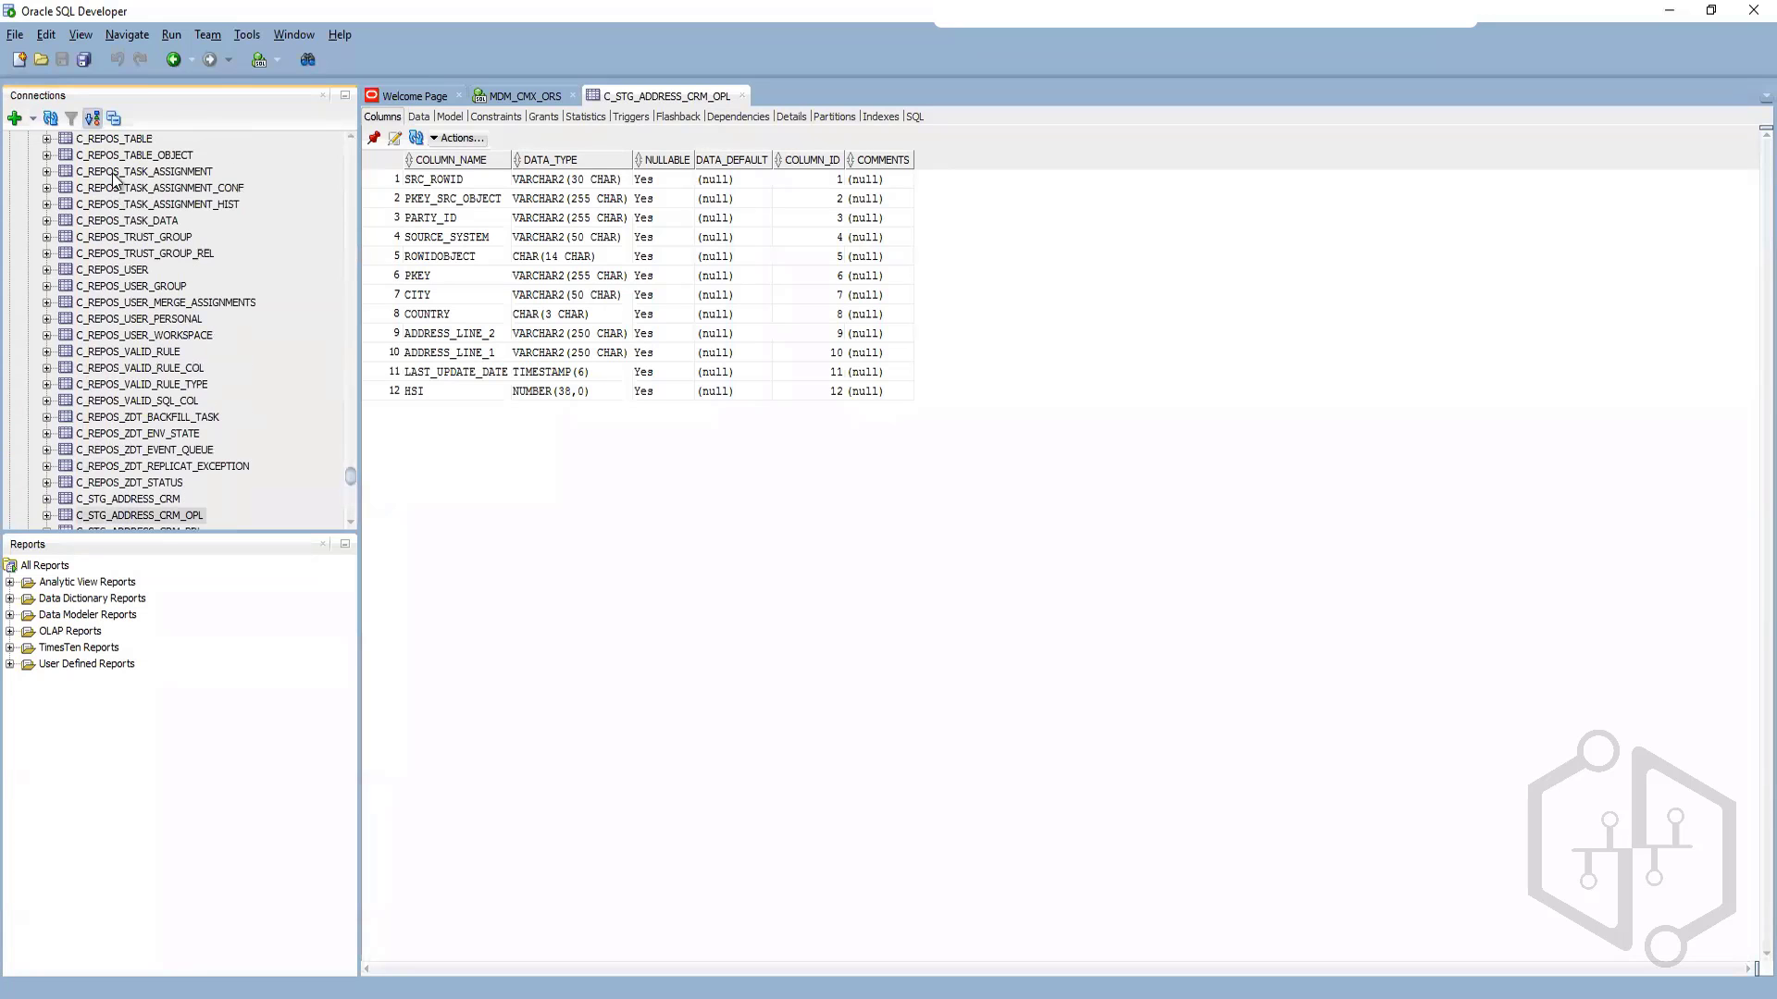
scroll(105, 400, "up", 6)
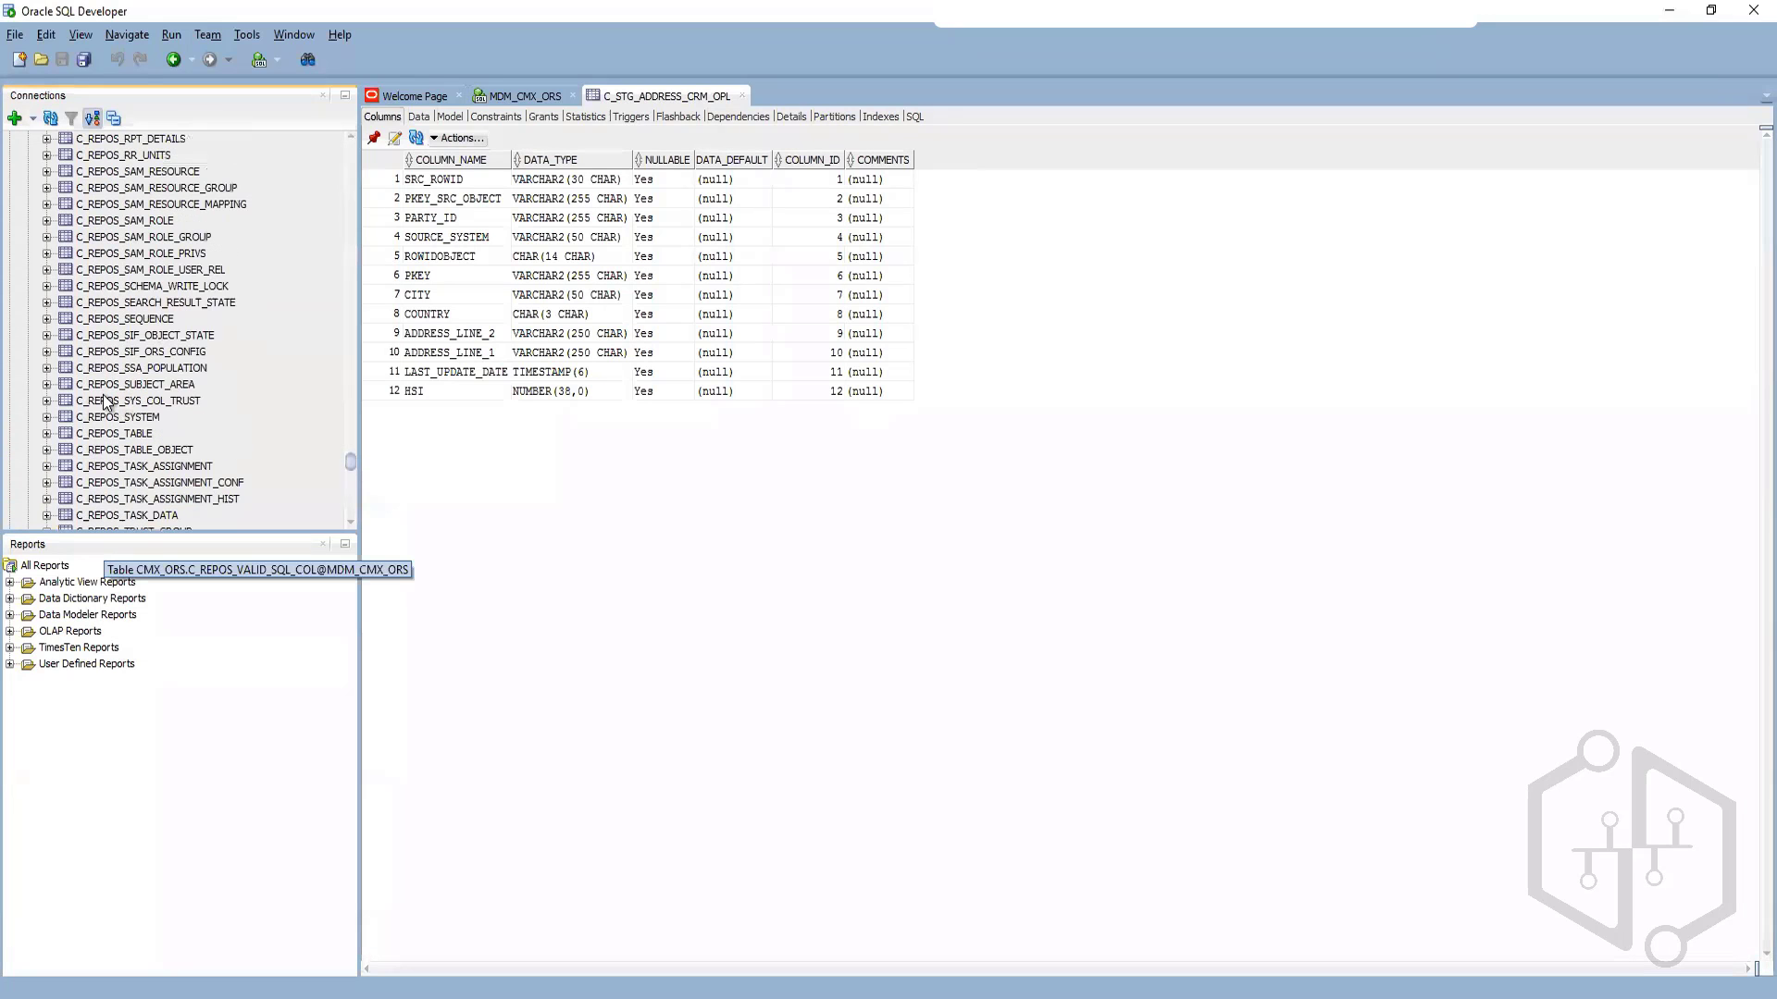
scroll(104, 400, "up", 8)
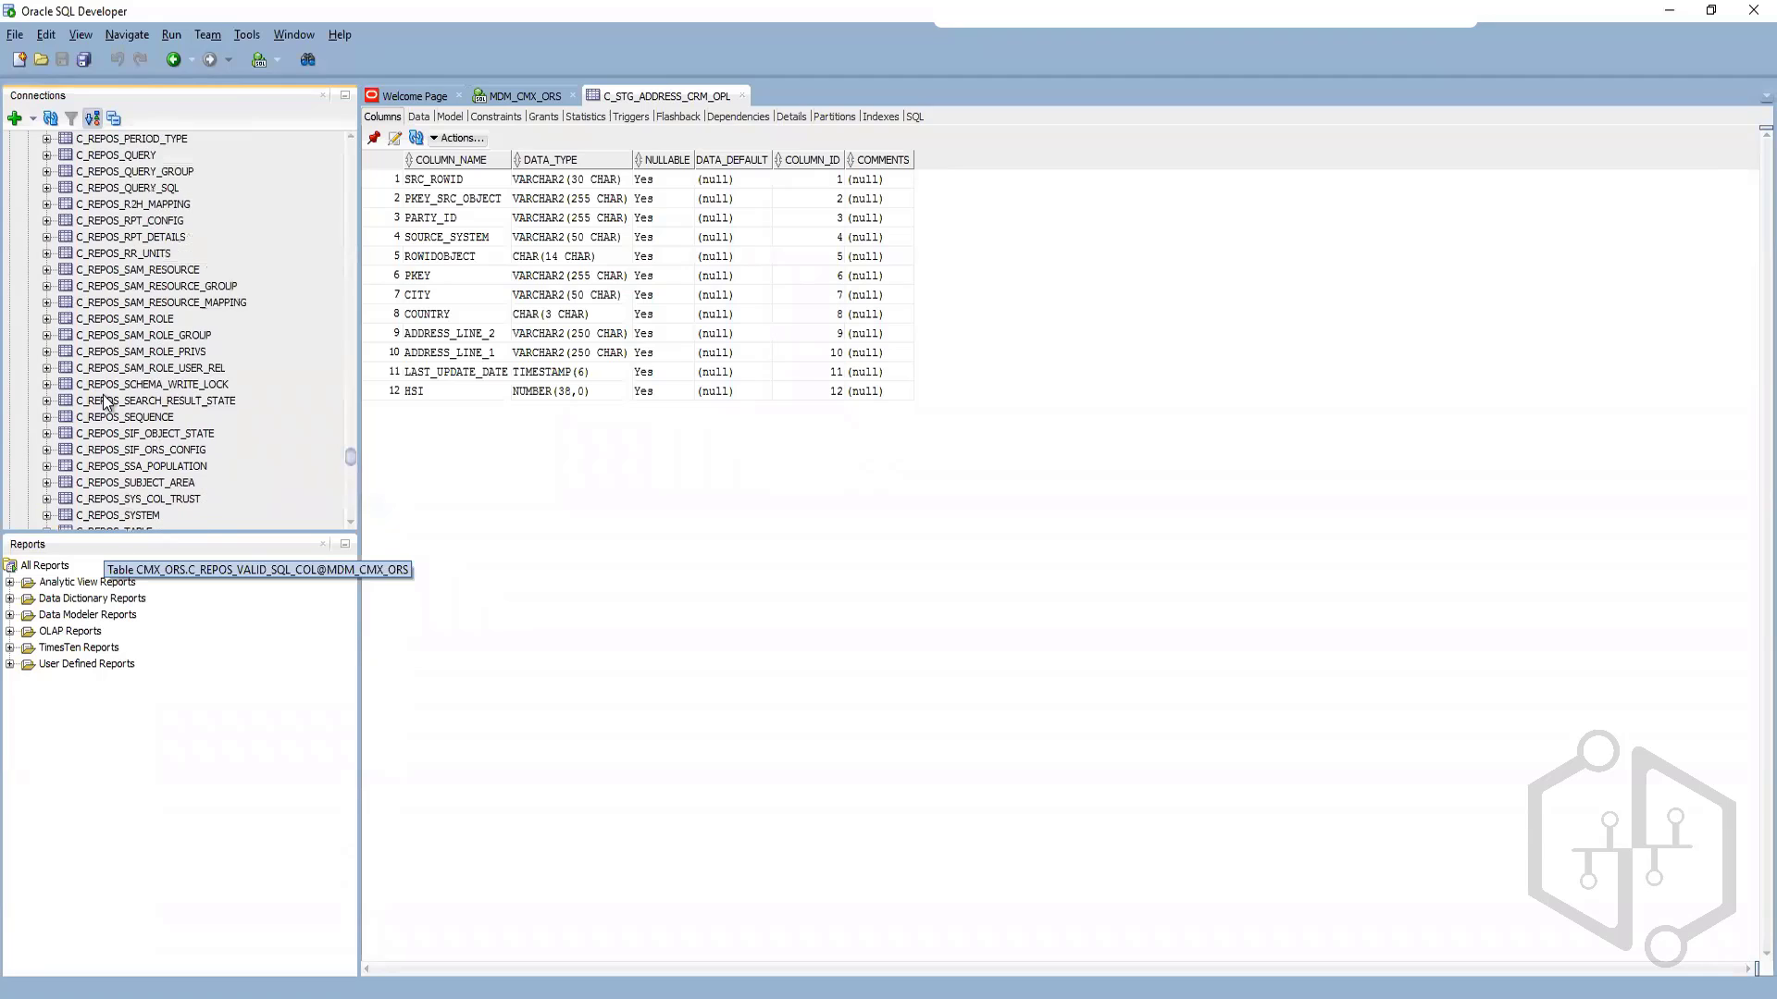
scroll(105, 400, "up", 8)
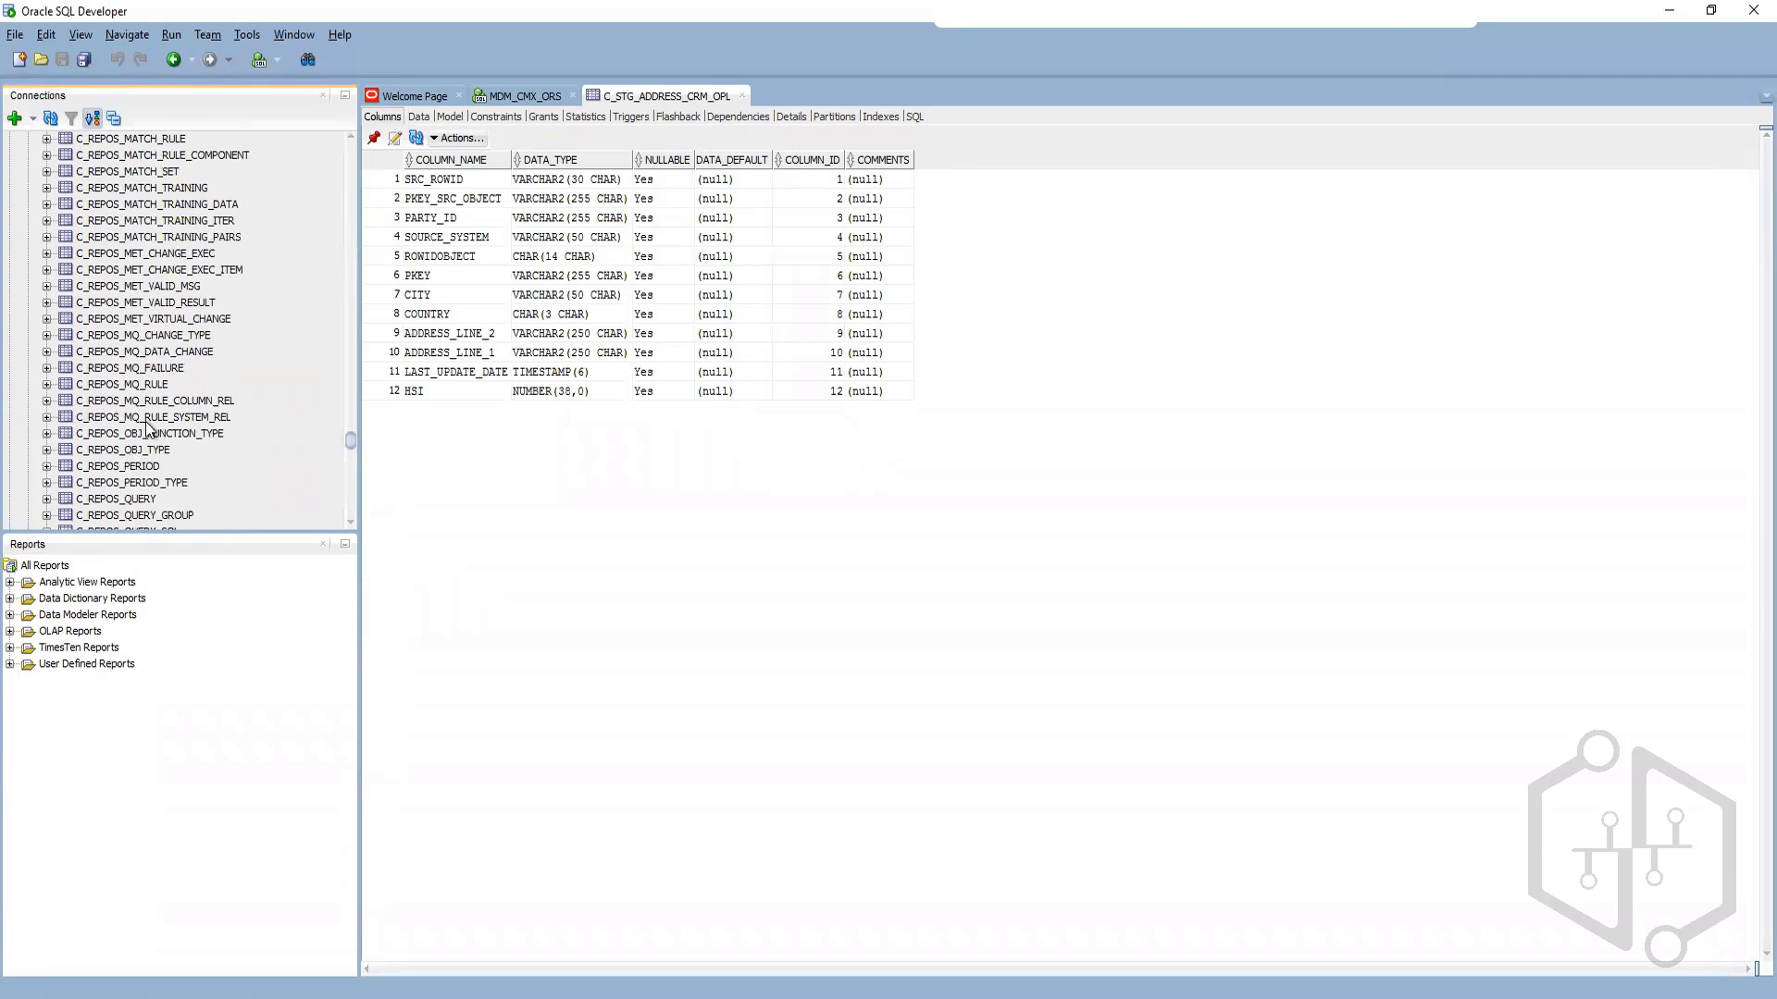
scroll(121, 378, "up", 5)
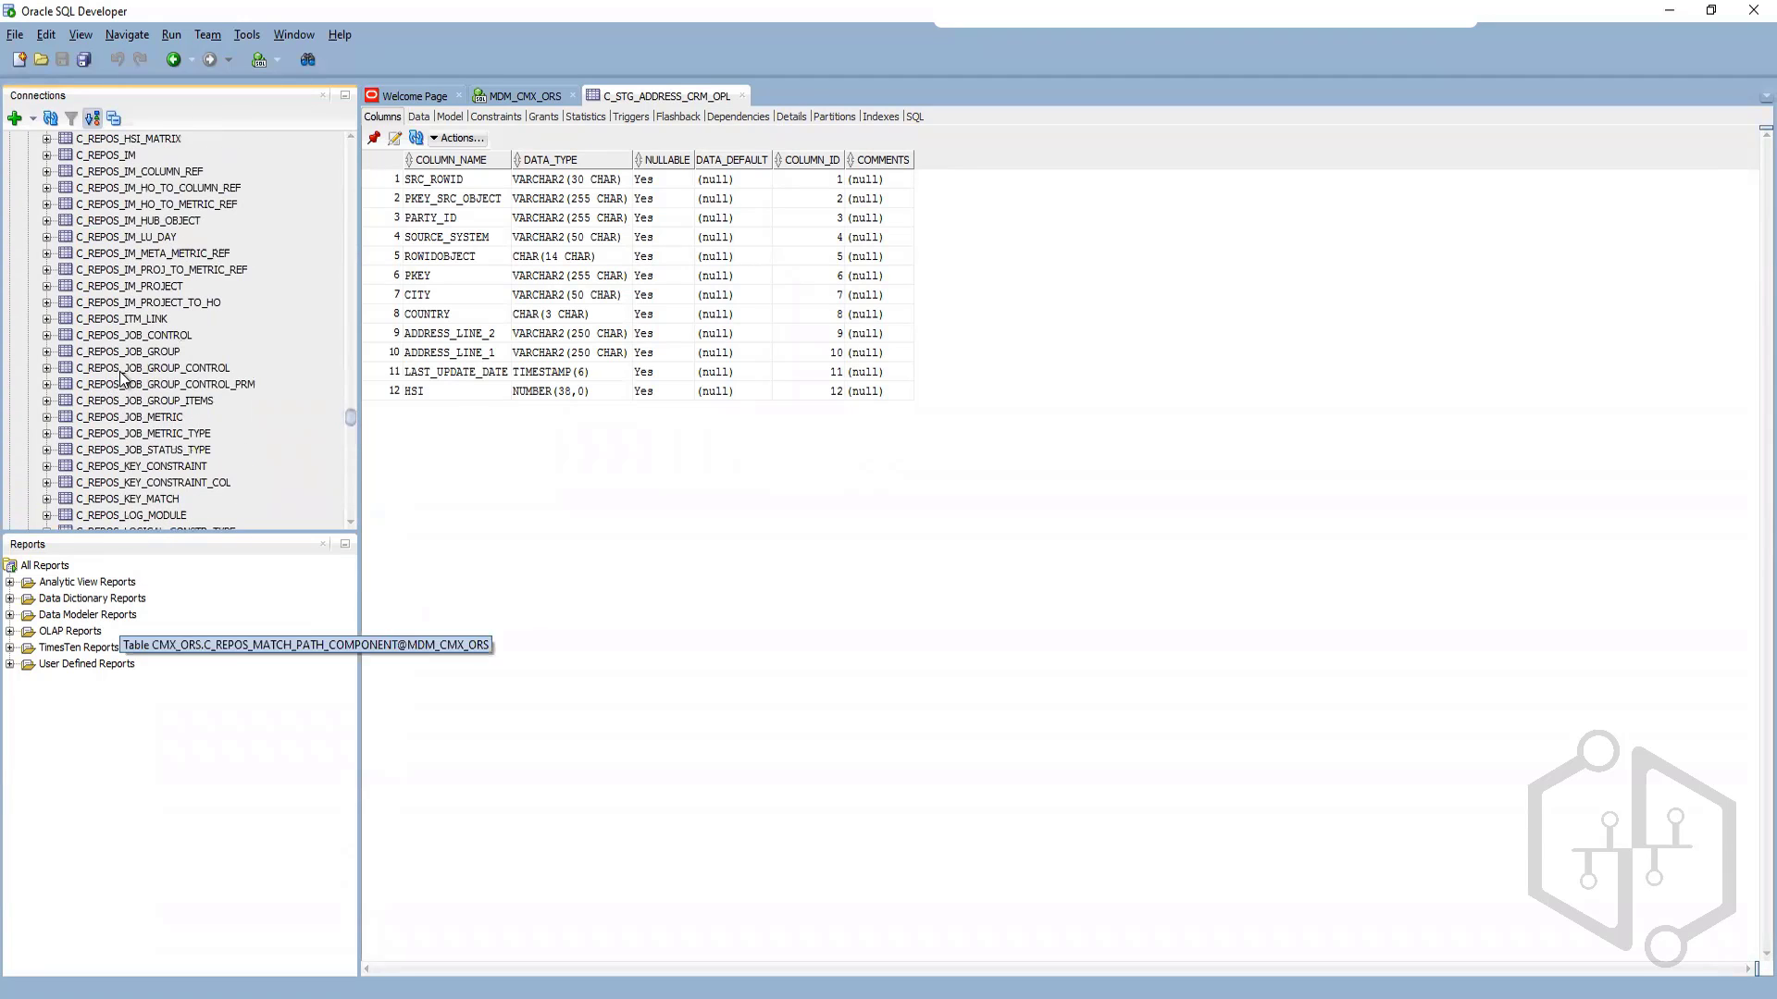
scroll(132, 281, "up", 5)
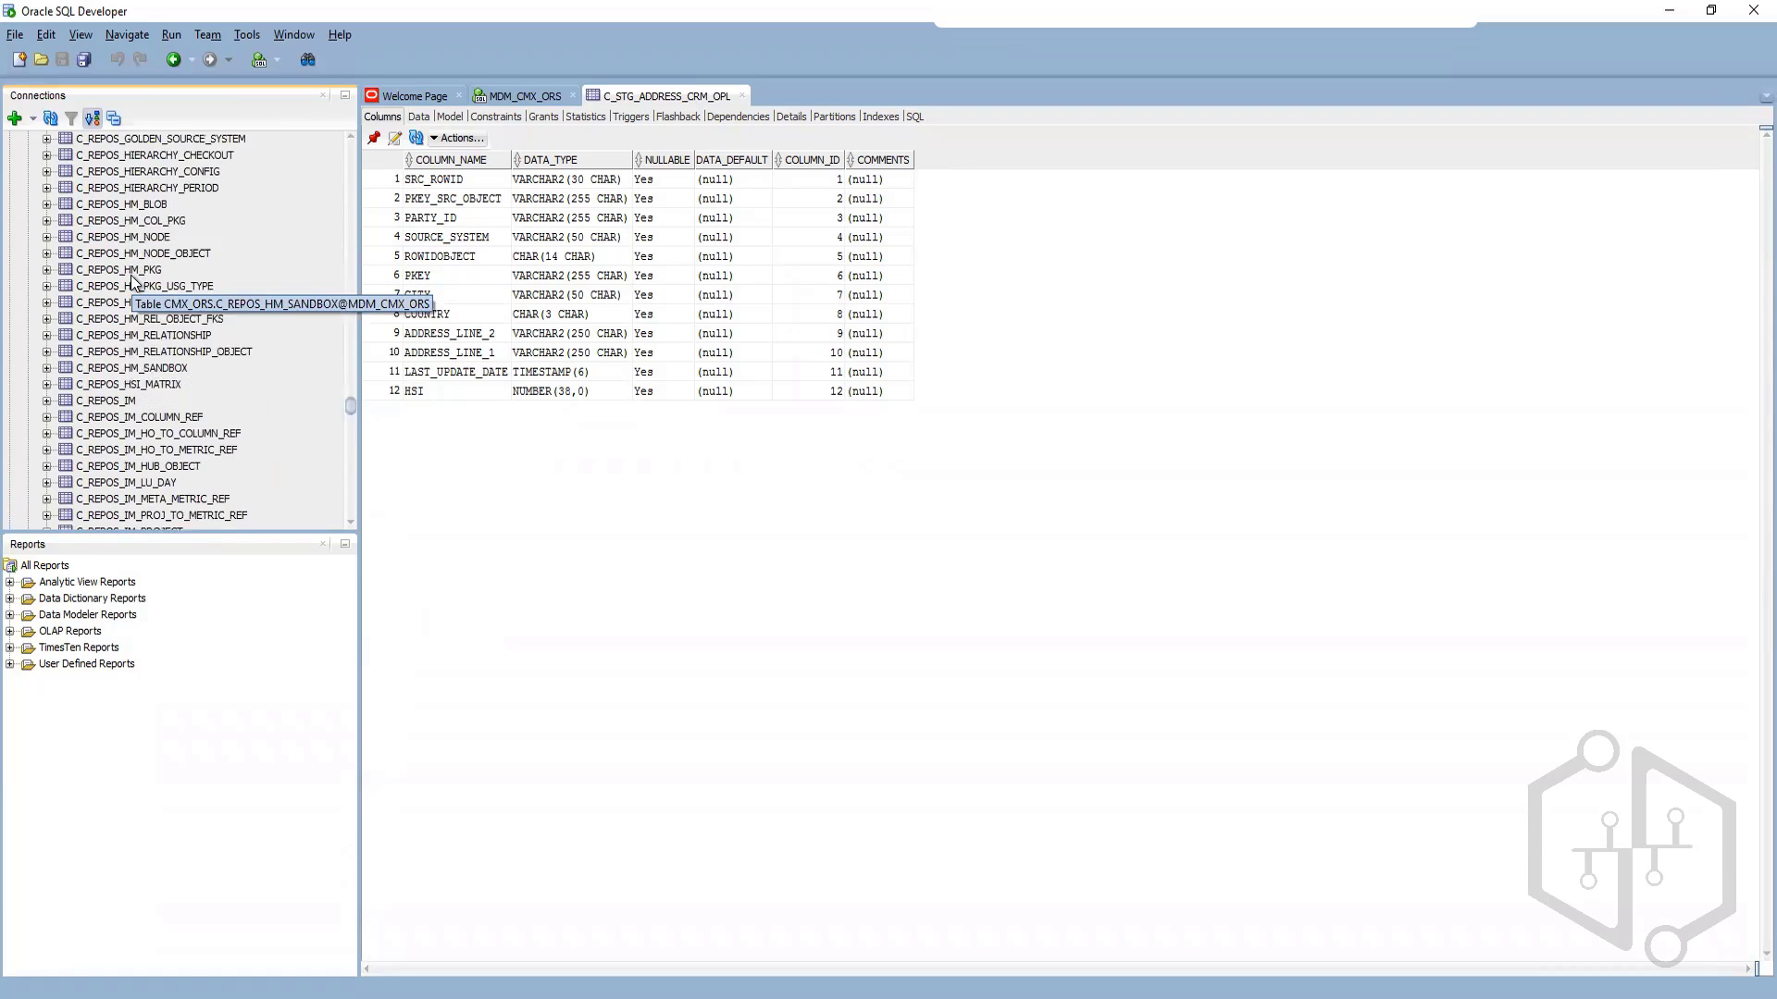
scroll(79, 378, "up", 2)
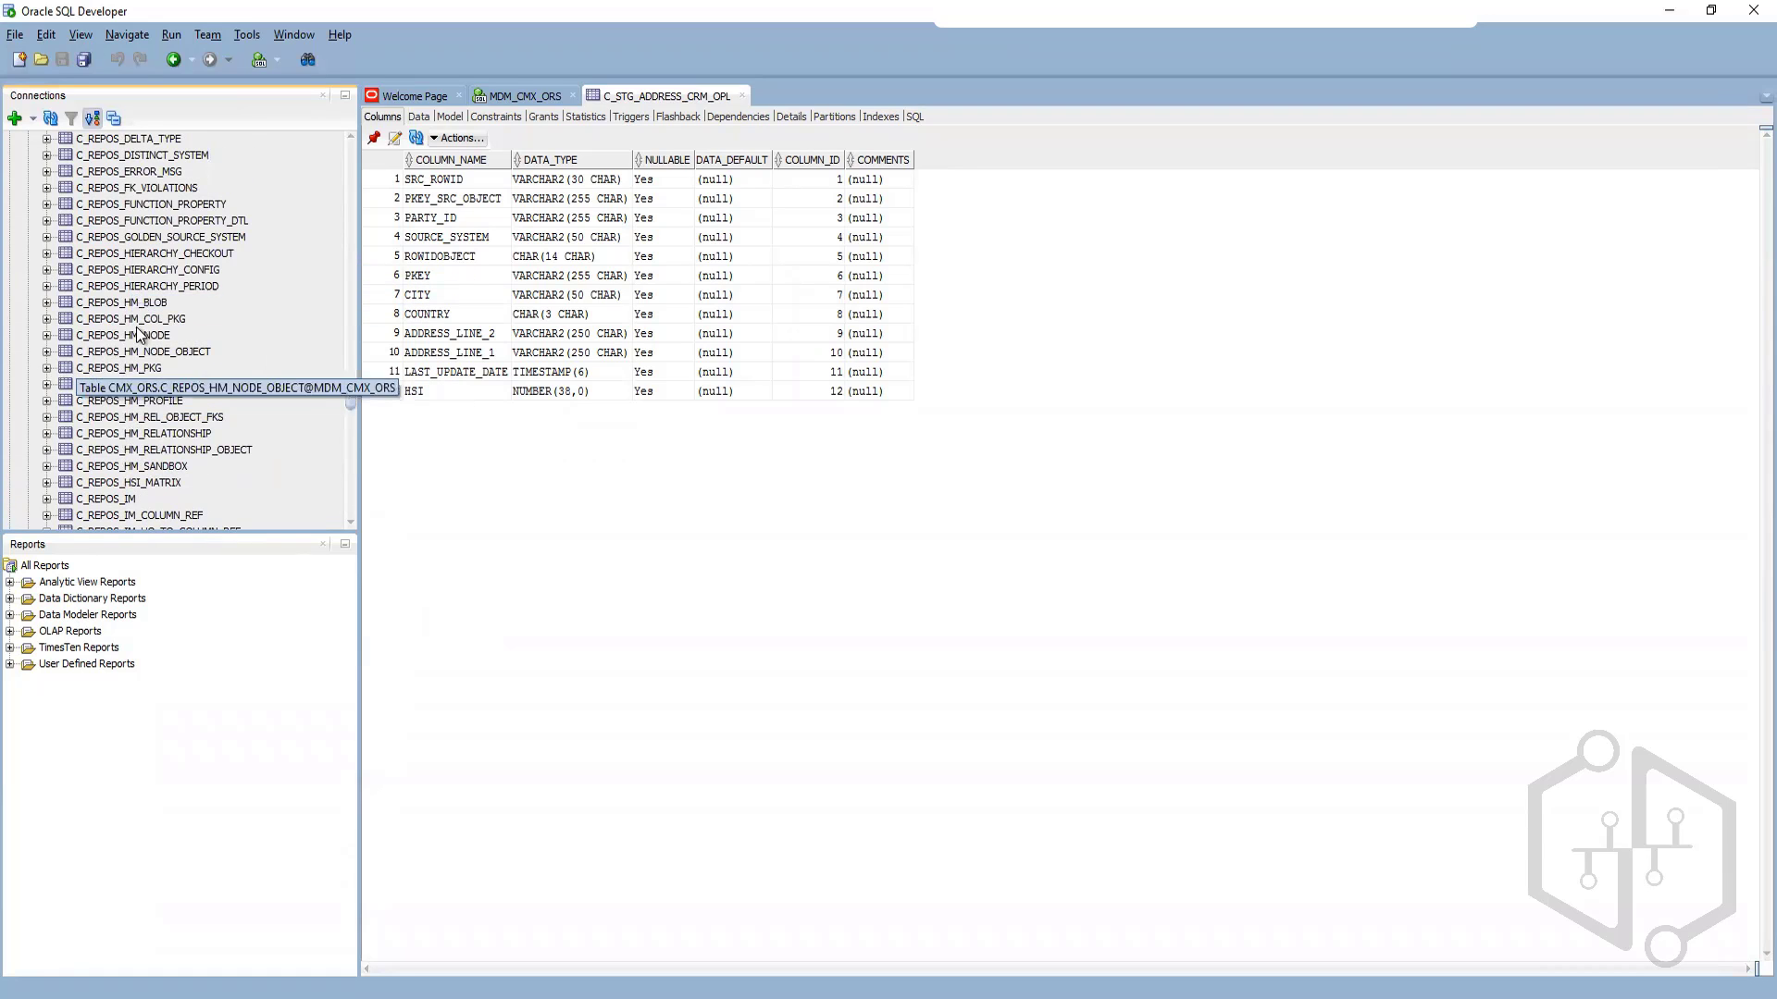
scroll(117, 368, "up", 12)
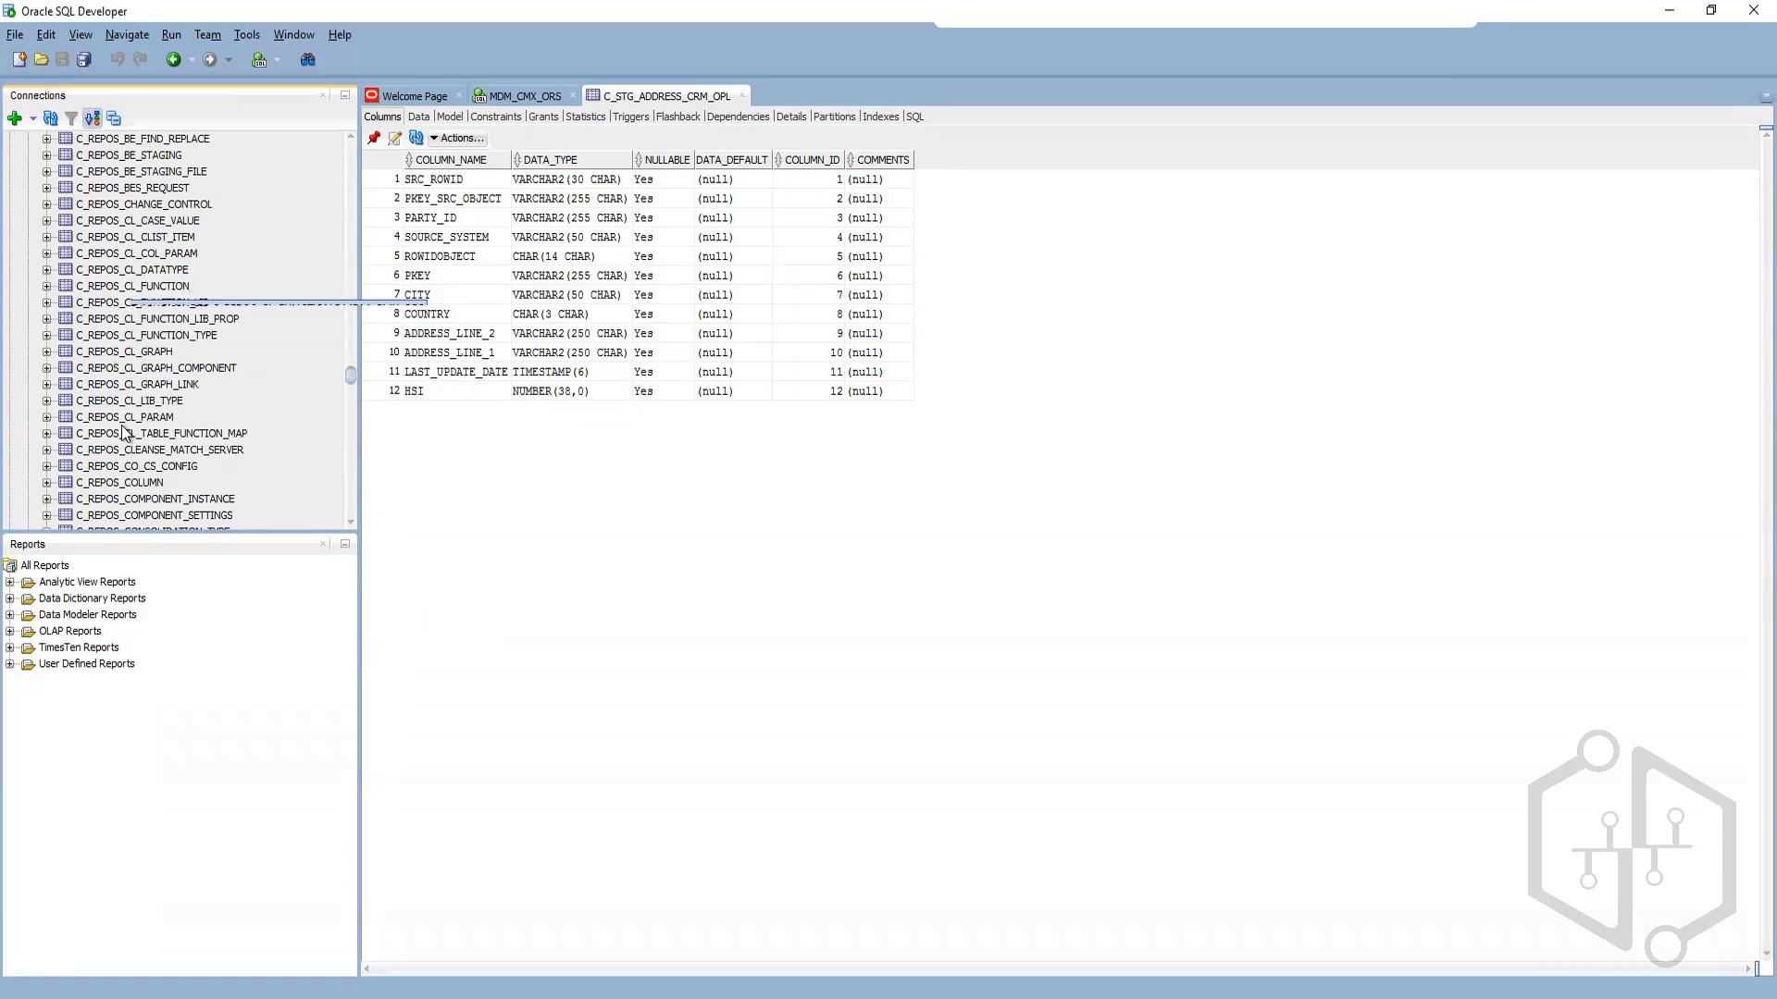
scroll(139, 278, "up", 2)
scroll(137, 231, "up", 4)
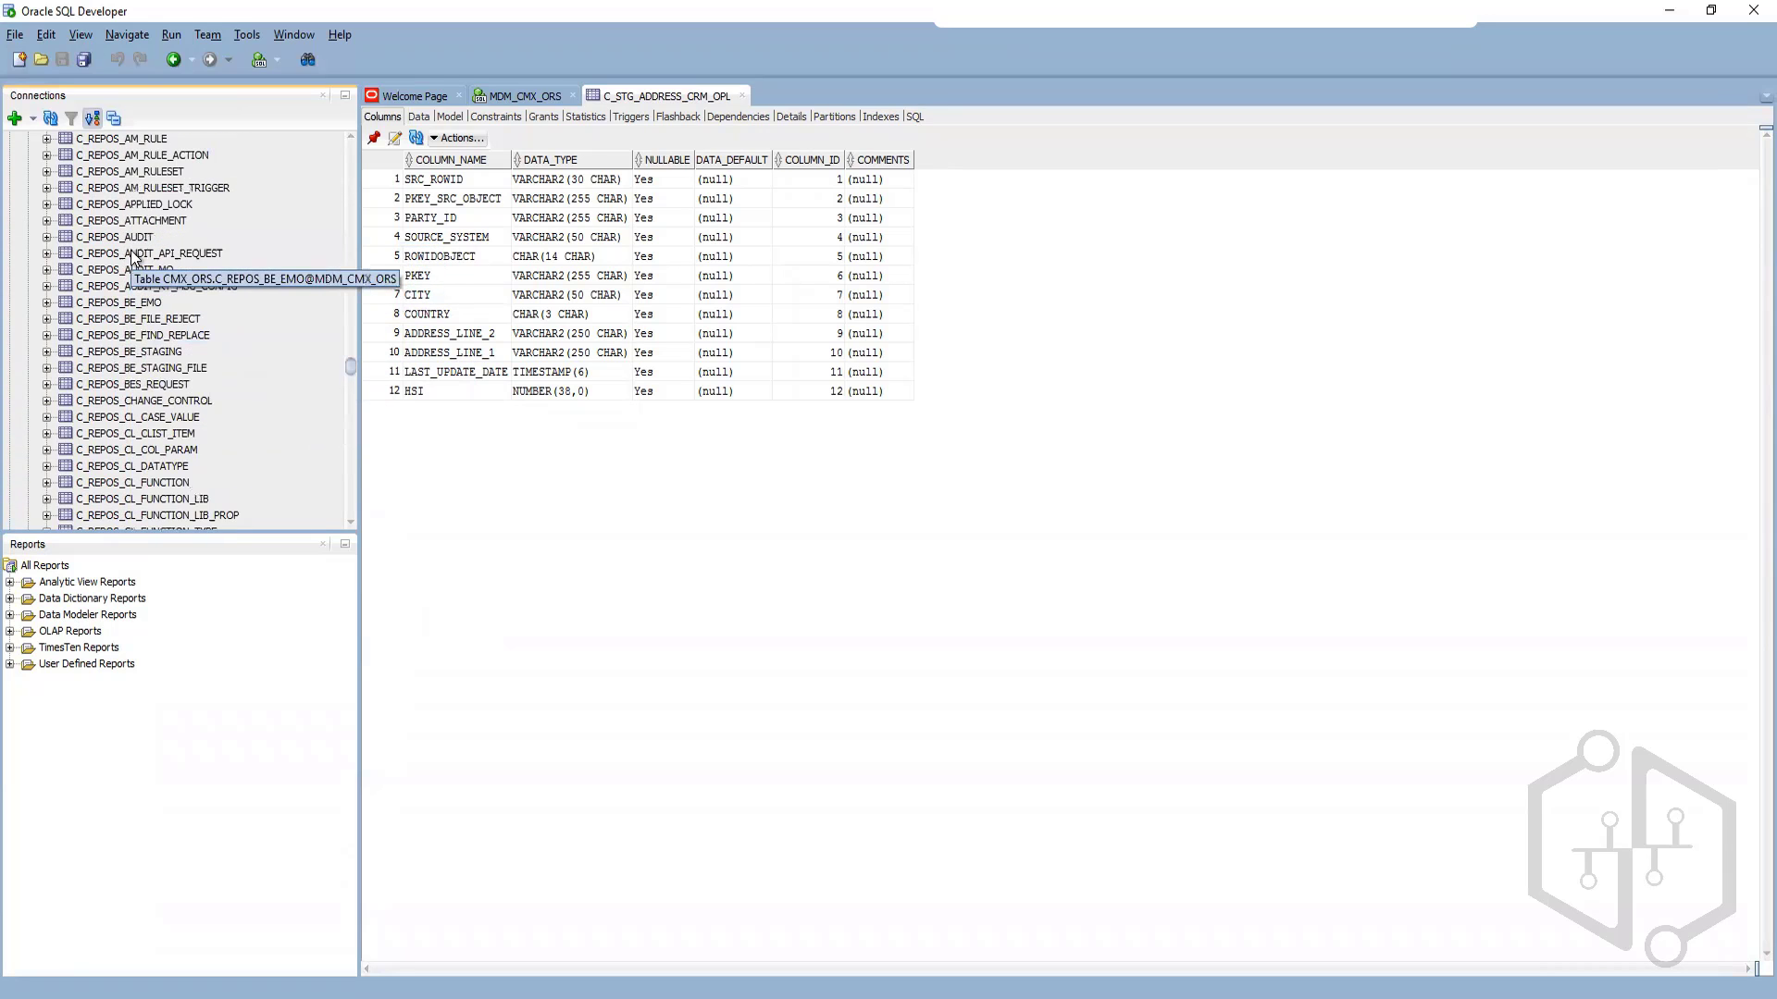
scroll(137, 318, "up", 3)
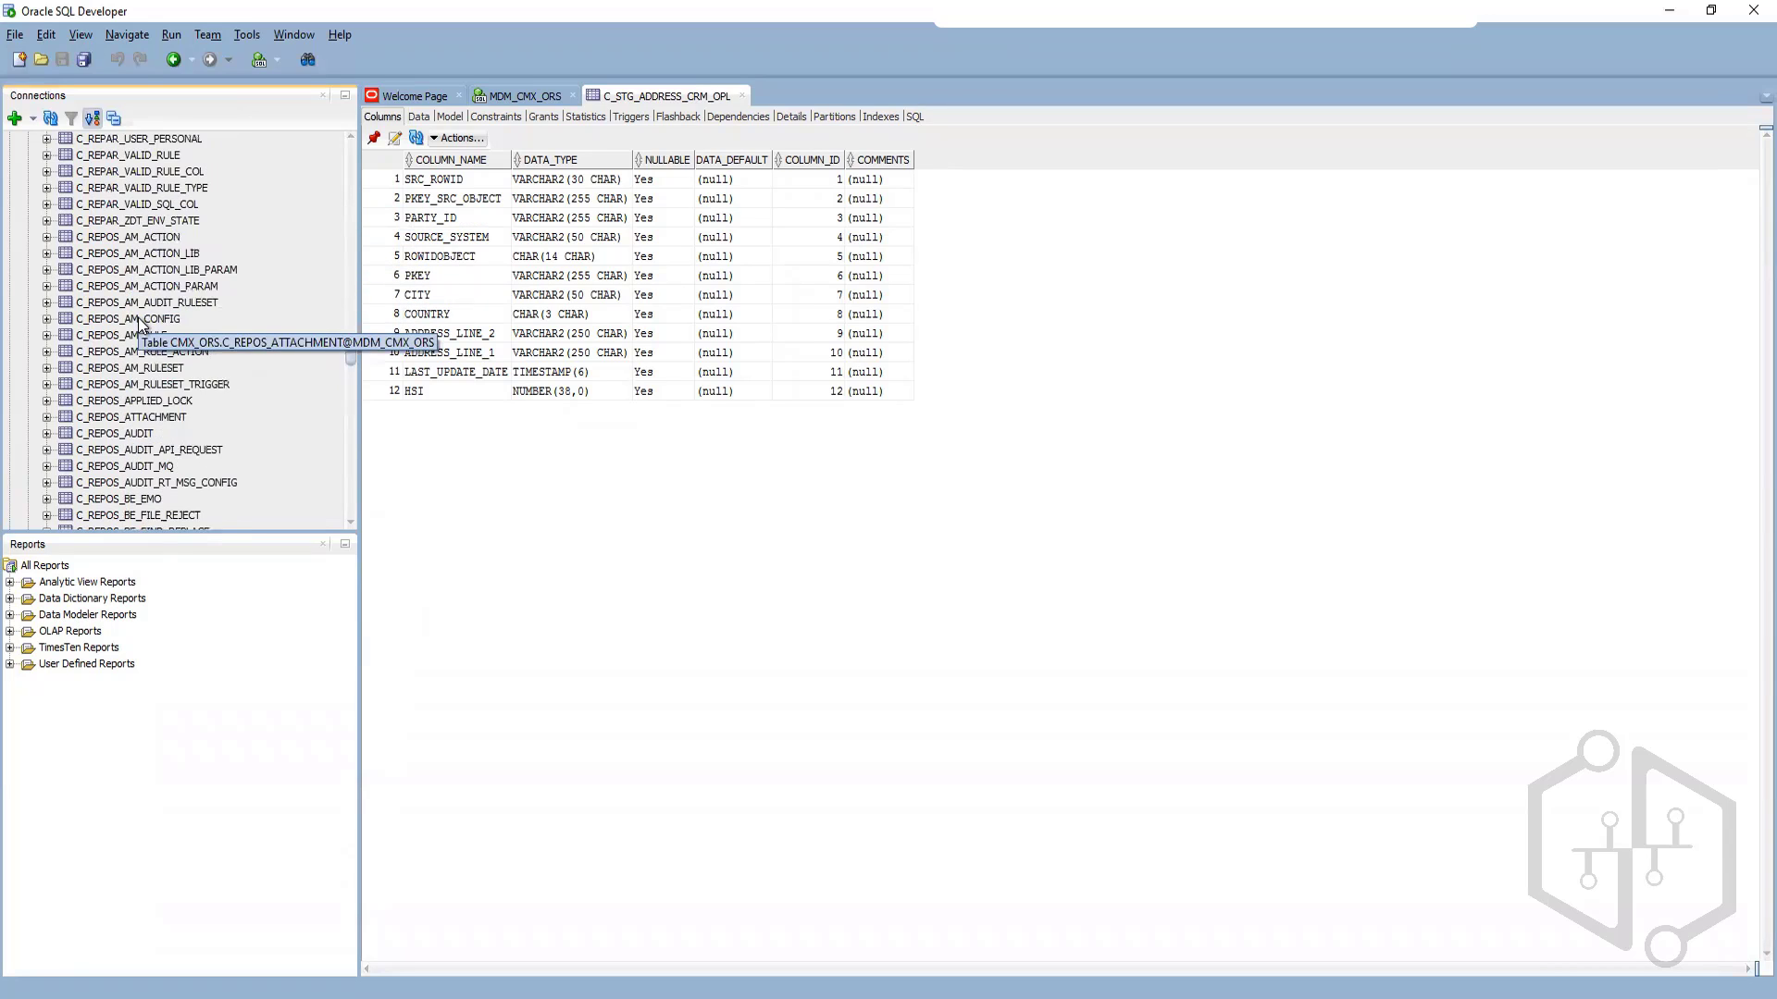
scroll(137, 332, "up", 2)
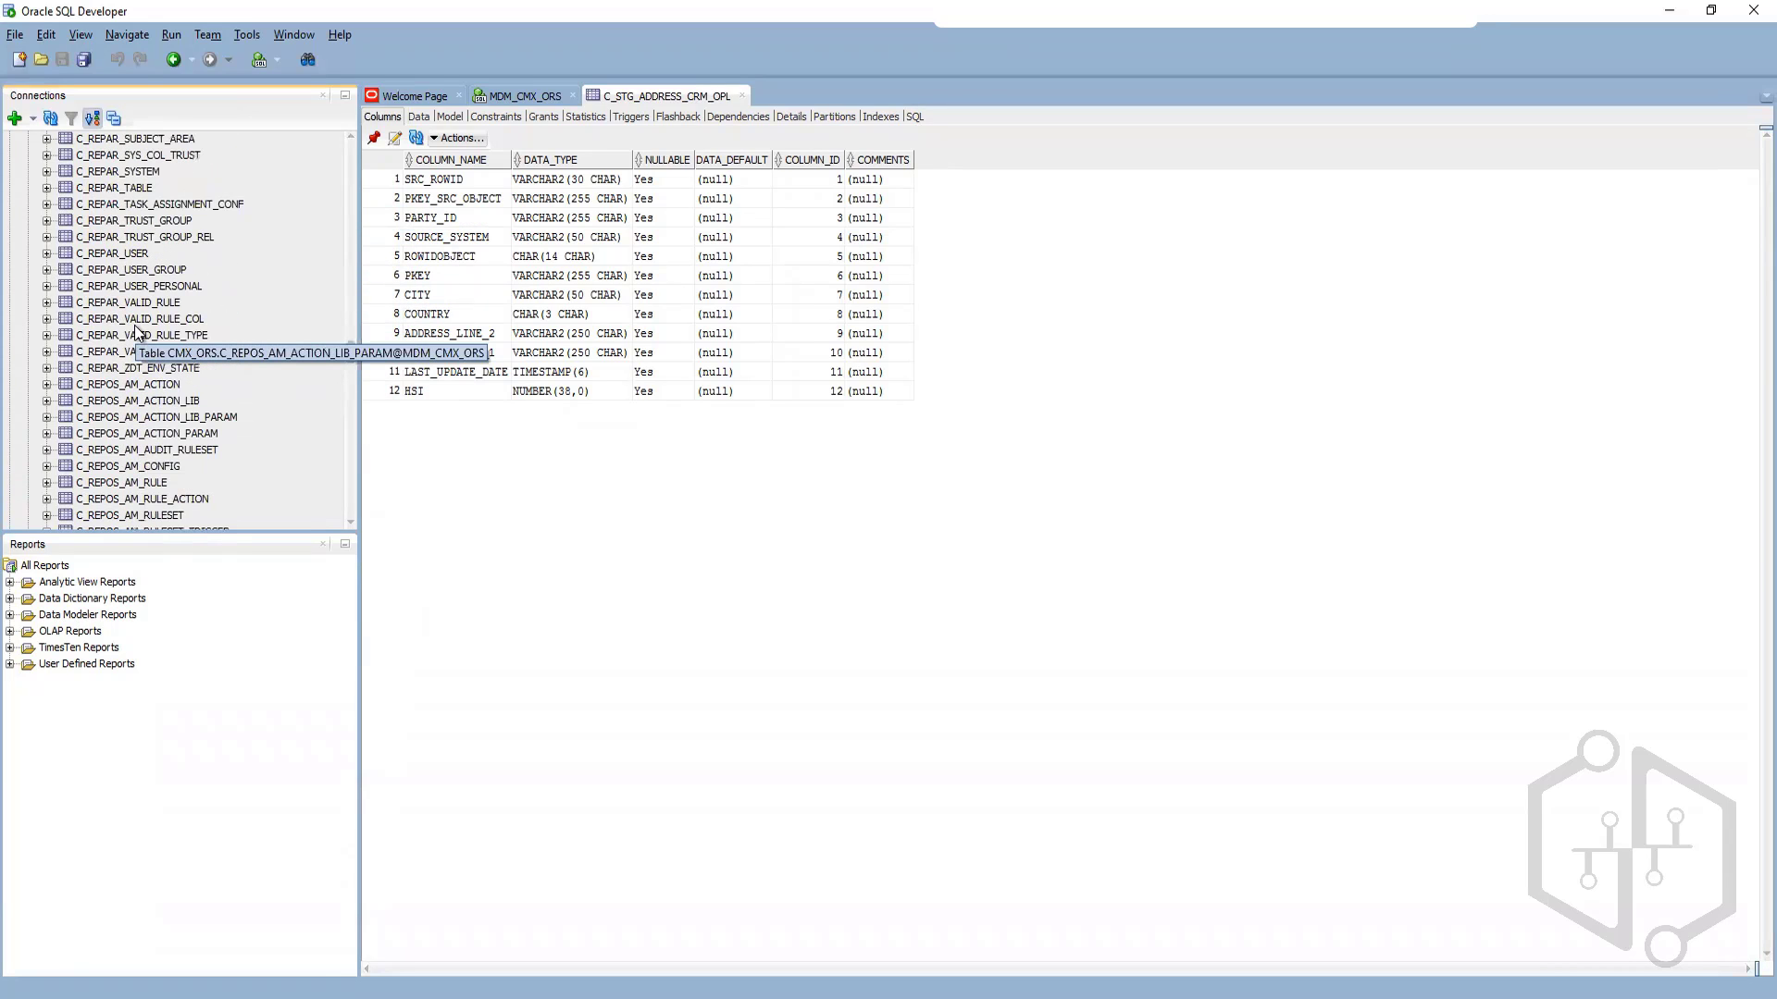
scroll(137, 331, "up", 1)
scroll(137, 331, "up", 2)
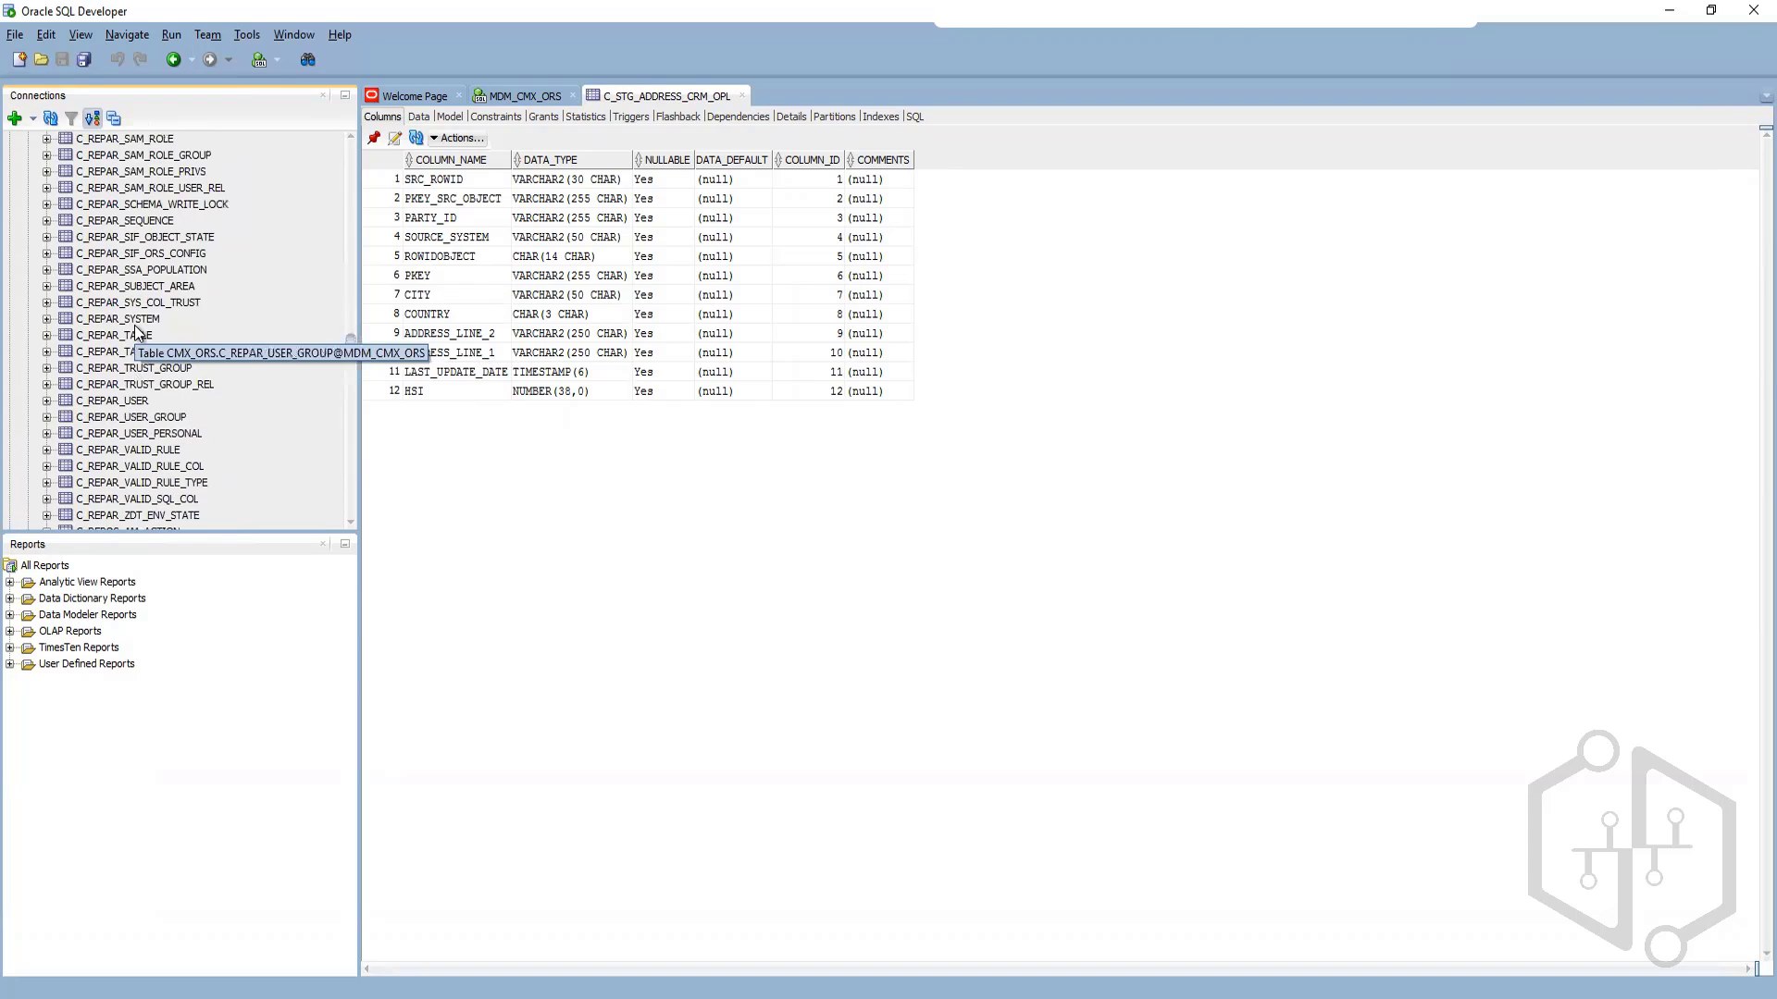
scroll(130, 267, "up", 4)
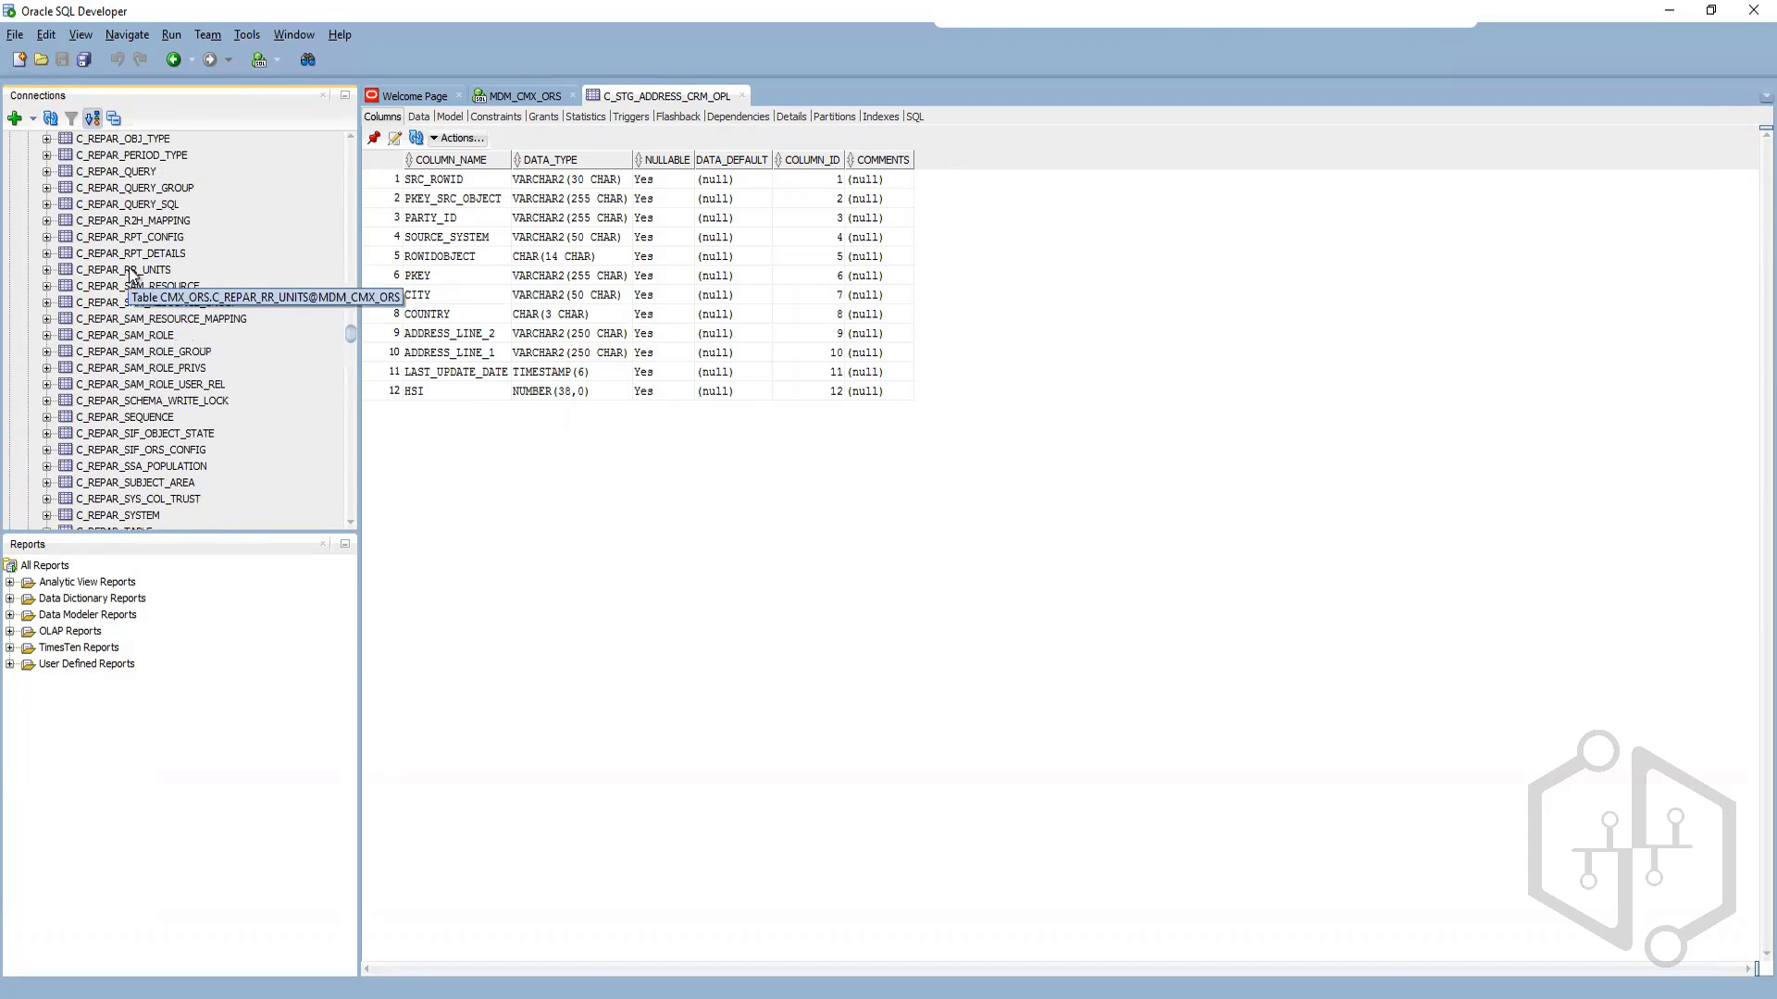
left_click(128, 204)
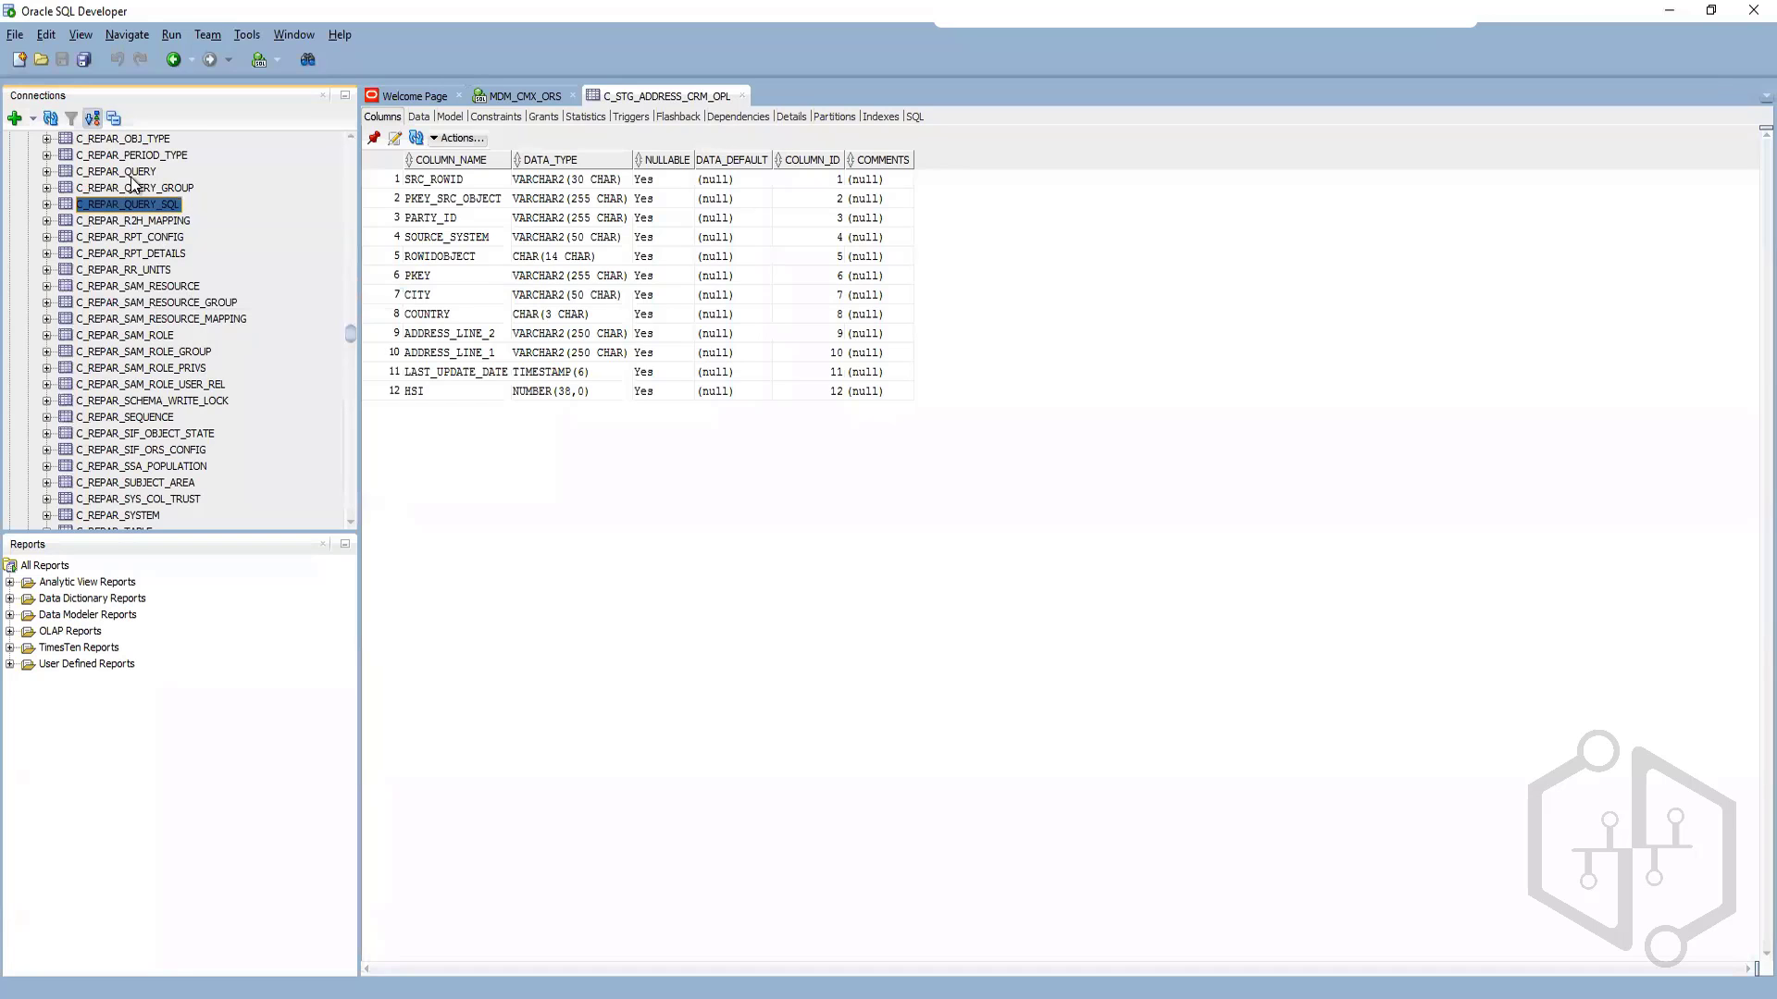
left_click(419, 117)
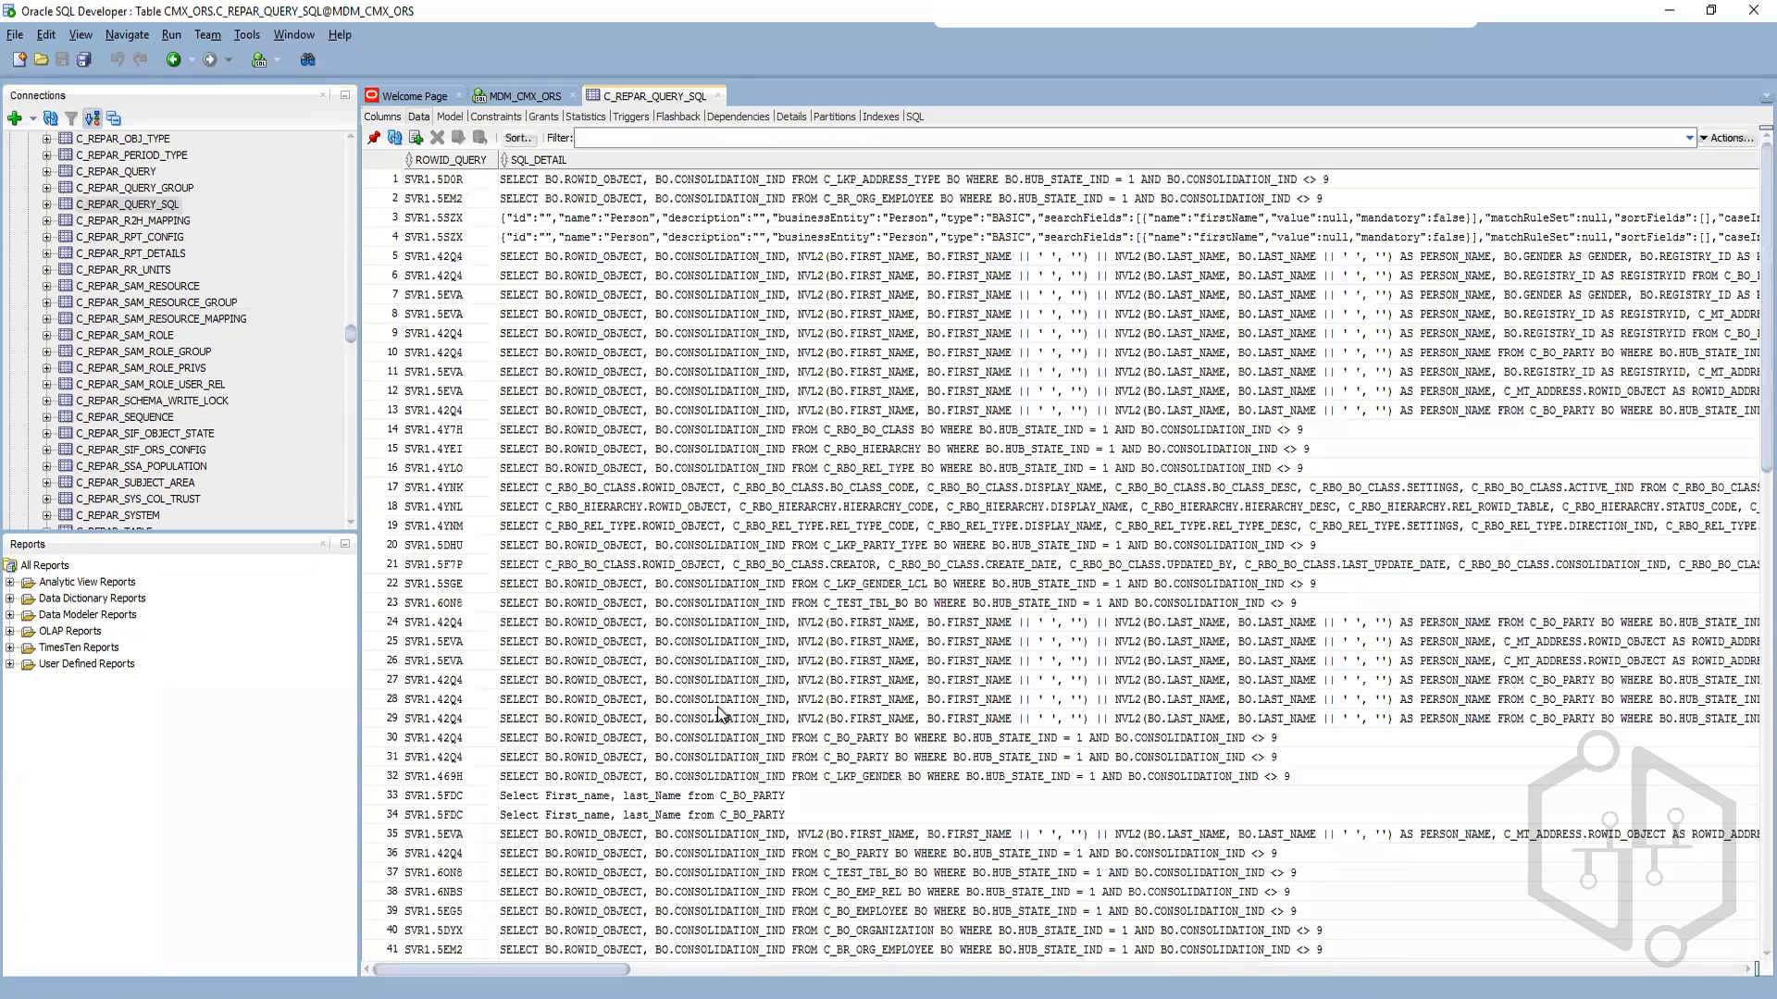
scroll(720, 713, "down", 5)
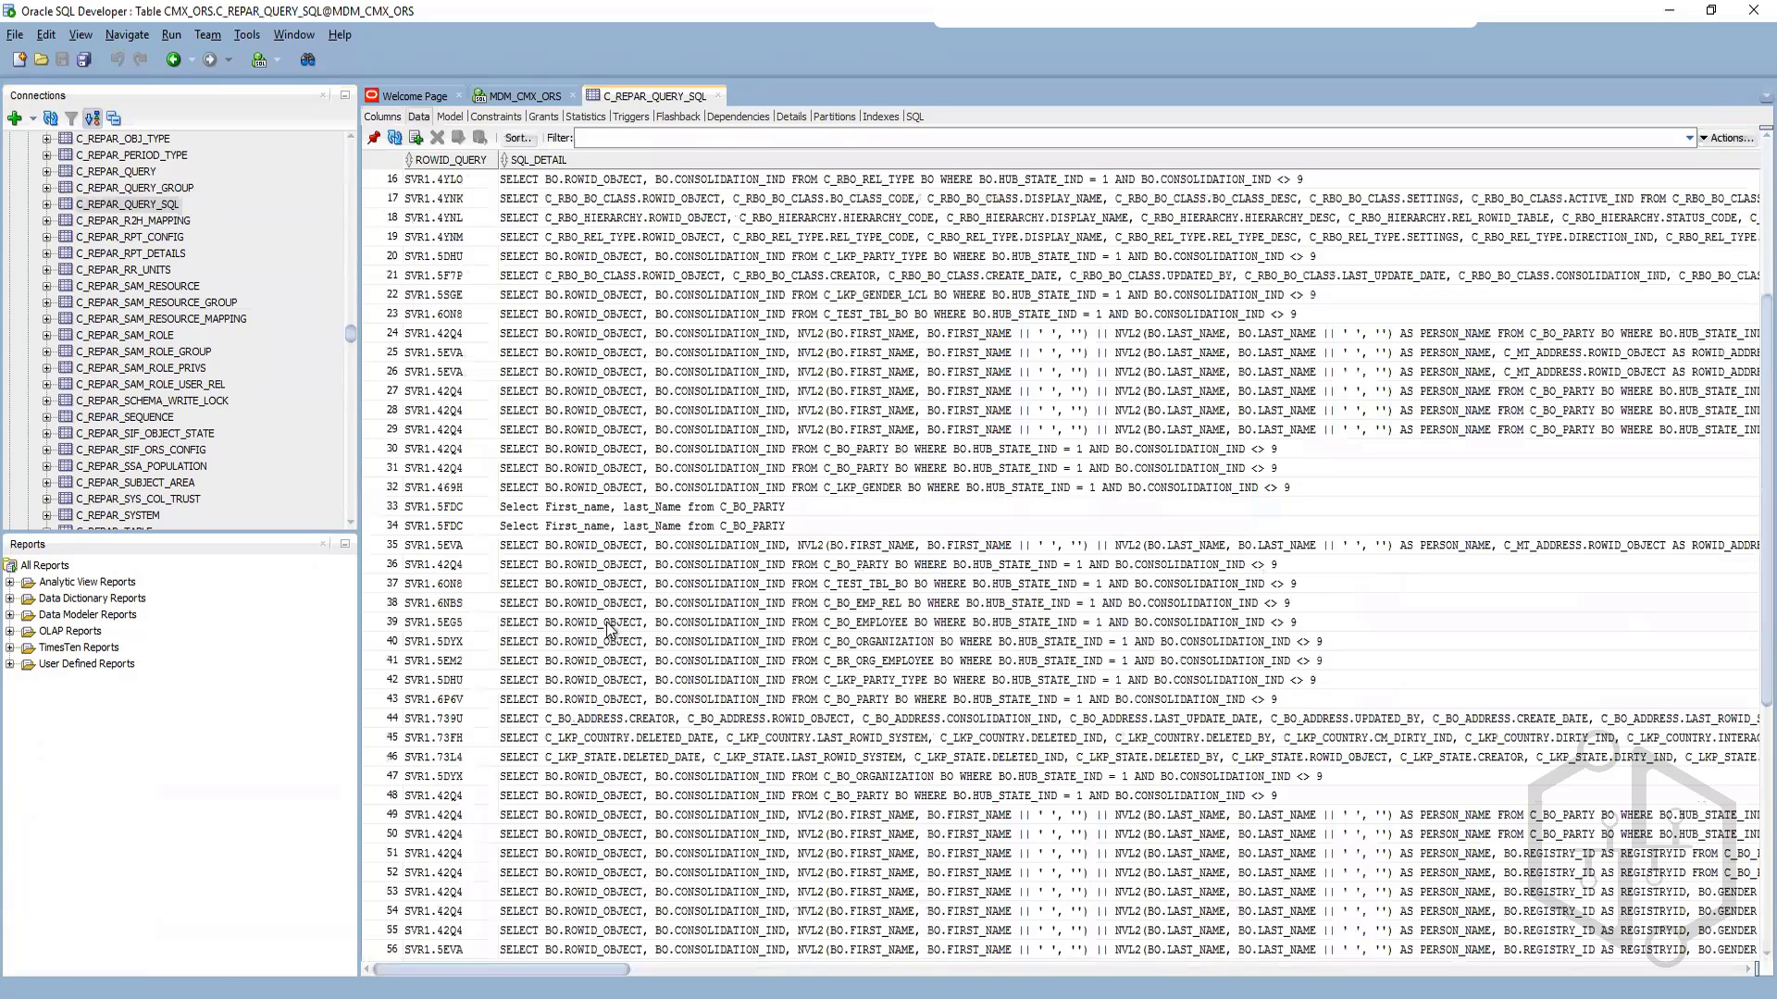
left_click(157, 199)
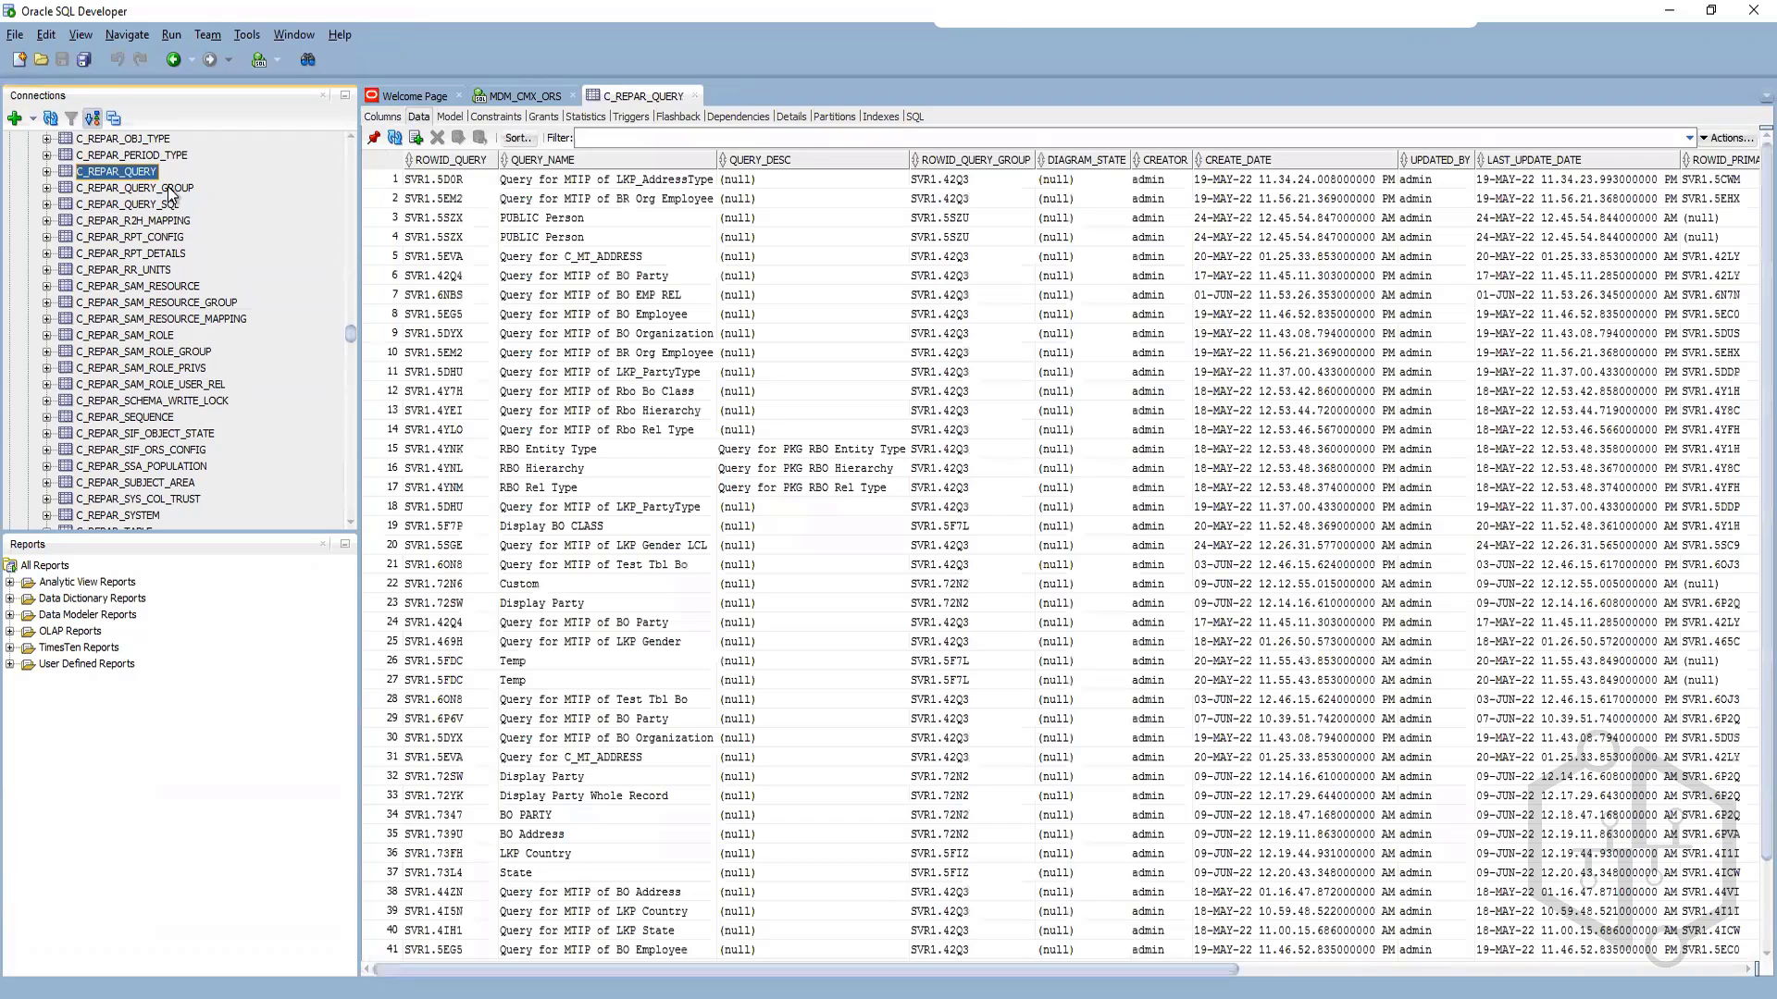
Step: Examine the data in the C_REPOS_QUERY and C_REPOS_QUERY_SQL repository tables
scroll(185, 477, "down", 20)
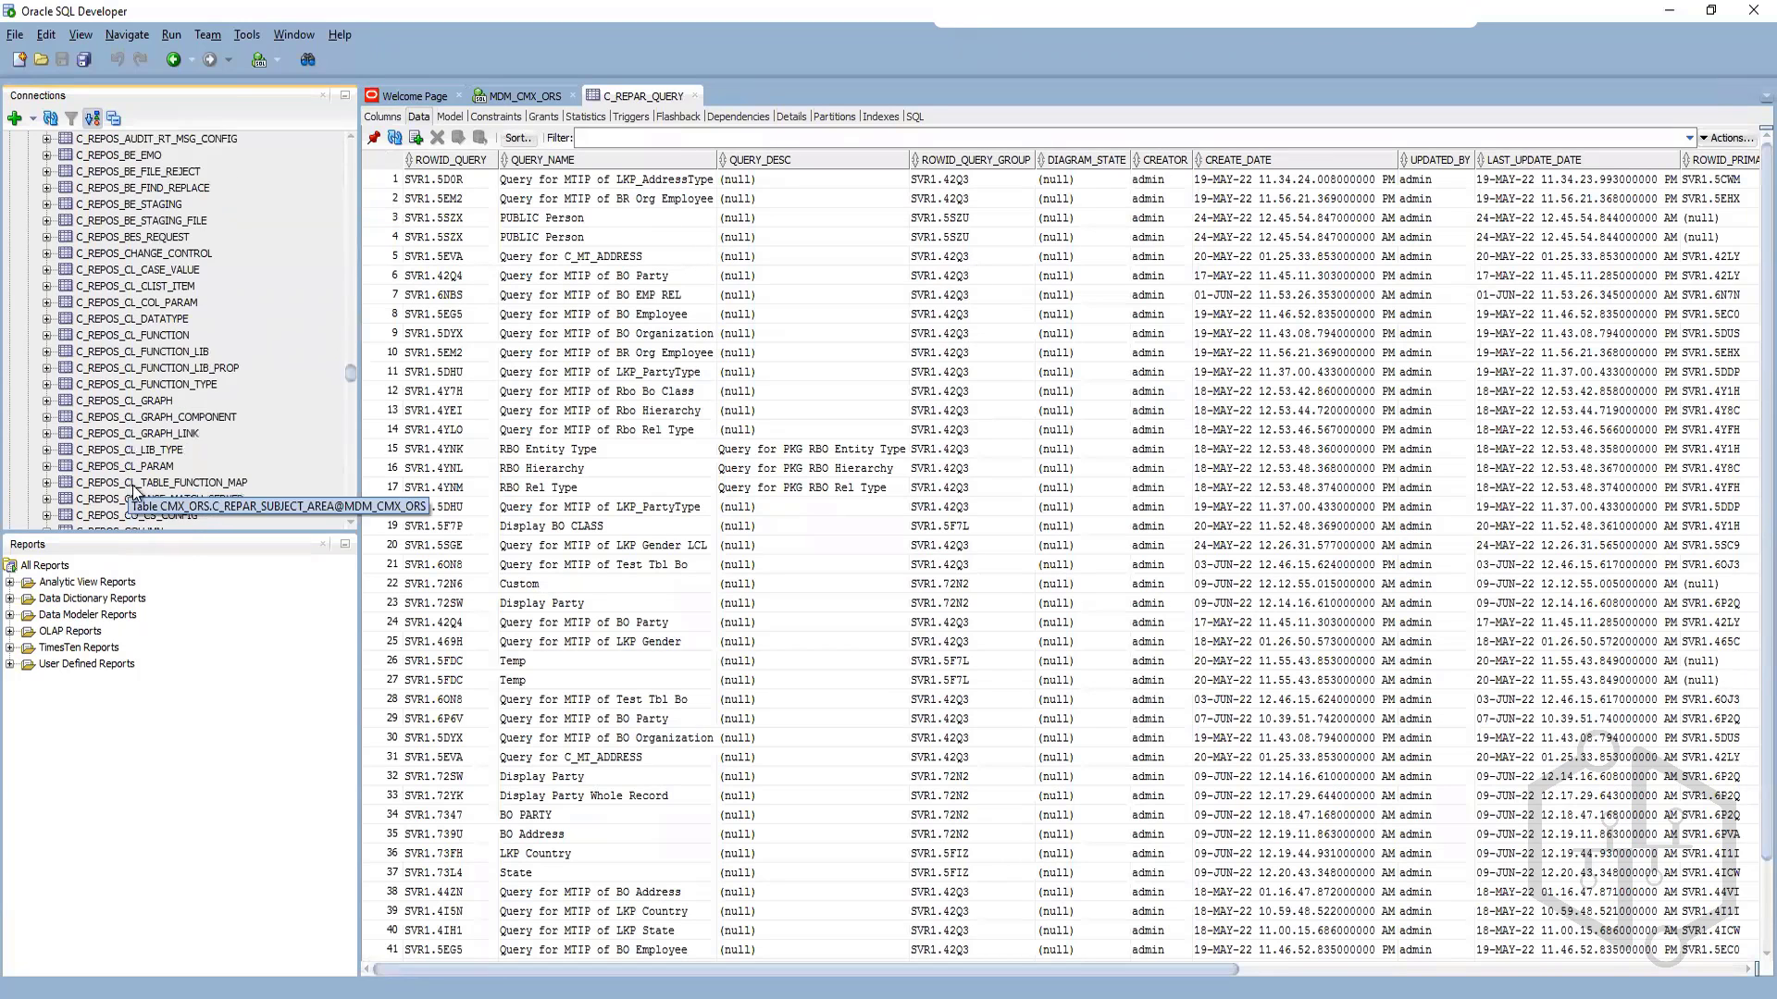
scroll(246, 468, "down", 15)
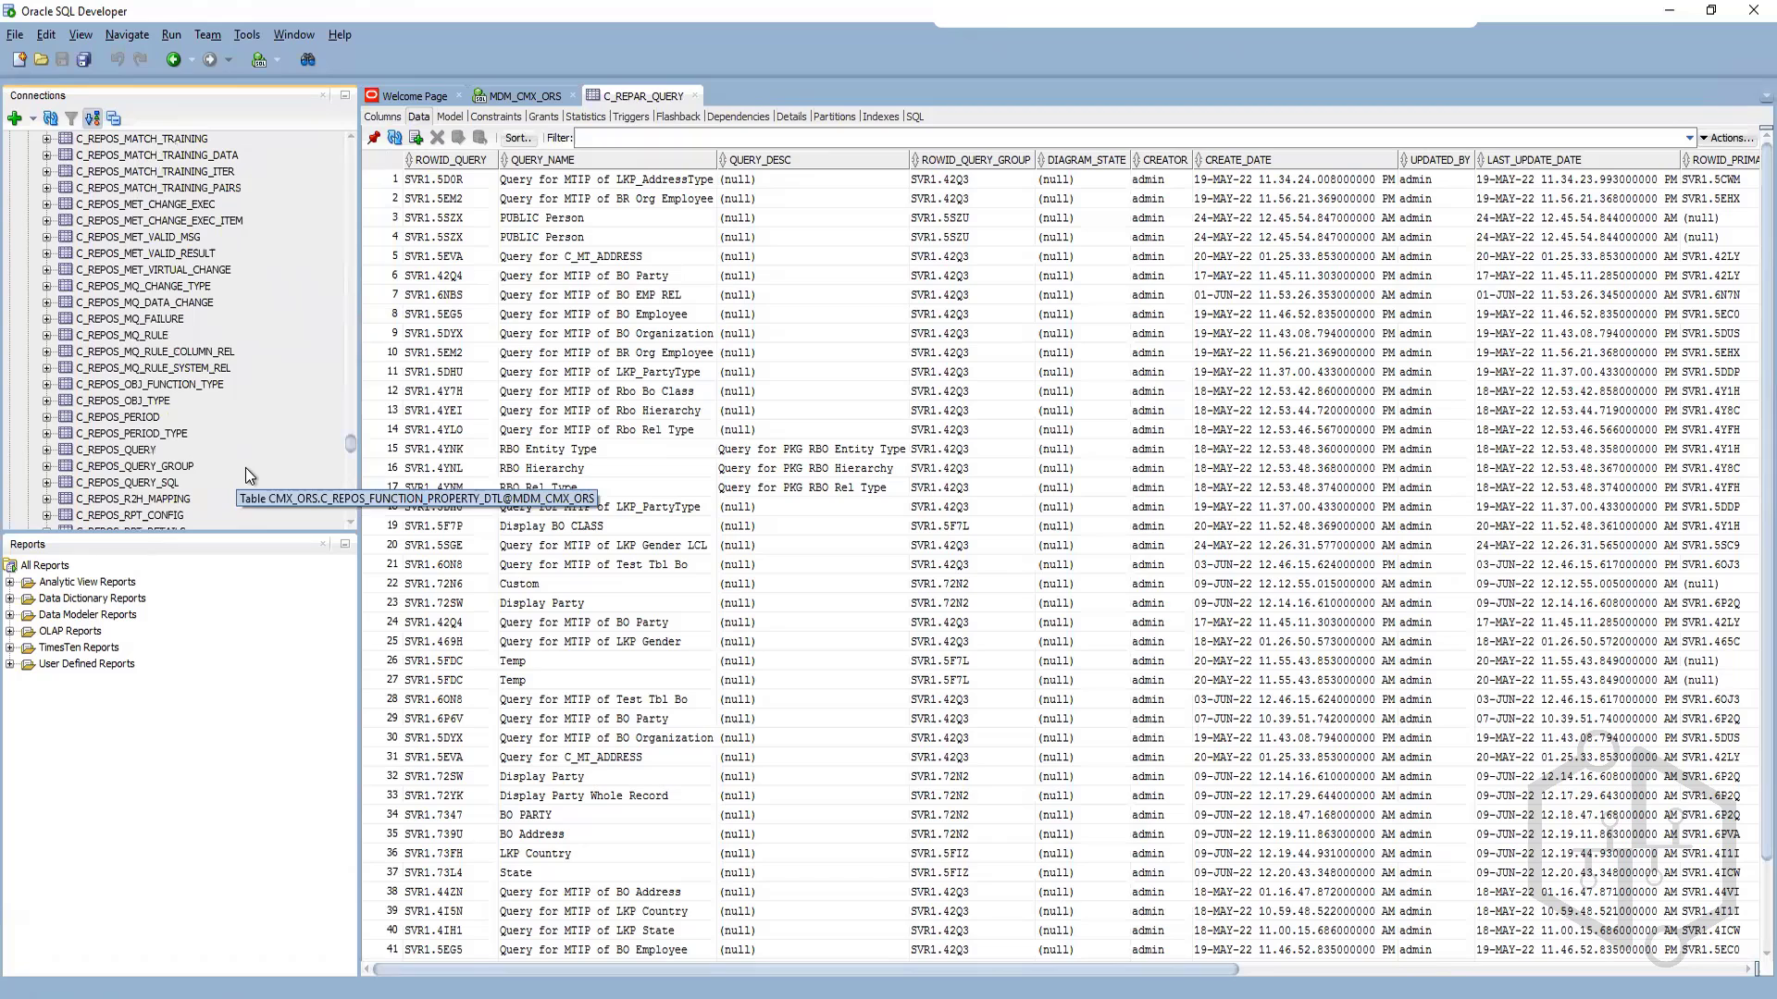
left_click(145, 450)
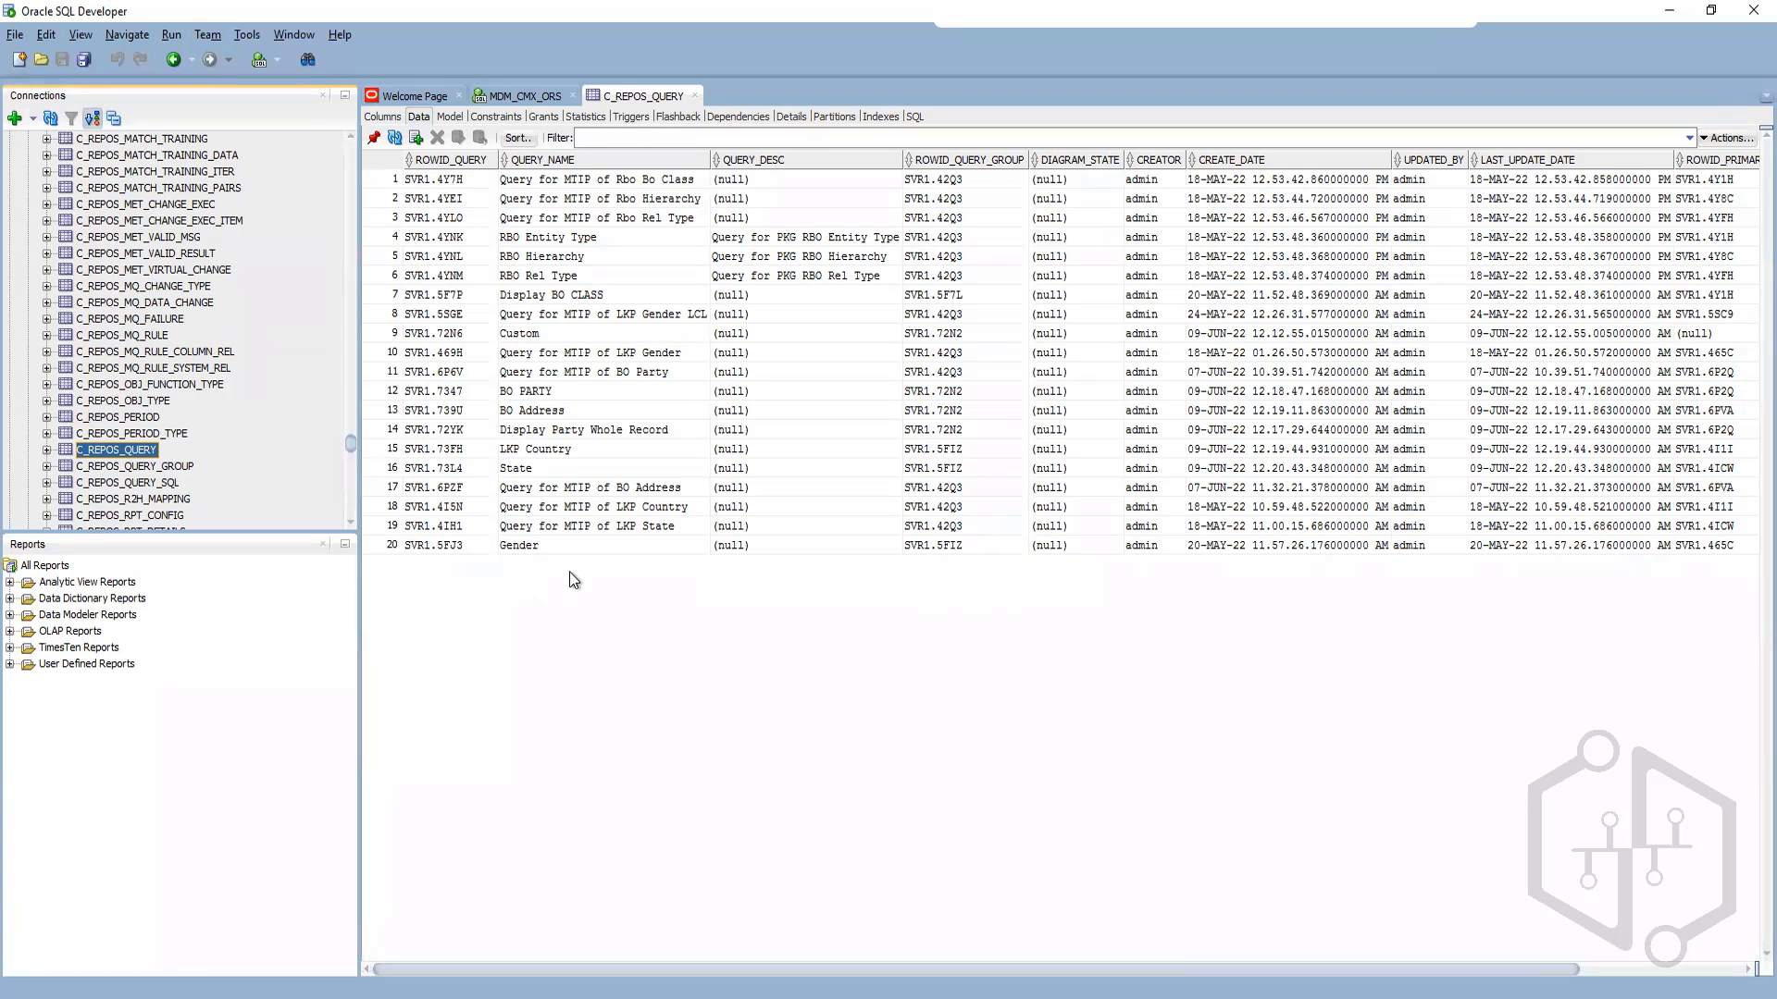
left_click_drag(798, 972, 1078, 982)
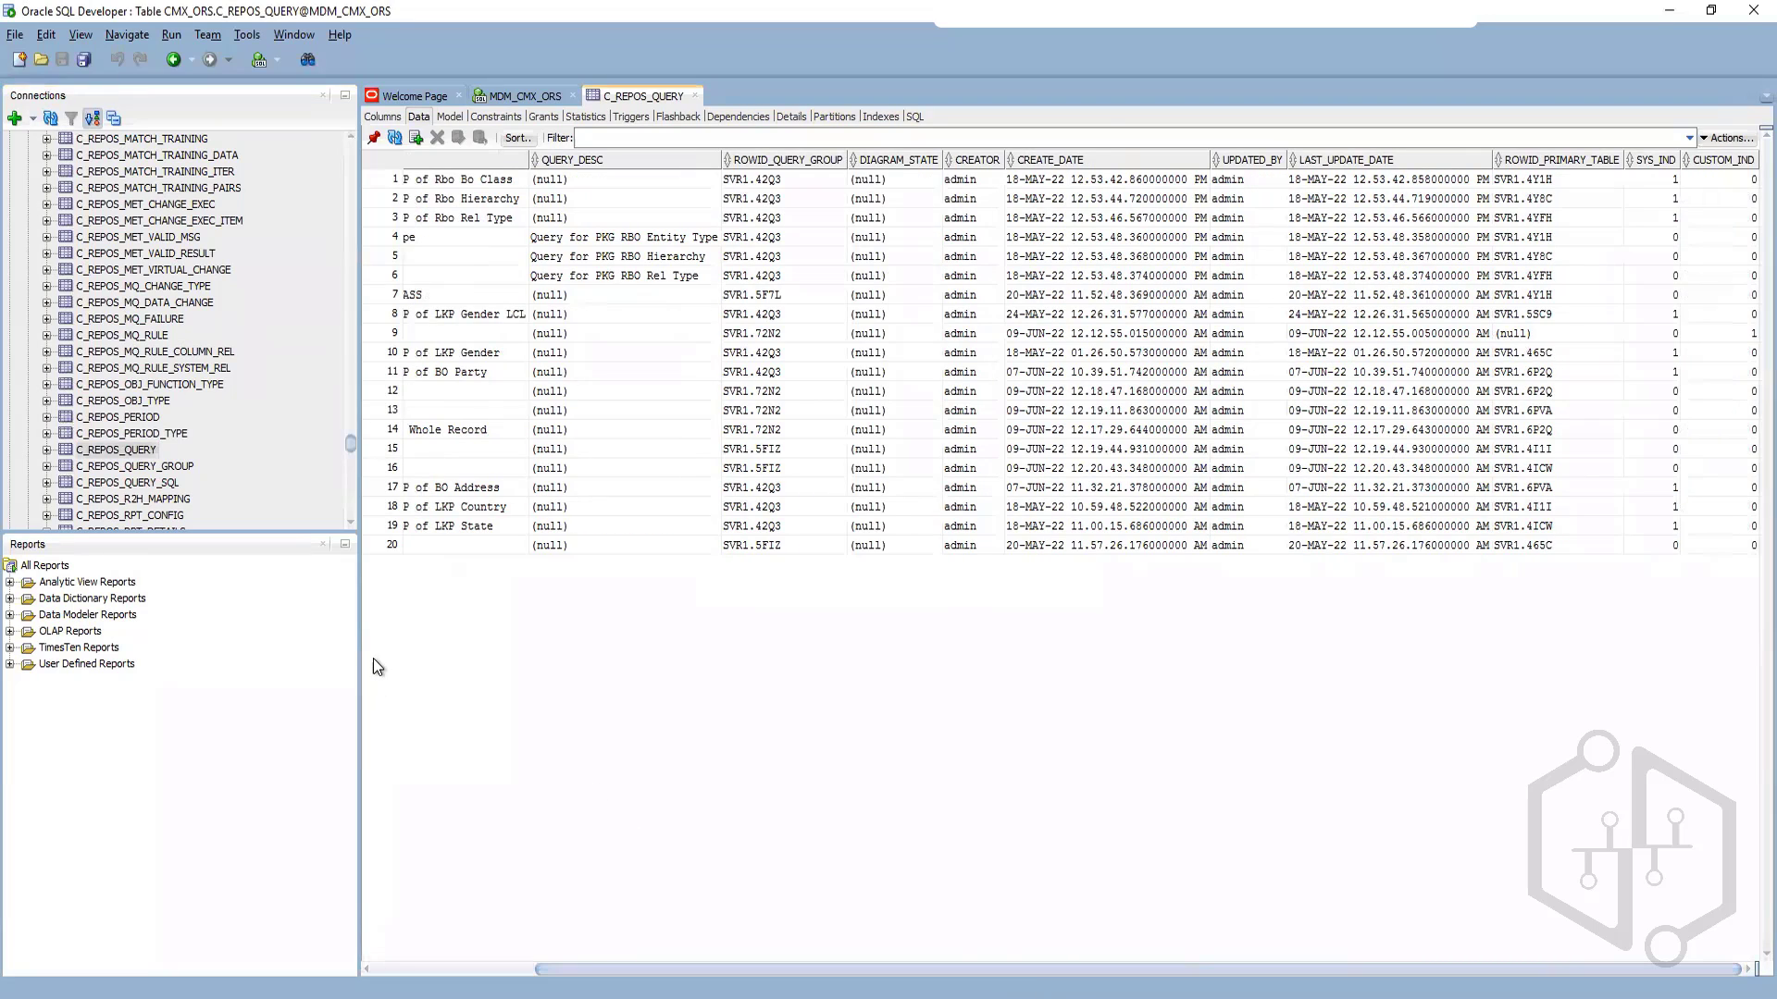
left_click(153, 482)
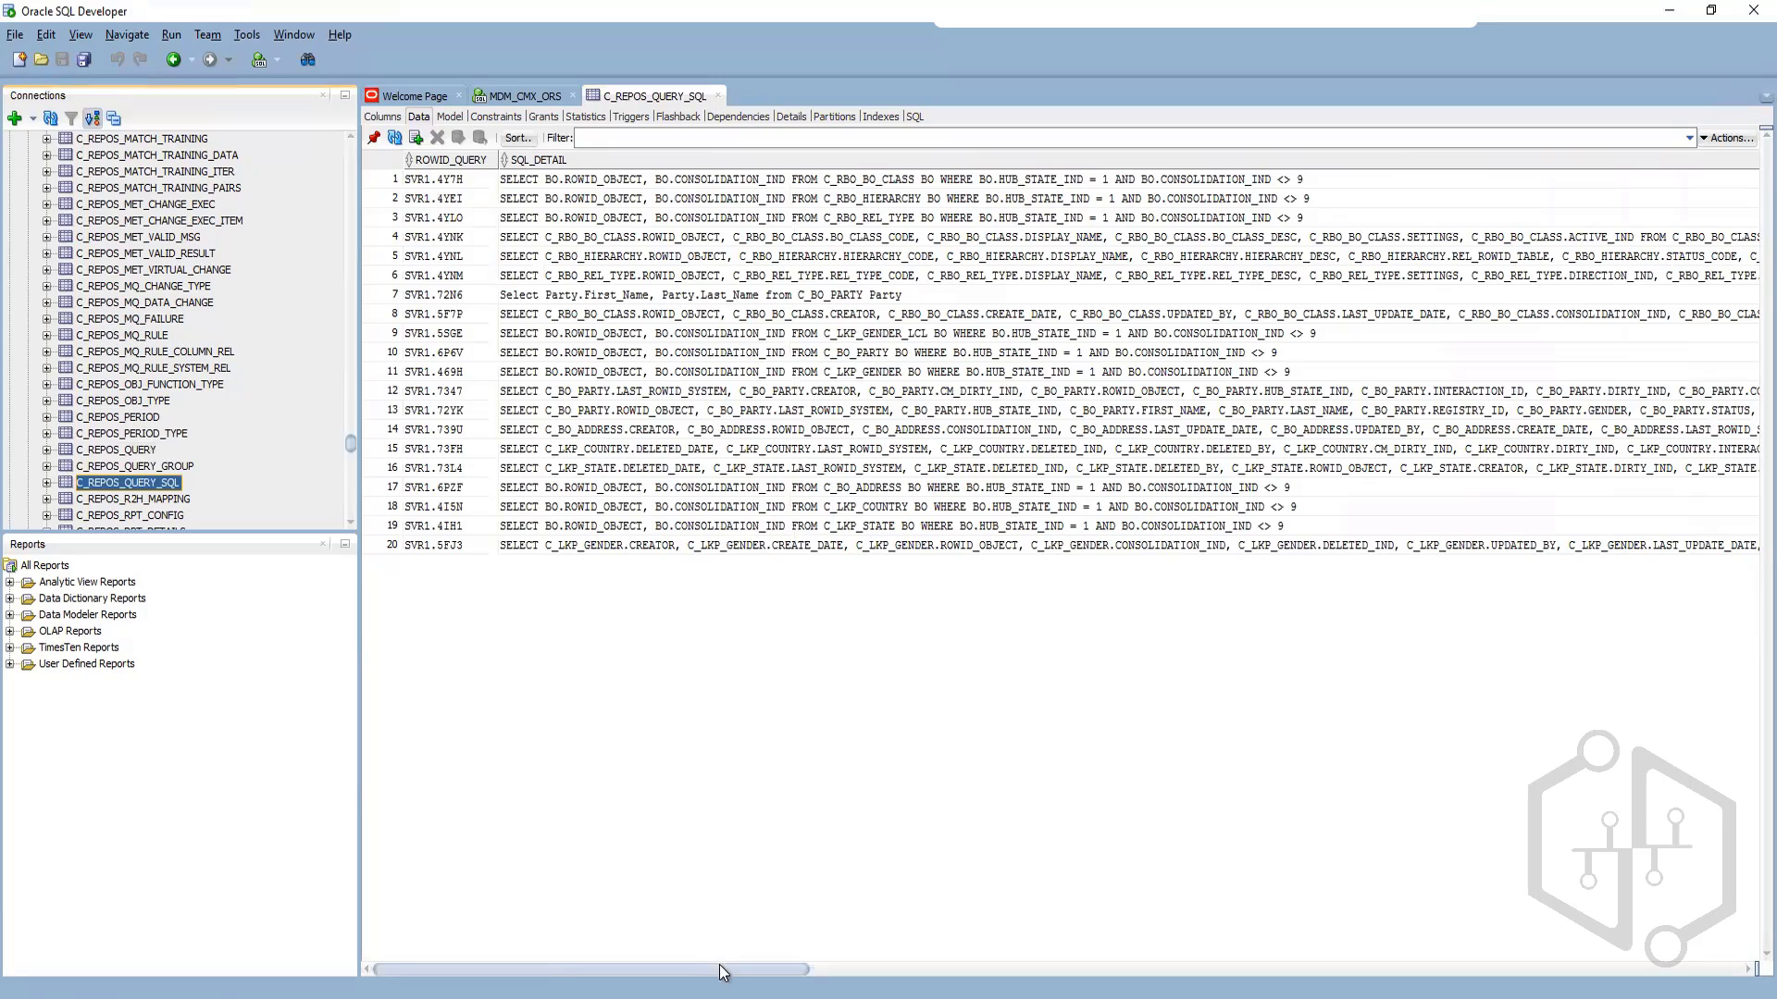
Step: Scroll across the SQL_DETAIL column of C_REPOS_QUERY_SQL and briefly compare with the Put State package in the Hub Console
left_click_drag(720, 964, 1714, 896)
left_click_drag(1158, 911, 435, 879)
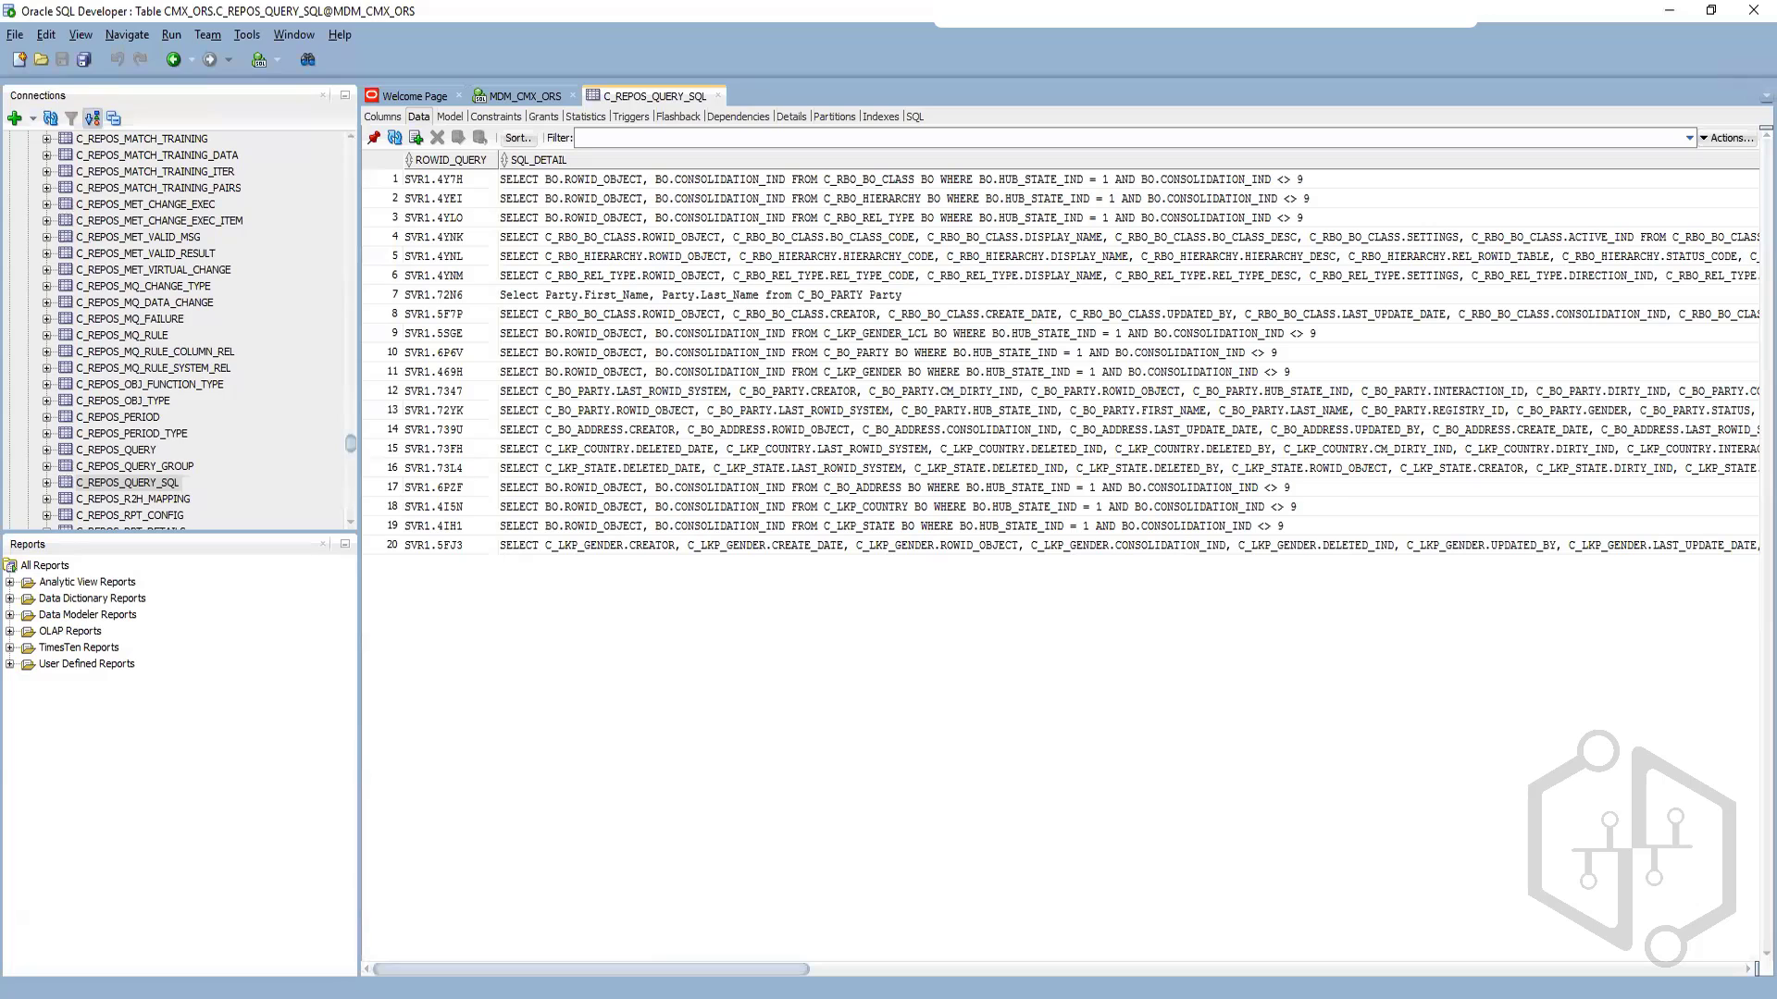
mouse_move(340, 997)
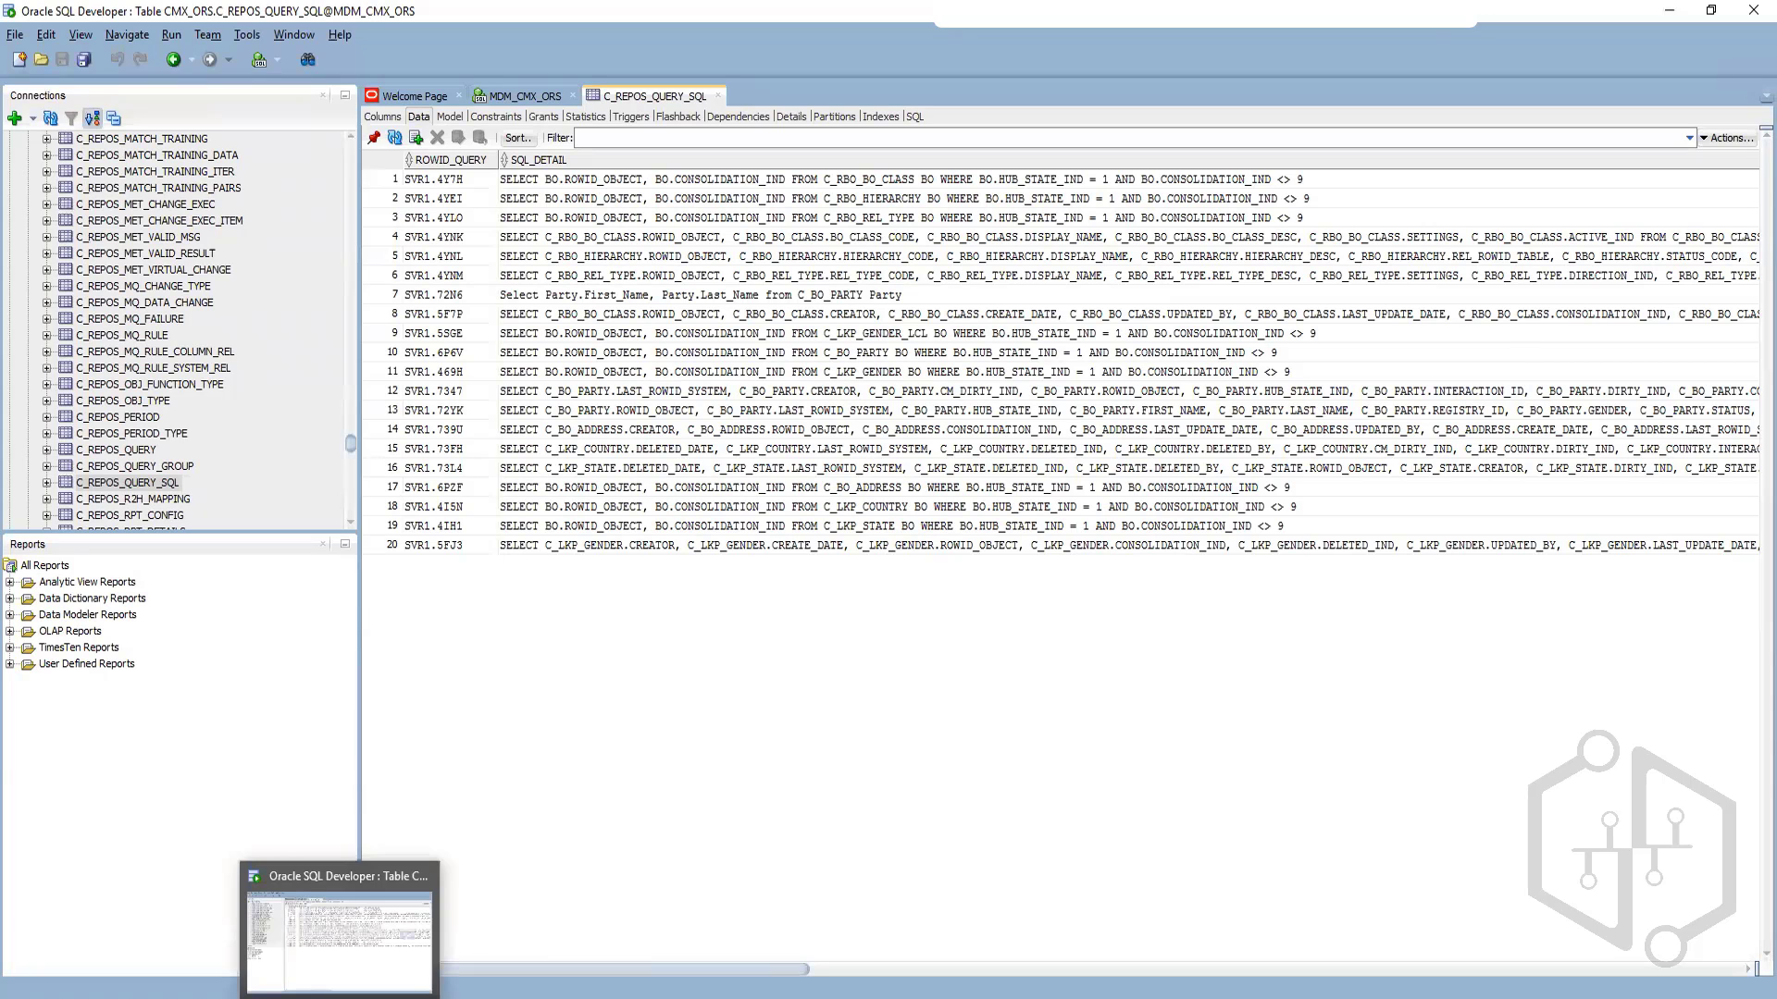
left_click(362, 996)
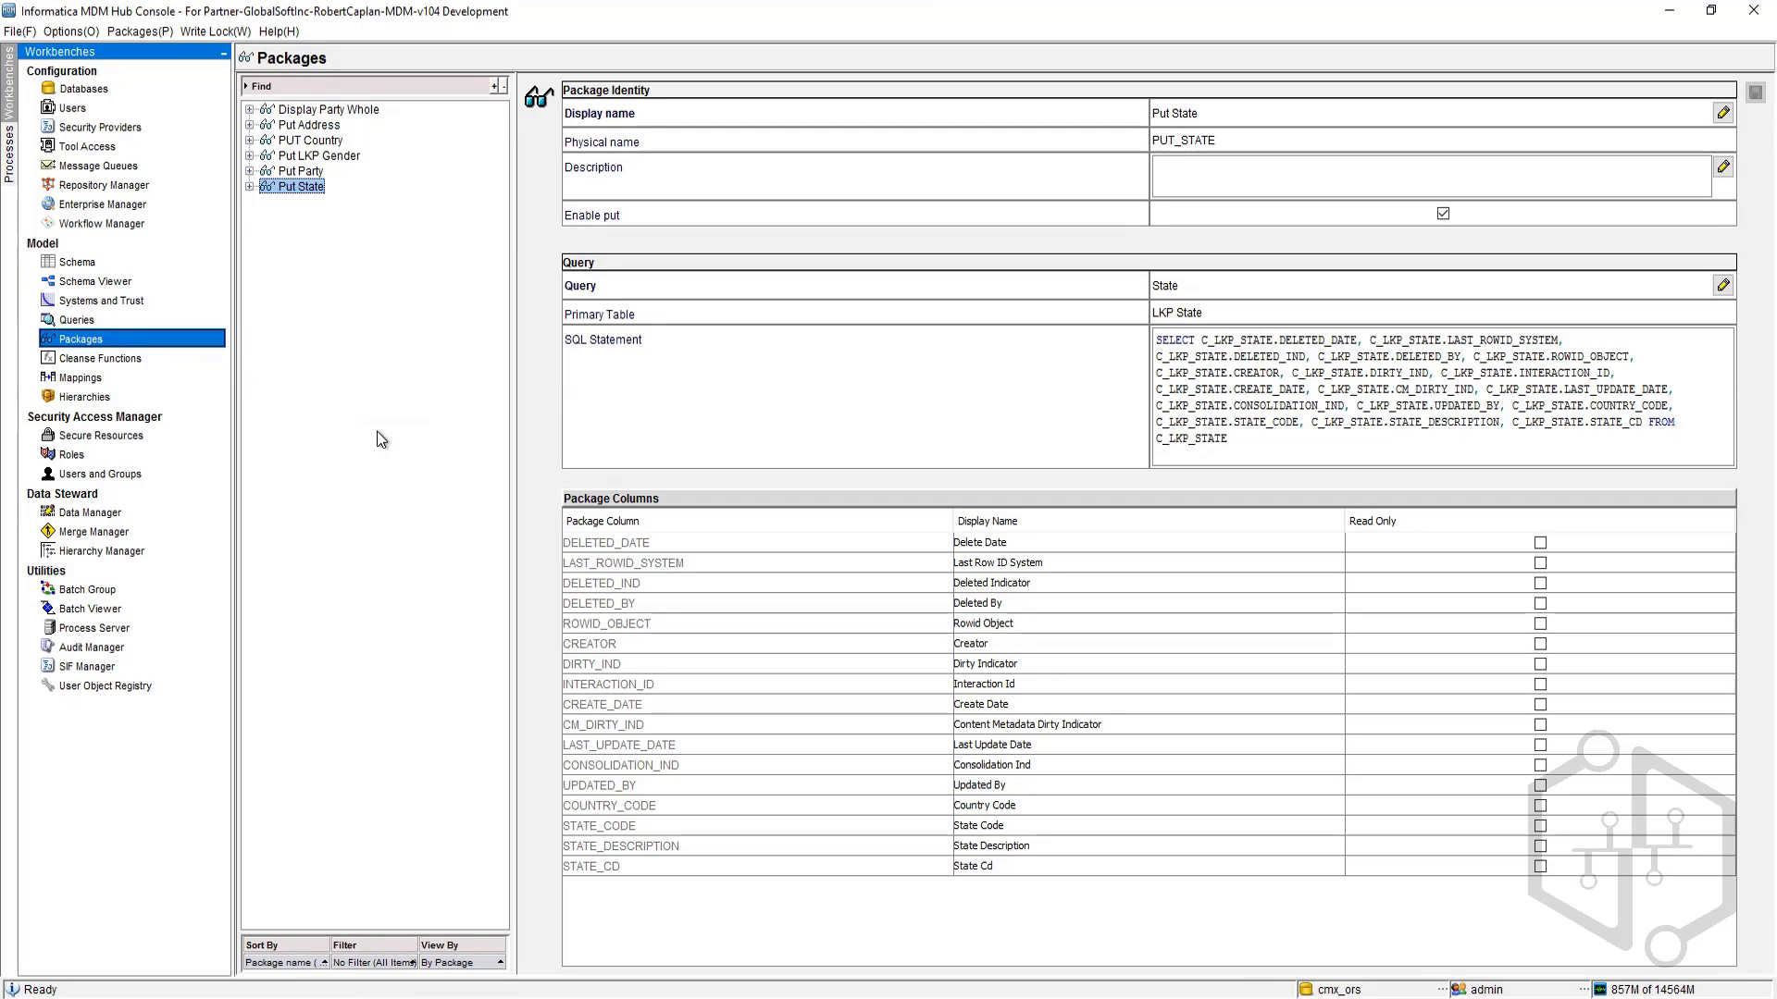
left_click(370, 998)
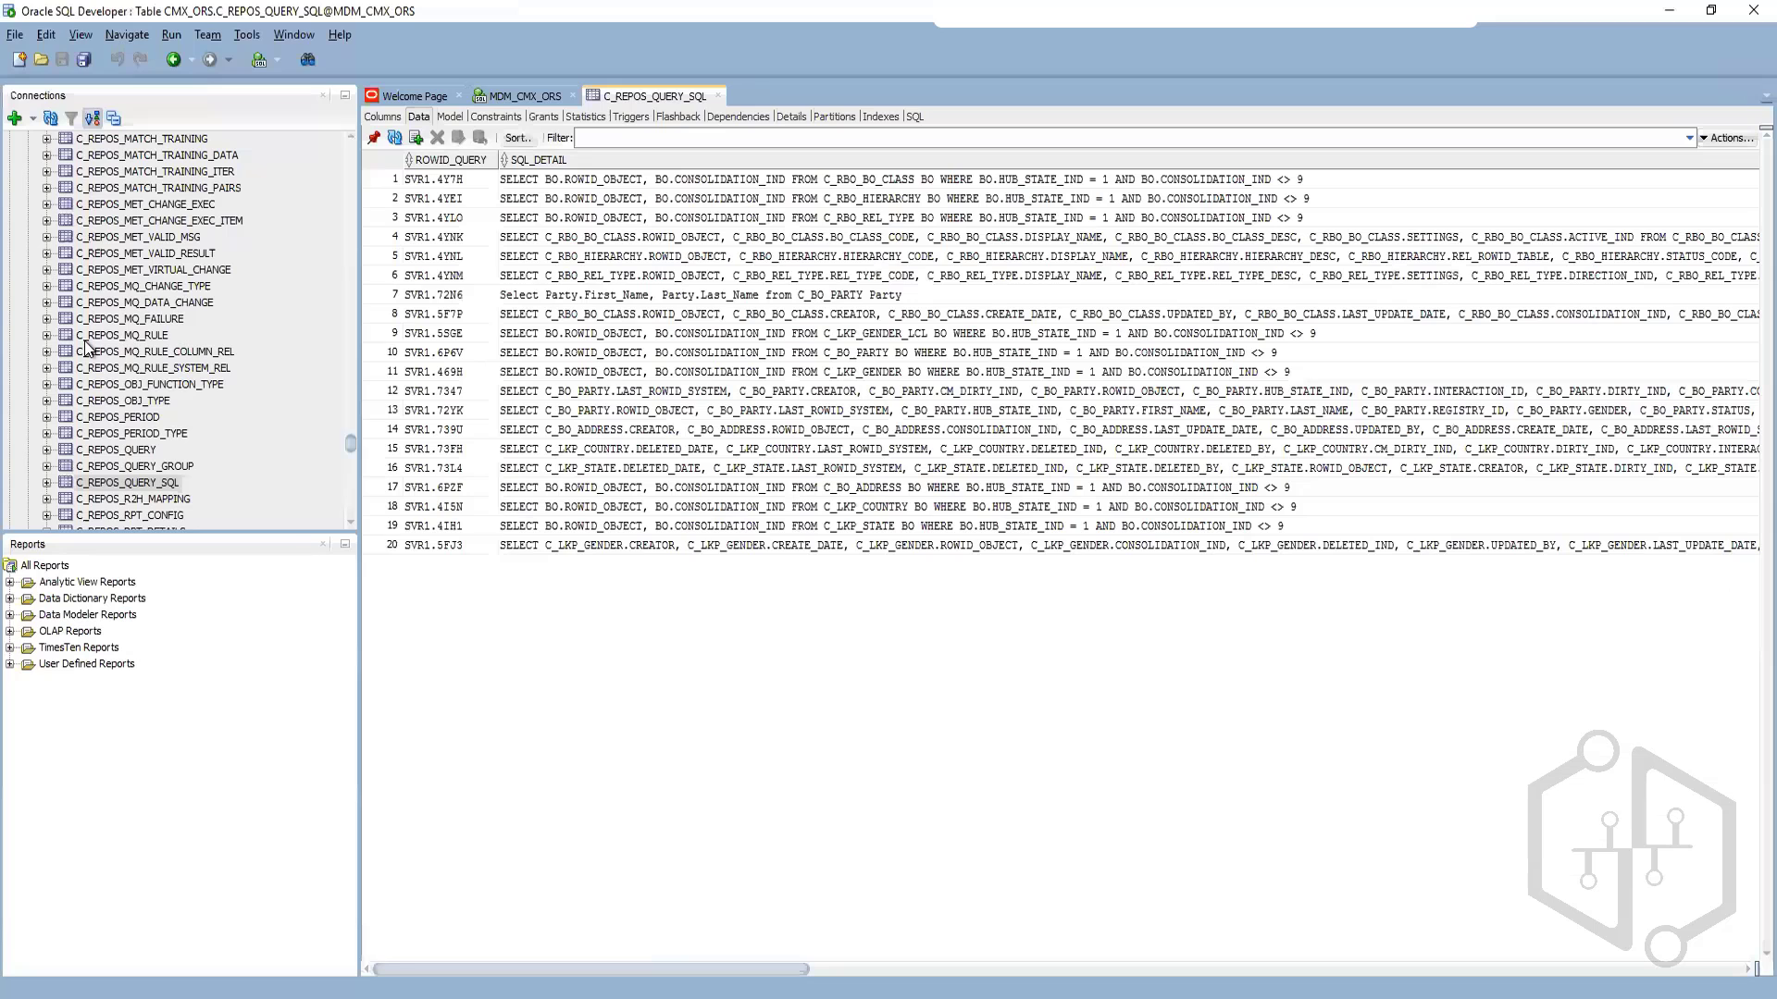
Step: Expand the MDM_CMX_ORS schema's Packages node and open the CMXLOG package body to inspect its code
left_click_drag(352, 444, 353, 153)
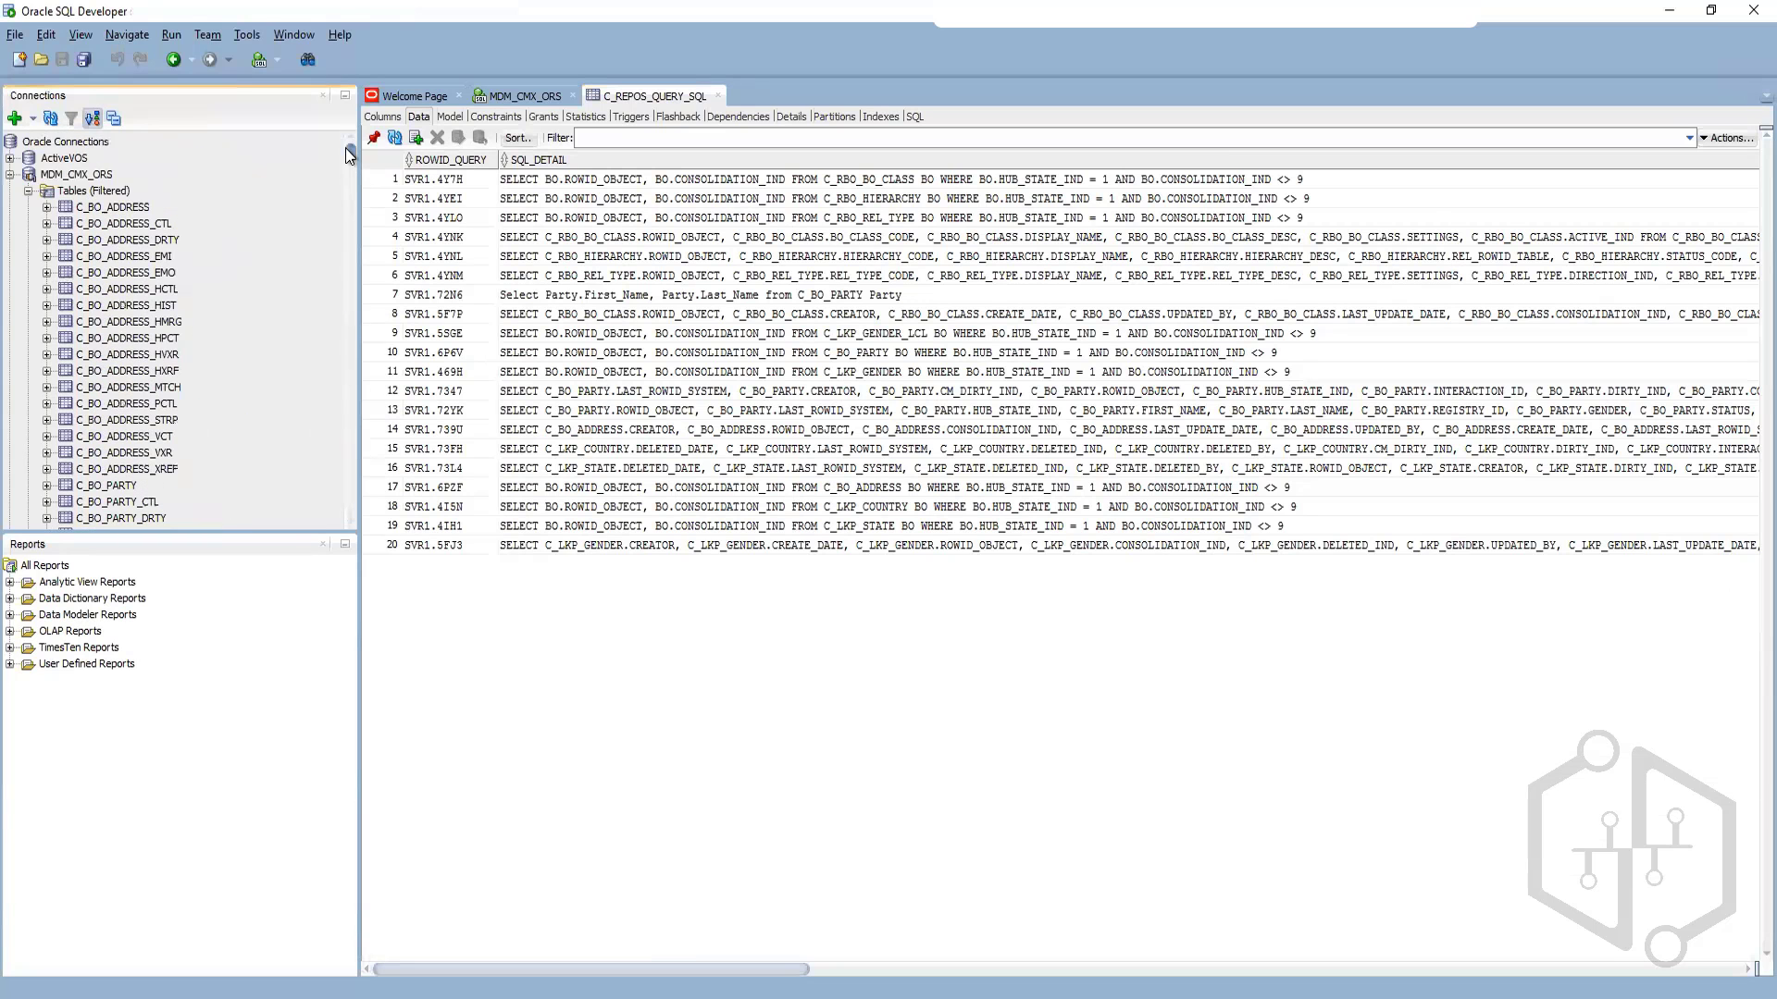
left_click(29, 190)
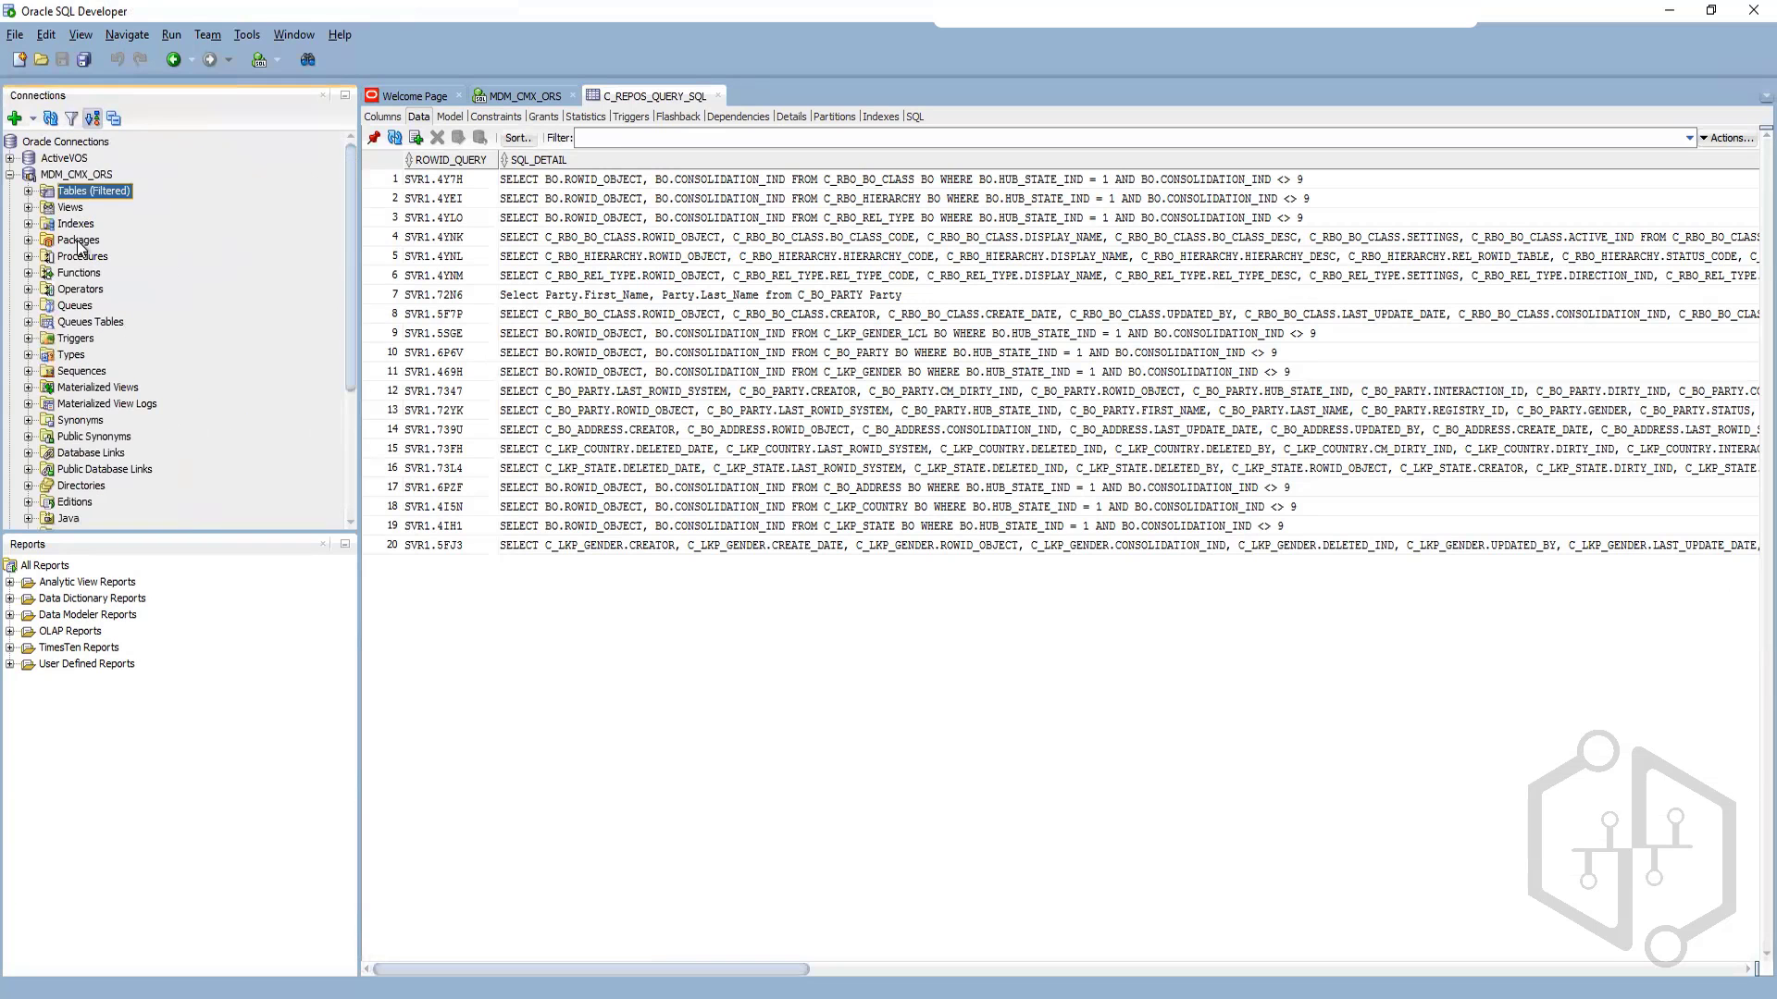
left_click(79, 241)
left_click(29, 240)
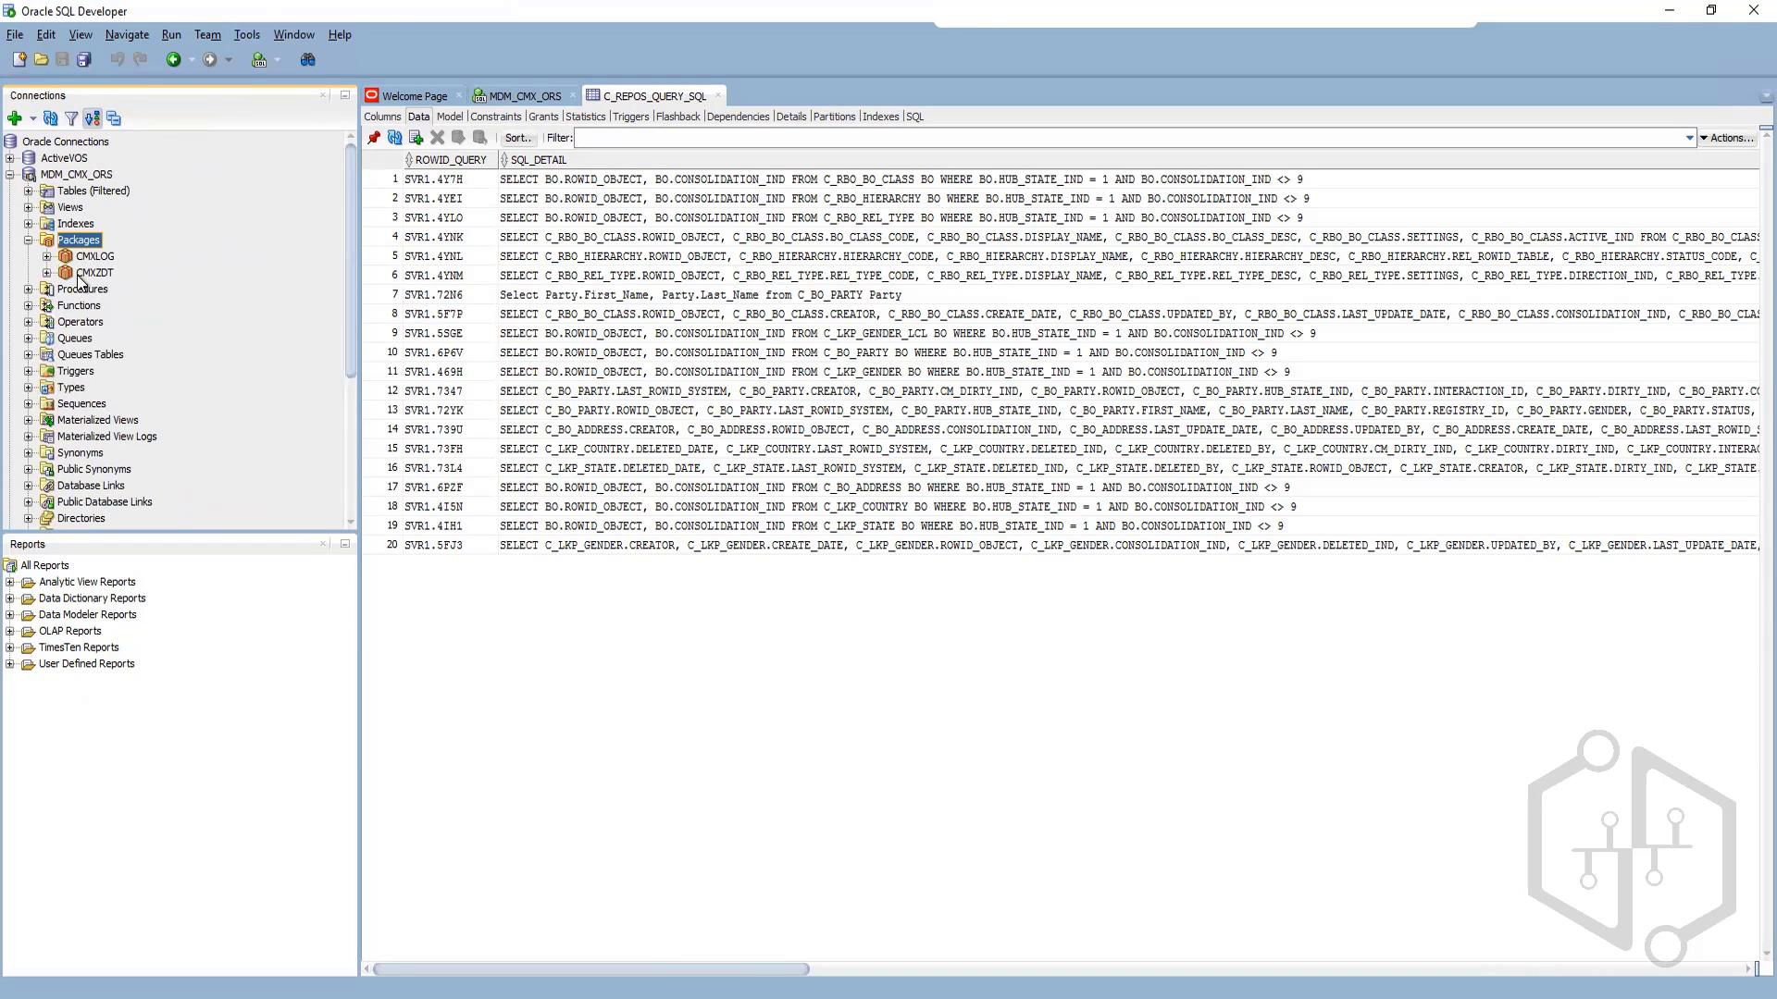
left_click(48, 257)
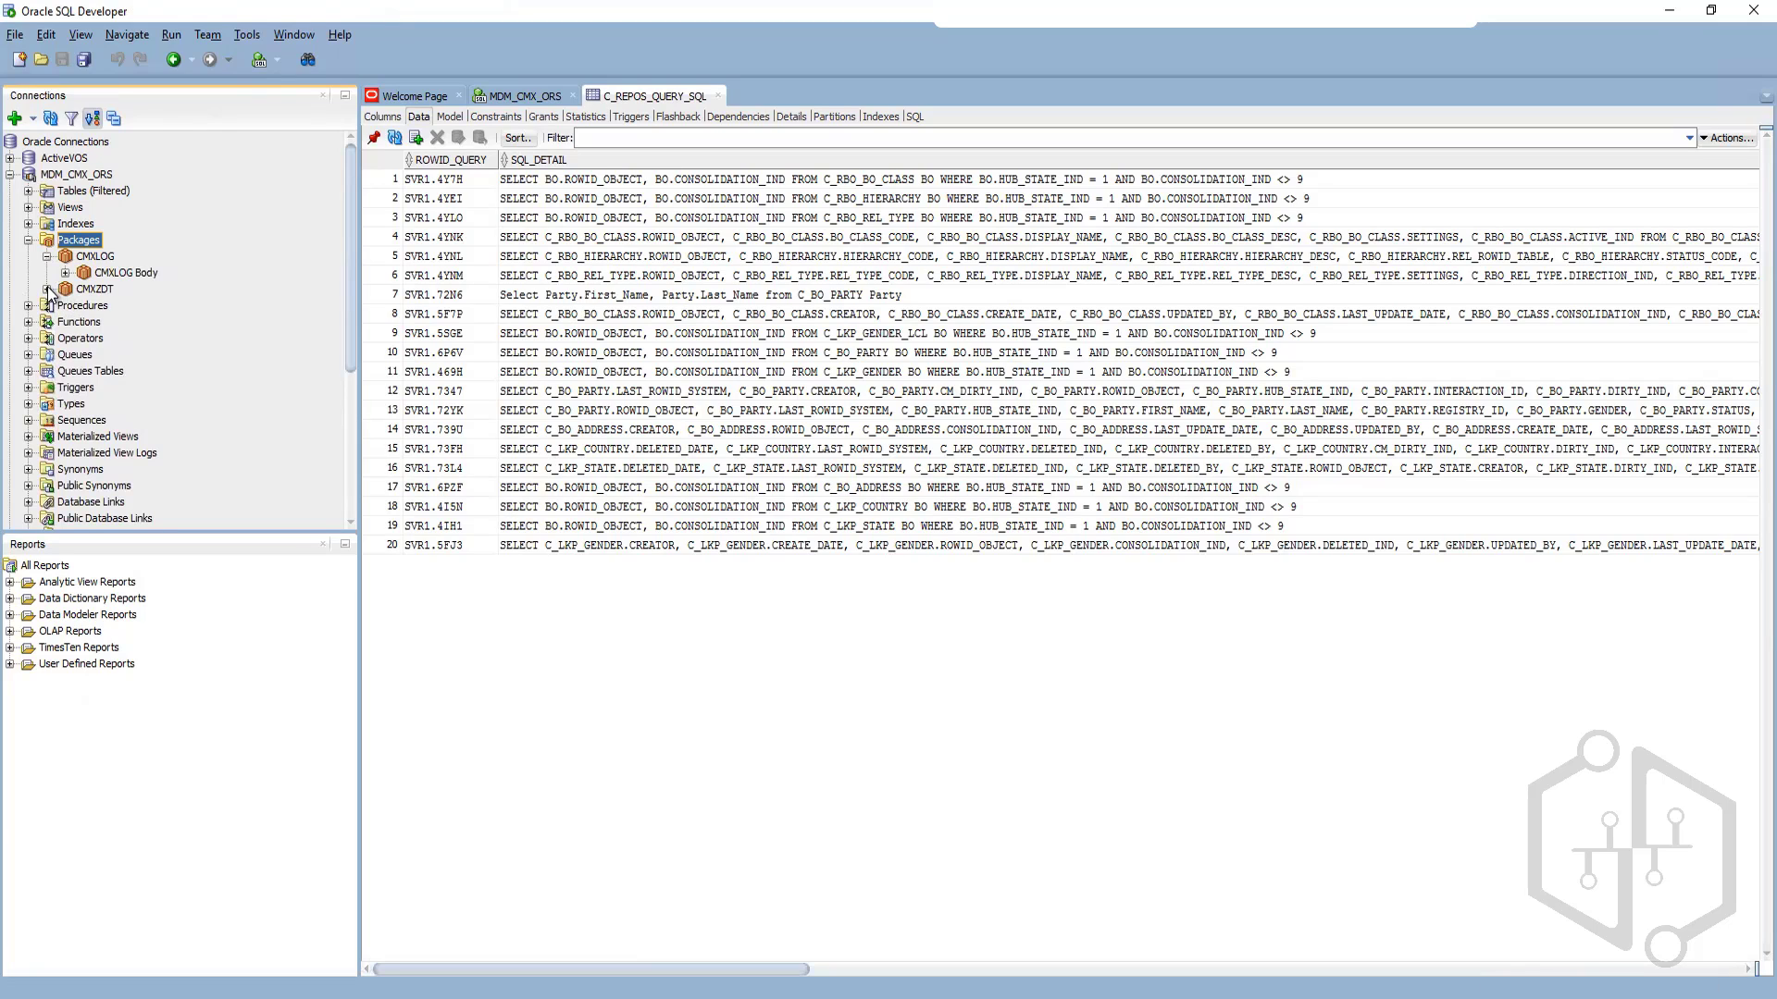
left_click(47, 290)
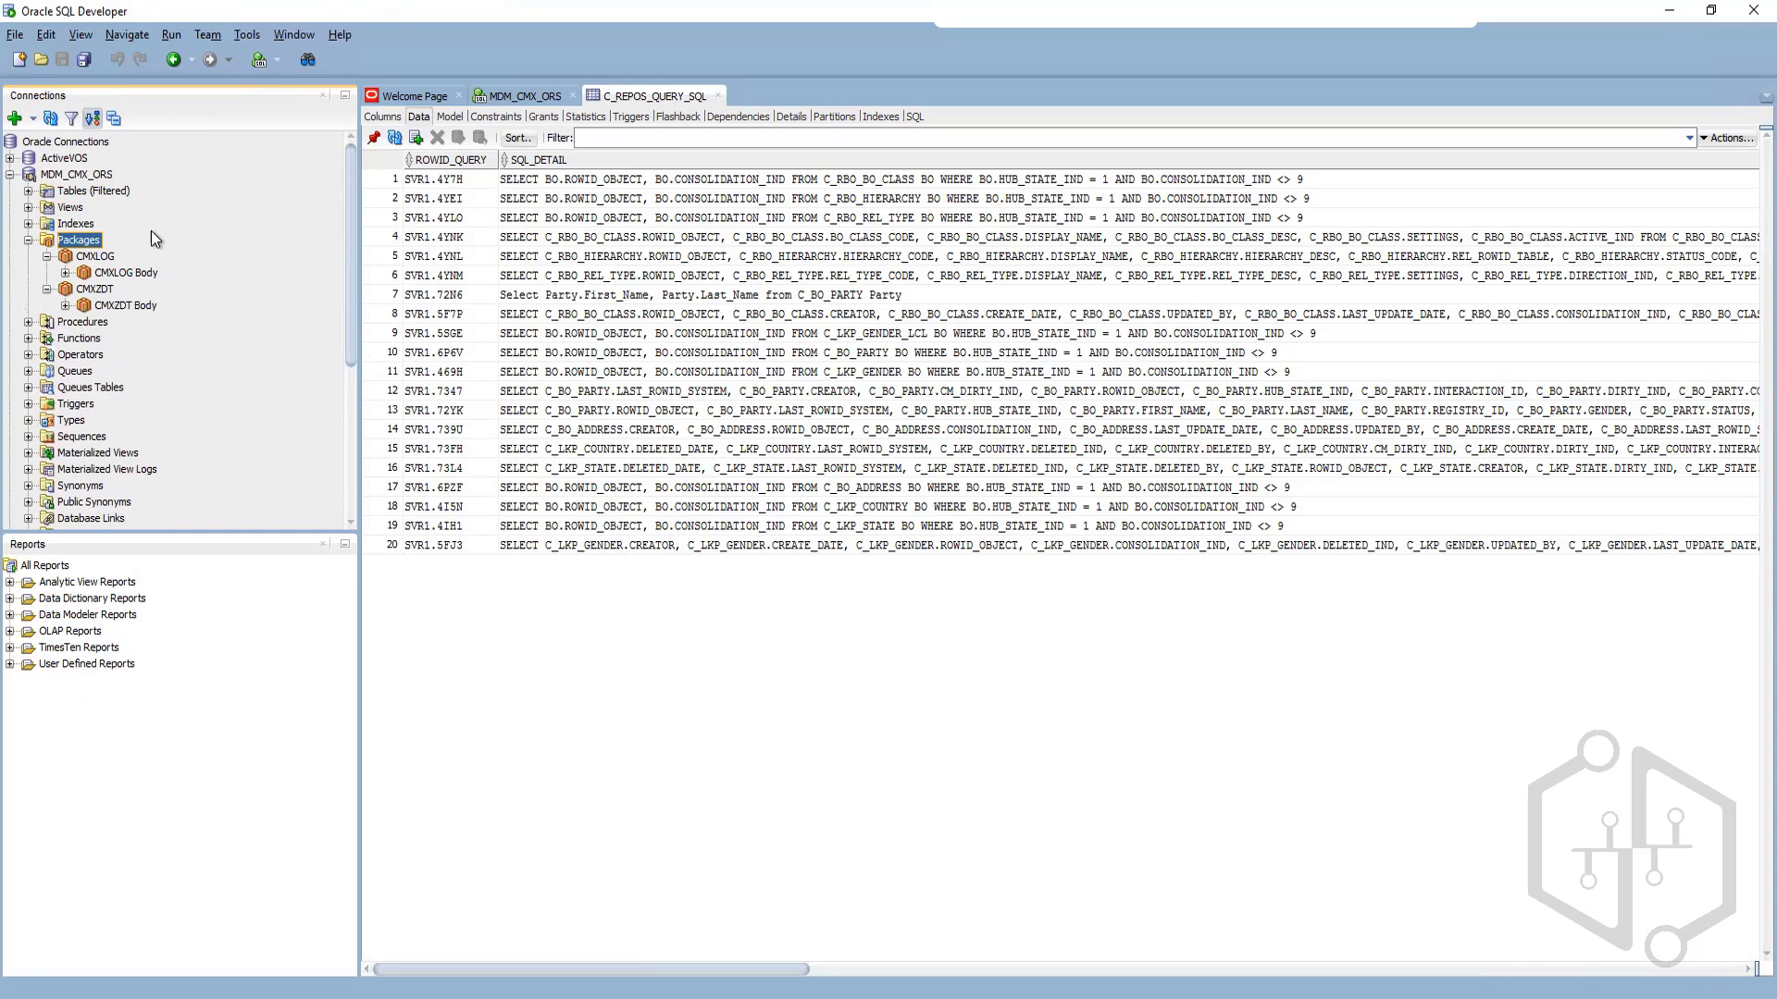
left_click(69, 275)
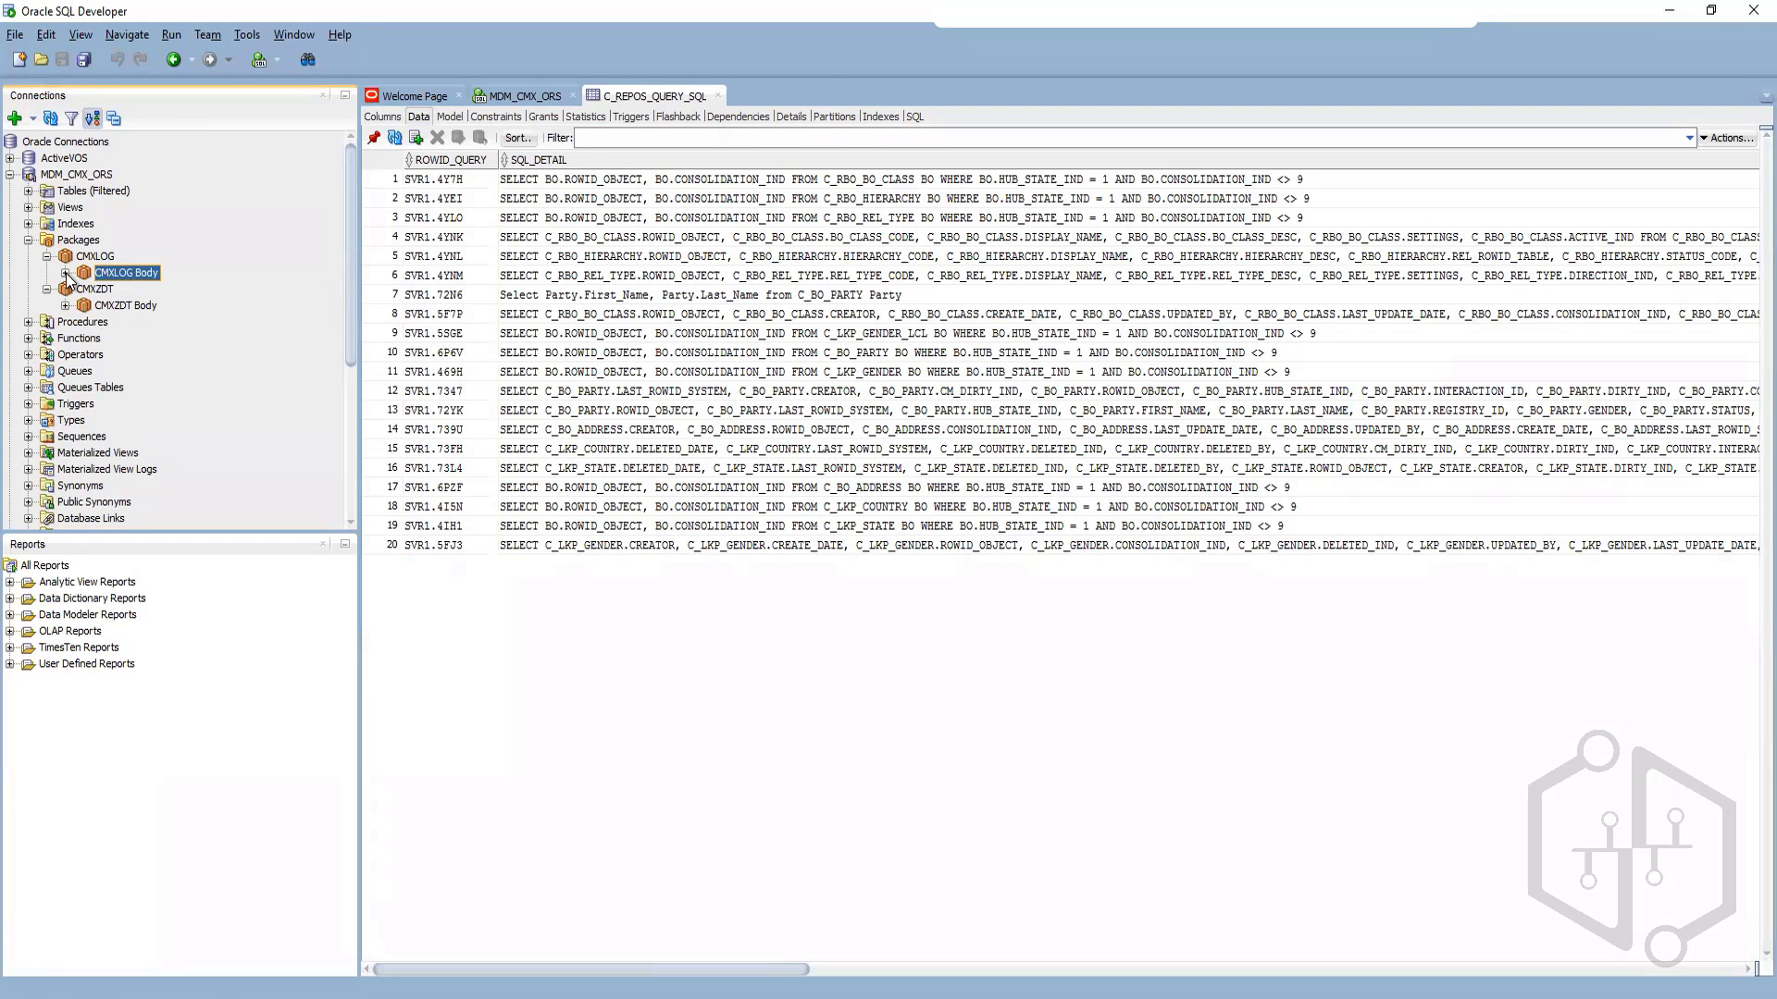
double_click(69, 275)
scroll(697, 448, "down", 15)
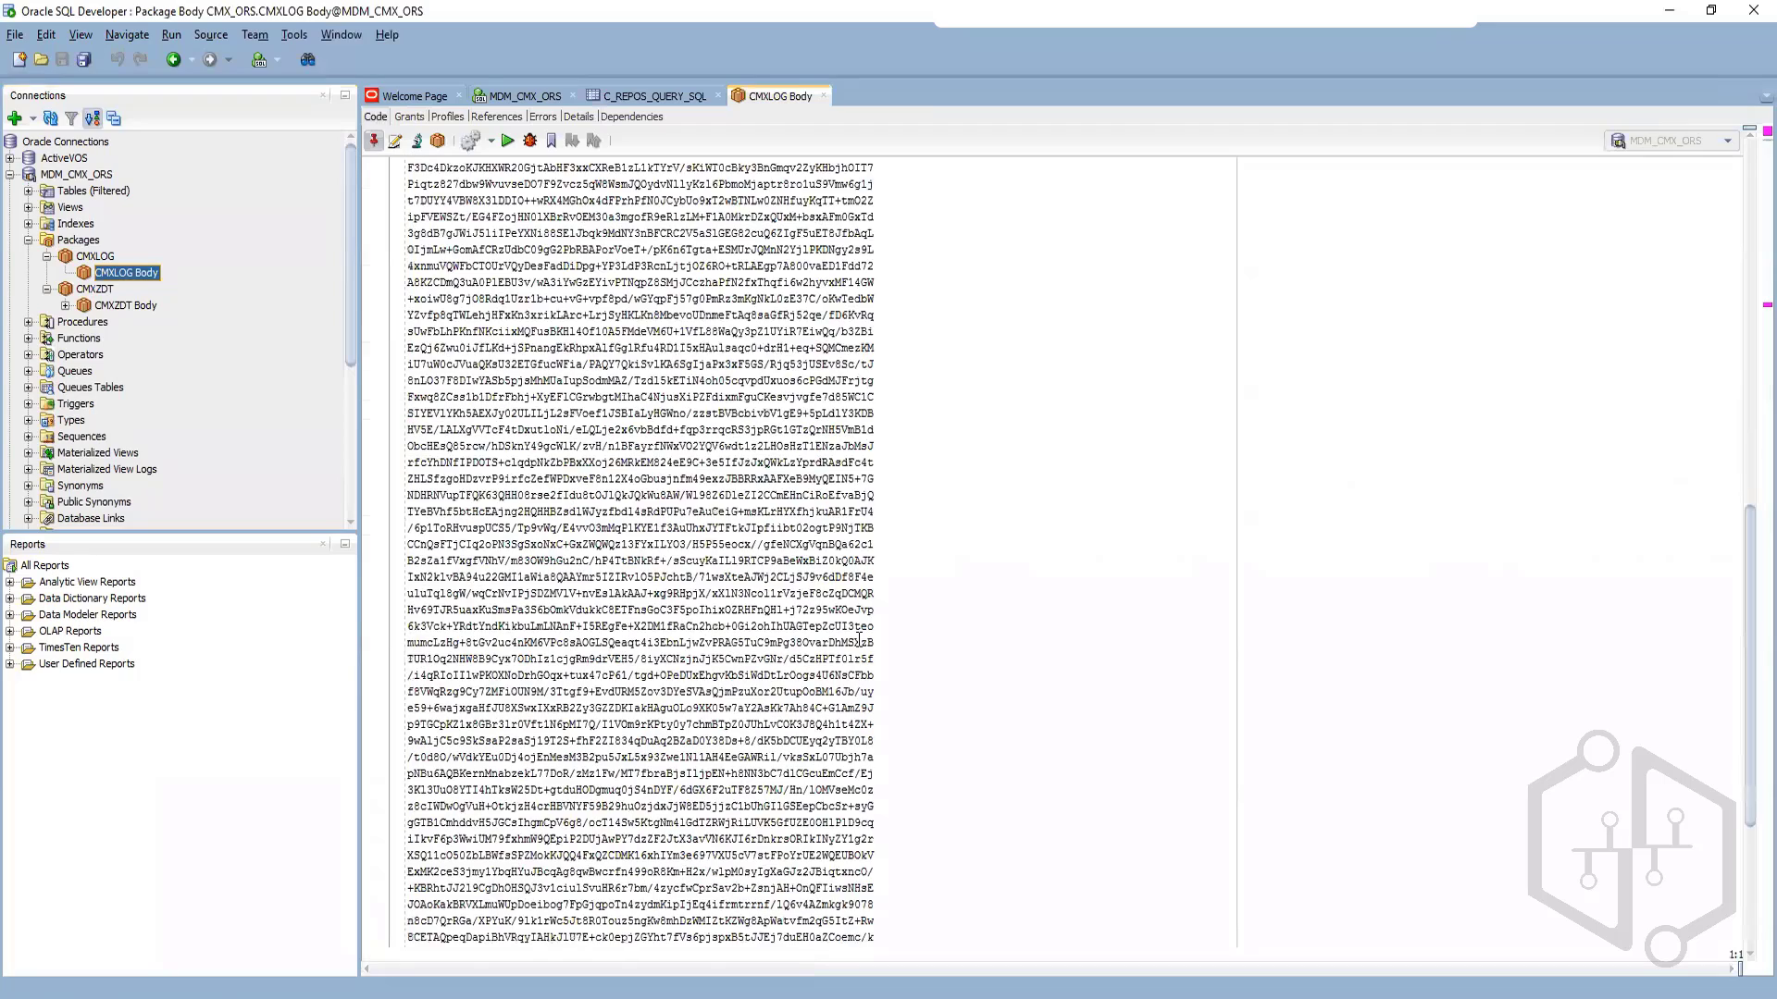
scroll(858, 639, "up", 15)
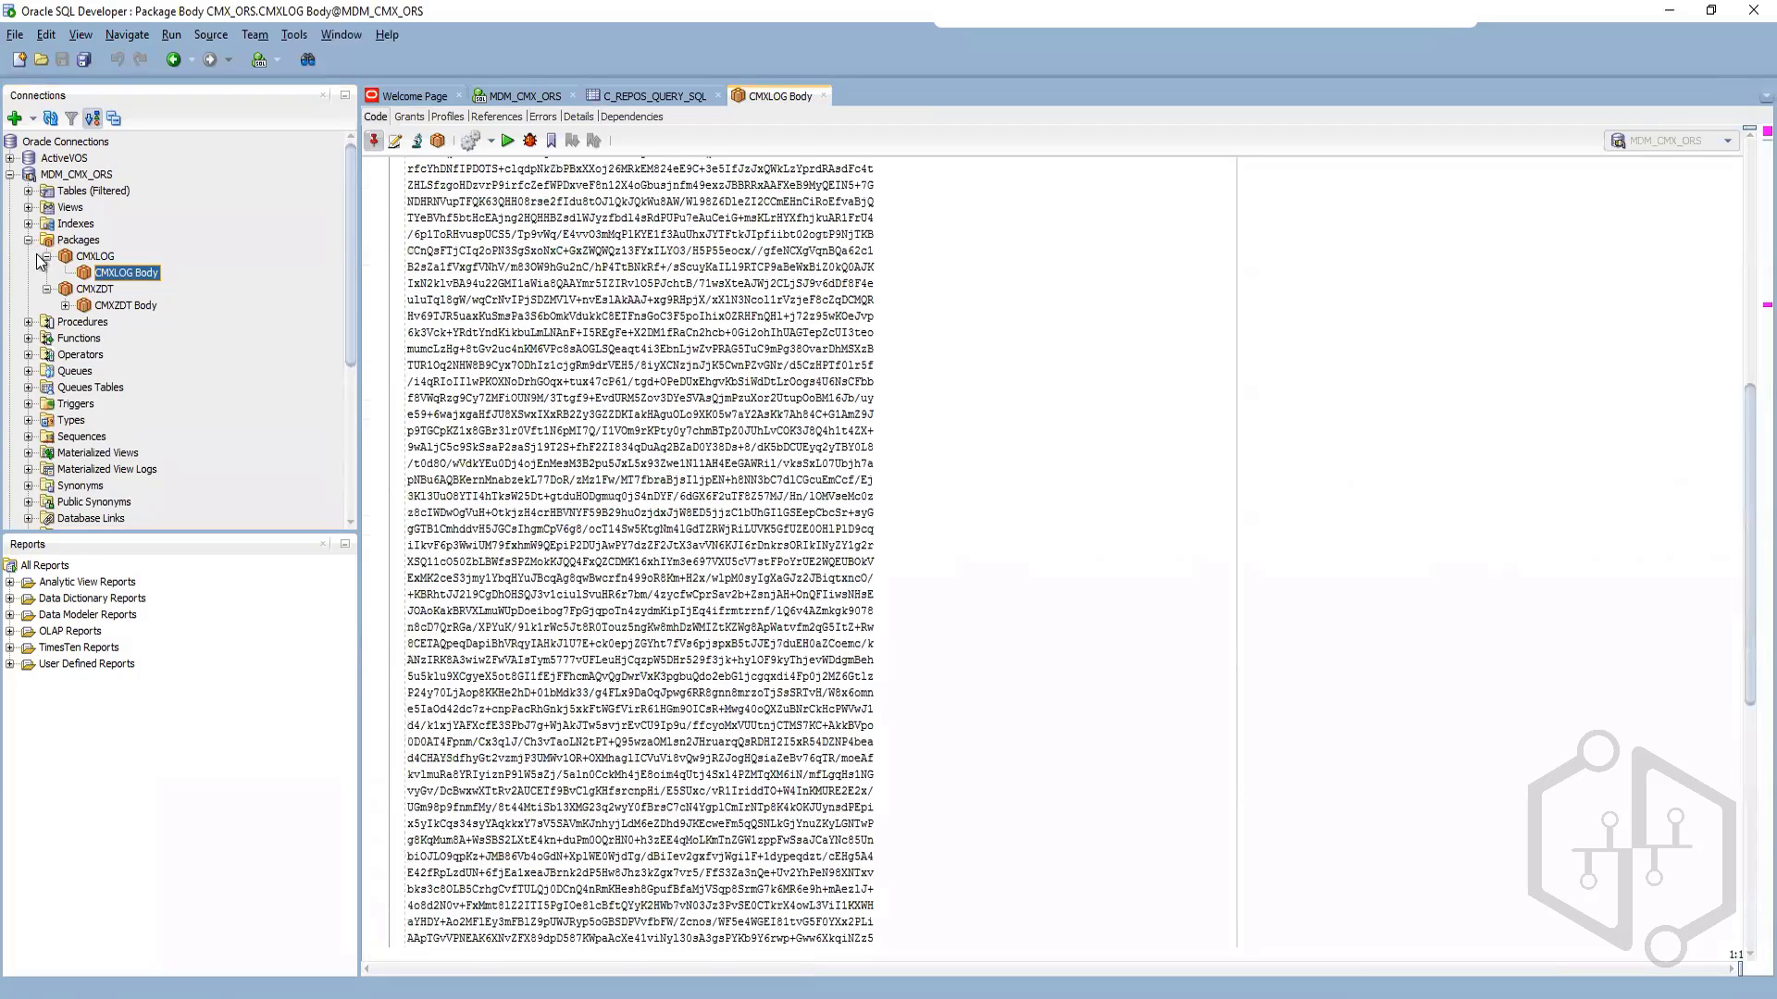
Step: Collapse the CMXLOG and Packages nodes and switch back to the MDM Hub Console Packages view
left_click(46, 256)
left_click(45, 273)
left_click(28, 240)
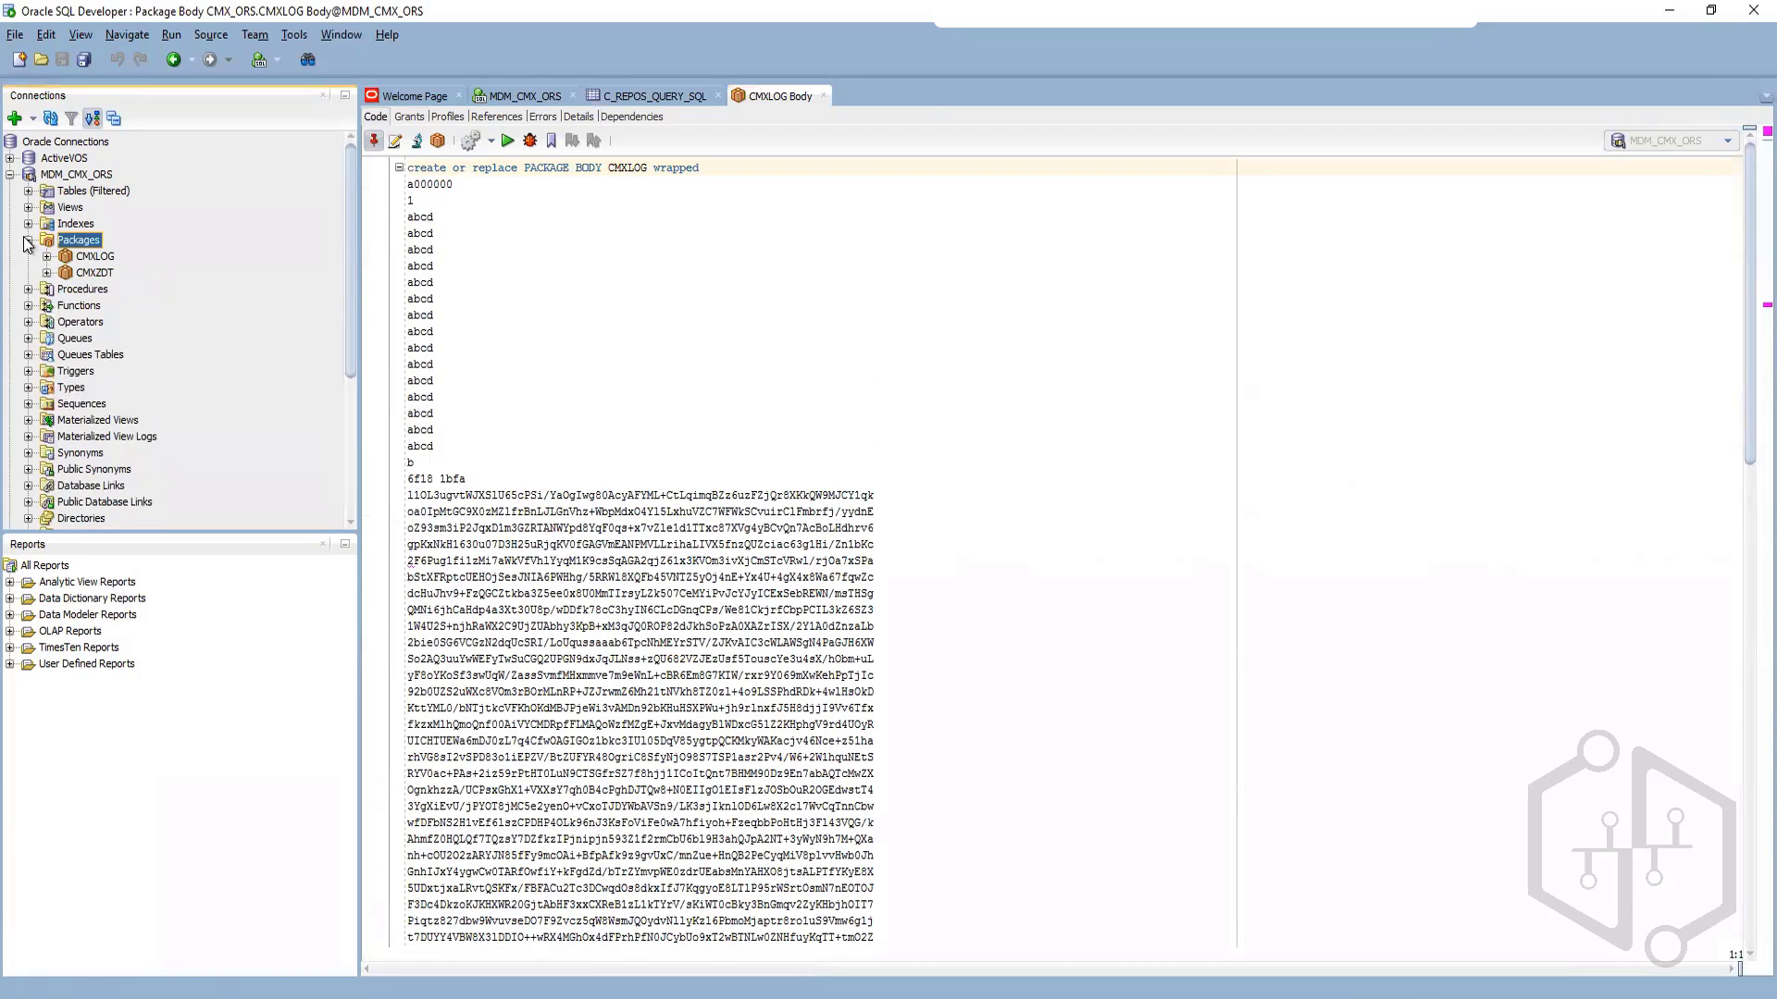
left_click(28, 240)
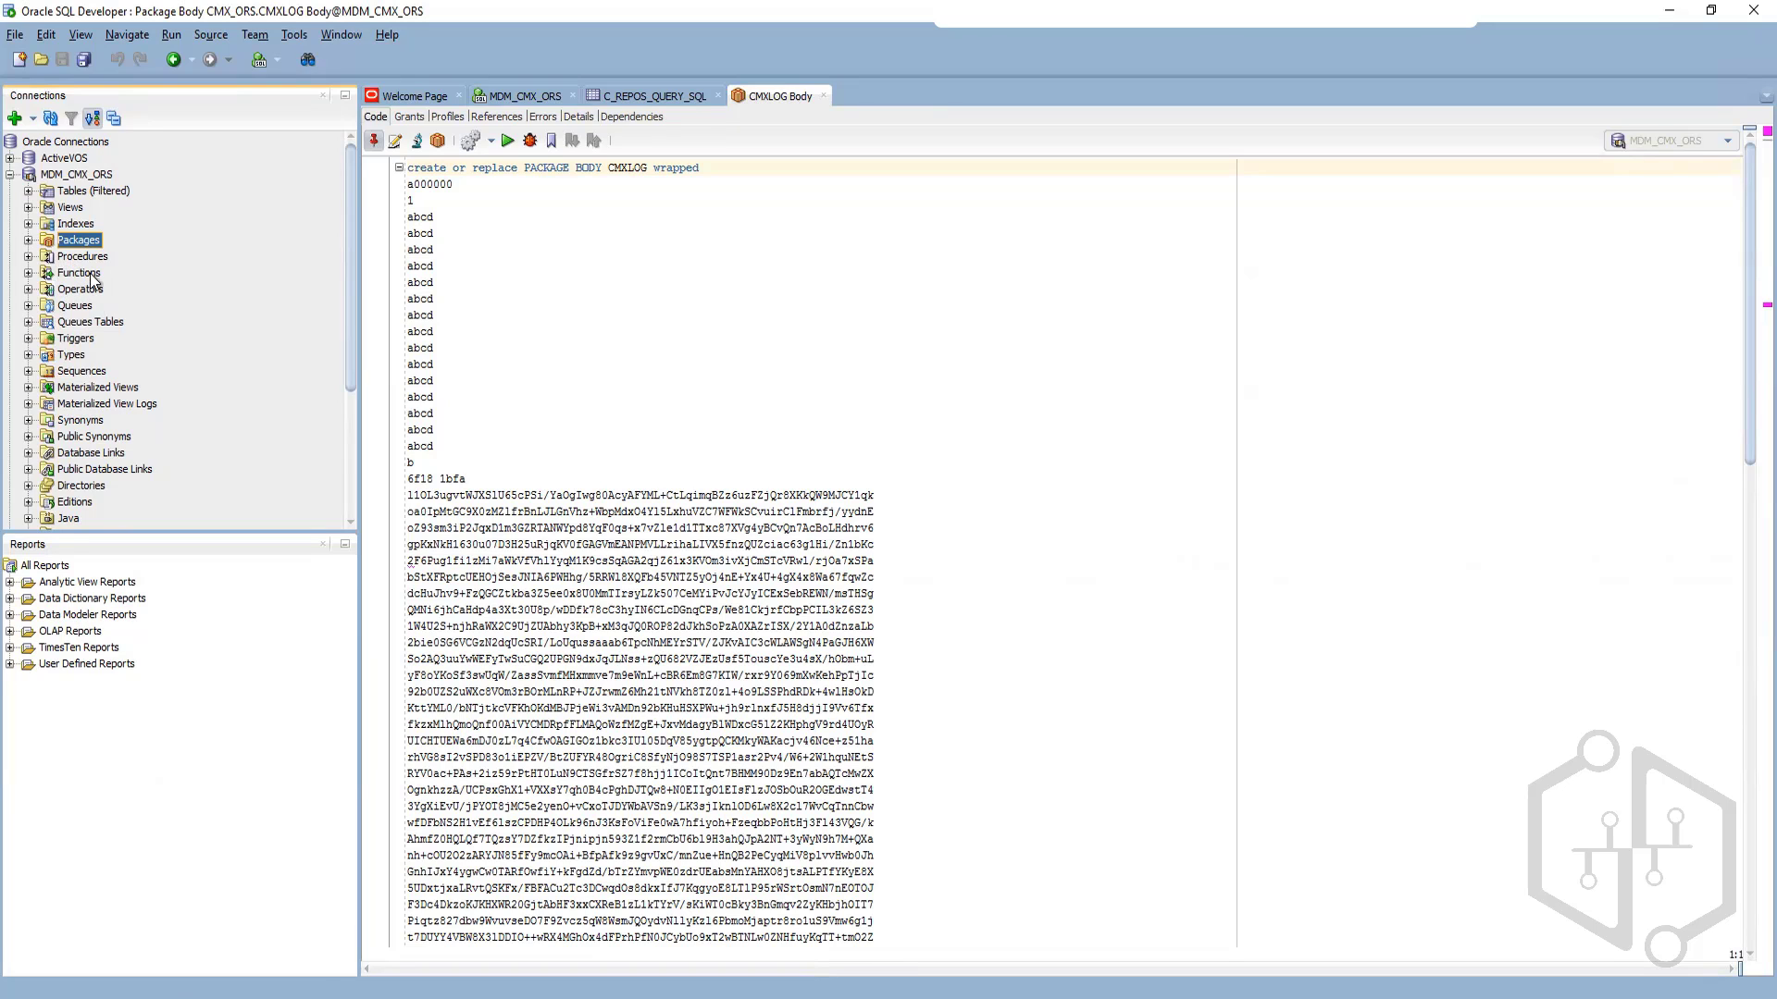
key("alt+Tab")
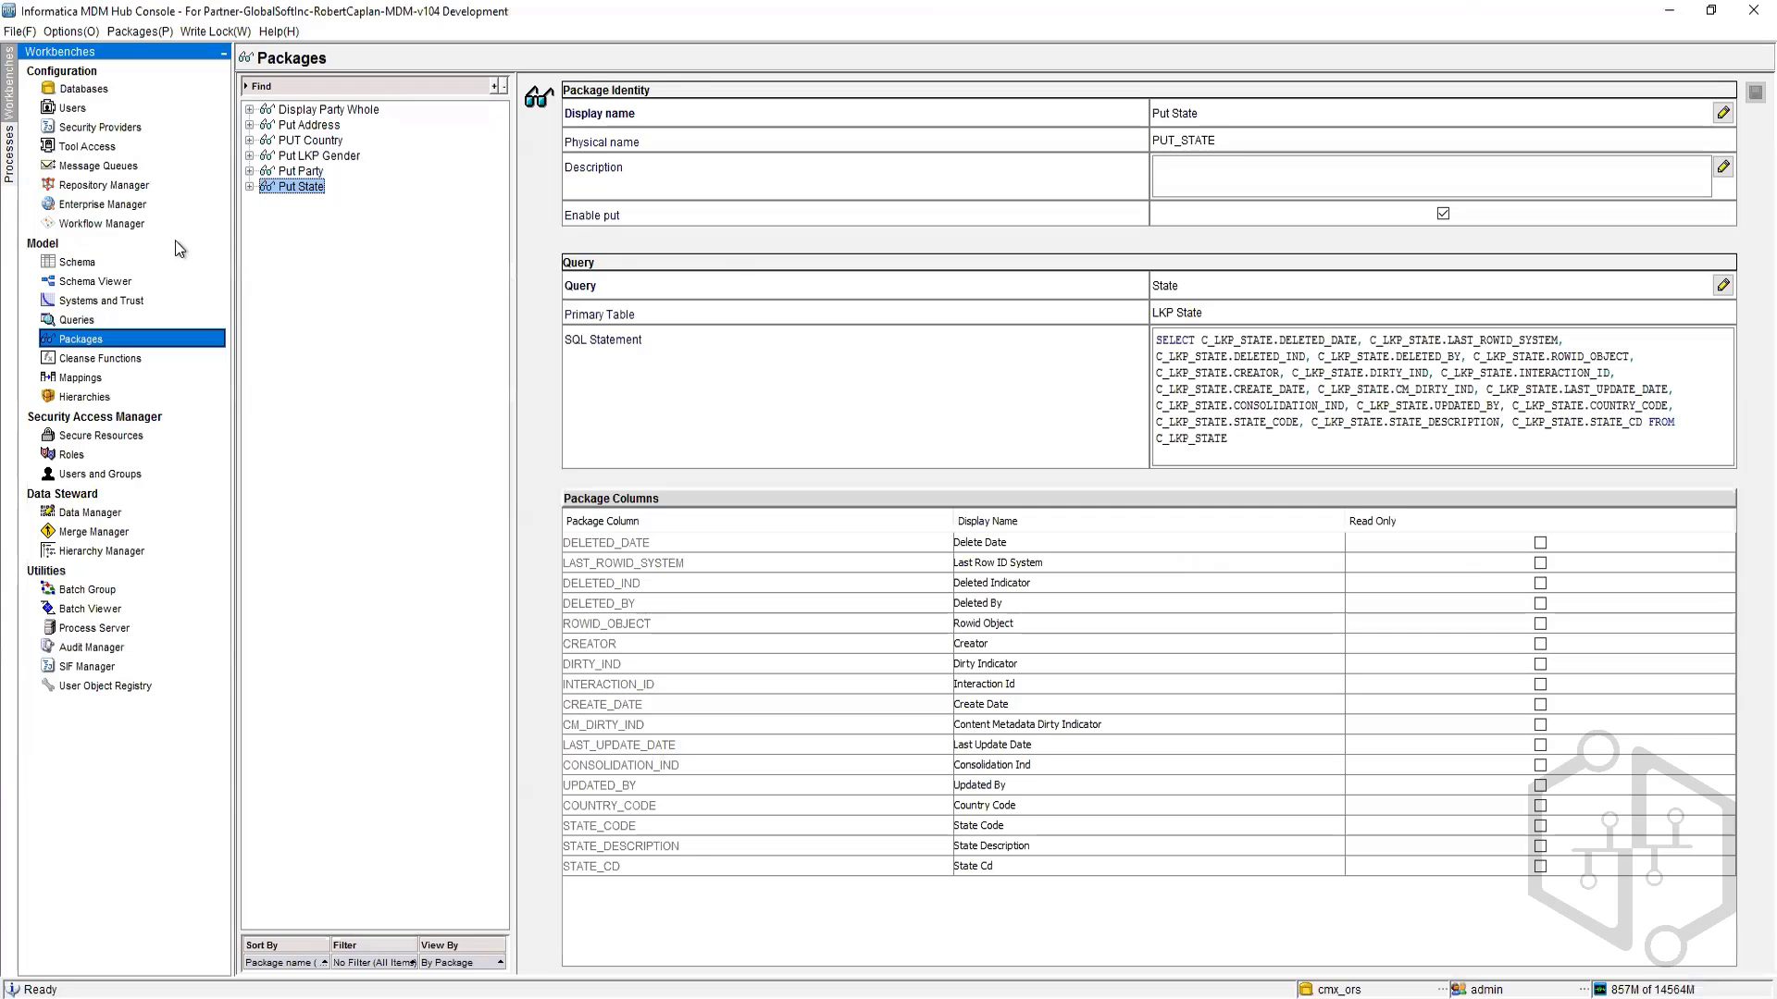